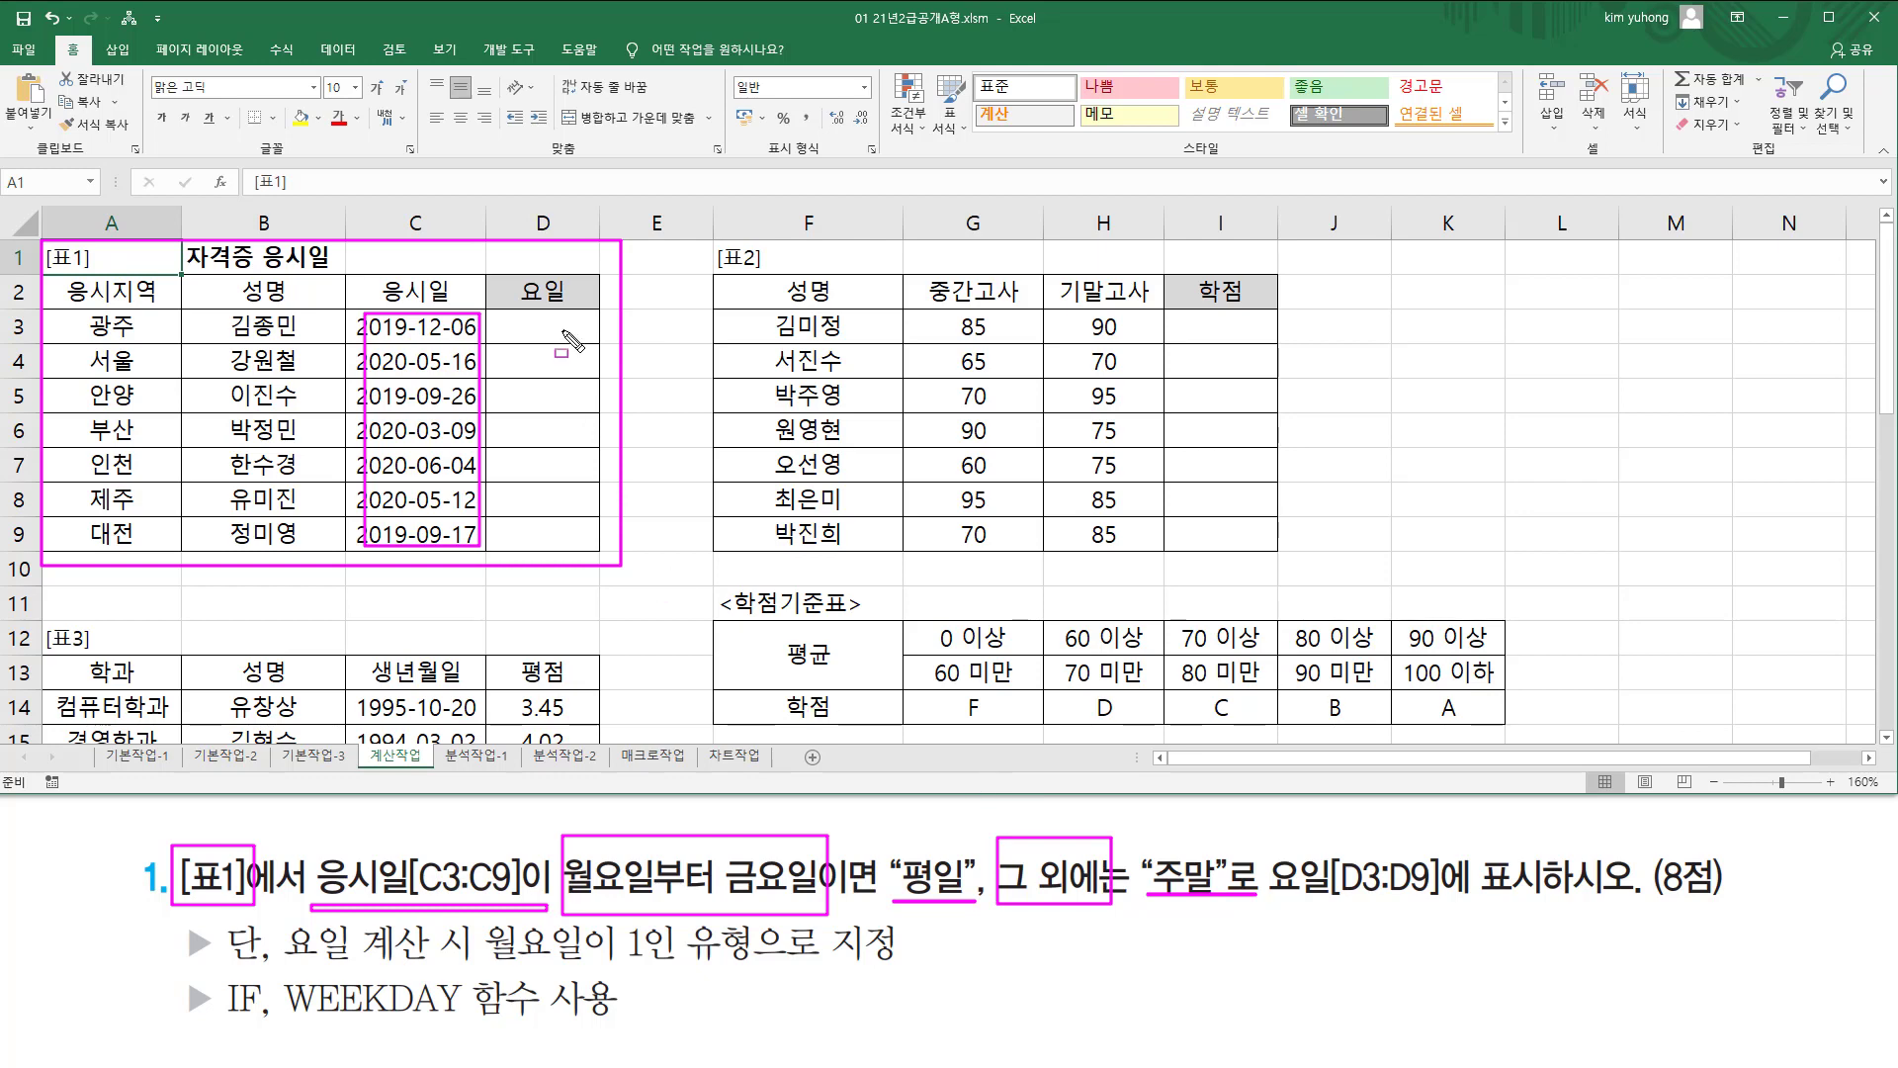
drag(503, 317, 580, 542)
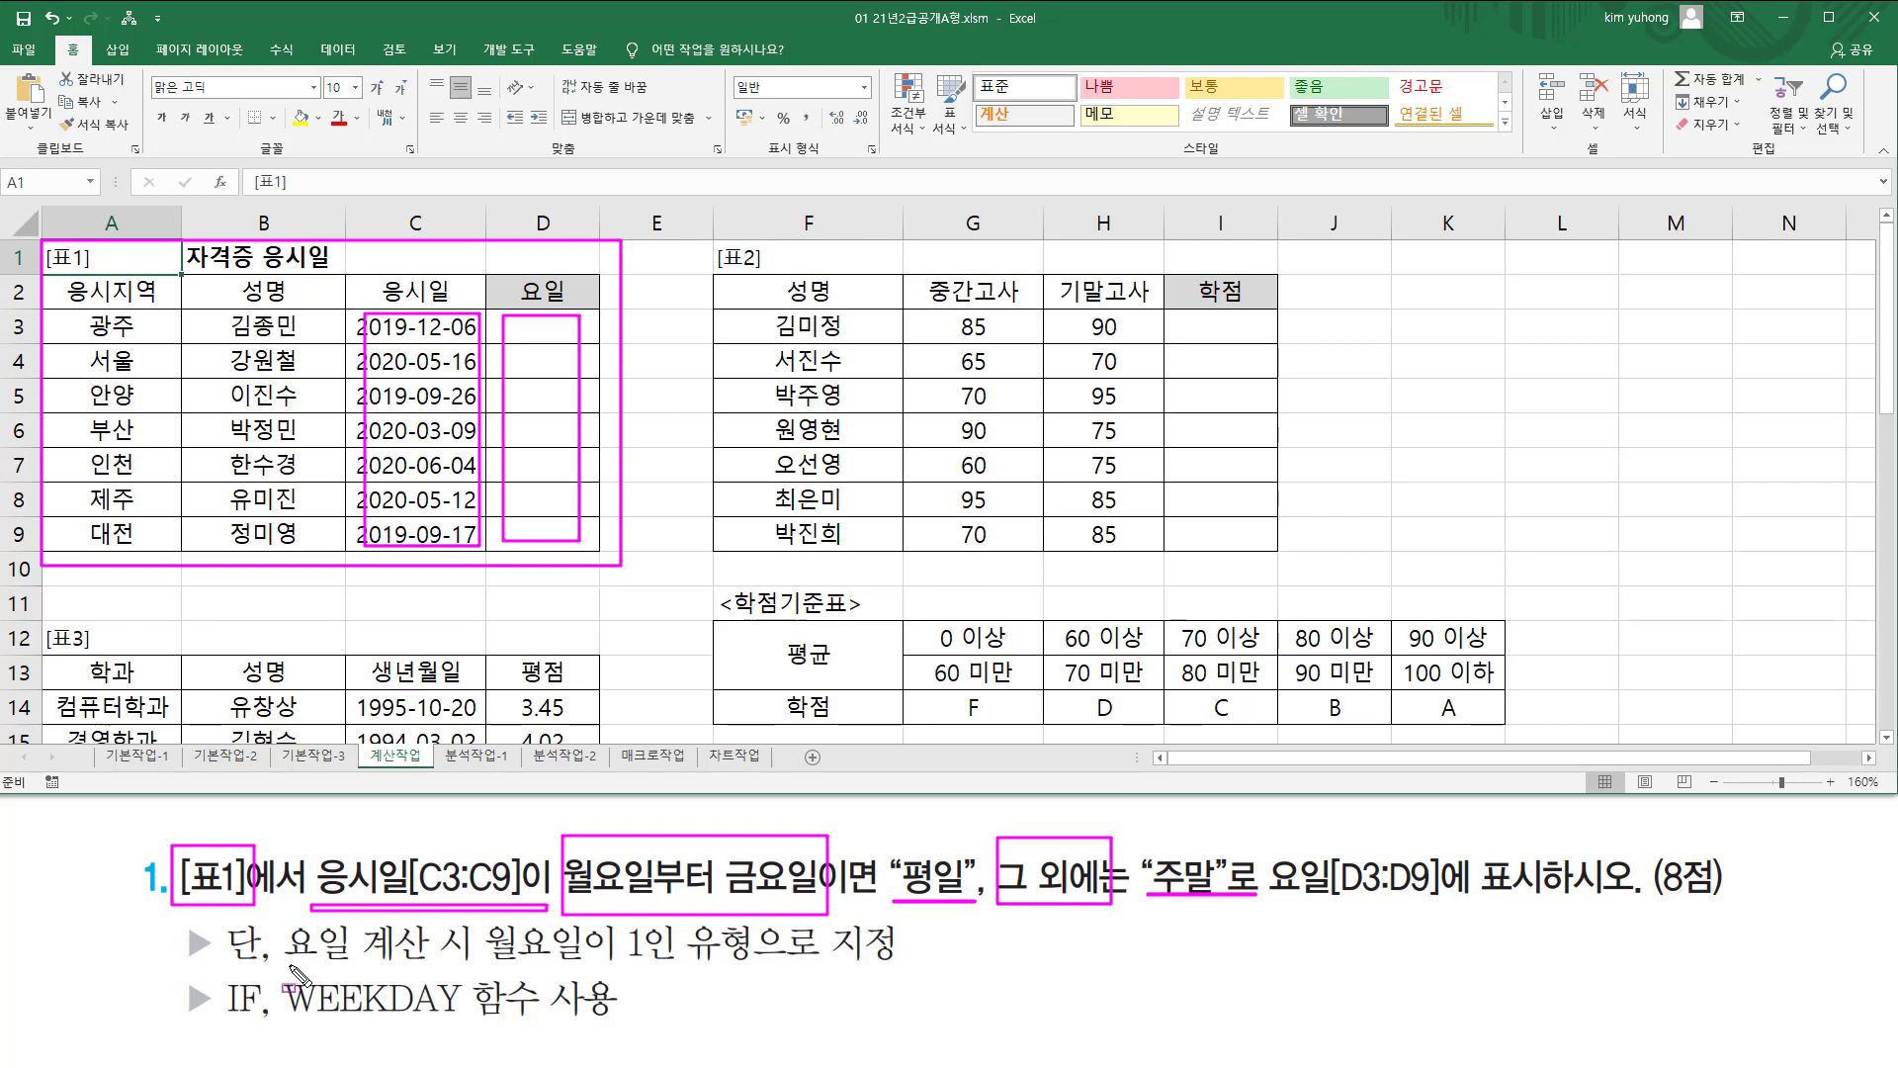
drag(285, 960, 754, 972)
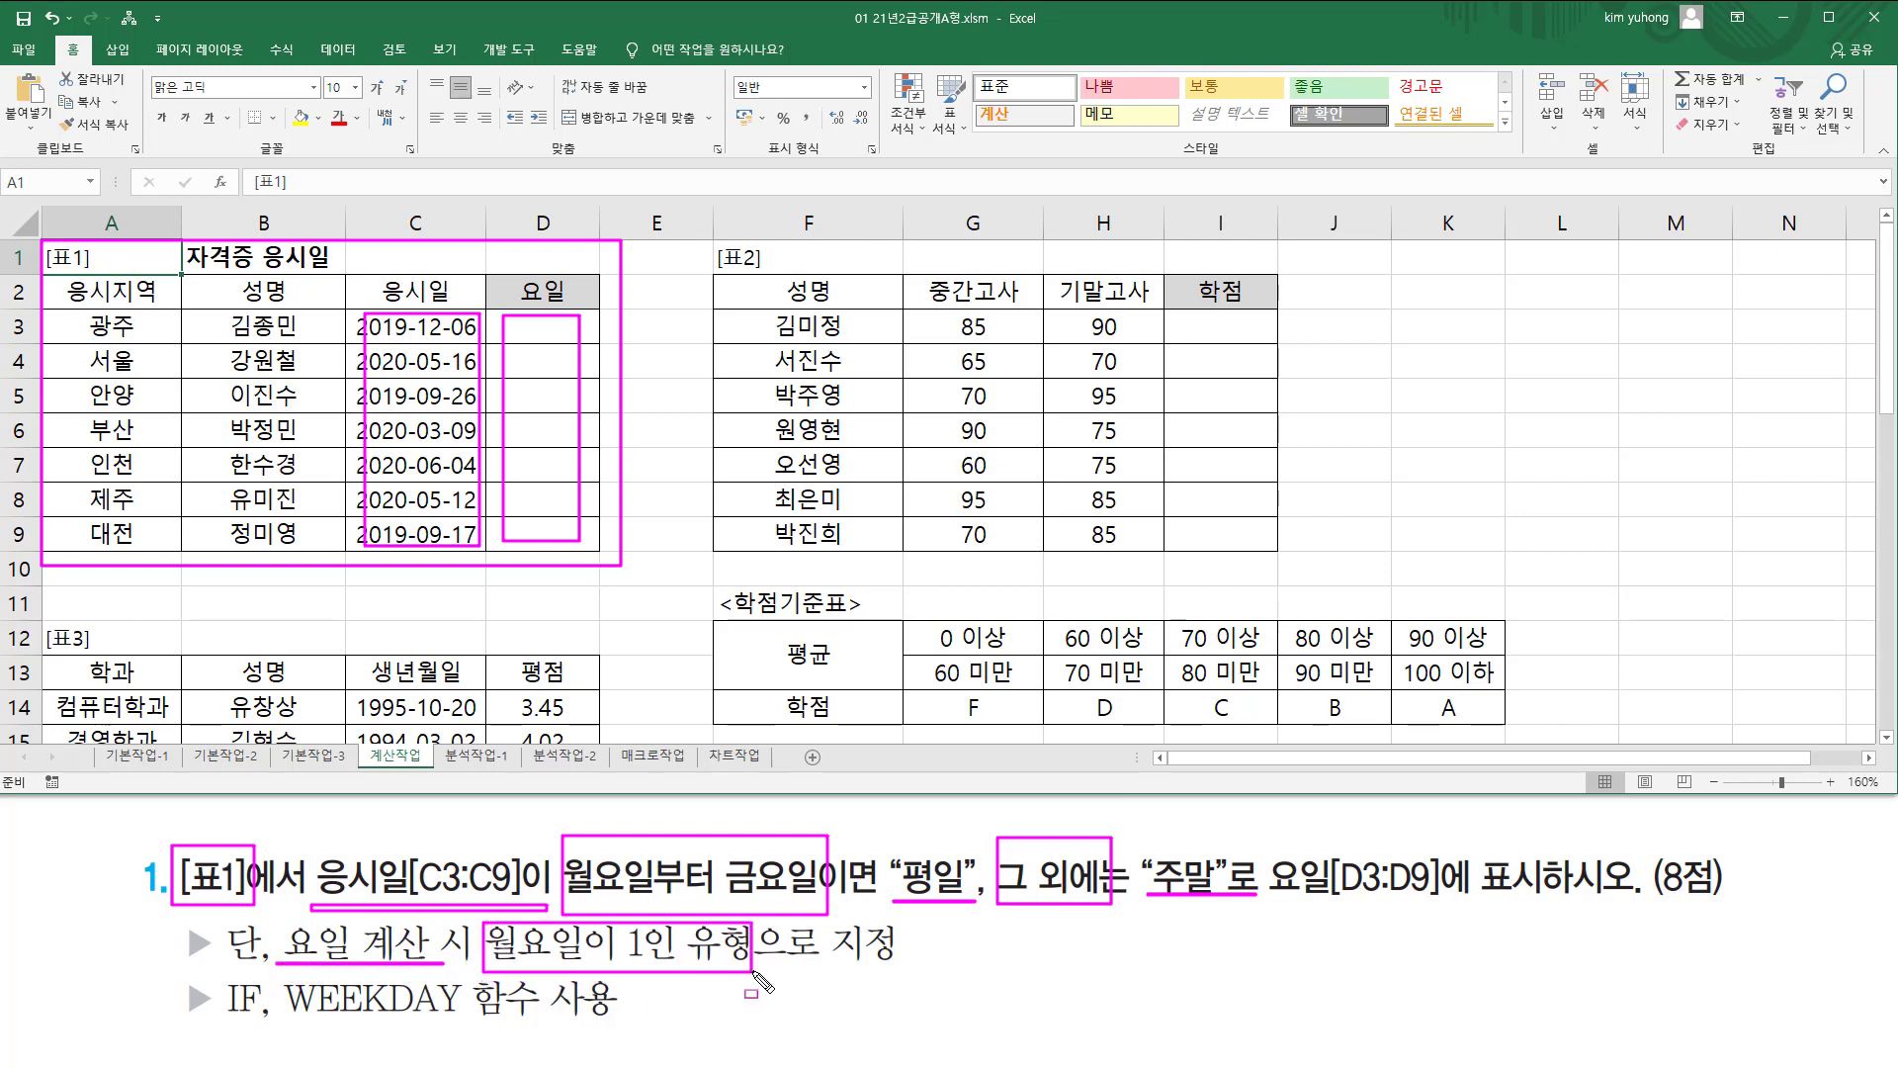
drag(225, 1016, 478, 1019)
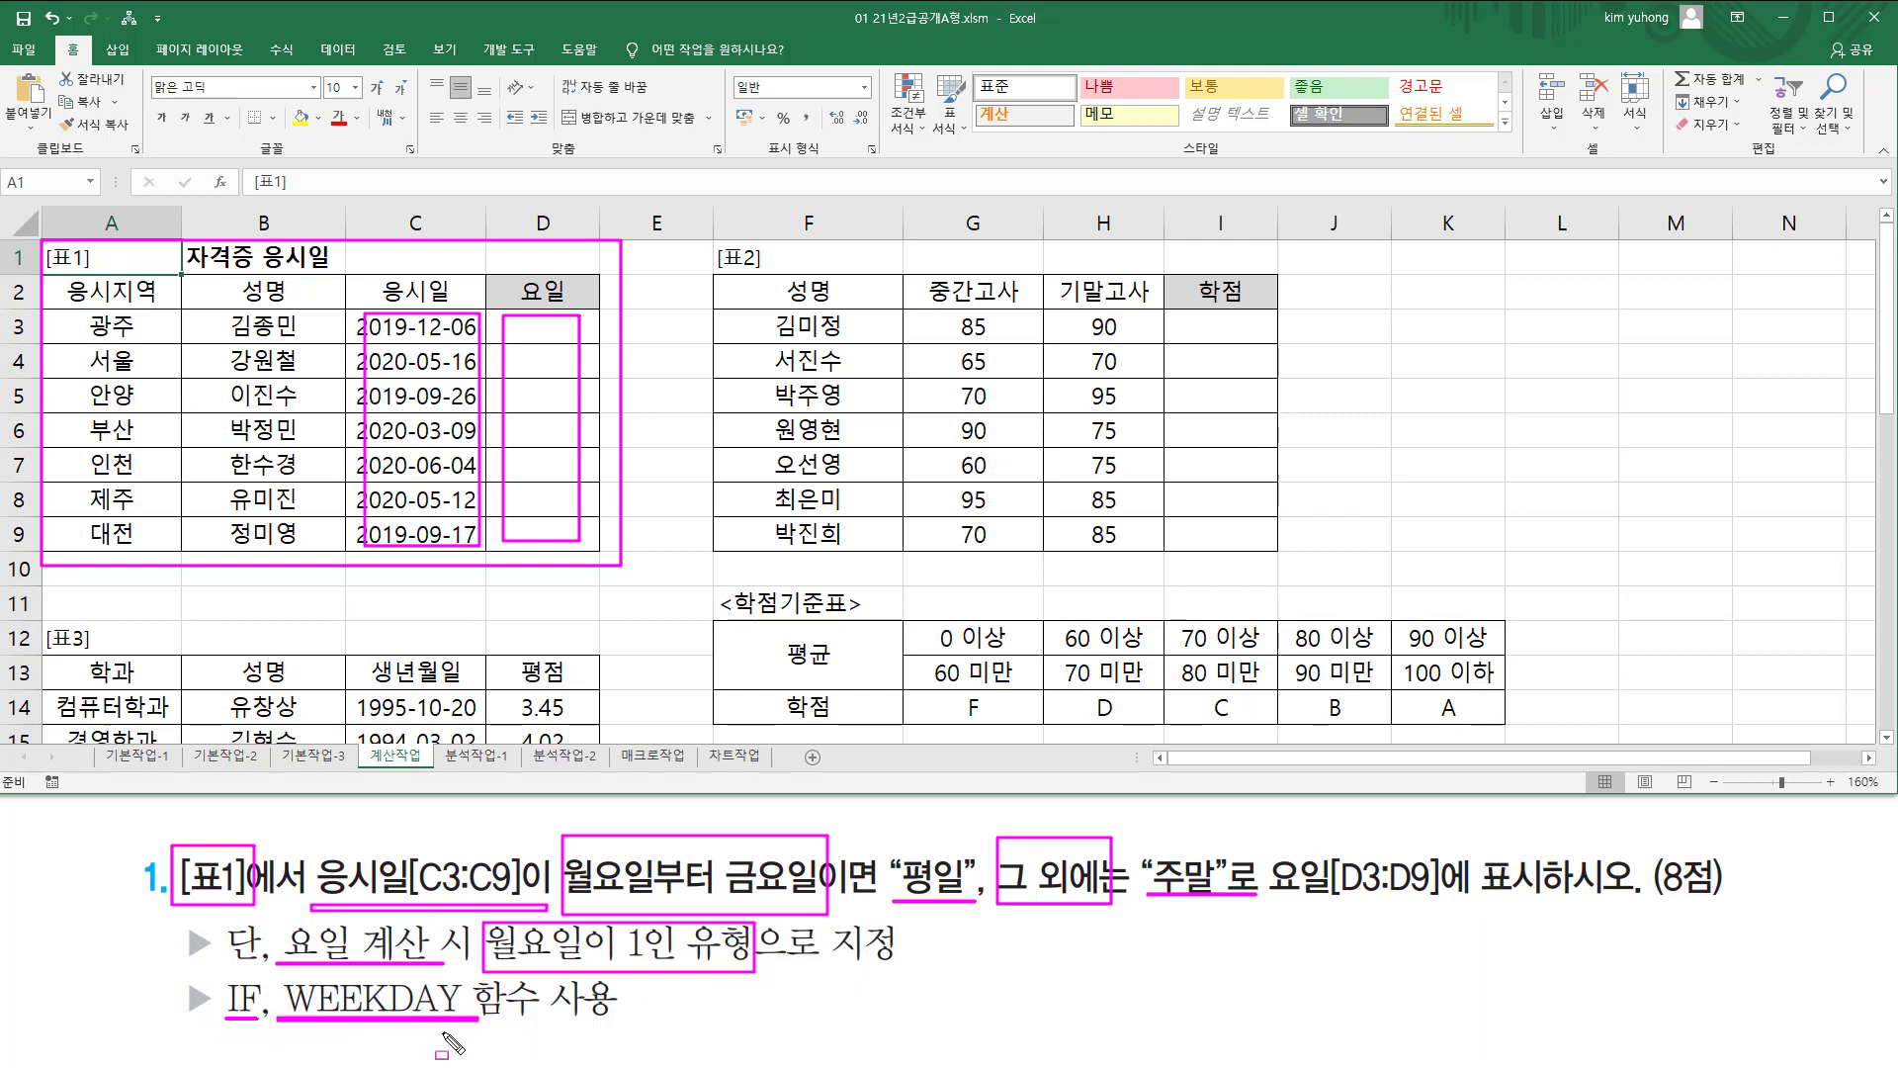
key(Escape)
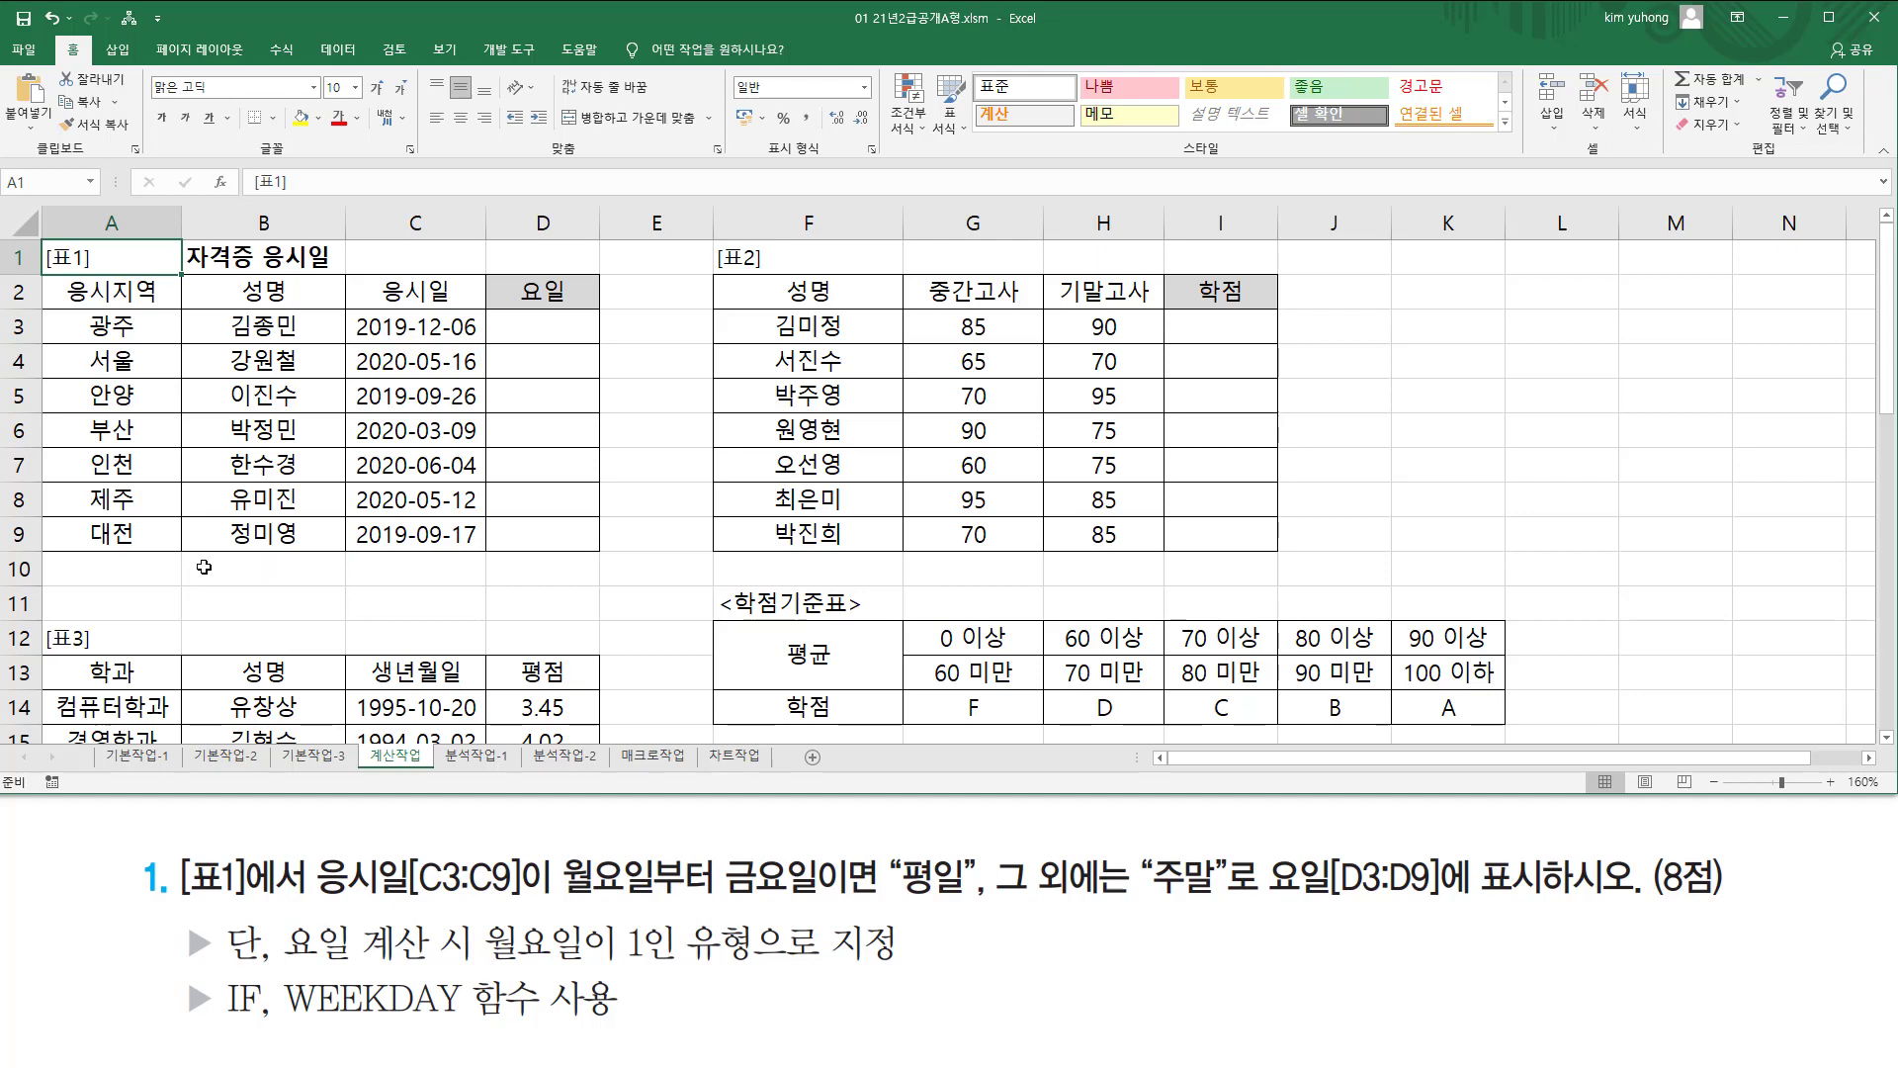
Enter the option numbers 1, 2 and 3 in cells B10 to B12 below the first table.
click(153, 566)
click(233, 568)
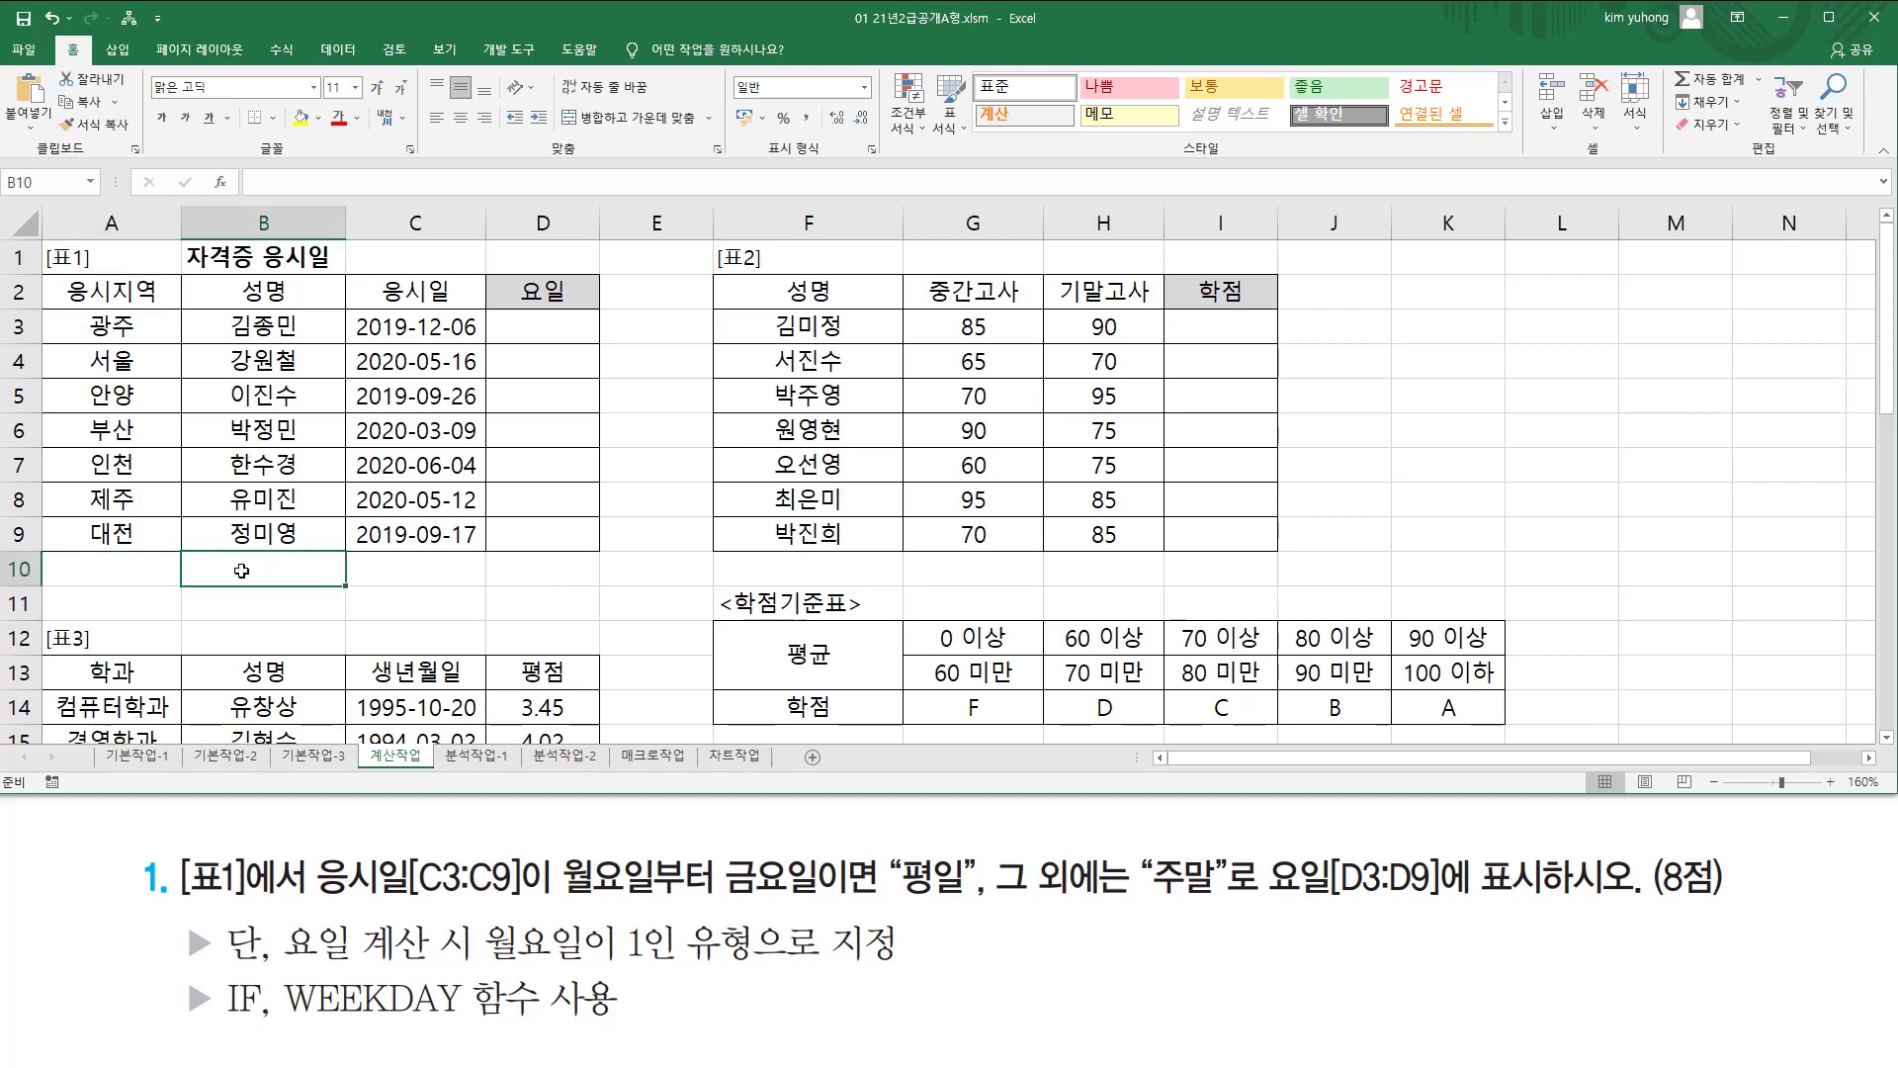
text(1)
key(Return)
text(2)
key(Return)
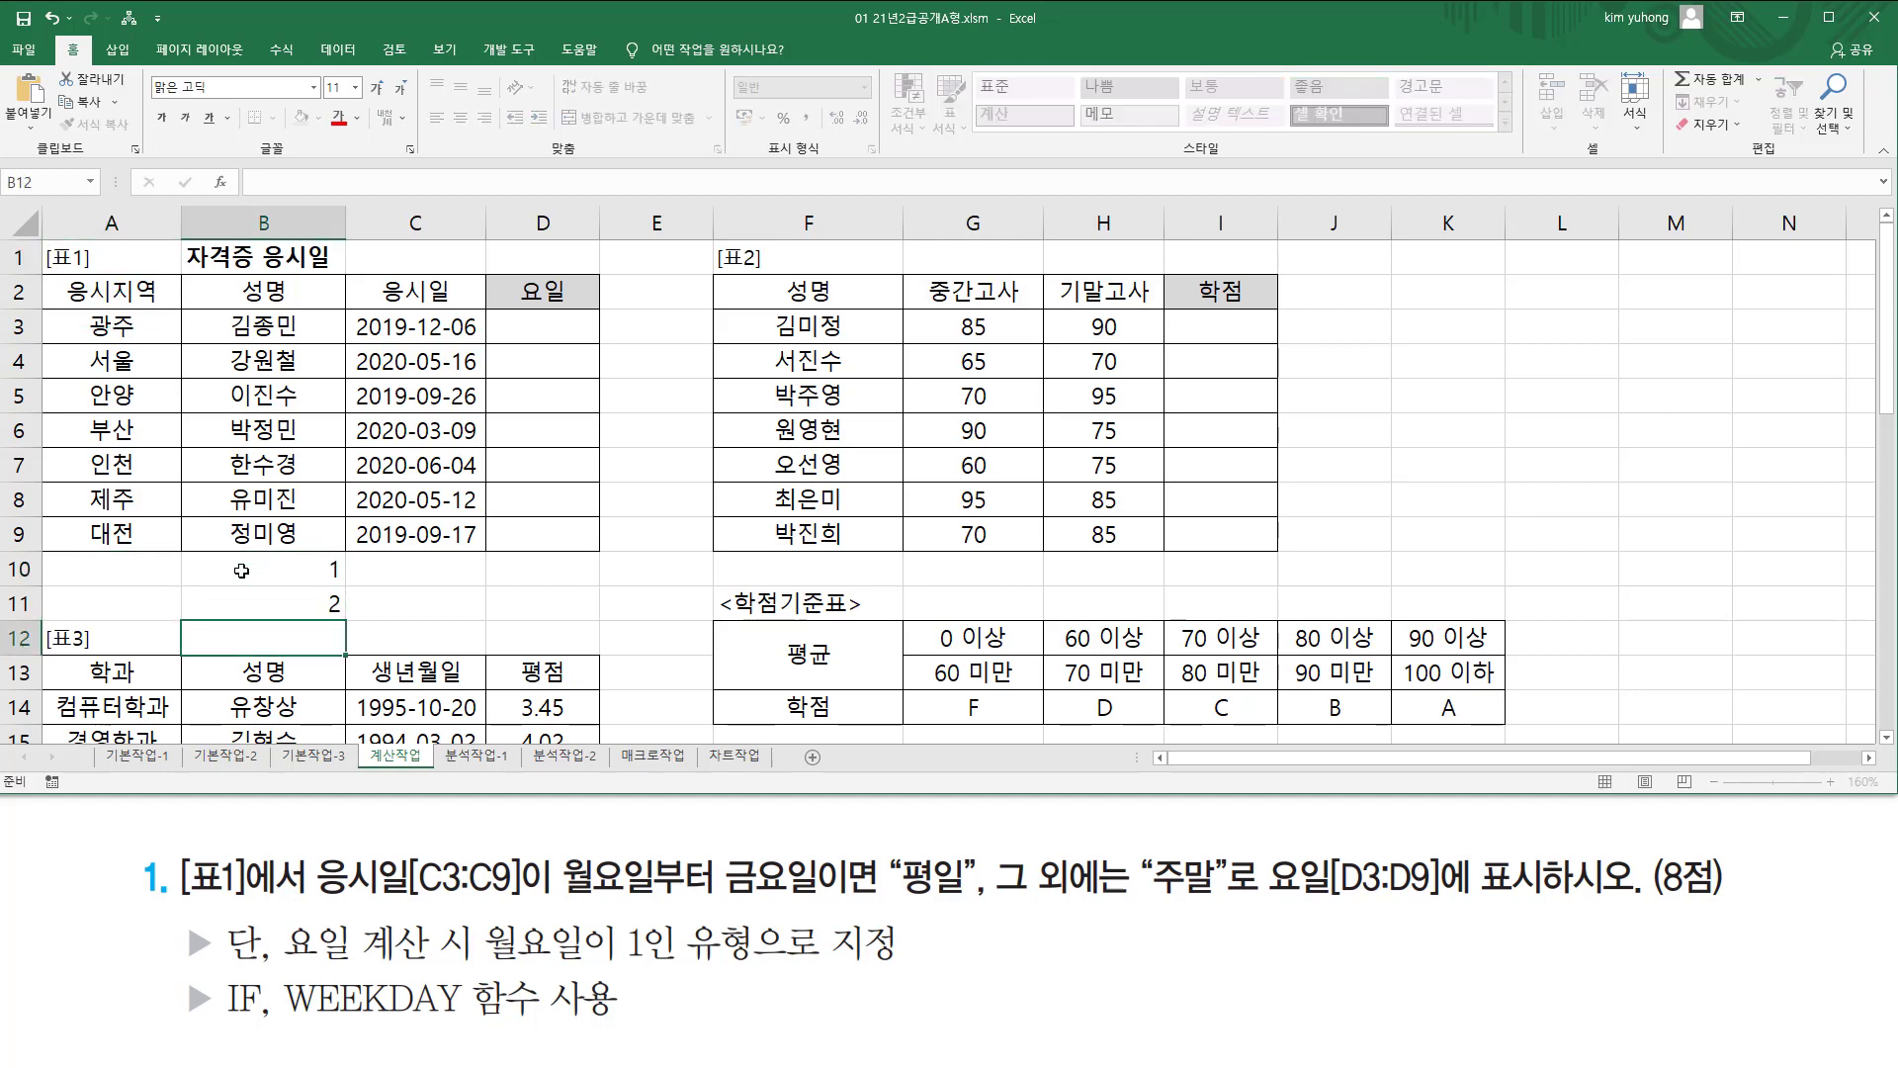
text(3)
key(Tab)
Enter the note "1(일)~7(토)" in C10 beside option number 1.
key(Up)
key(Up)
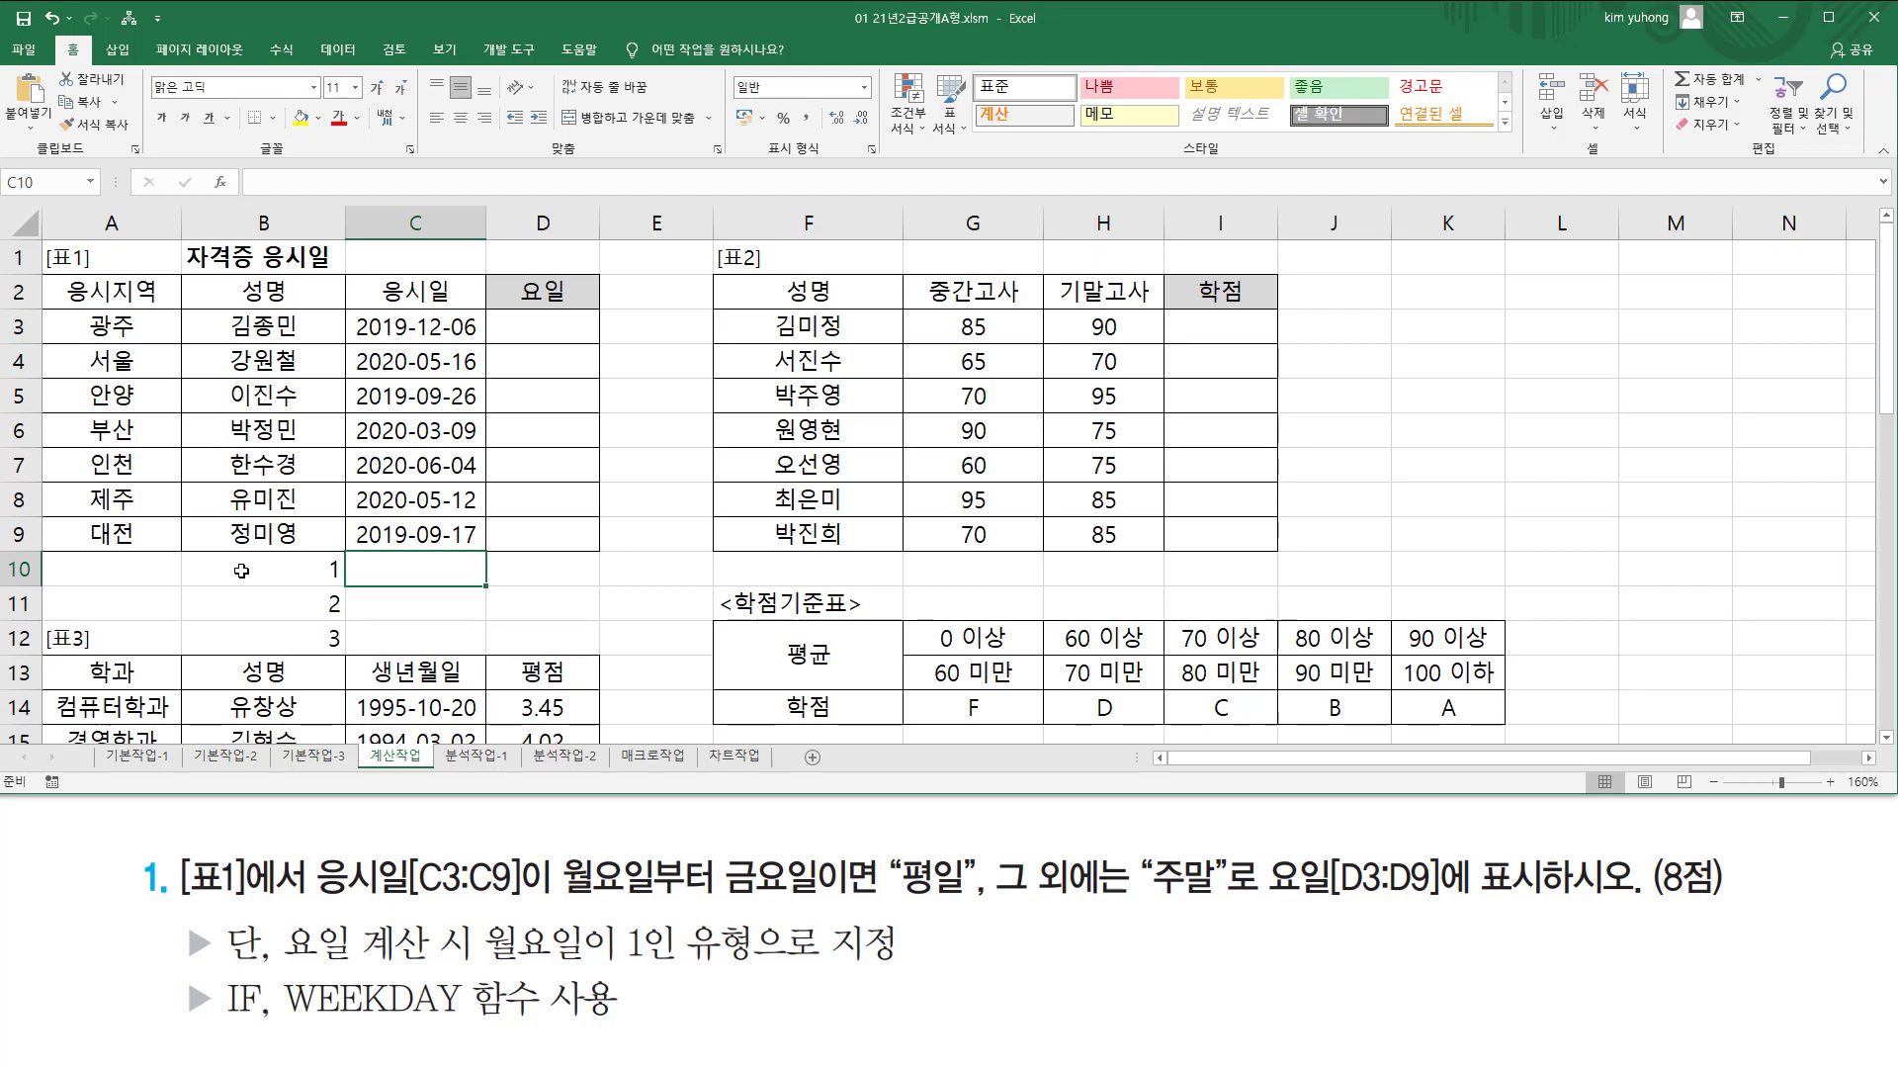
text(1~7)
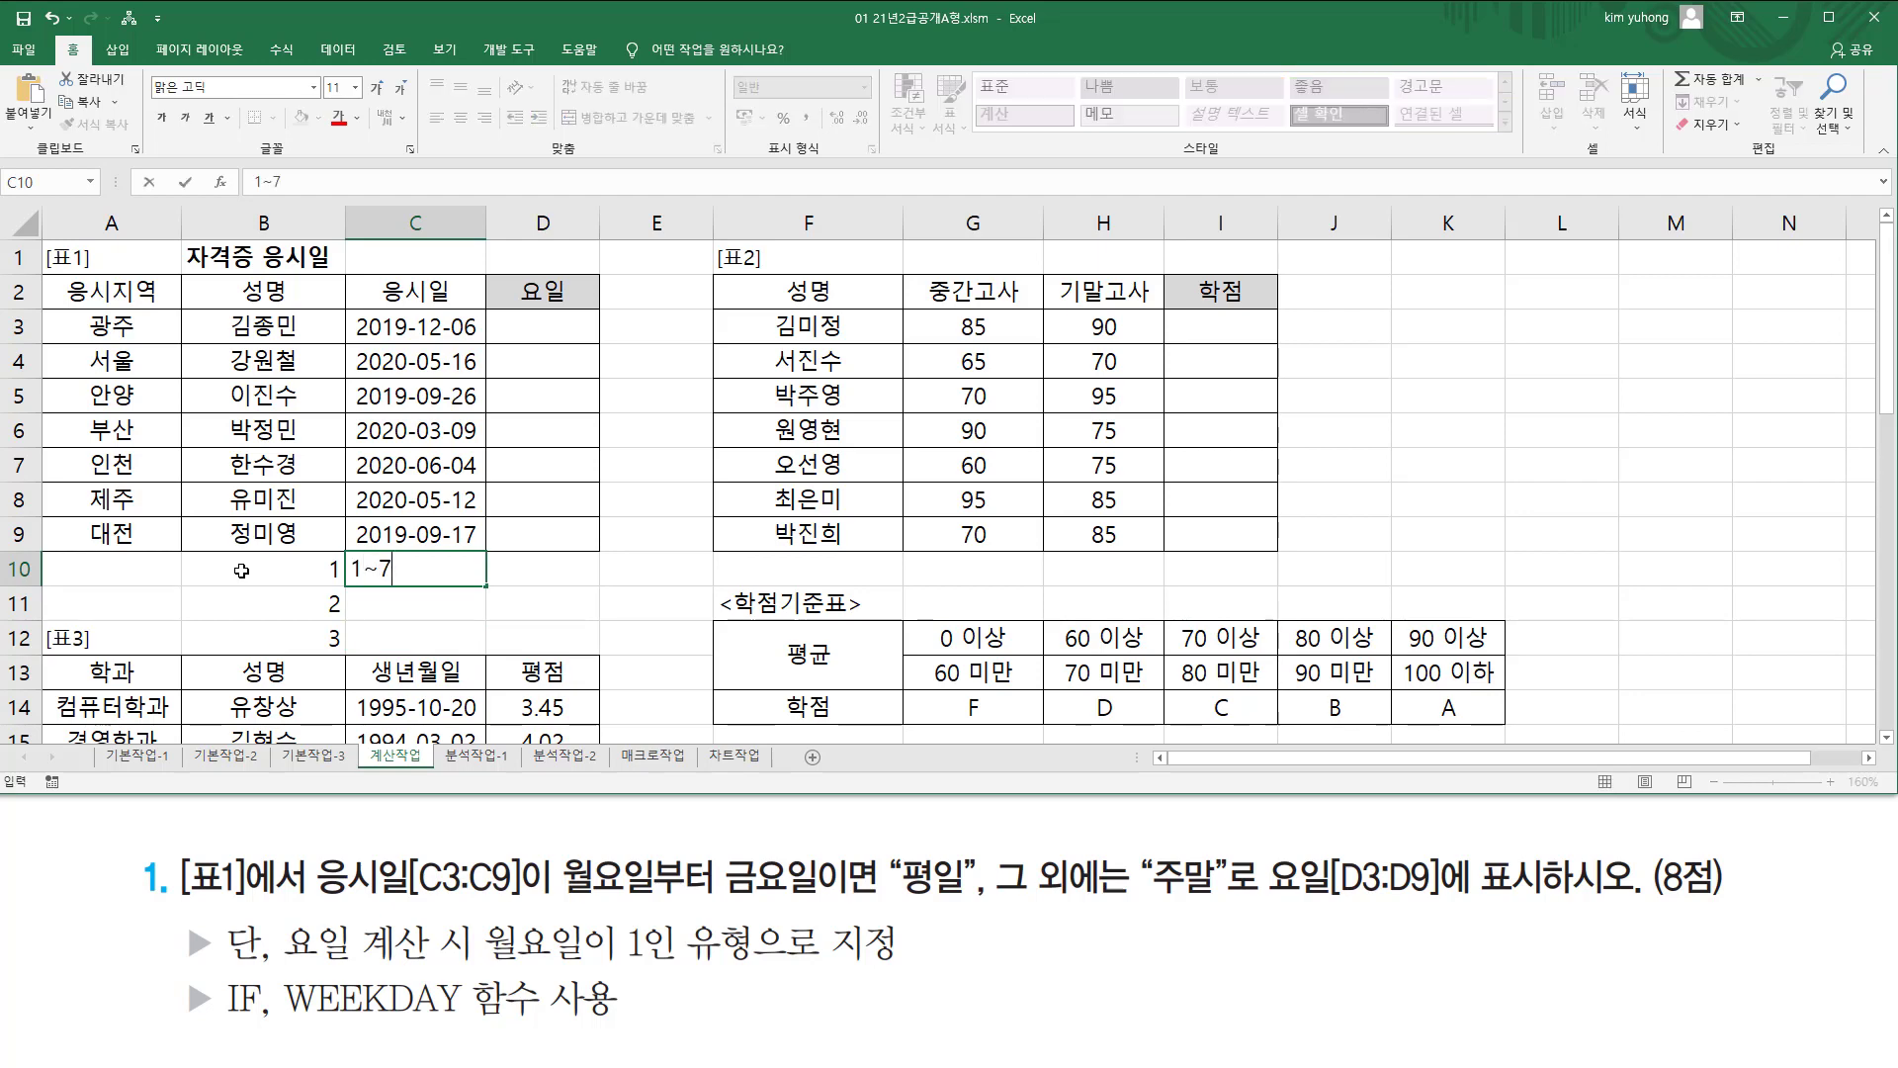
key(F2)
key(Left)
text((일)~7(토))
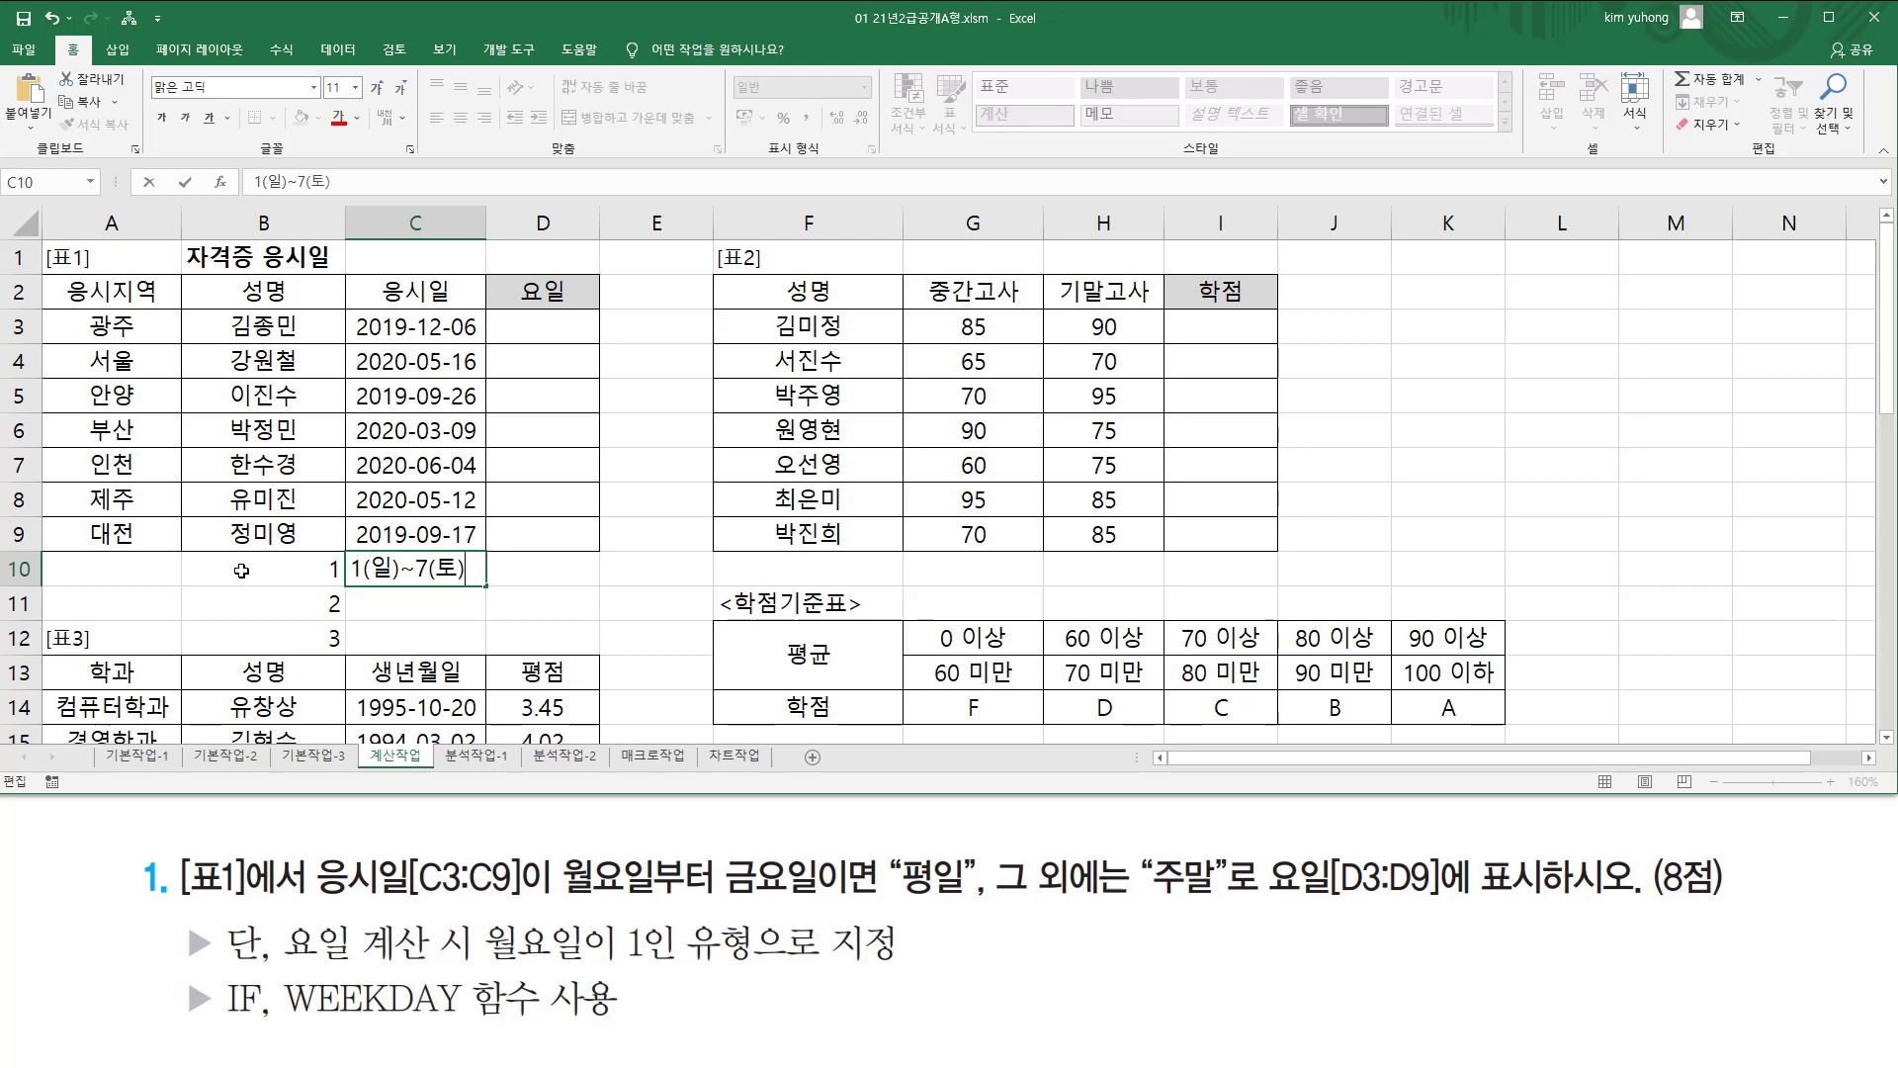
key(Return)
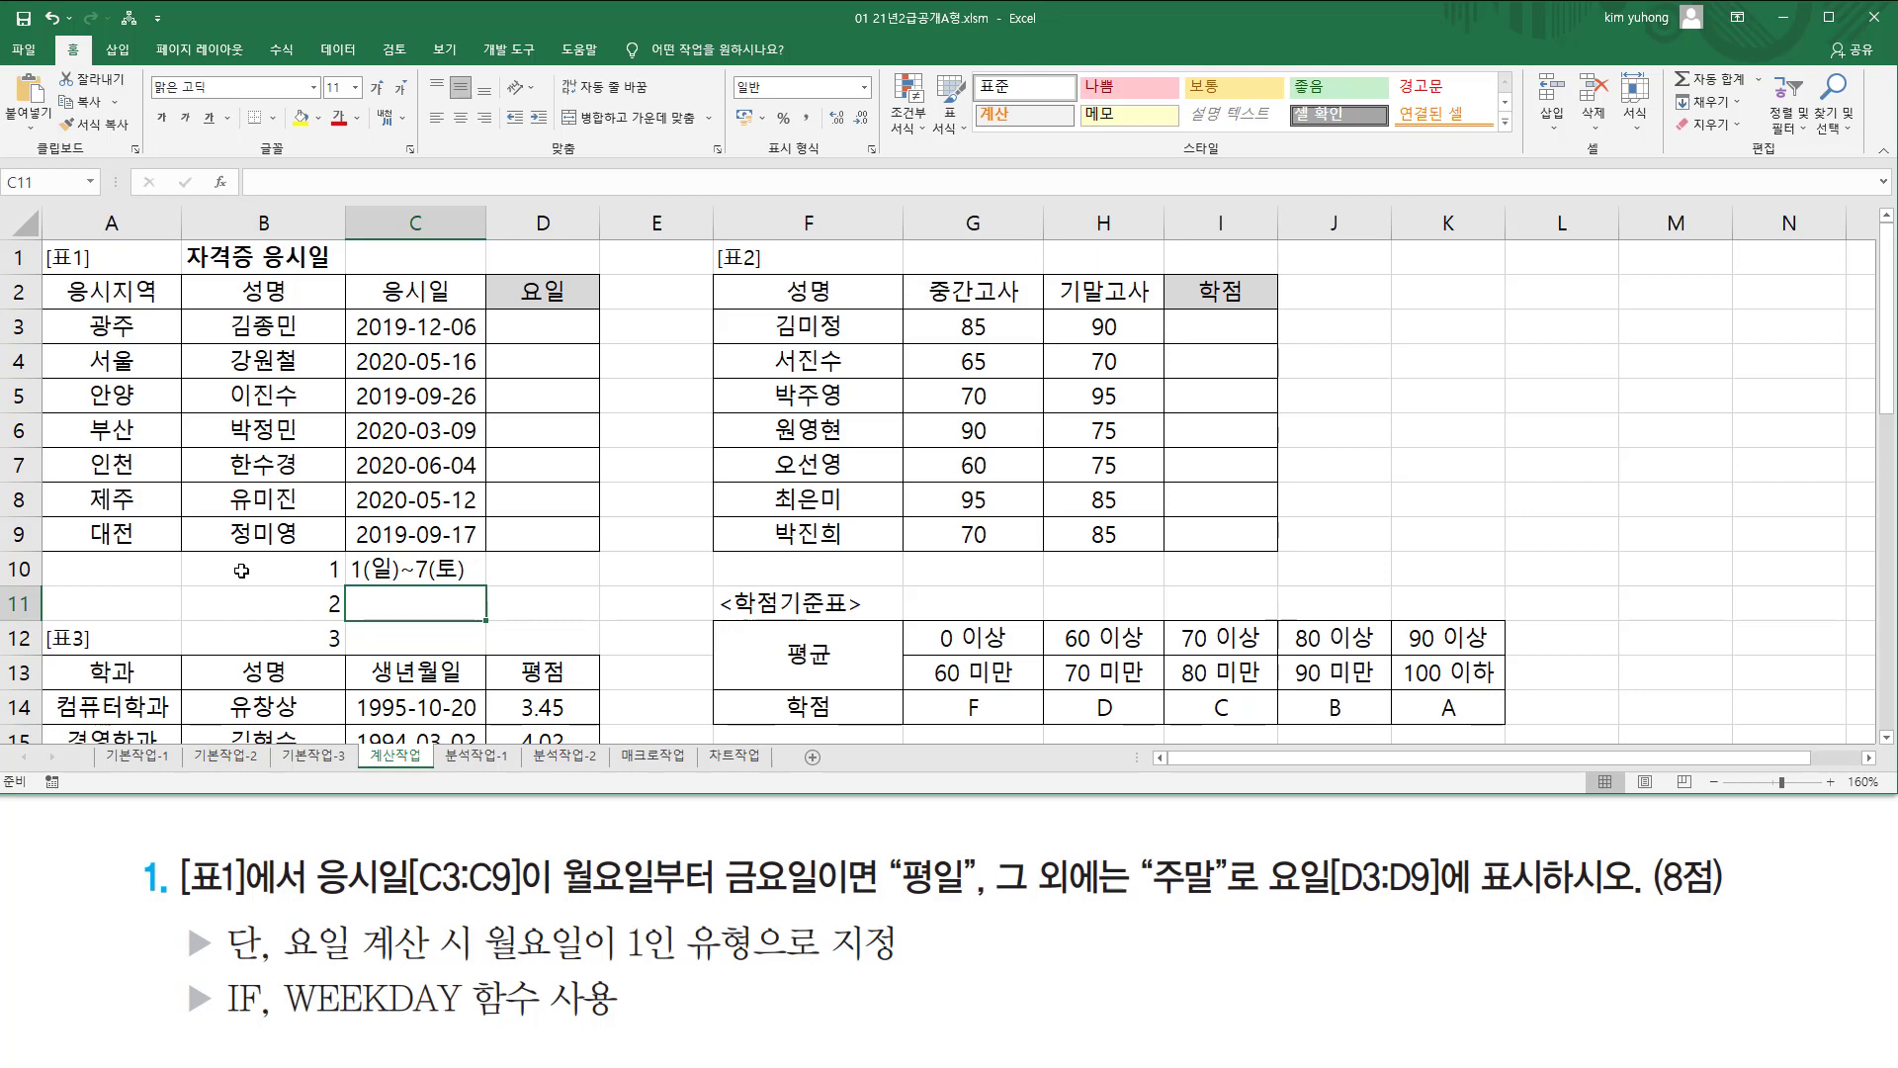
Enter the note "1(월)~7(일)" in C11 beside option number 2.
text(1)
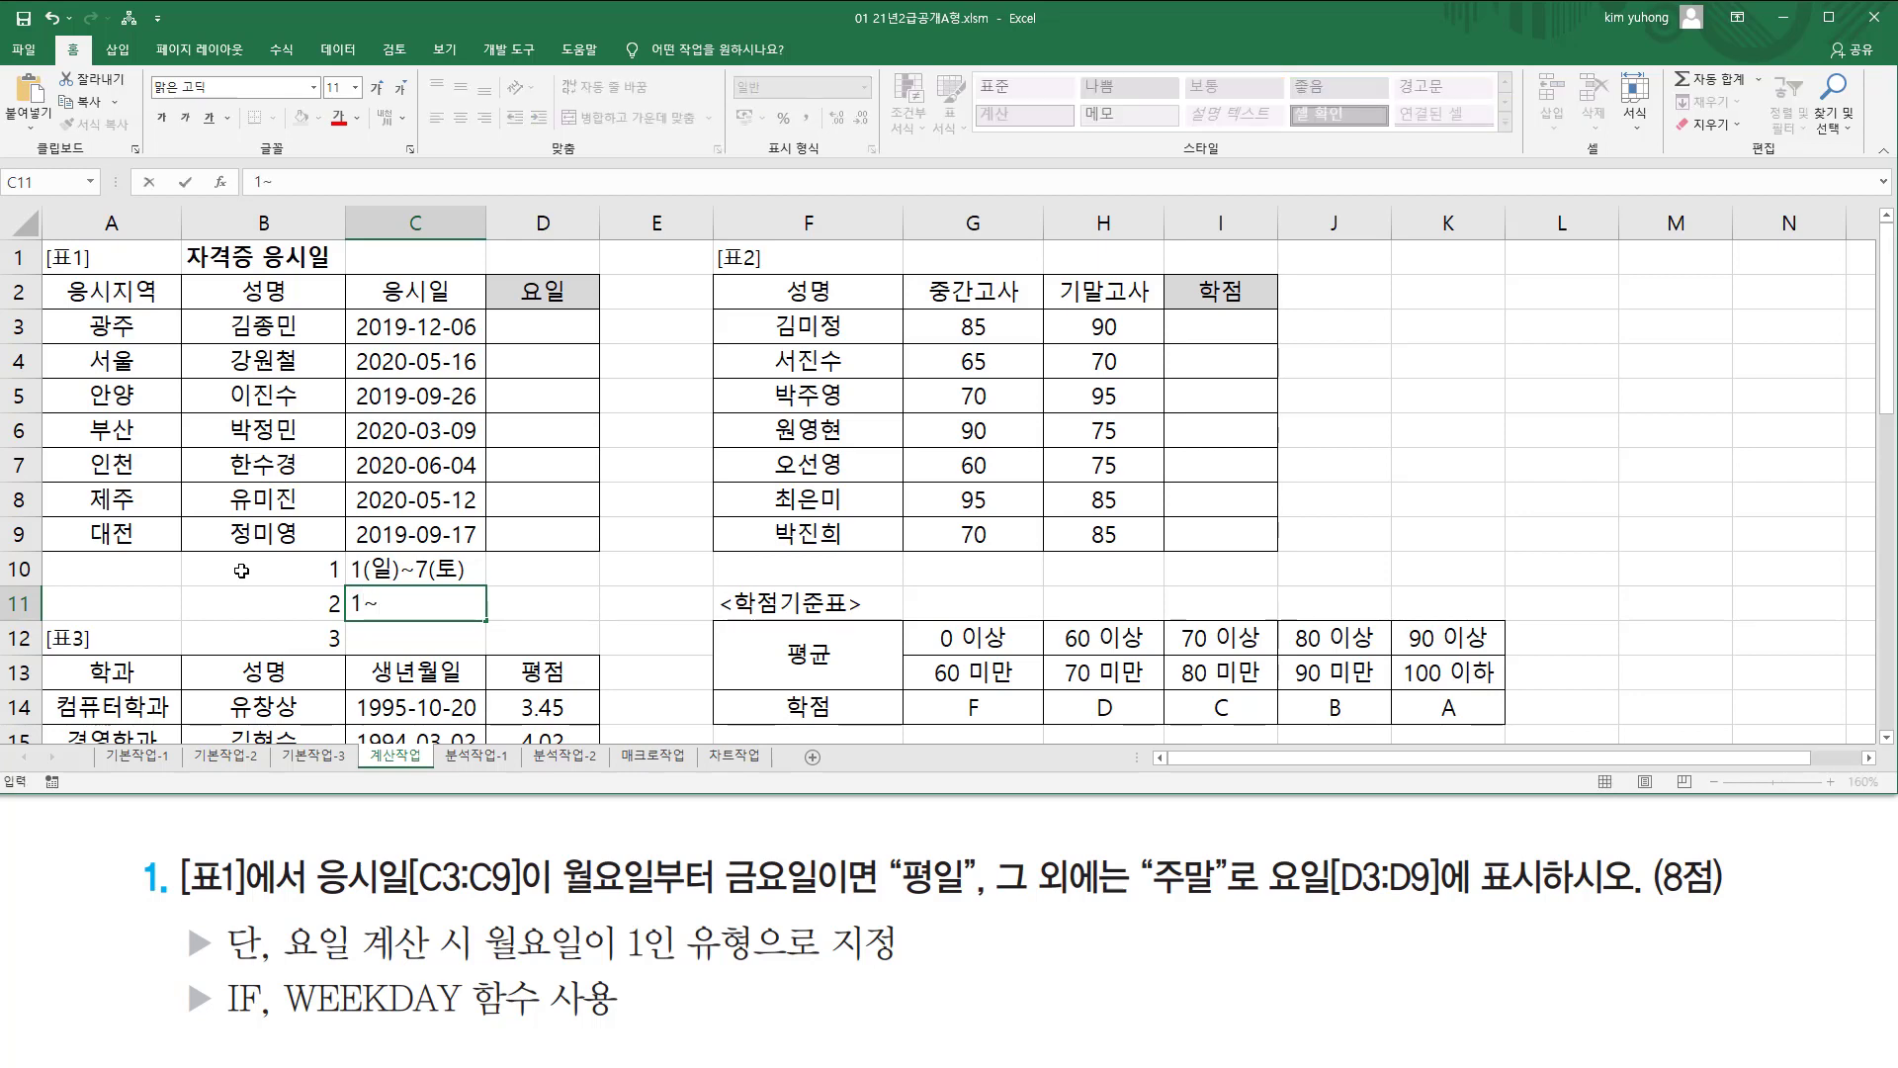
text(~7)
key(F2)
key(Left)
key(Left)
text((월))
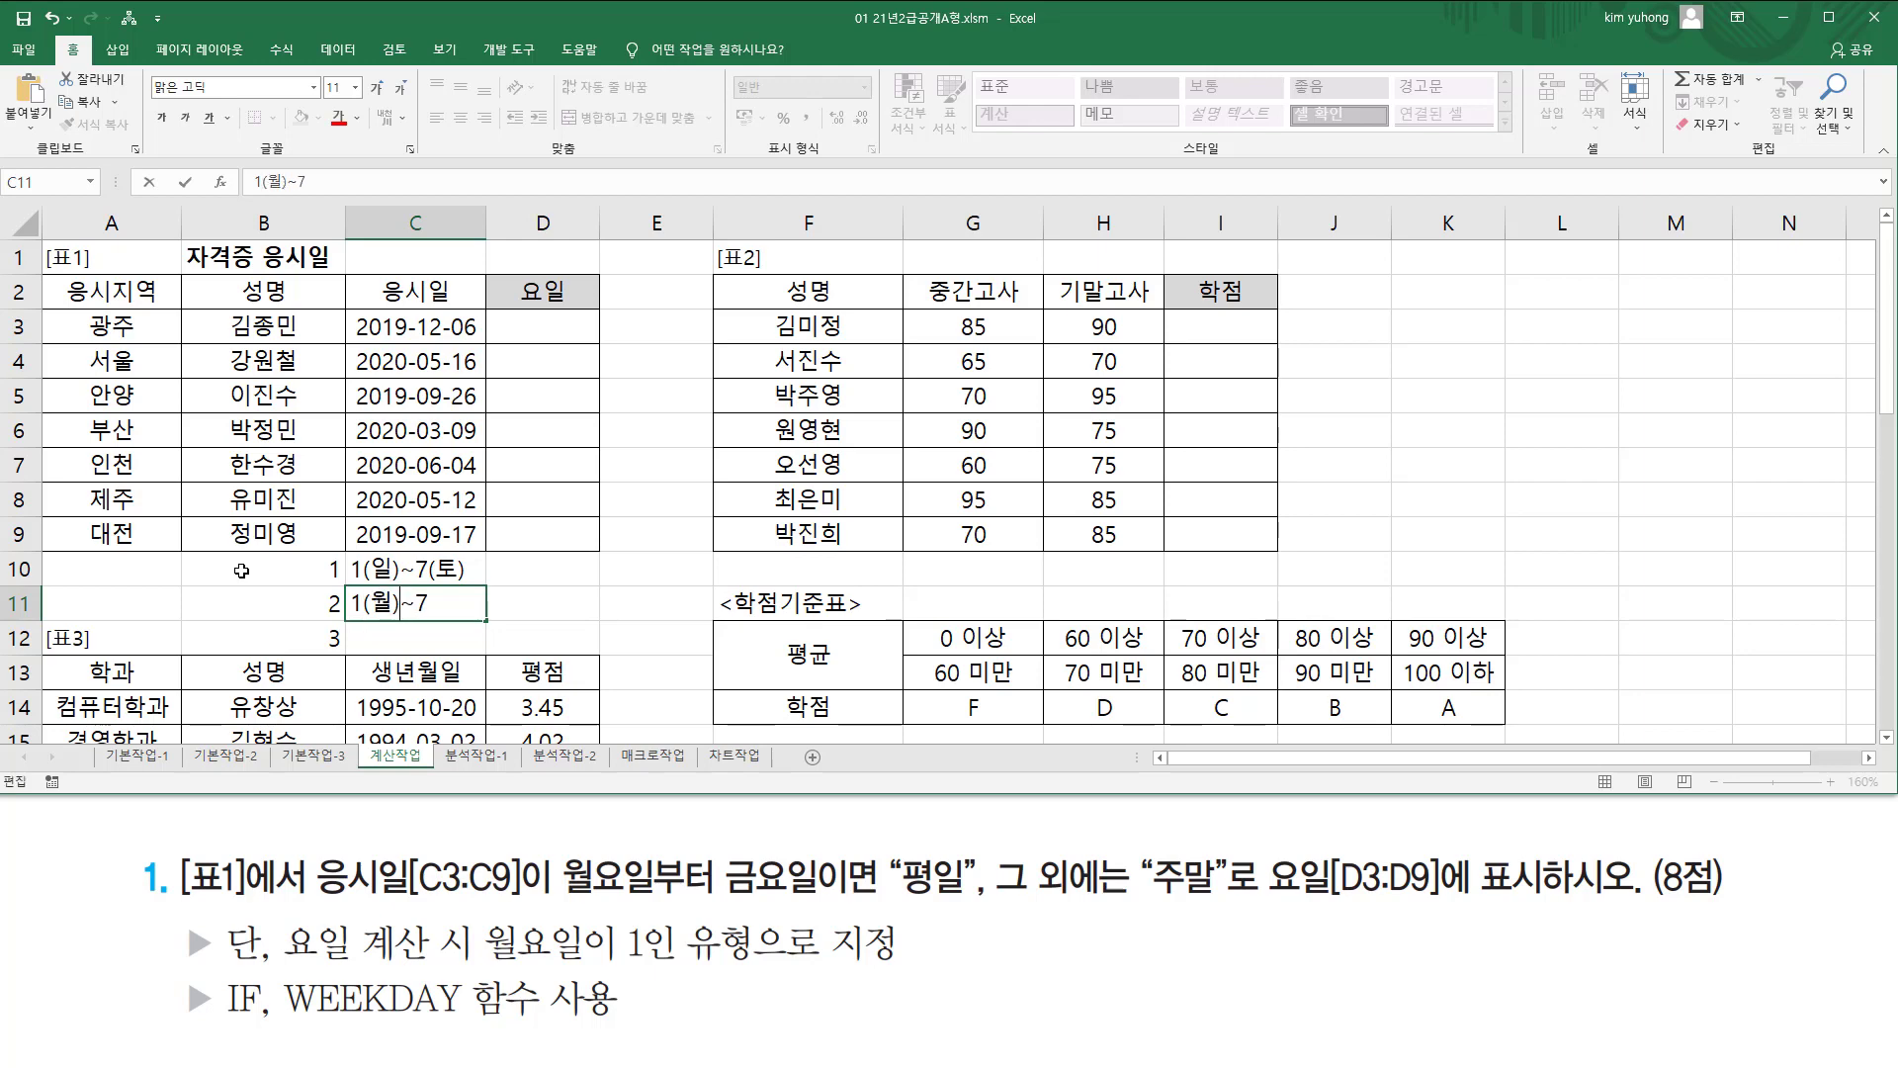
key(End)
text((일))
key(Return)
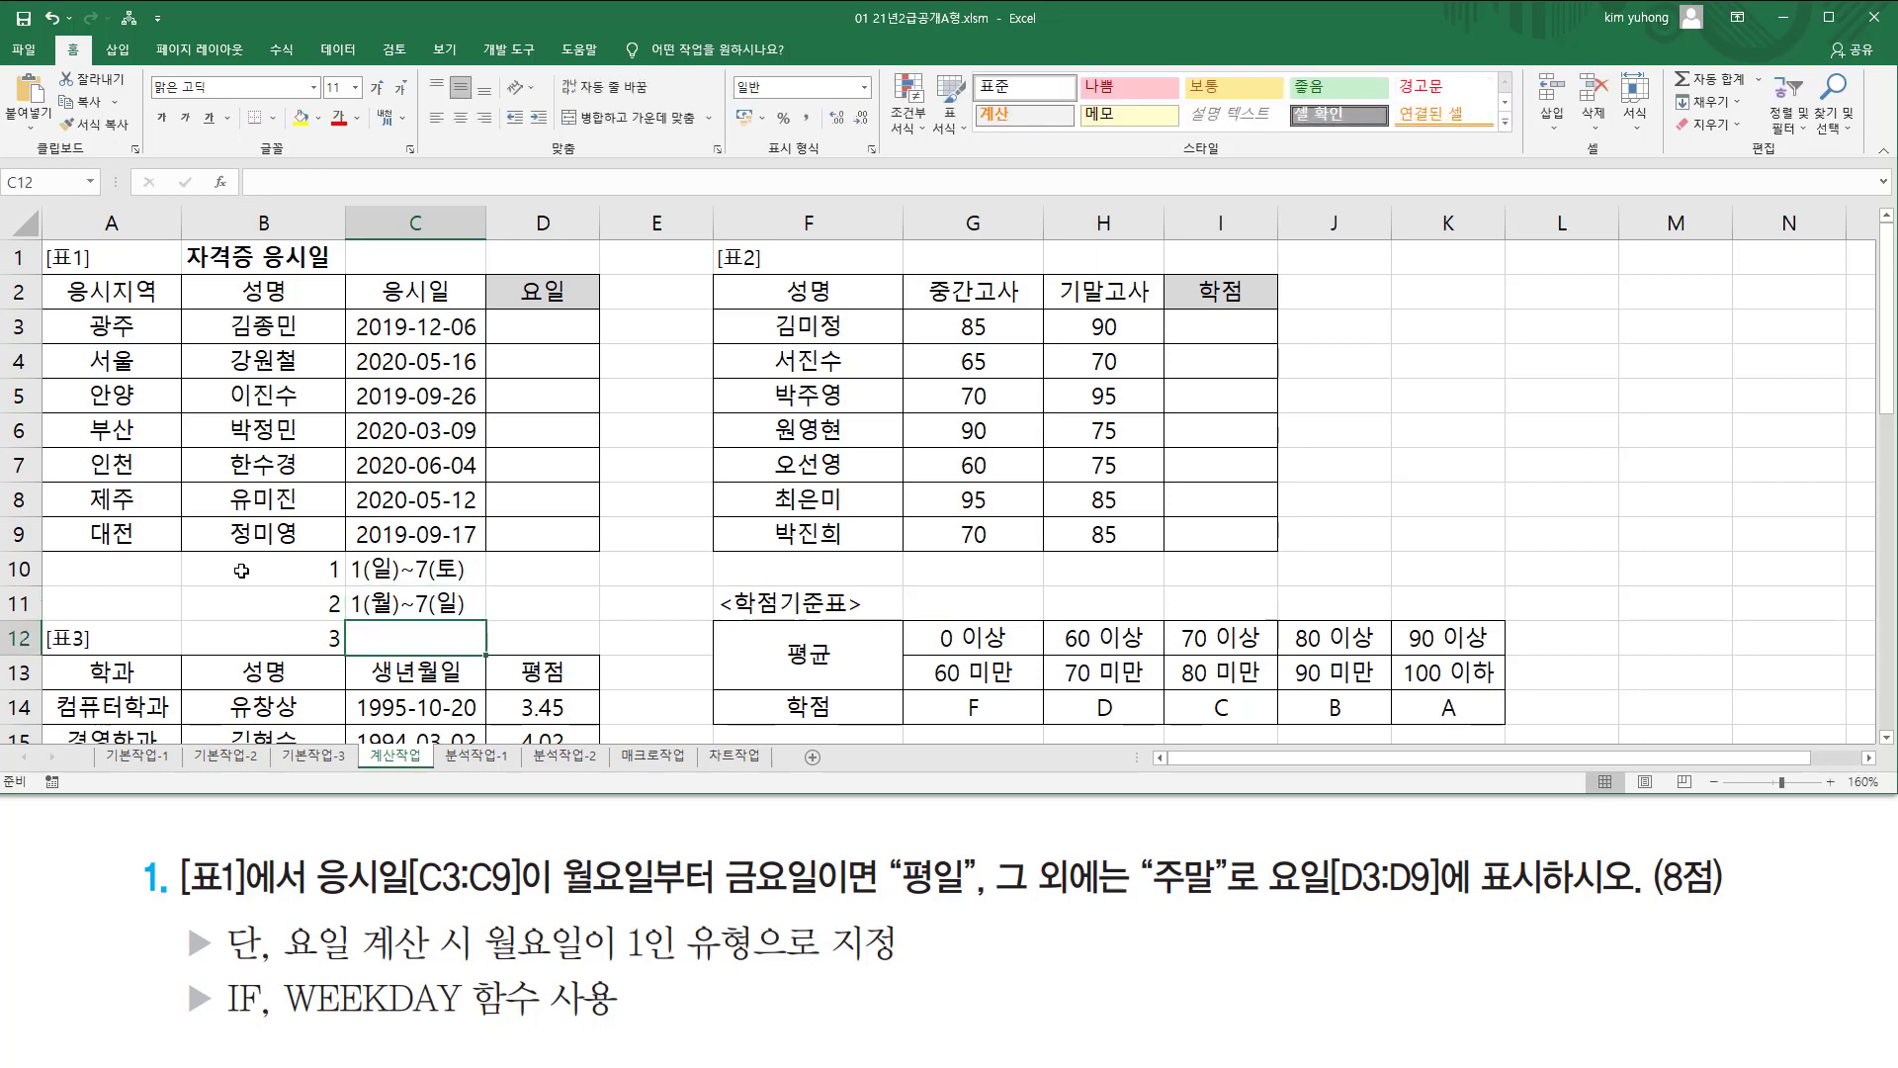
Enter the note "0(월)~6(일)" in C12 beside option number 3.
key(F2)
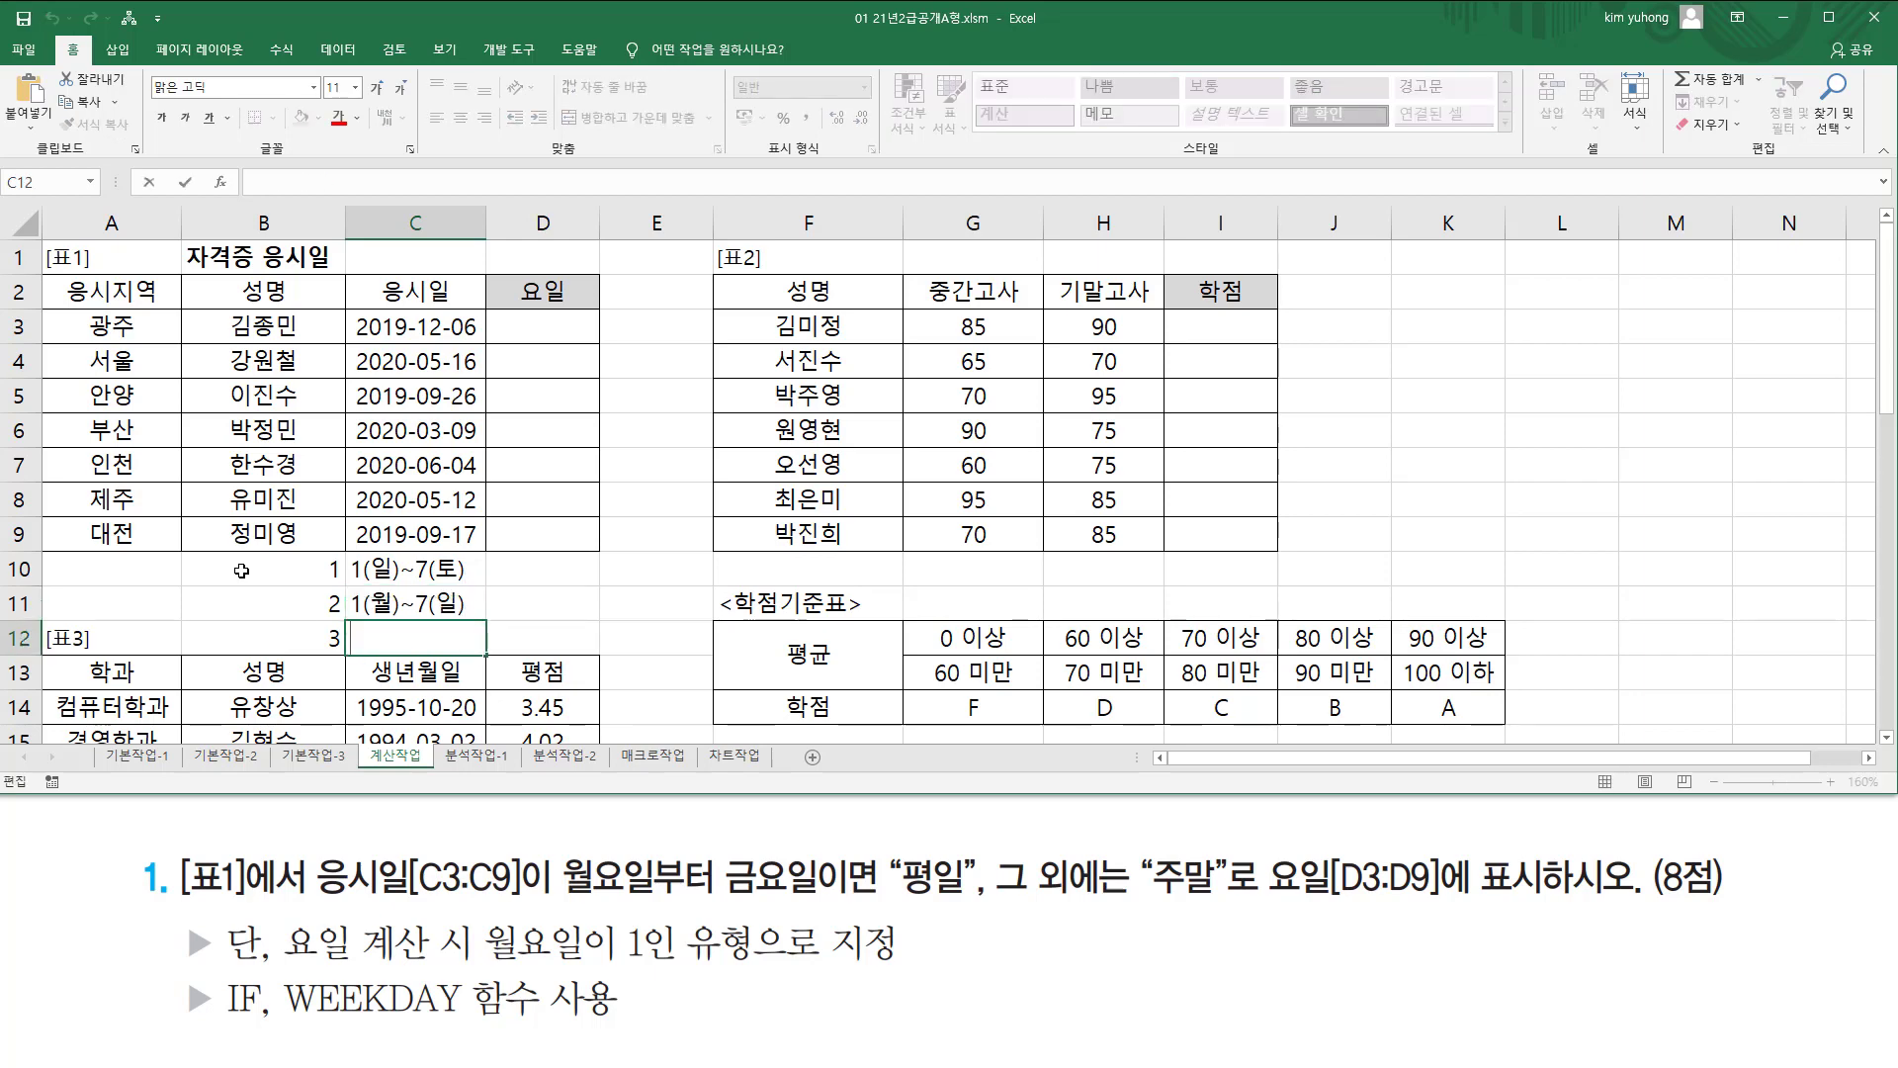
text(0~6)
key(Left)
text((월)
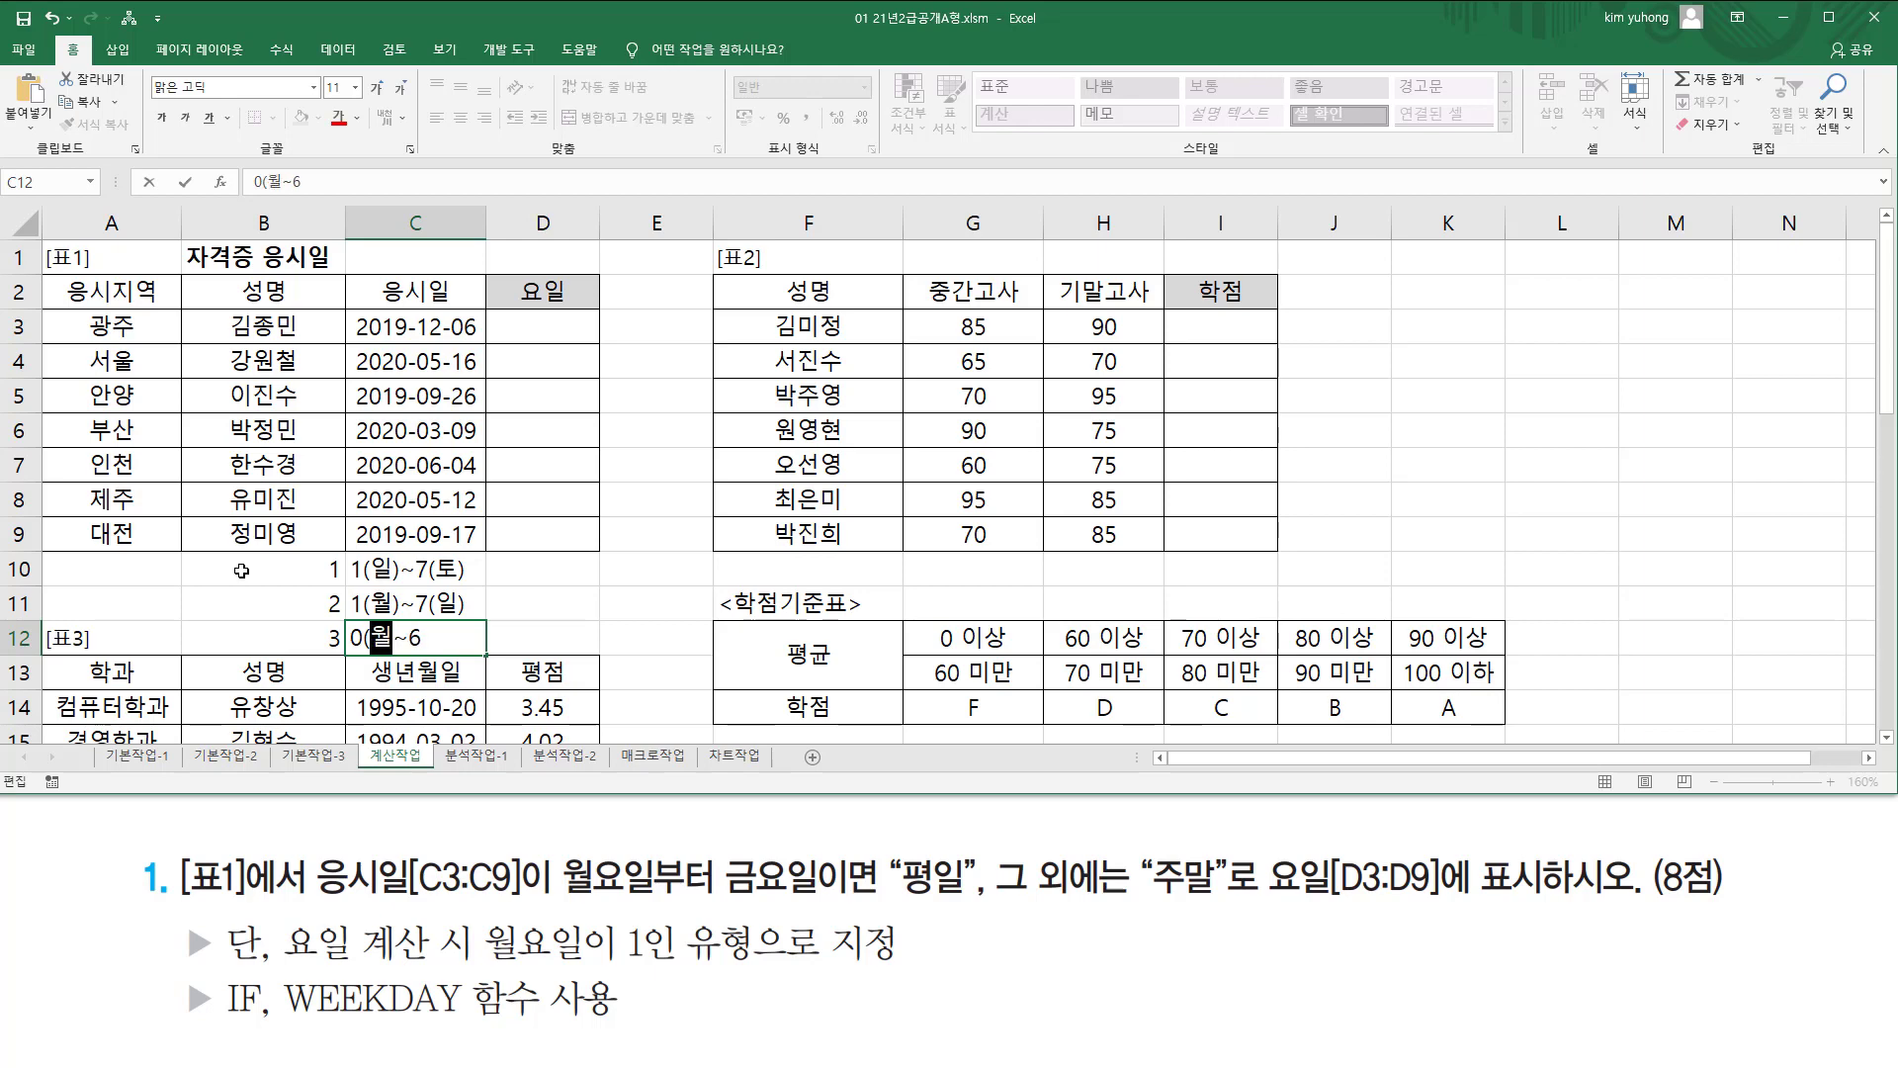
text())
text((이)
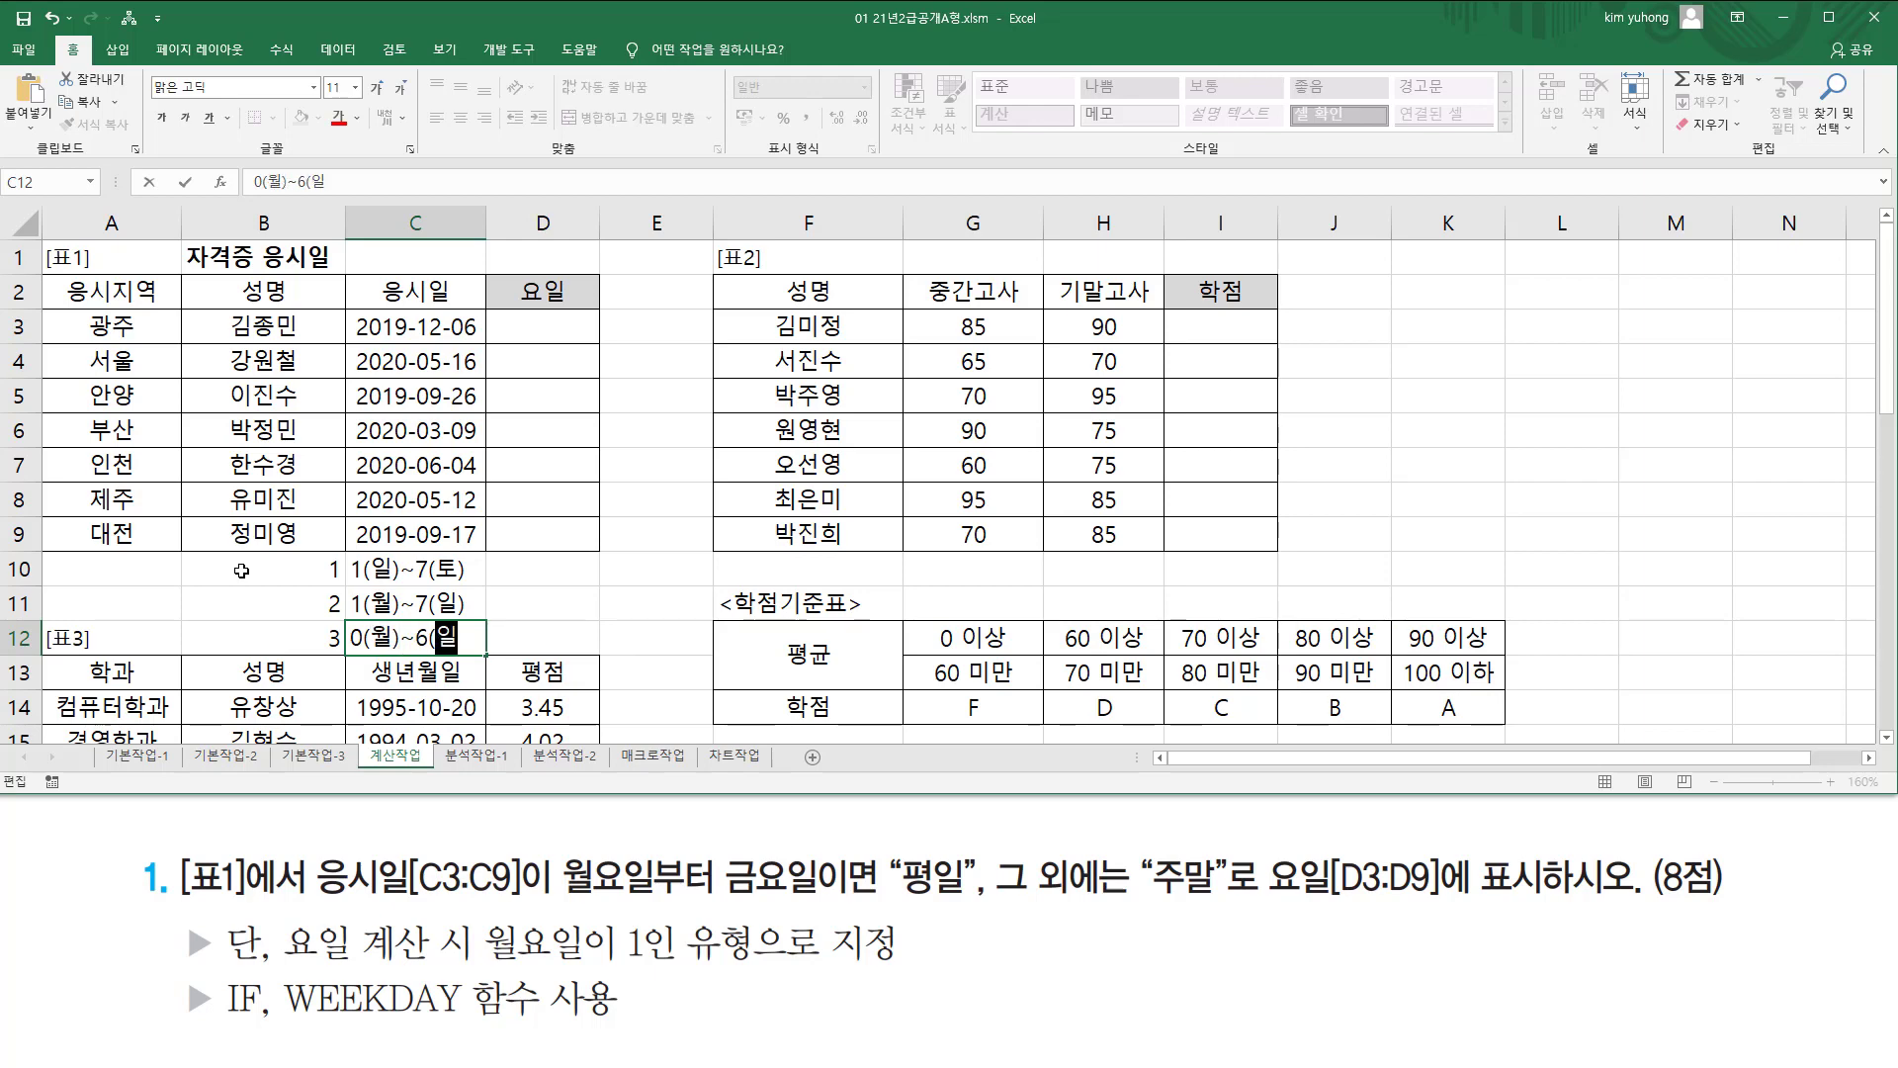
text())
key(Return)
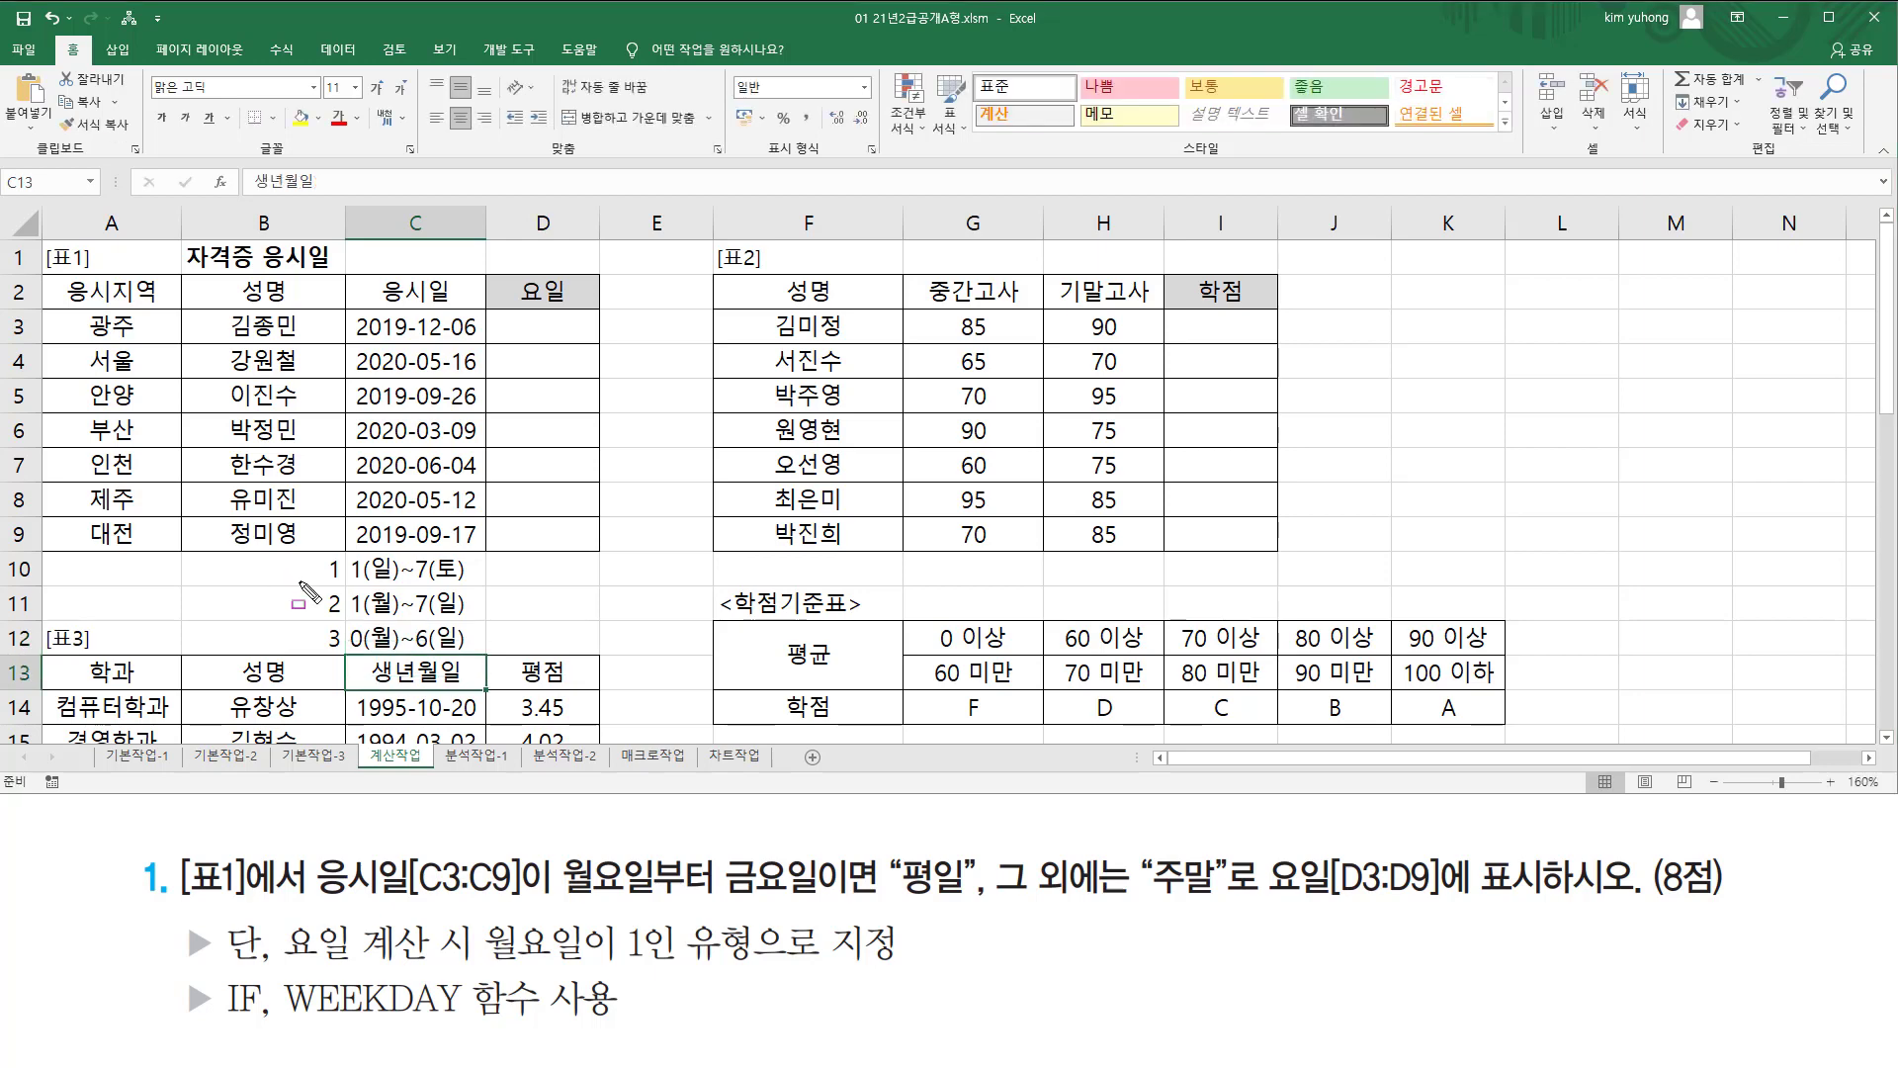
drag(291, 552, 498, 657)
key(Escape)
Change the text in B10 to "1(생략)" and center-align the notes in B10:C12.
click(317, 573)
double_click(316, 574)
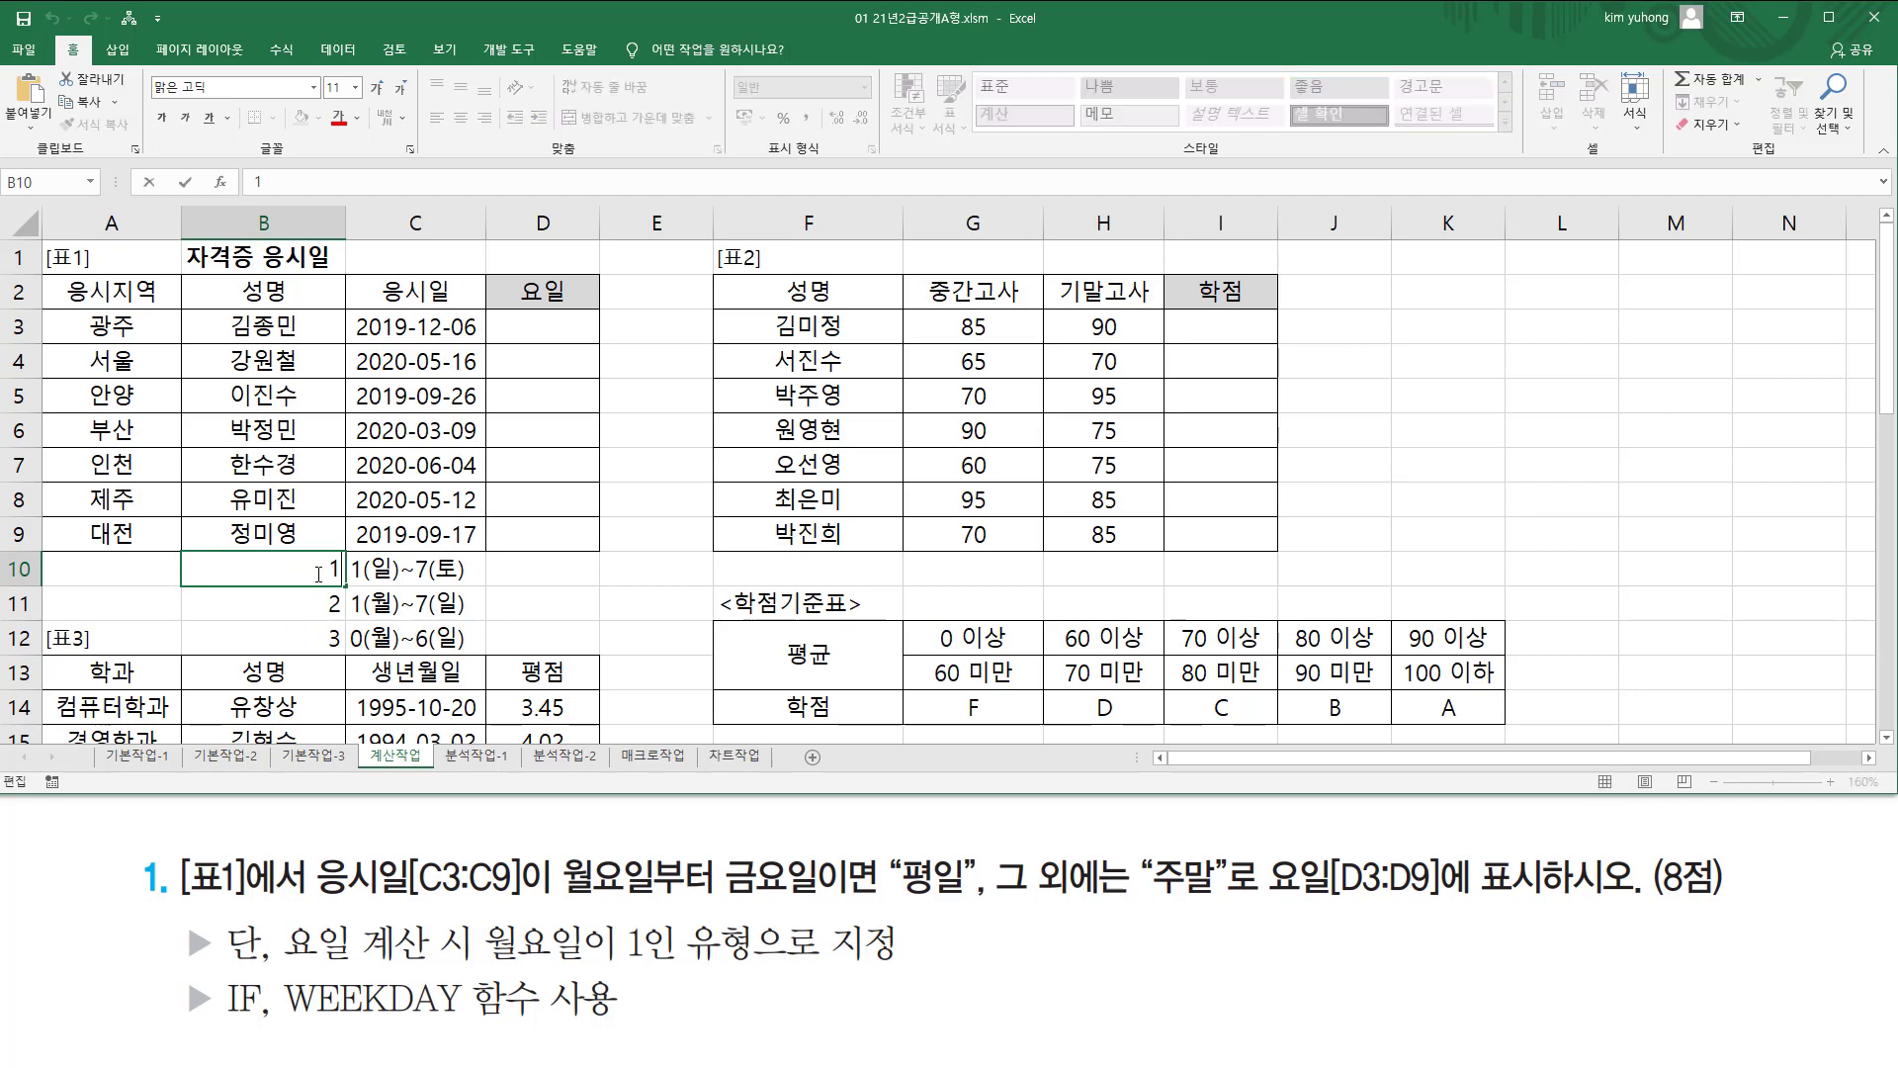
text((생ㄹ)
text())
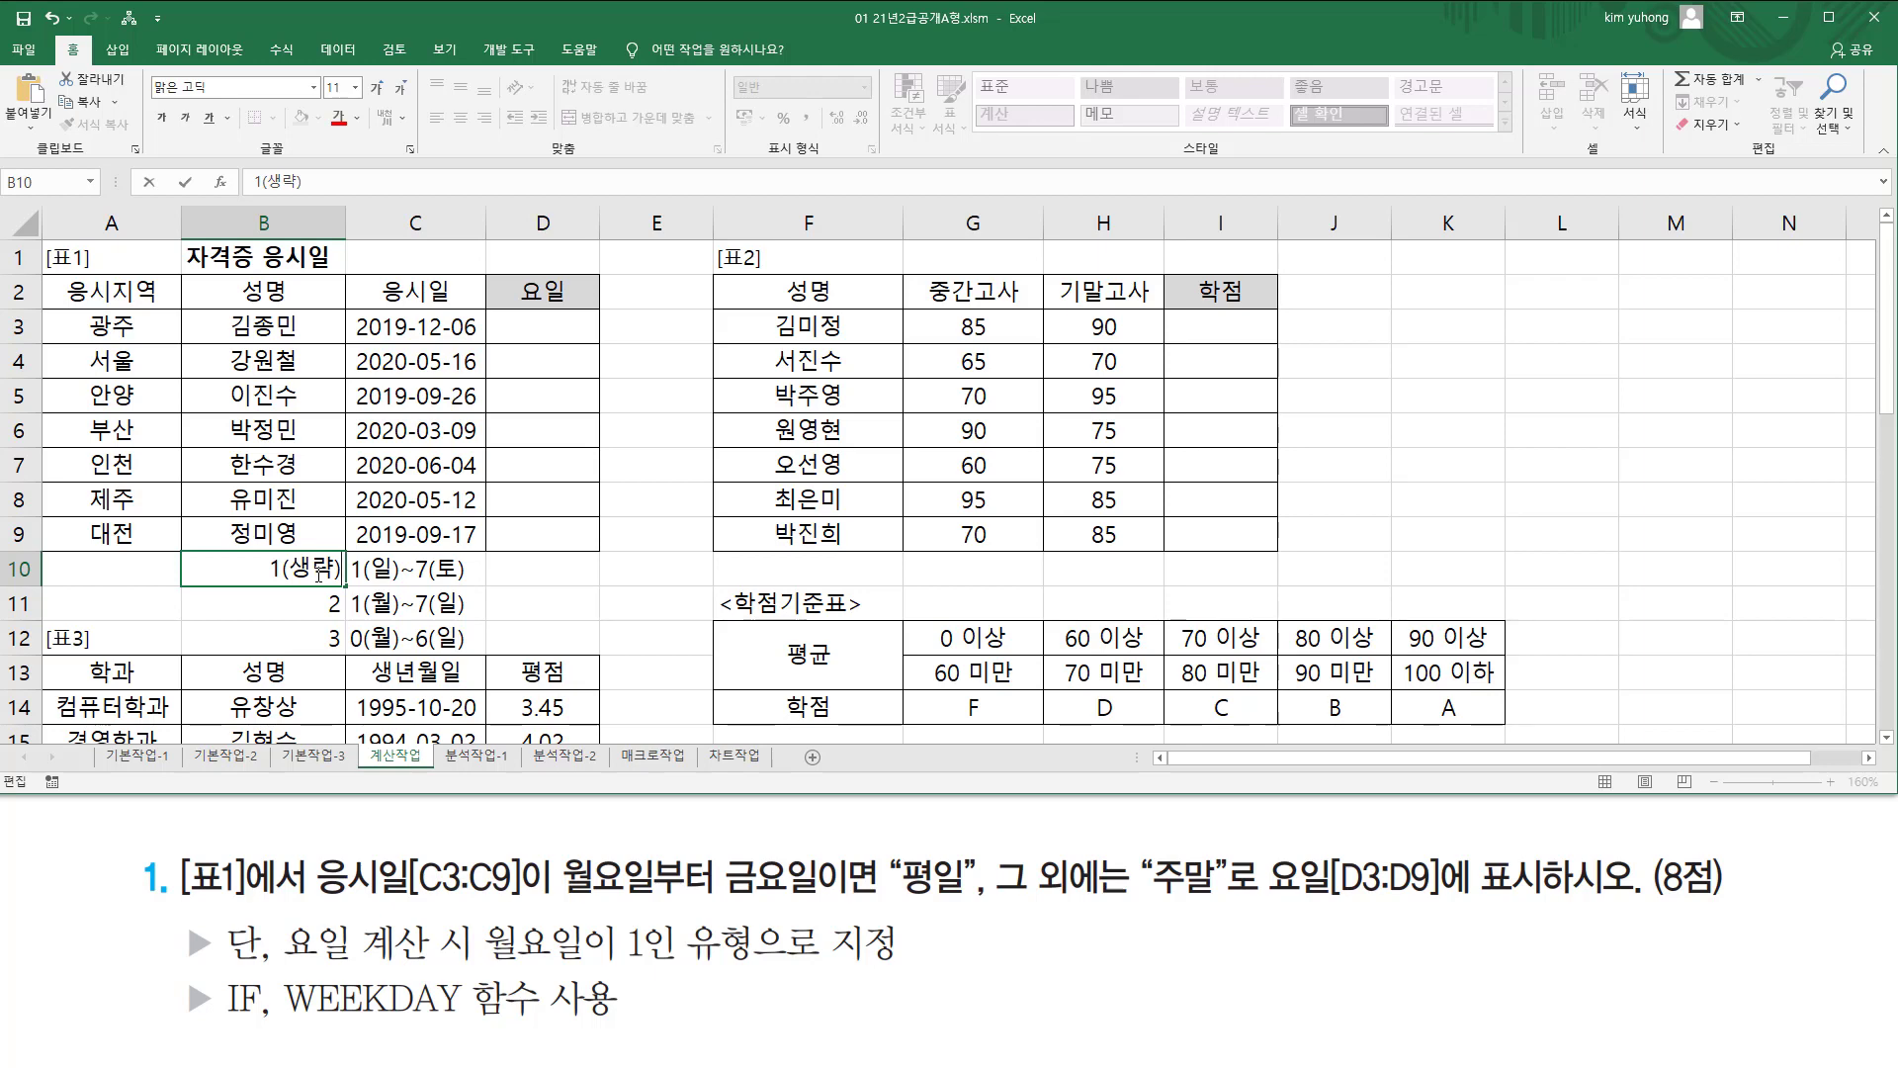
drag(267, 580, 339, 579)
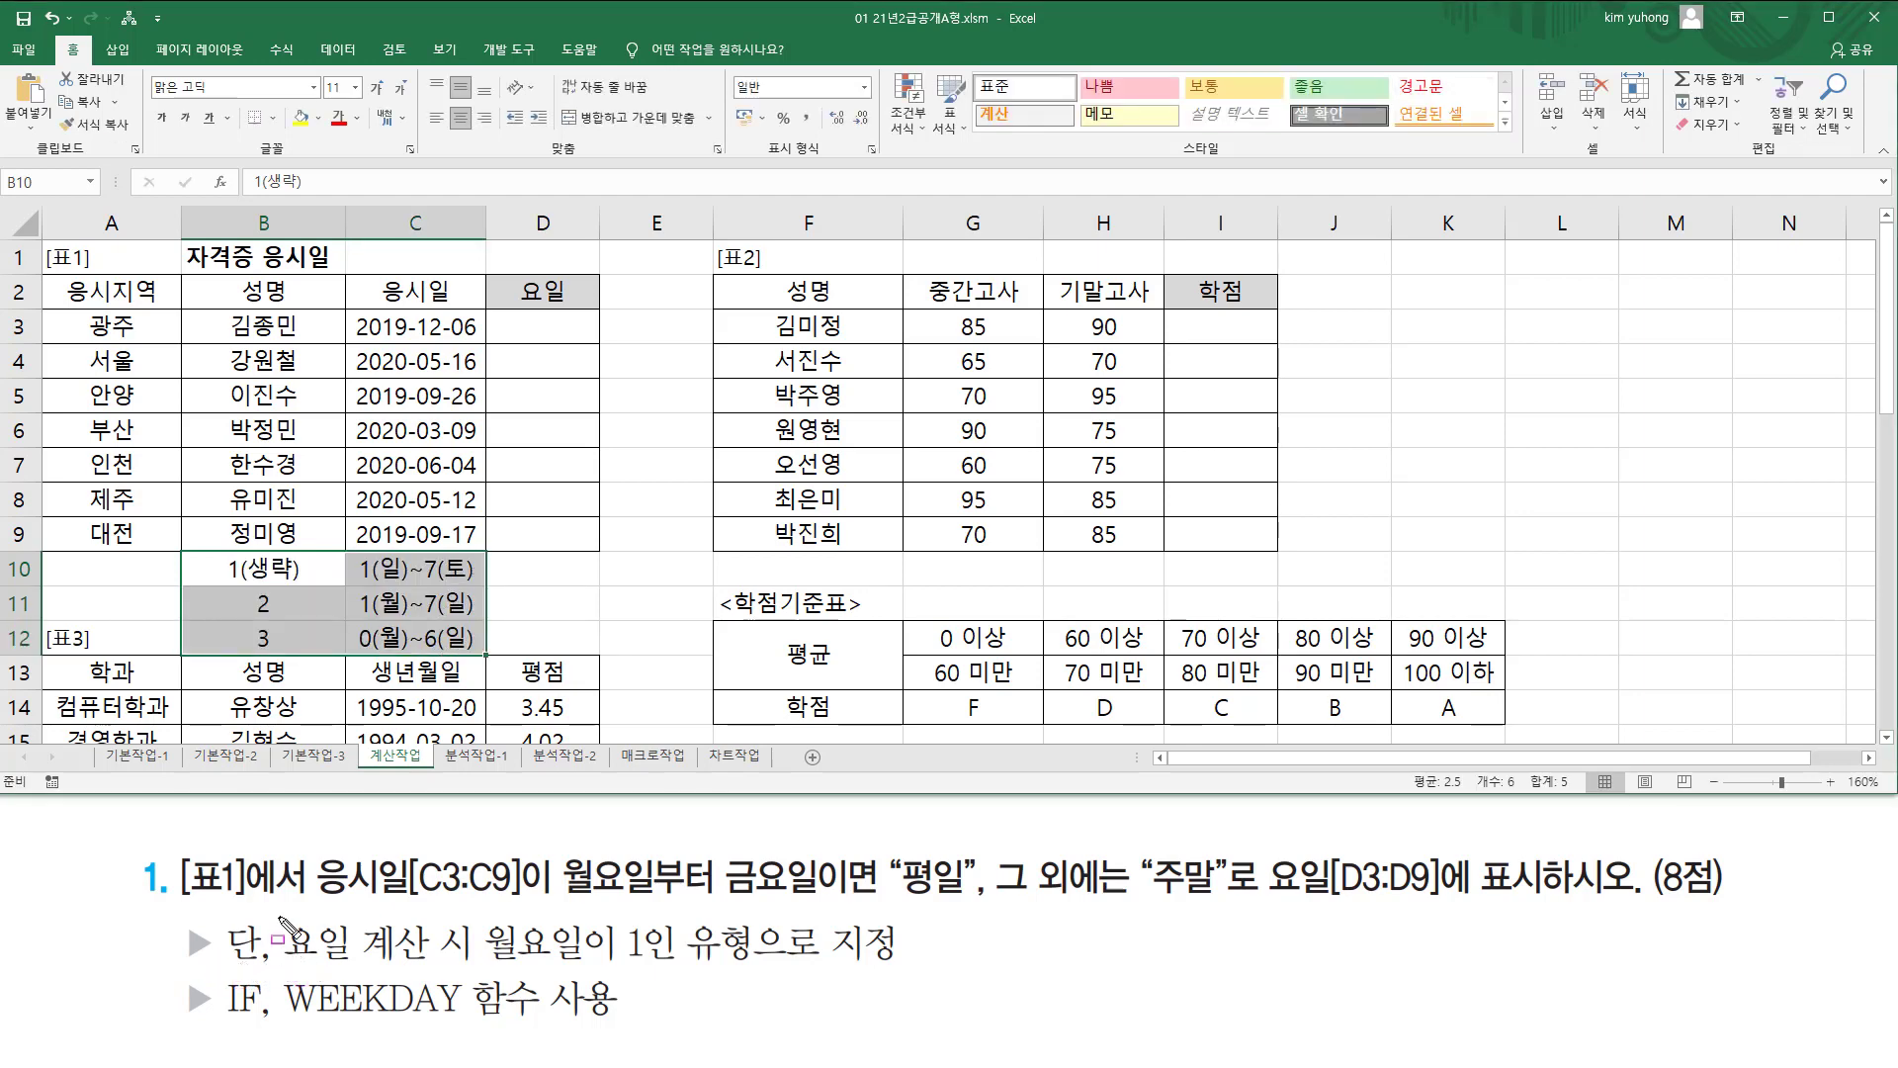
mouse_move(280, 918)
mouse_down()
mouse_move(350, 957)
mouse_move(746, 968)
mouse_up()
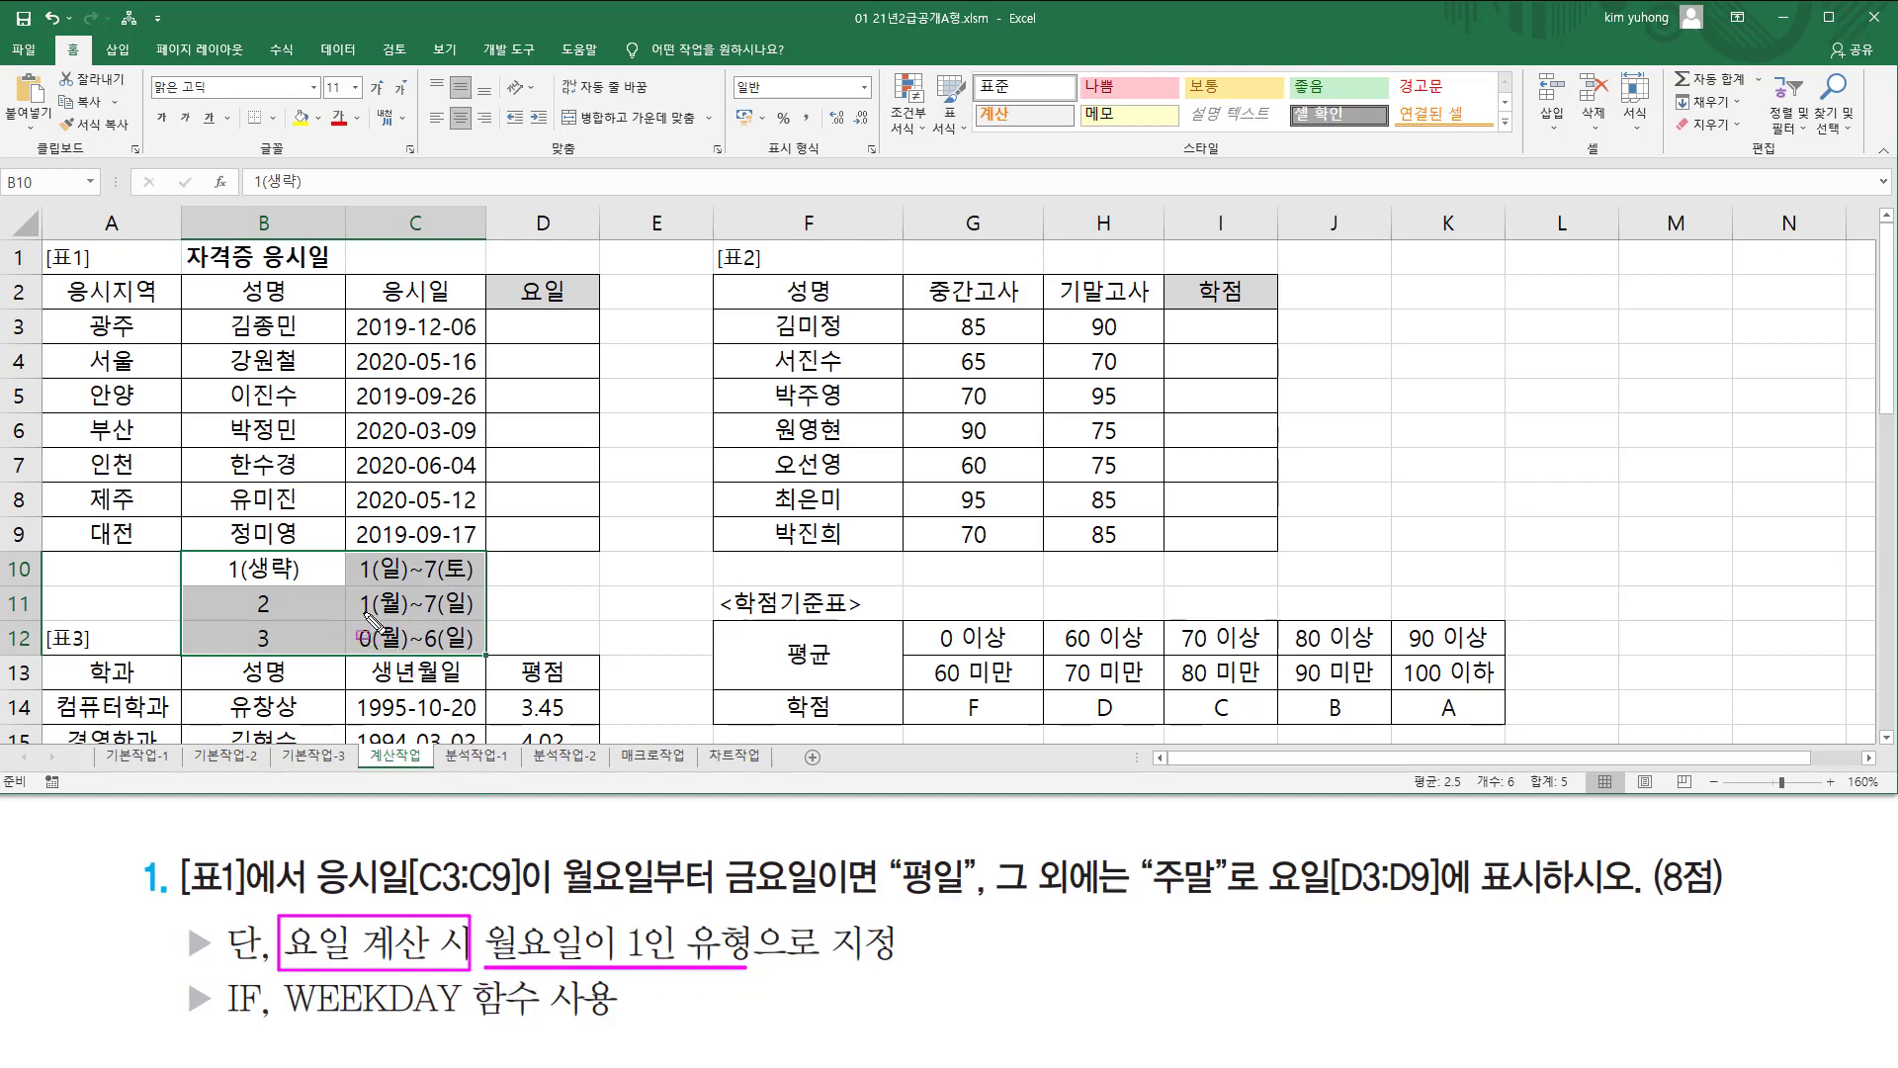
drag(349, 585, 493, 621)
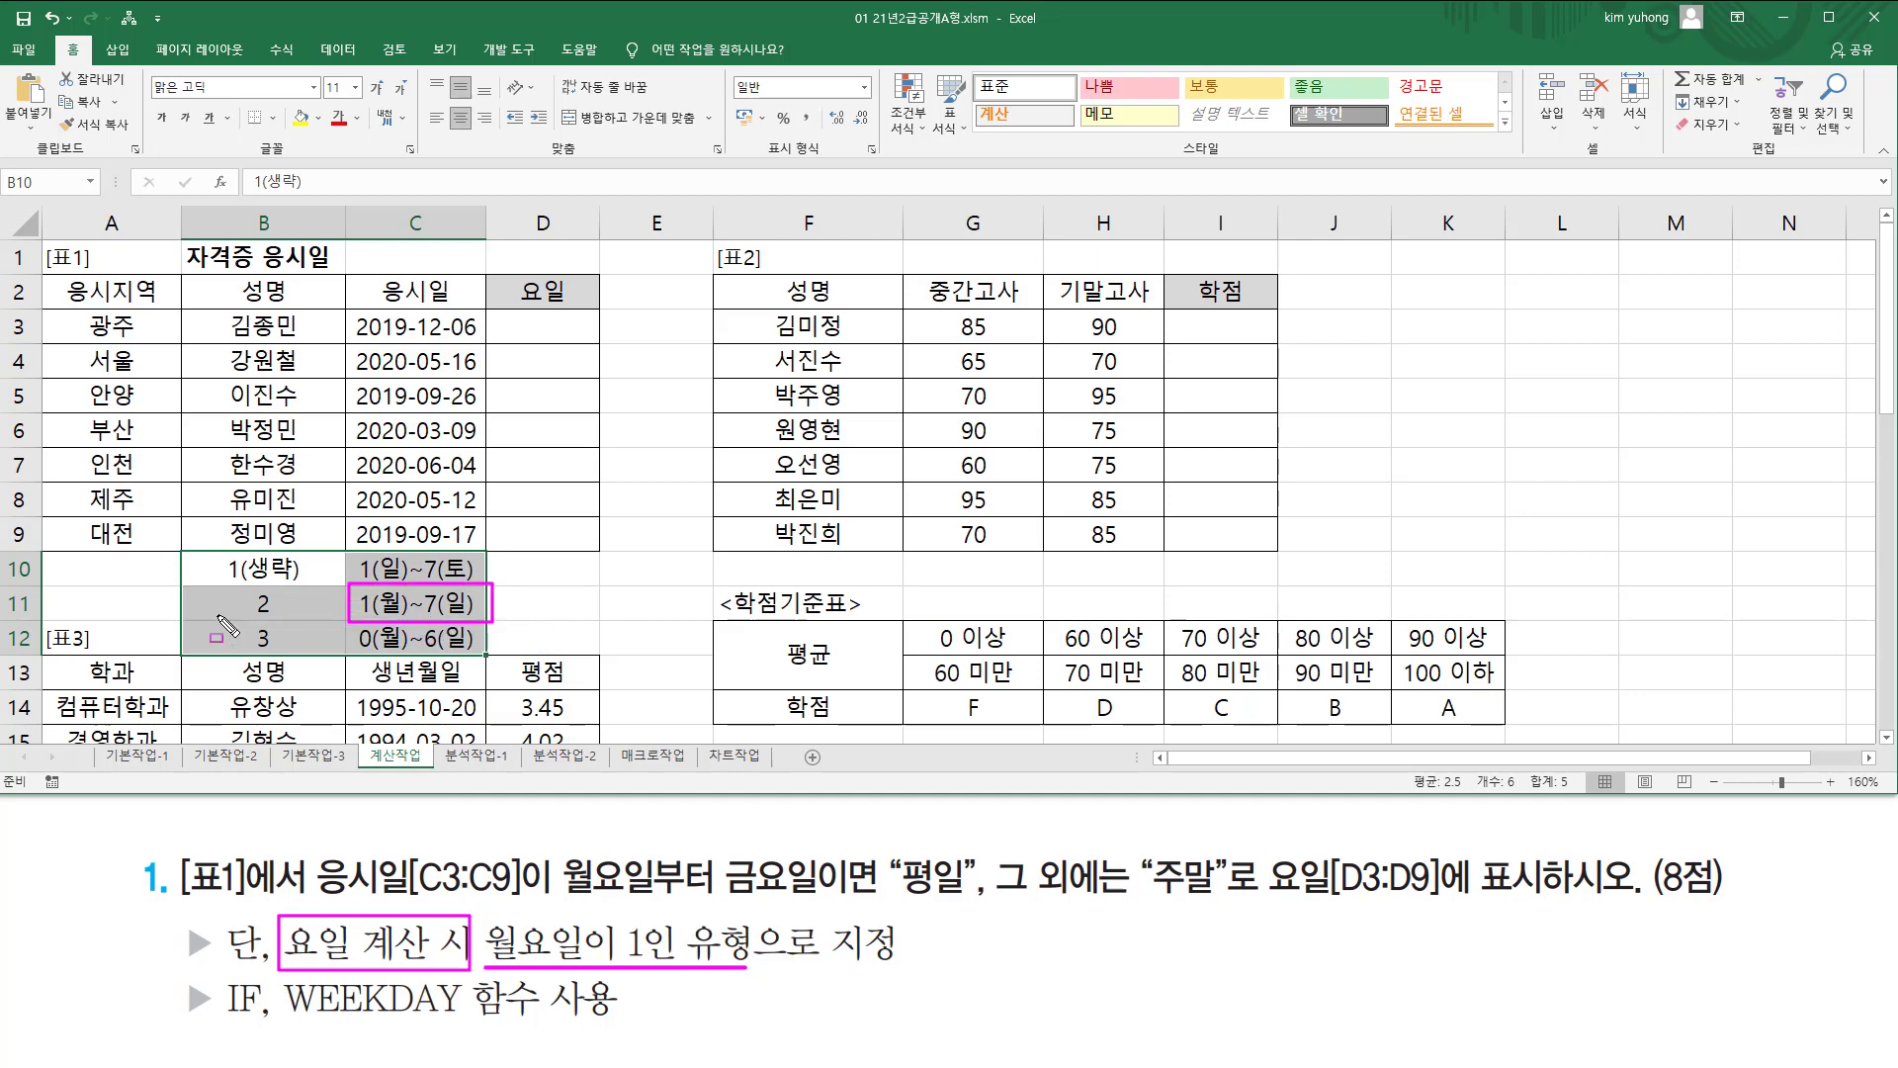
drag(241, 616, 279, 616)
drag(563, 900, 975, 909)
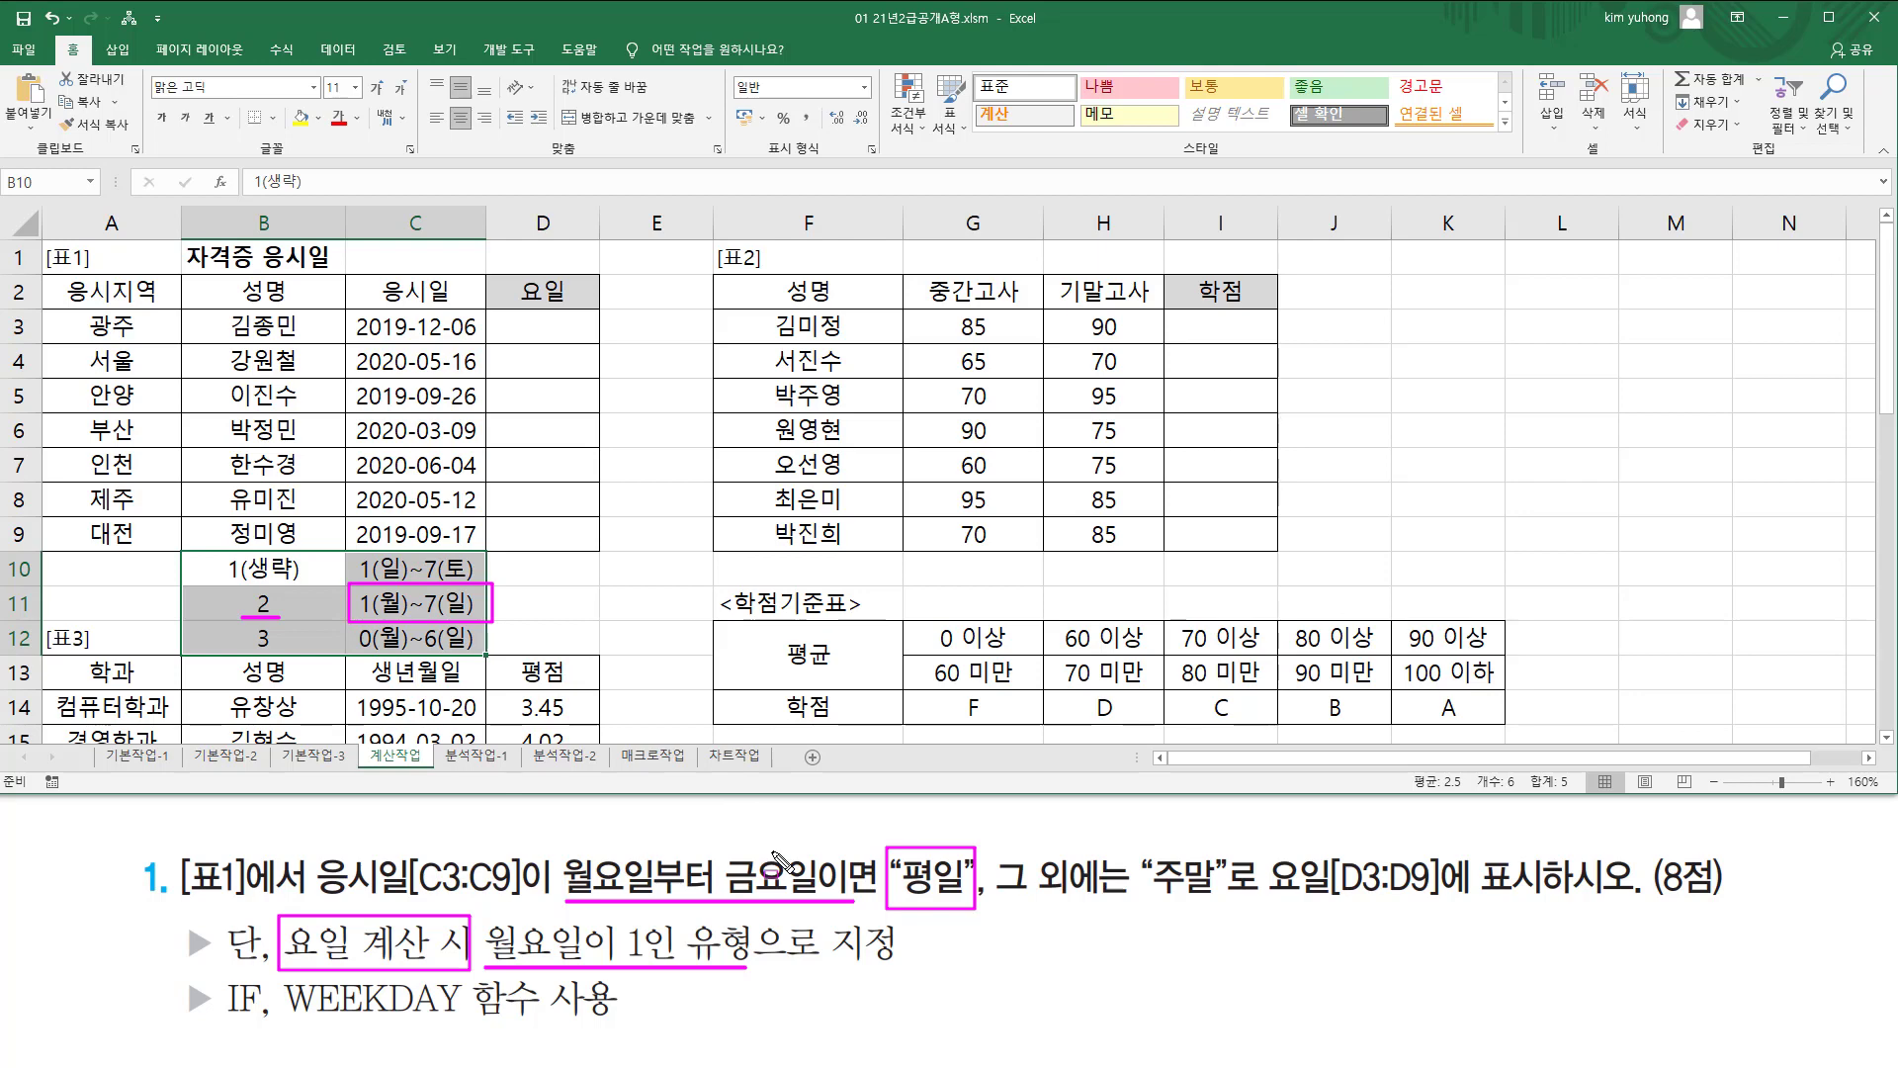
drag(997, 902, 1283, 902)
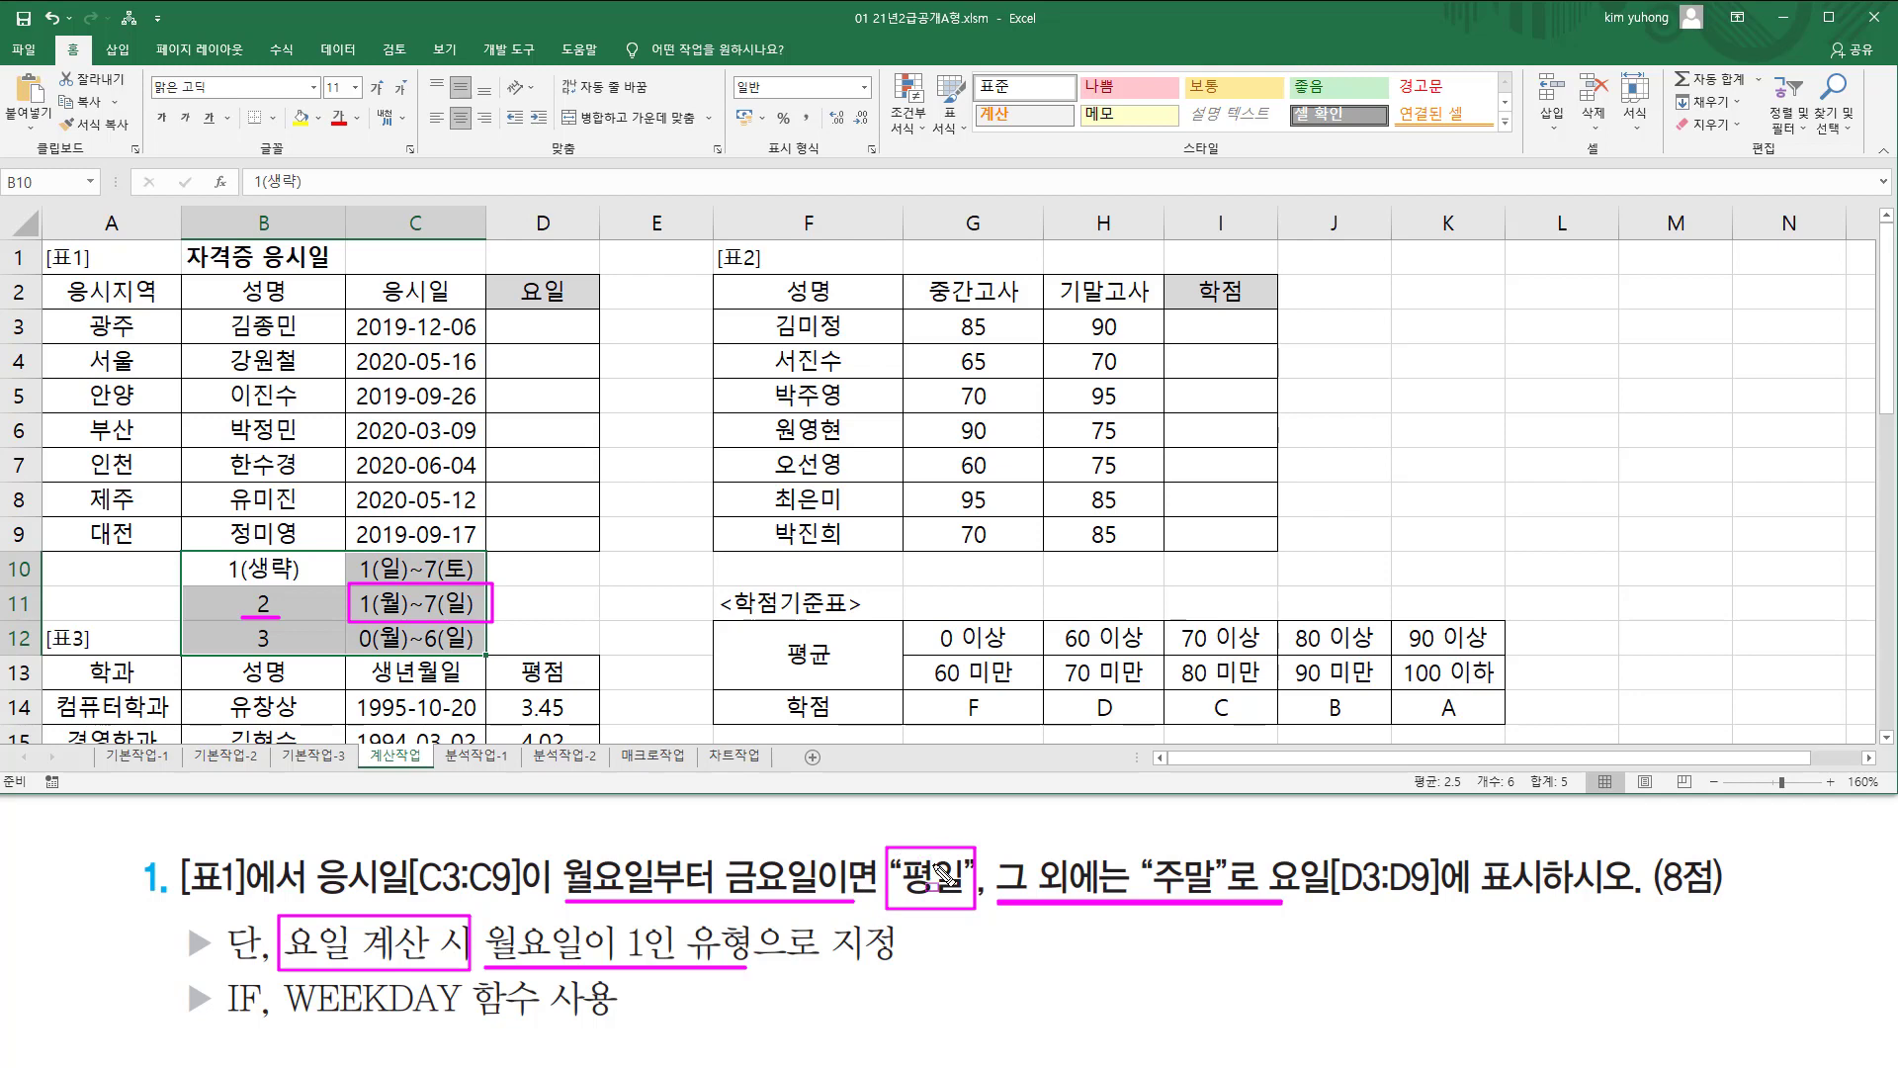
drag(1143, 847, 1225, 902)
key(Escape)
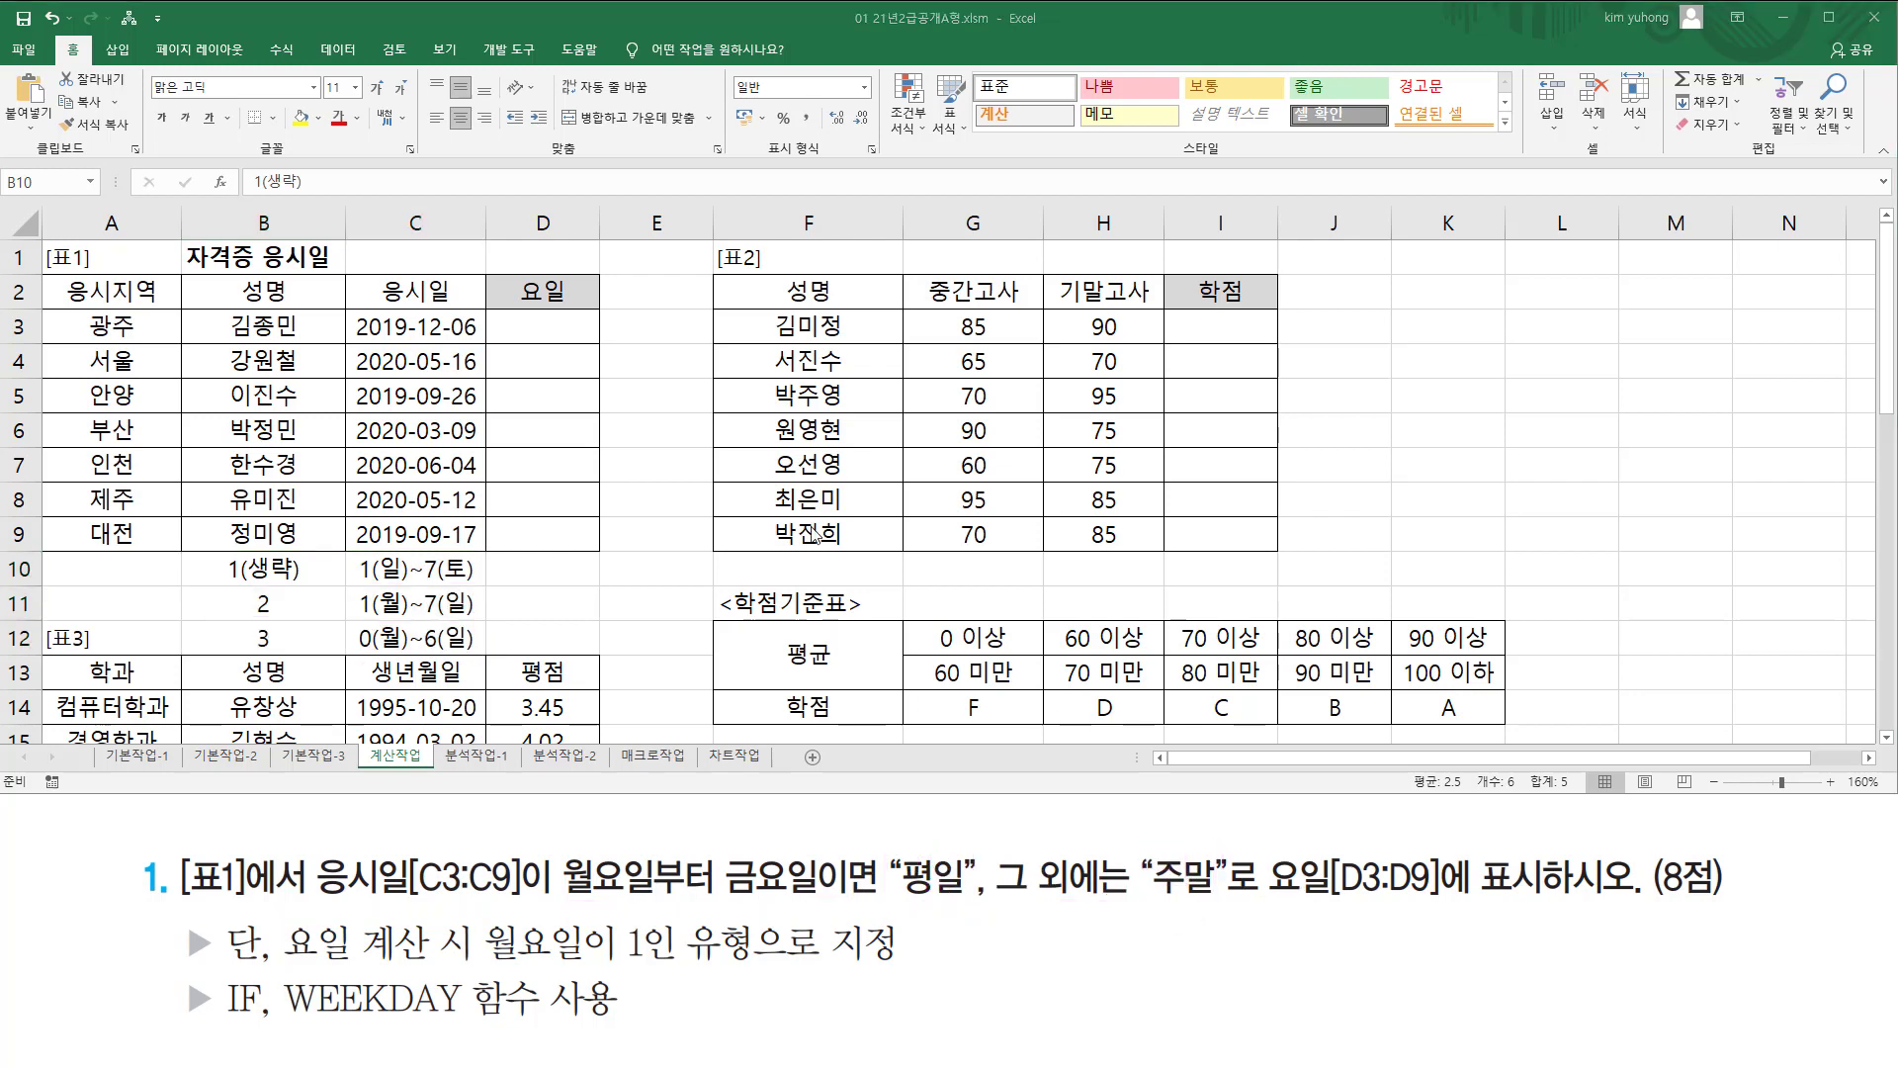
Enter the formula =WEEKDAY(C3,2) in D3 and fill it down through D9.
double_click(575, 328)
text(=wee)
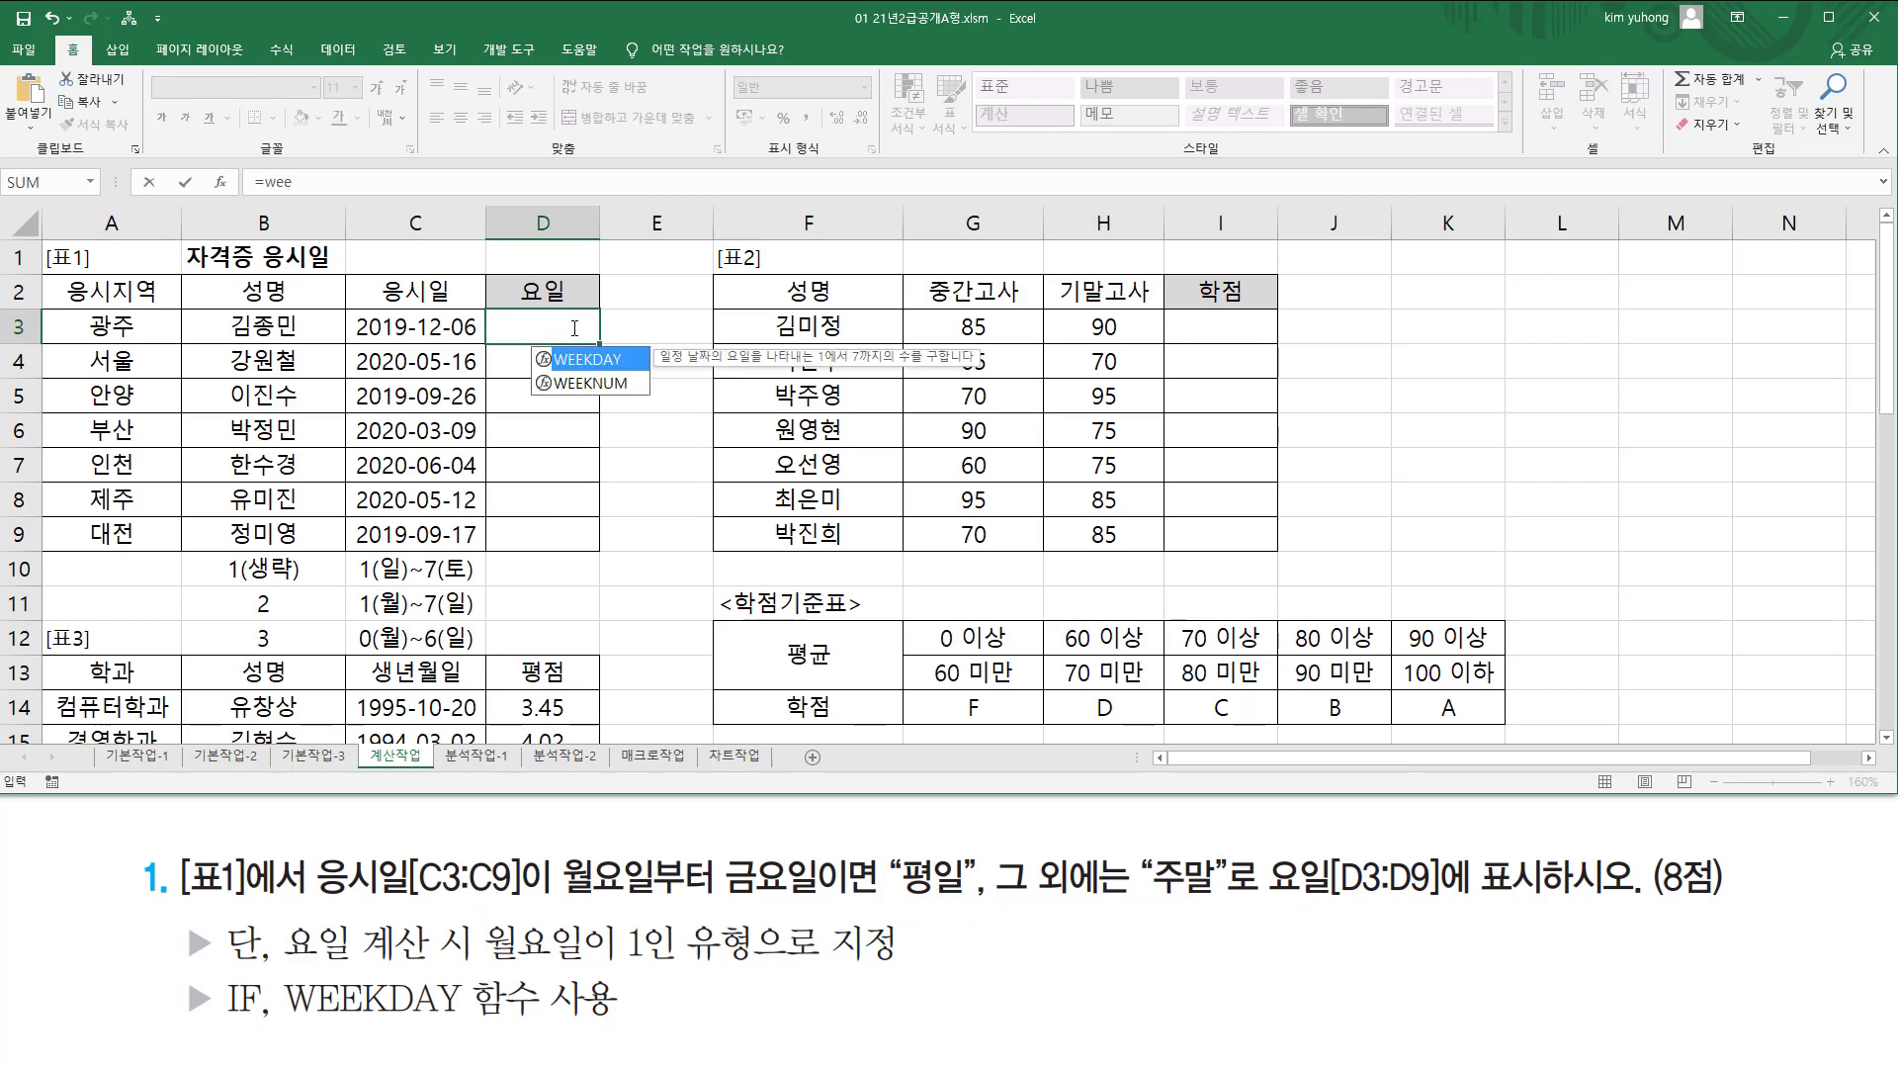
key(Tab)
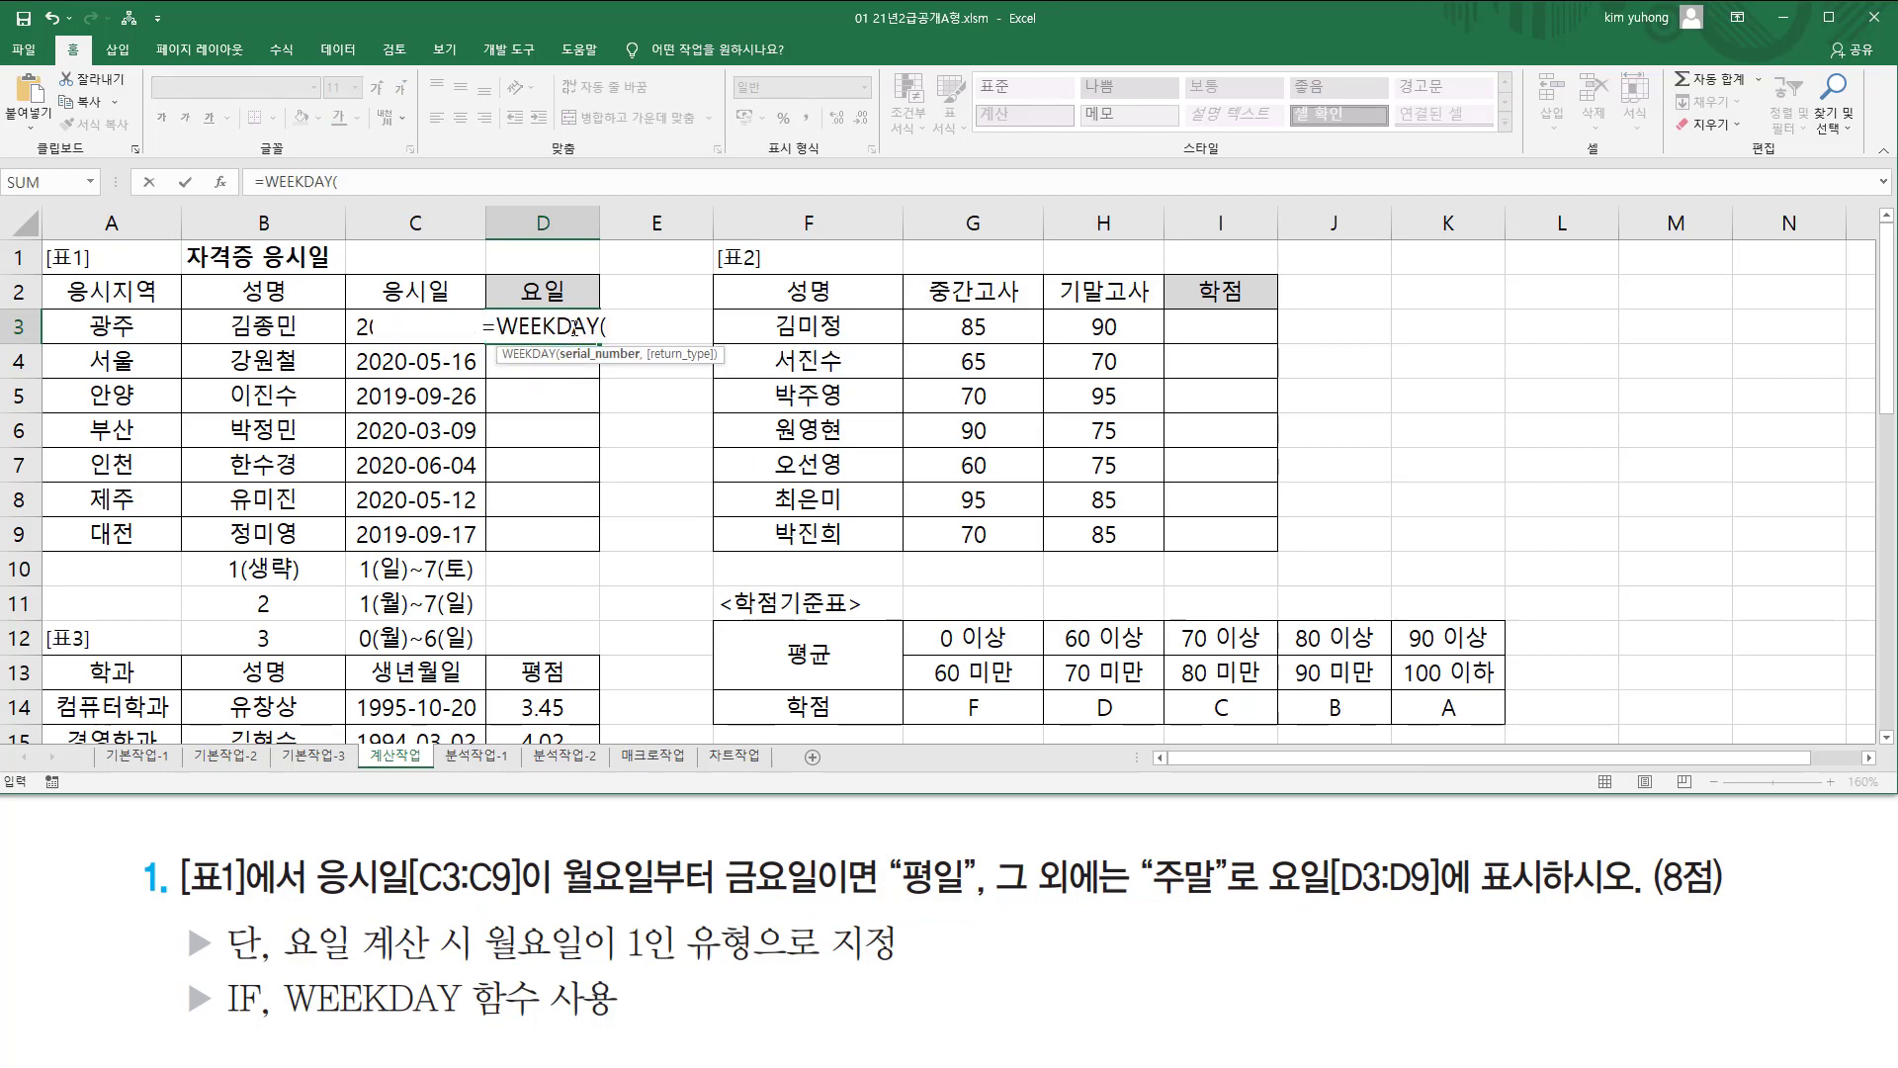
key(Left)
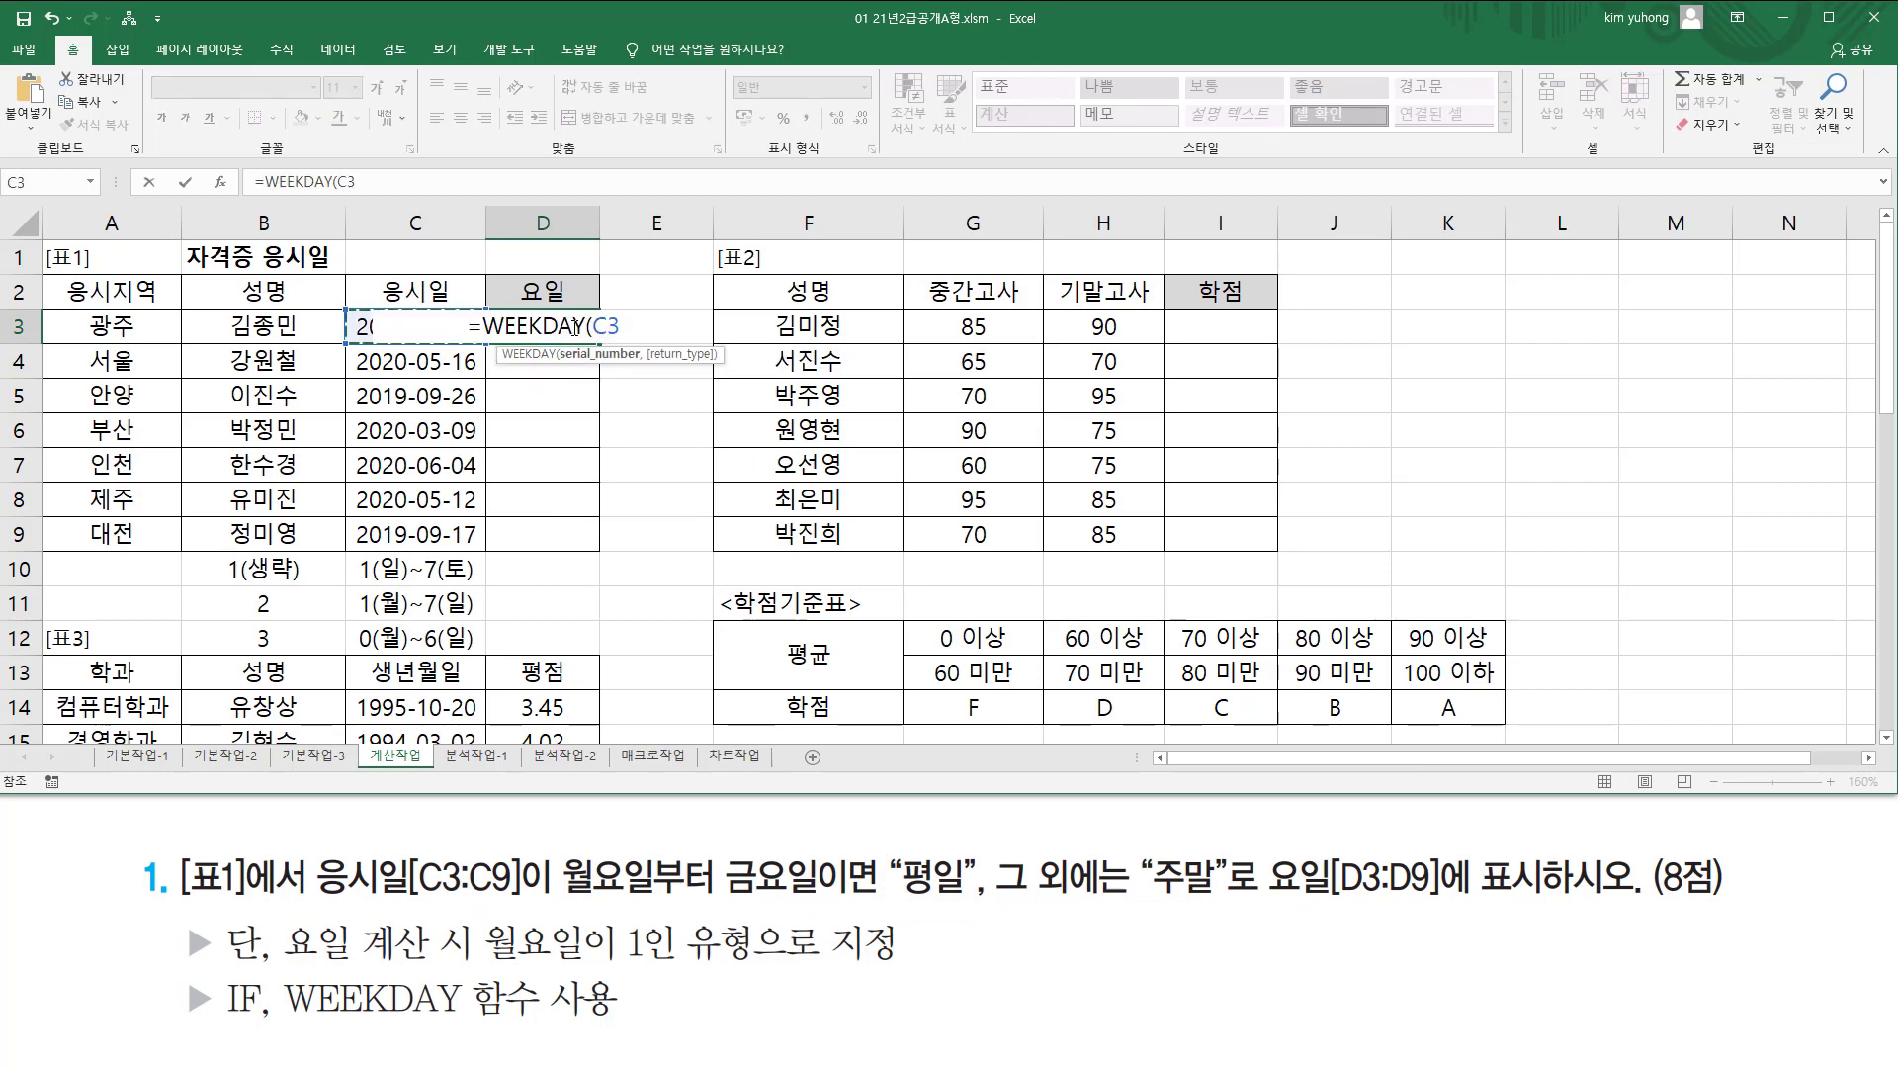
text(,)
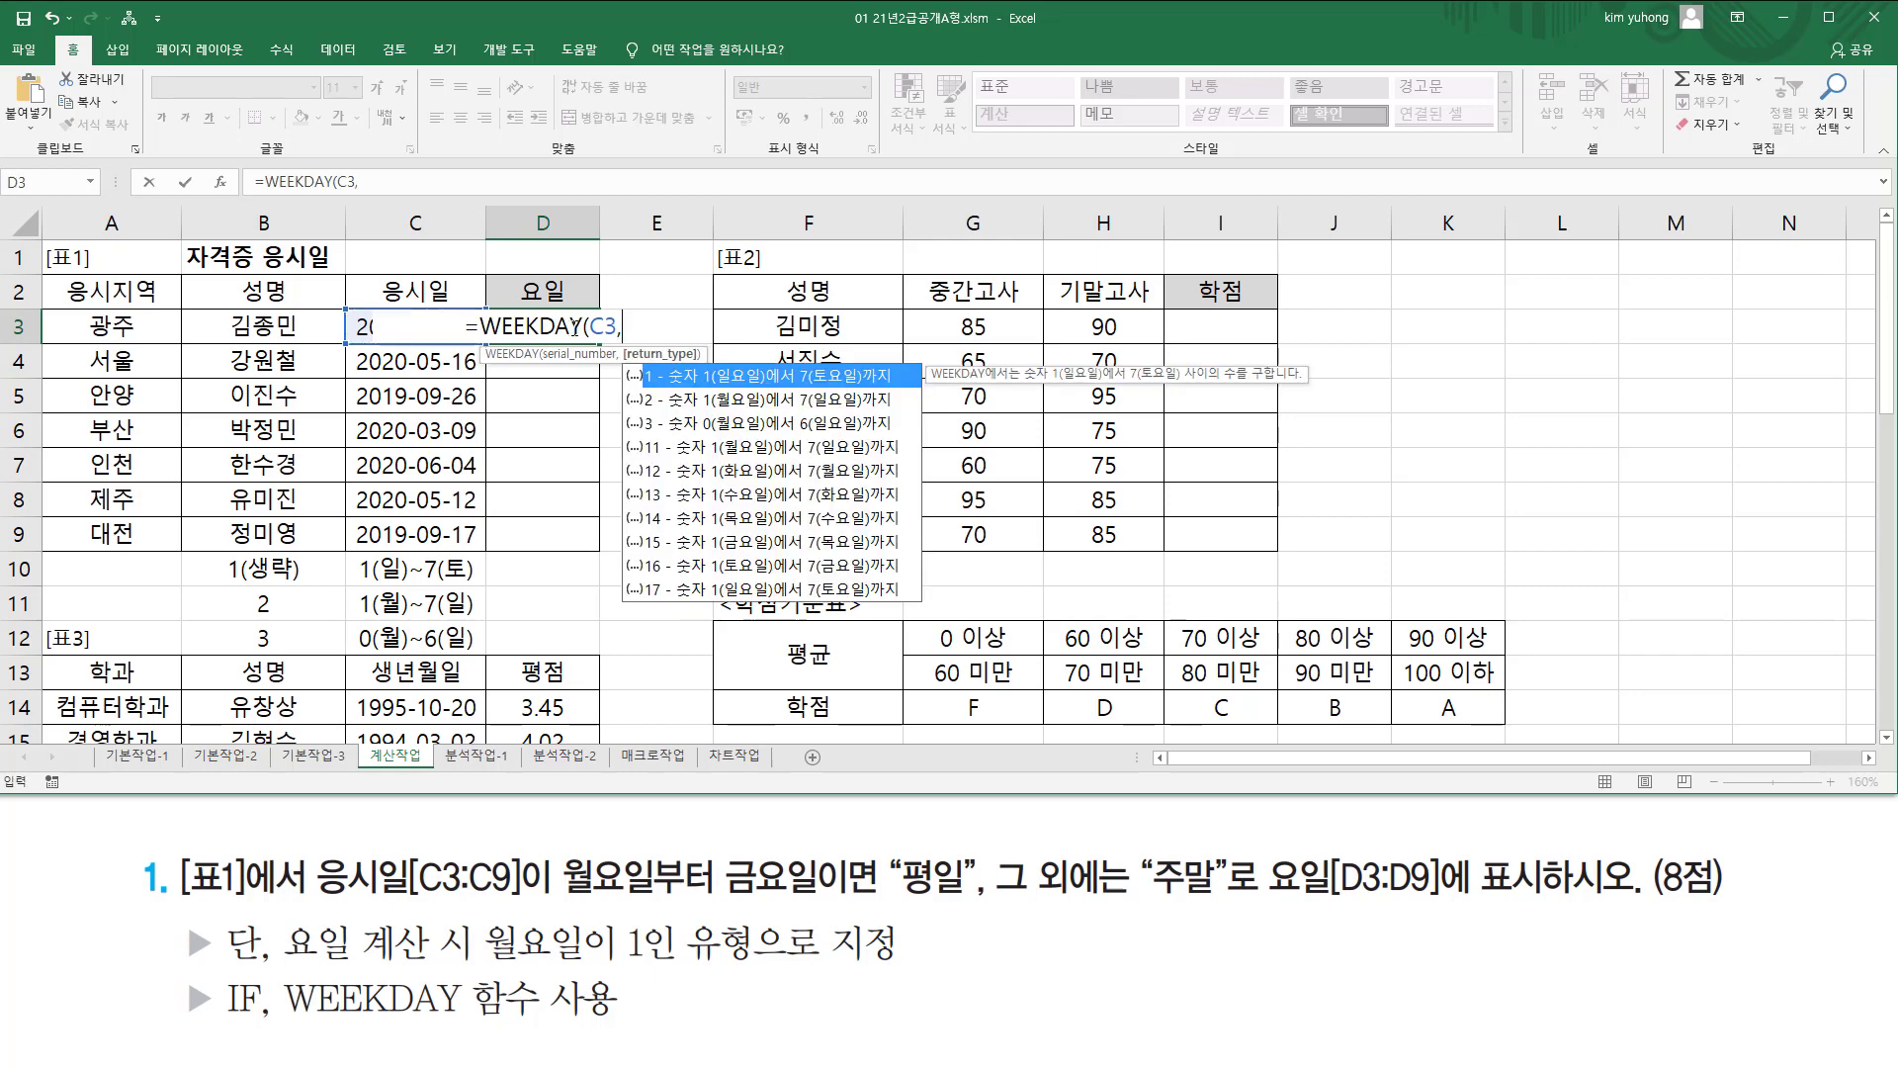
text(2)
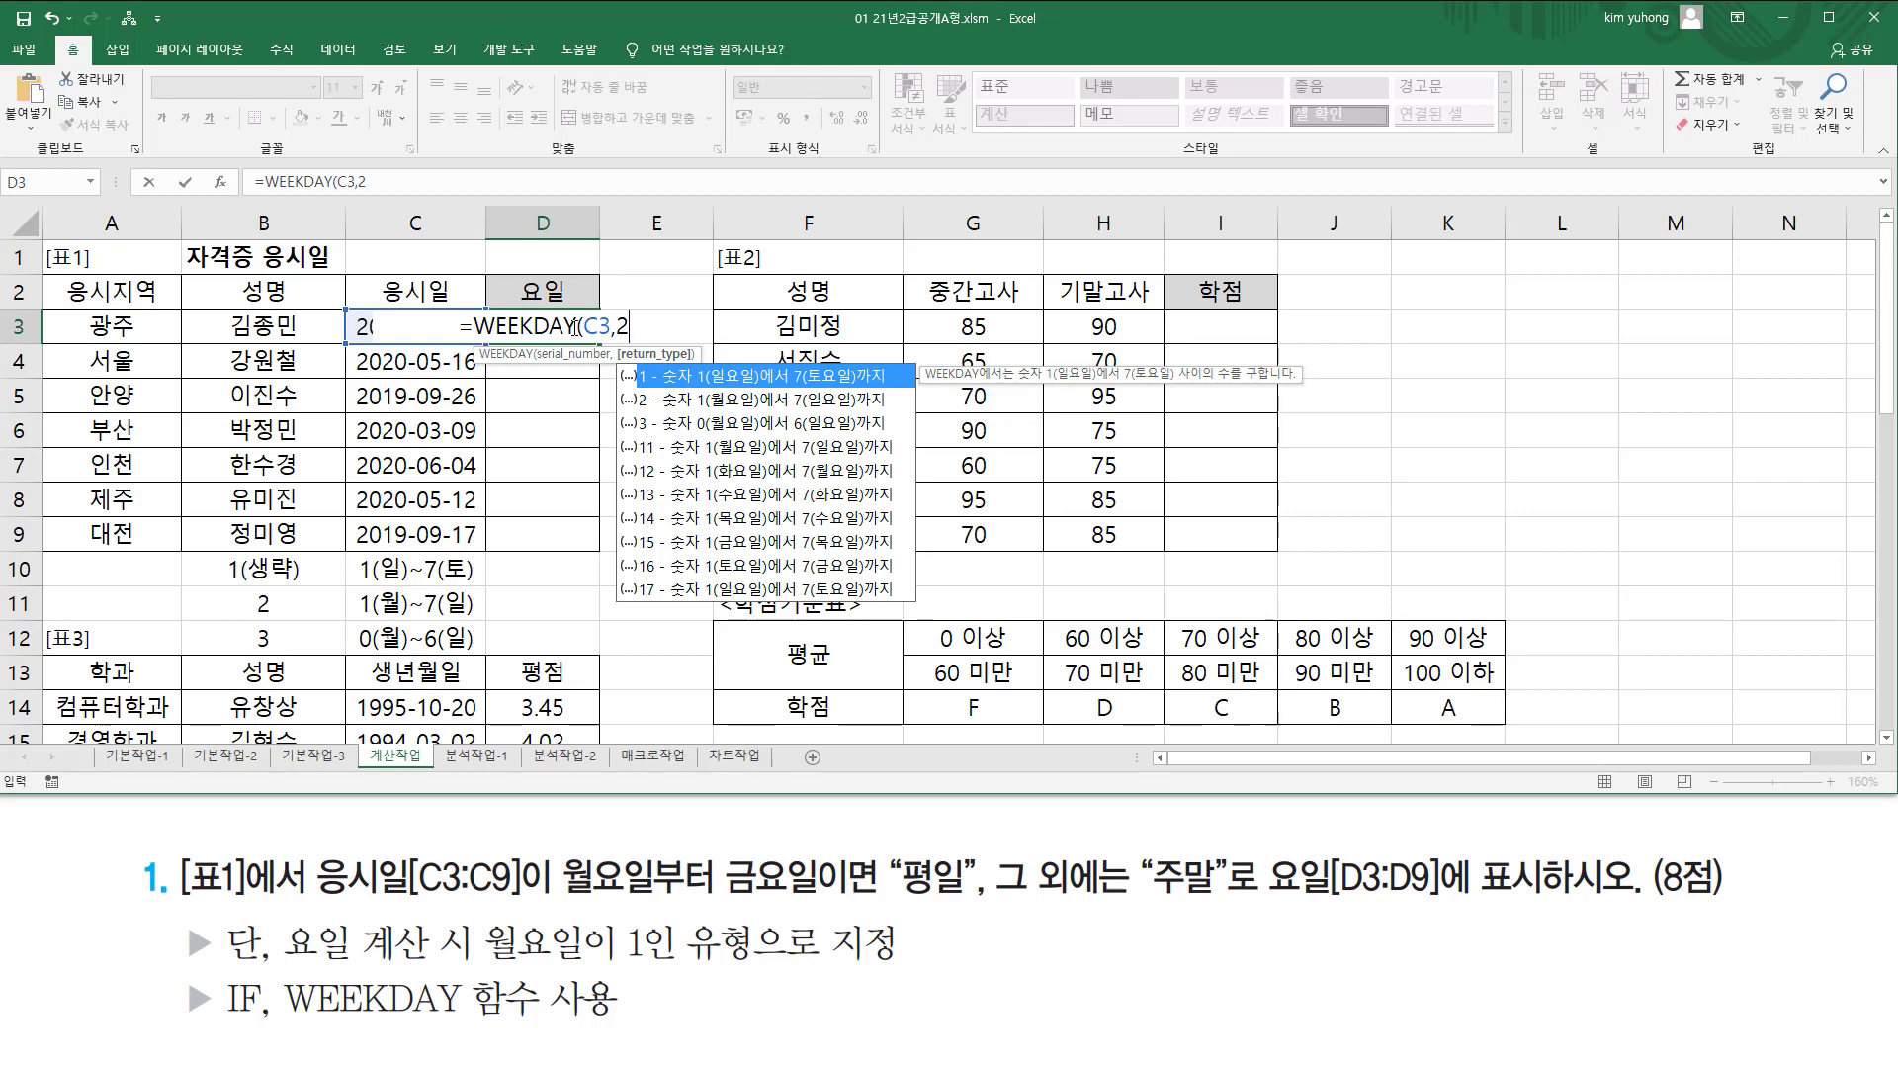
text())
key(ctrl+Return)
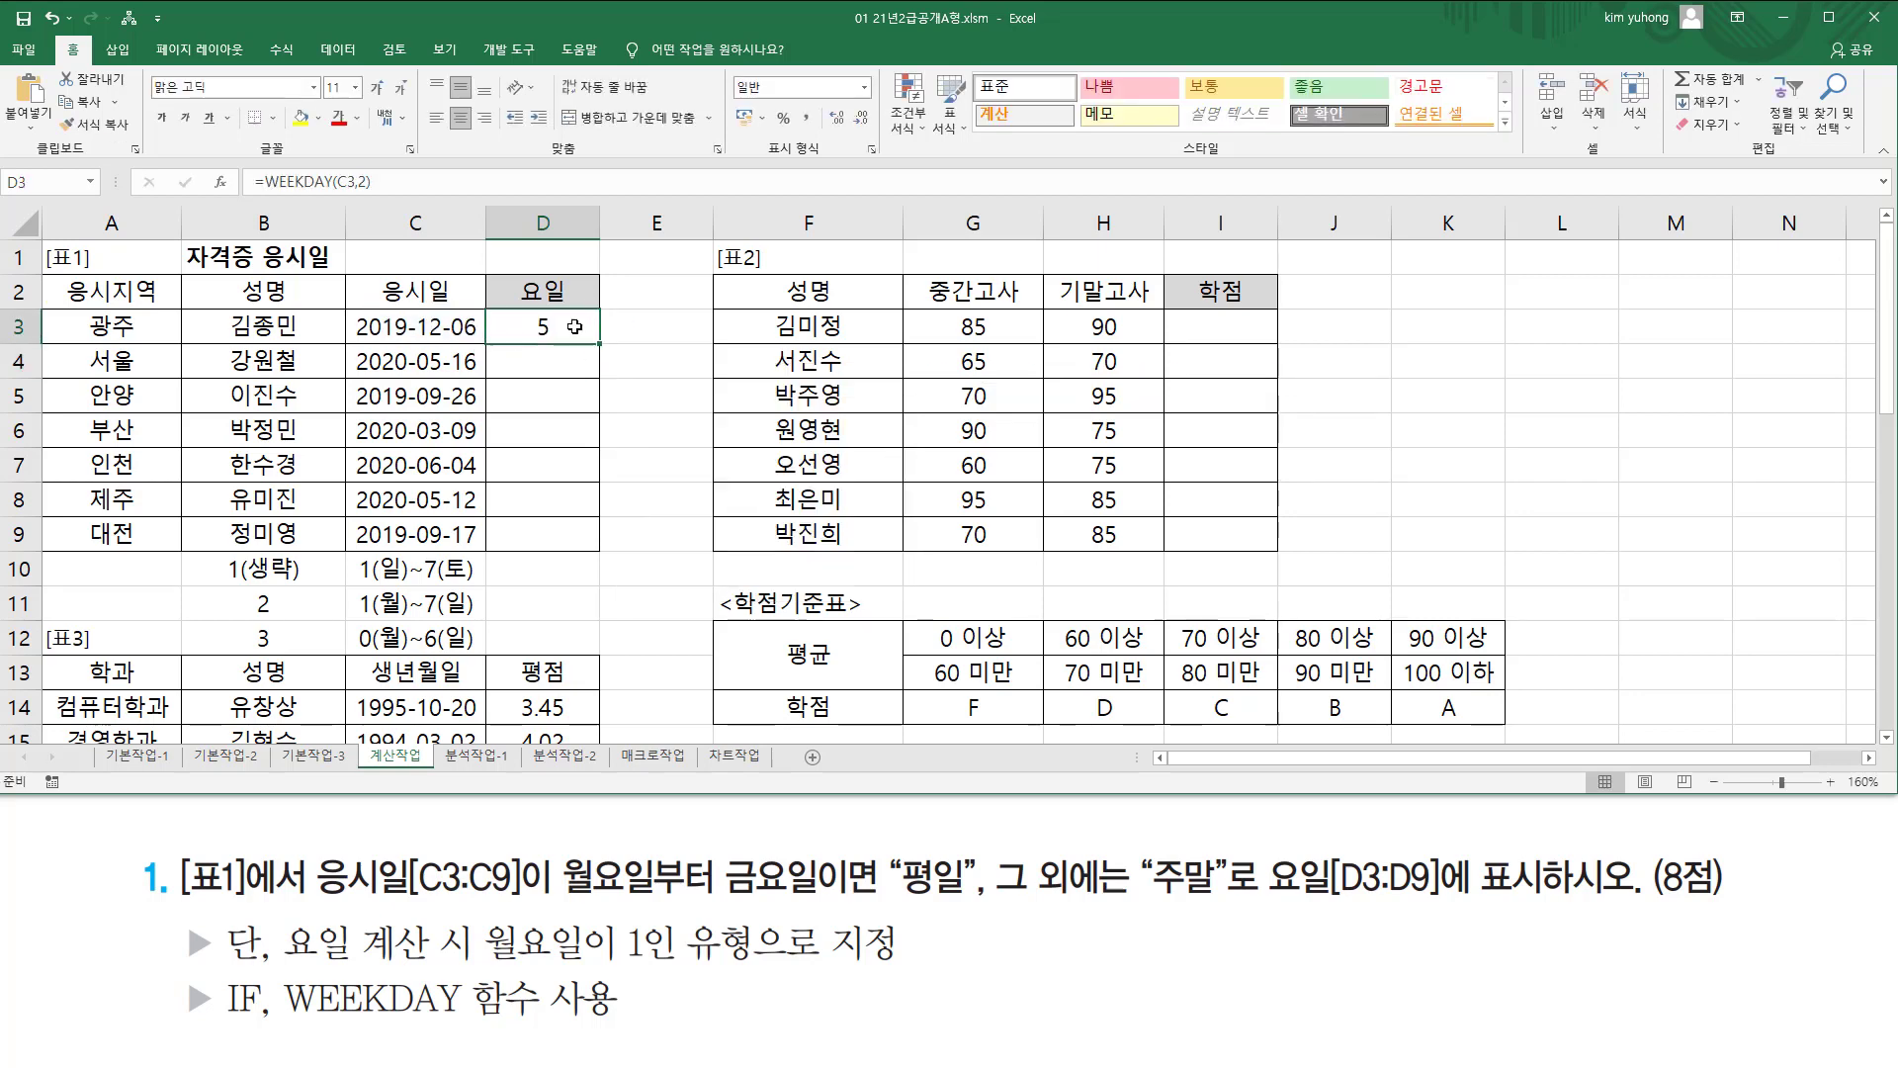
drag(599, 344, 603, 544)
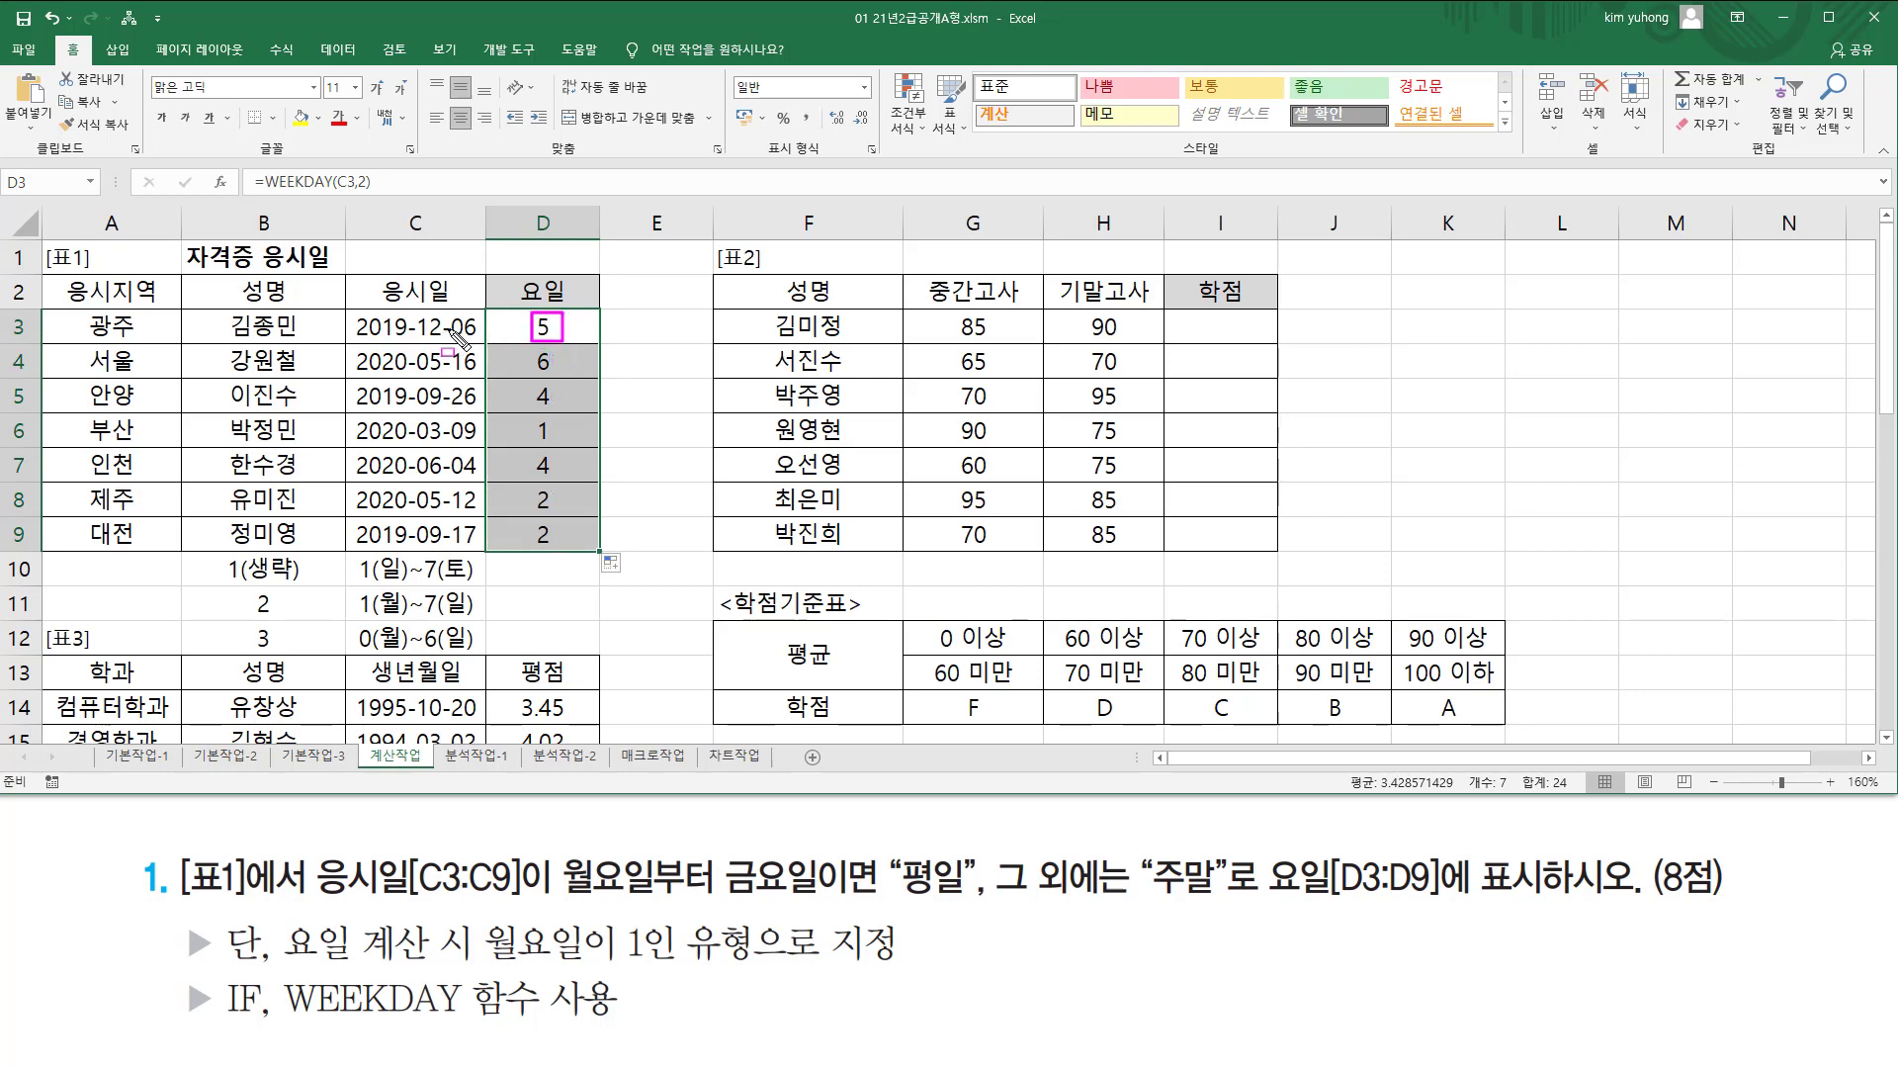
drag(415, 339, 576, 339)
drag(411, 405, 574, 406)
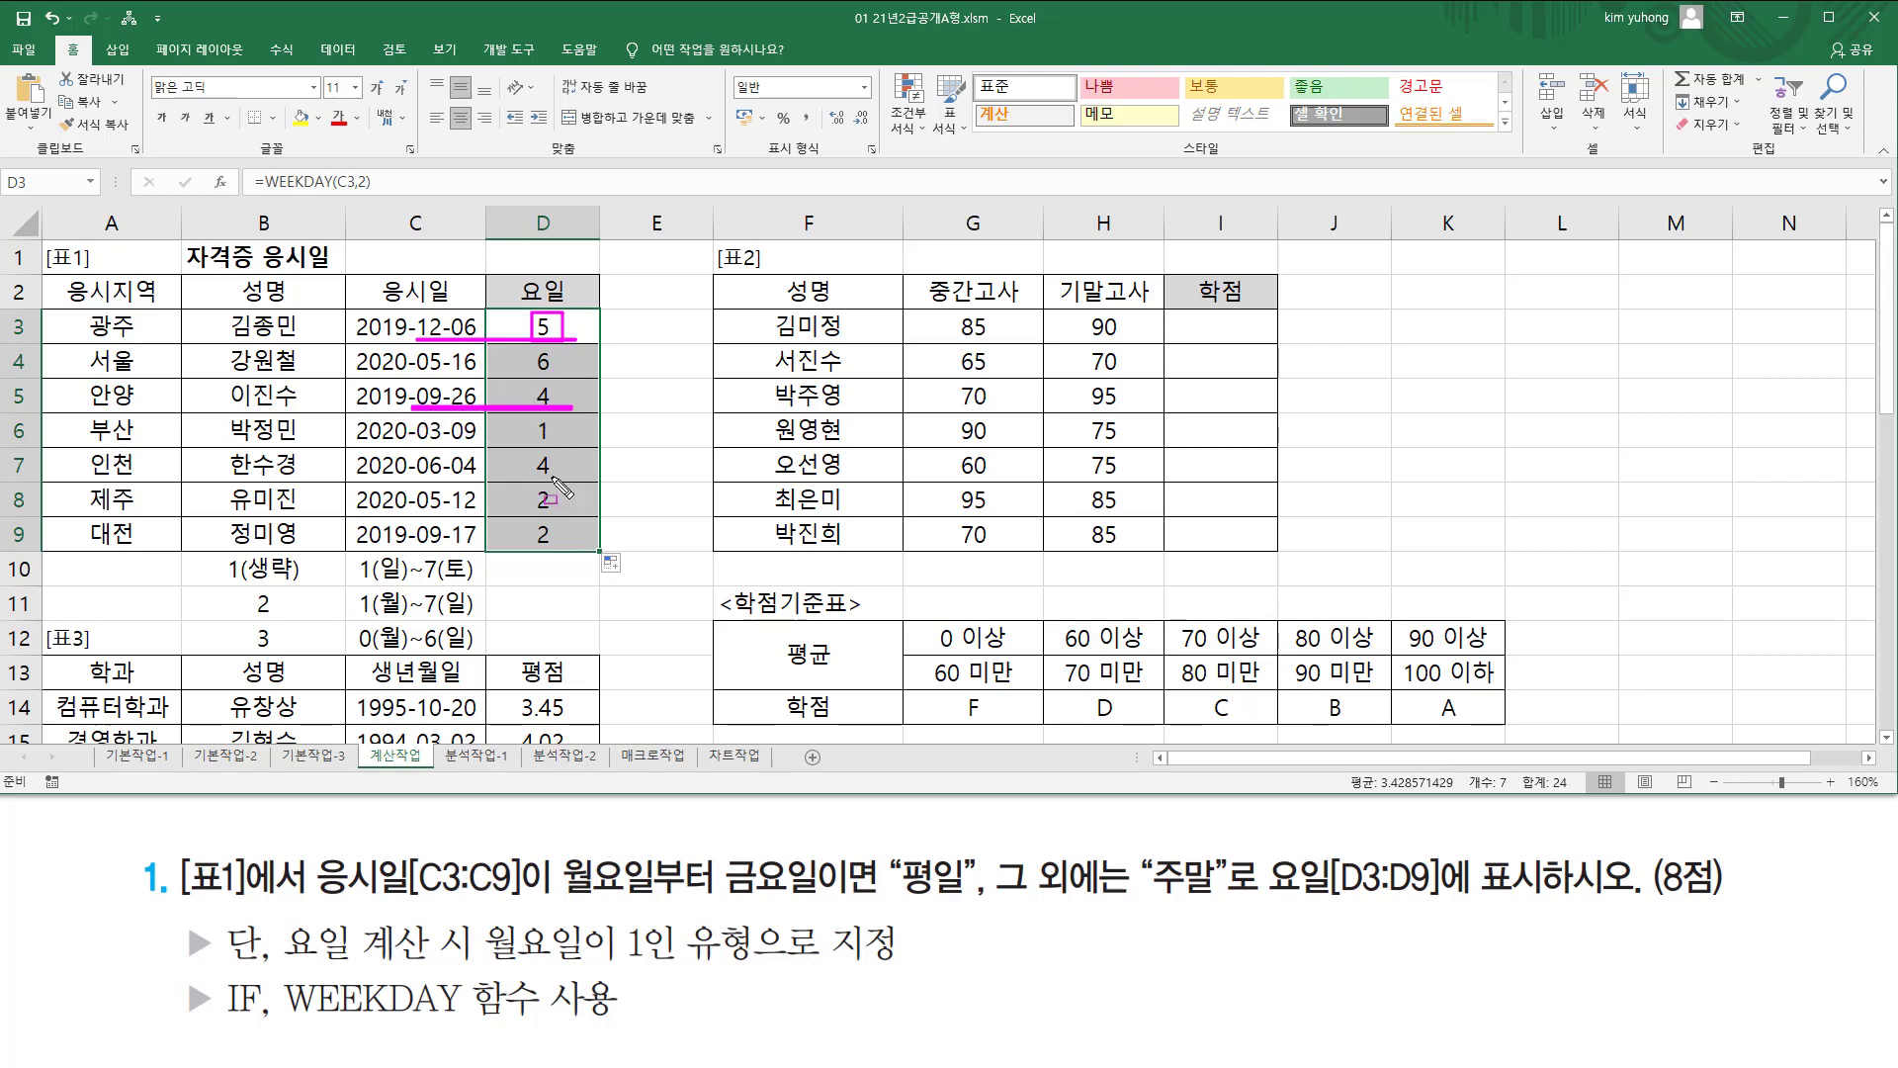
drag(418, 441, 591, 440)
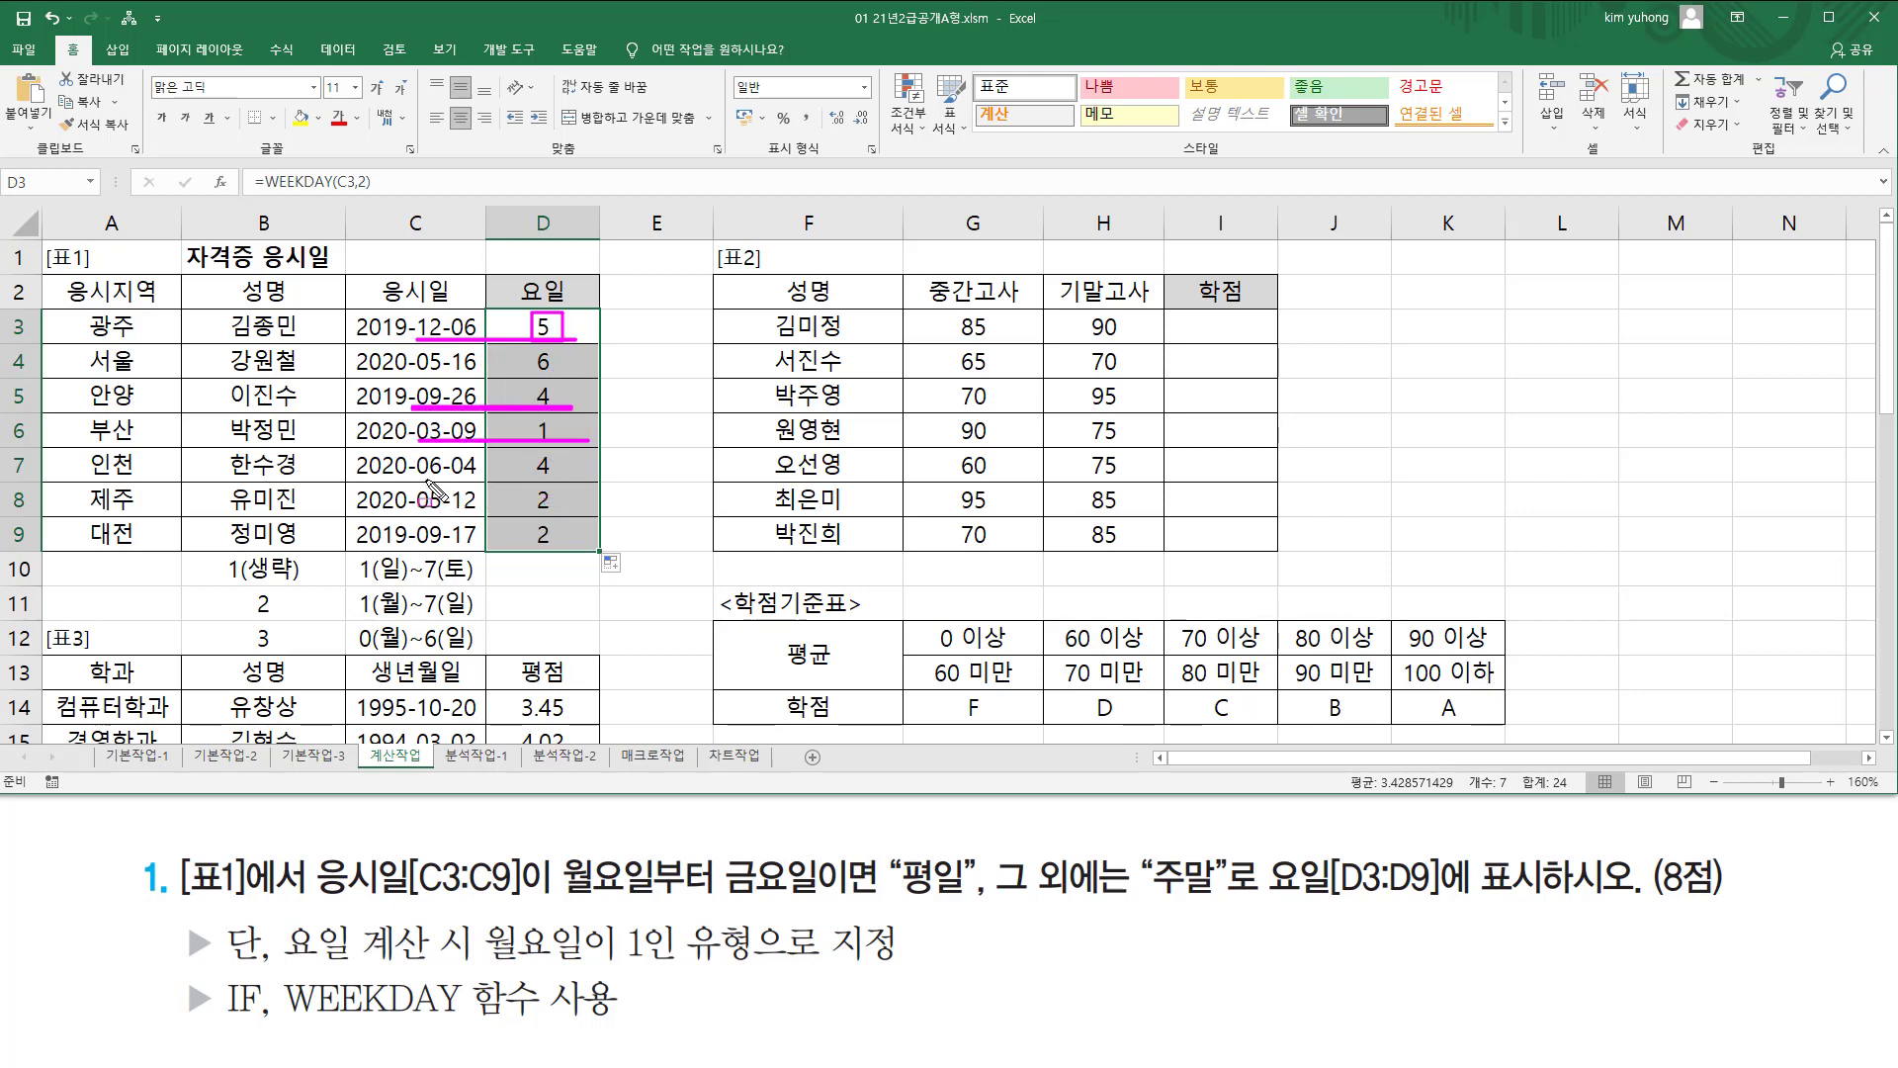
drag(419, 477, 571, 476)
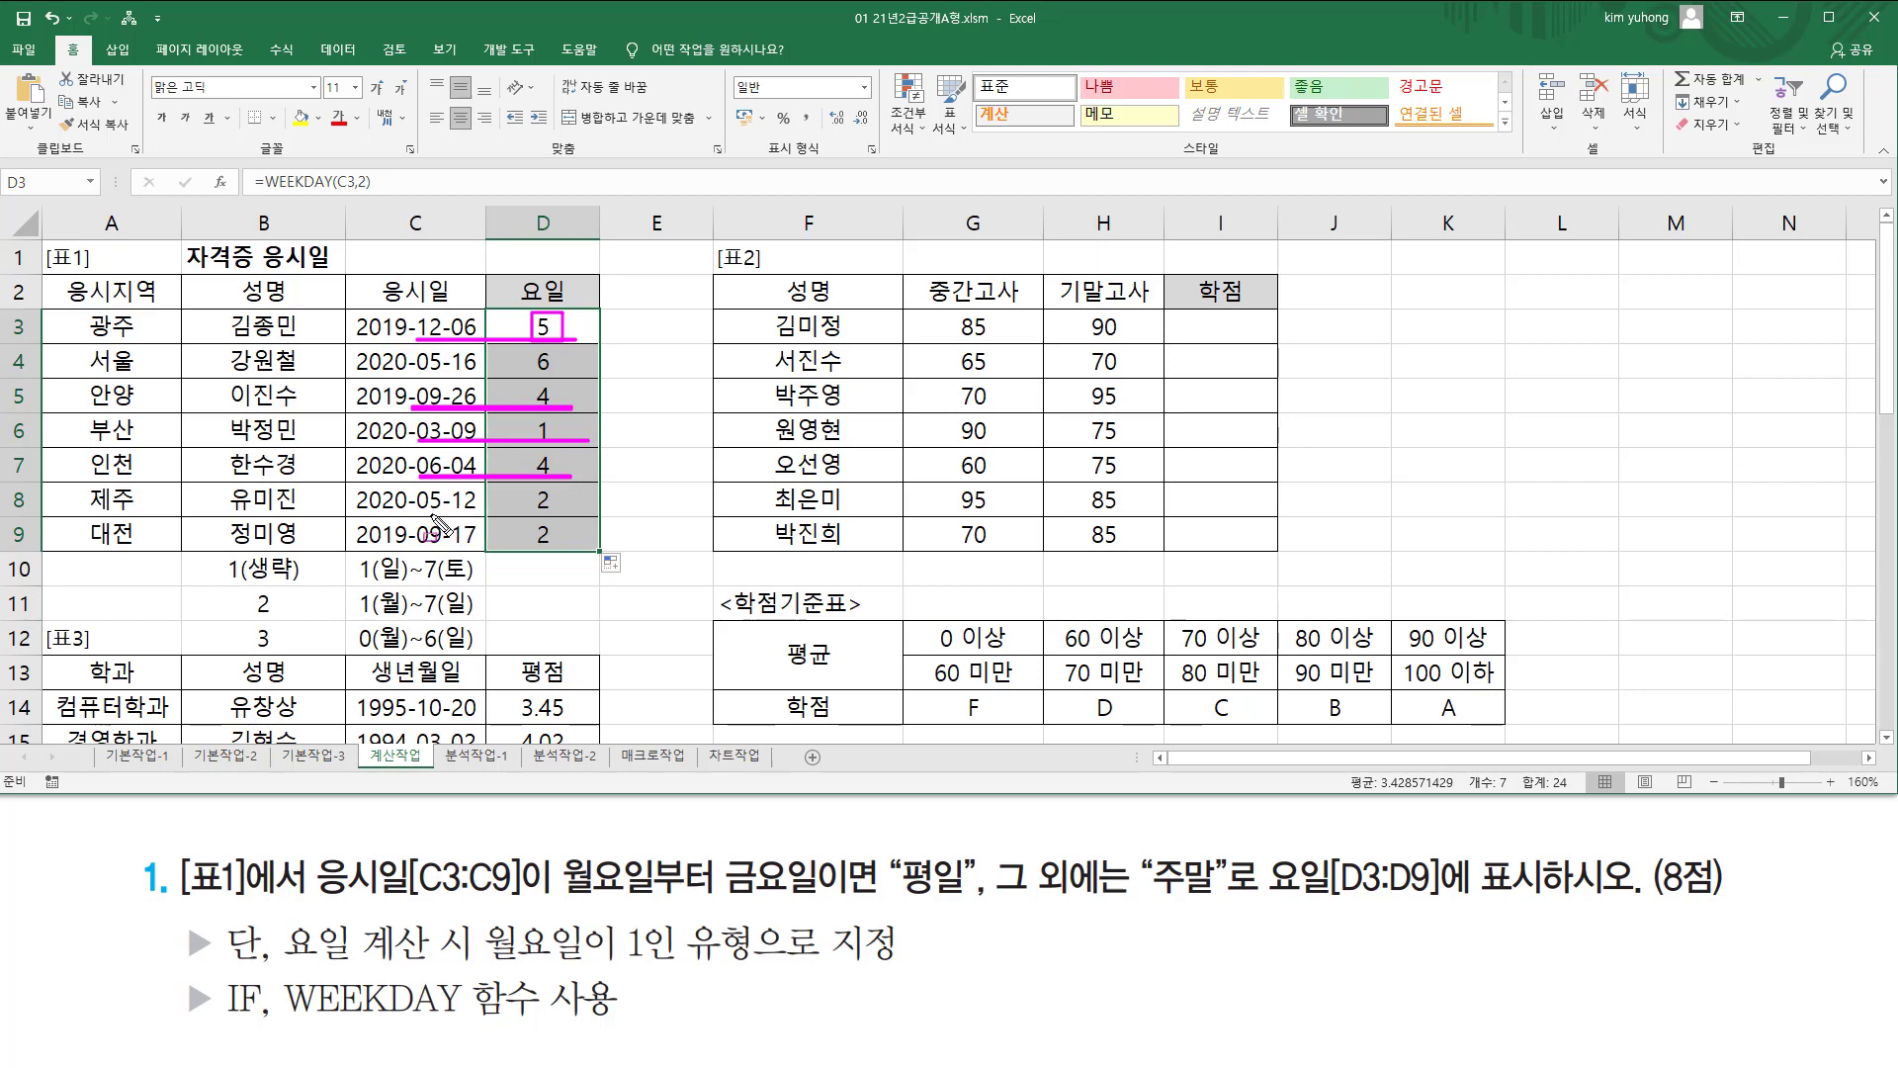
drag(418, 512, 559, 512)
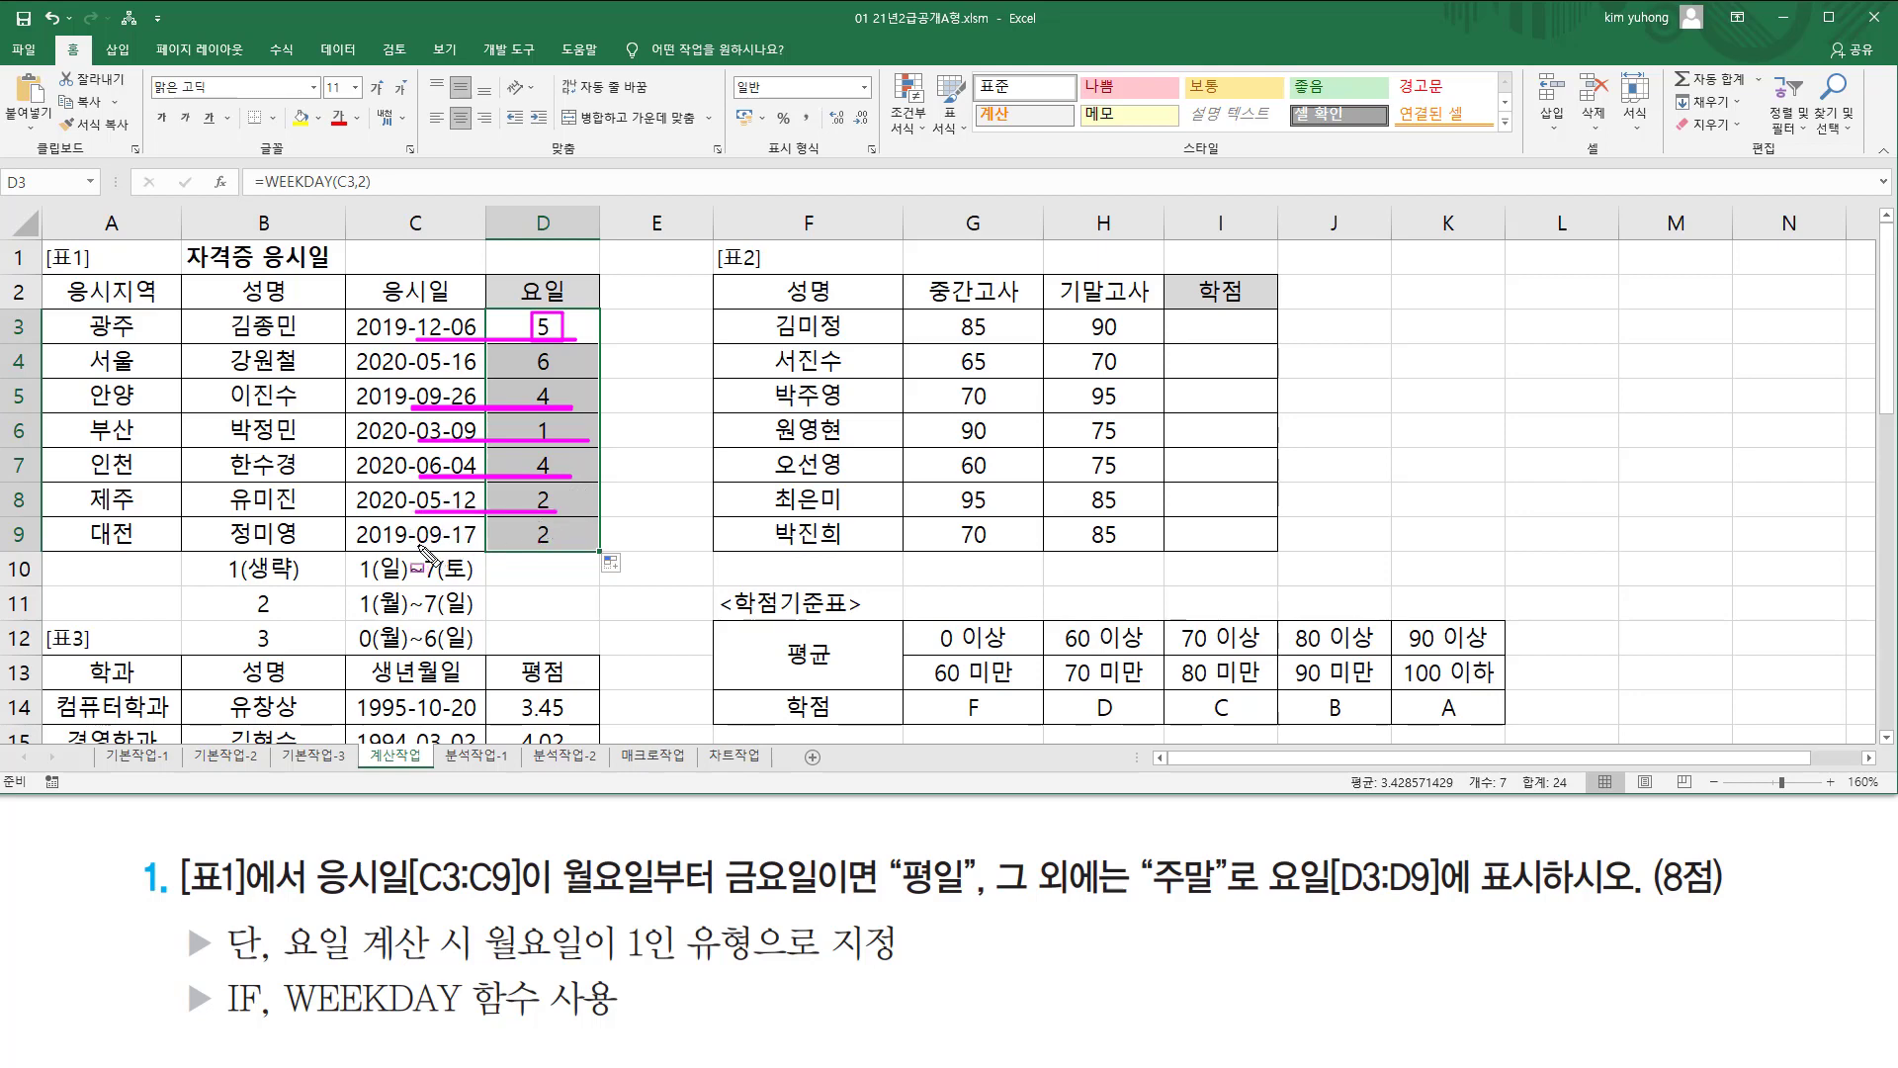
drag(419, 544, 554, 544)
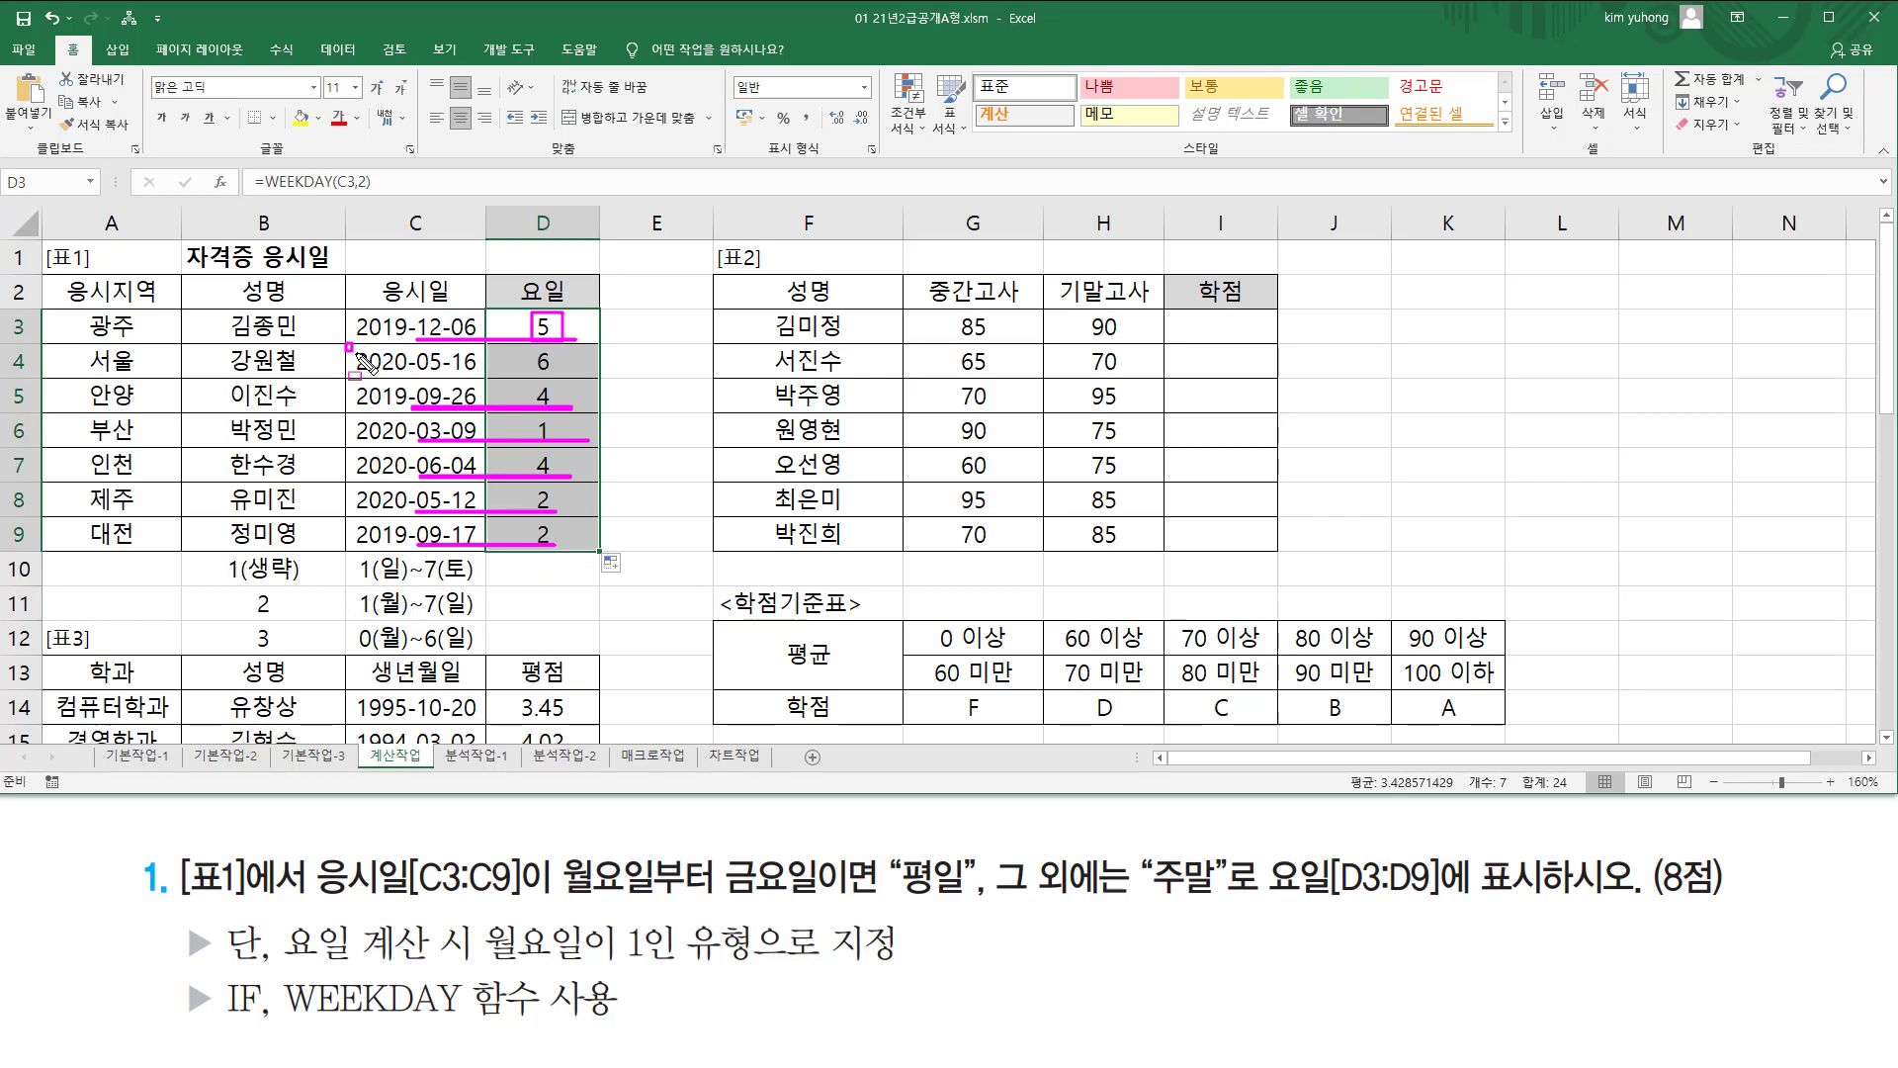
mouse_move(347, 344)
mouse_down()
mouse_move(663, 406)
mouse_move(643, 382)
mouse_up()
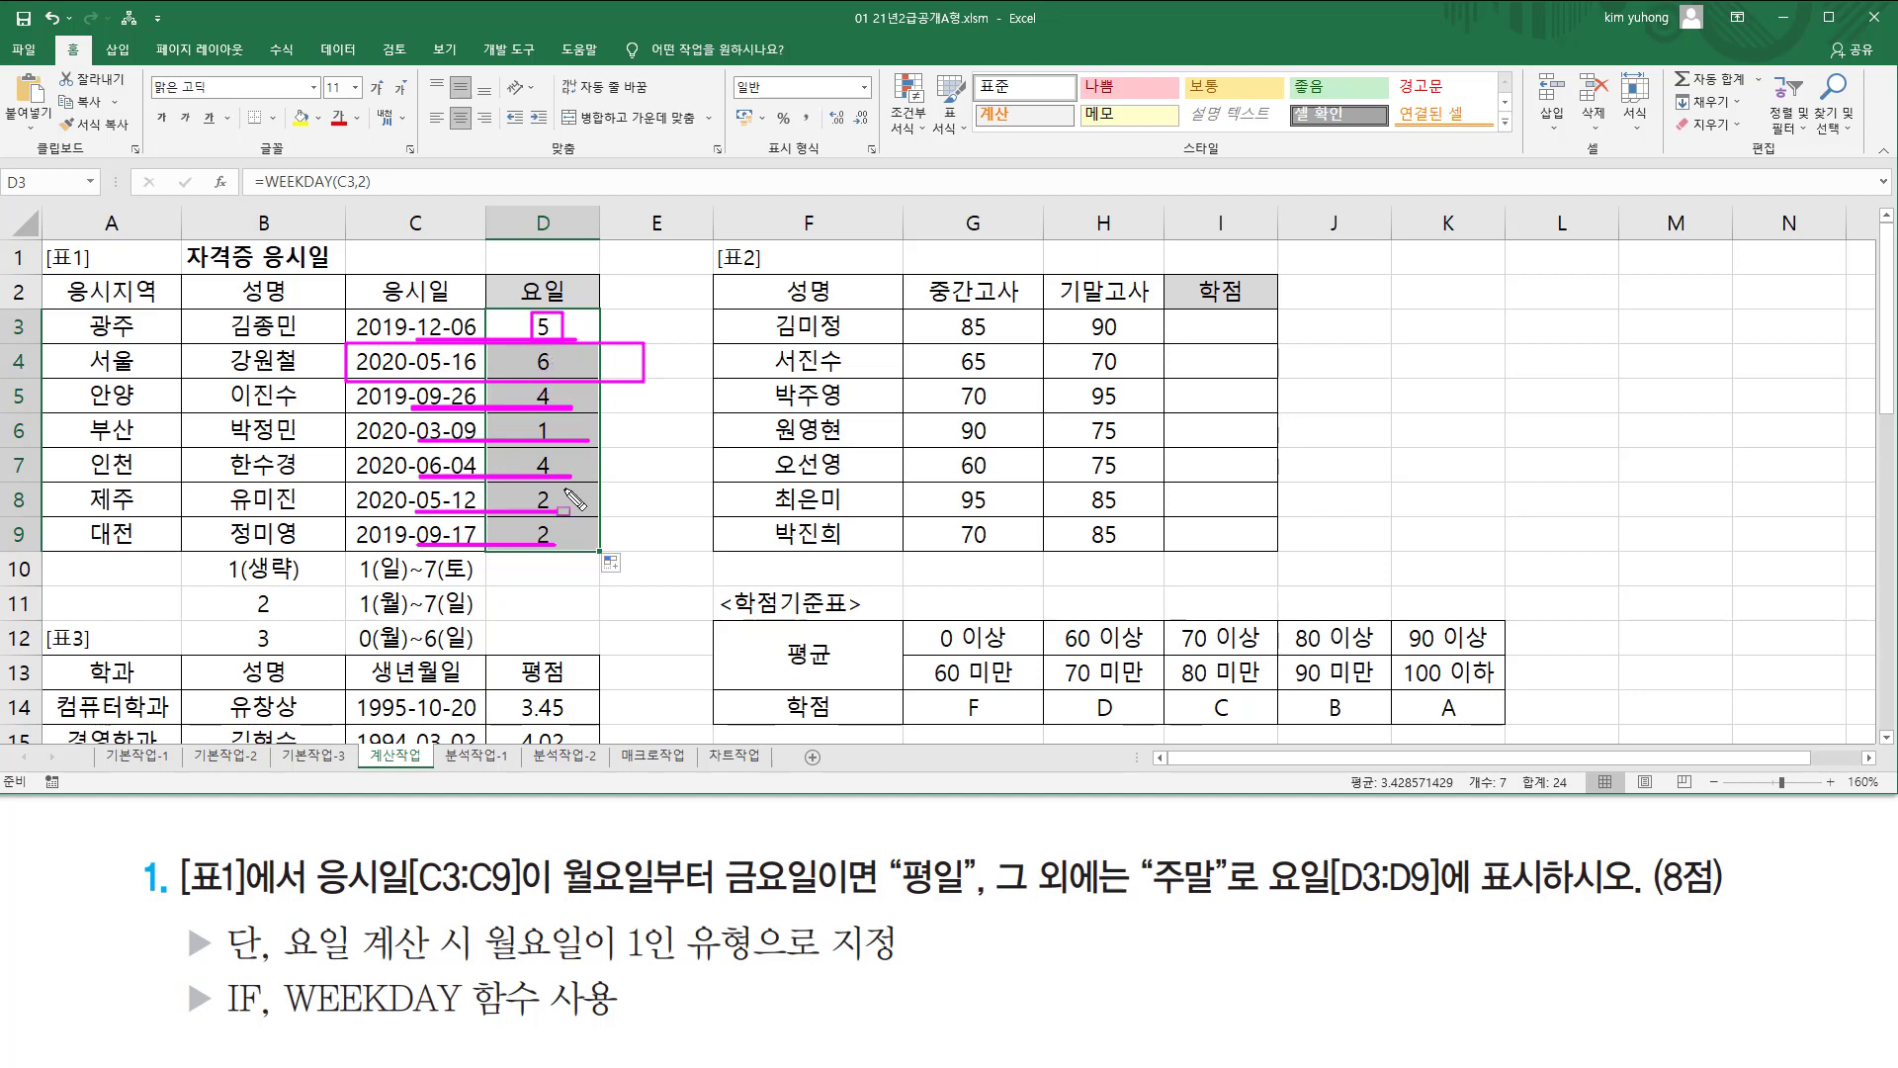
key(Escape)
Wrap the WEEKDAY formula in D3 in an IF function with the condition WEEKDAY(C3,2) <=5.
click(518, 323)
double_click(518, 324)
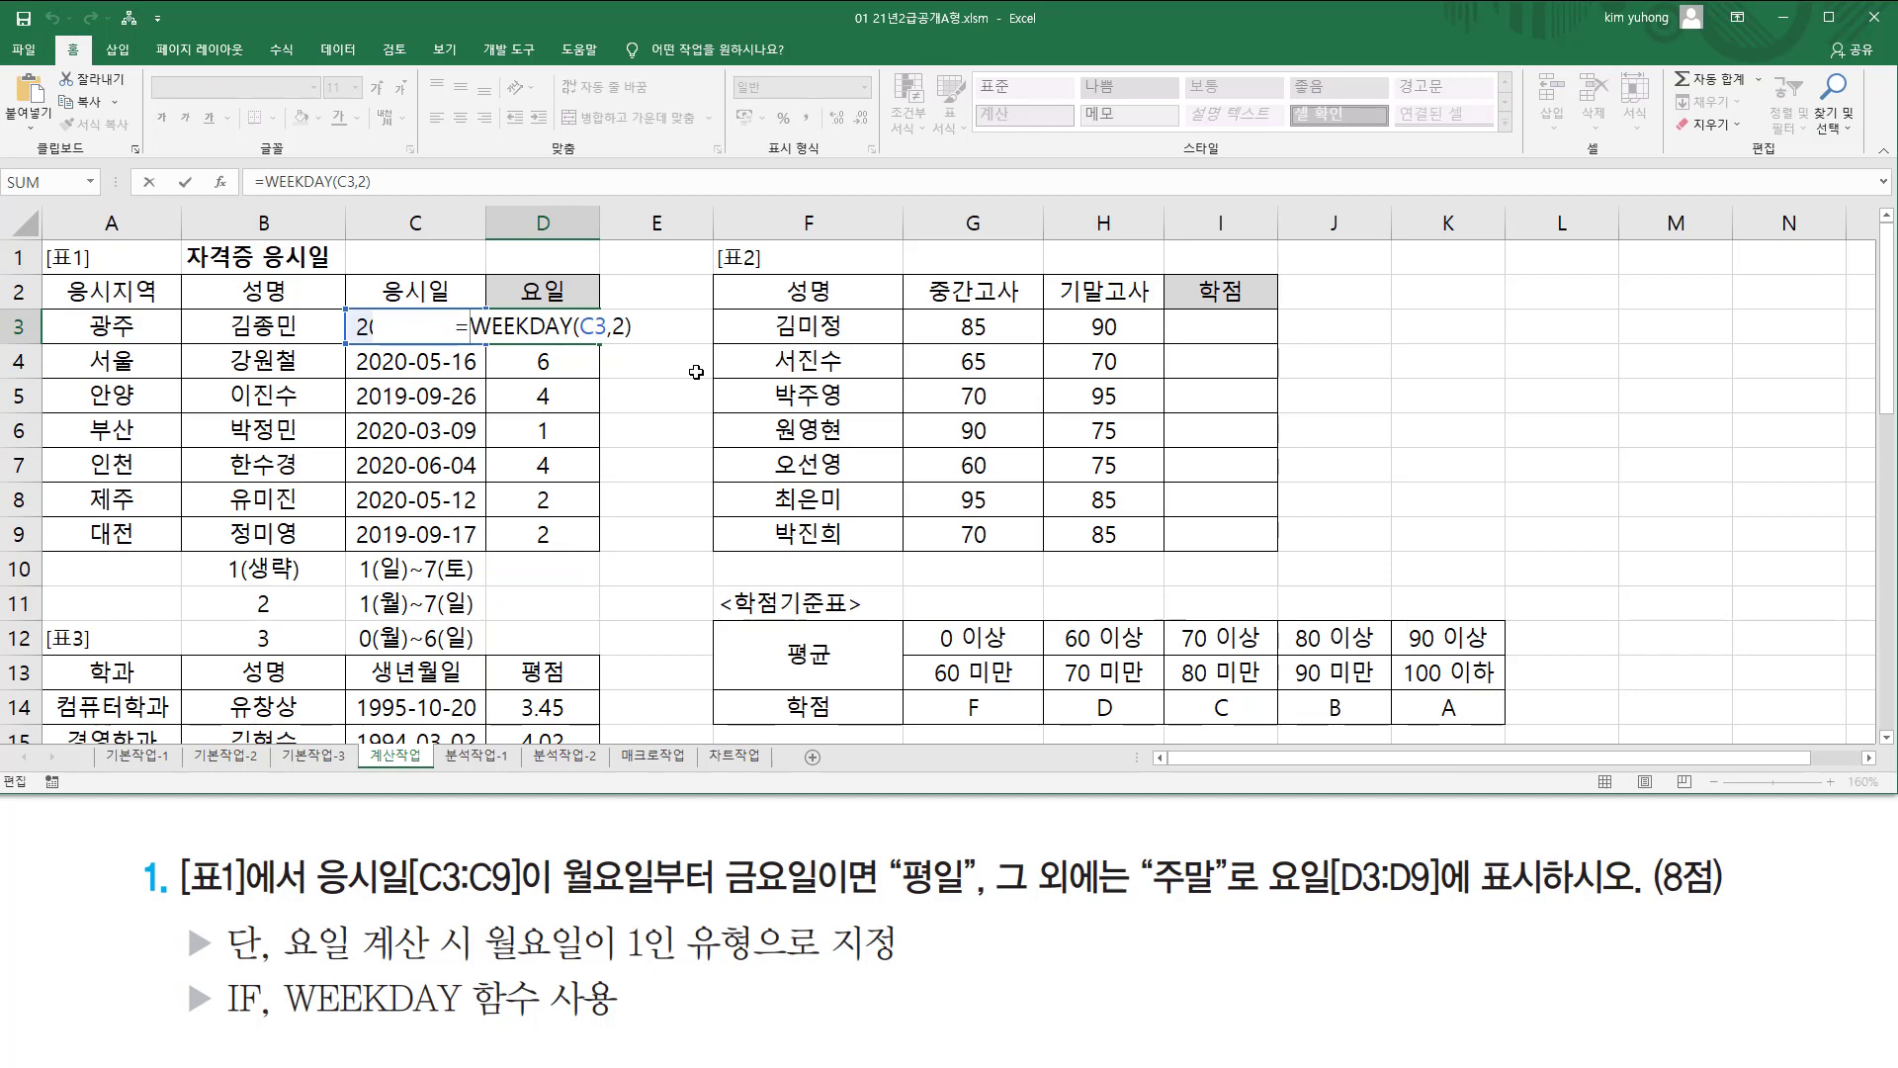
text(if()
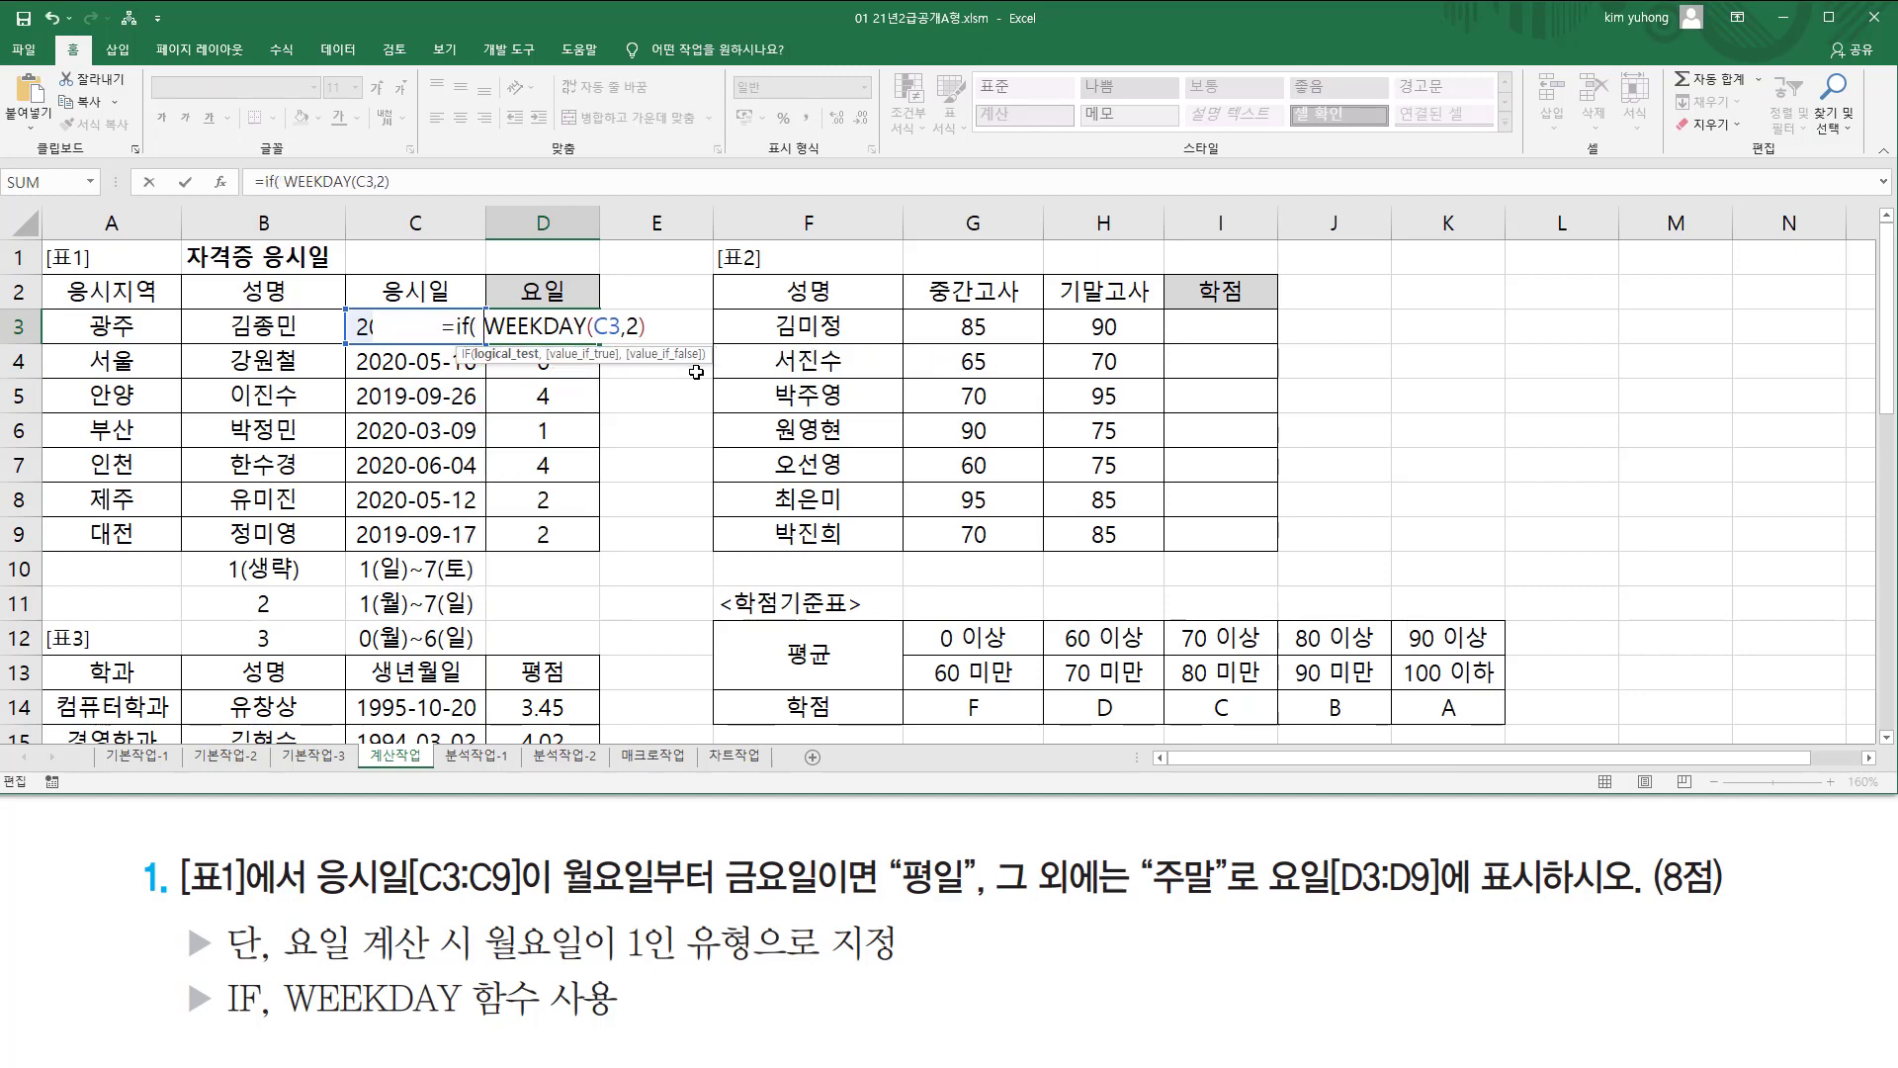
key(shift+End)
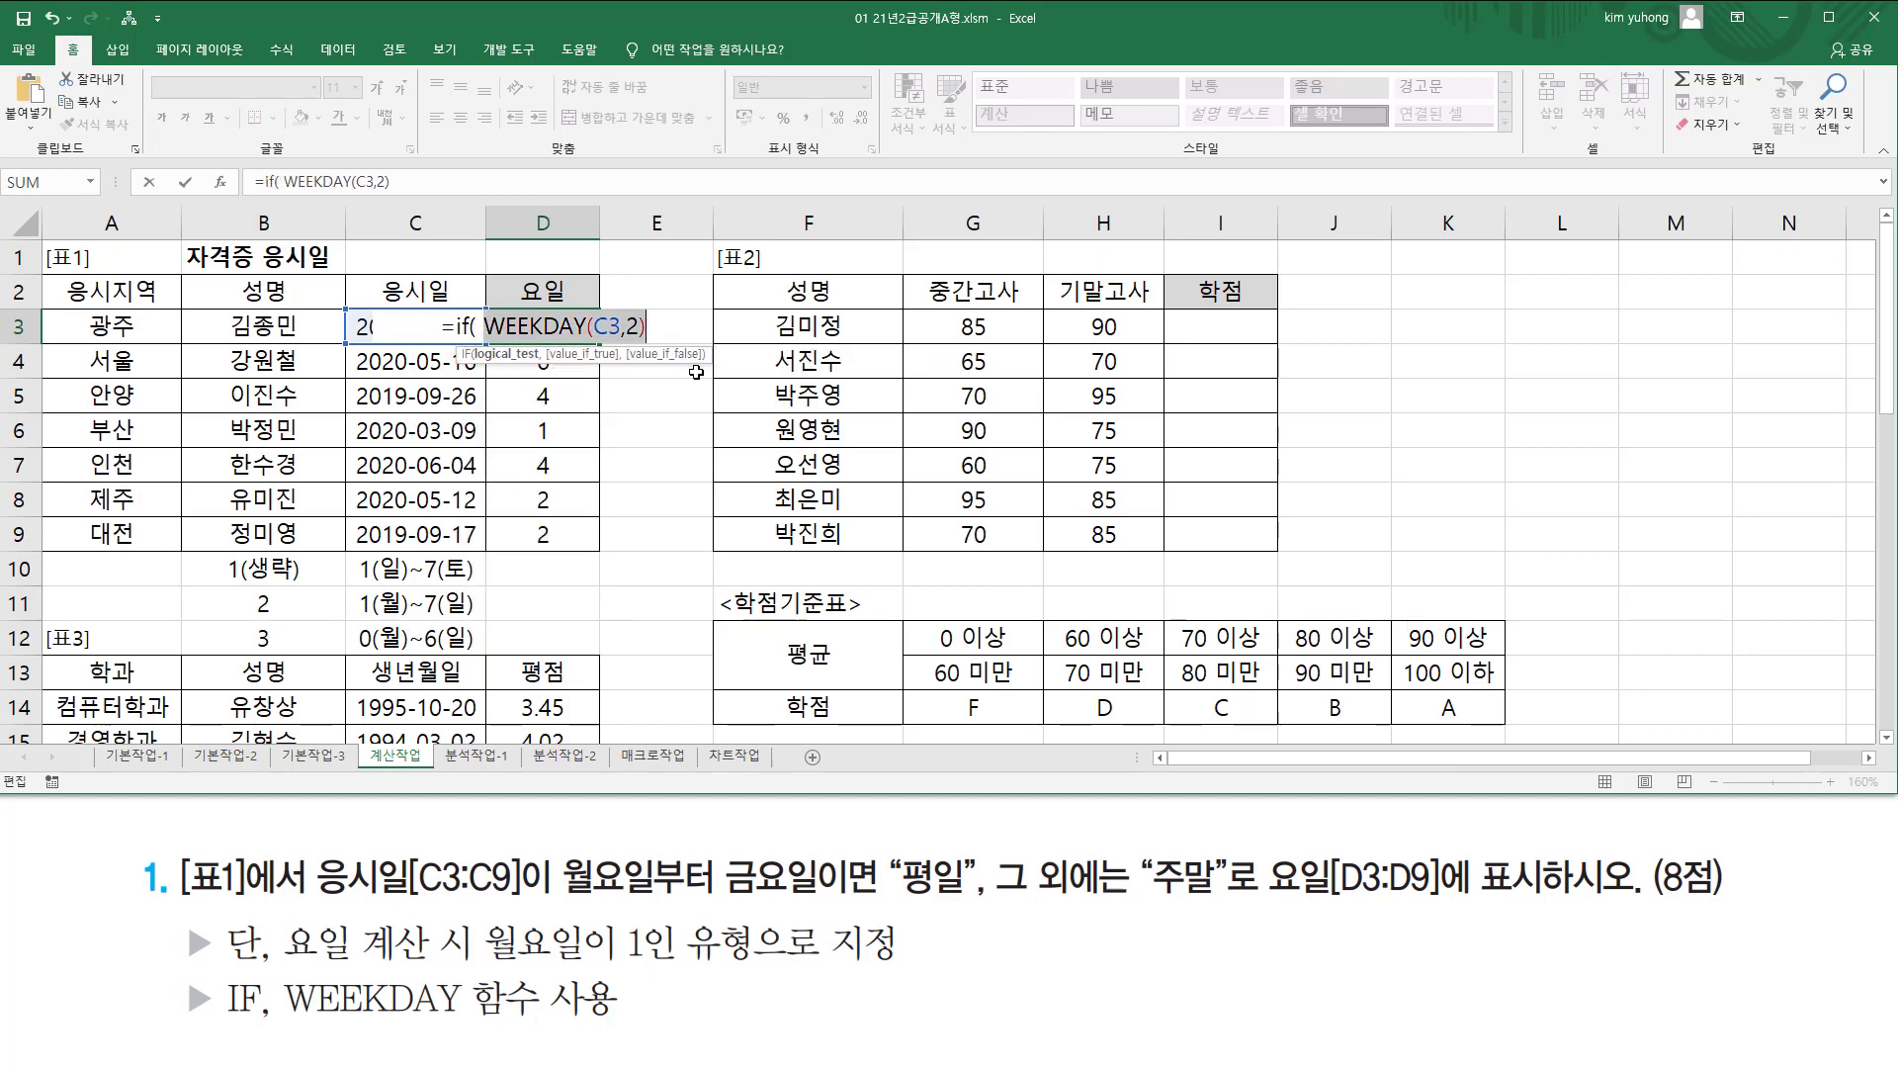
key(End)
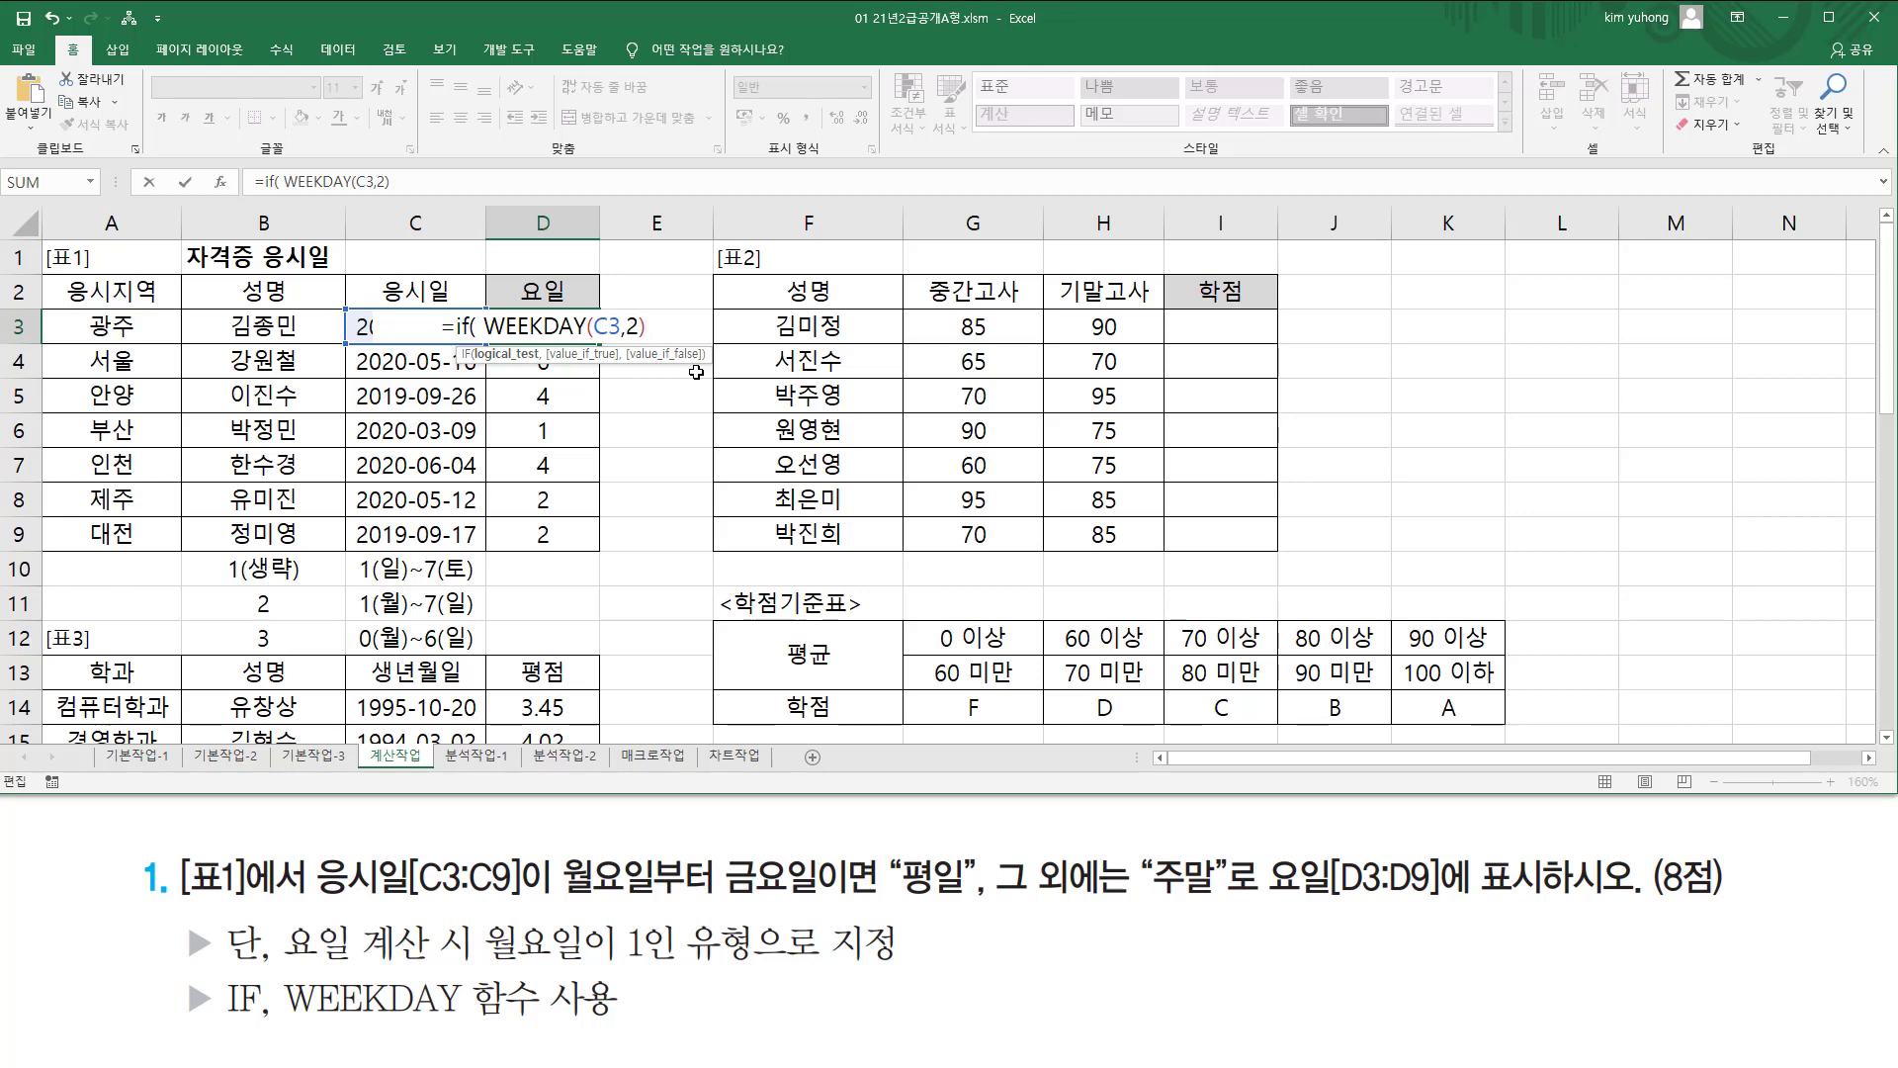
text(<=)
text(5)
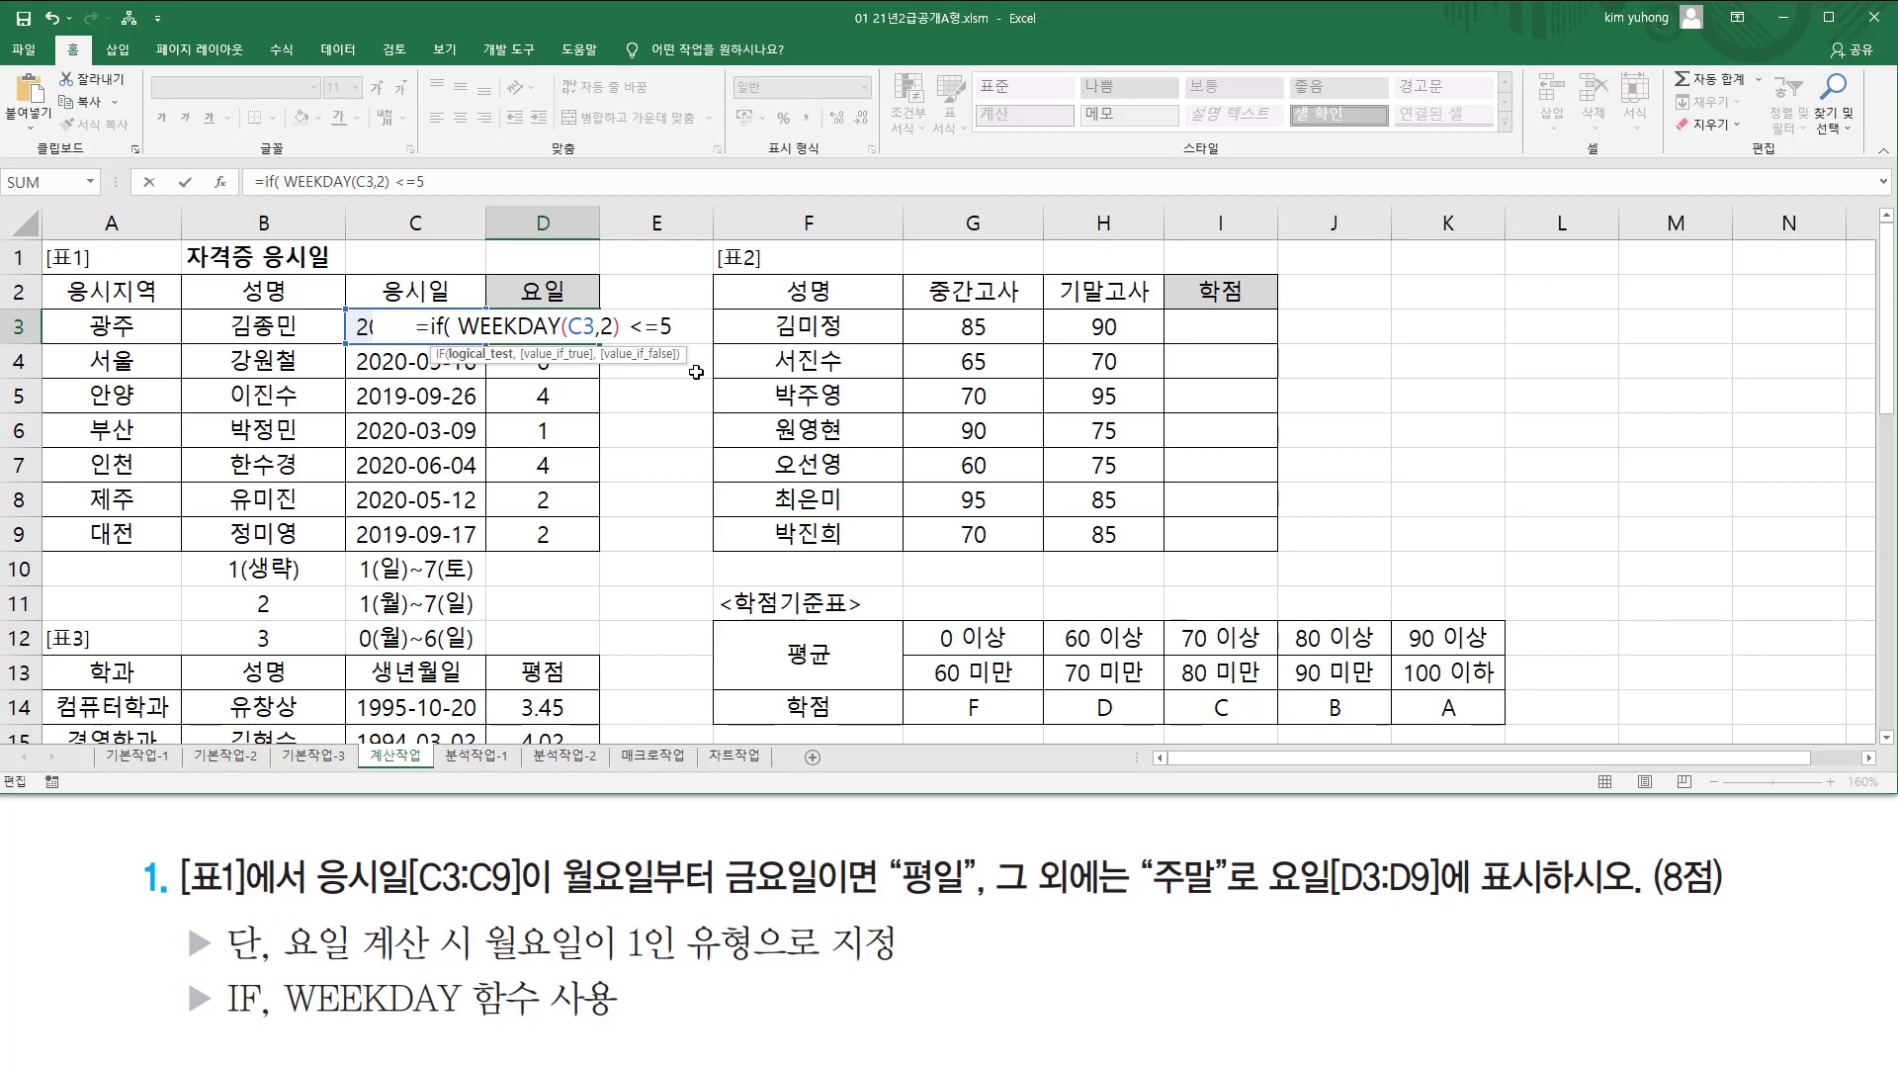
Complete the IF formula in D3 with "평일" if true and "주말" if false, and fill it down through D9.
text(,")
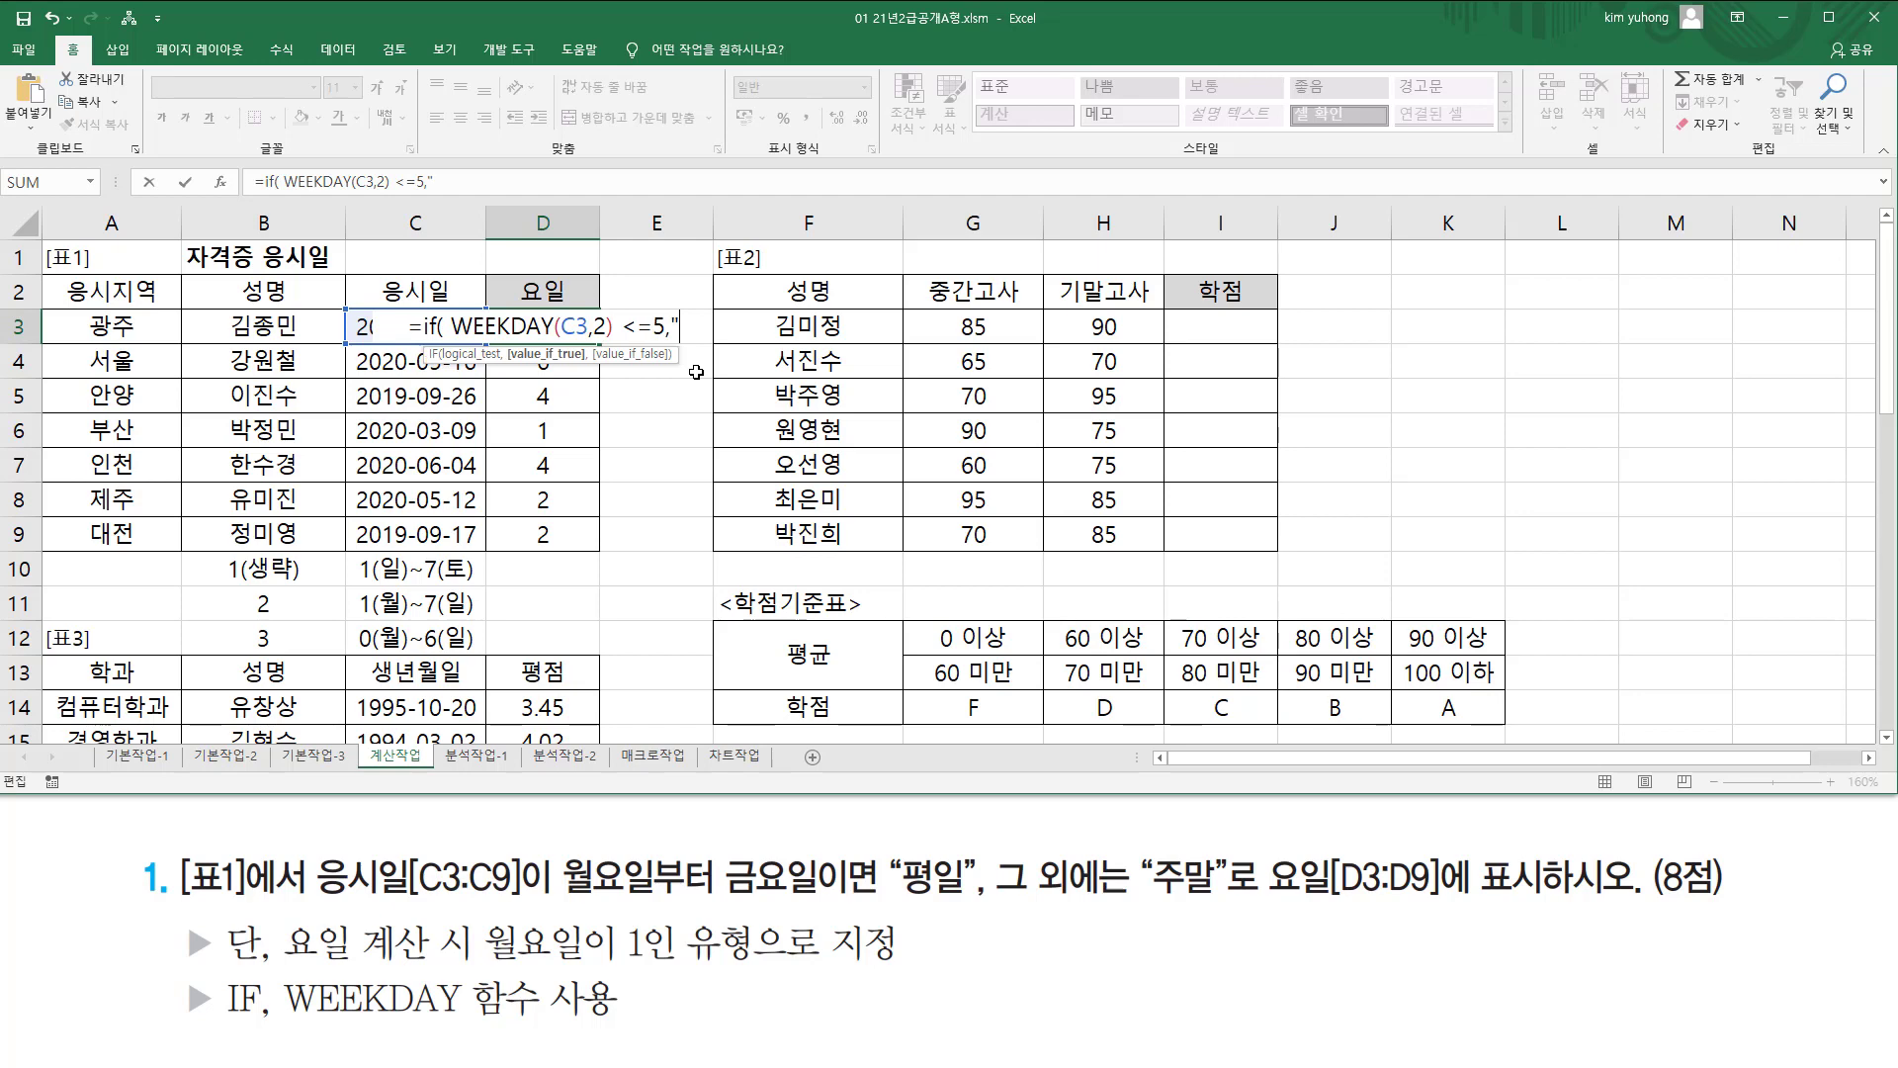
text(평일",)
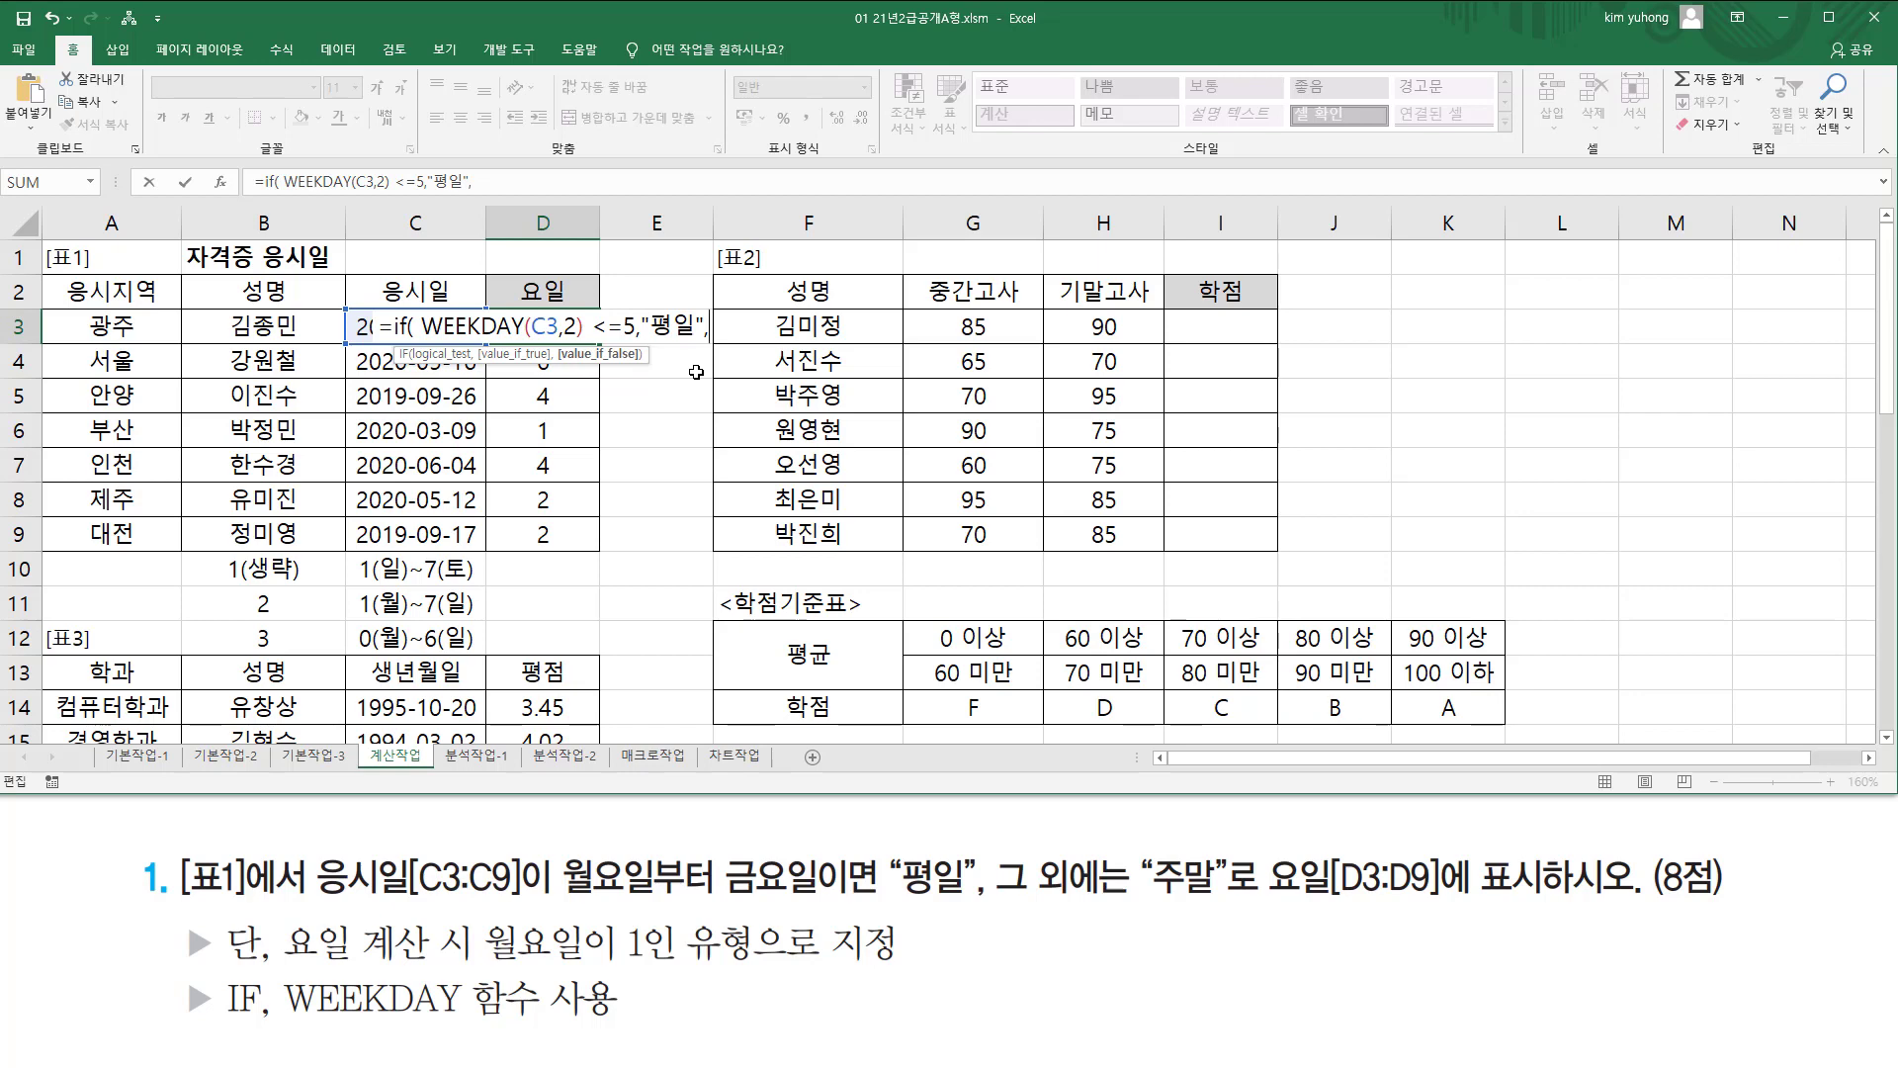
text("주)
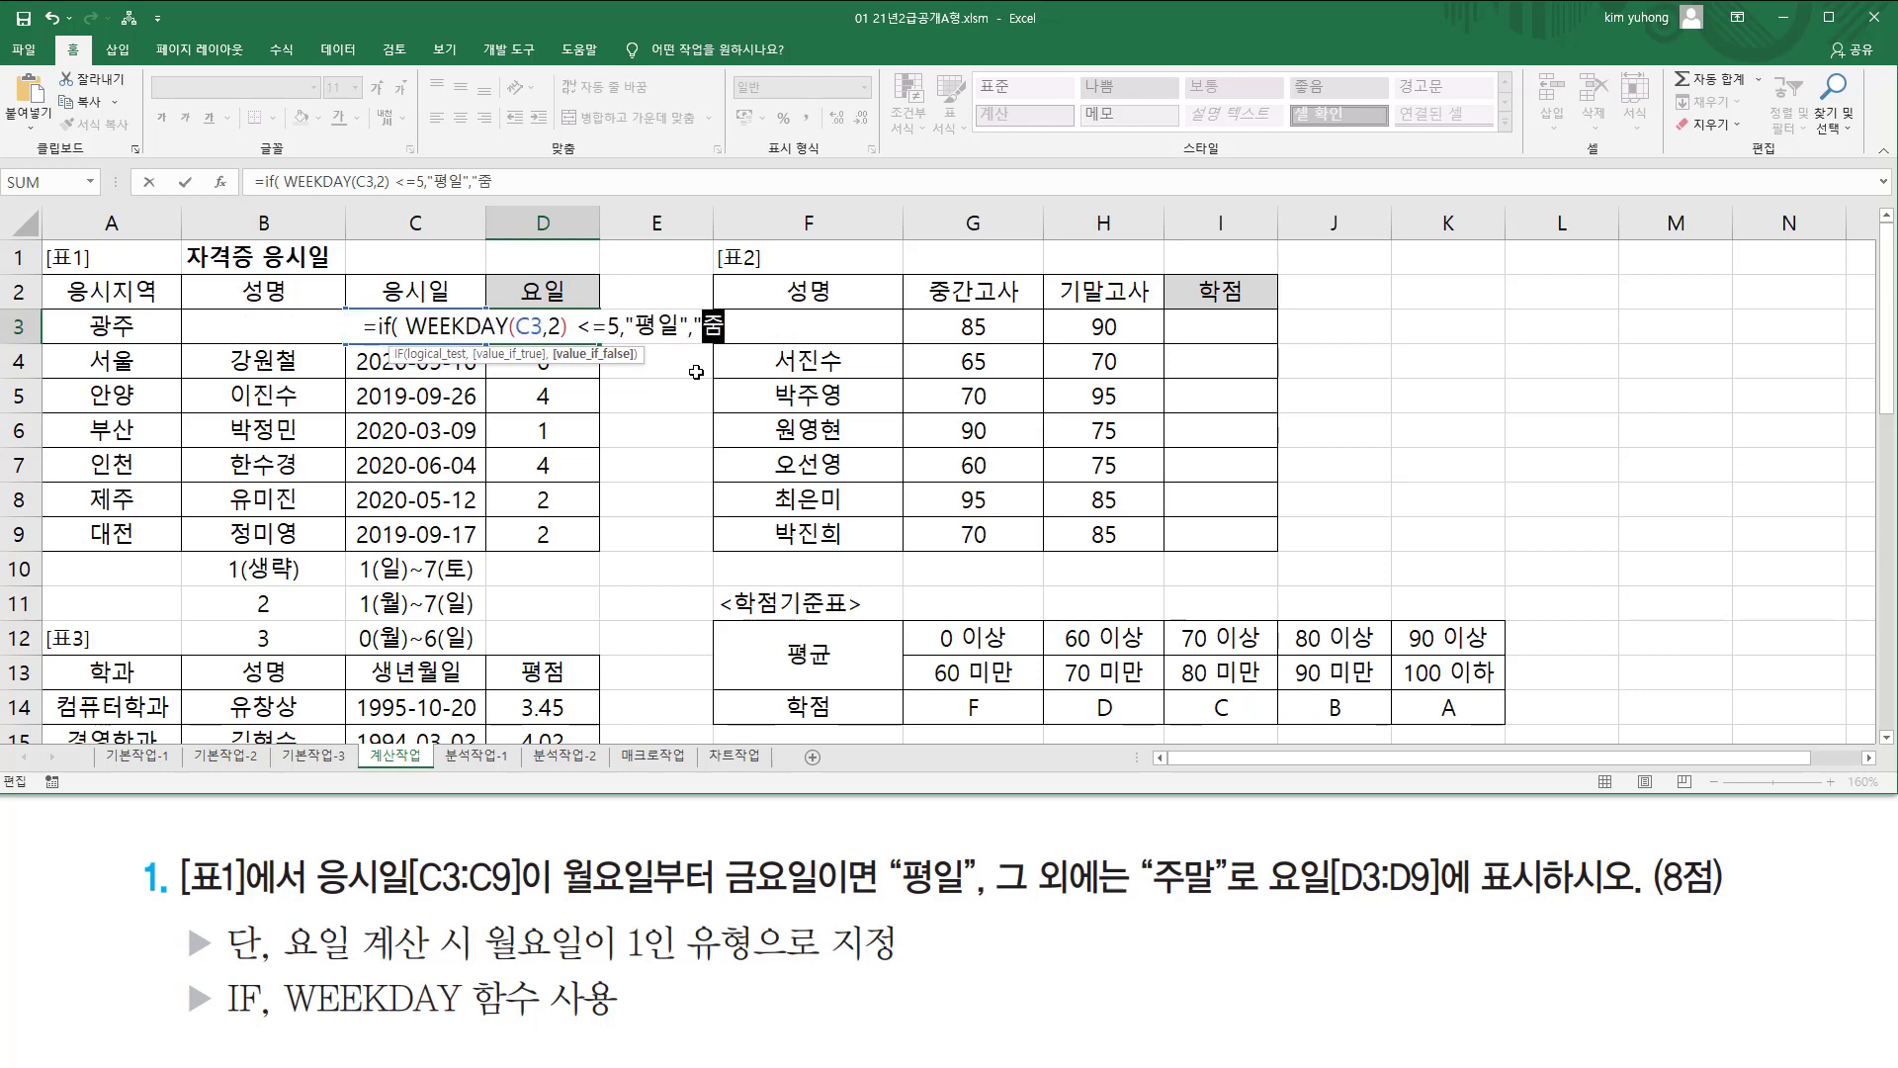
text(말"))
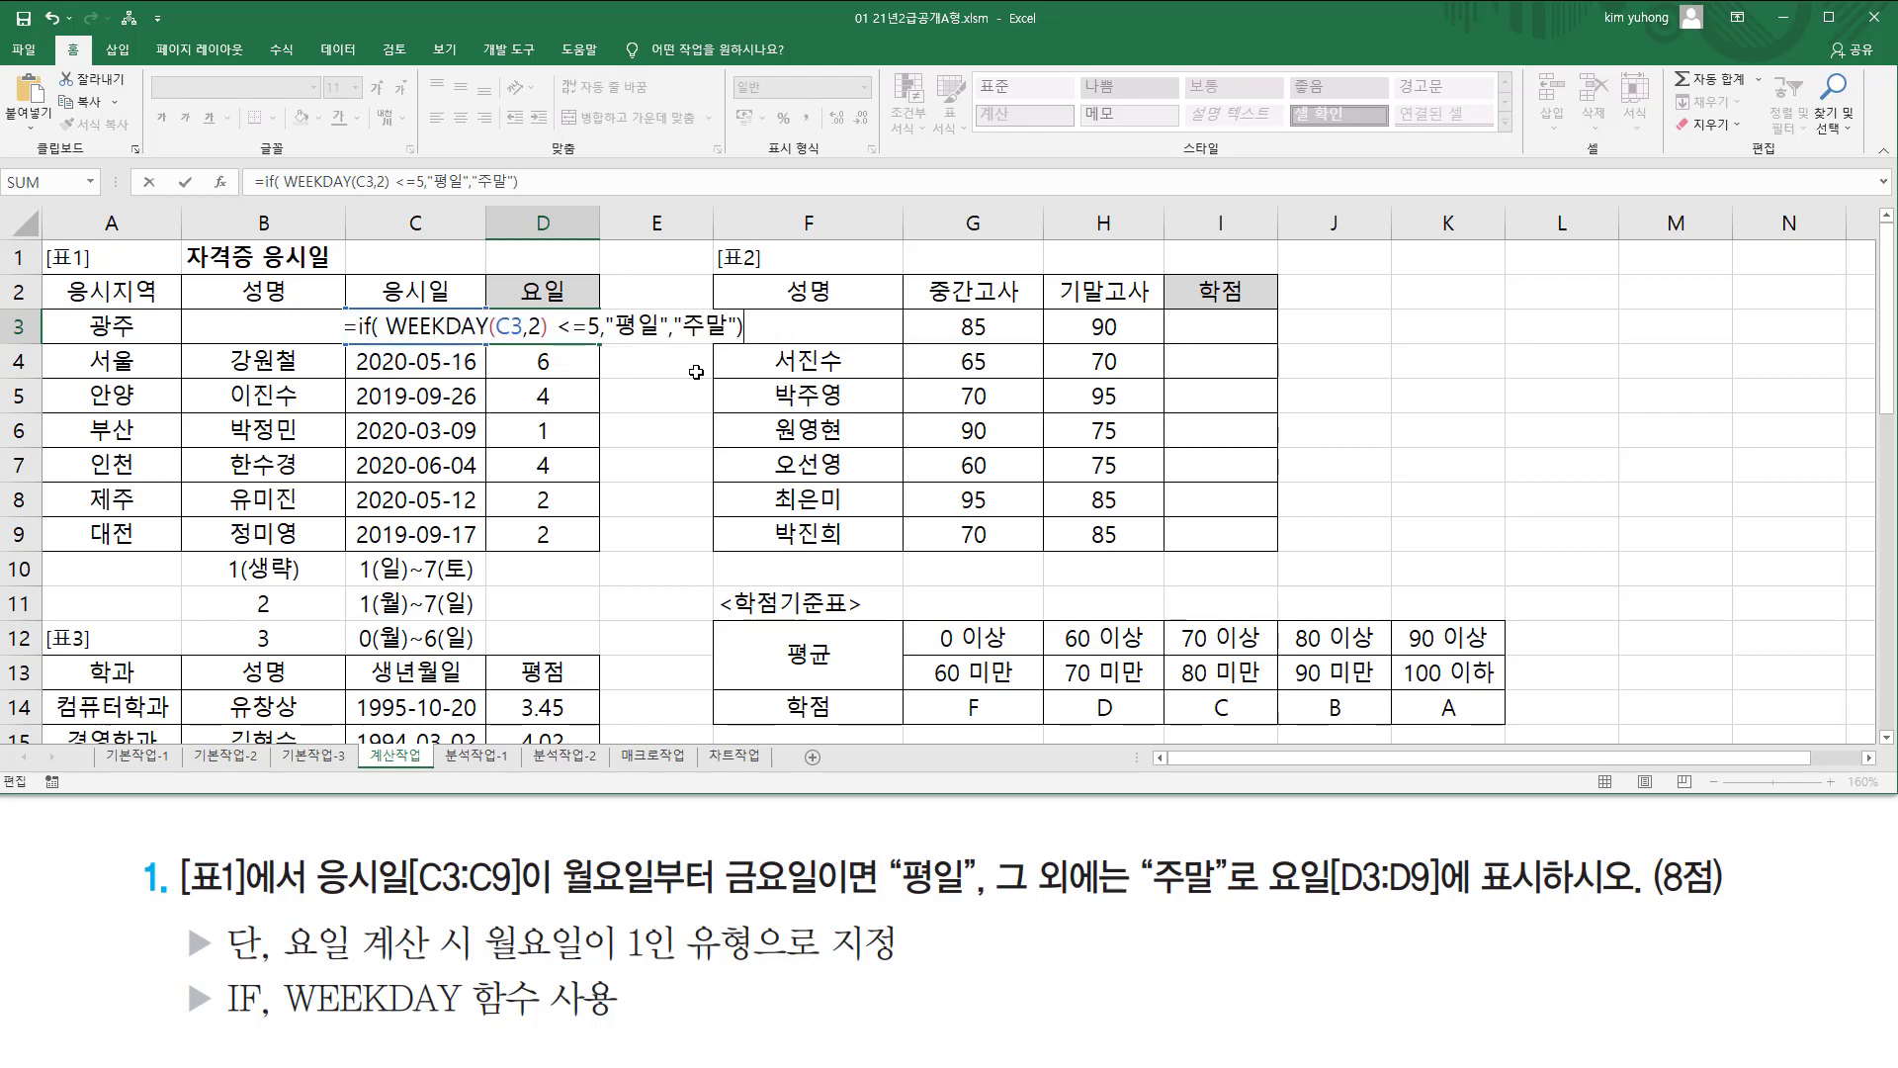
key(Return)
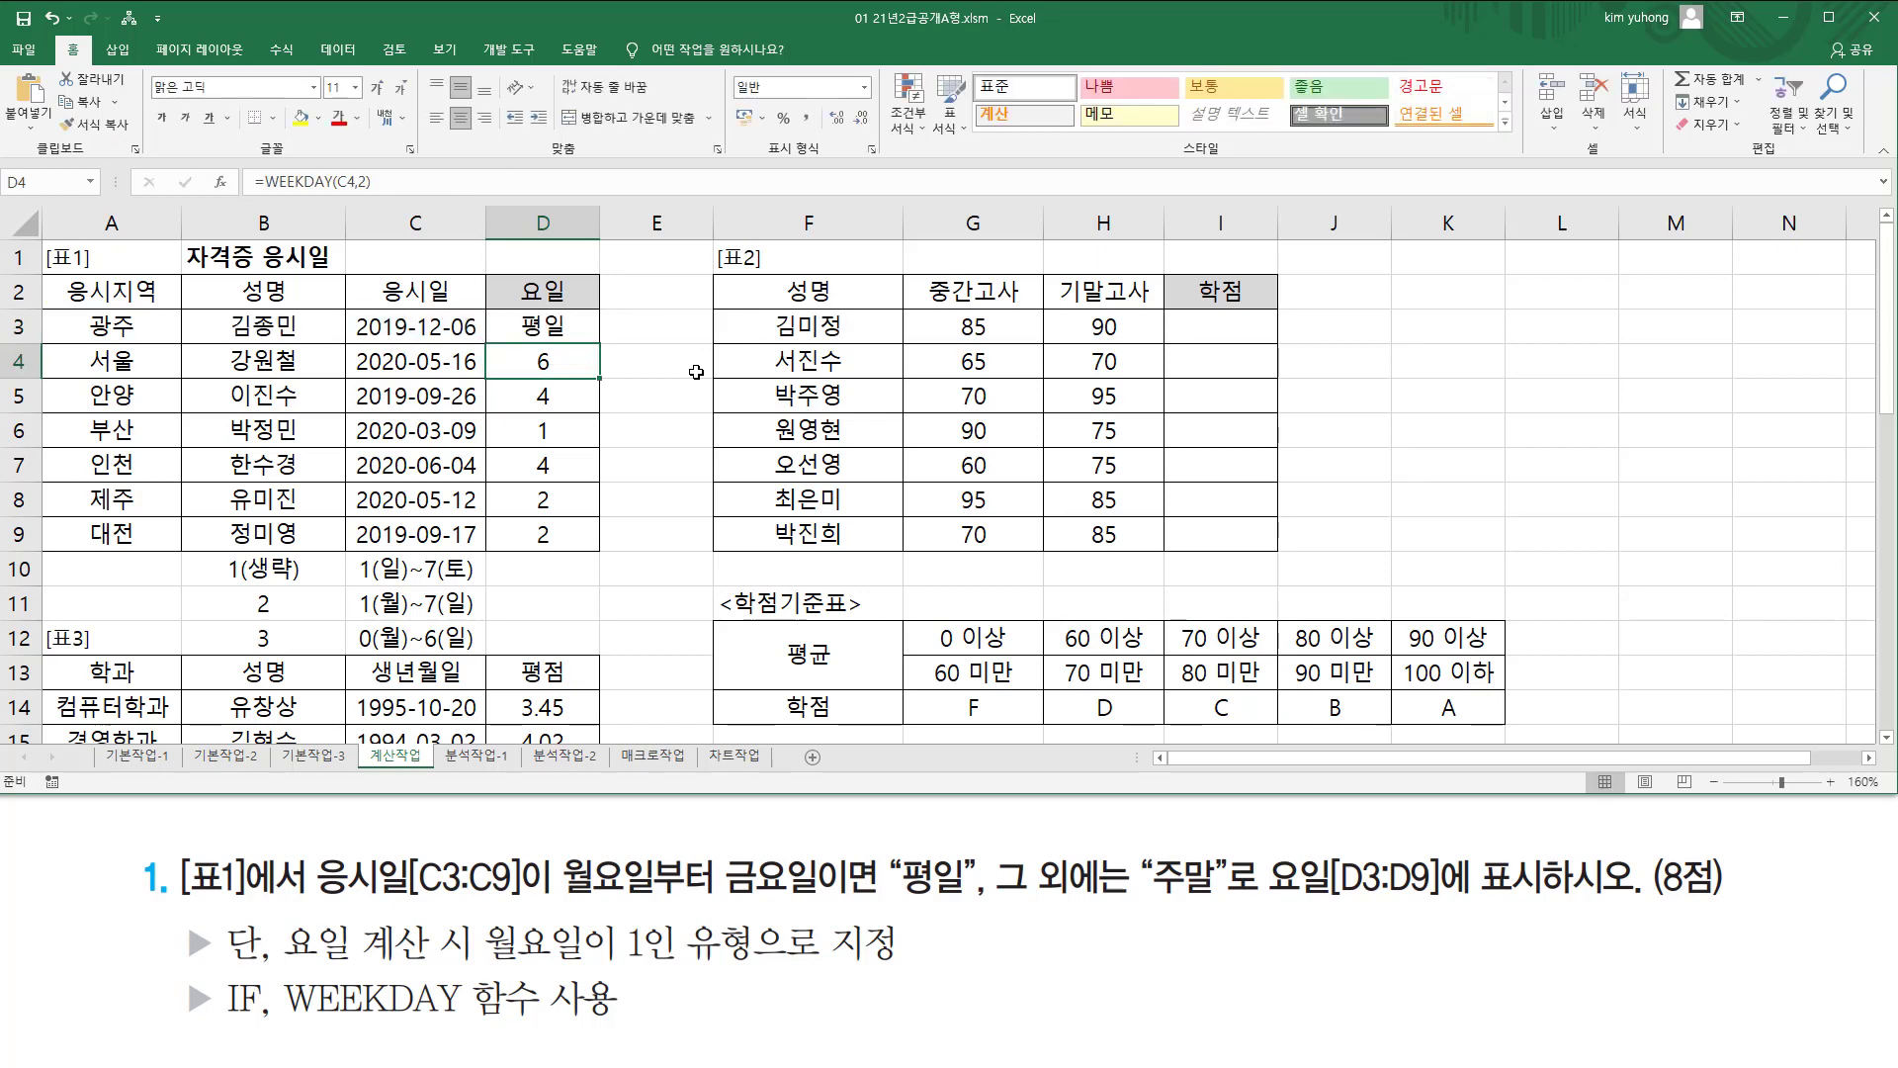
click(573, 329)
drag(601, 342, 573, 537)
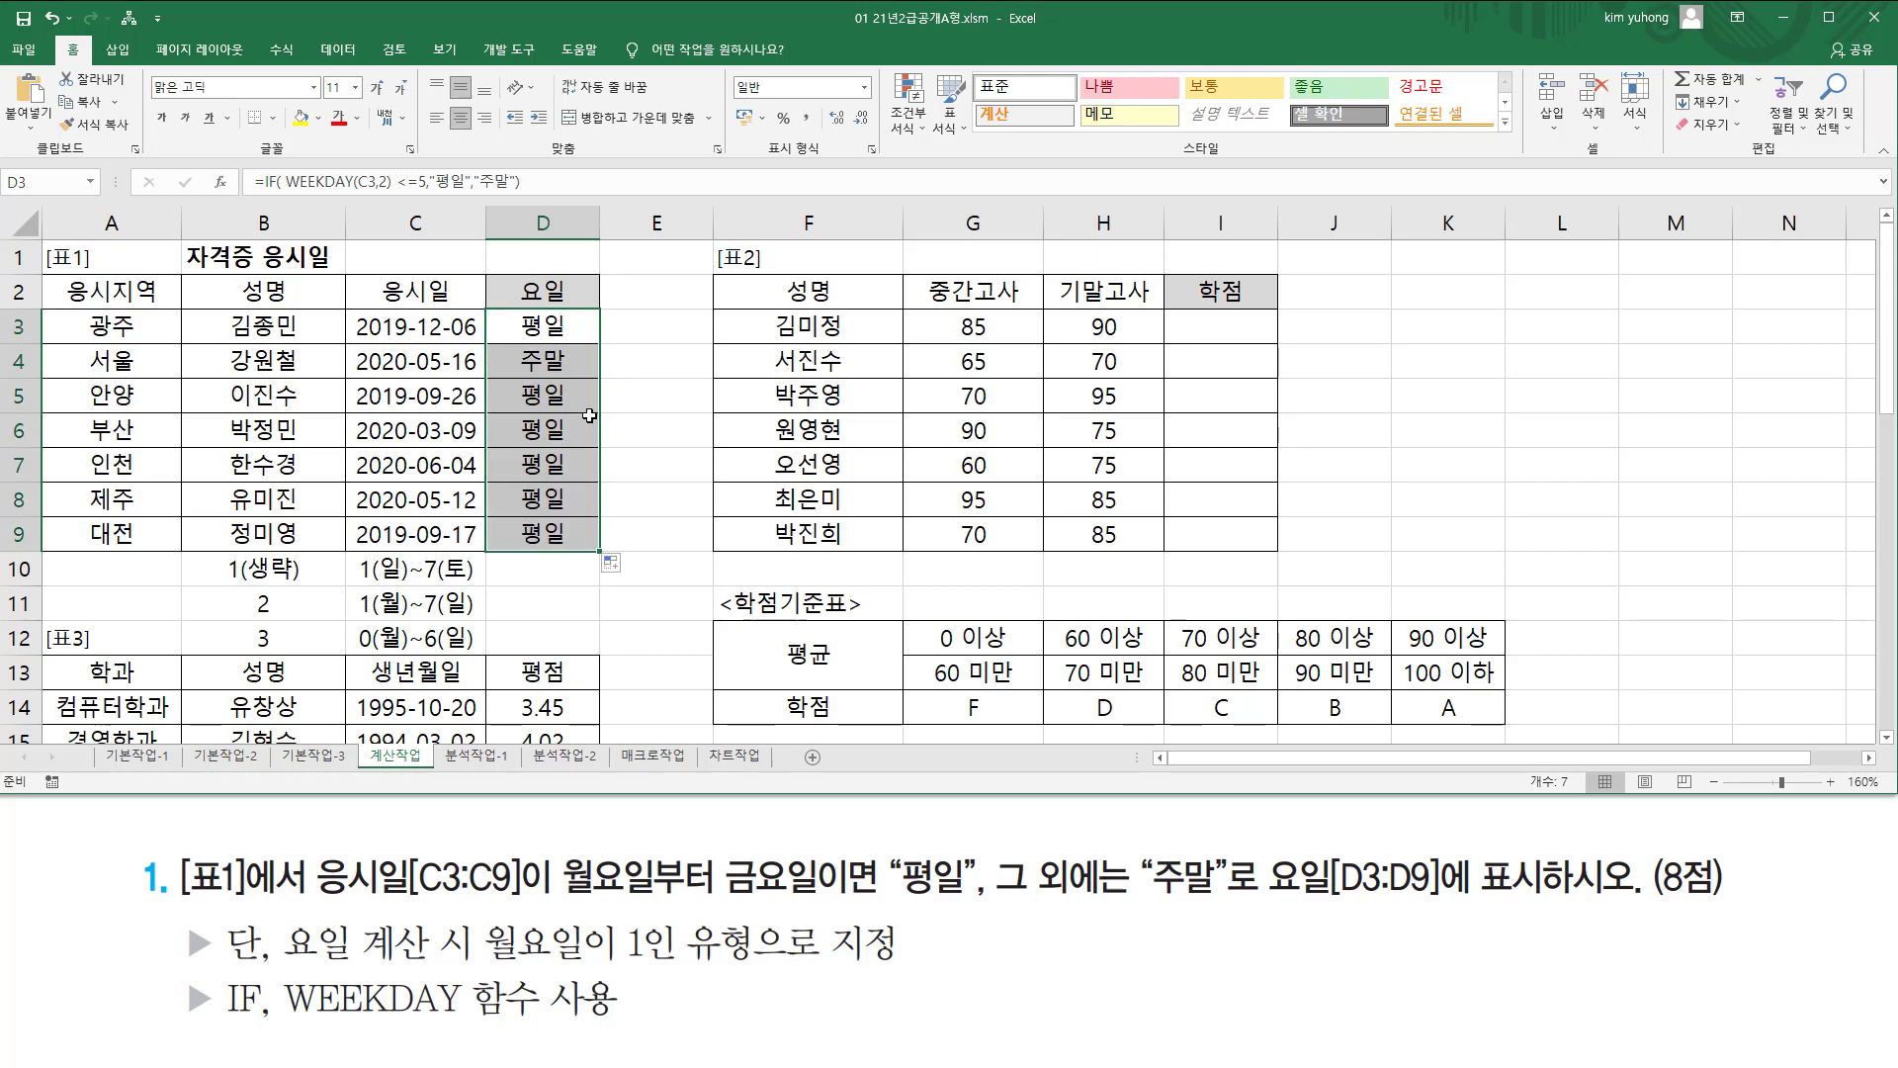
Copy the formula of D3 into D10 as literal text with a leading apostrophe and colour it red.
drag(522, 353, 395, 359)
click(530, 314)
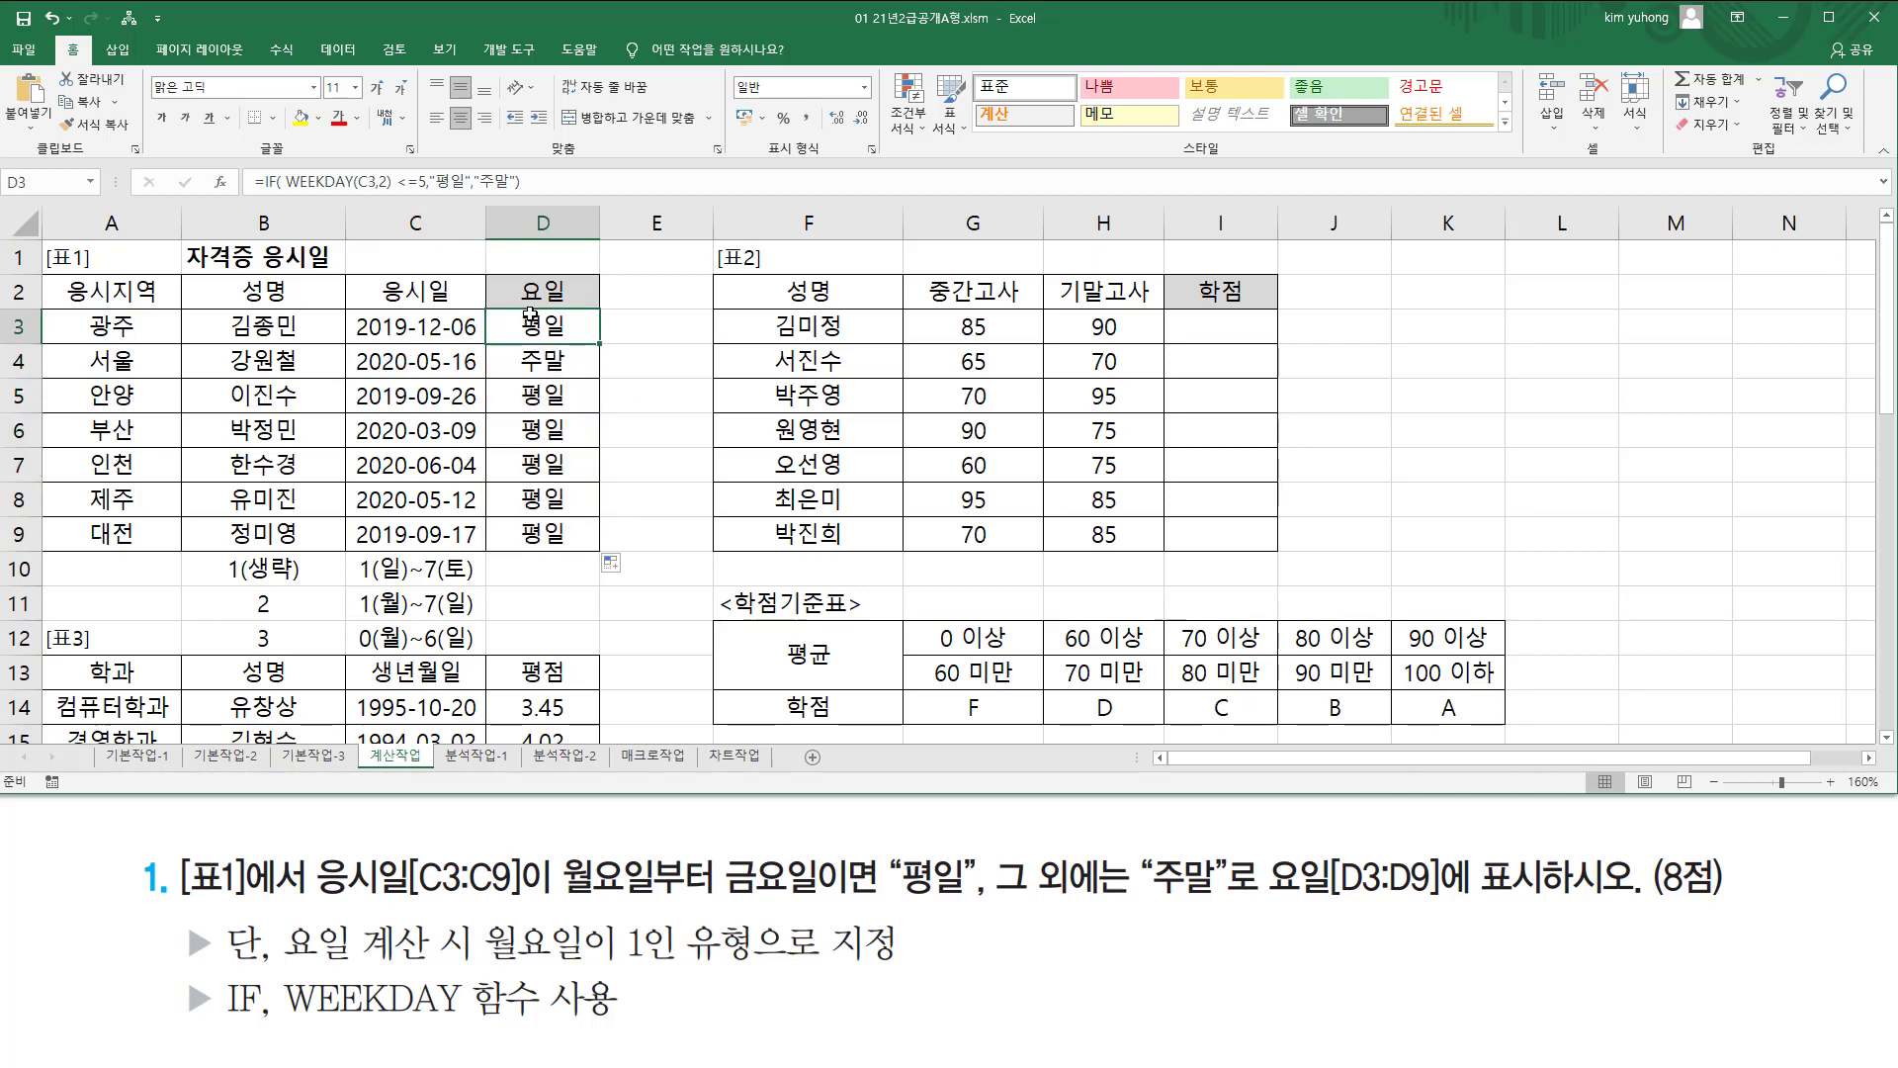
double_click(535, 314)
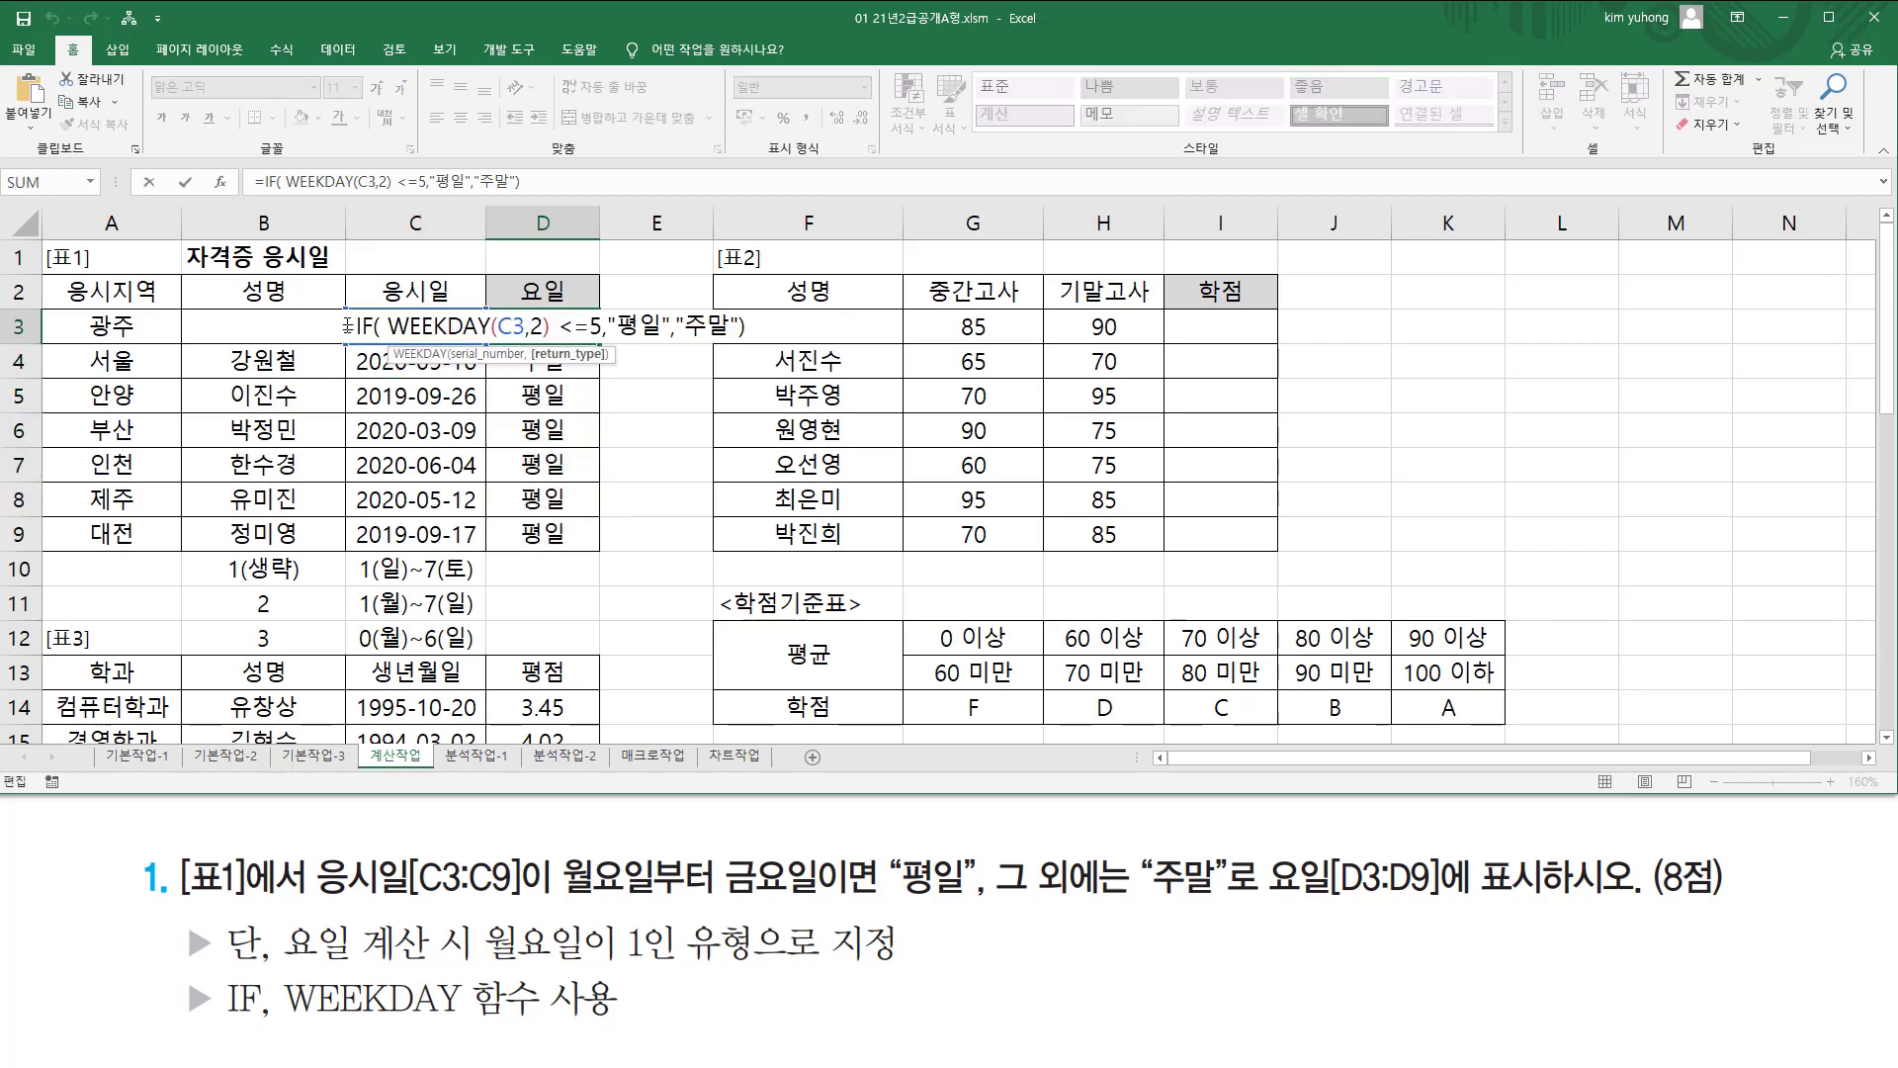
key(Escape)
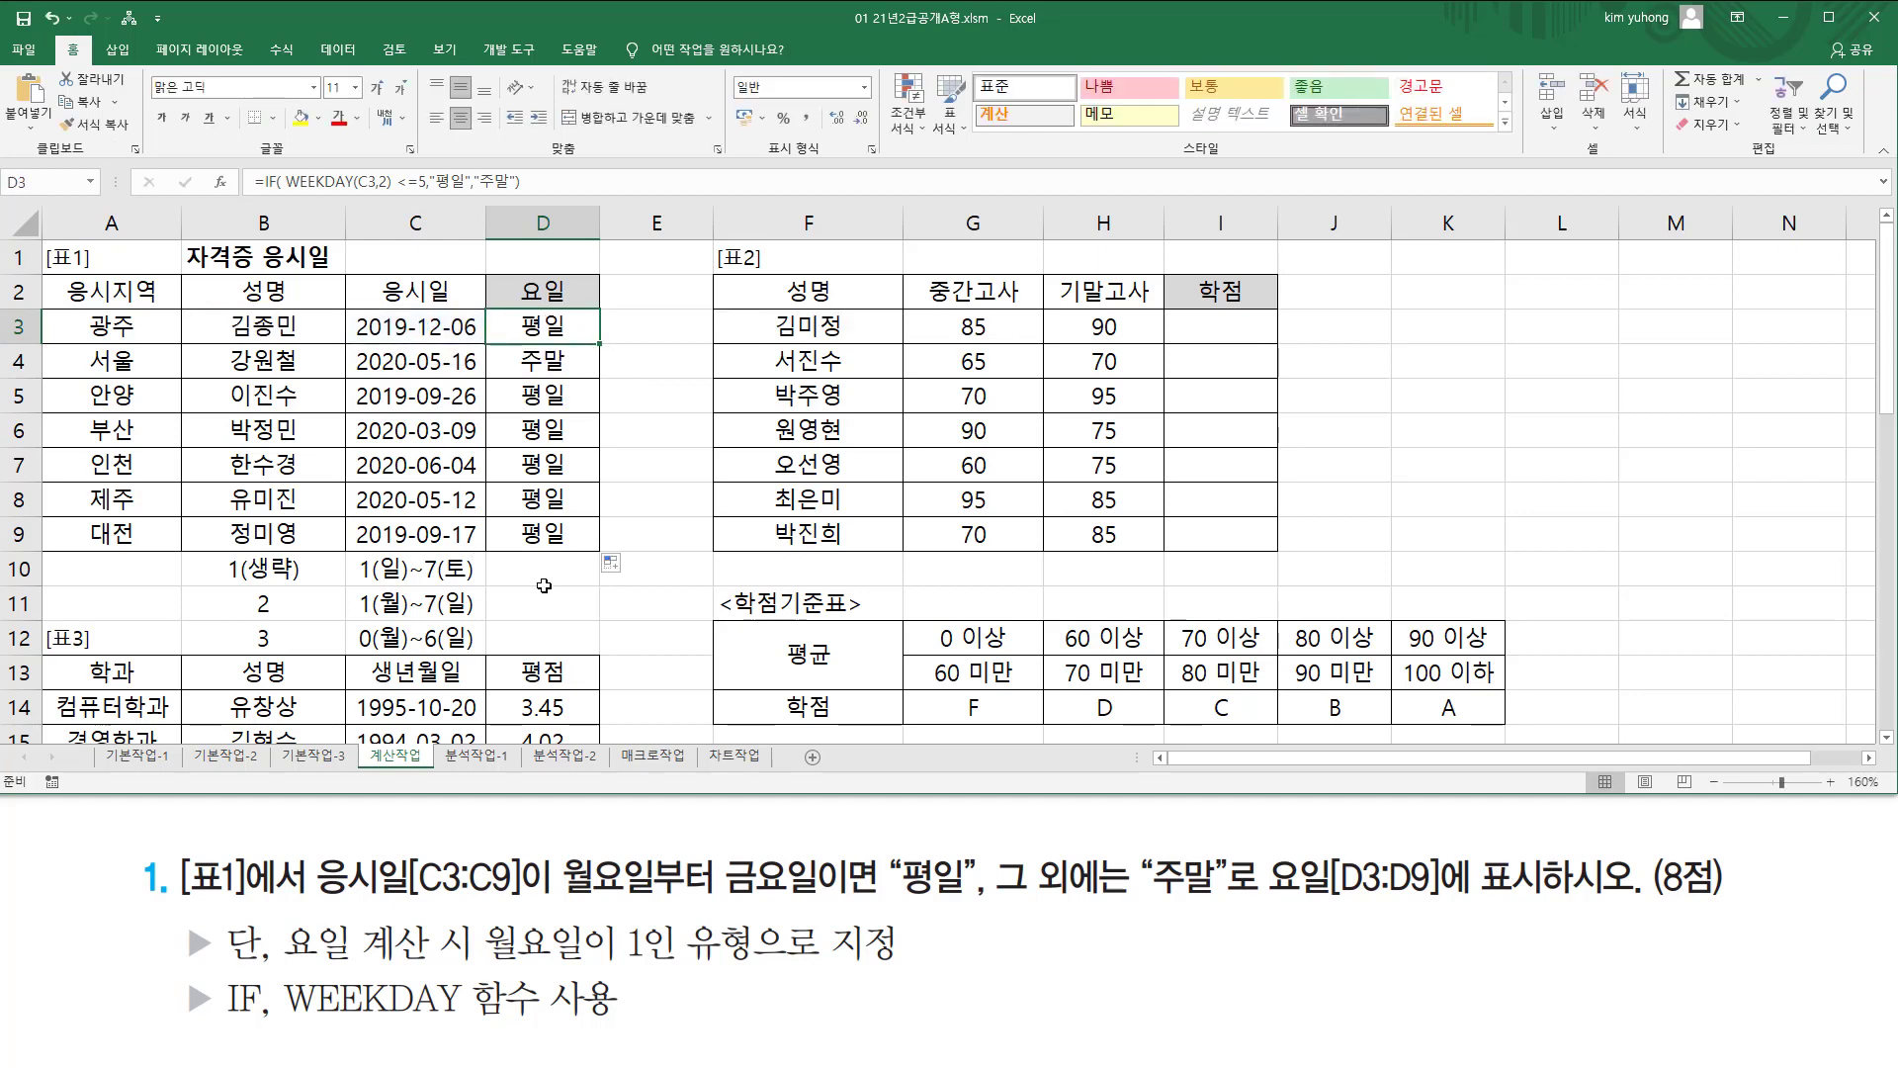
click(545, 570)
text(')
text(=IF( WEEKDAY(C3,2) <=5,"평일","주말"))
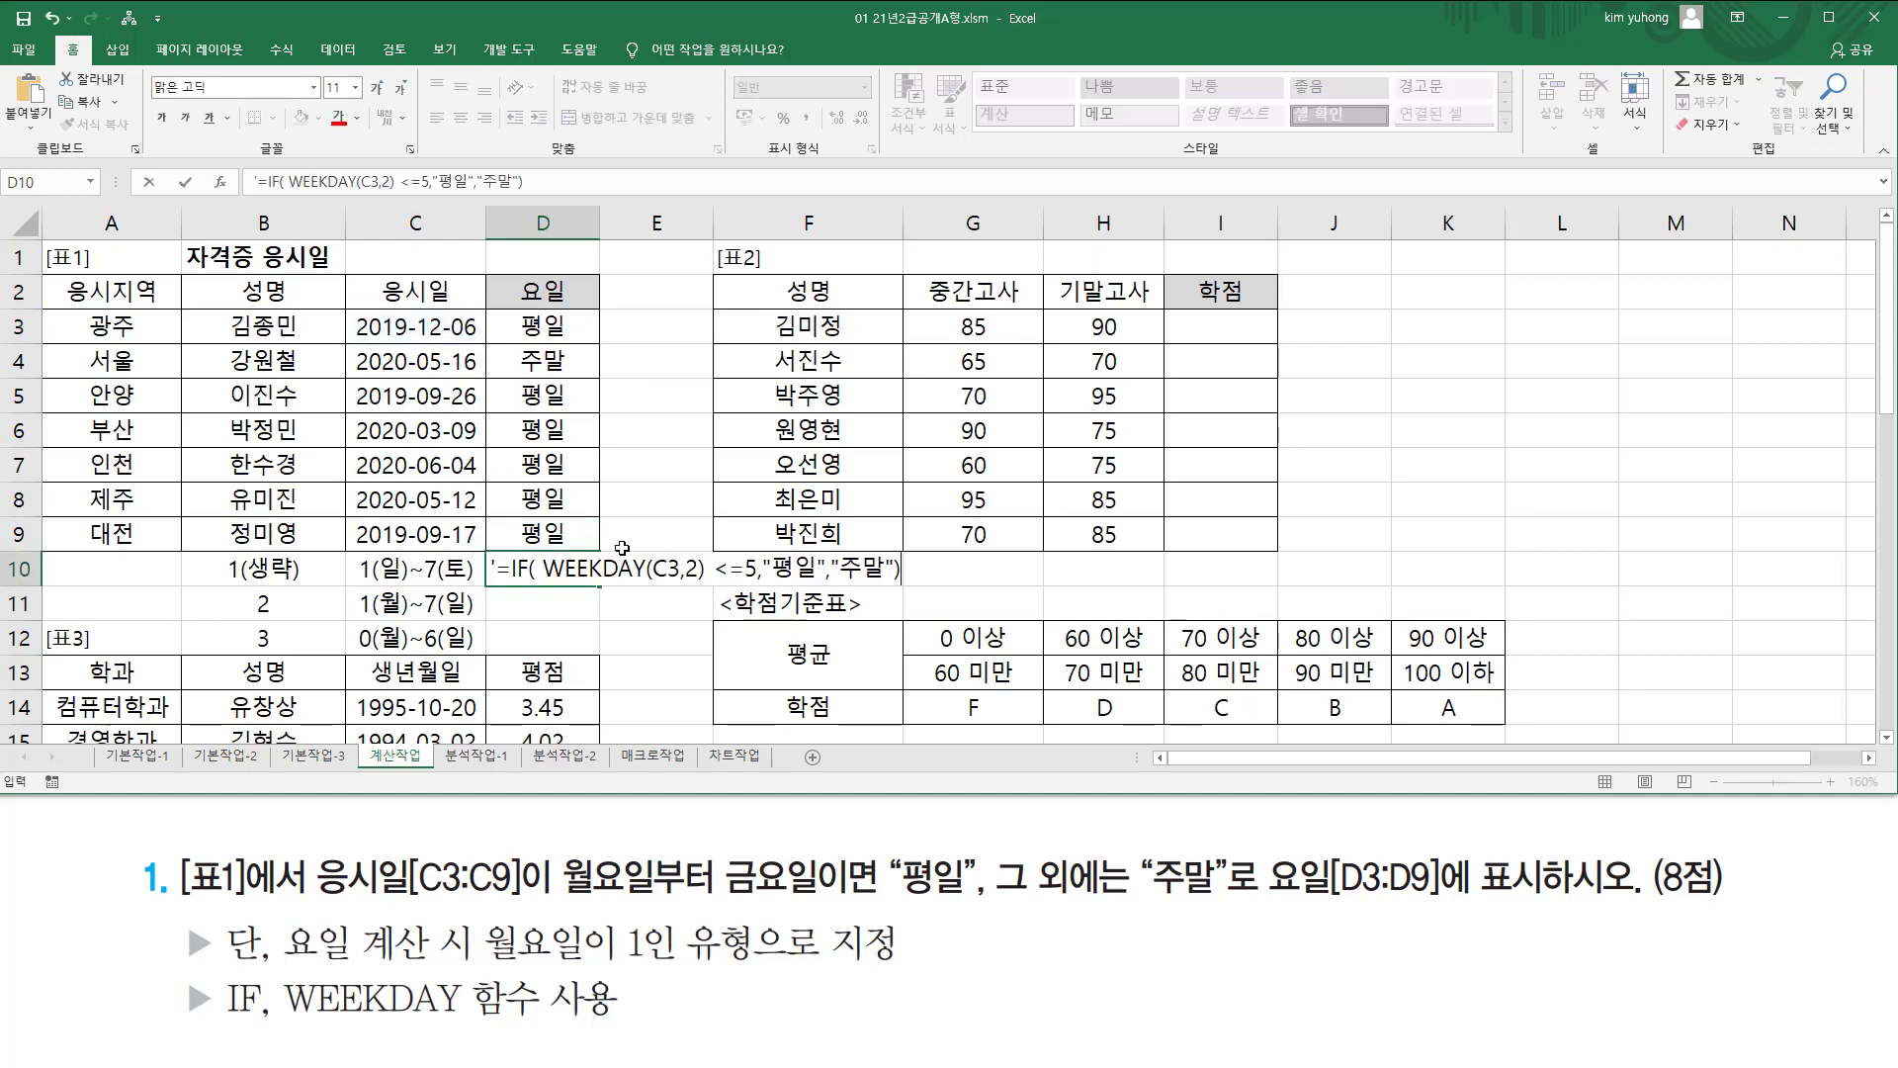
key(Return)
key(Up)
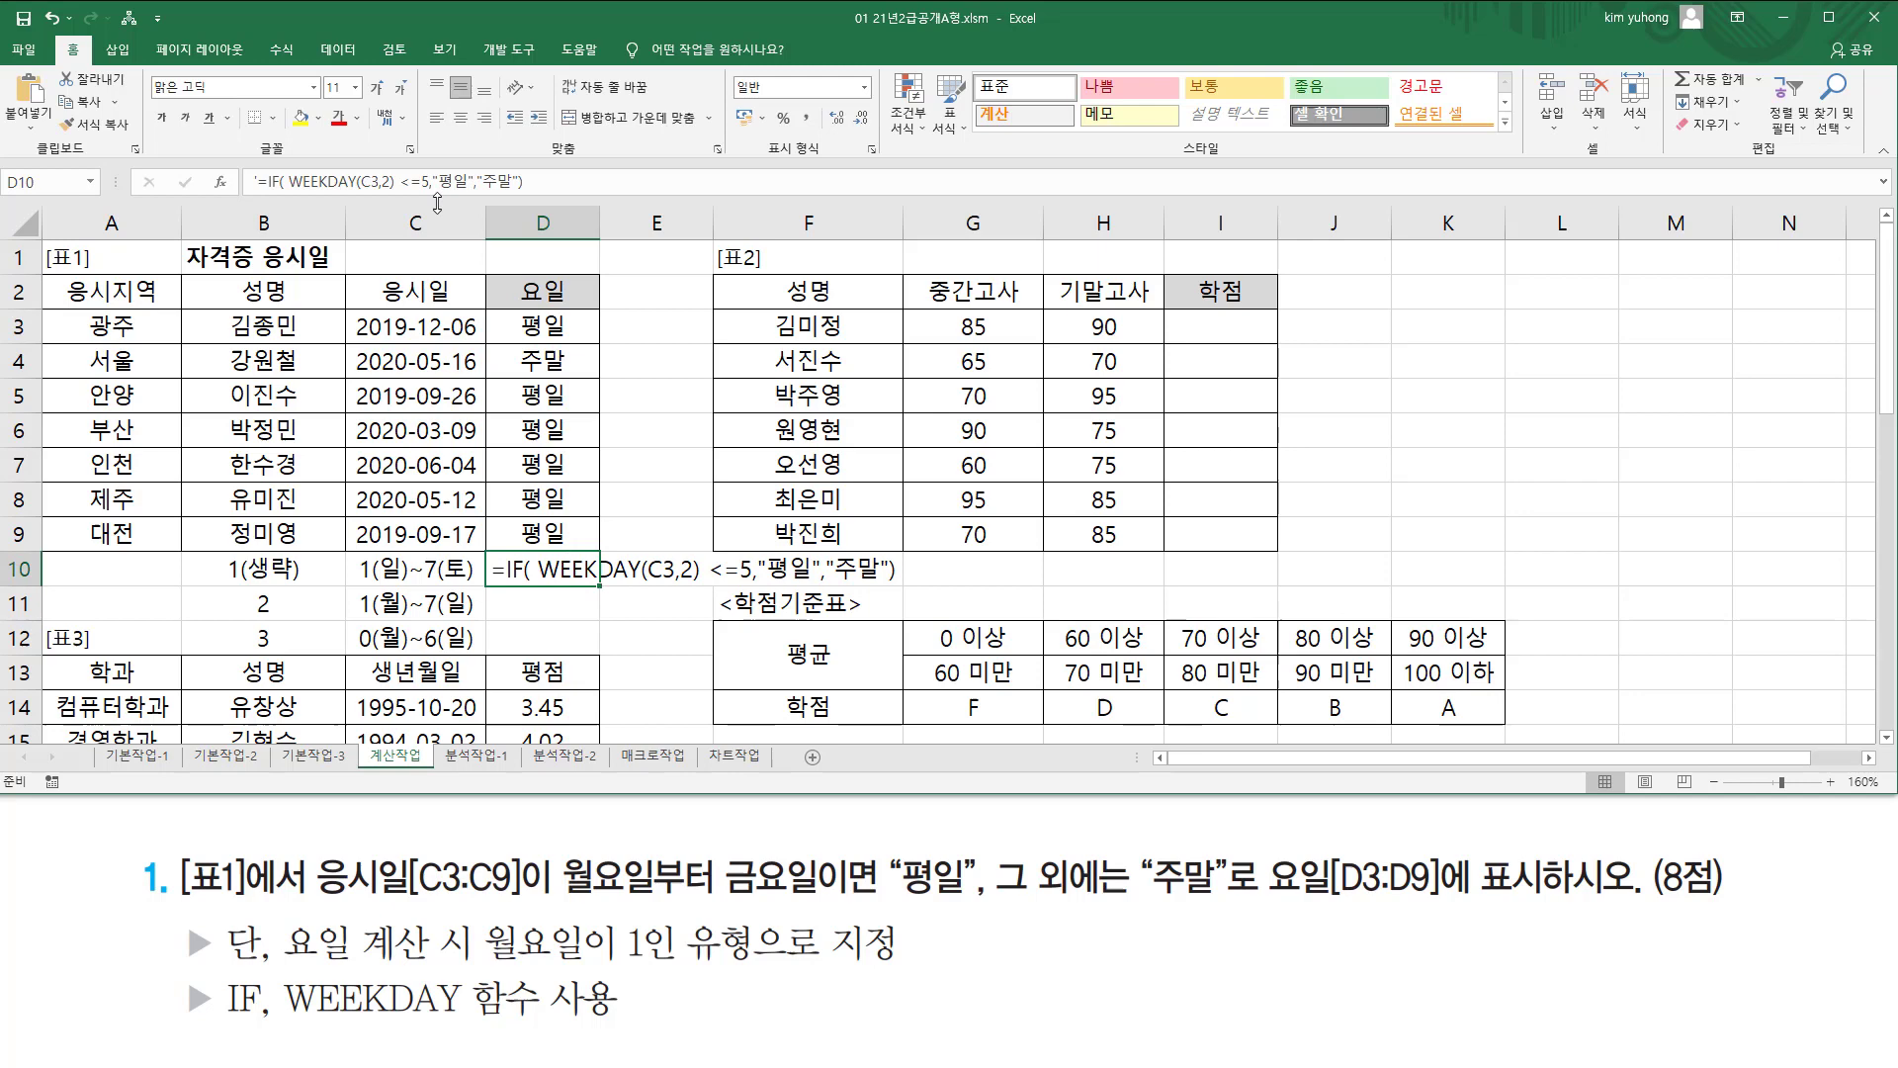
click(339, 119)
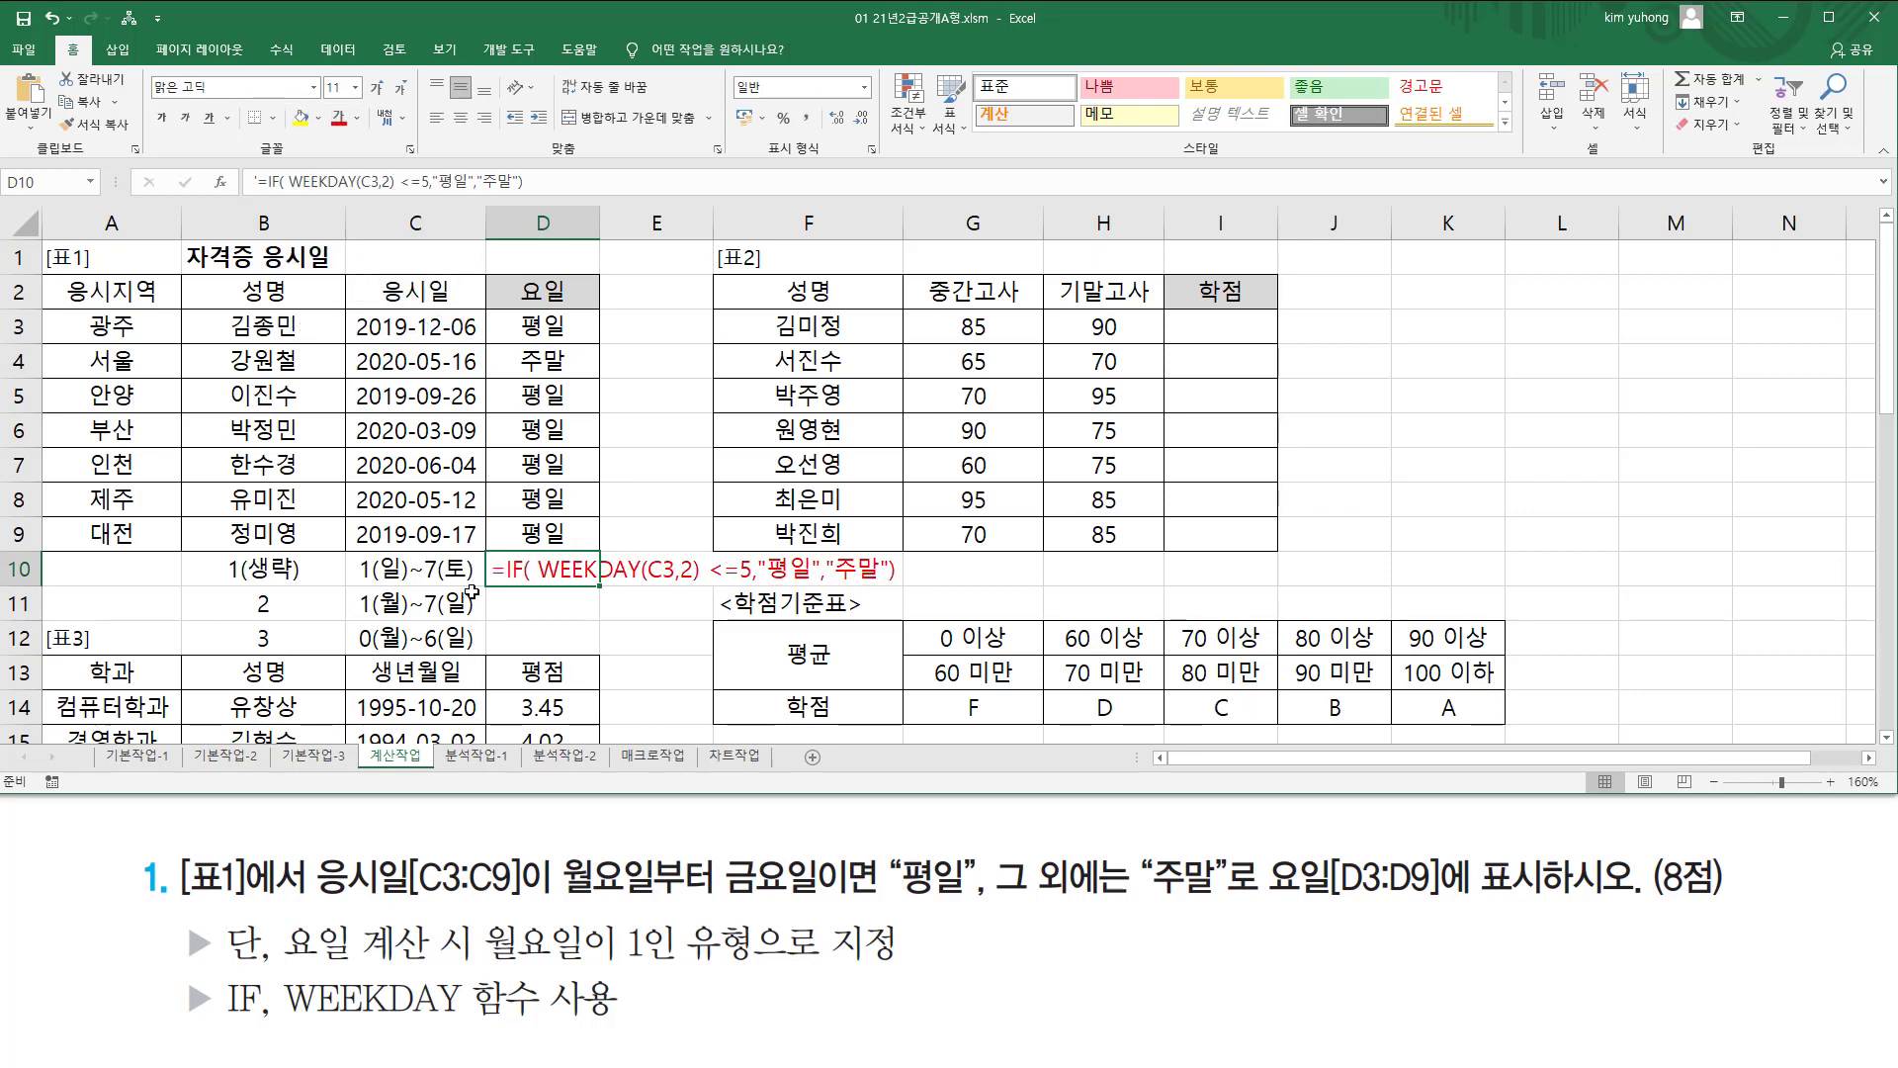
Fill the WEEKDAY option notes in B10:C12 with yellow.
drag(302, 583, 435, 638)
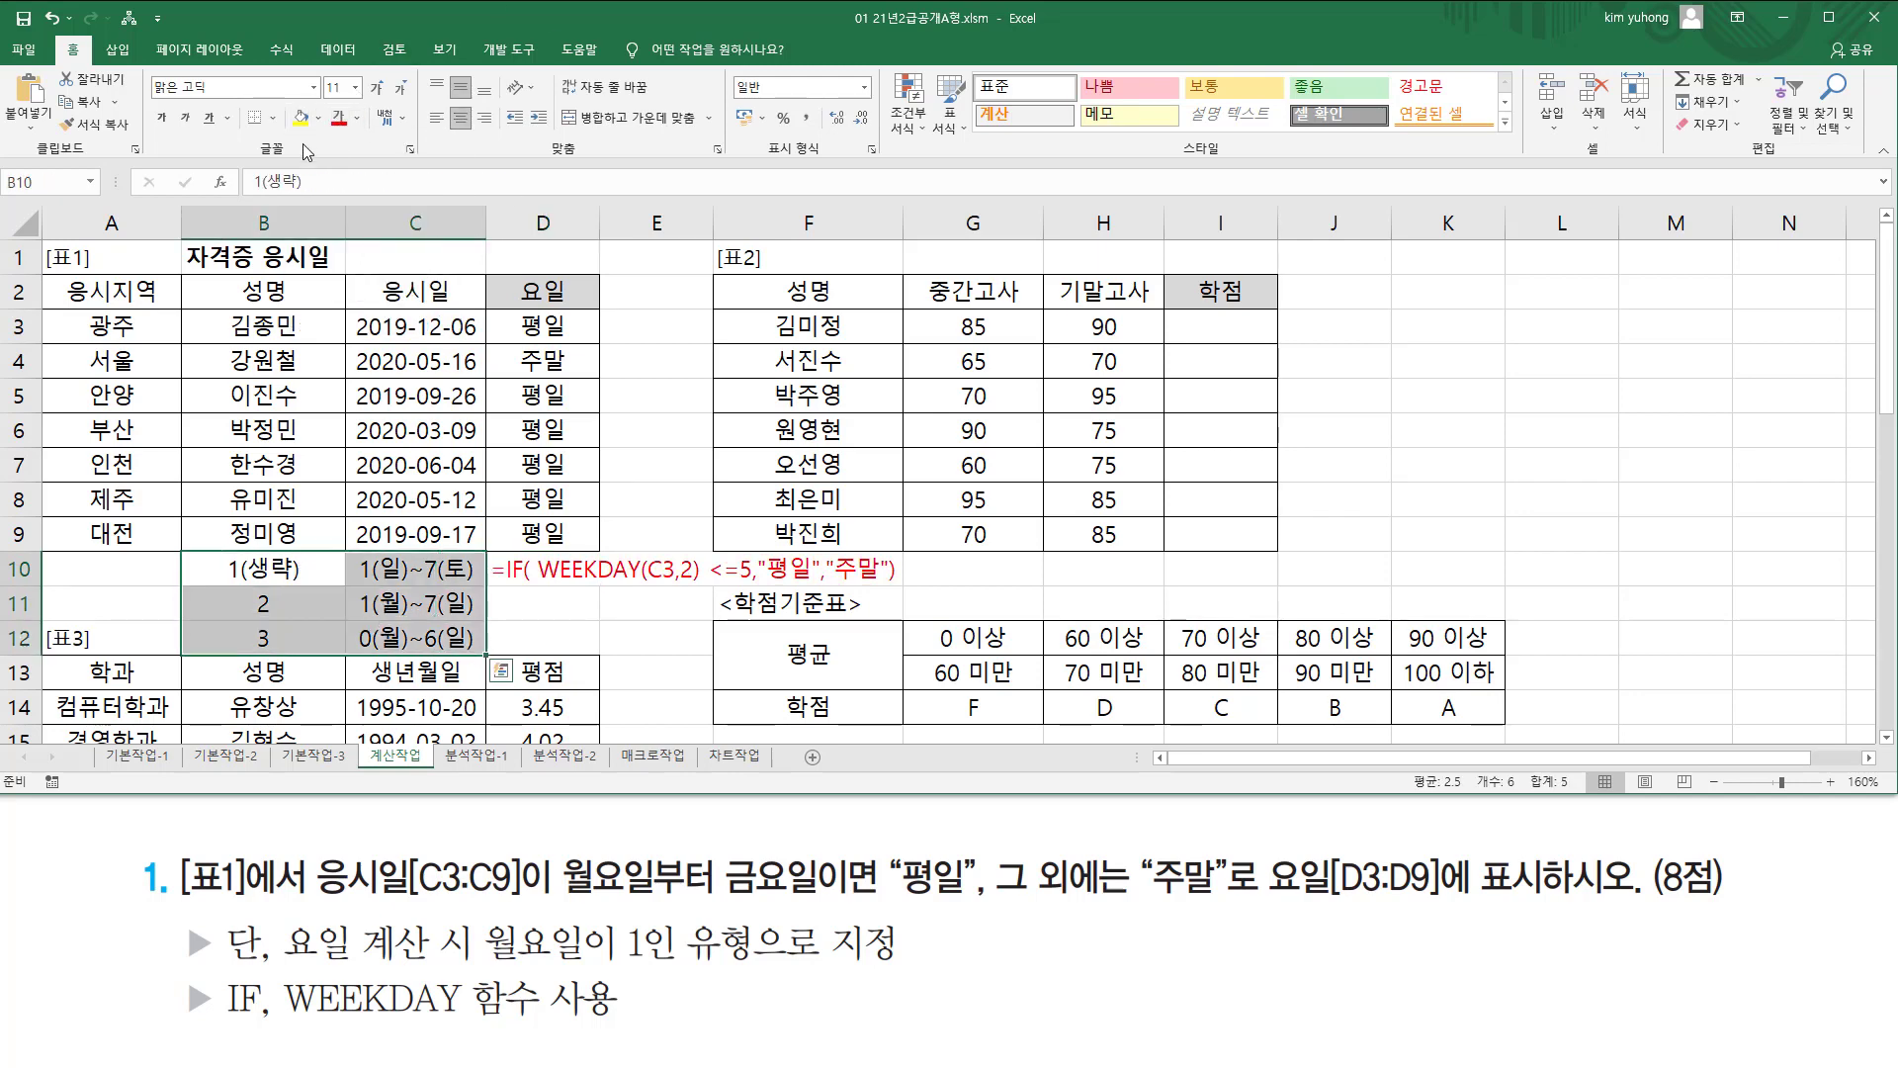
click(301, 118)
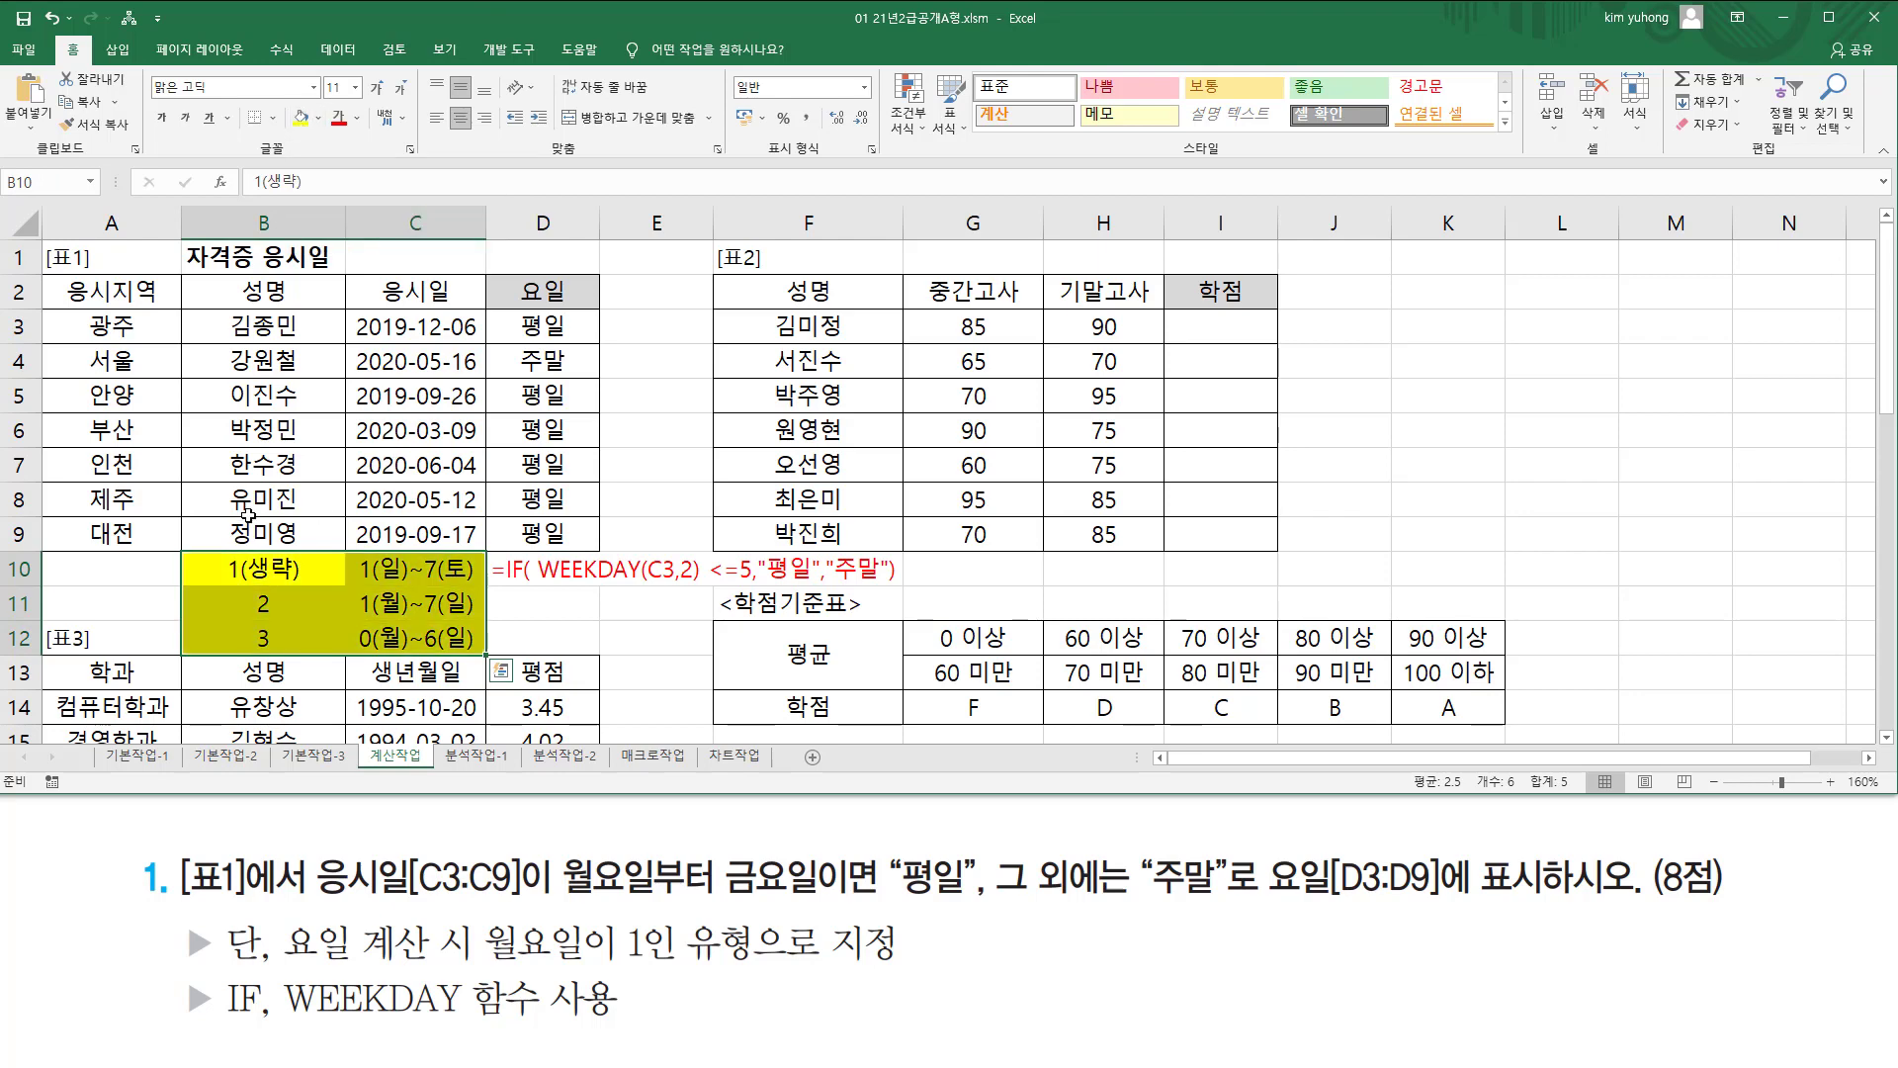
click(524, 604)
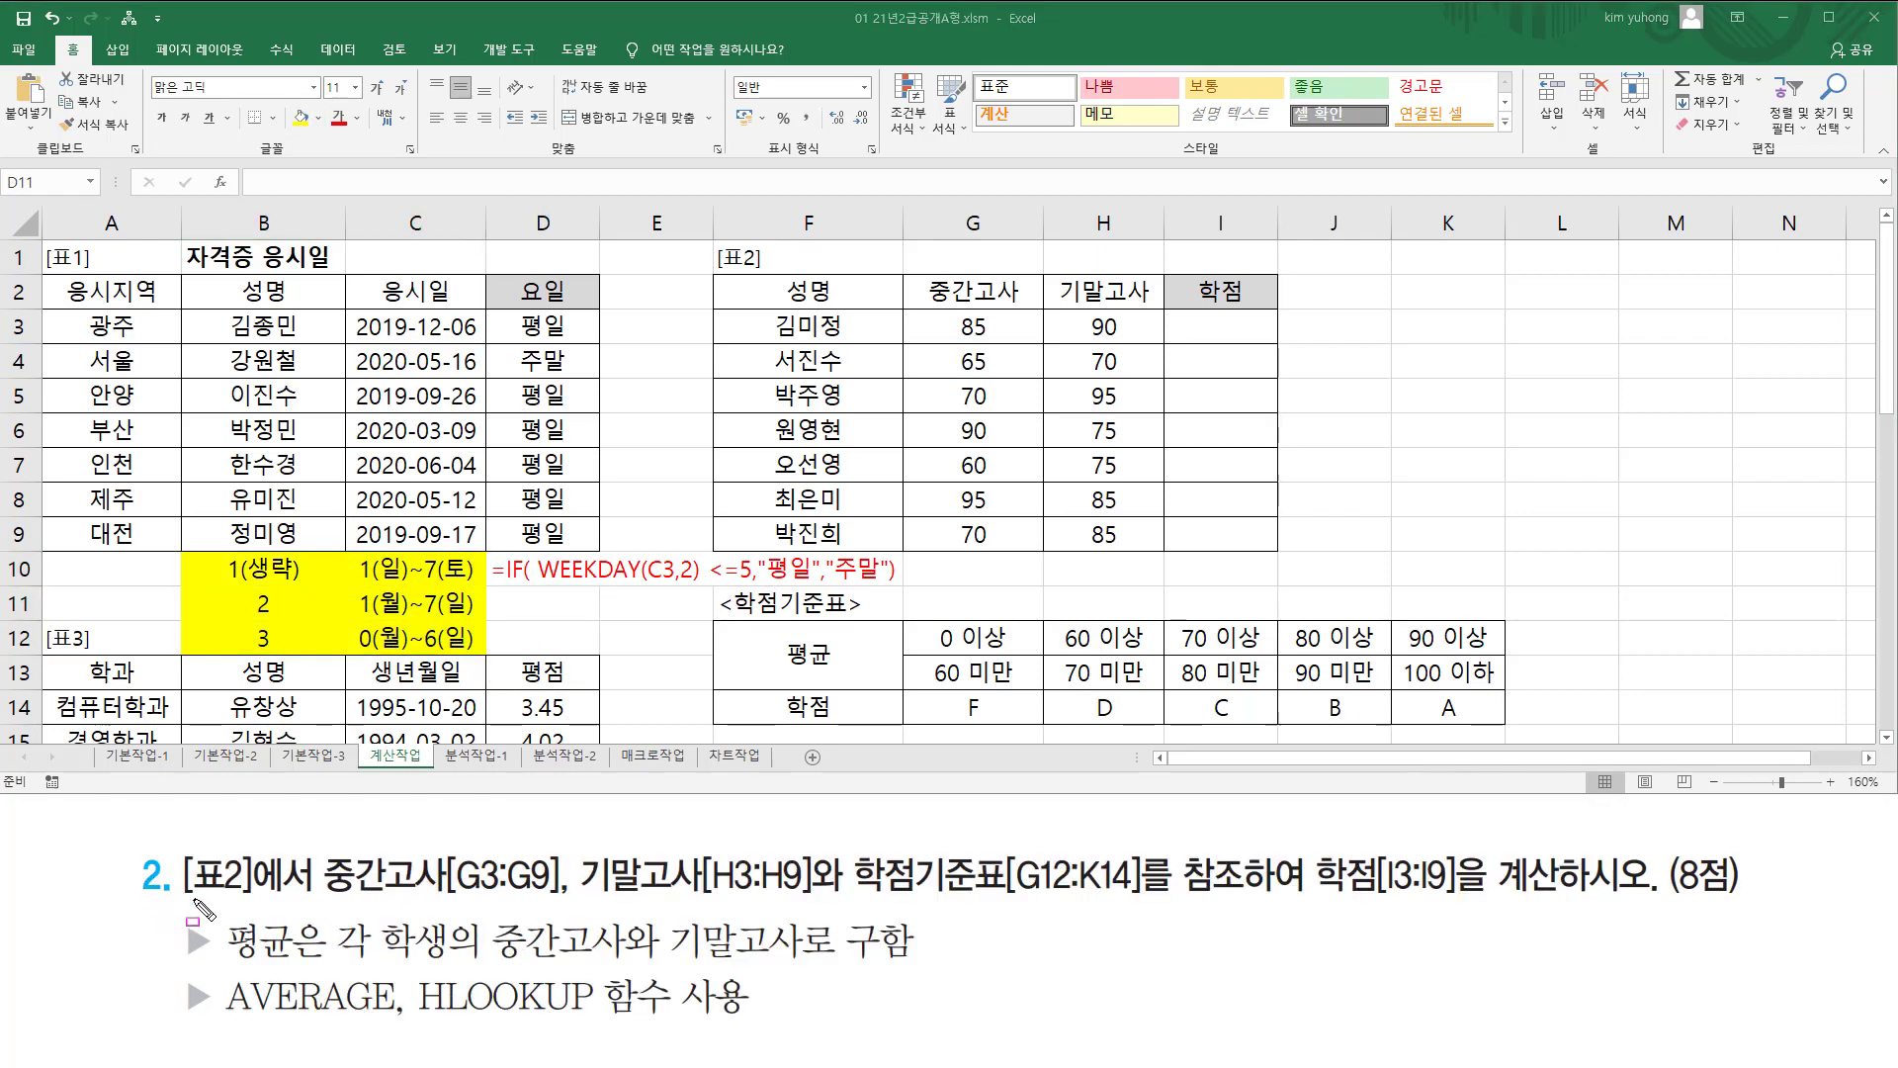
Examine task 2 against the sheet: exam scores G3:H9, the 학점기준표 G12:K14, the 학점 cells I3:I9 and the required AVERAGE and HLOOKUP functions.
drag(184, 846, 309, 912)
mouse_move(719, 235)
mouse_down()
mouse_move(876, 446)
mouse_move(1297, 549)
mouse_up()
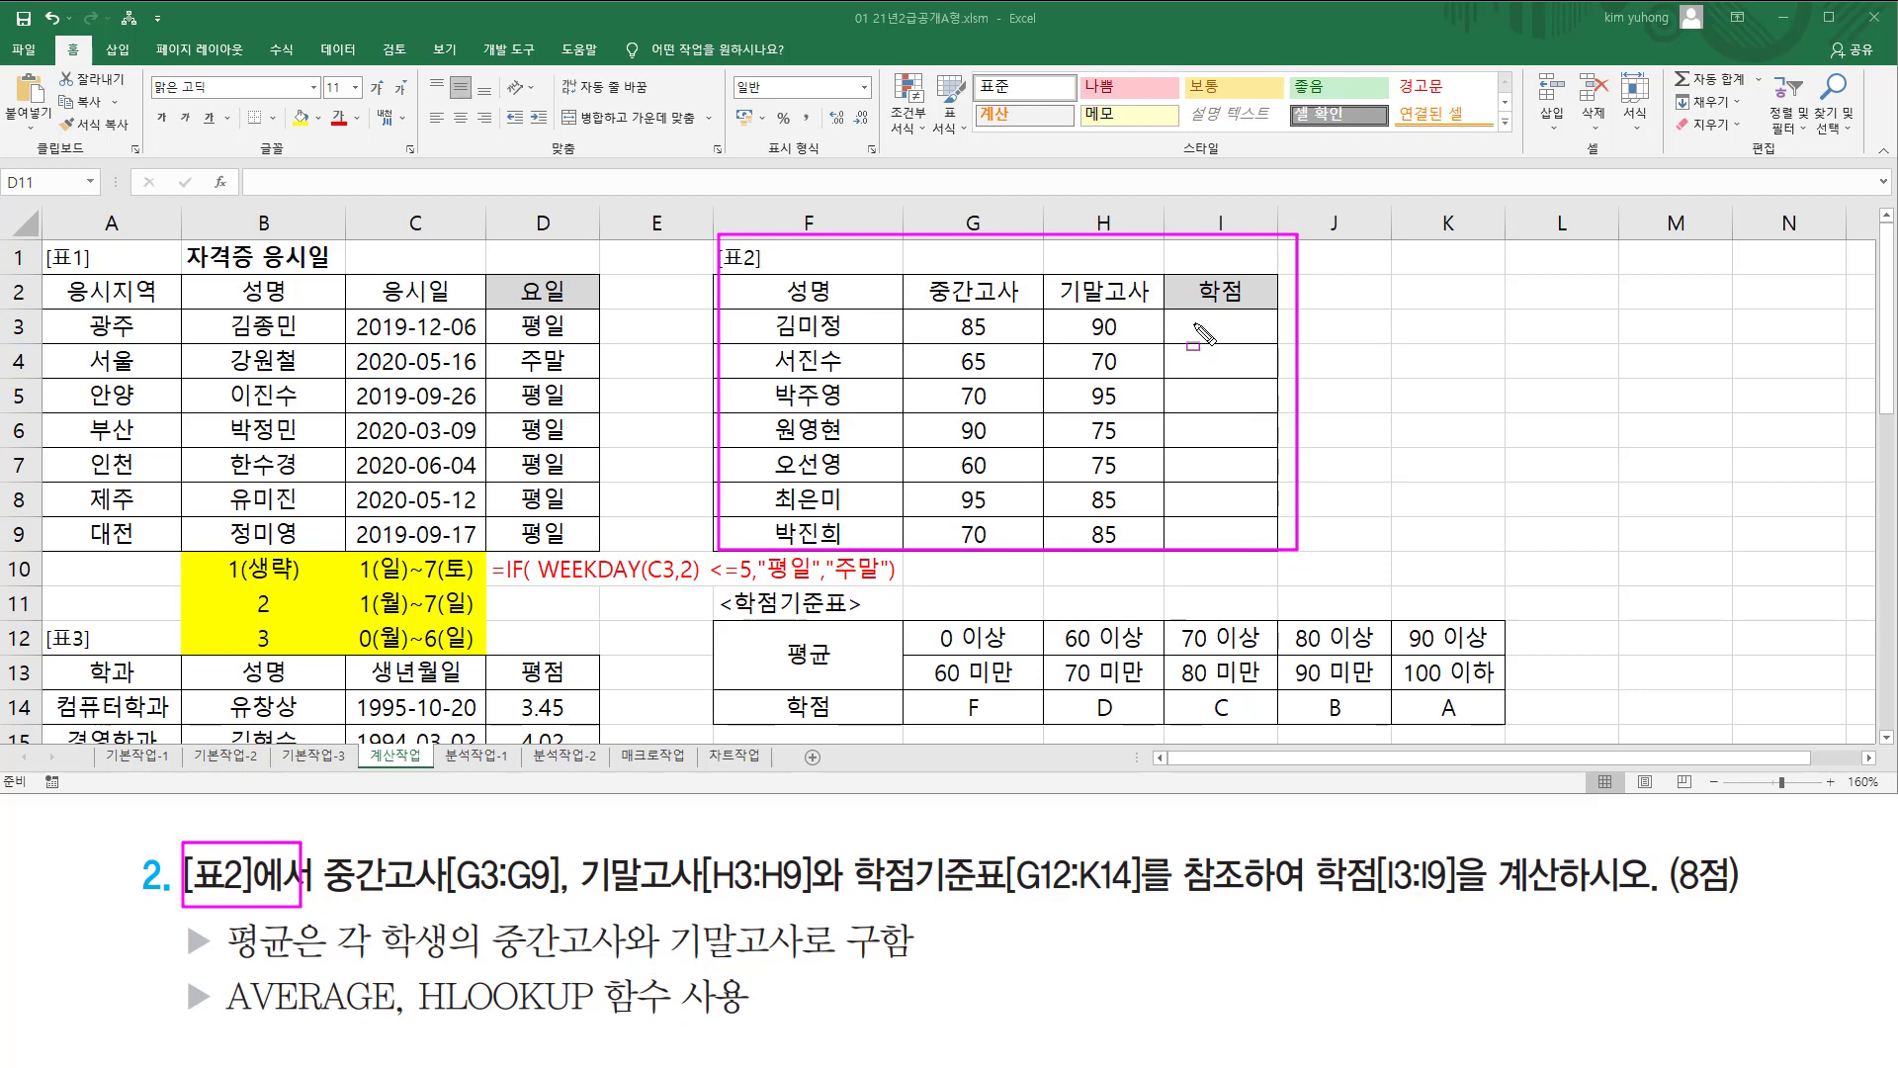
drag(1194, 323, 1251, 552)
drag(320, 897, 813, 897)
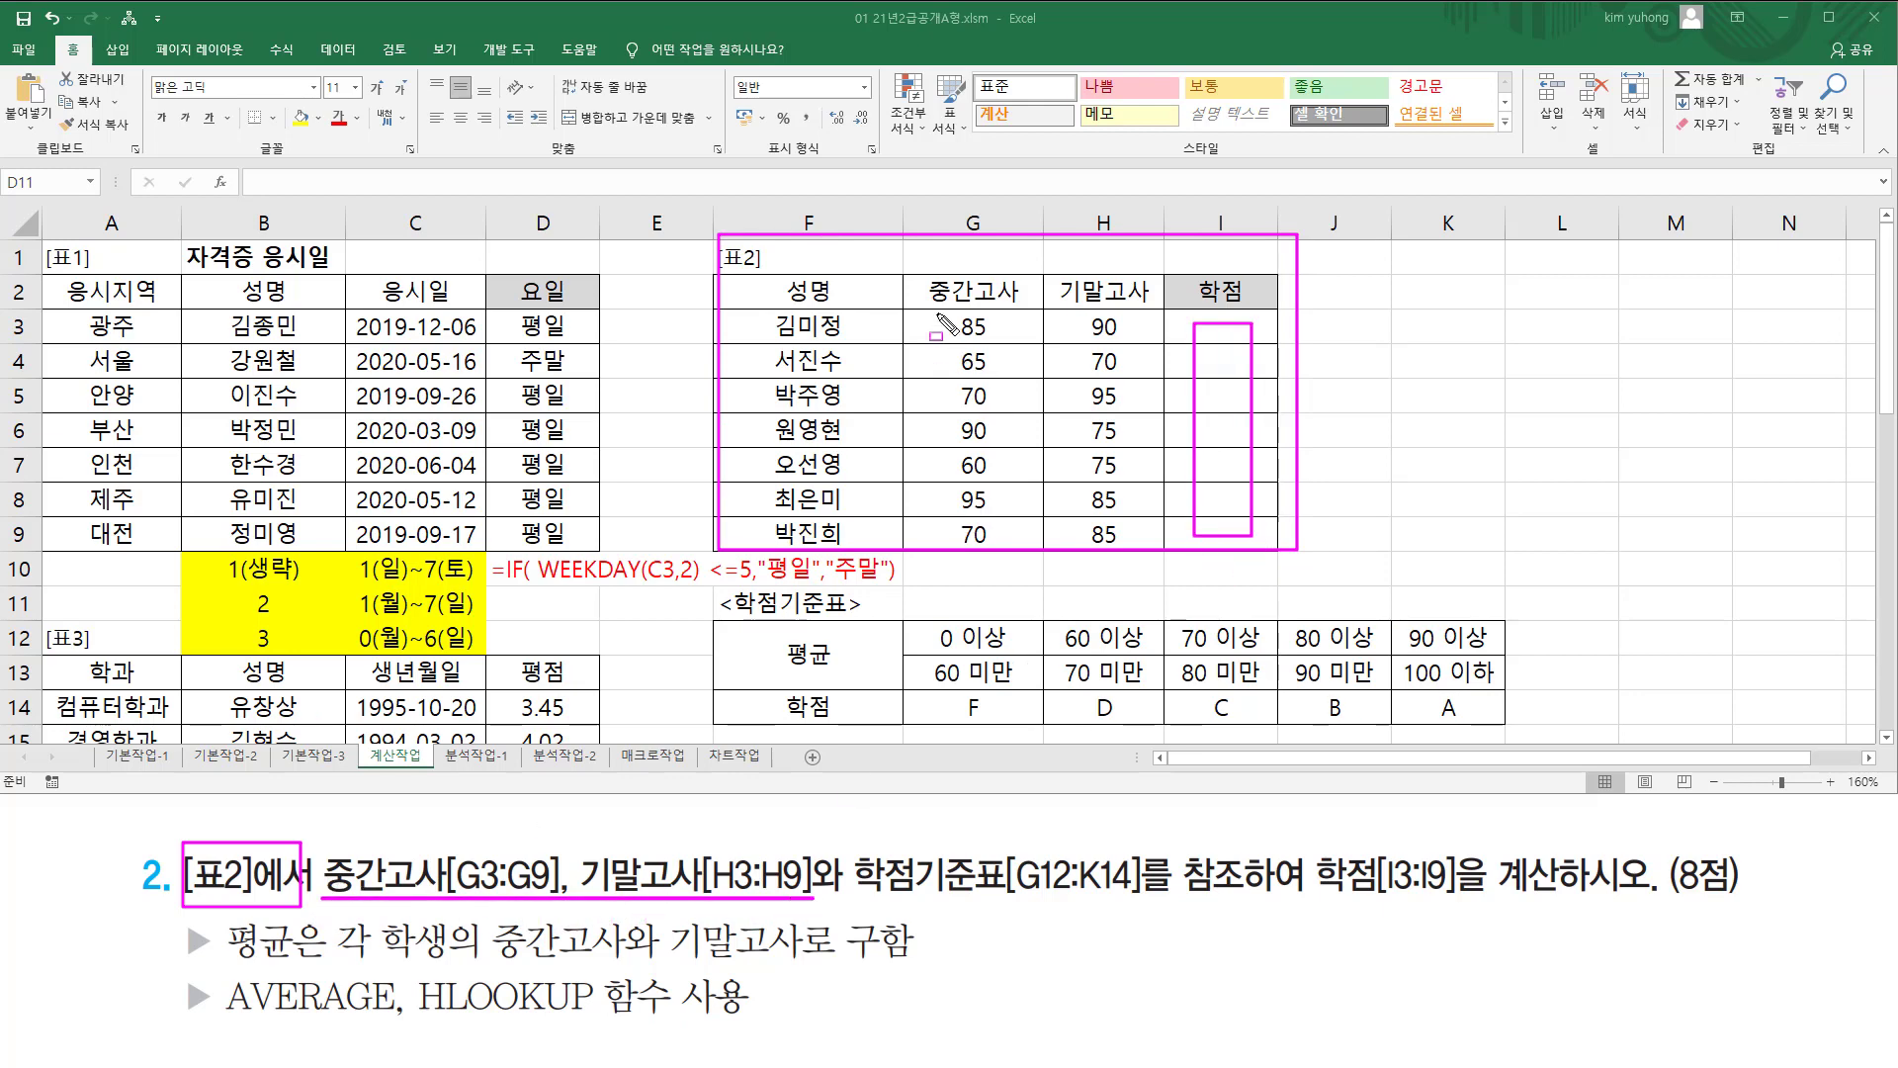
mouse_move(940, 315)
mouse_down()
mouse_move(1050, 393)
mouse_move(1139, 545)
mouse_up()
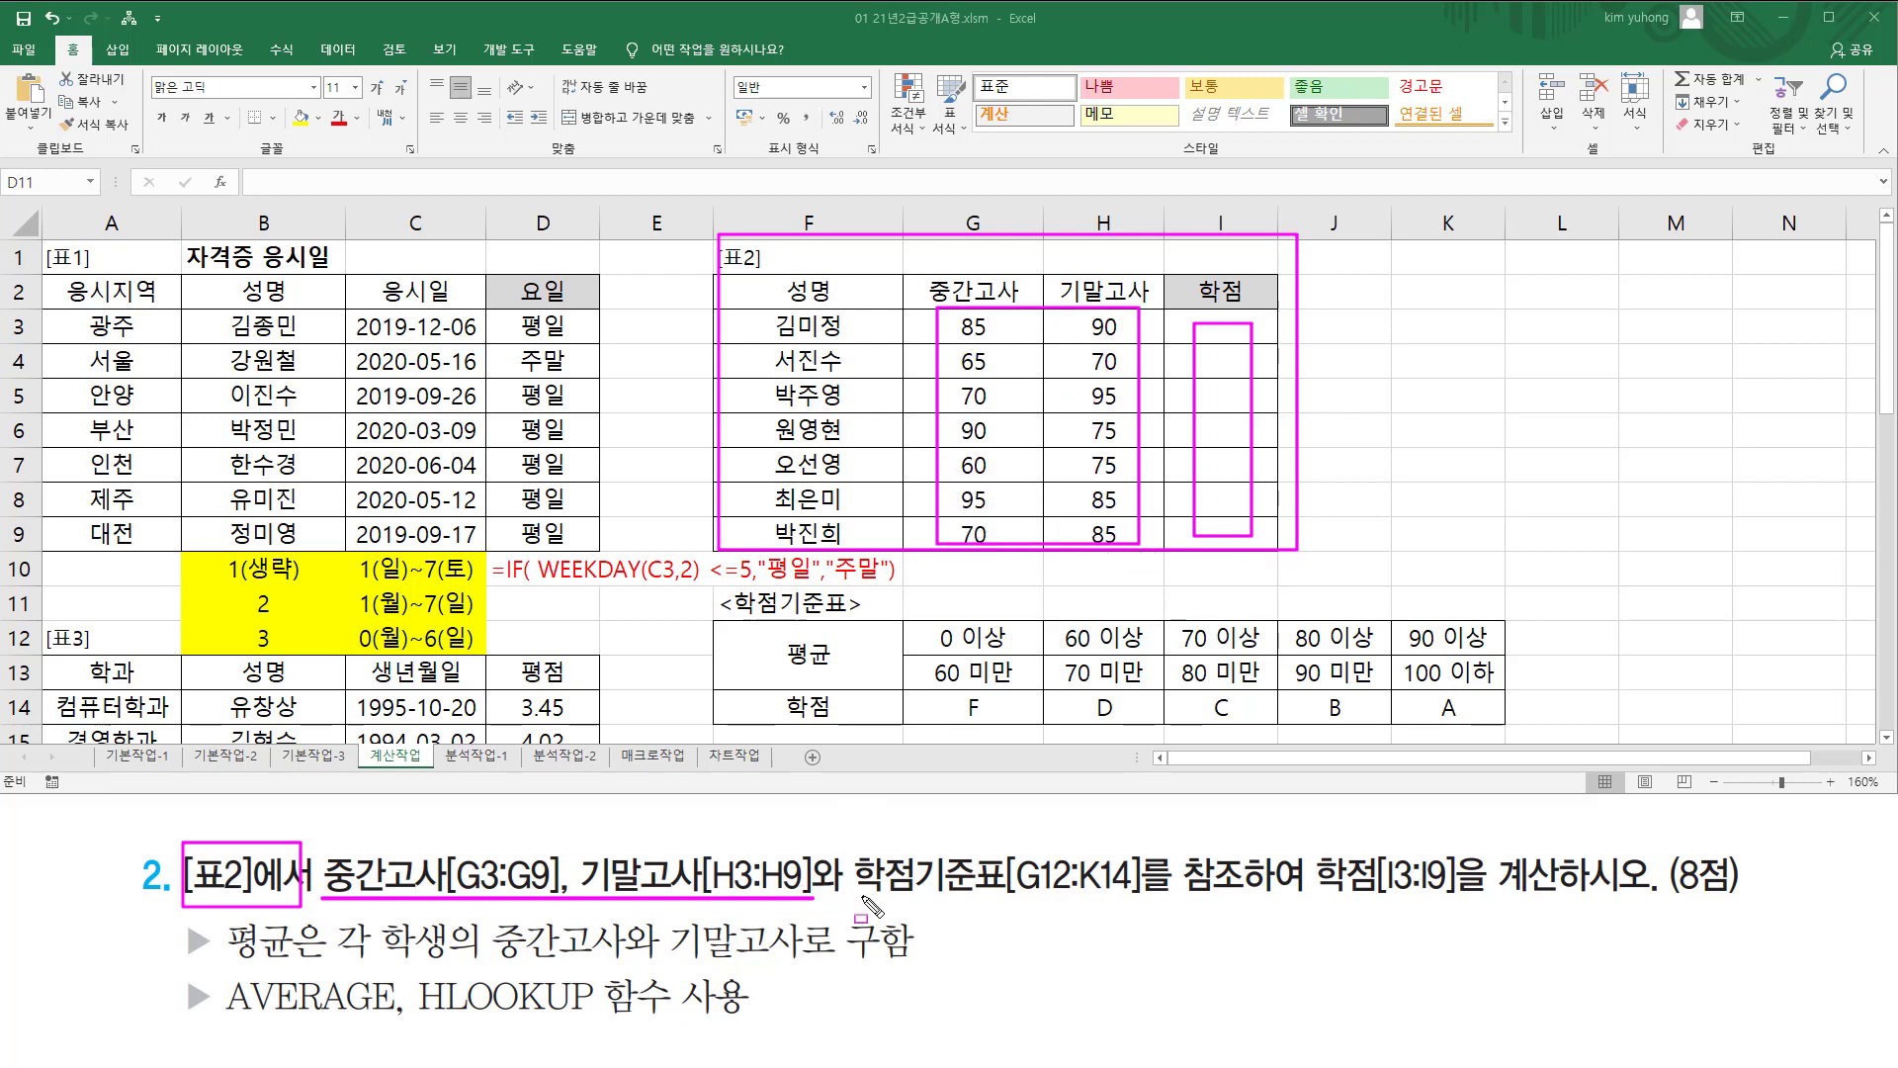
mouse_move(858, 896)
mouse_down()
mouse_move(1269, 895)
mouse_move(1335, 875)
mouse_move(1660, 908)
mouse_up()
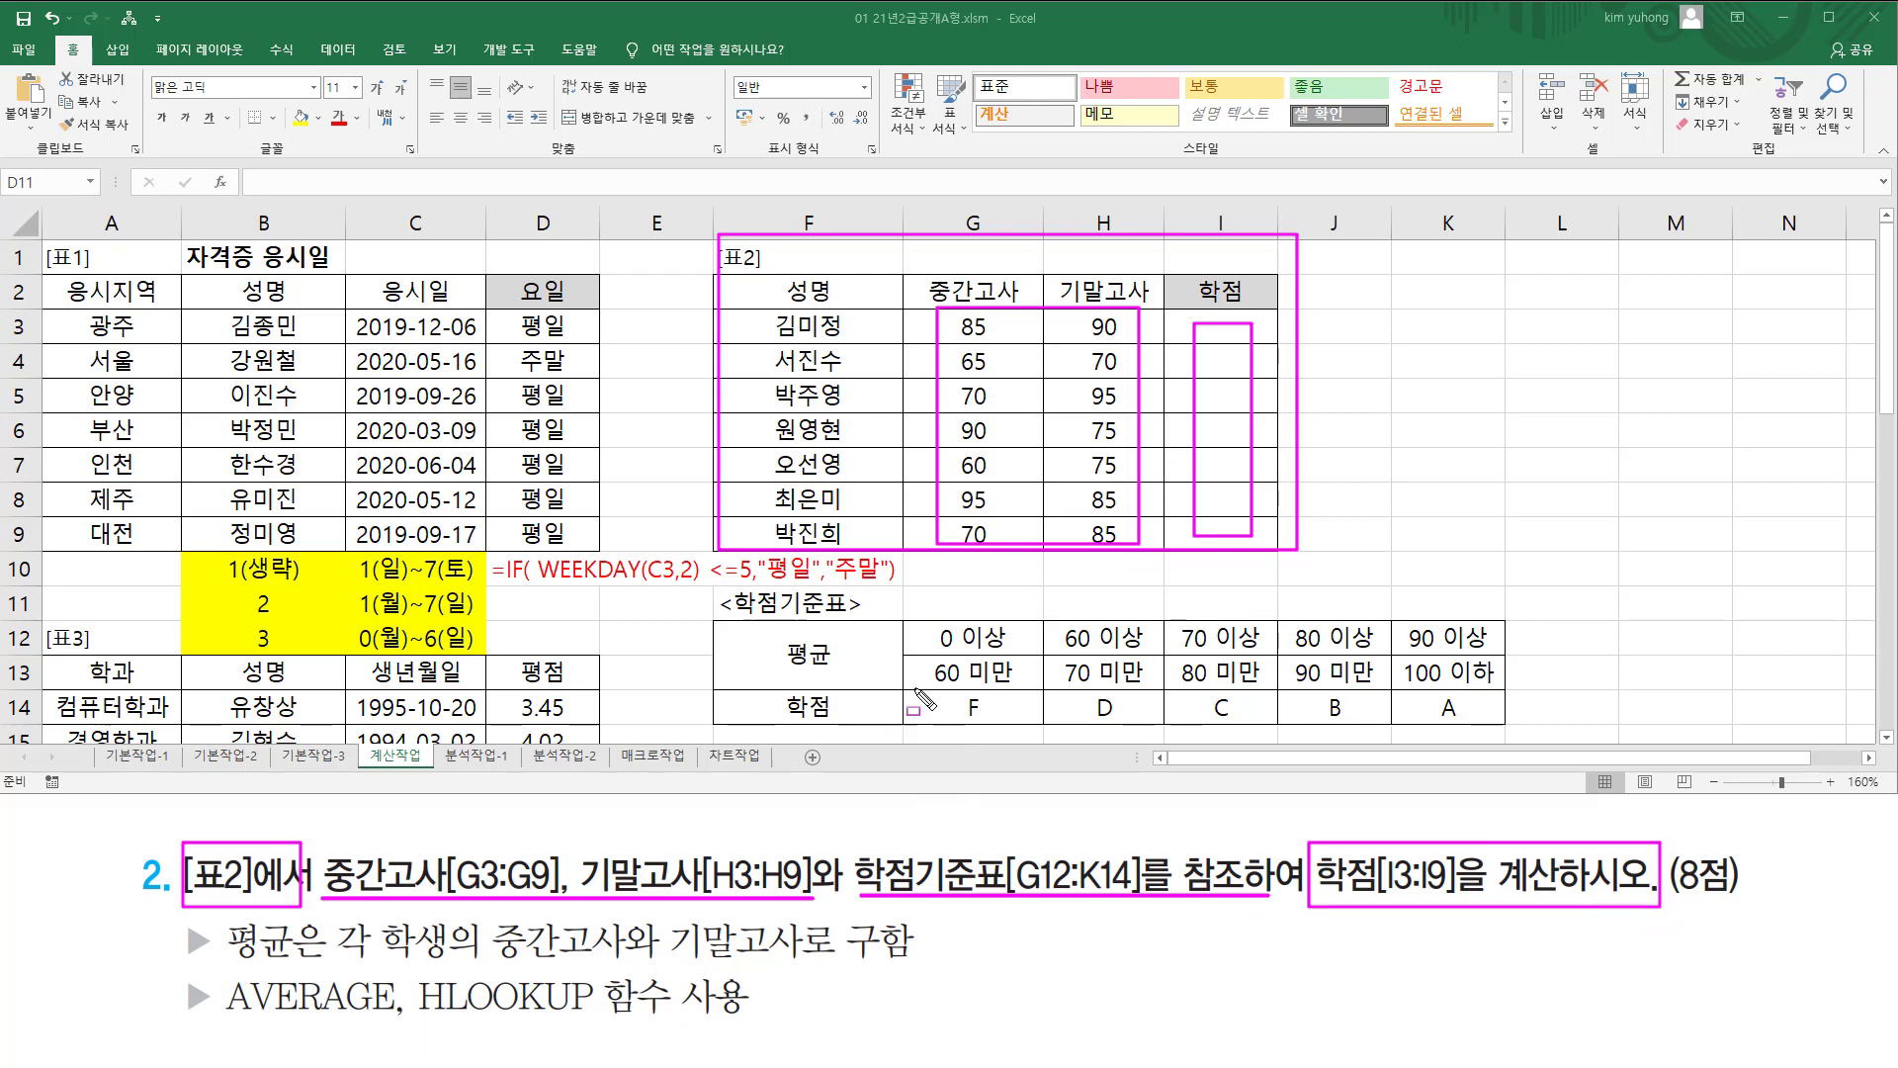
mouse_move(916, 685)
mouse_down()
mouse_move(922, 708)
mouse_move(1503, 726)
mouse_up()
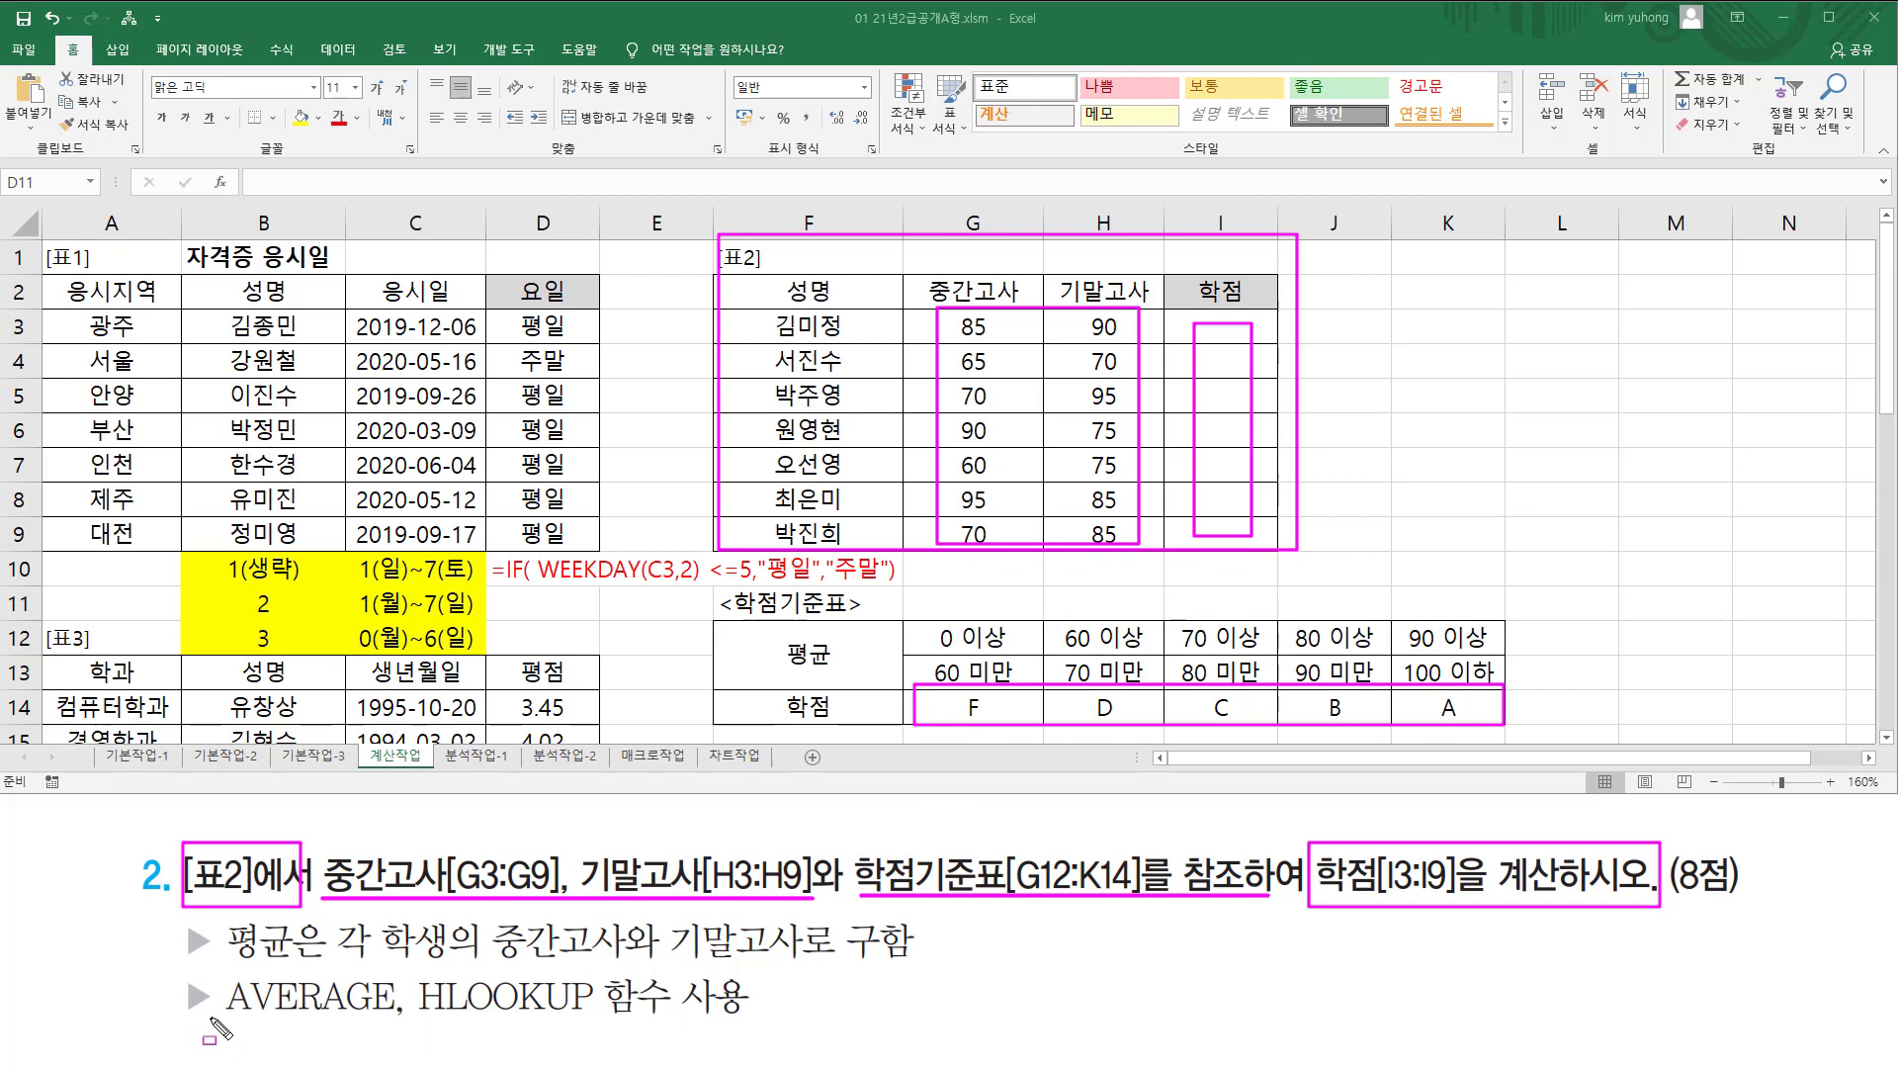
drag(210, 1017, 604, 1022)
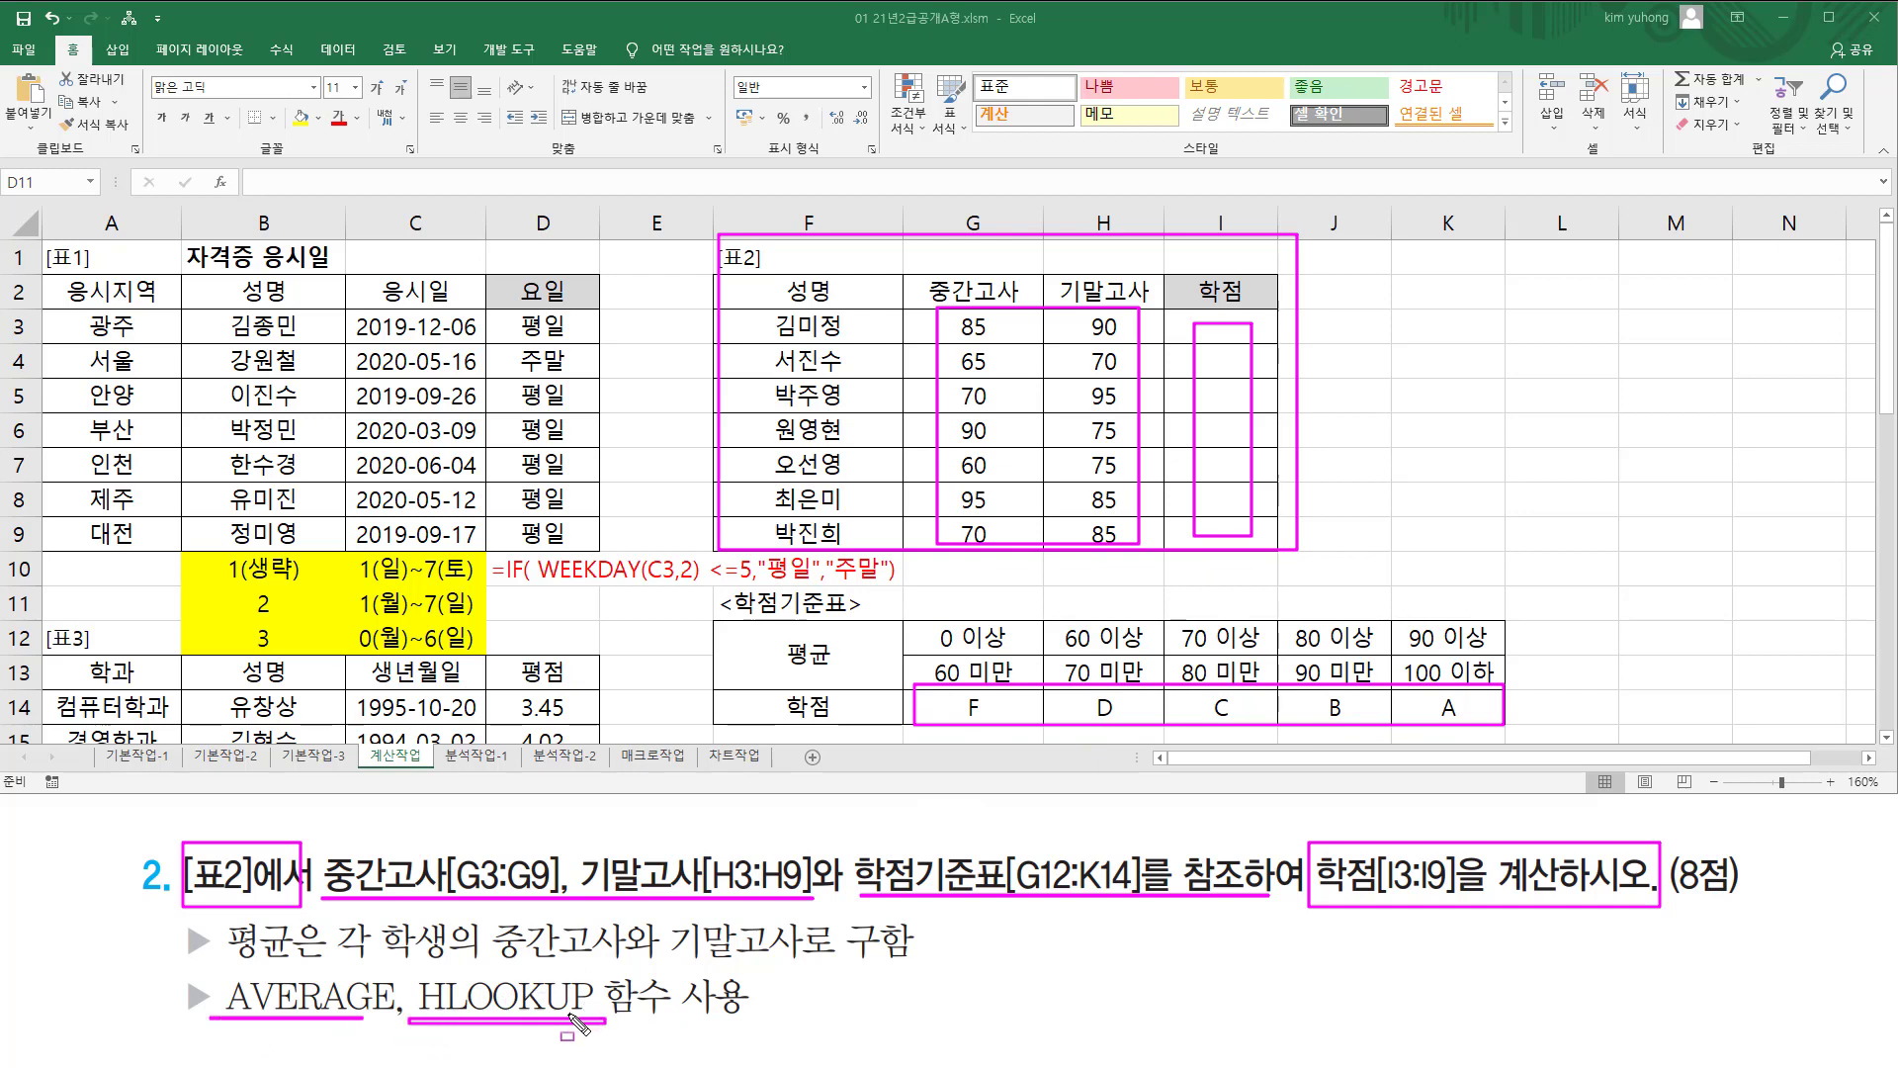
mouse_move(227, 934)
mouse_down()
mouse_move(229, 959)
mouse_move(312, 957)
mouse_move(315, 935)
mouse_up()
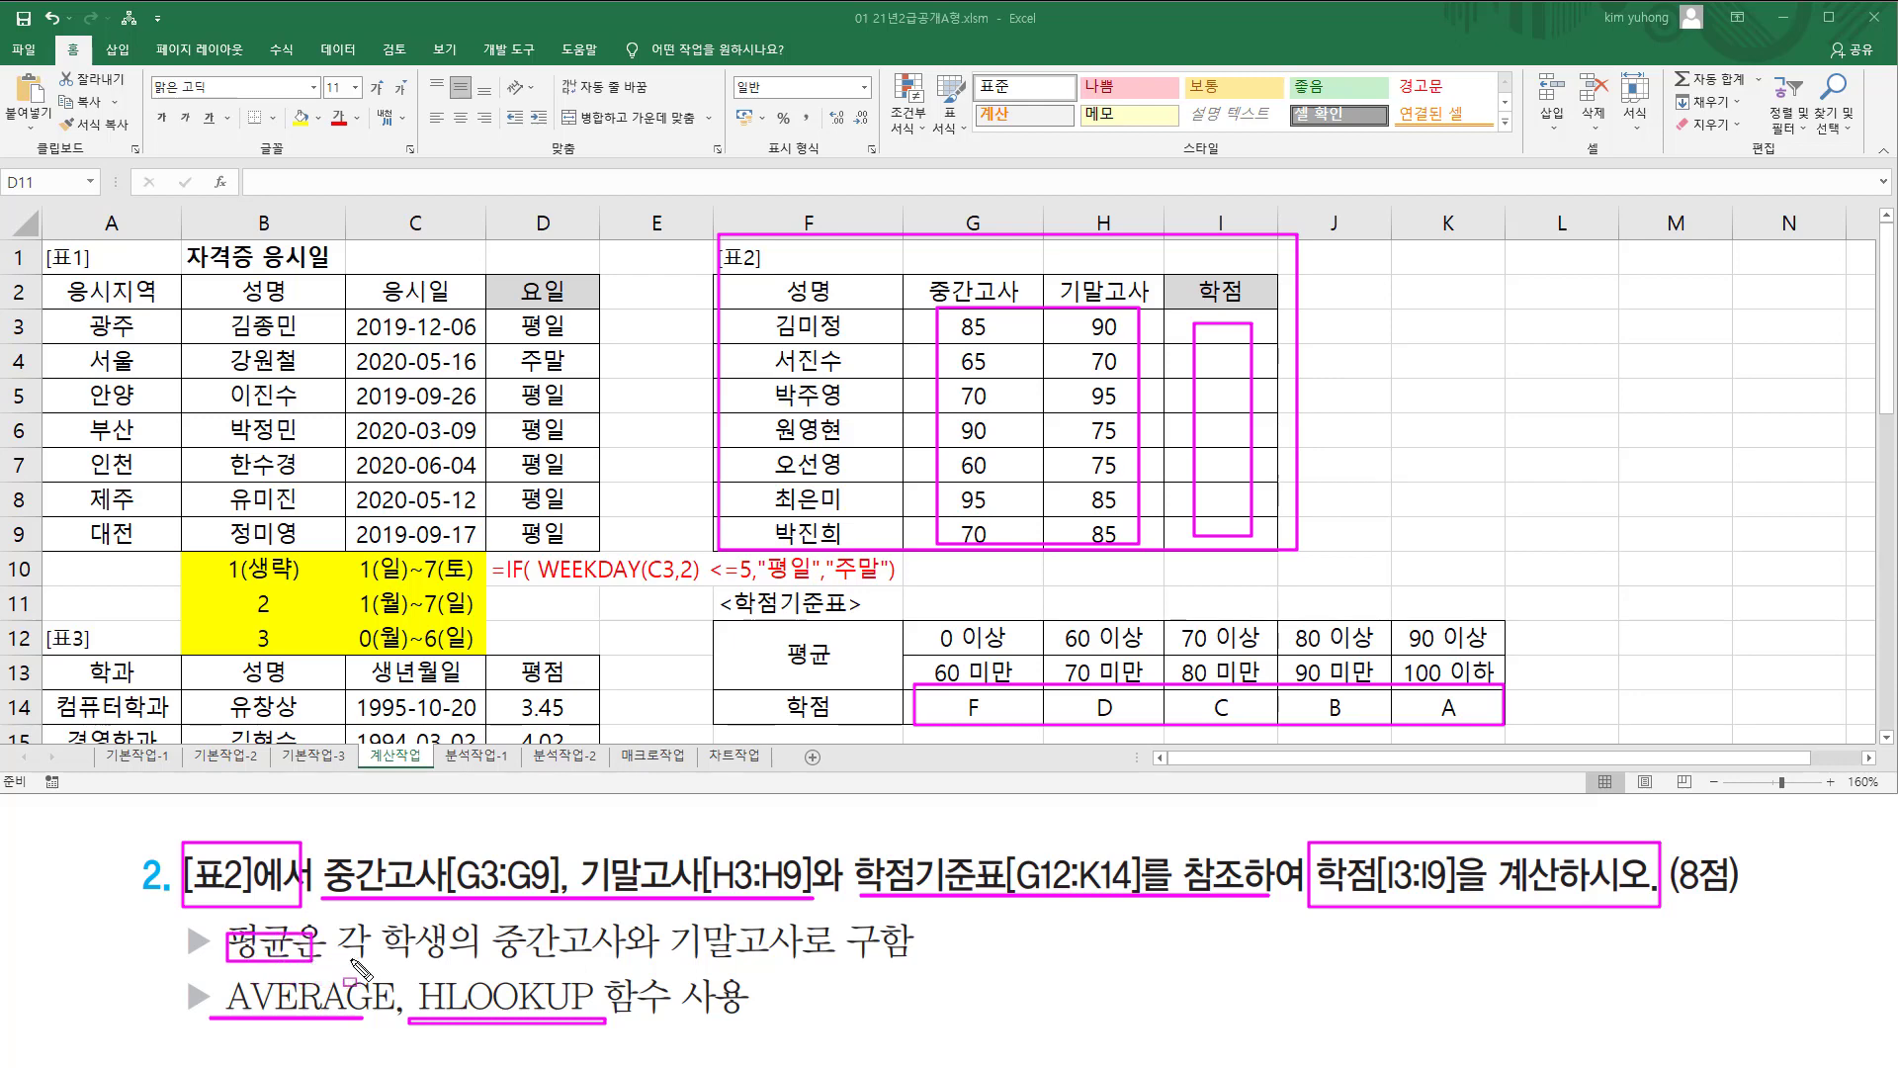
mouse_move(497, 959)
mouse_down()
mouse_move(825, 957)
mouse_move(824, 929)
mouse_up()
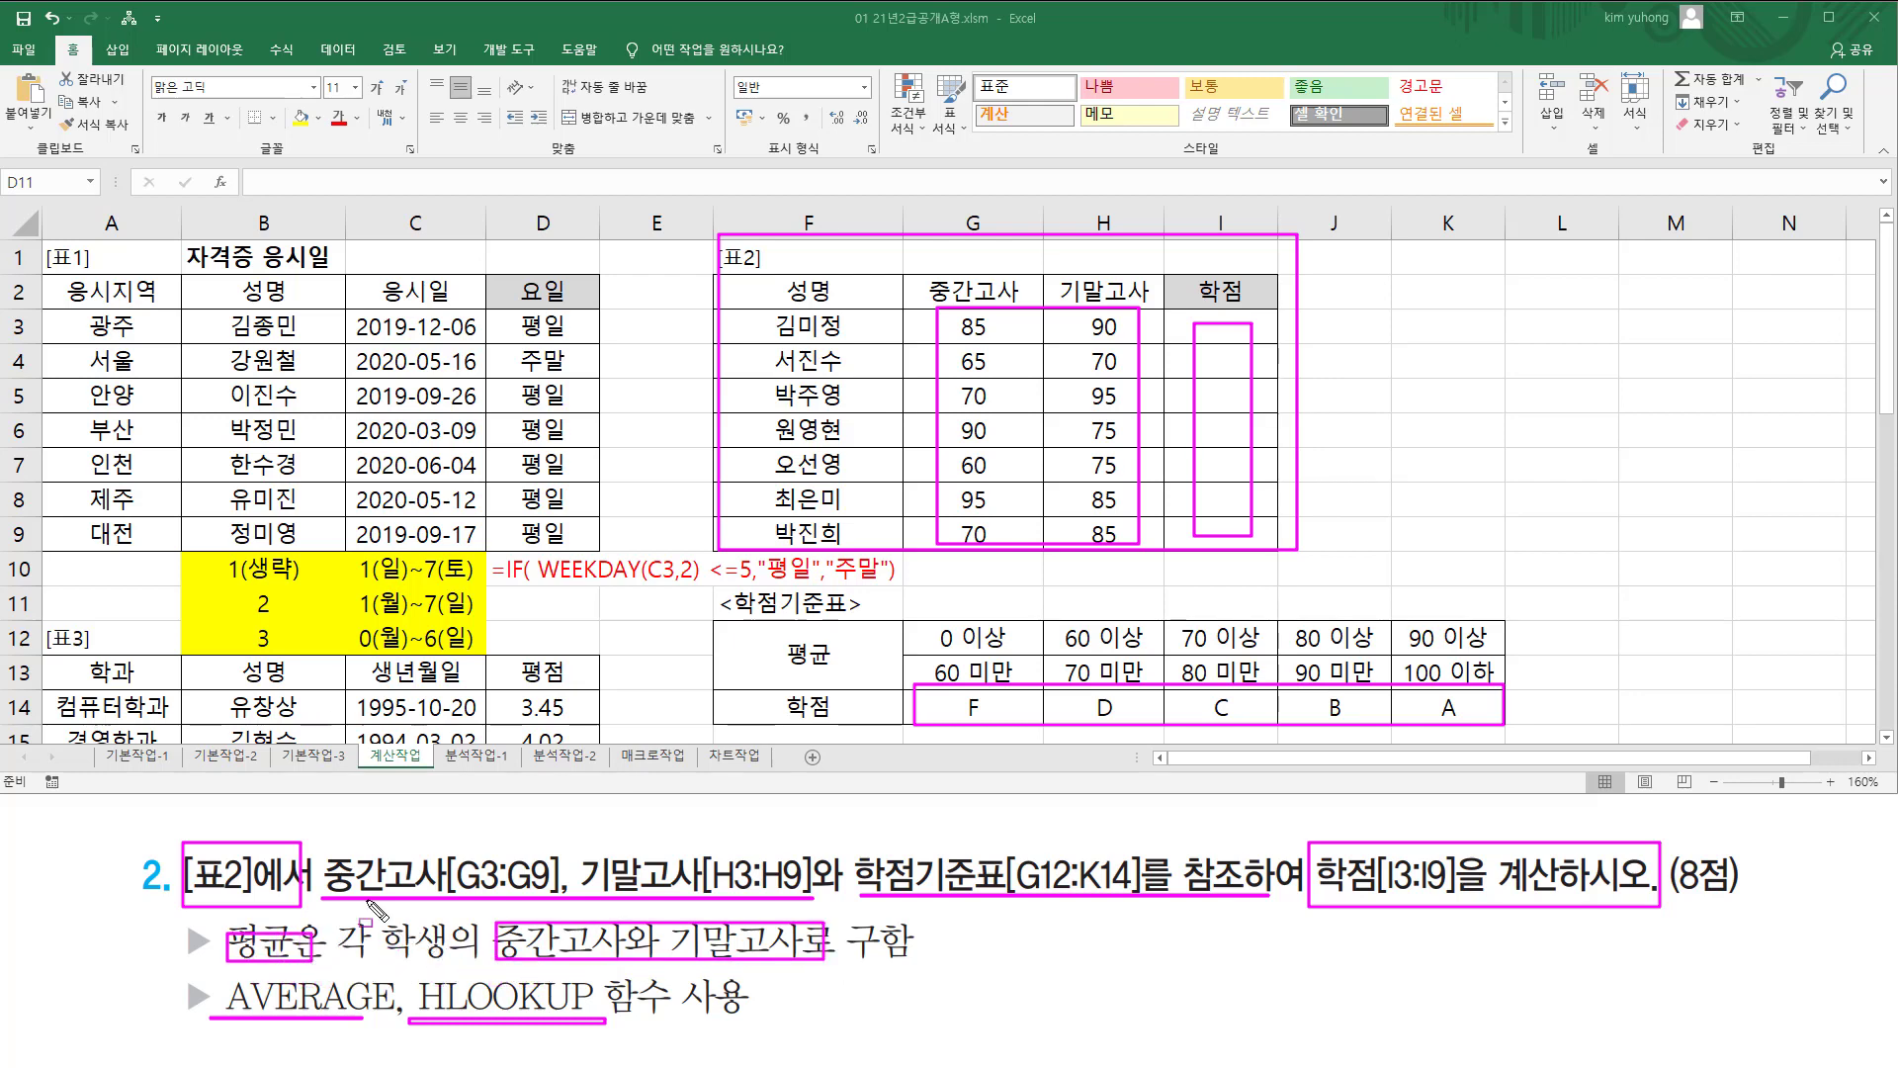
mouse_move(935, 630)
mouse_down()
mouse_move(1281, 615)
mouse_move(1186, 681)
mouse_move(1087, 682)
mouse_up()
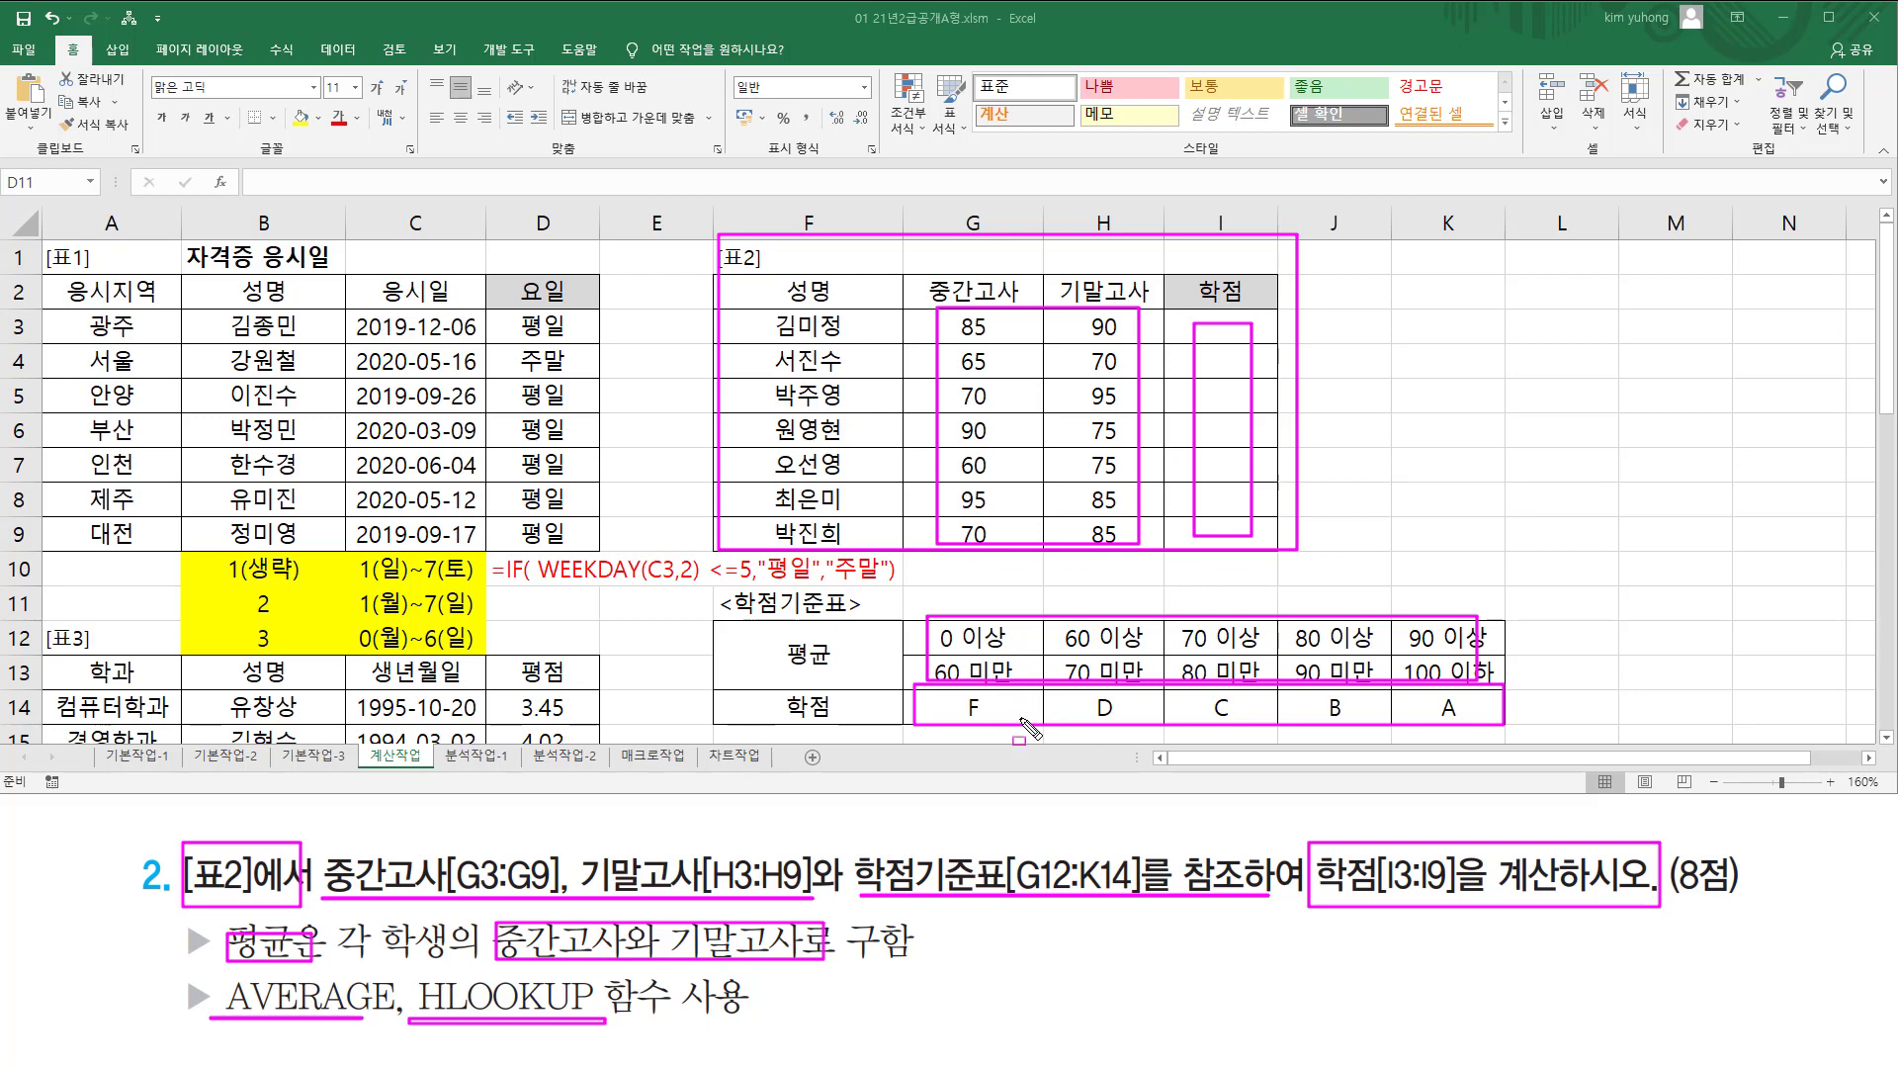
key(Escape)
Calculate the average of the two exam scores G3:H3 in I3 with AVERAGE and fill it down through I9.
click(1200, 326)
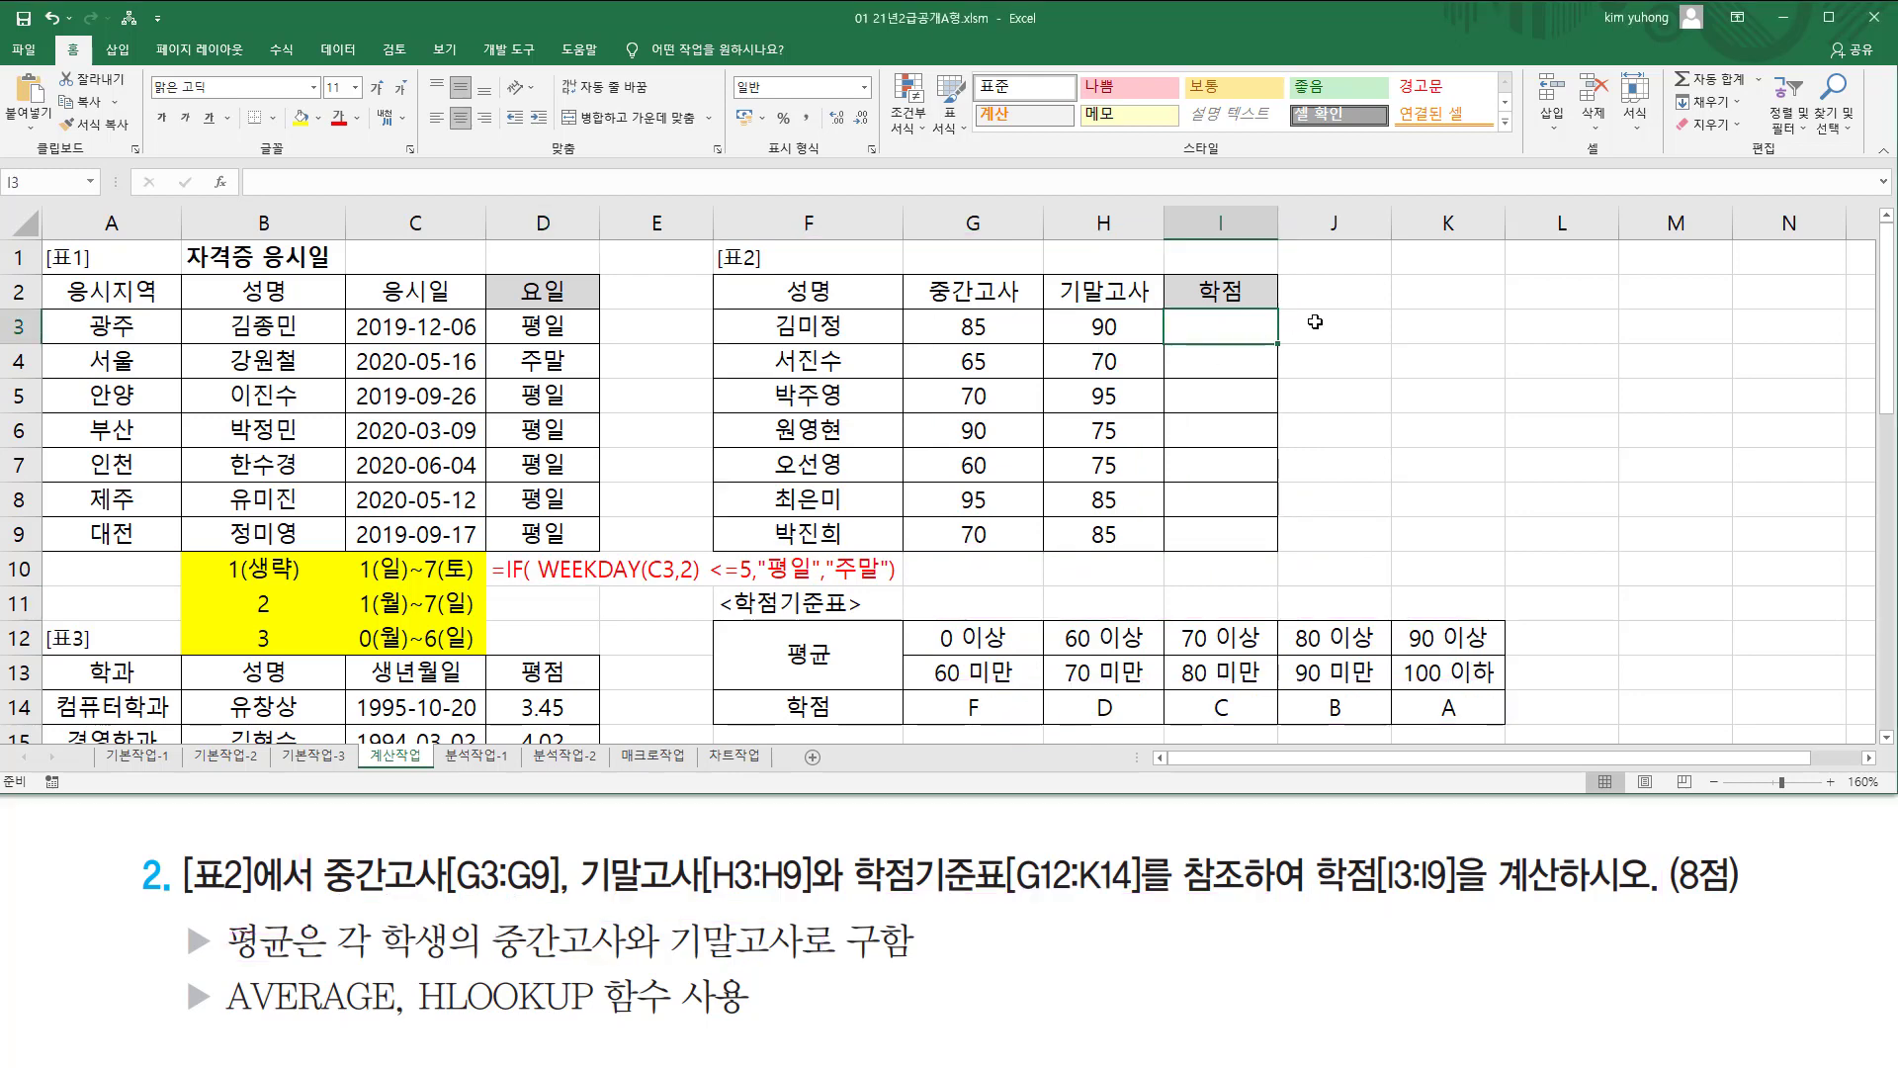
text(=)
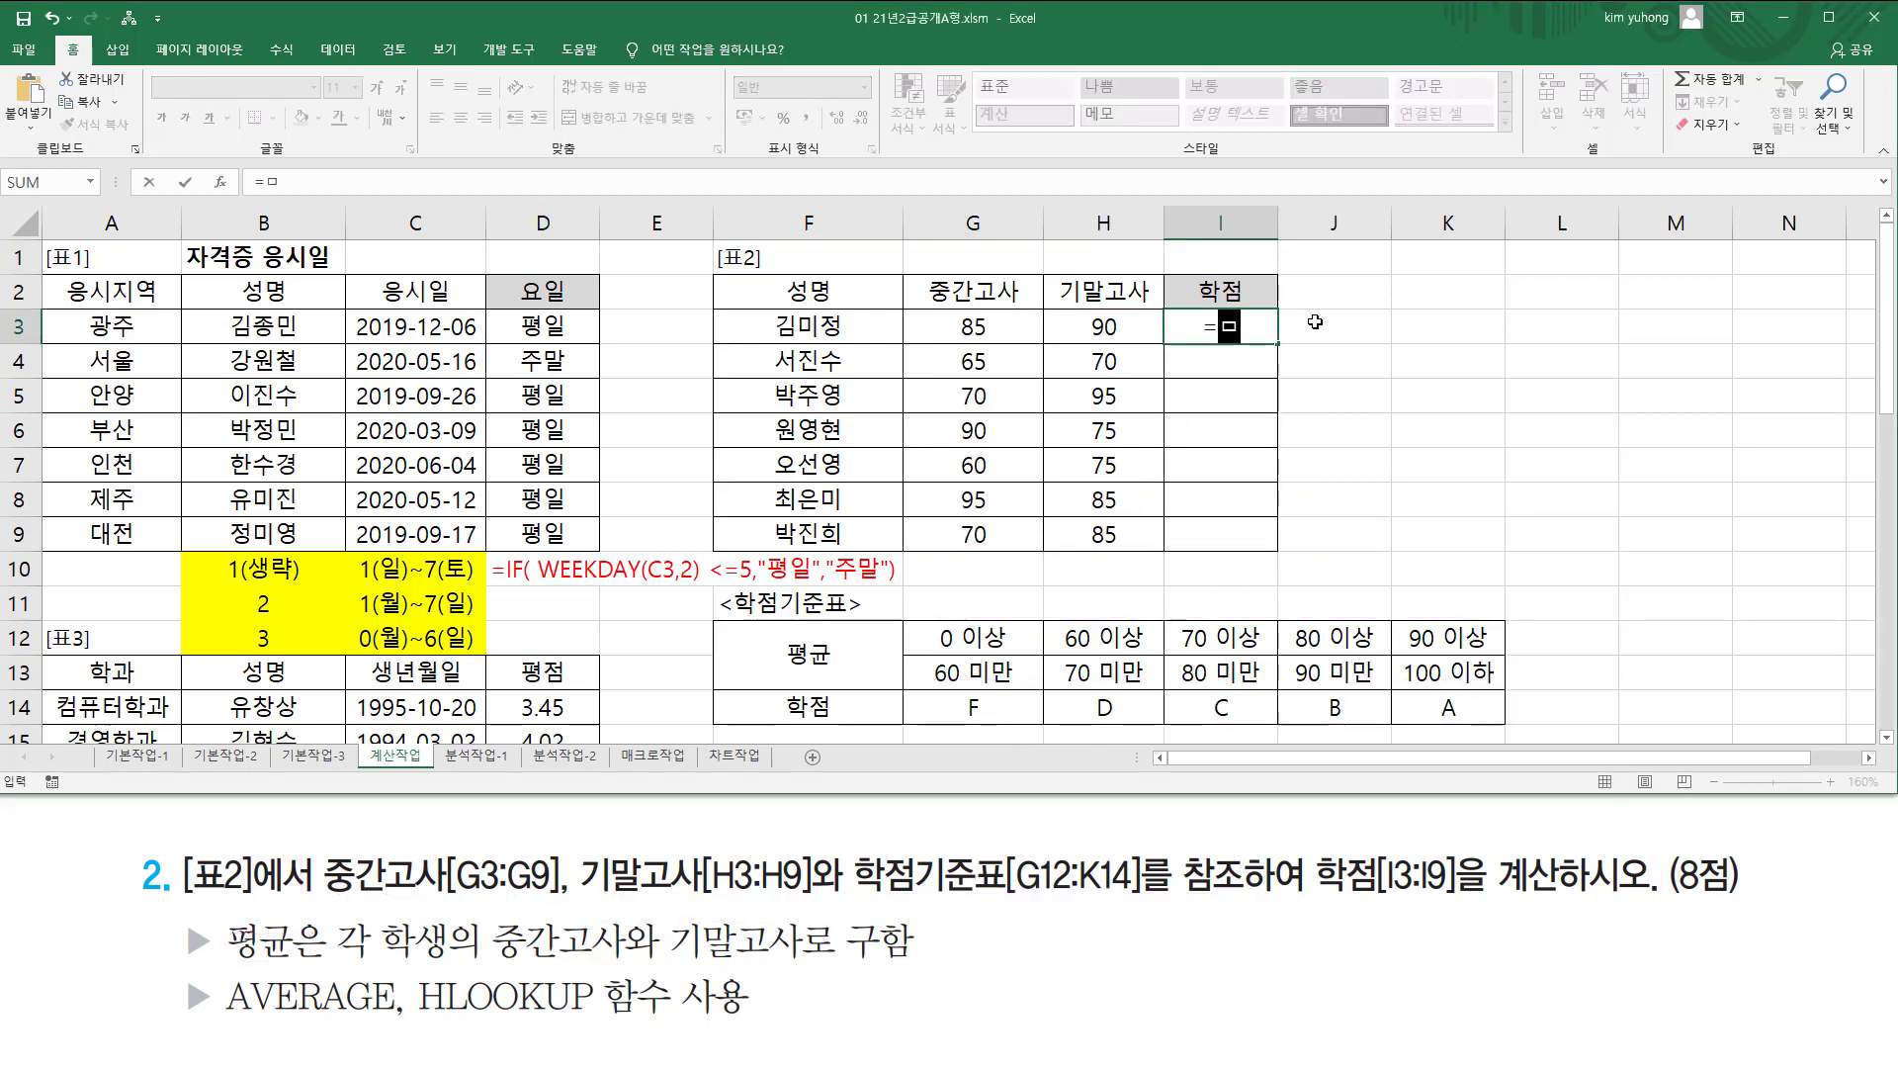
text(av)
key(Down)
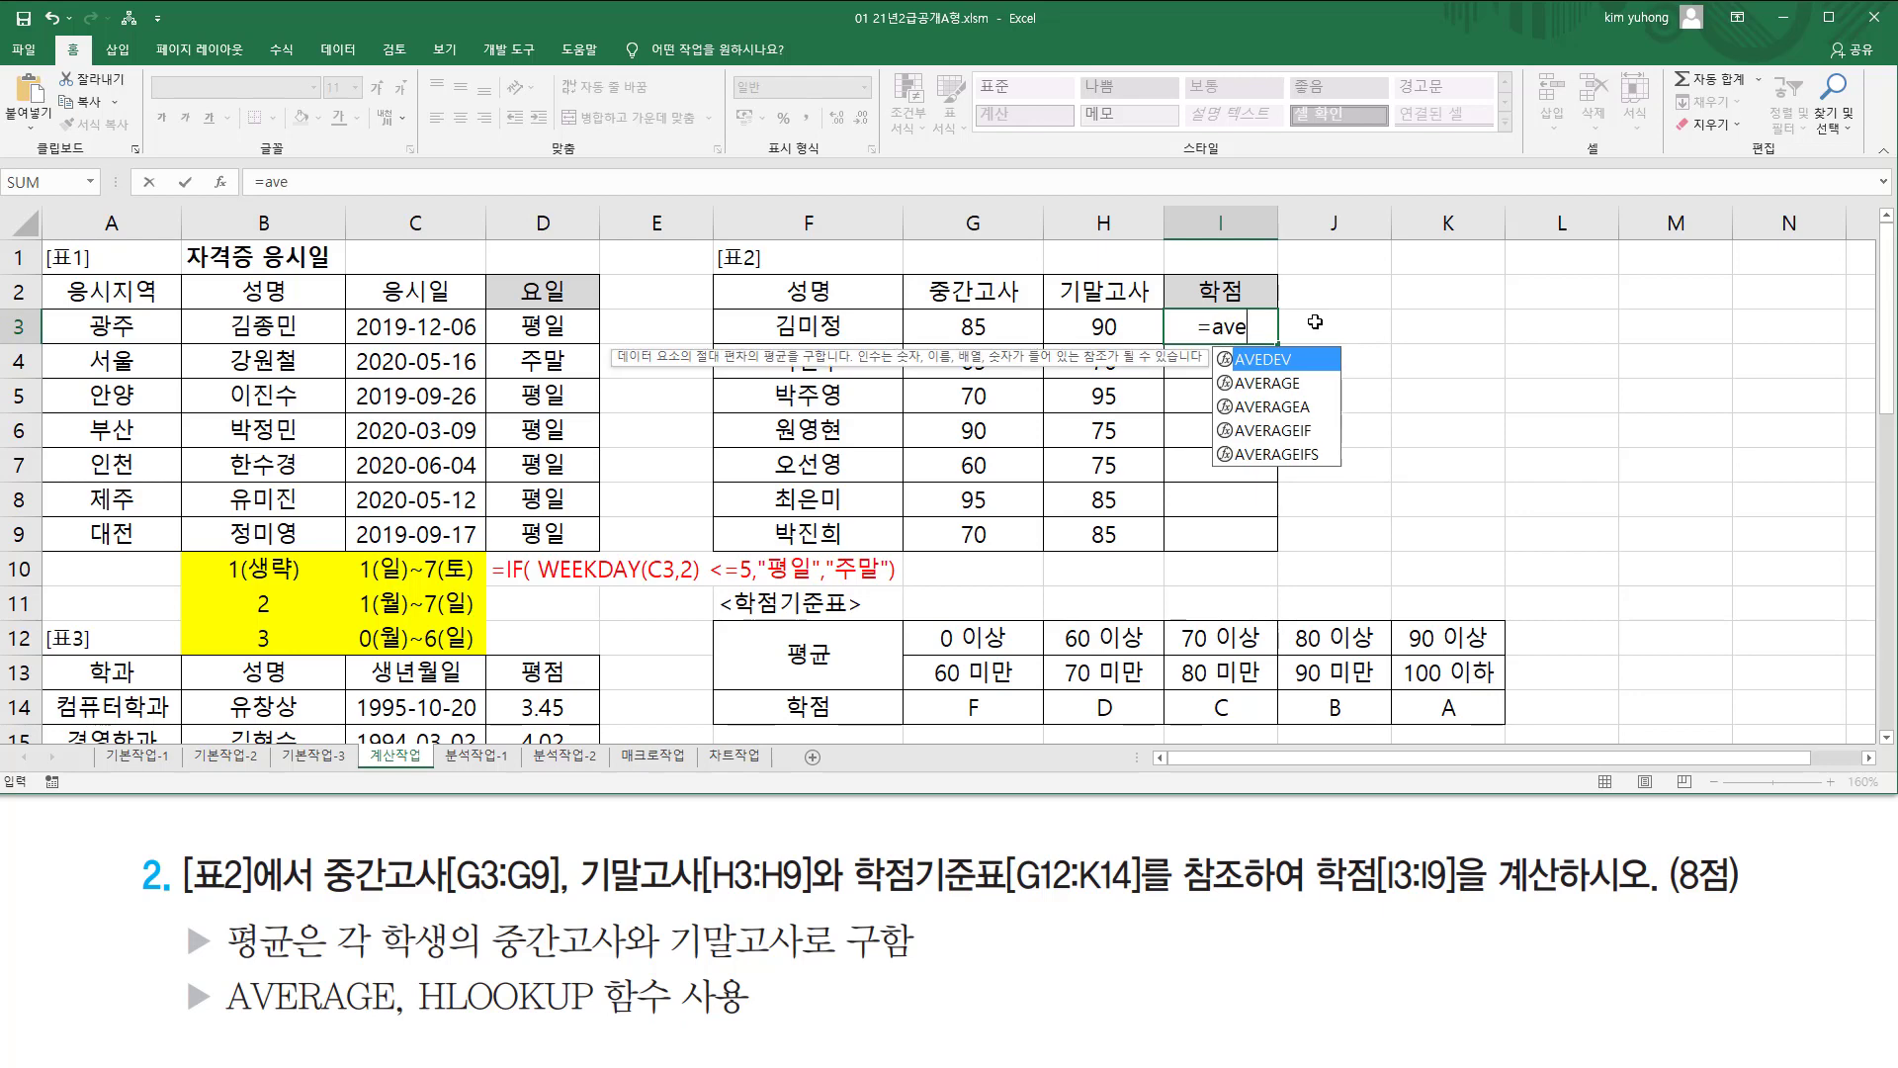
key(Tab)
key(Left)
key(Left)
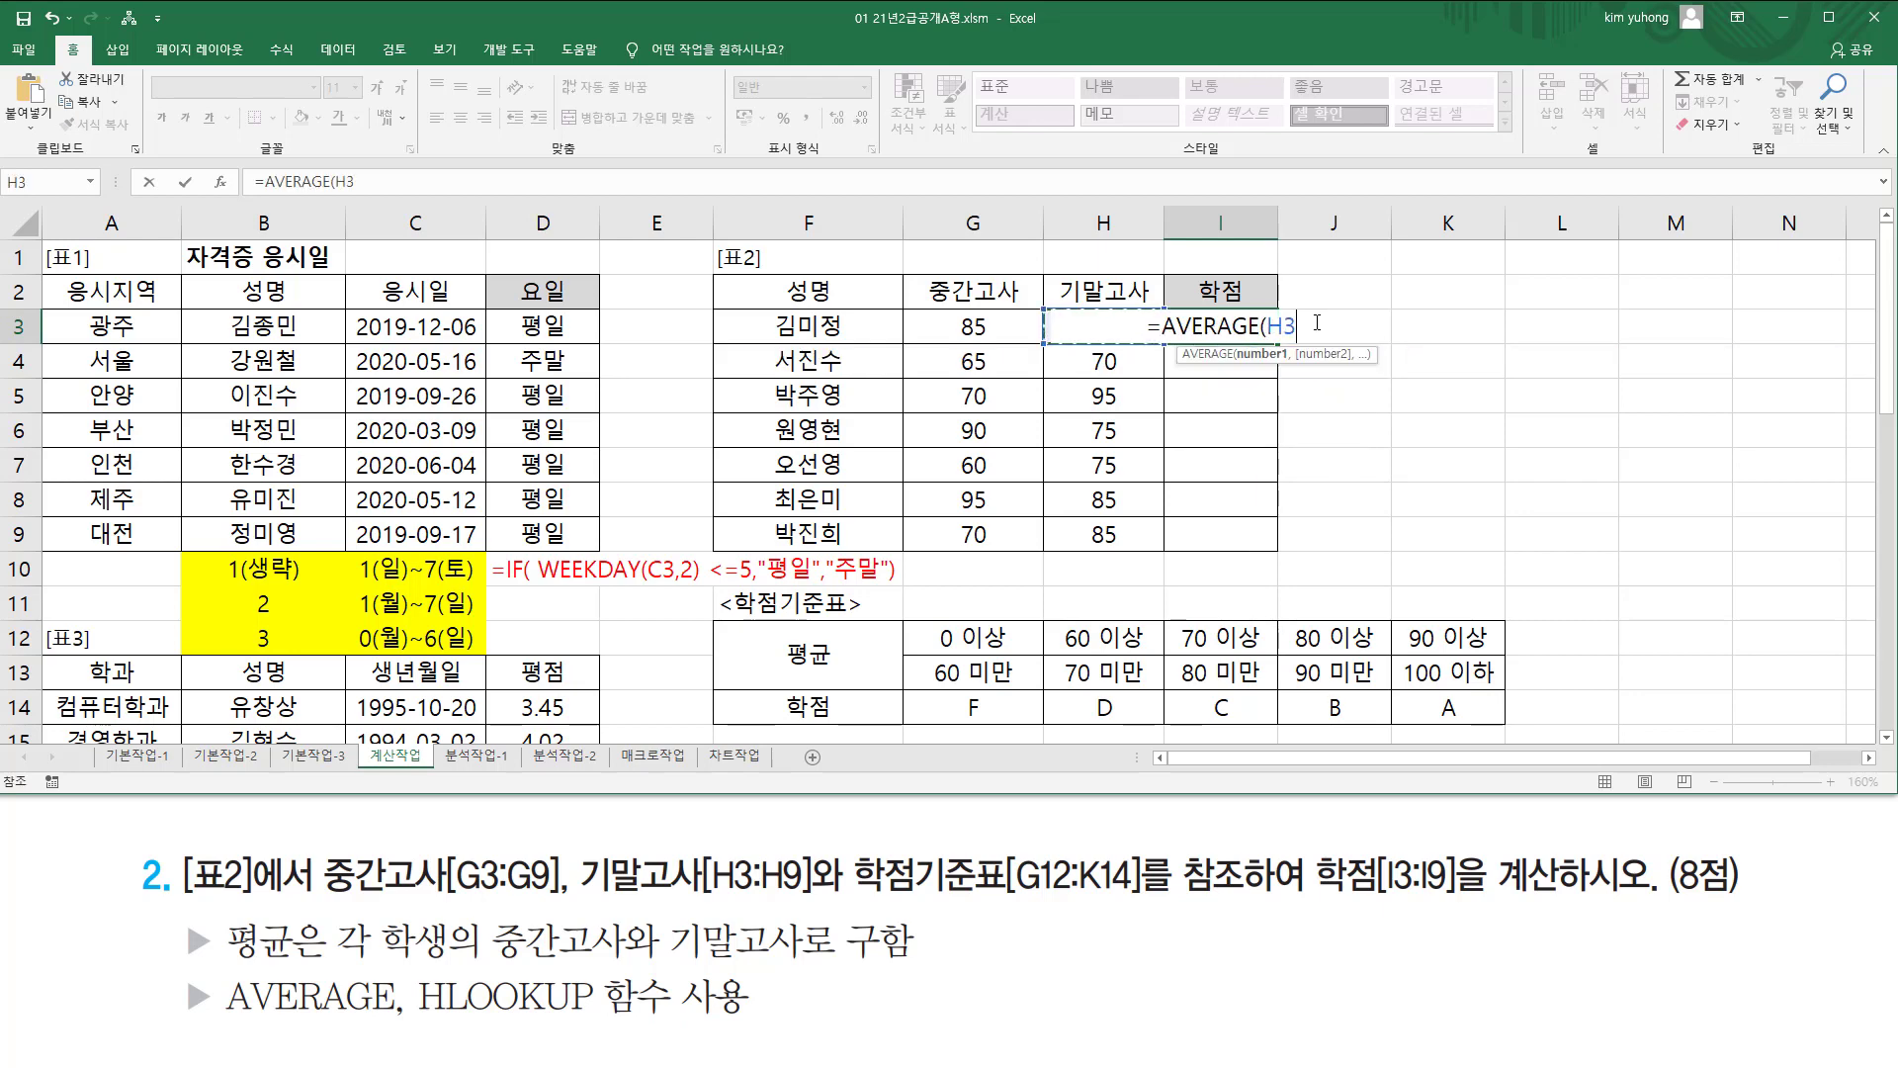
key(shift+Right)
text())
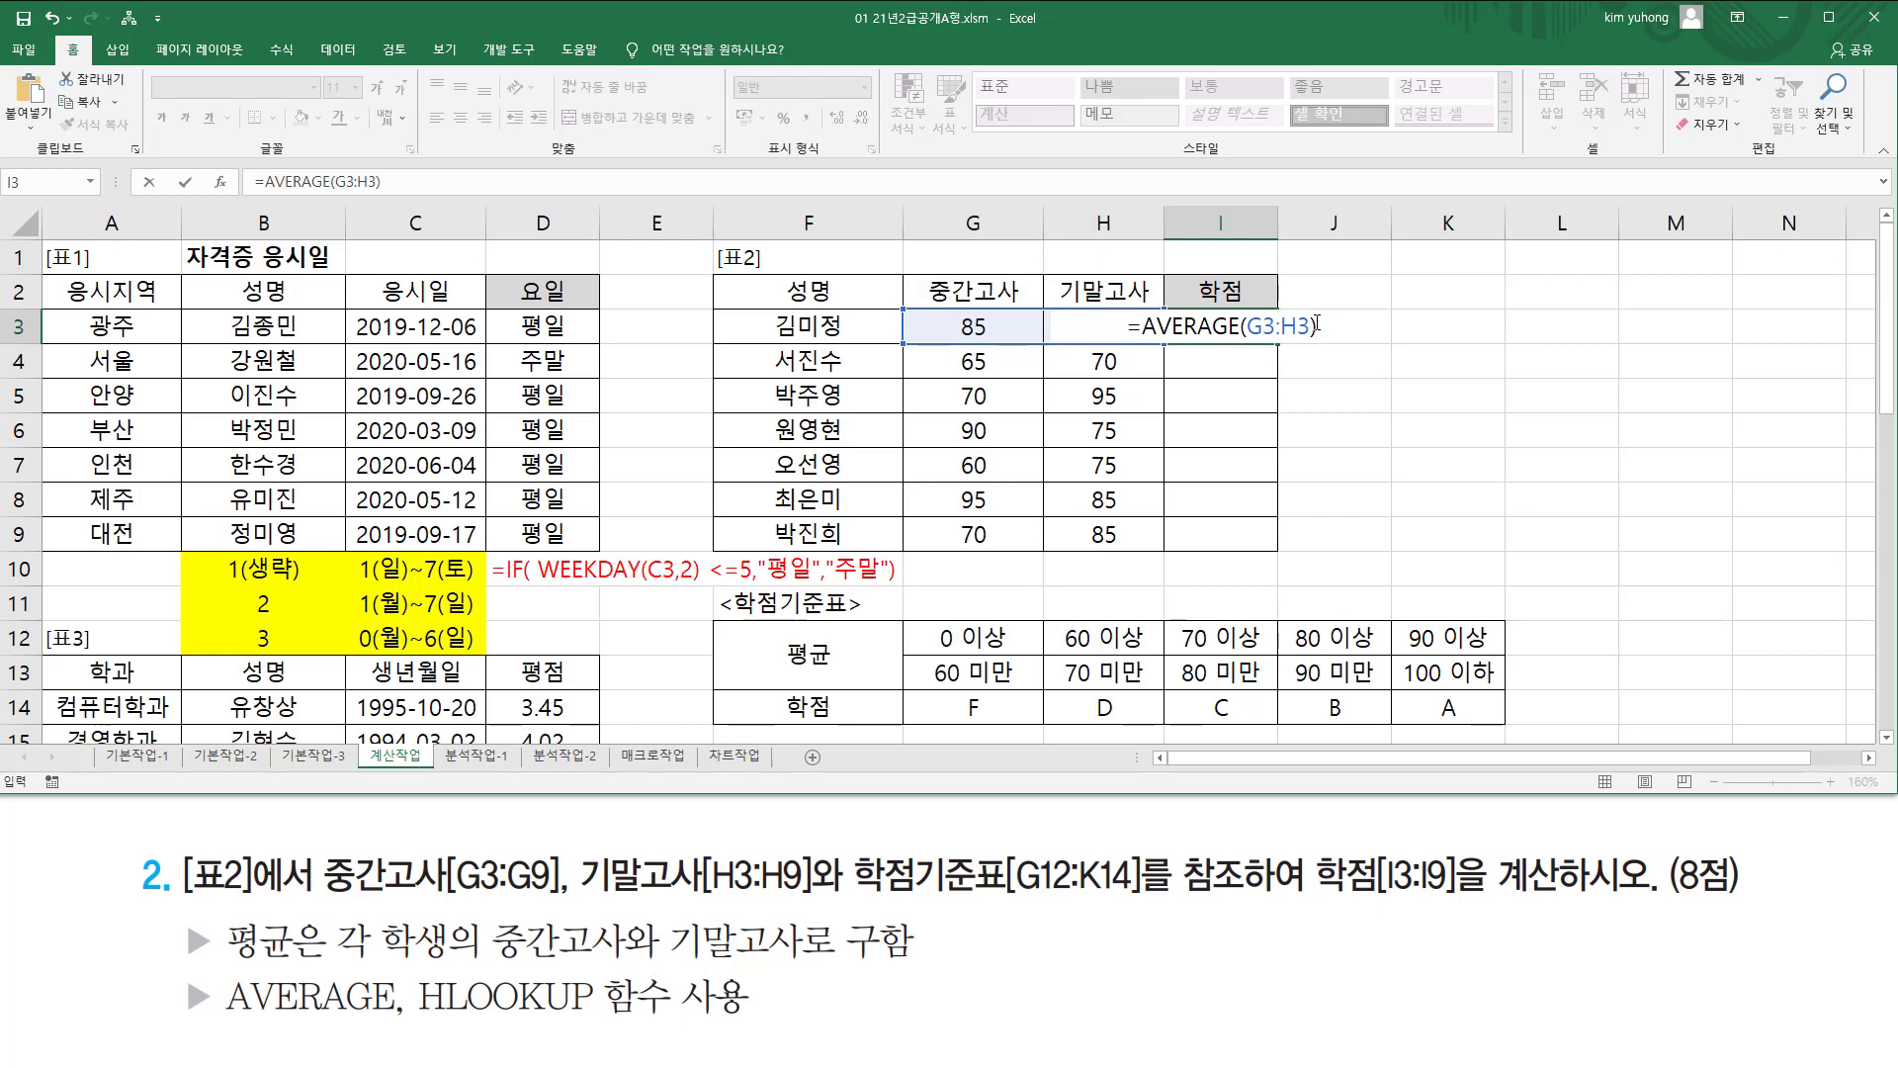
key(Return)
click(1219, 327)
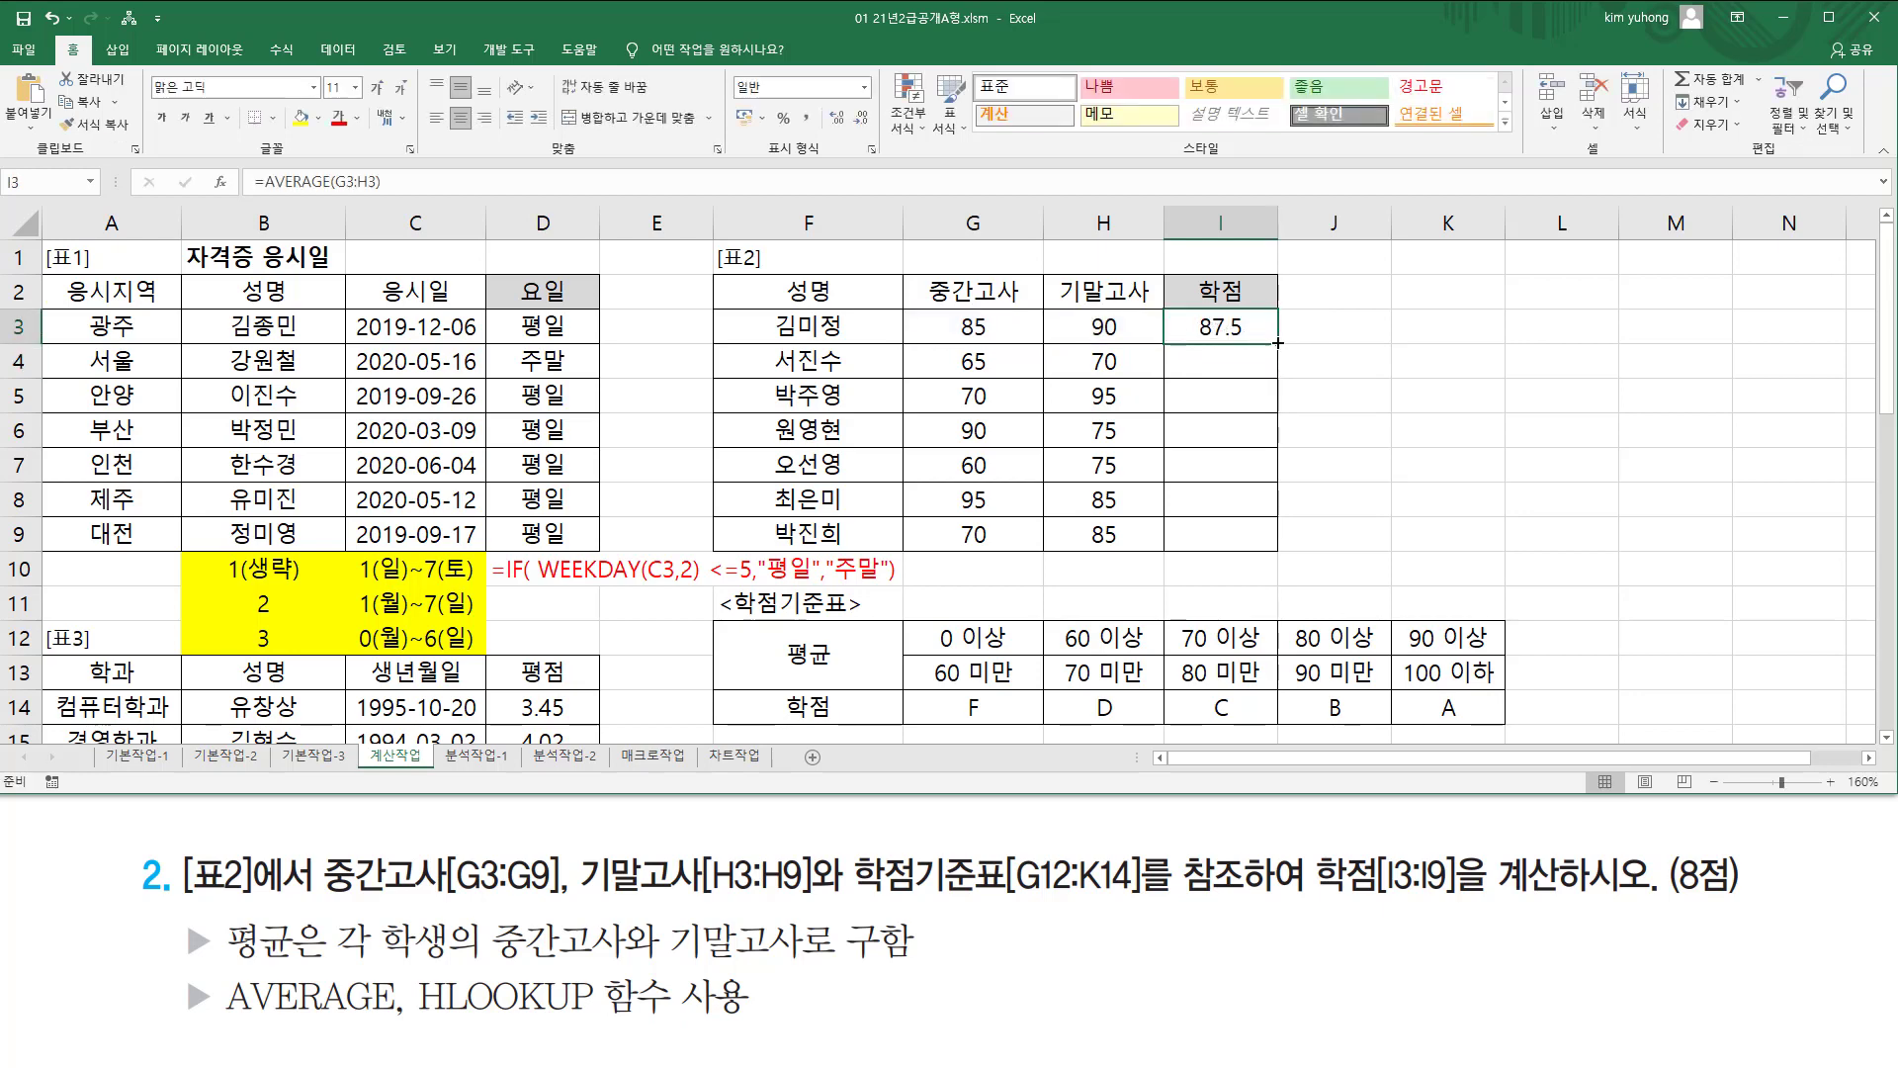
drag(1278, 343, 1278, 542)
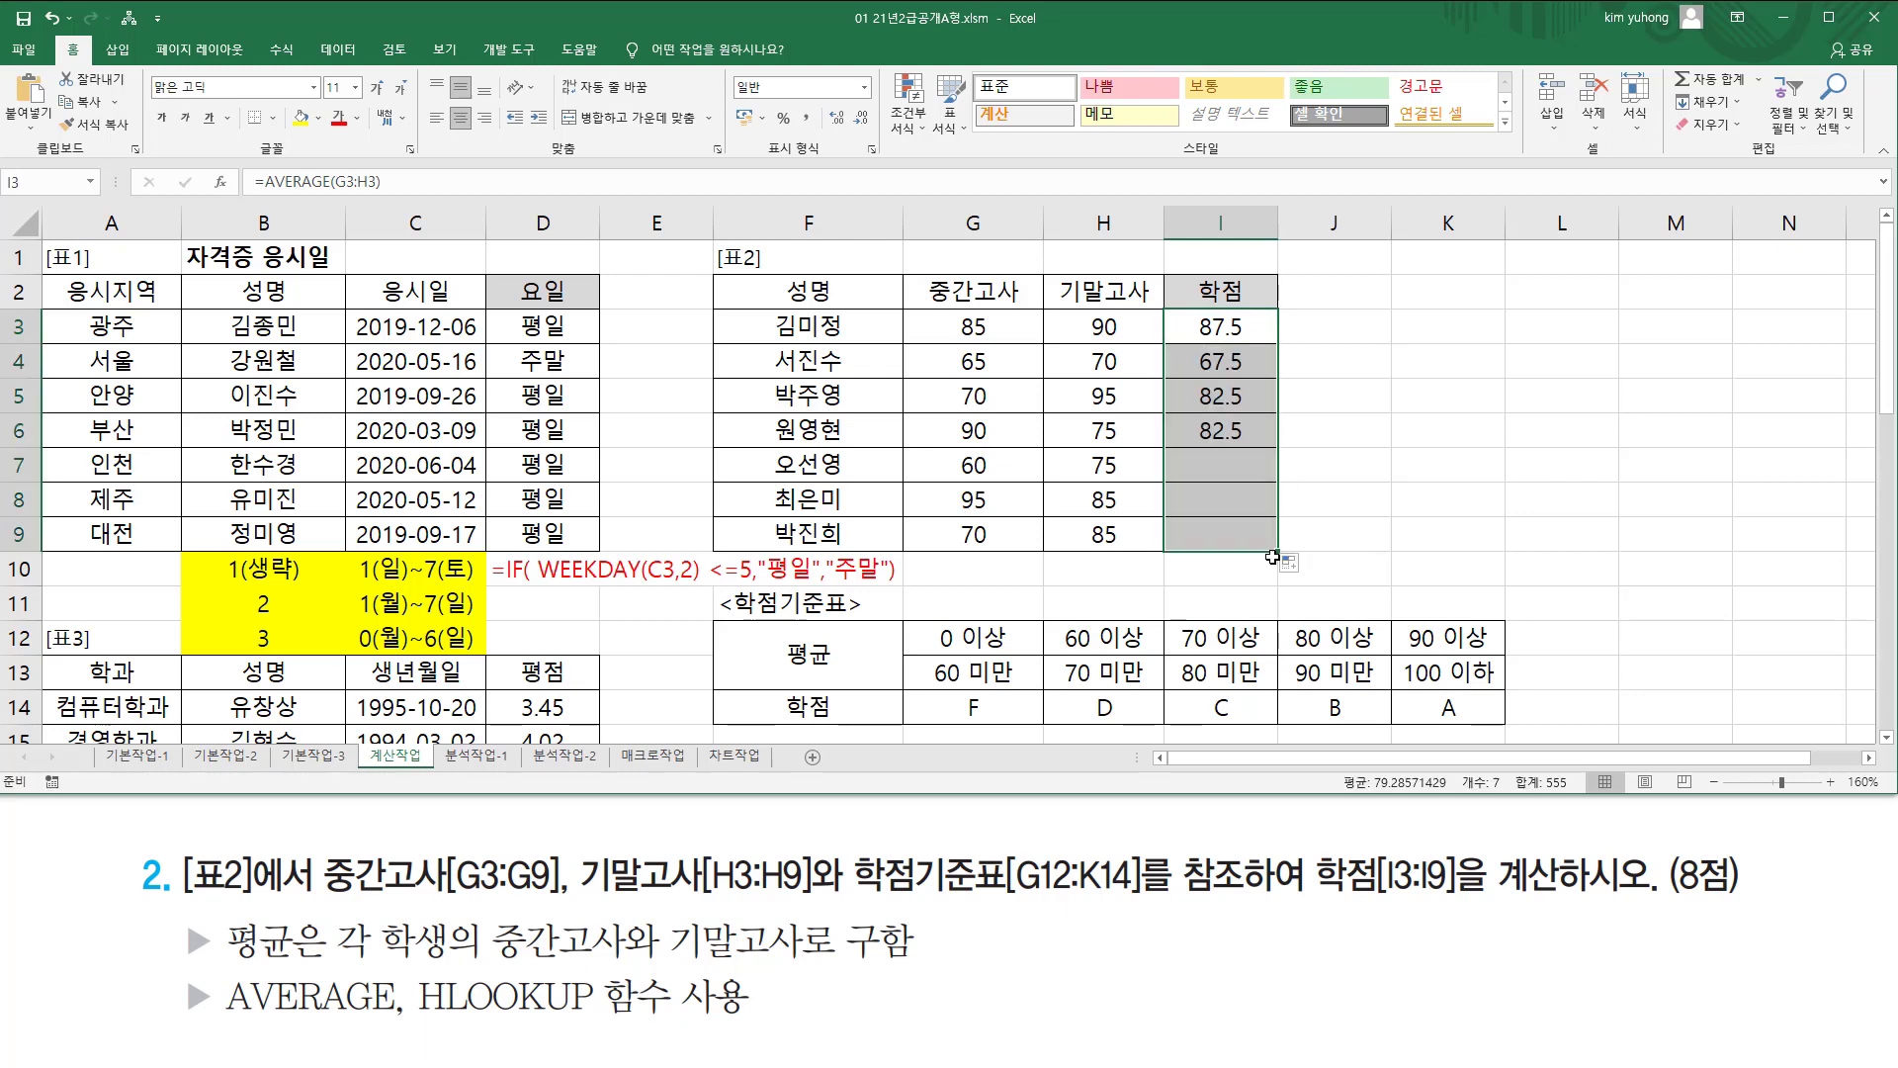
Wrap the AVERAGE formula in I3 in an HLOOKUP function, using AVERAGE(G3:H3) as the lookup value.
double_click(1212, 333)
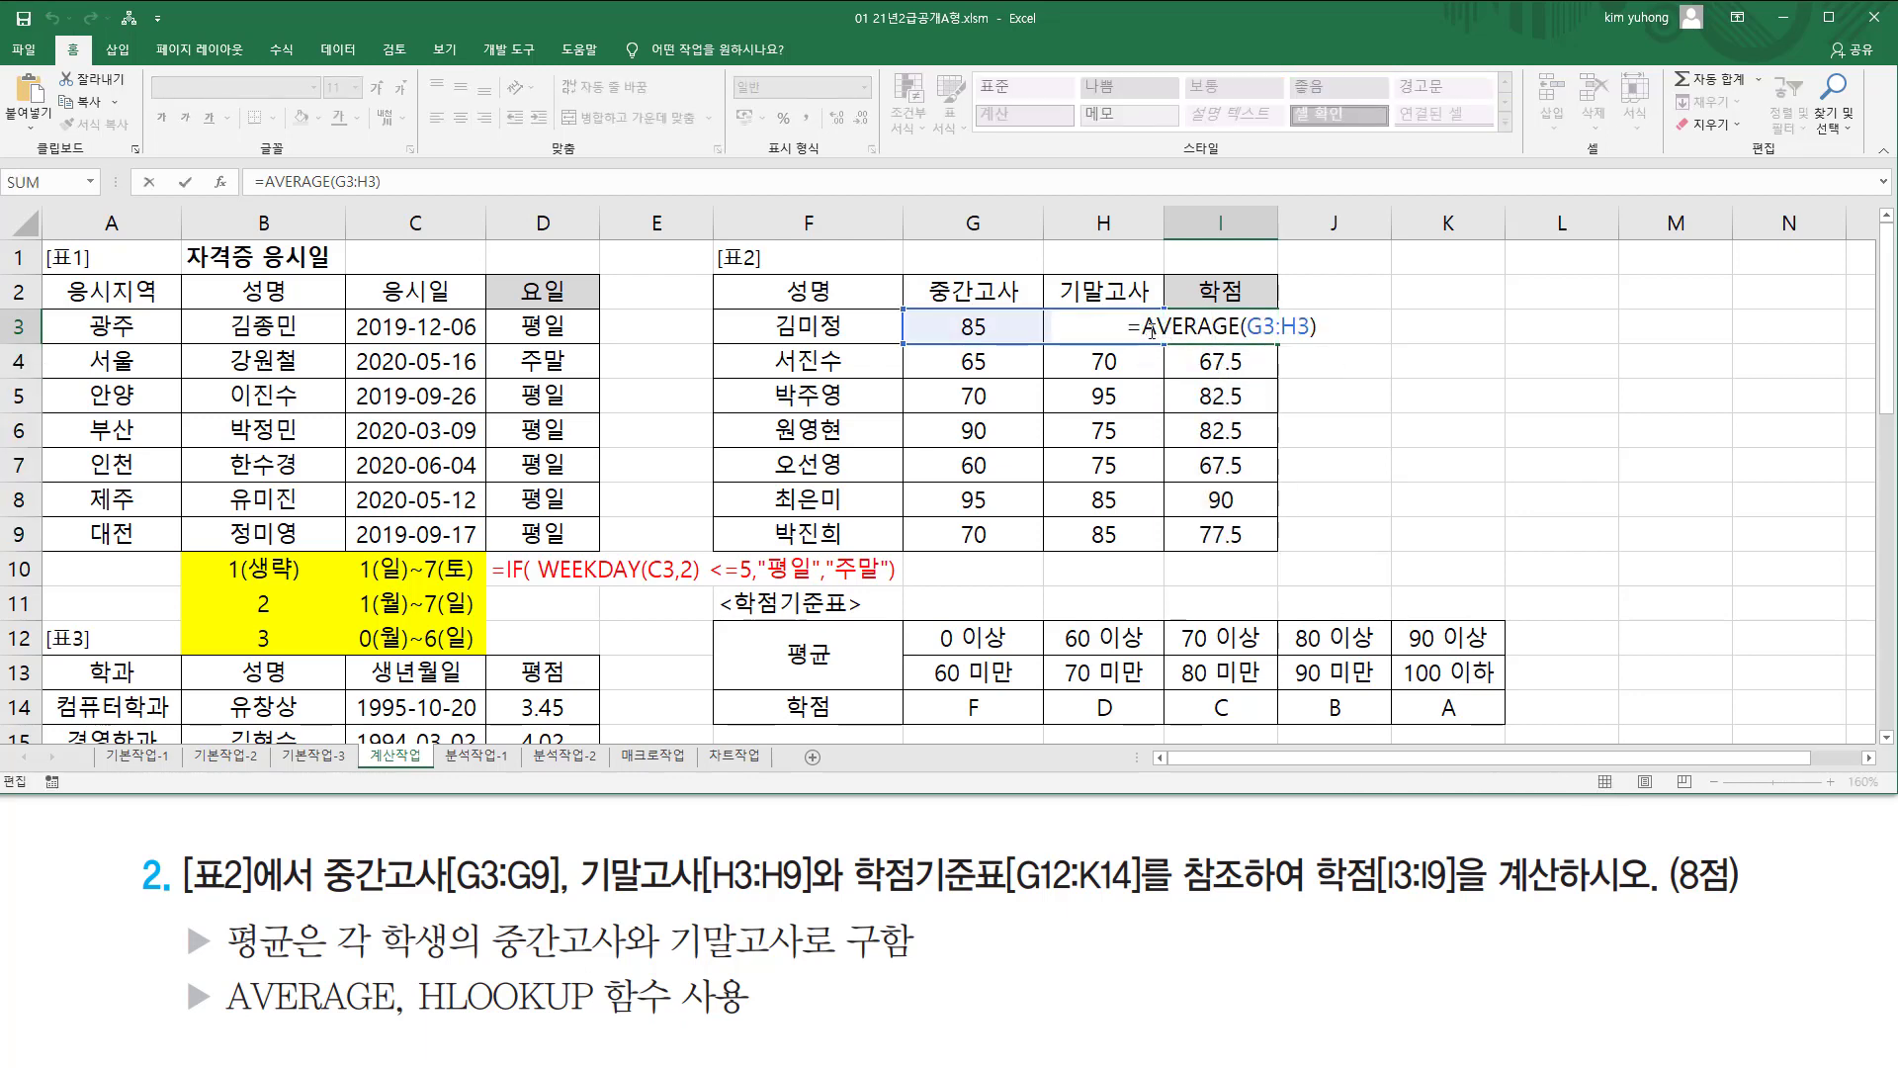
click(1147, 328)
mouse_move(907, 623)
mouse_down()
mouse_move(1254, 736)
mouse_move(1505, 729)
mouse_up()
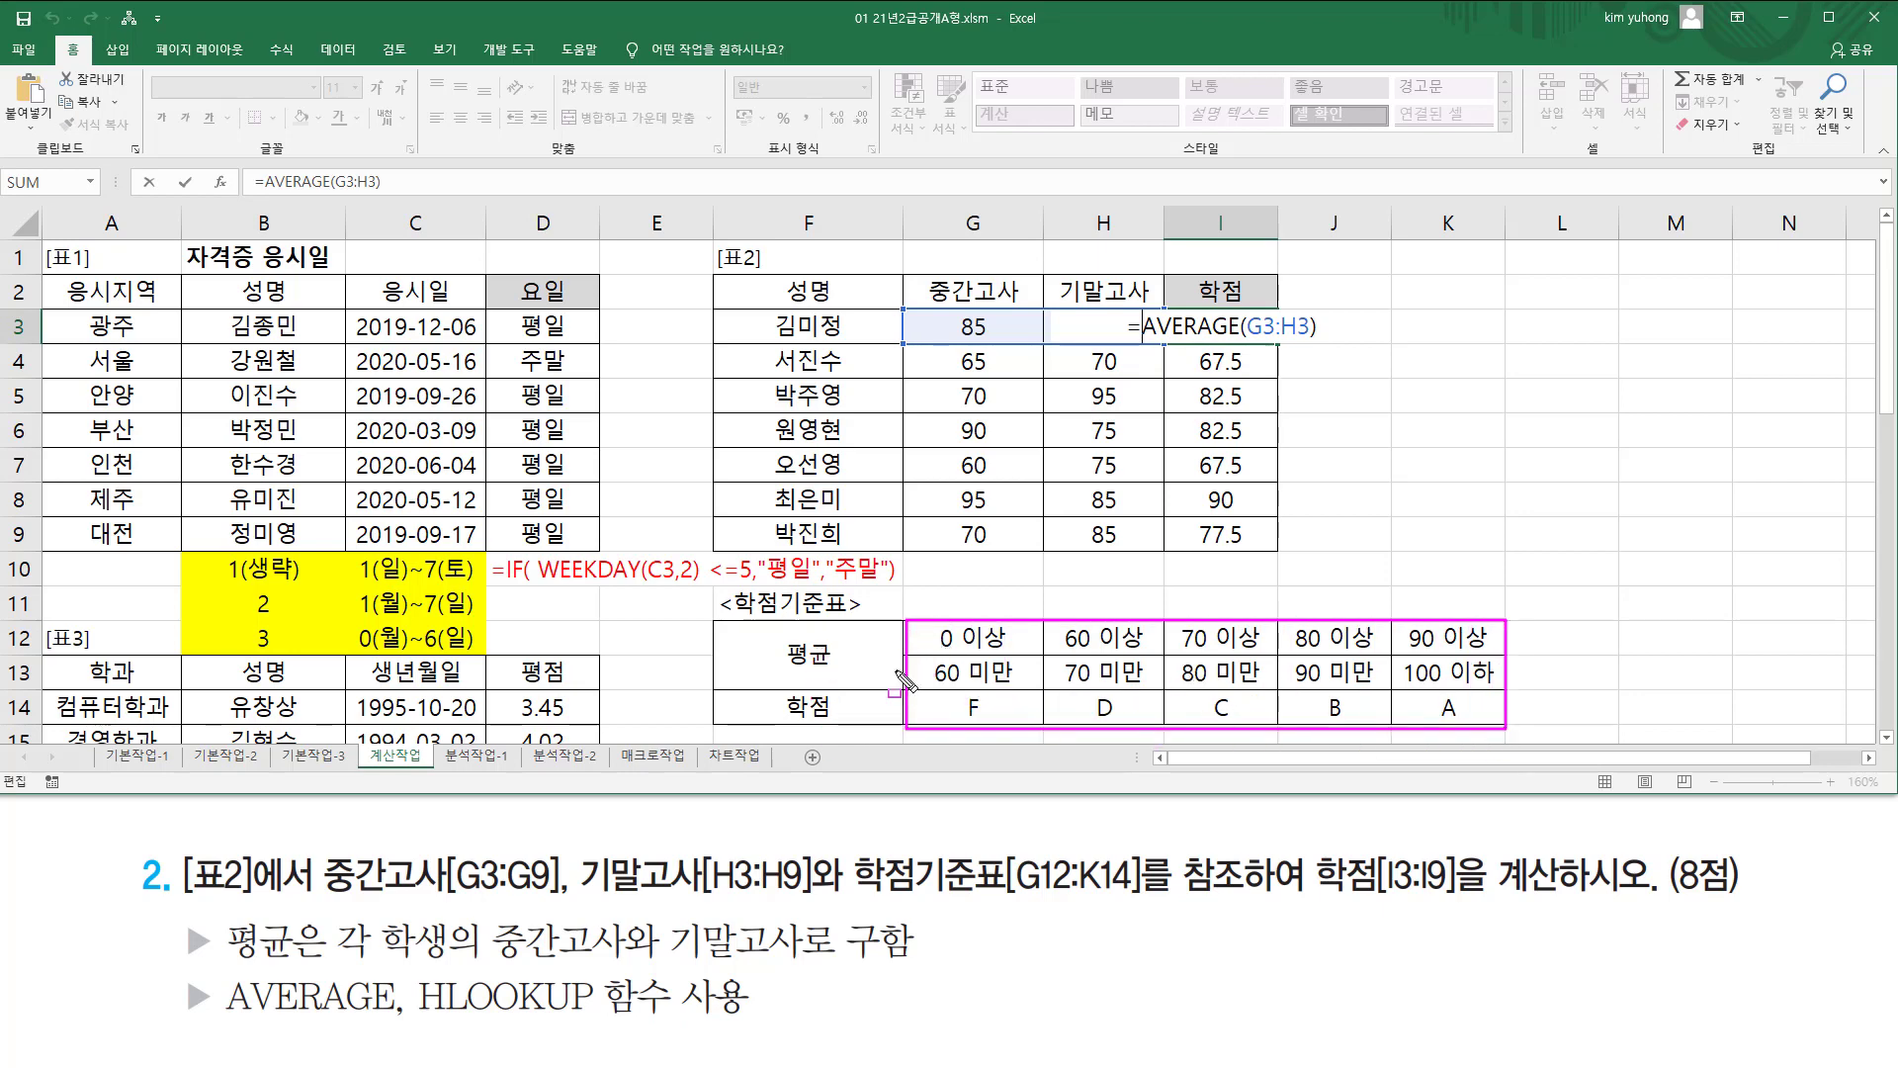
drag(846, 715, 1620, 715)
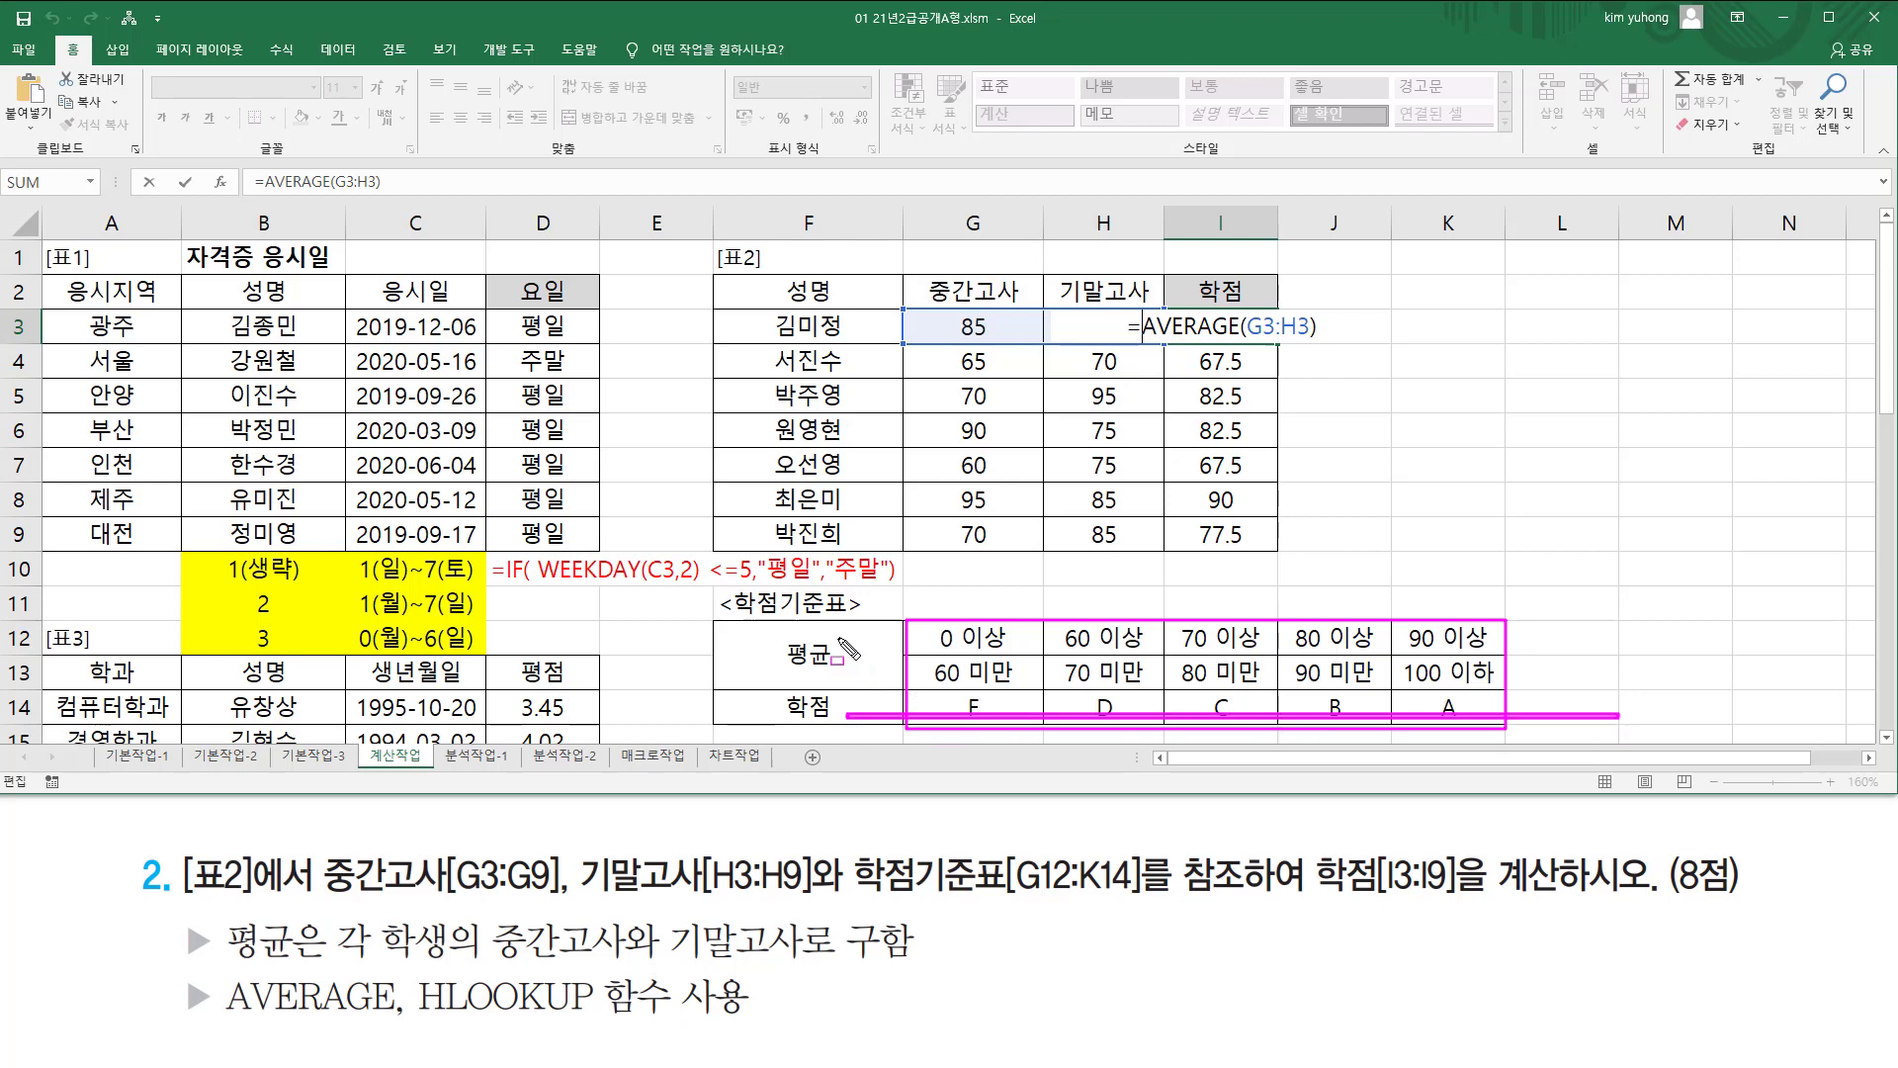
key(Escape)
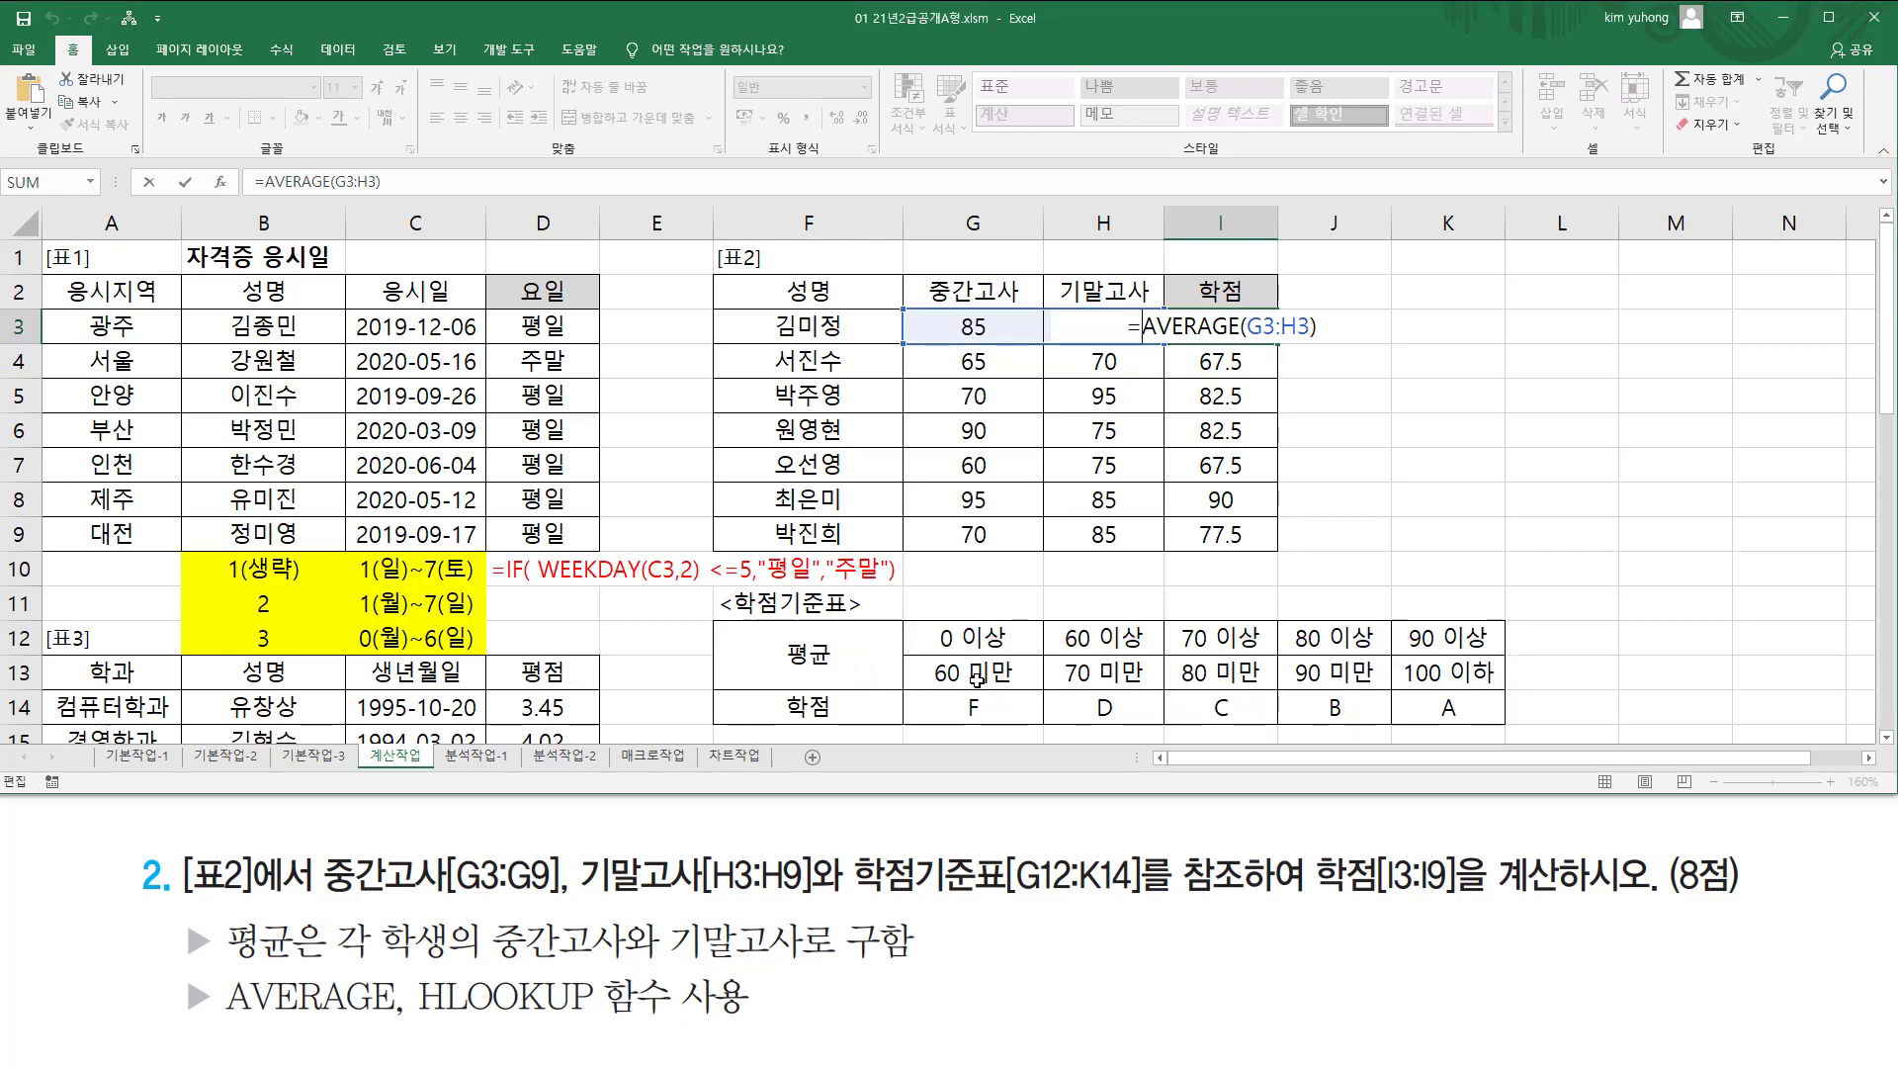
key(Return)
double_click(1183, 318)
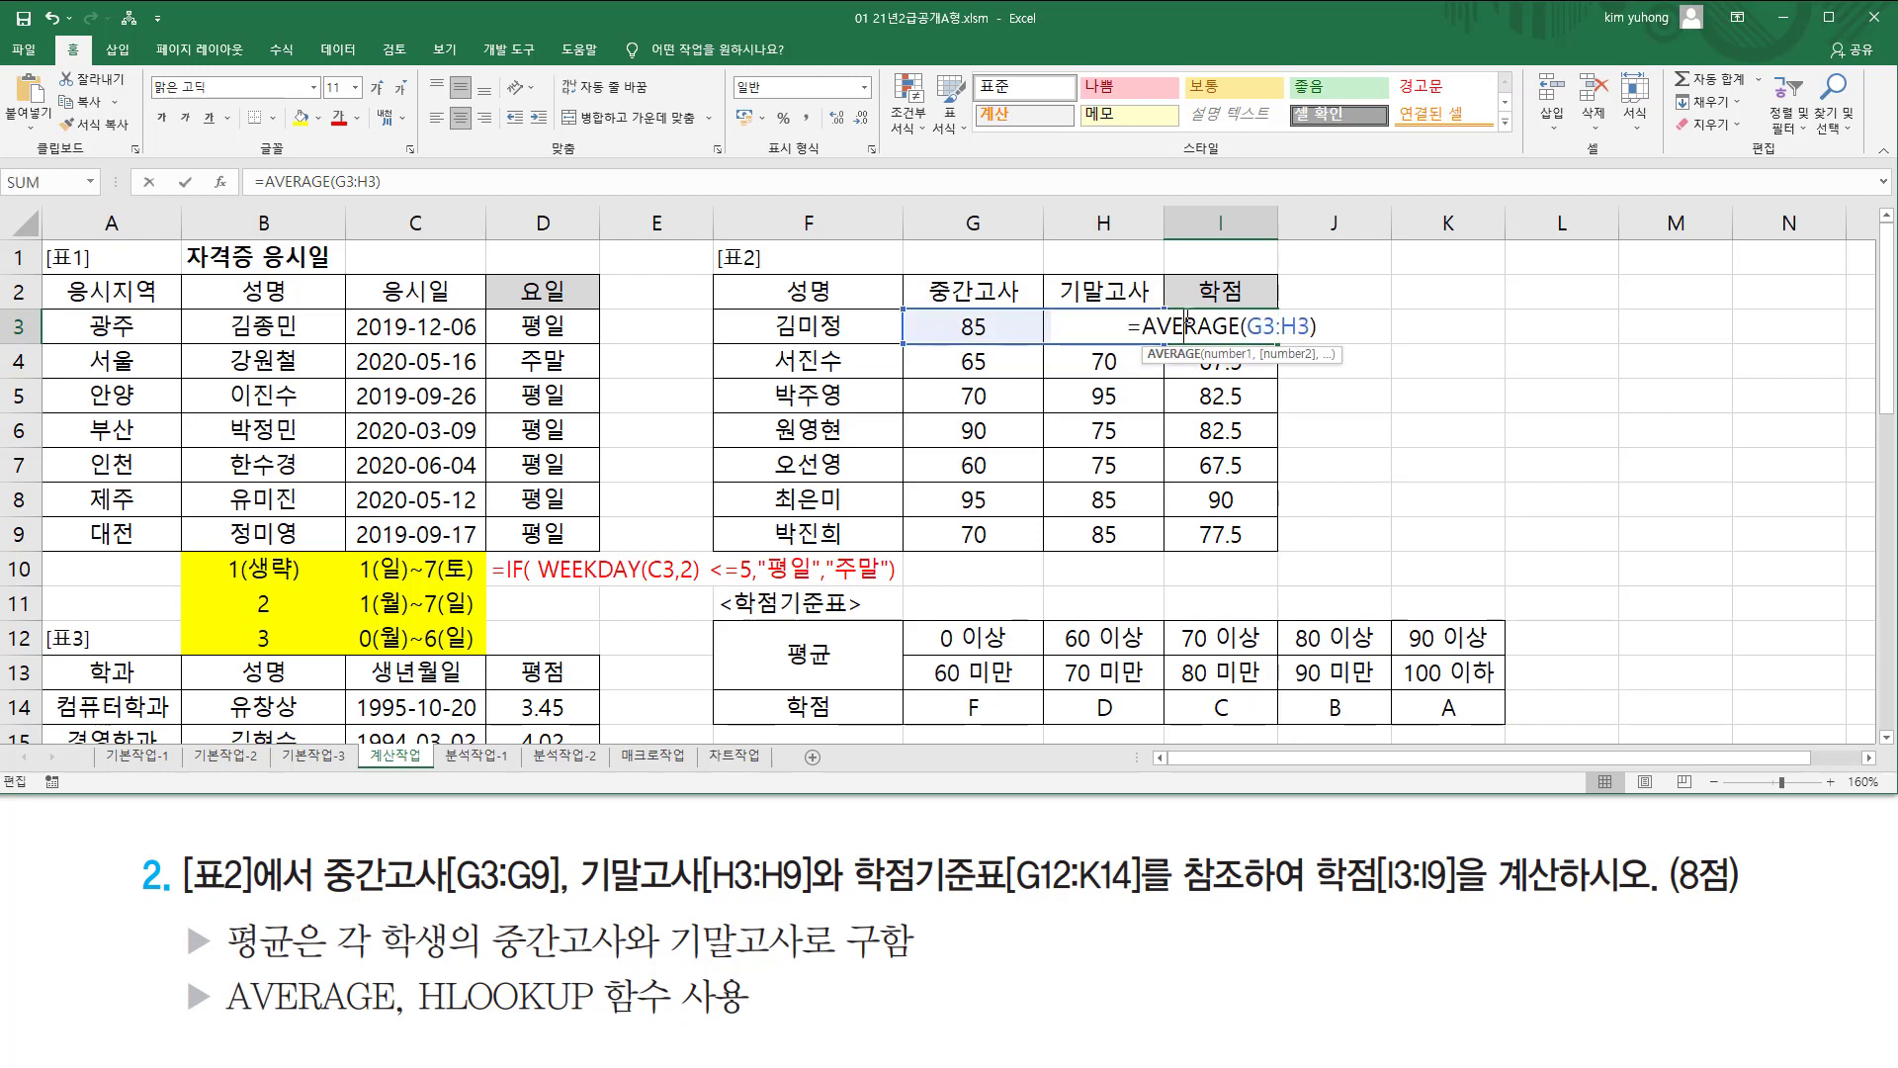
click(1148, 326)
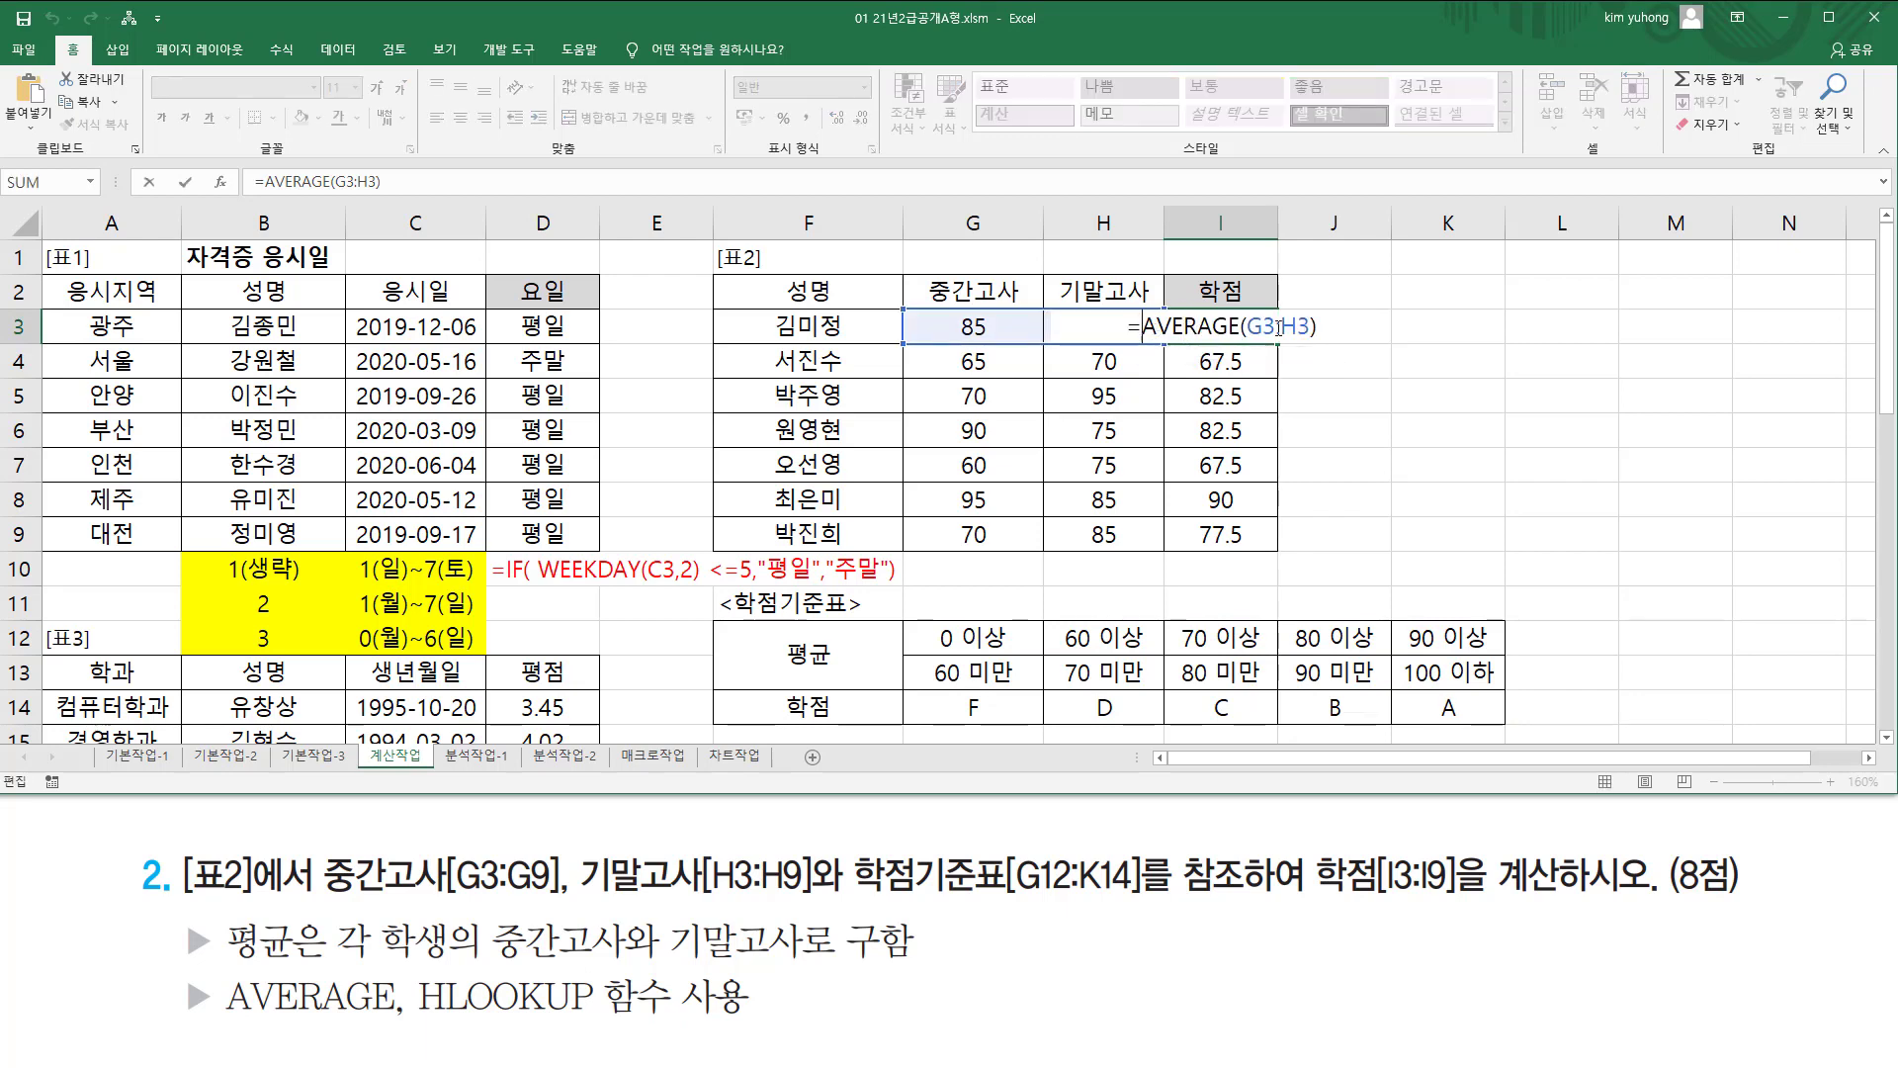
text(hloo)
key(Tab)
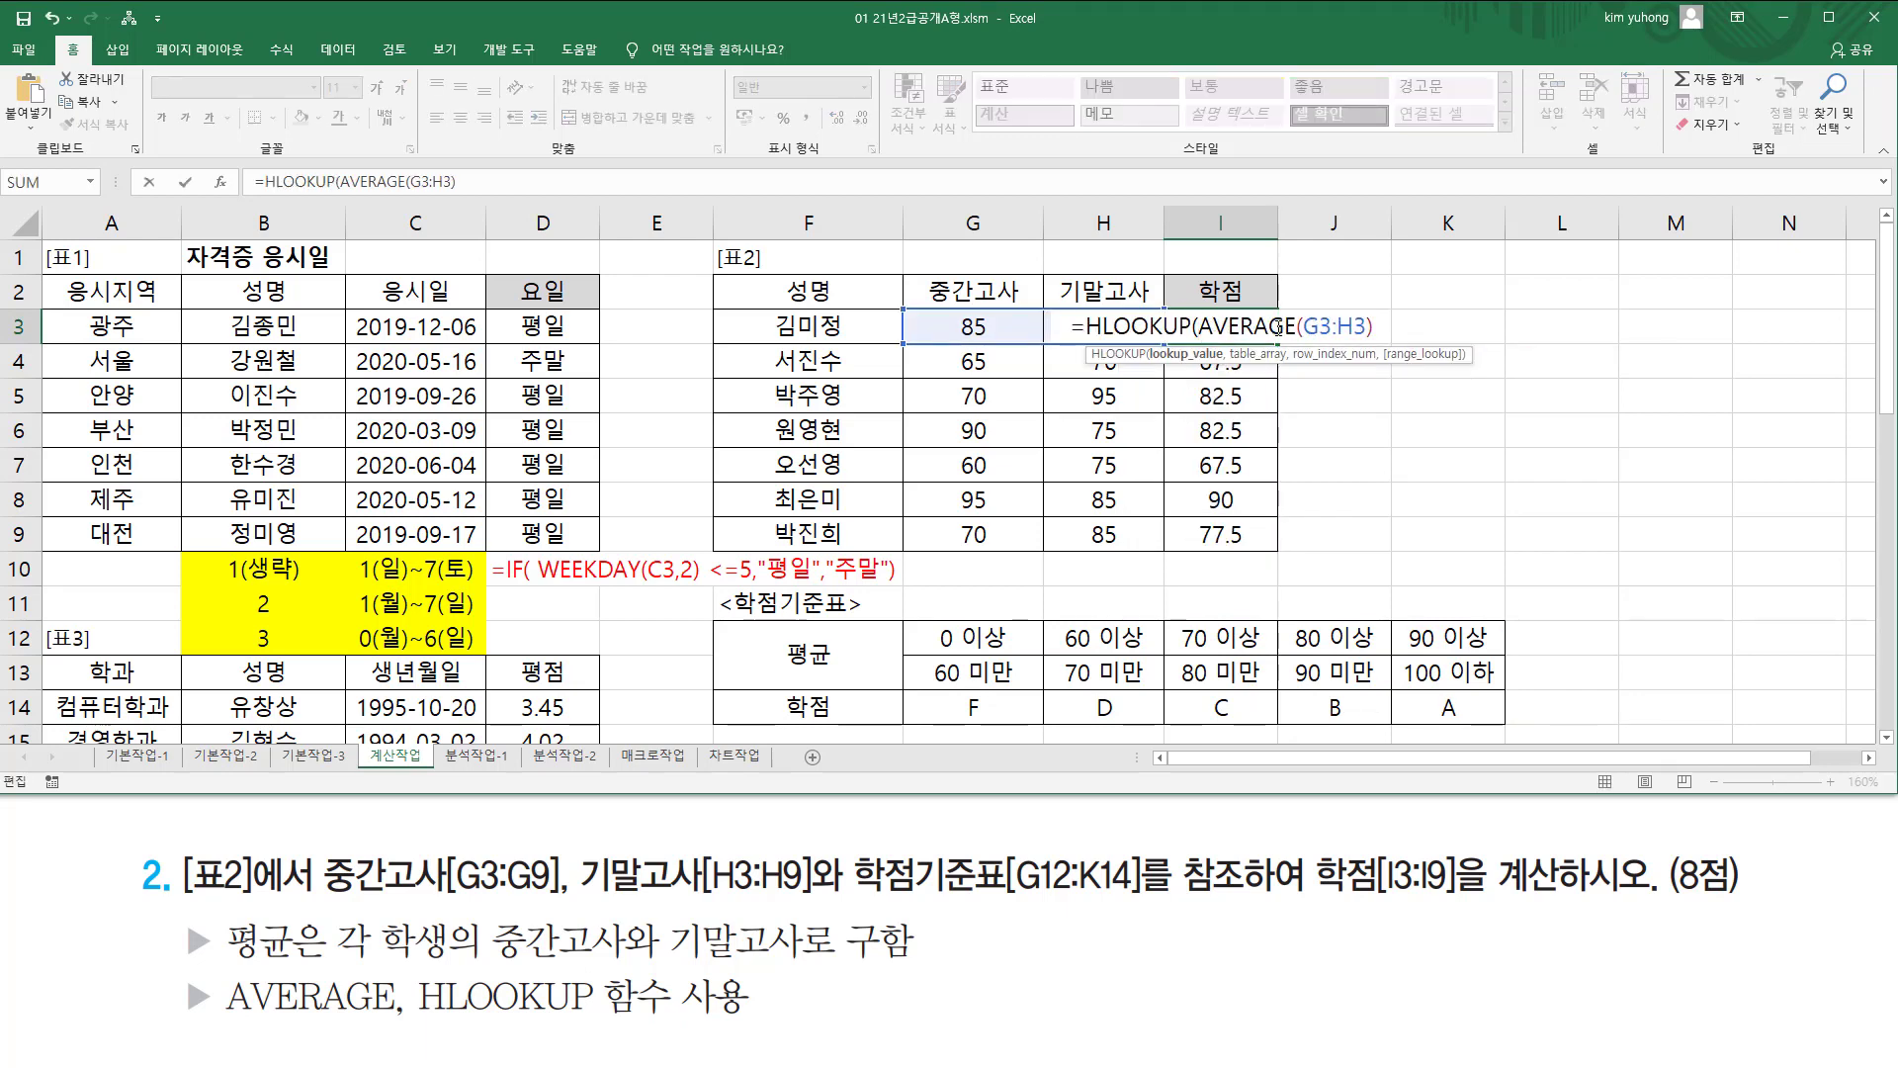
key(shift+End)
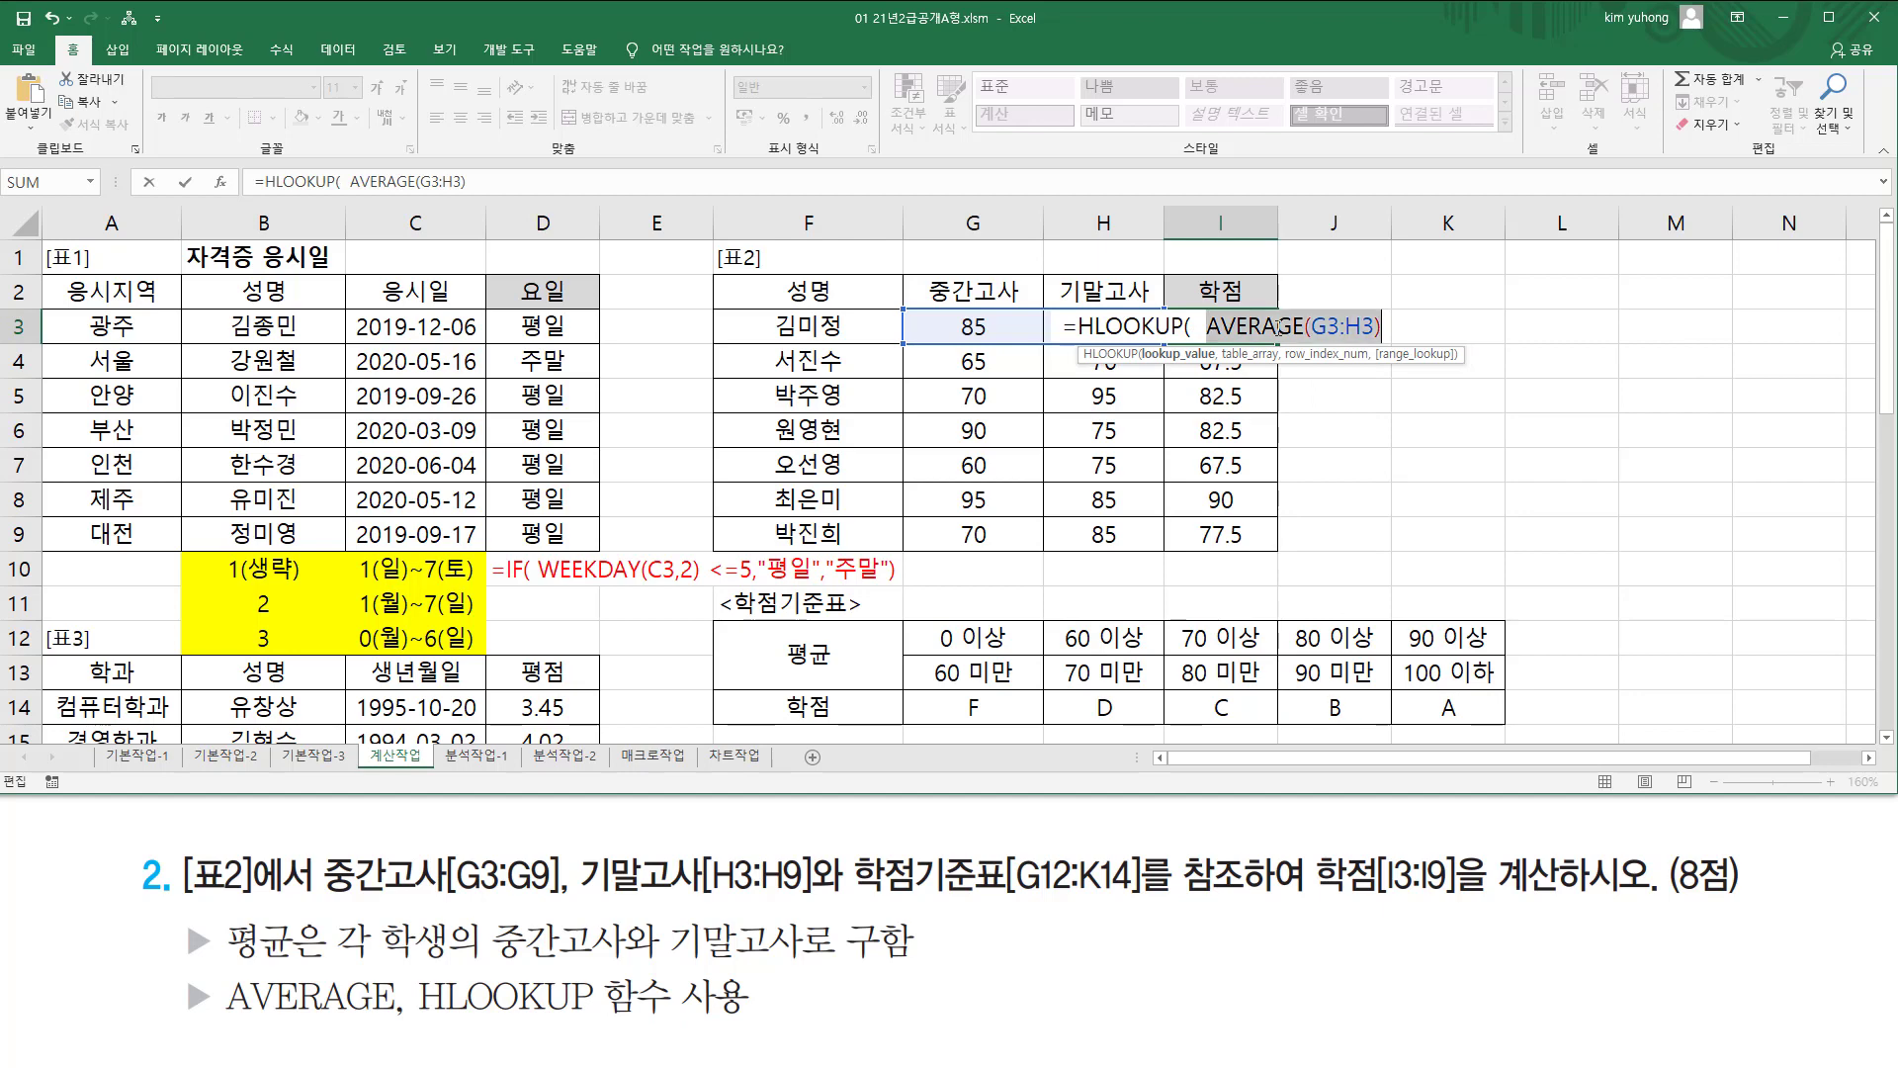
key(End)
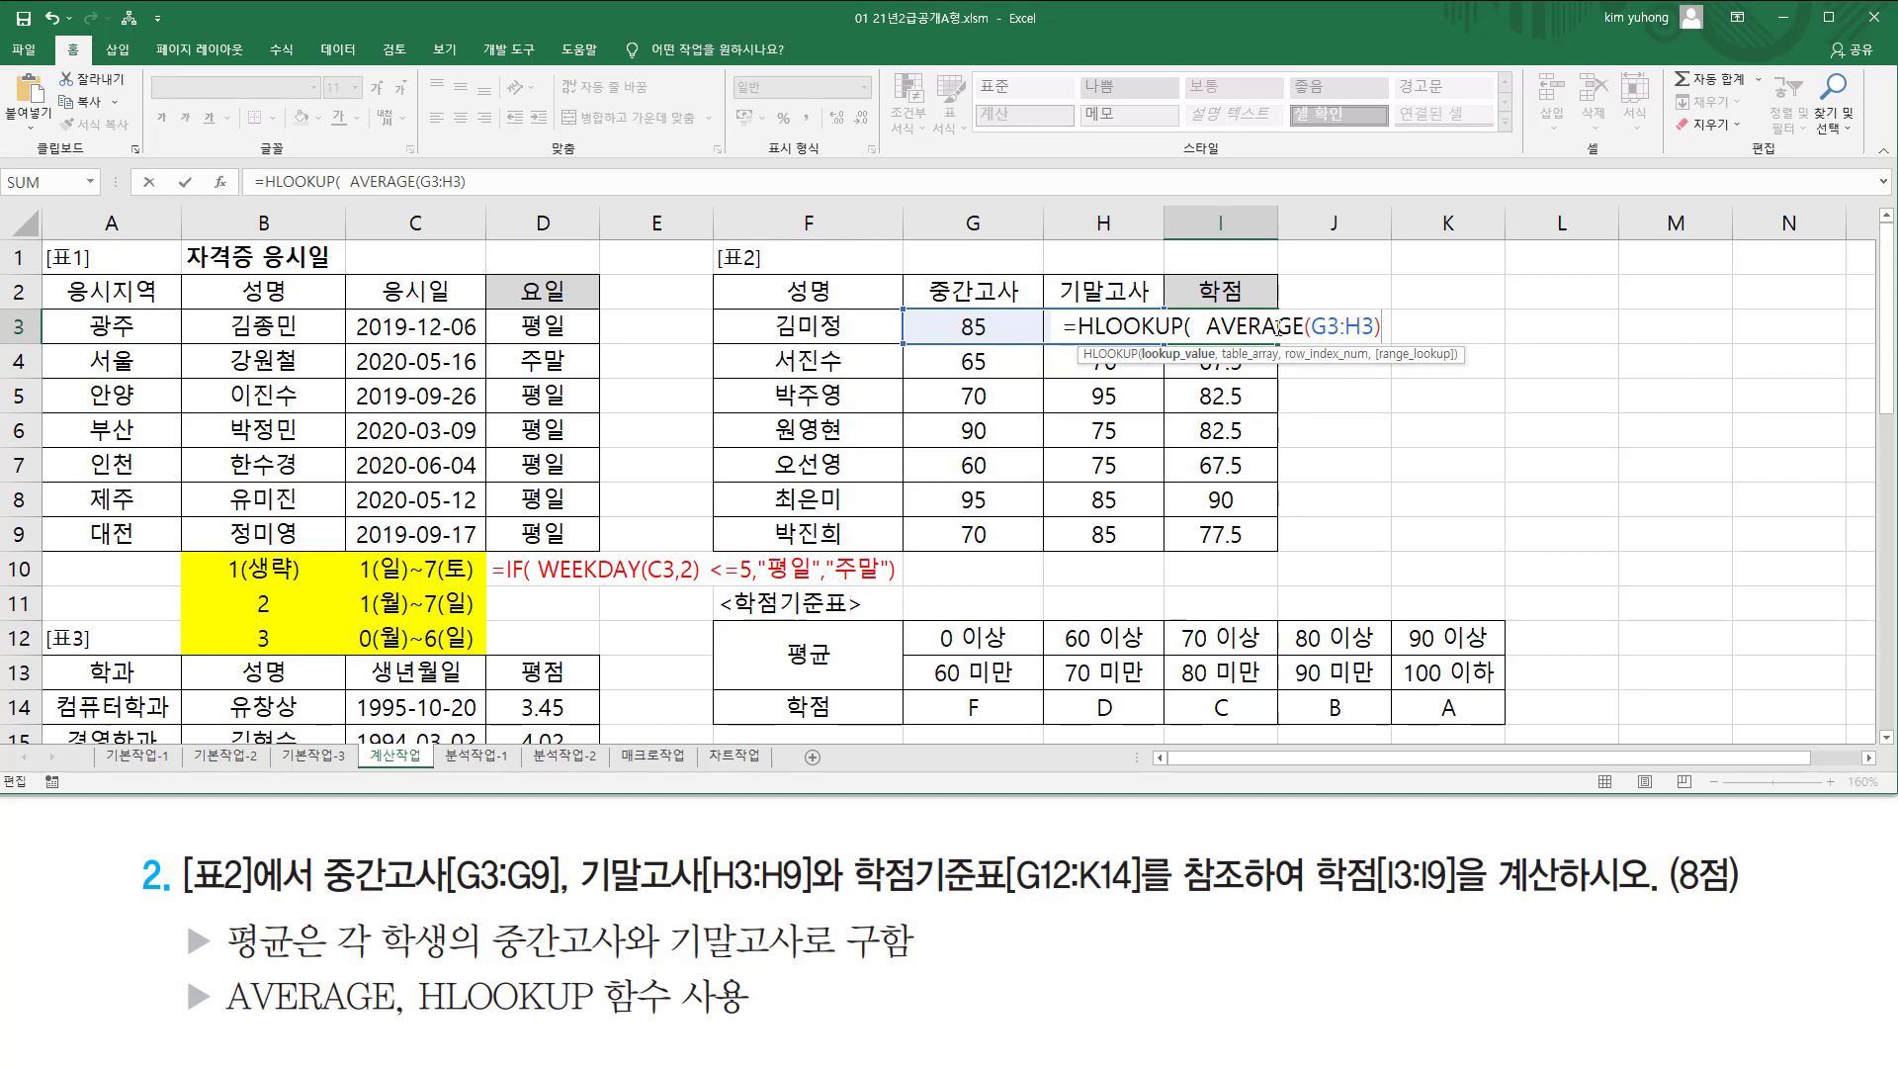
Add the 학점기준표 range G12:K14 as the HLOOKUP table array, with the absolute reference $G$12:$K$14.
text(,)
drag(984, 635, 1406, 703)
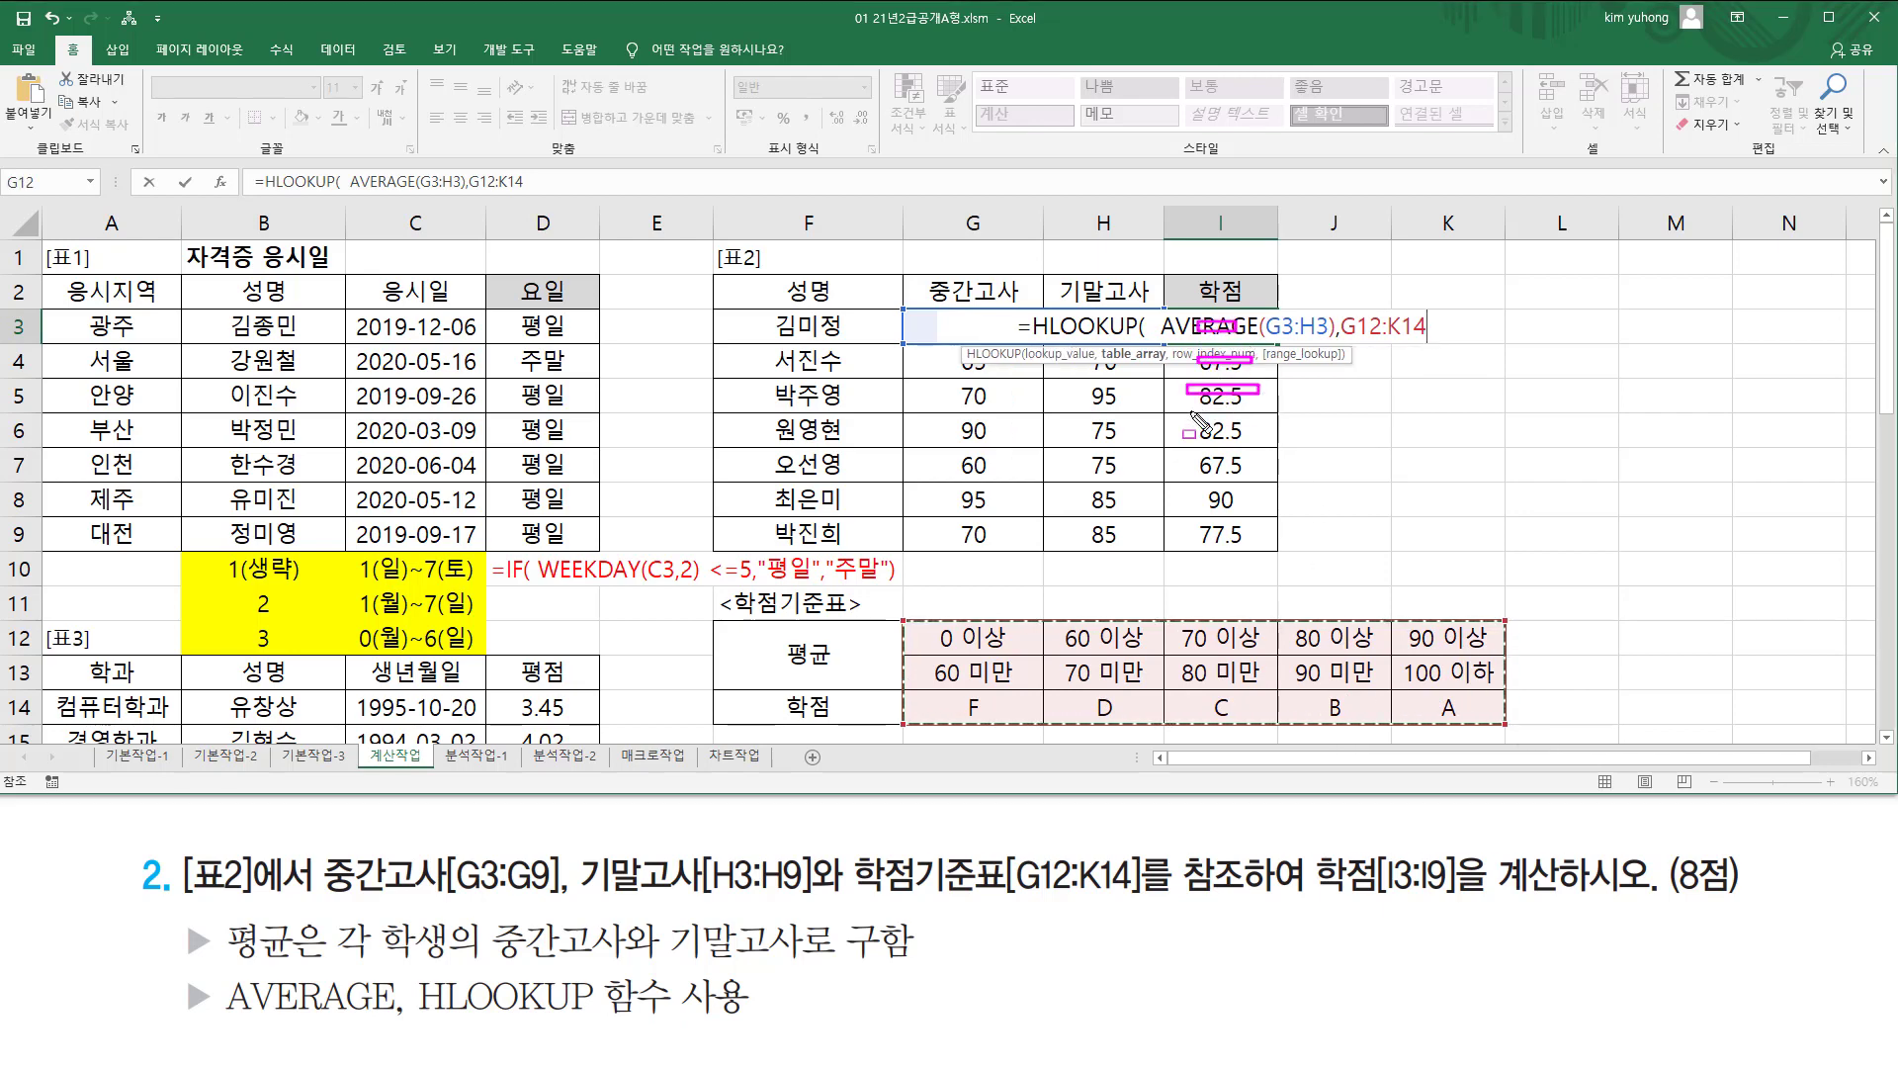
drag(1225, 504, 1233, 506)
drag(1170, 526, 1209, 536)
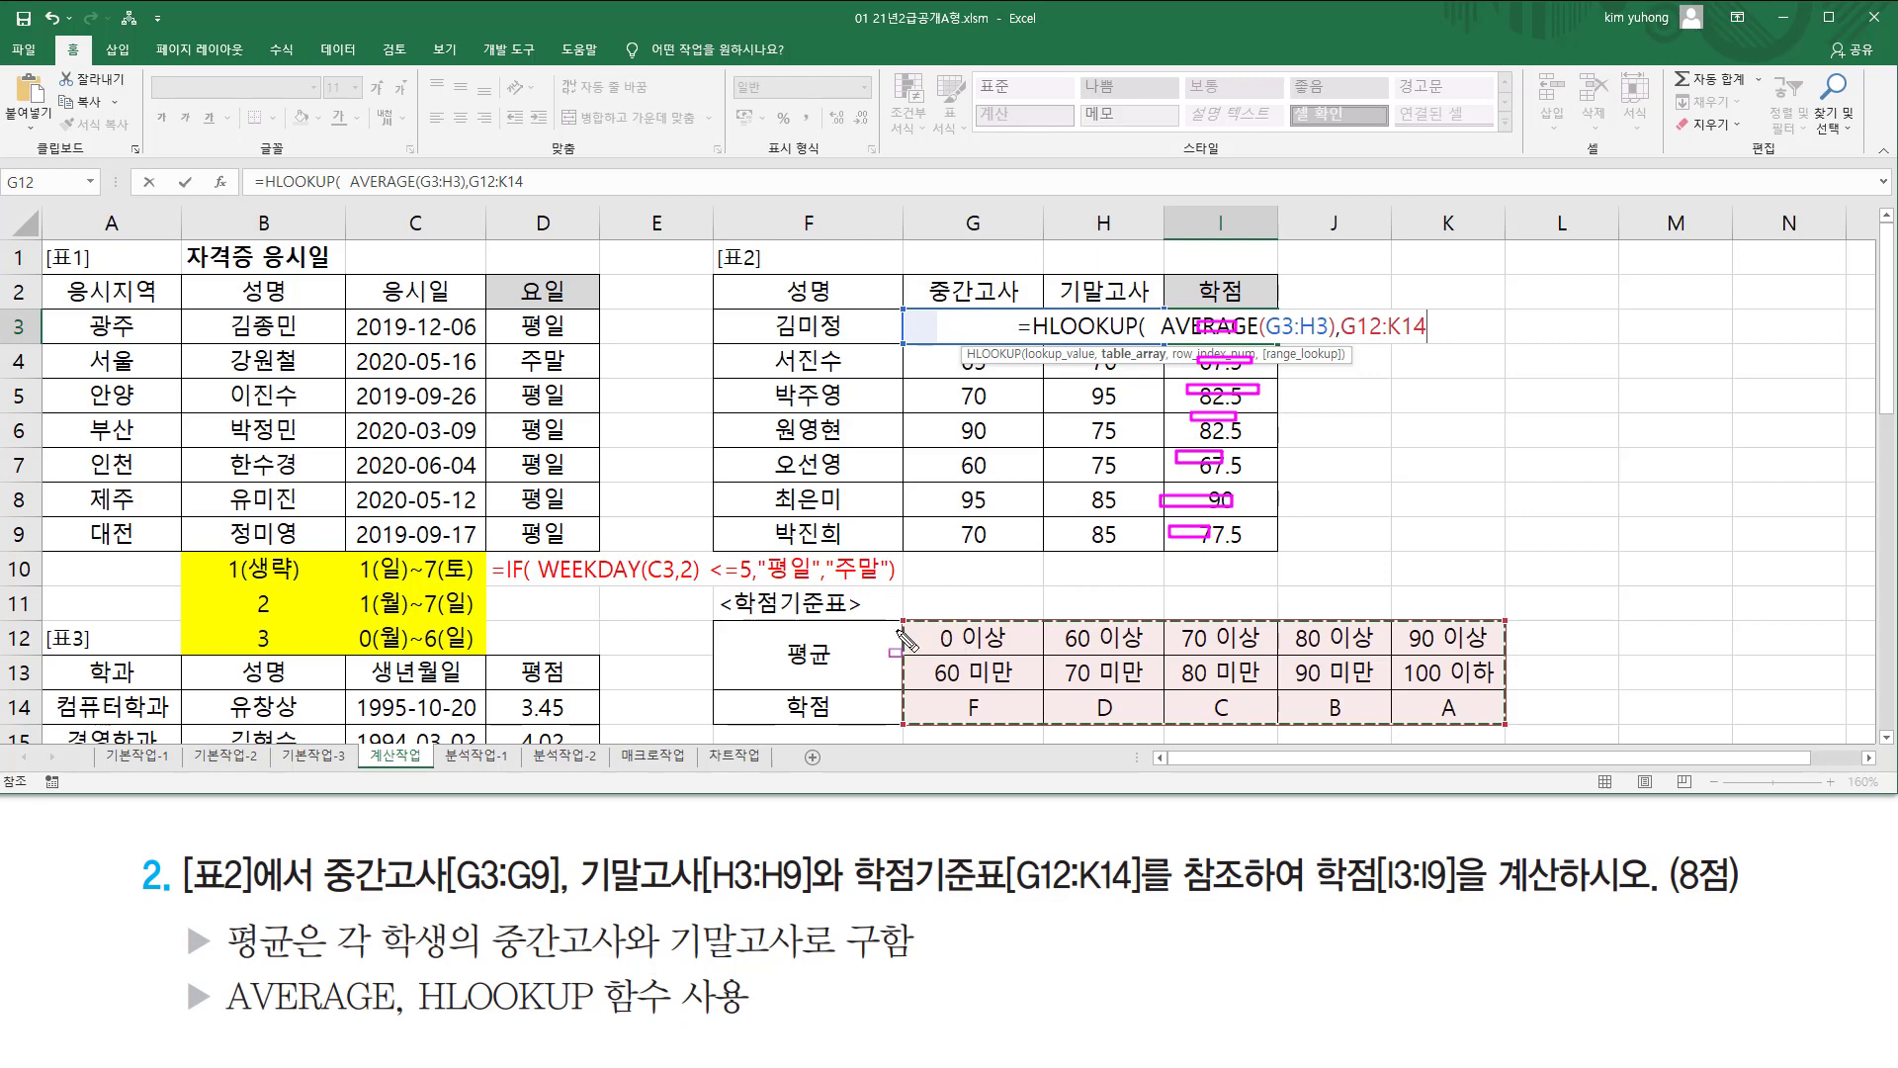
drag(892, 624, 1504, 724)
key(Escape)
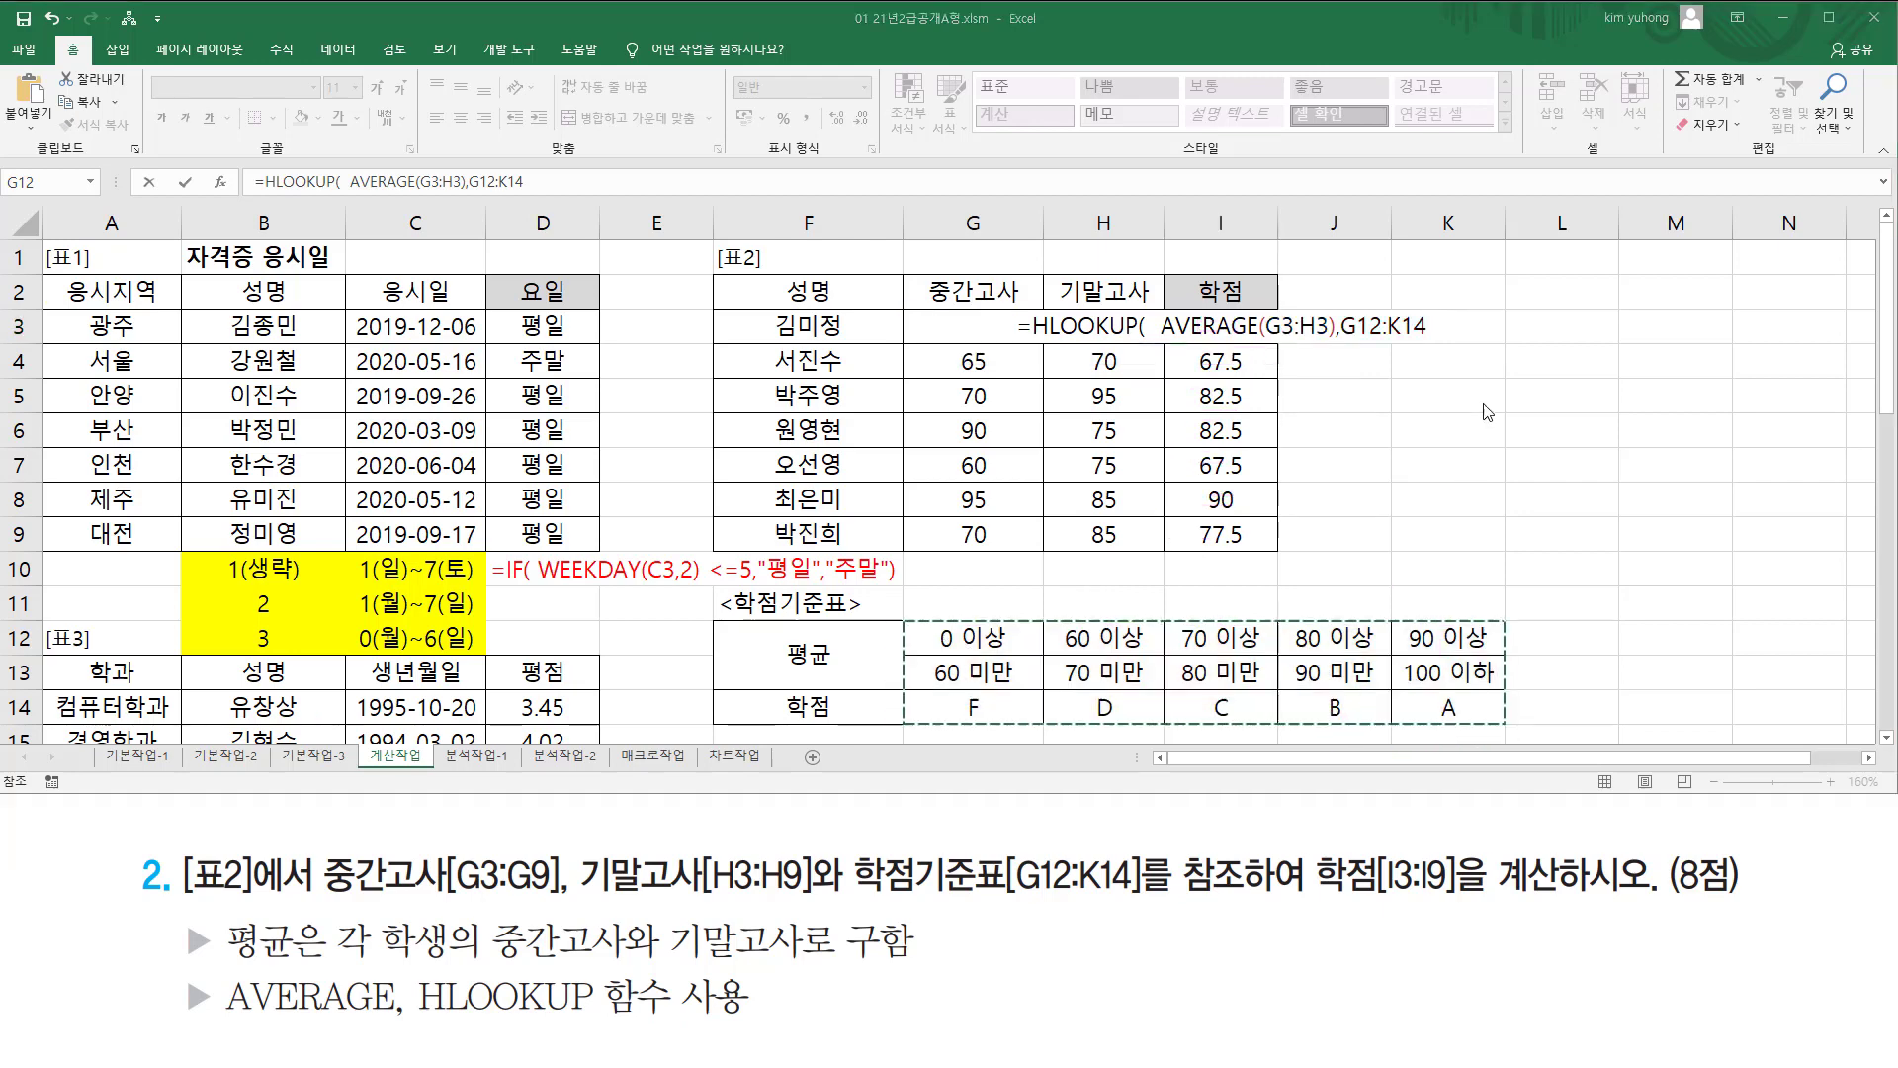
click(1408, 327)
key(F4)
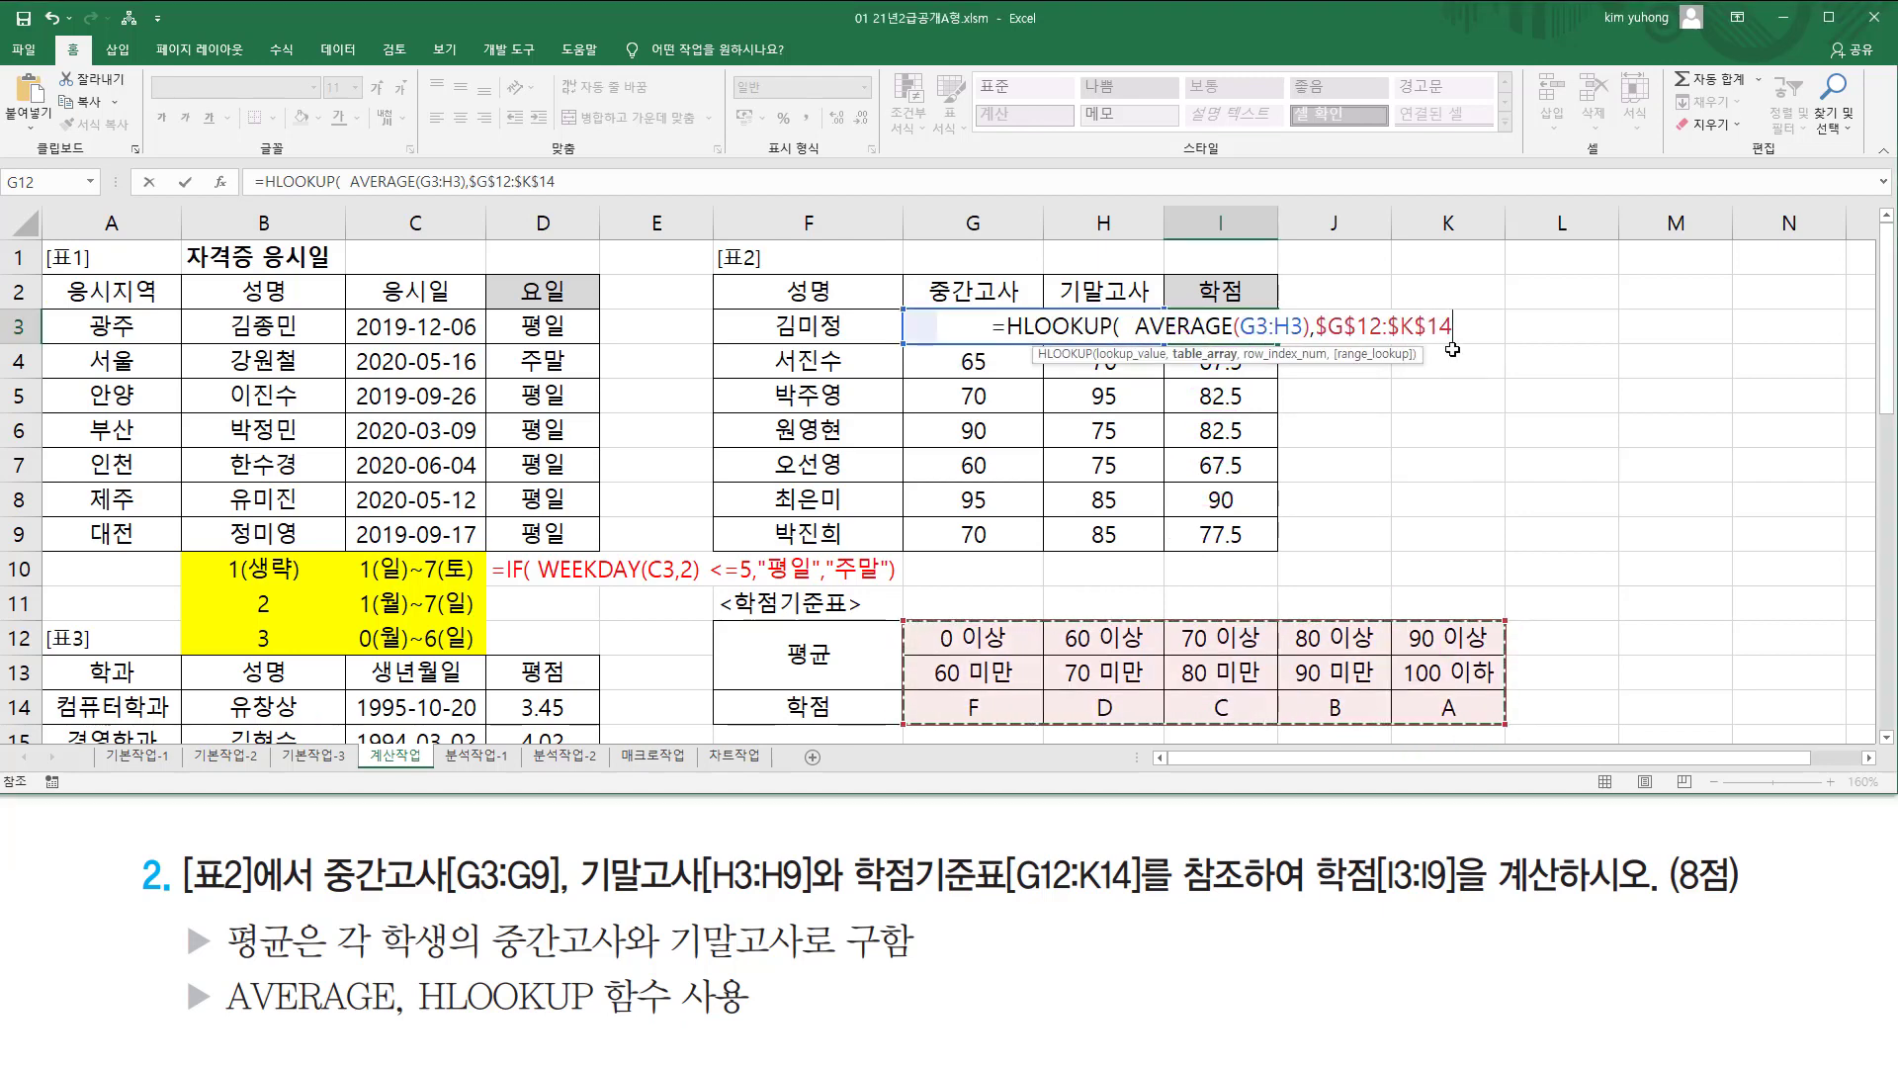
Set the HLOOKUP row index to 3 for the 학점 row and complete the I3 formula without a range_lookup argument.
text(,)
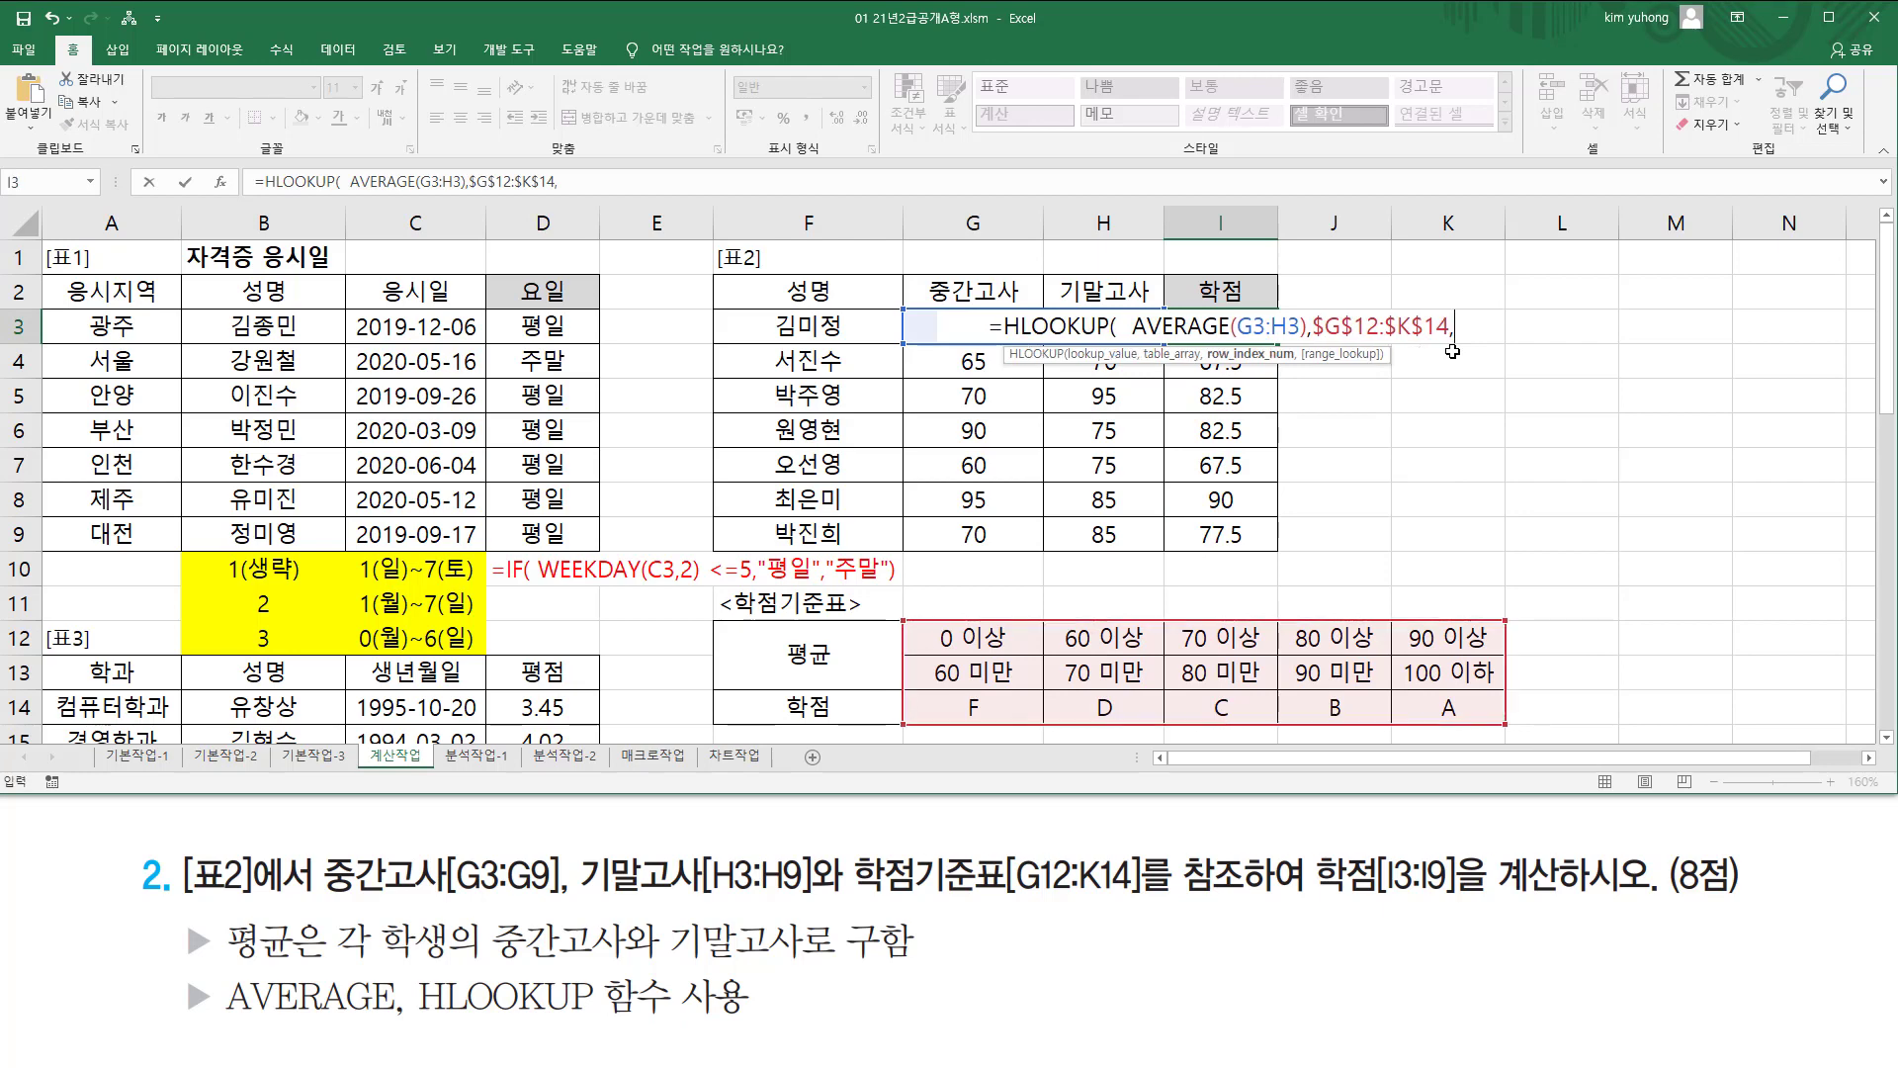
mouse_move(902, 619)
mouse_down()
mouse_move(1285, 716)
mouse_move(1507, 729)
mouse_up()
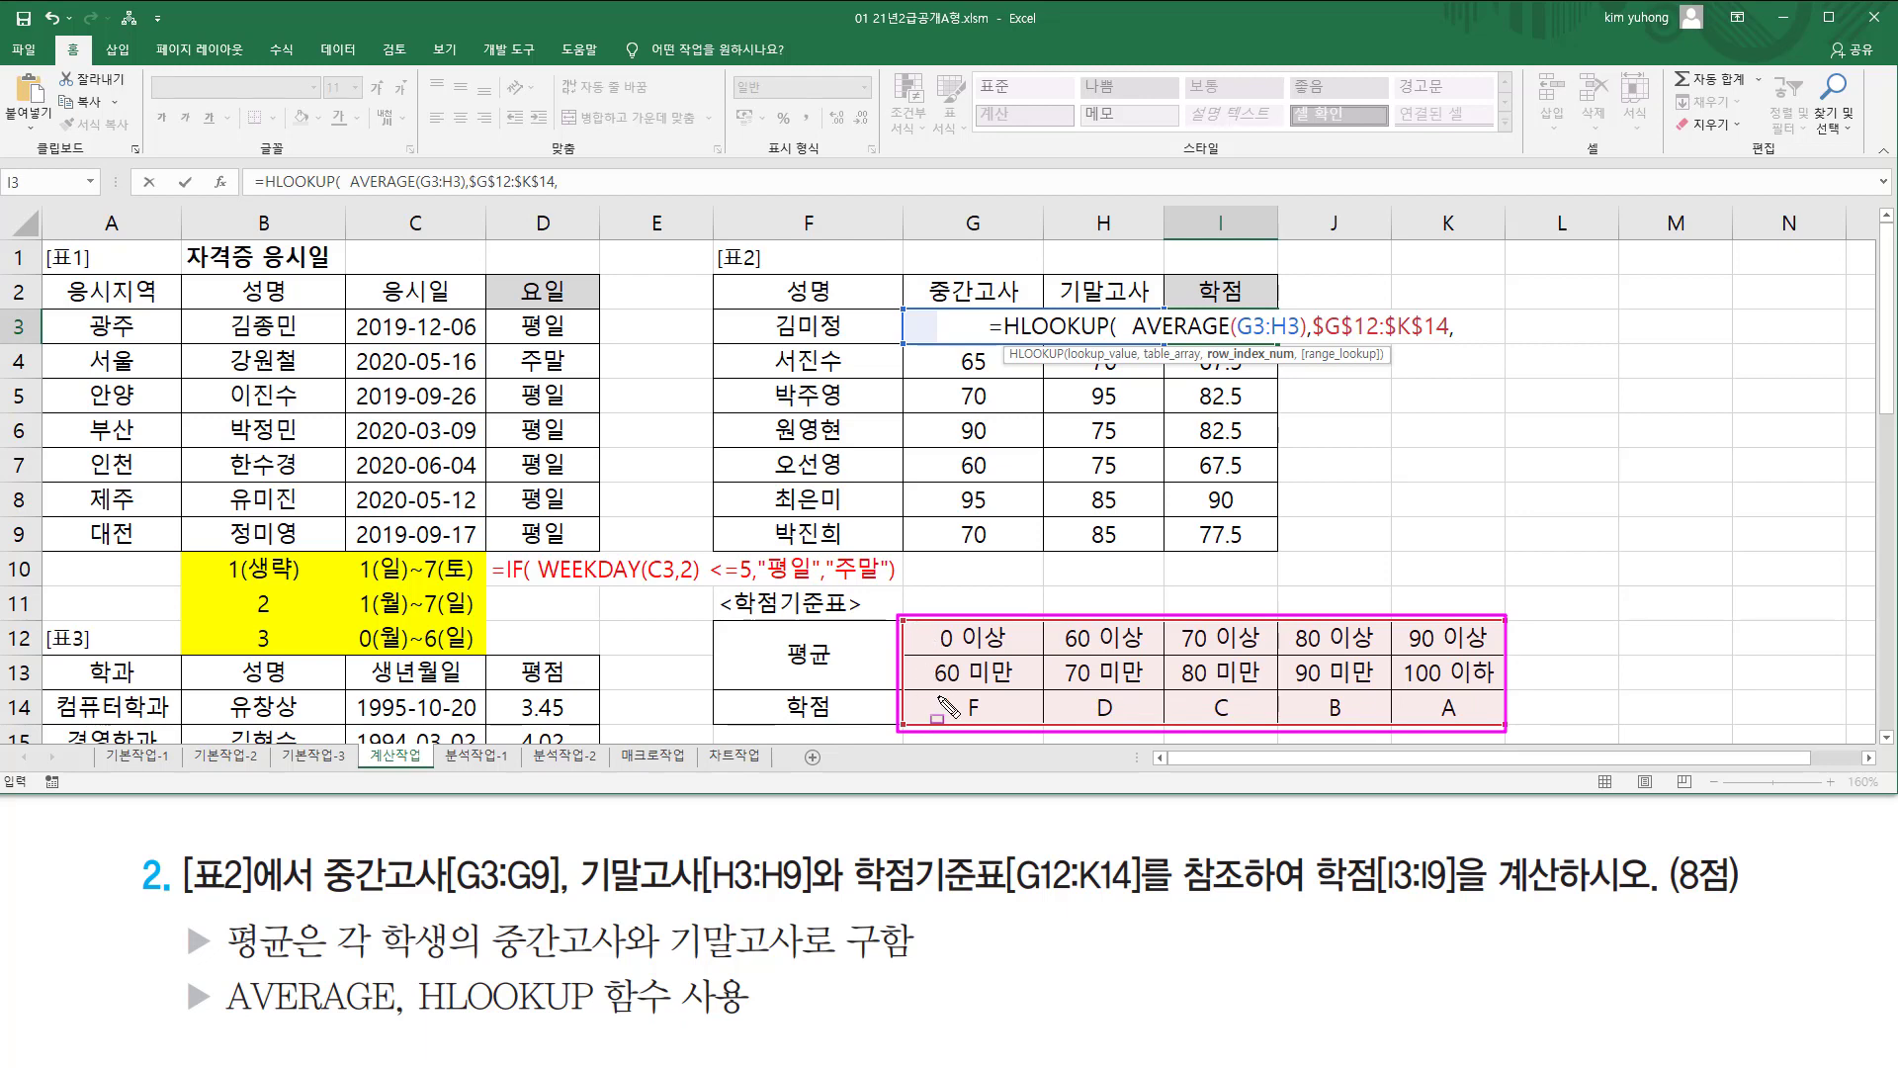
drag(866, 708, 951, 709)
key(Escape)
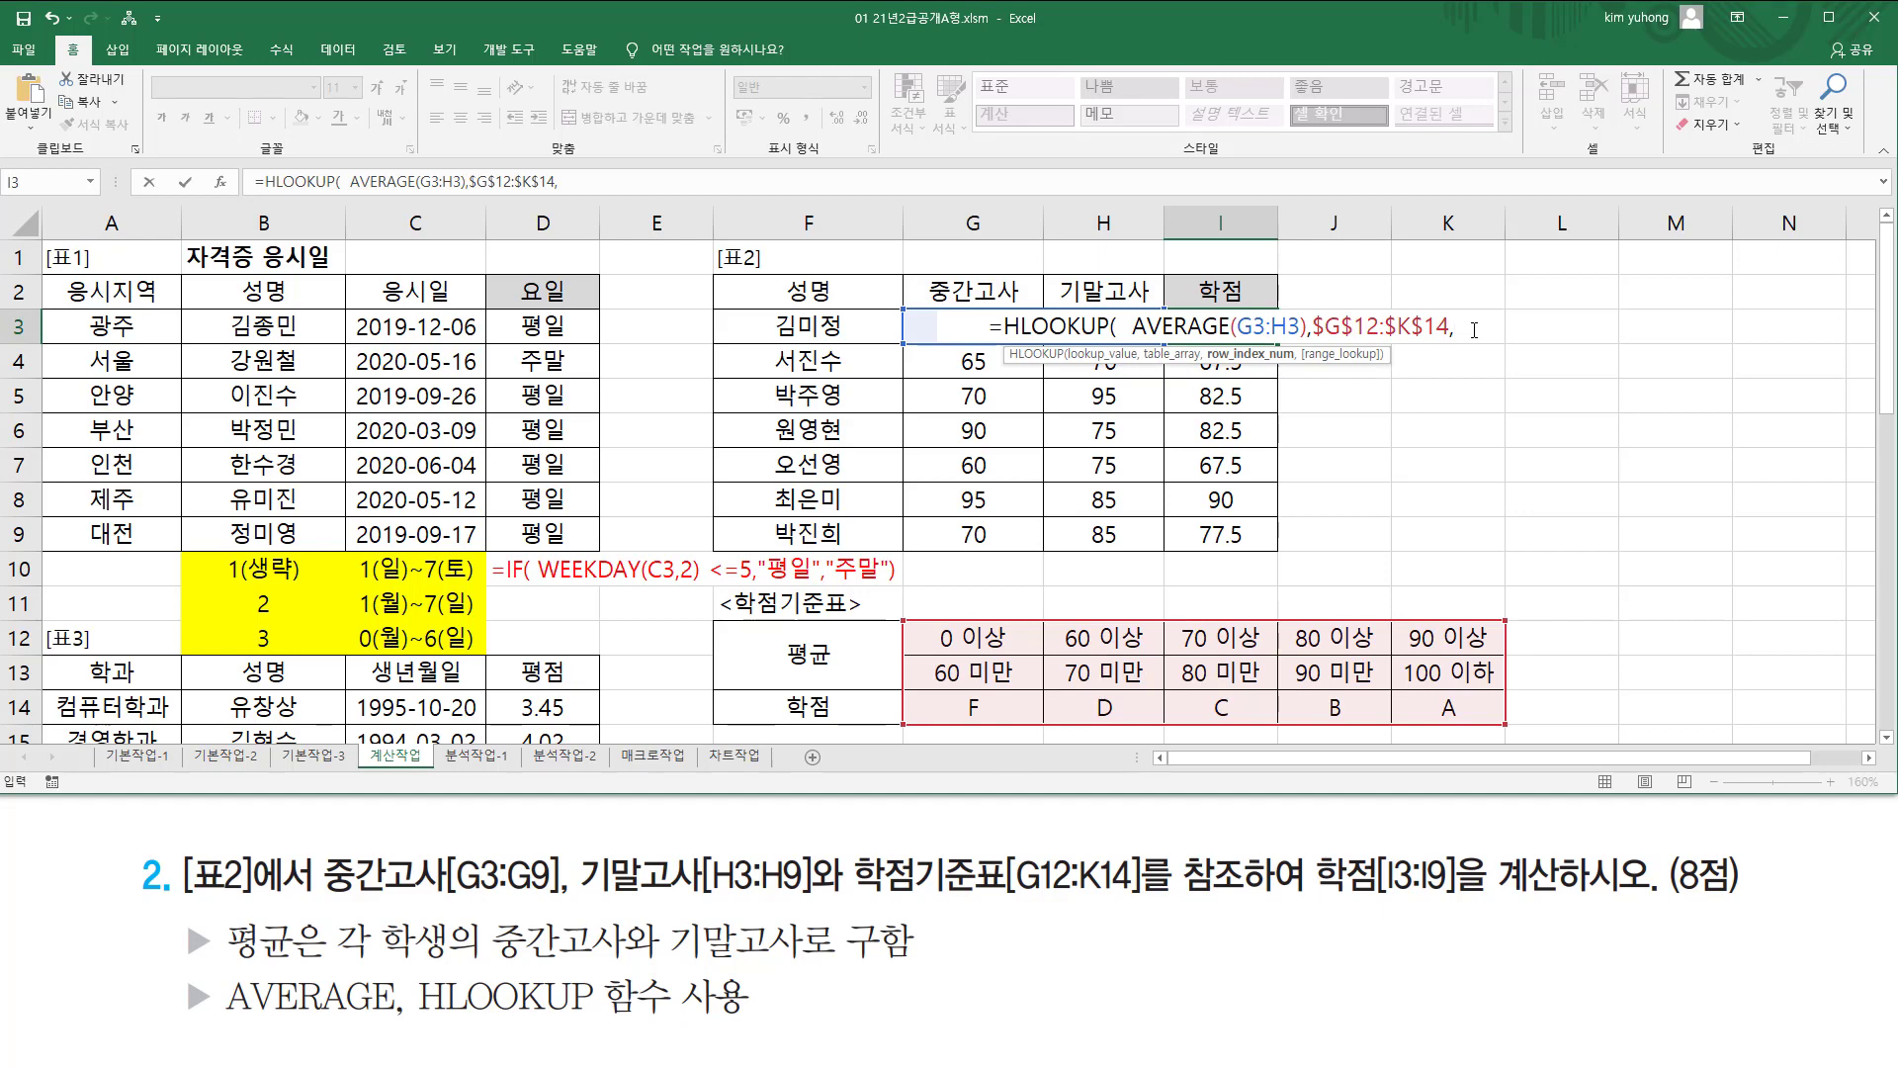
text(3)
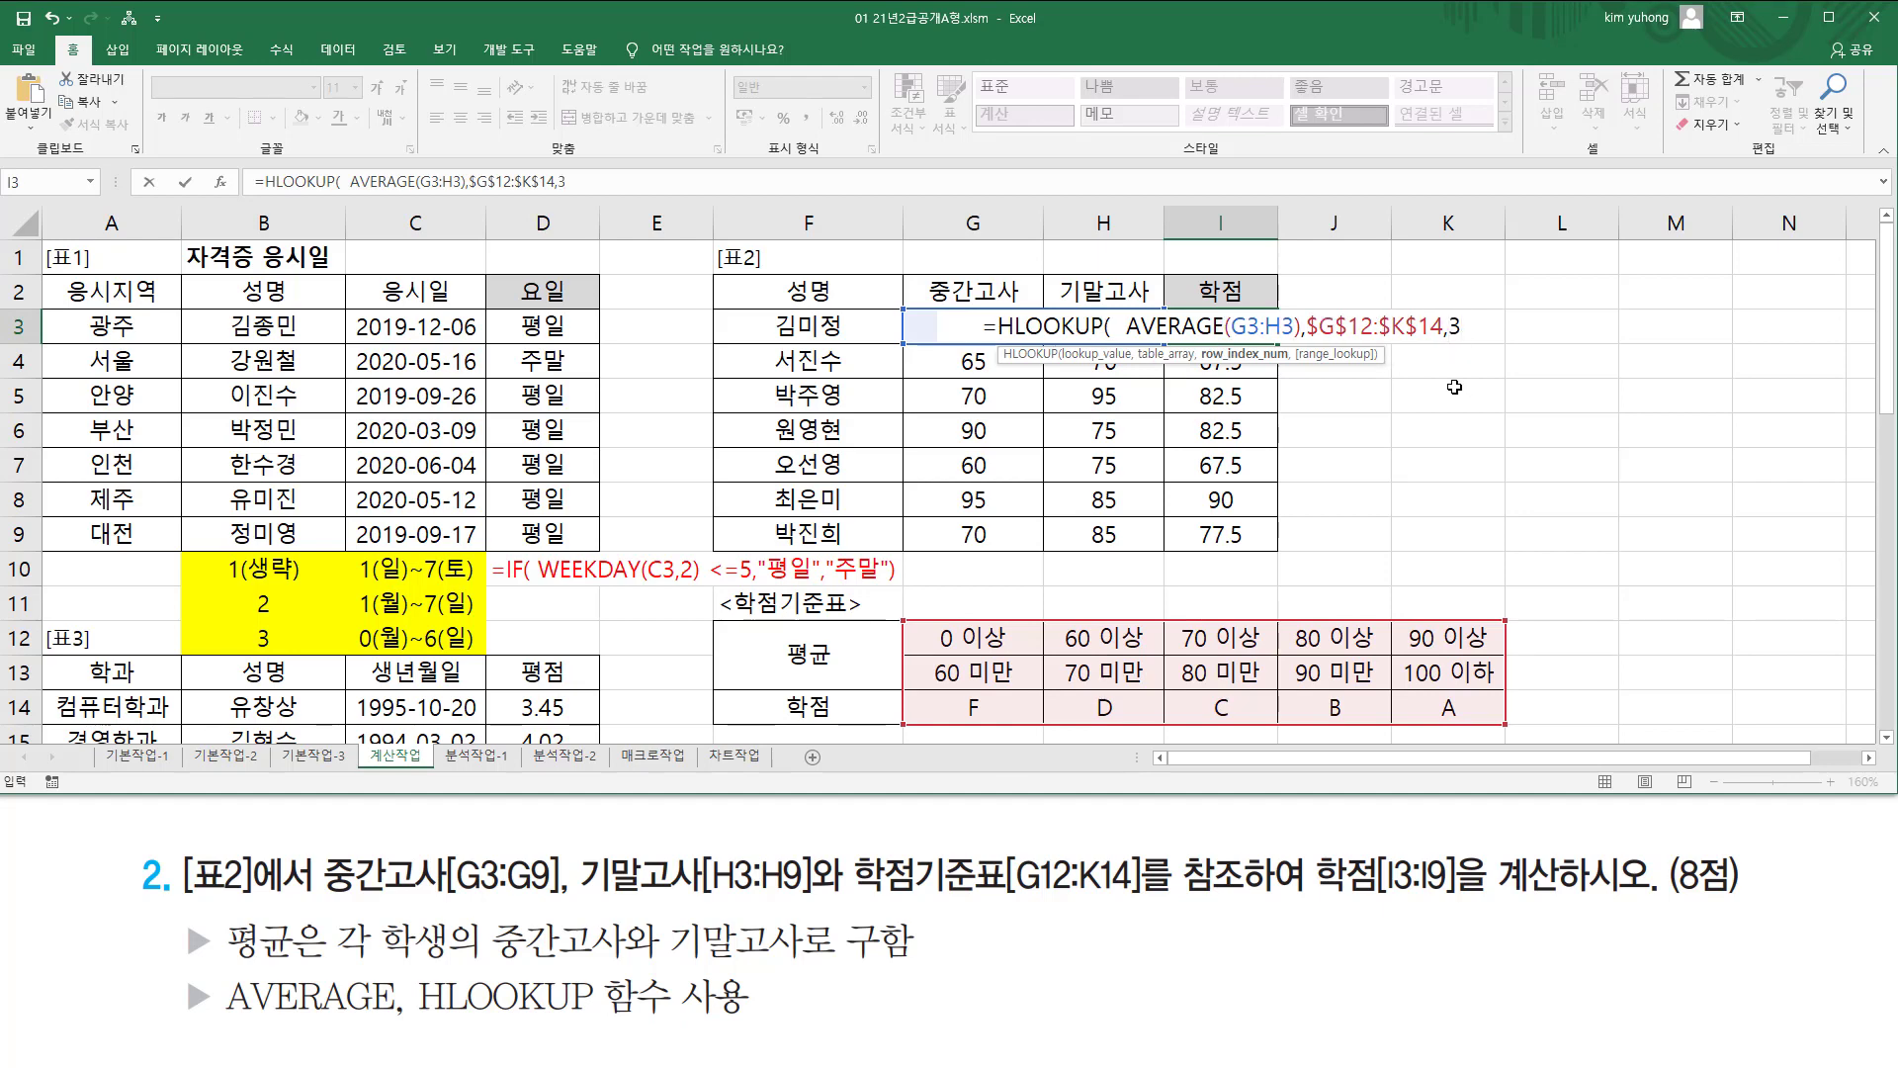
text(,)
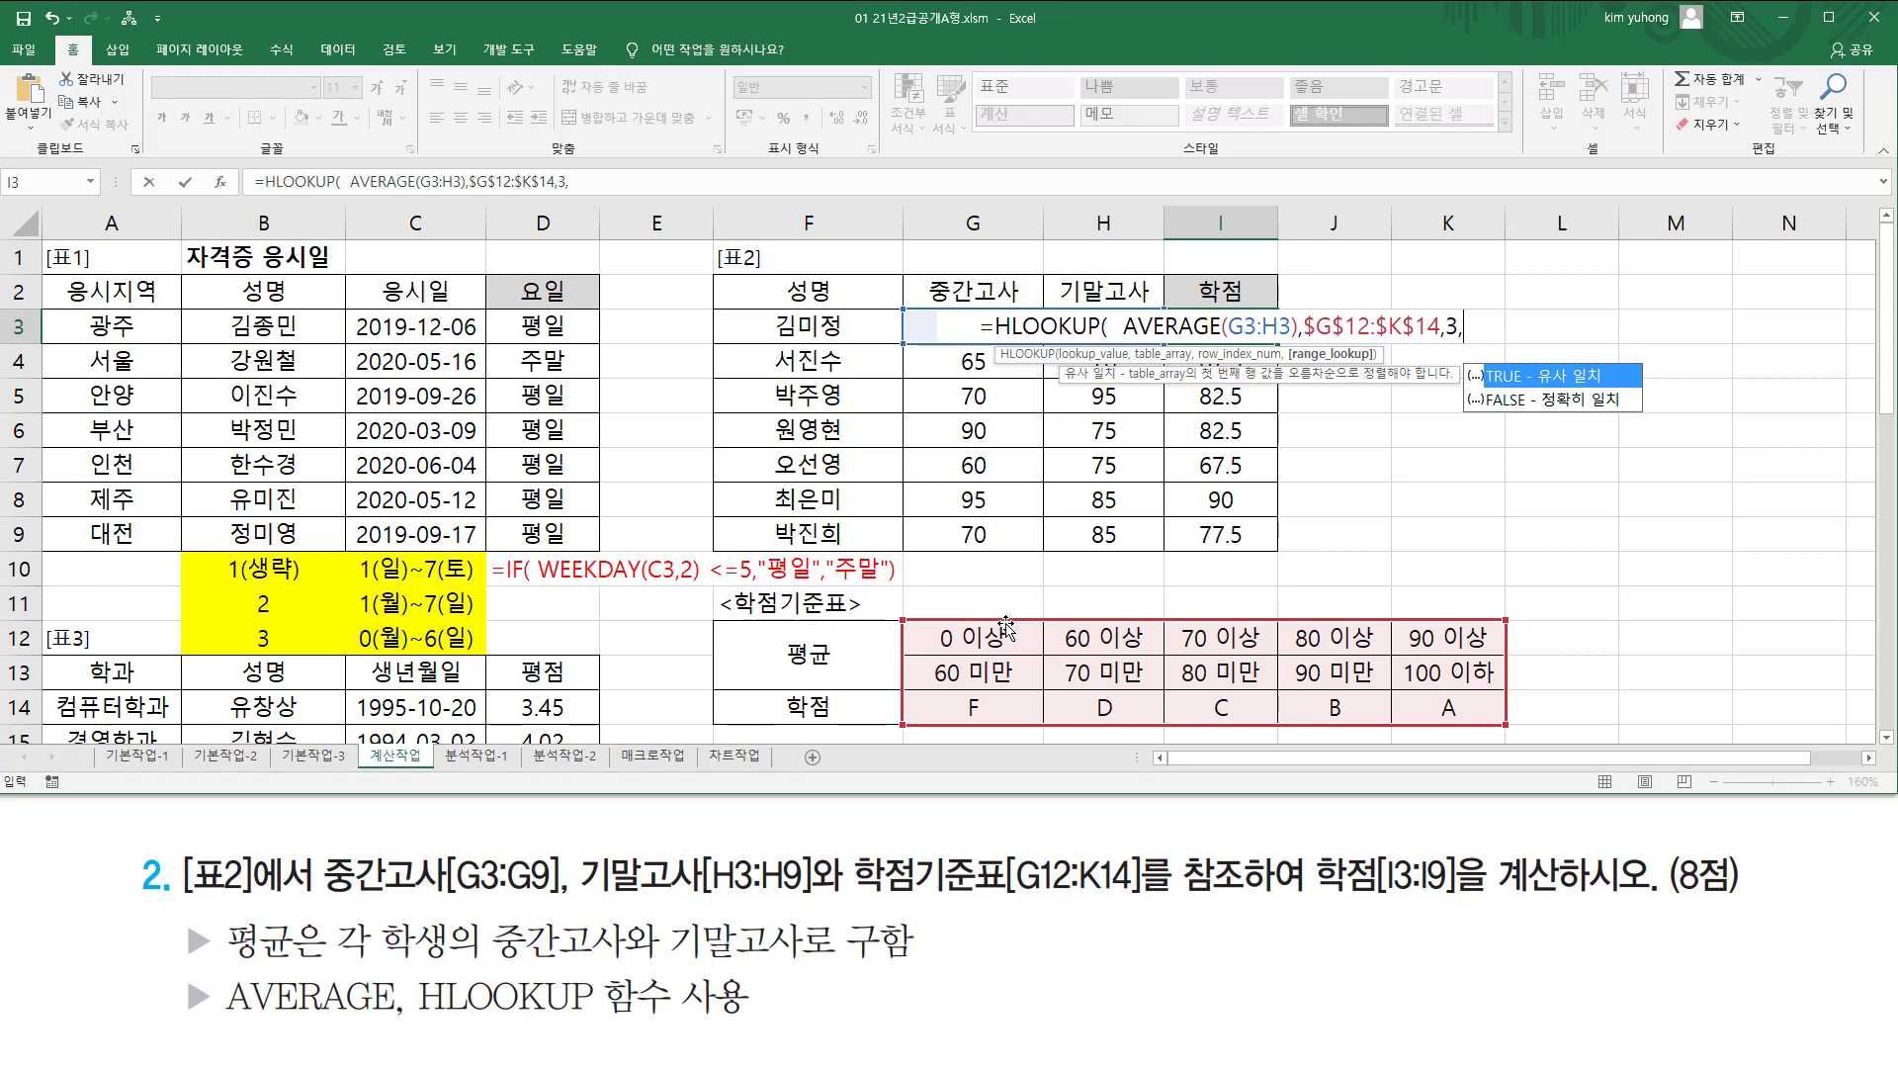
key(BackSpace)
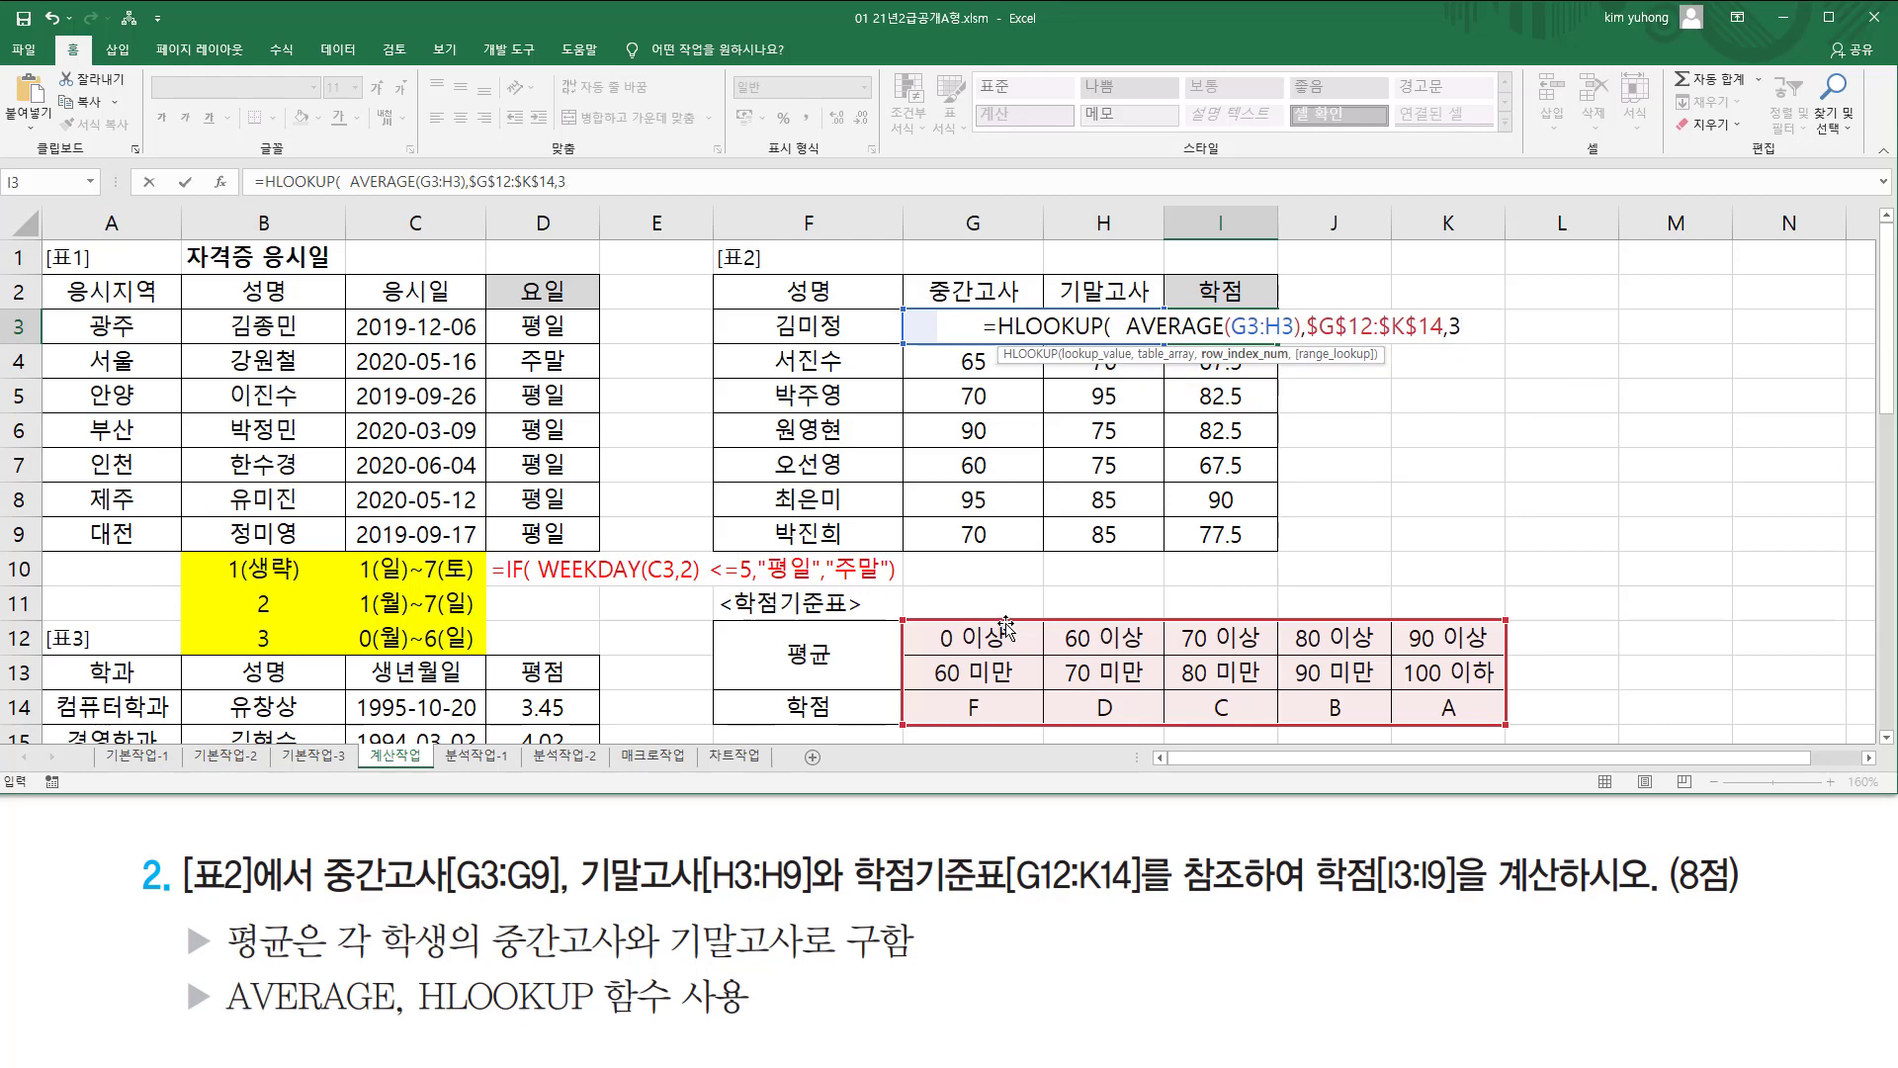
key(Return)
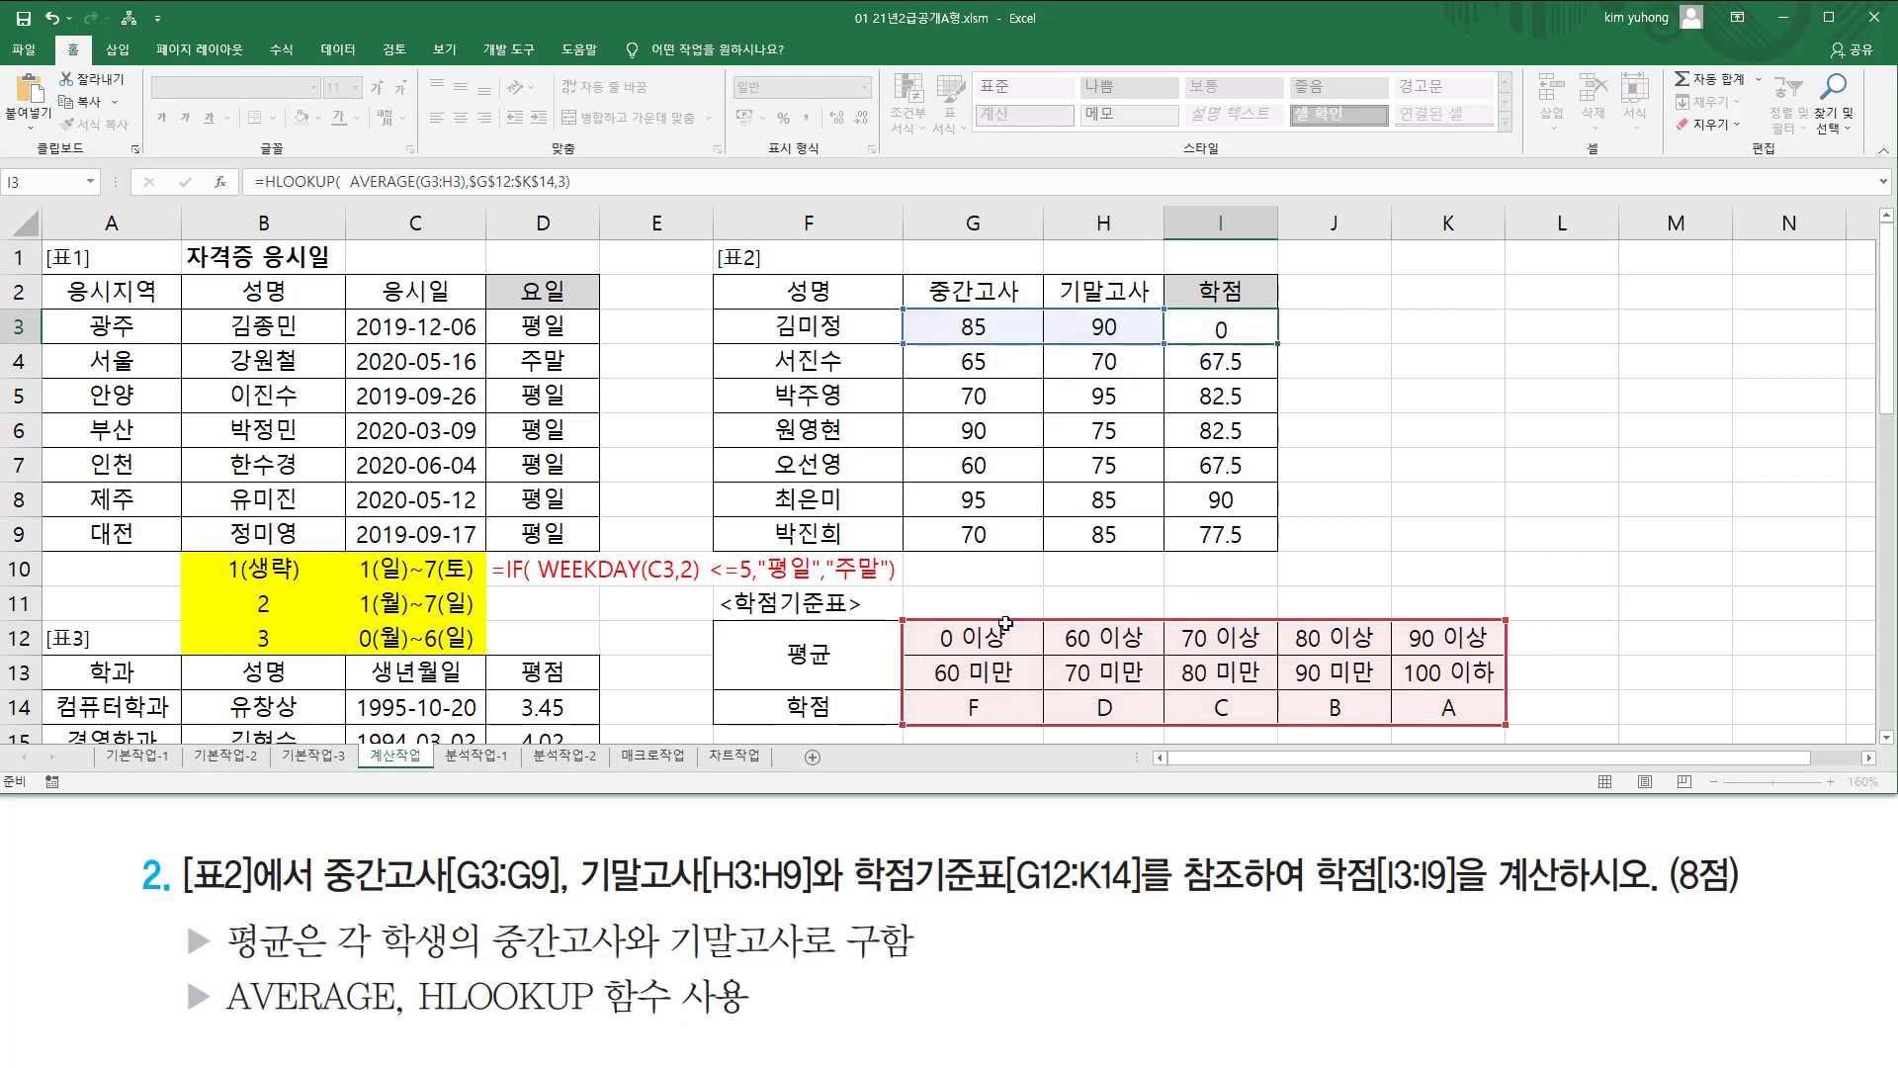
Fill the HLOOKUP formula from I3 down through I9.
click(1239, 332)
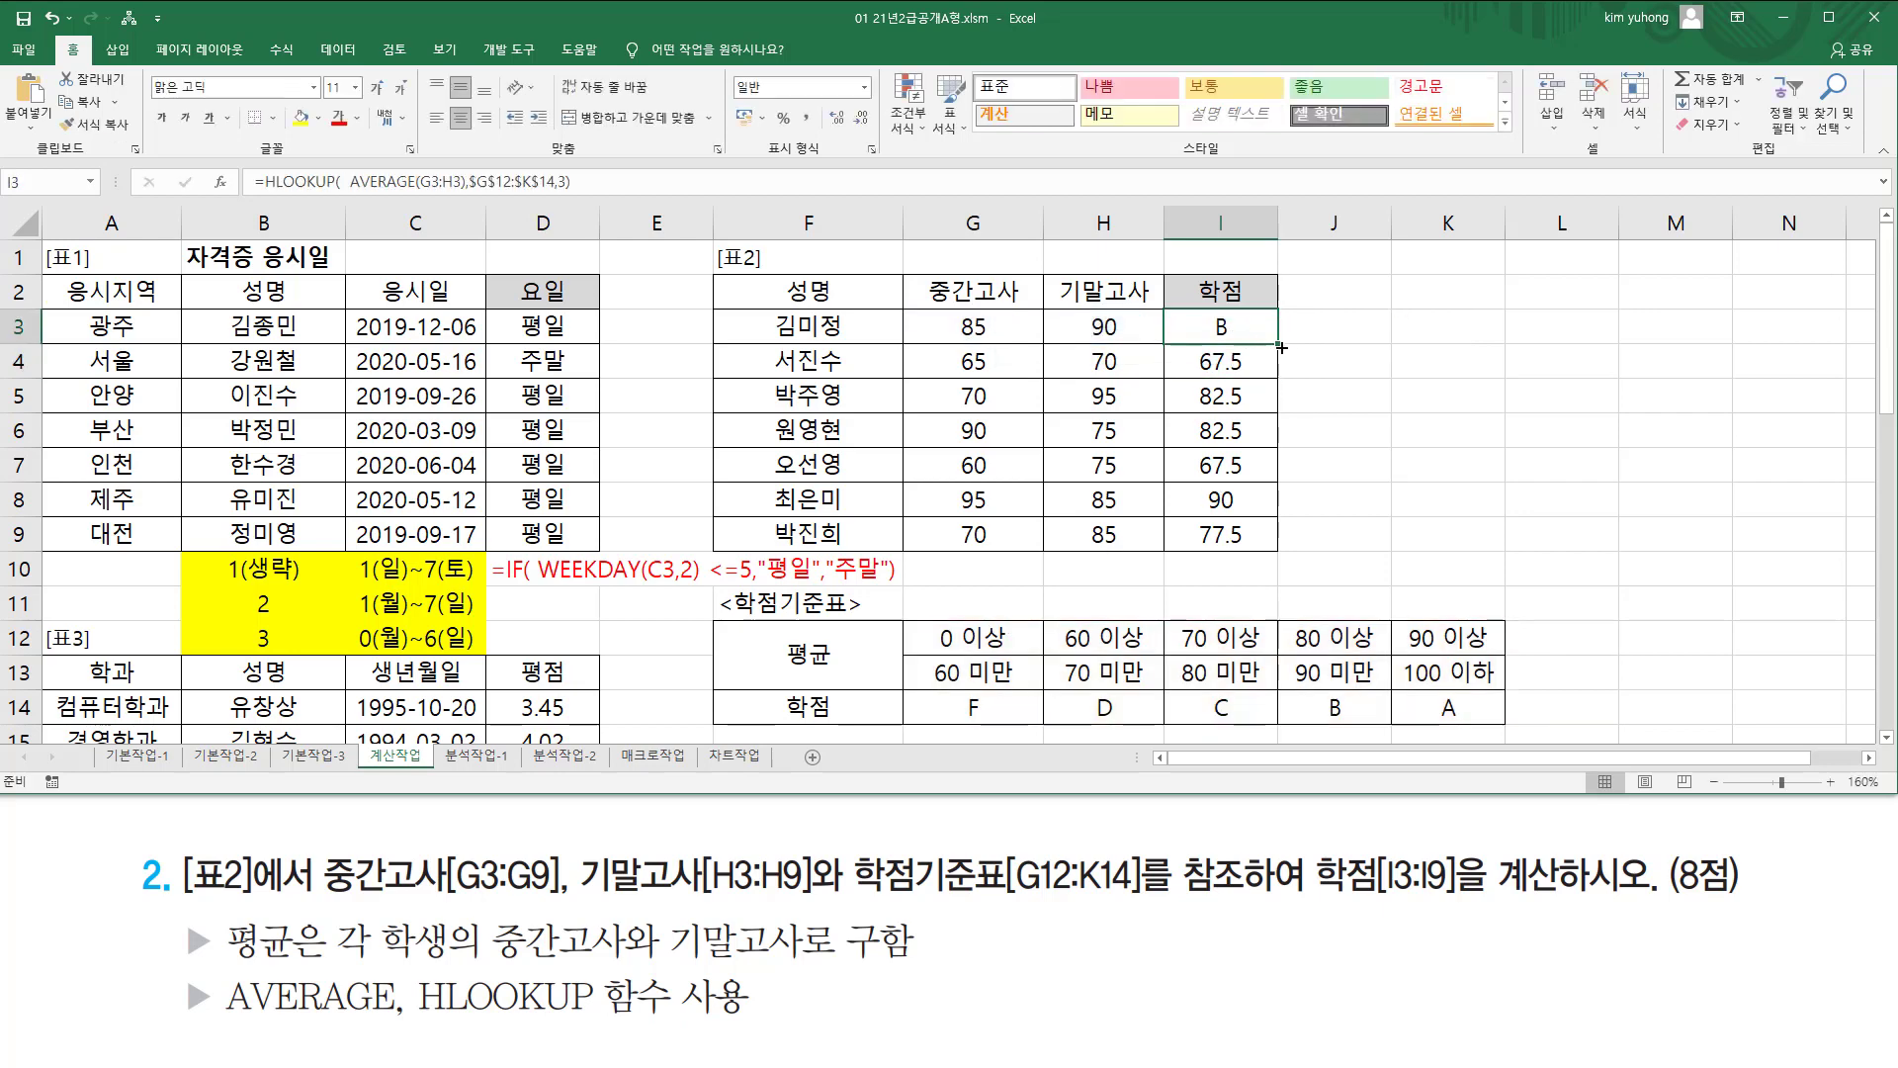
drag(1281, 347, 1275, 441)
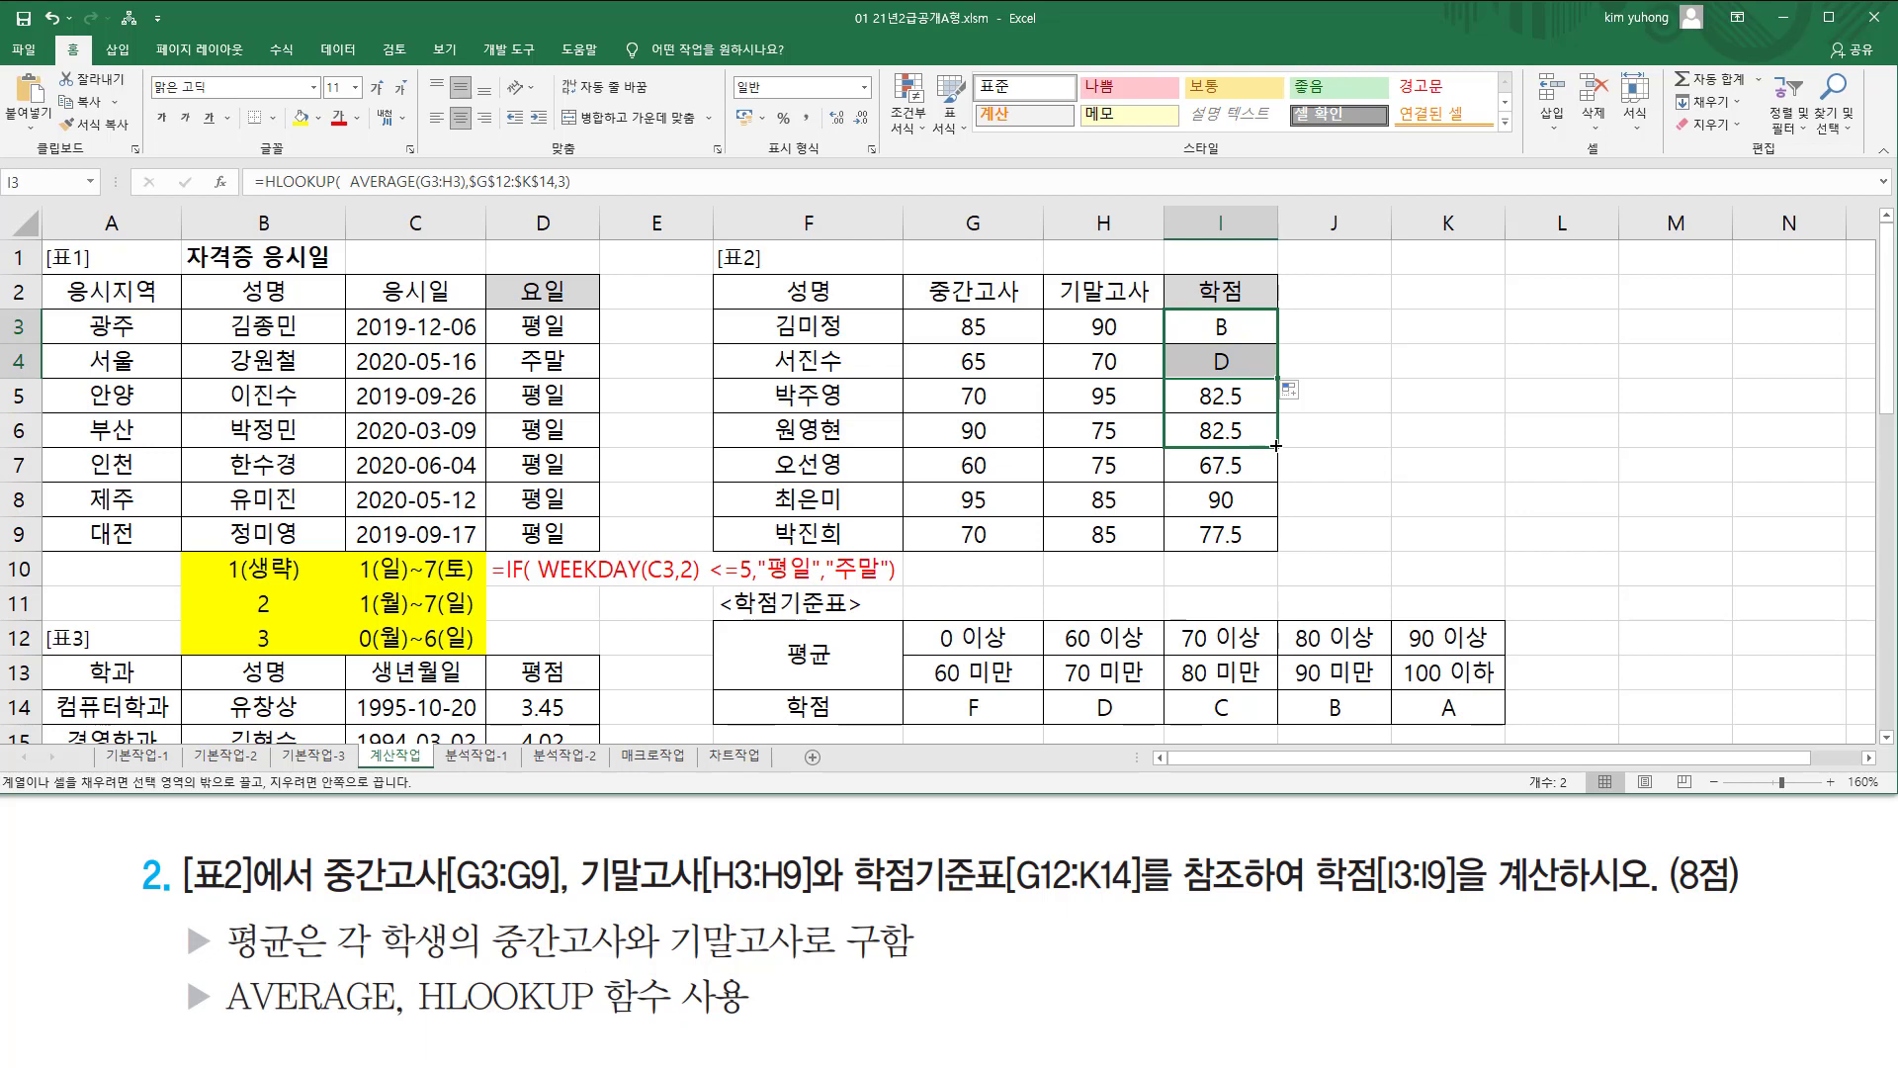
drag(1275, 446, 1273, 478)
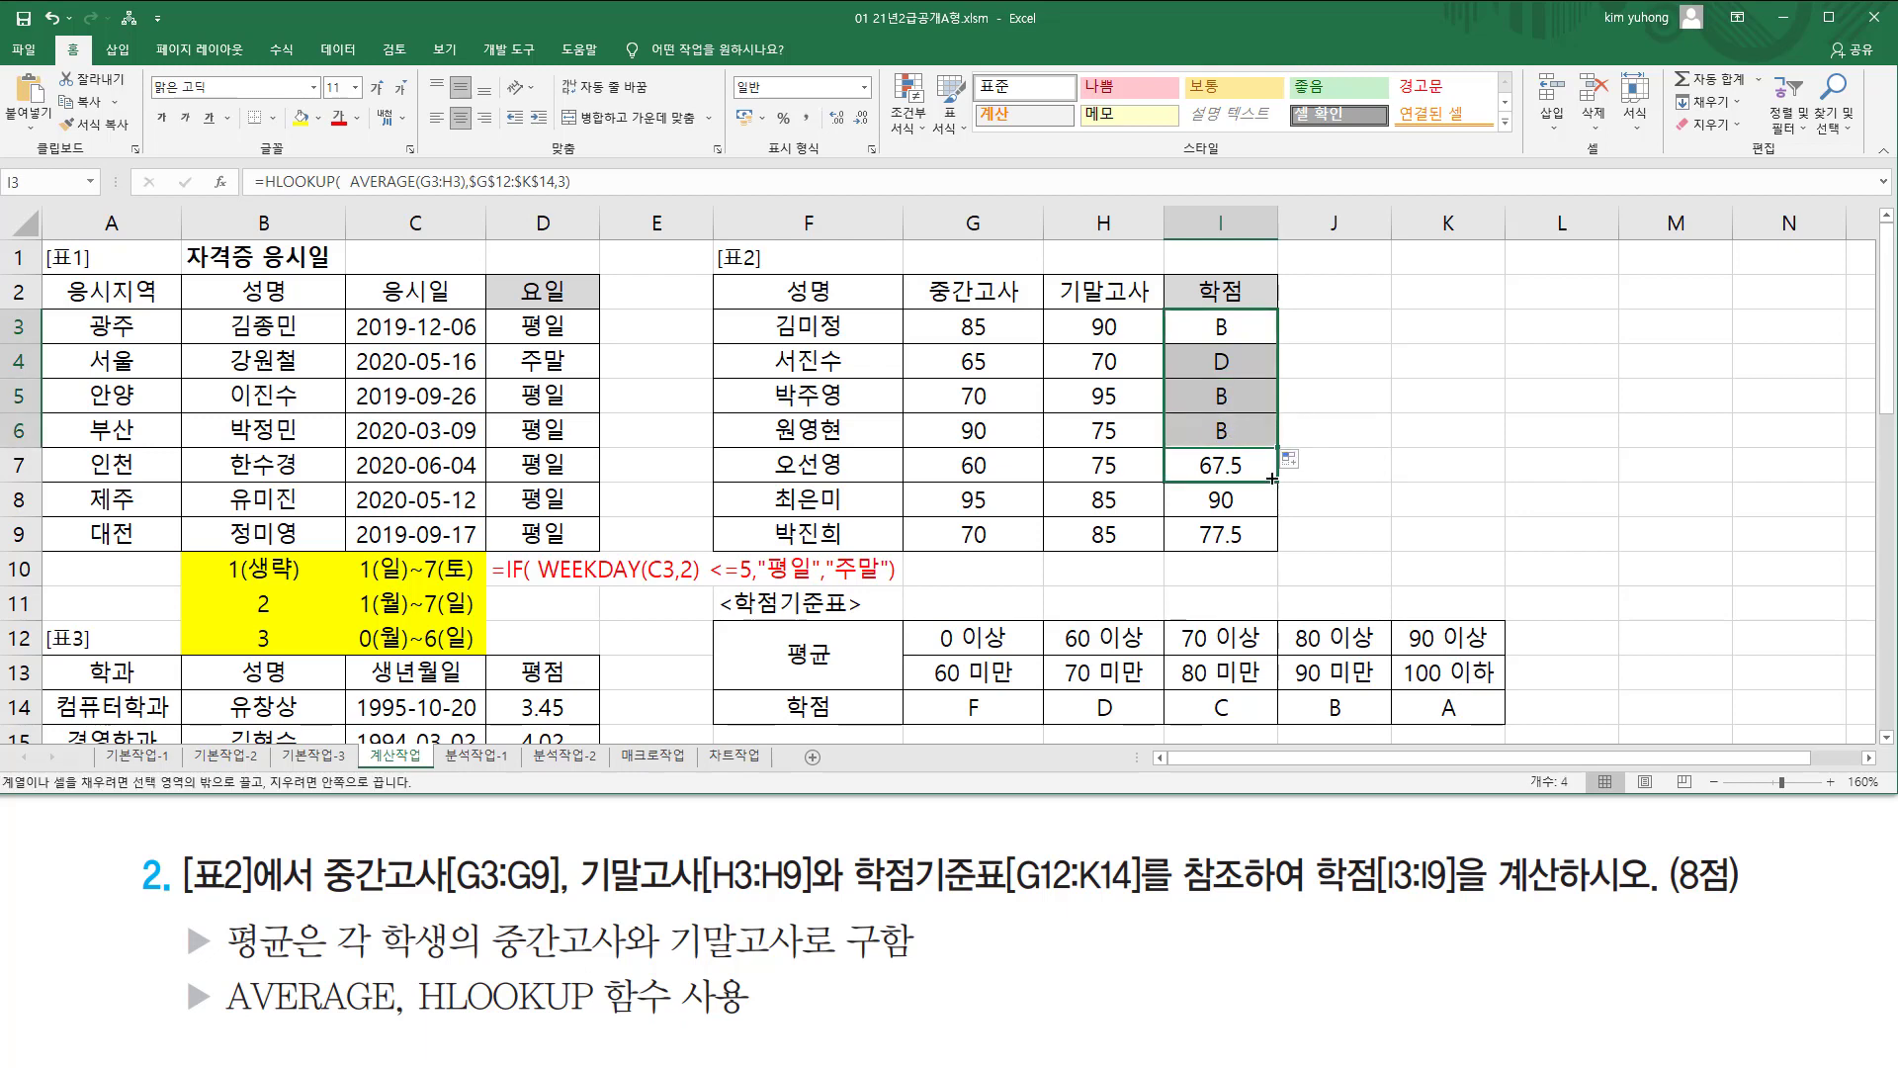
drag(1273, 479, 1270, 564)
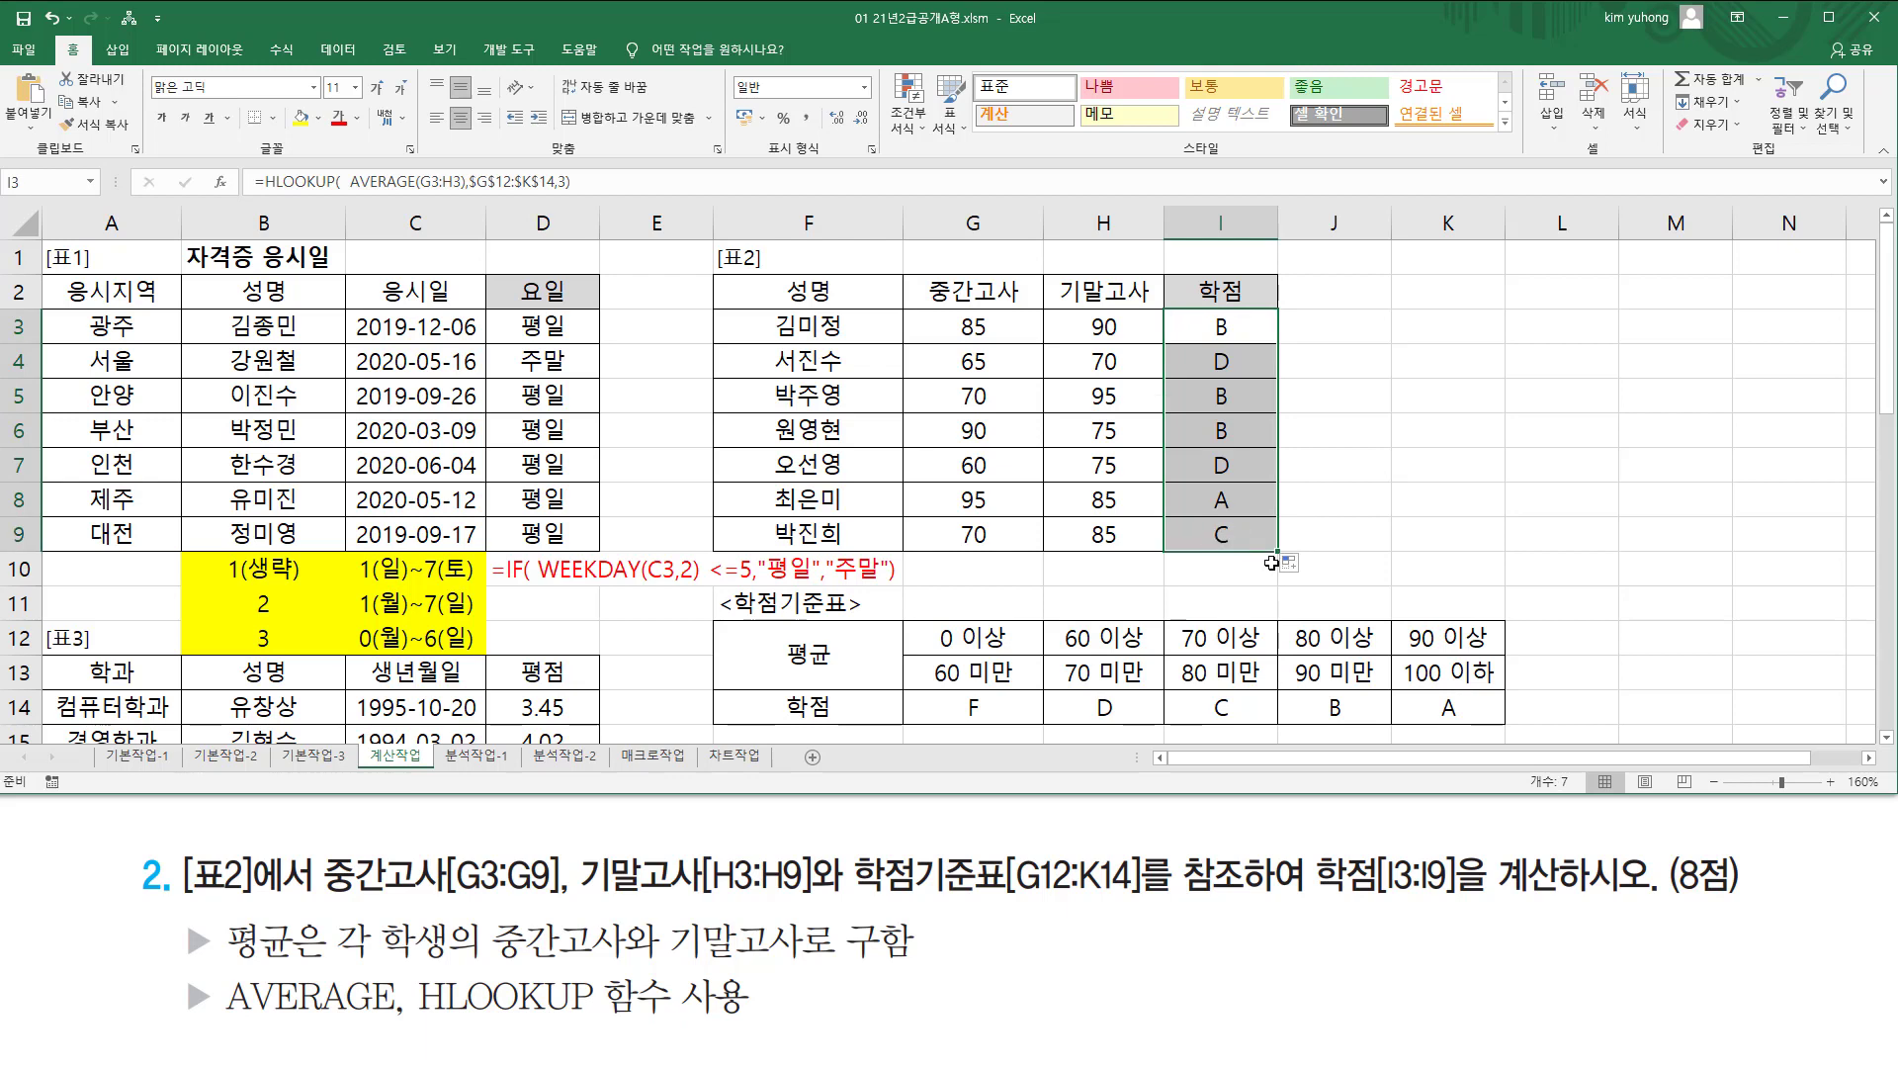
Copy the formula of I3 into H10 as literal text with a leading apostrophe.
click(1231, 323)
drag(658, 184, 247, 182)
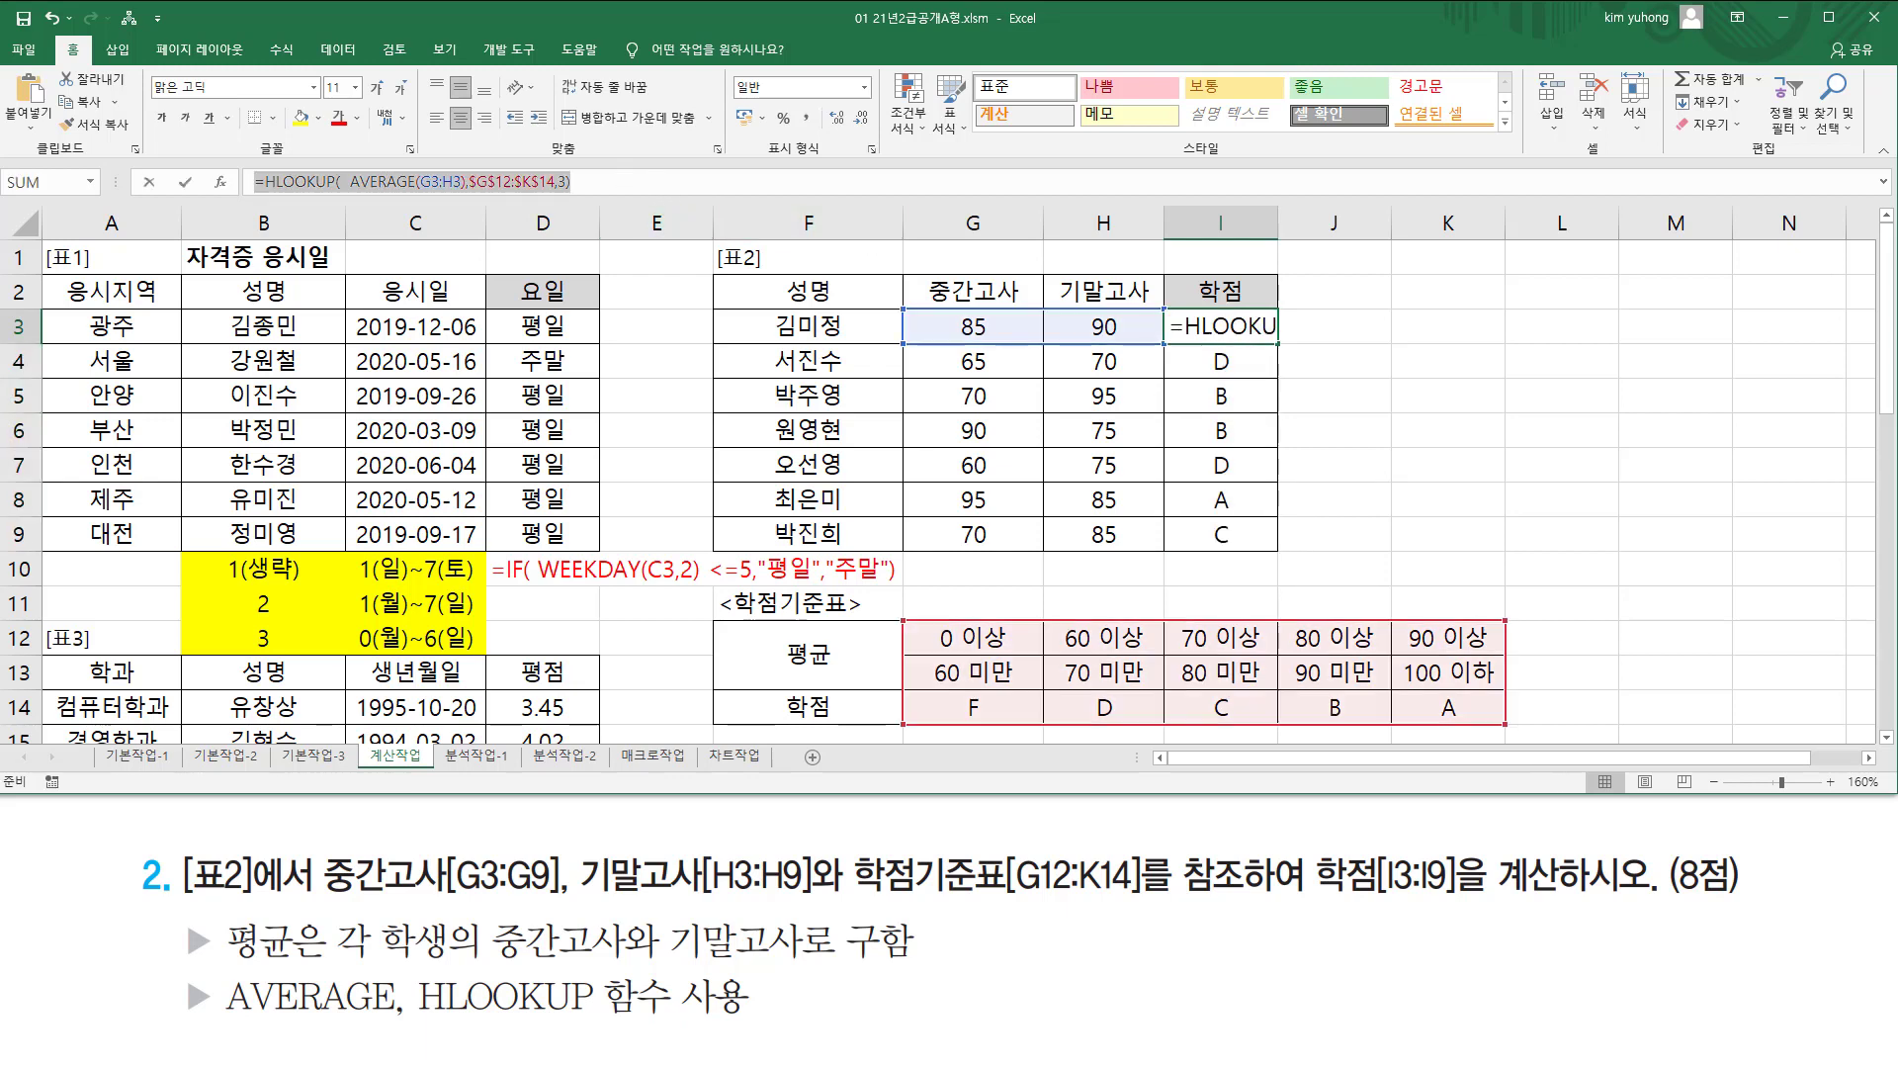
key(ctrl+c)
key(Escape)
click(1085, 572)
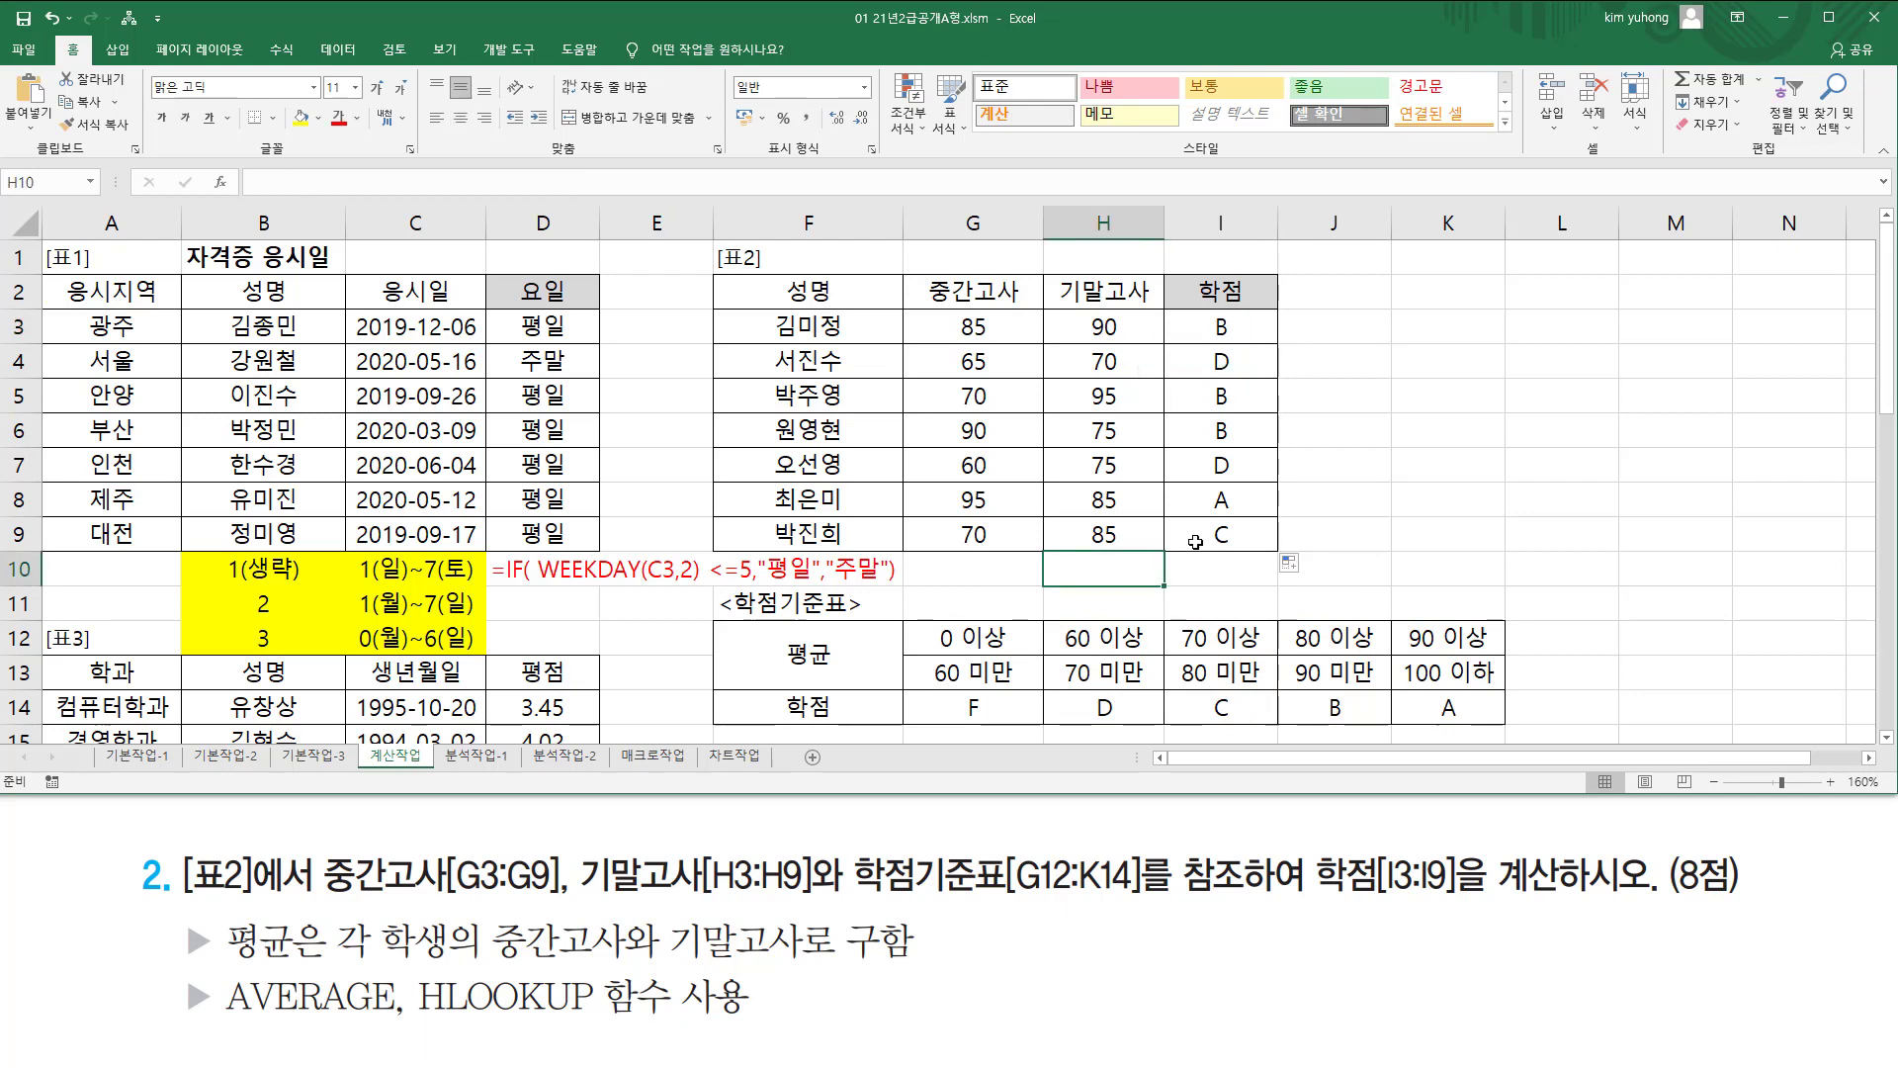
text(')
key(ctrl+v)
key(Return)
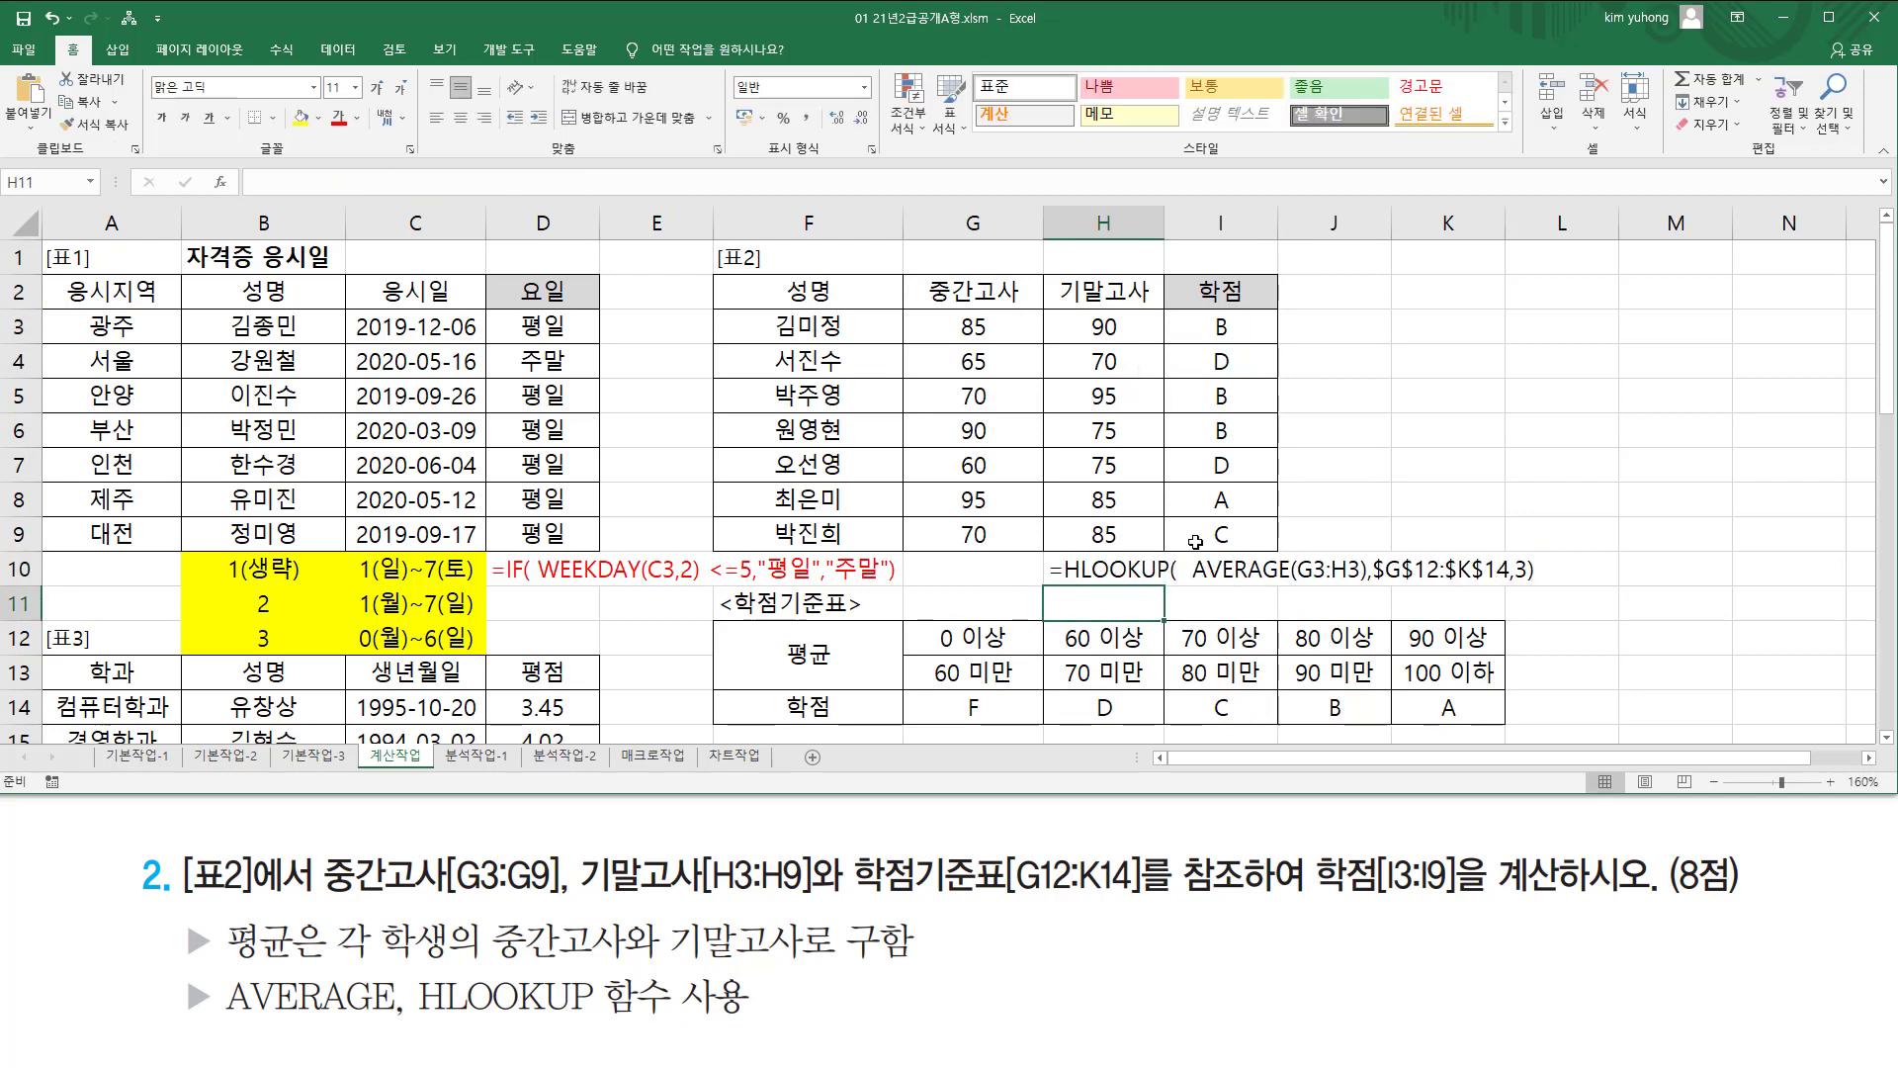
Colour the formula text in H10 red.
click(1063, 564)
click(338, 116)
click(1617, 493)
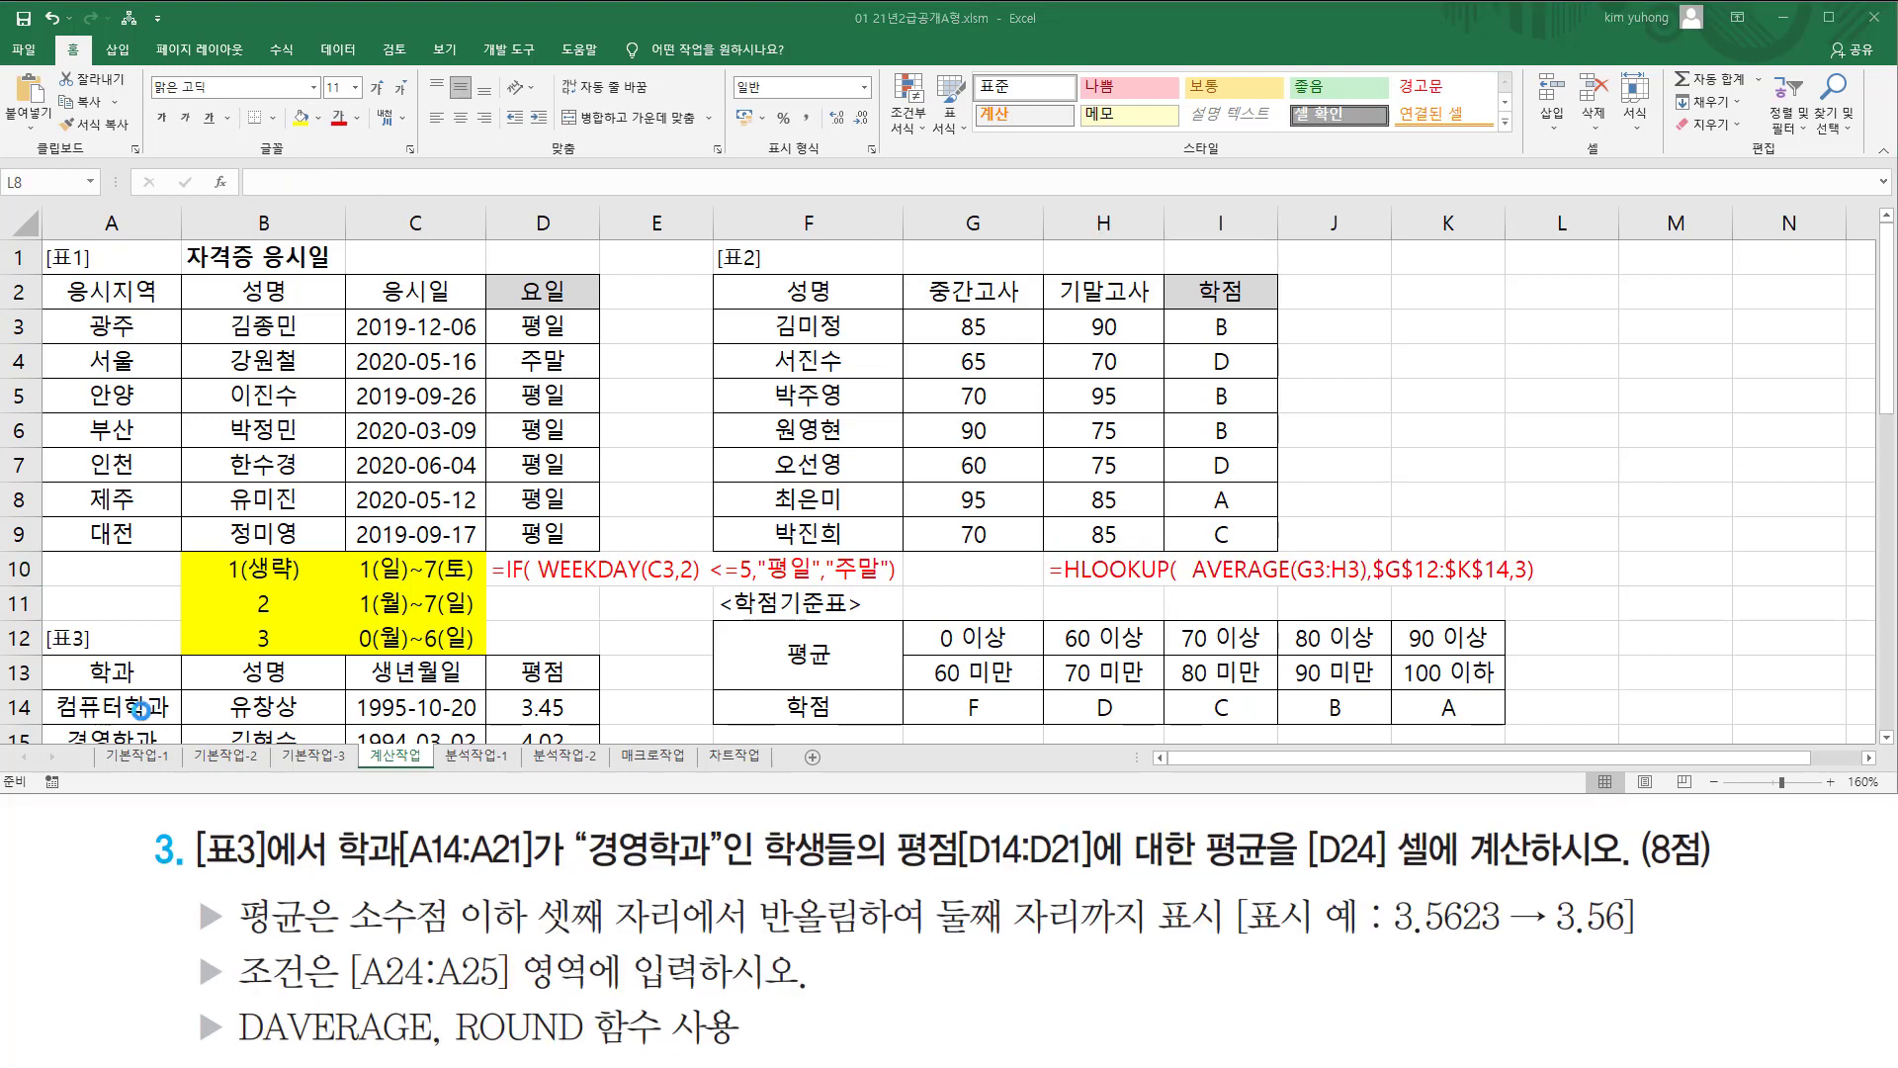
Examine [표3] in A12:D21 together with the 조건 area and the 경영학과 평균 평점 cell below it.
drag(191, 814, 322, 877)
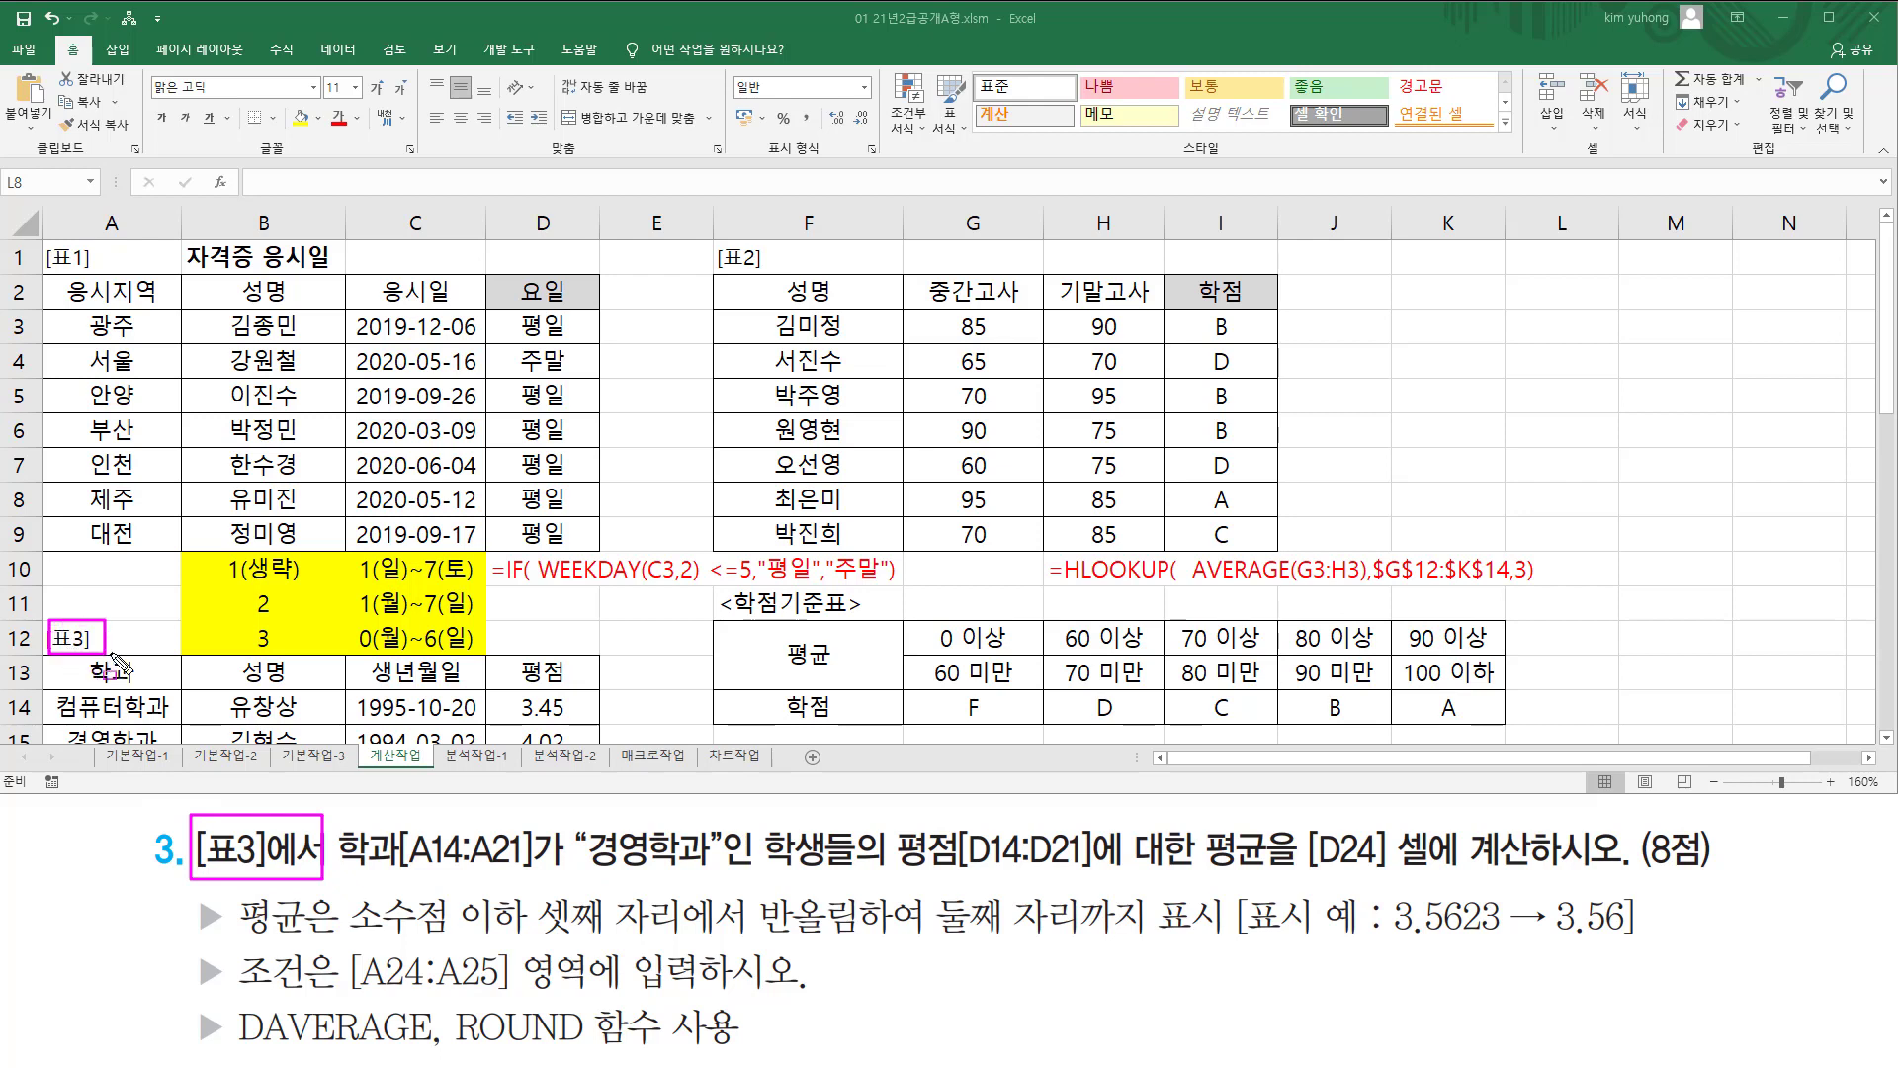
scroll(158, 626, down, 2)
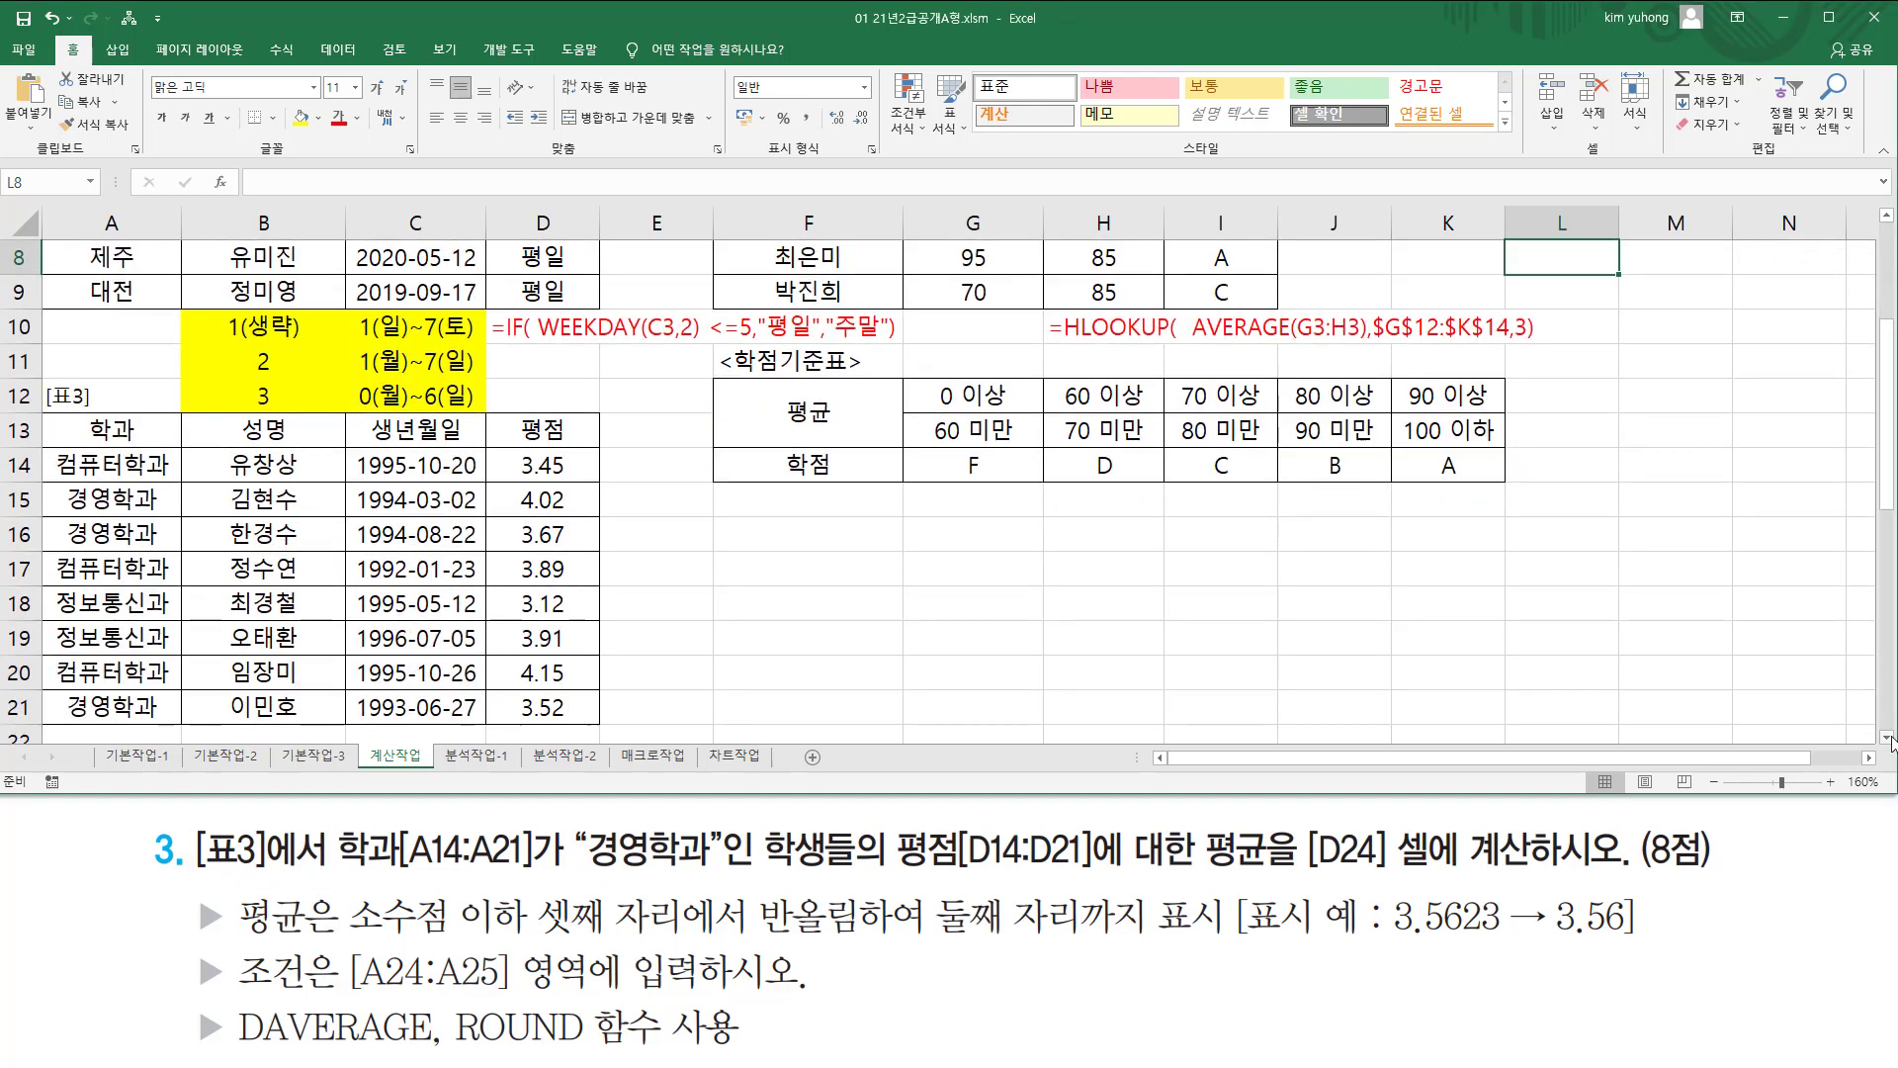
scroll(956, 691, down, 1)
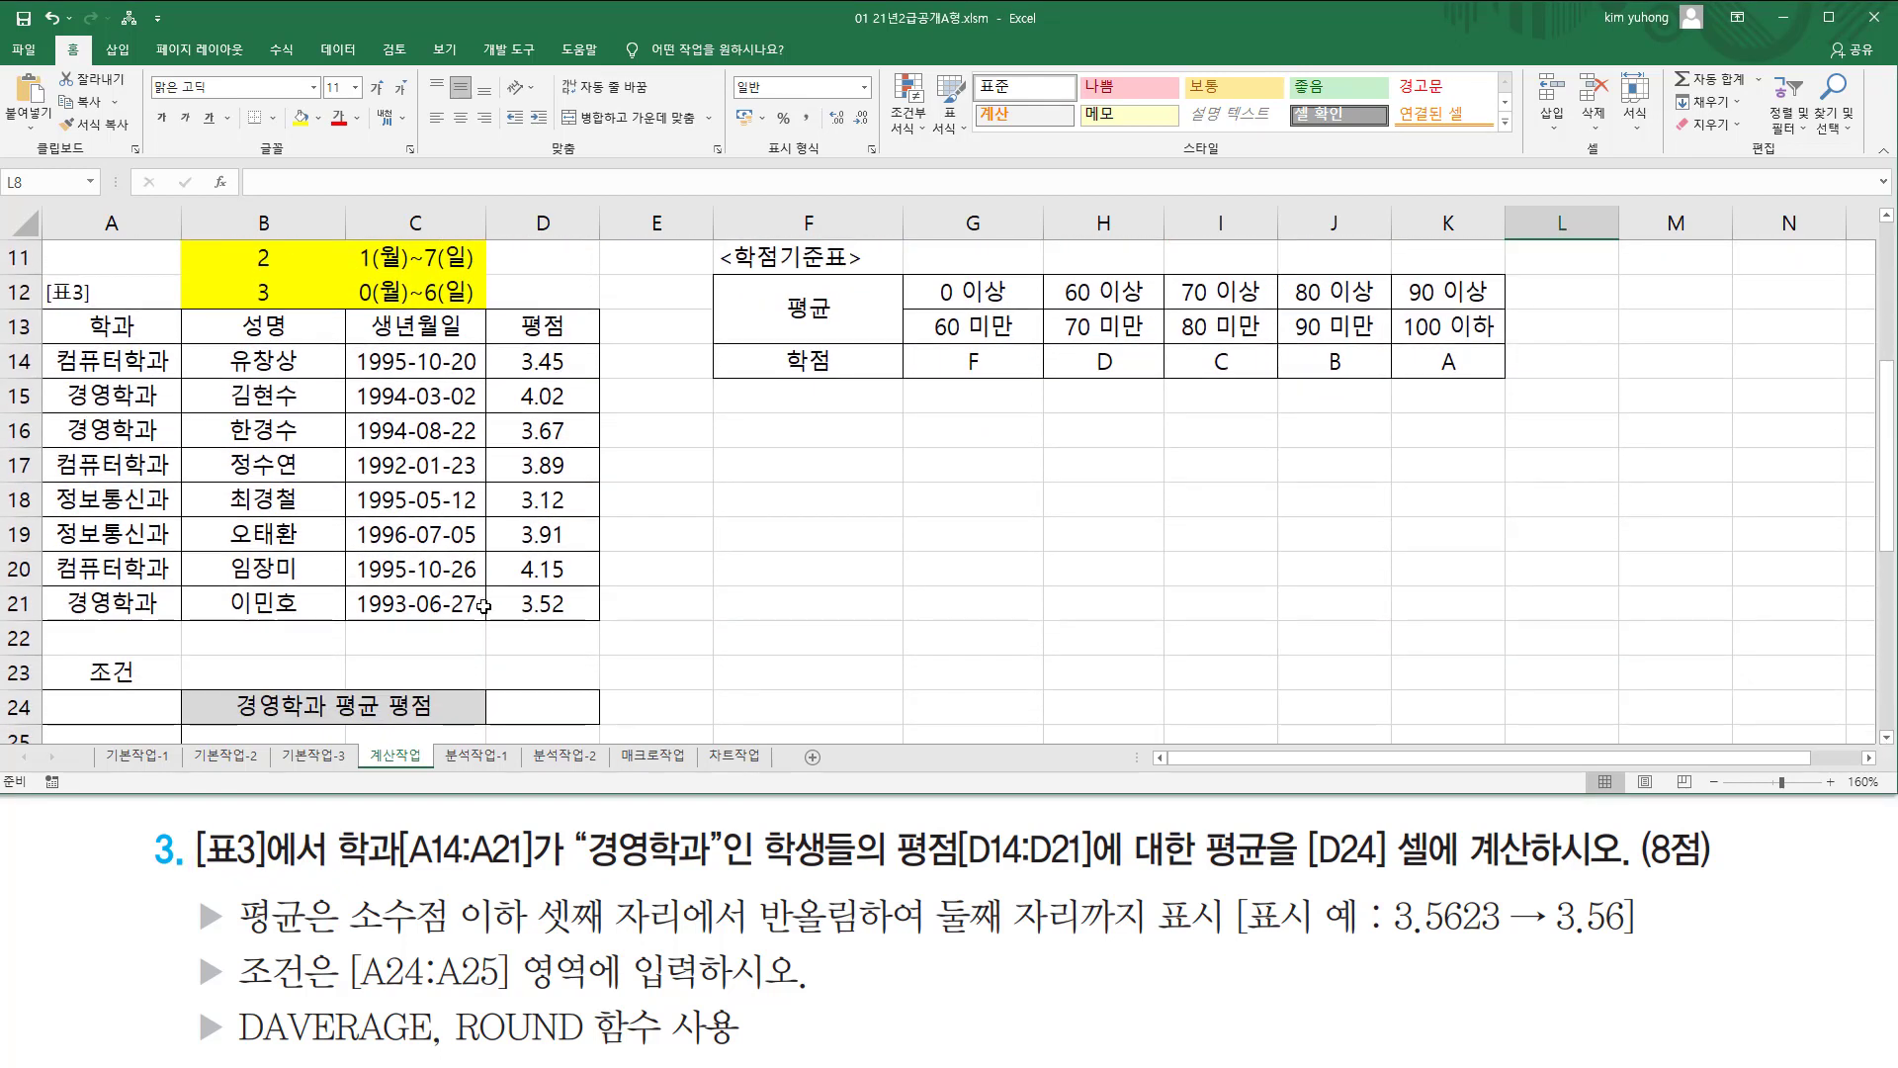
click(1885, 738)
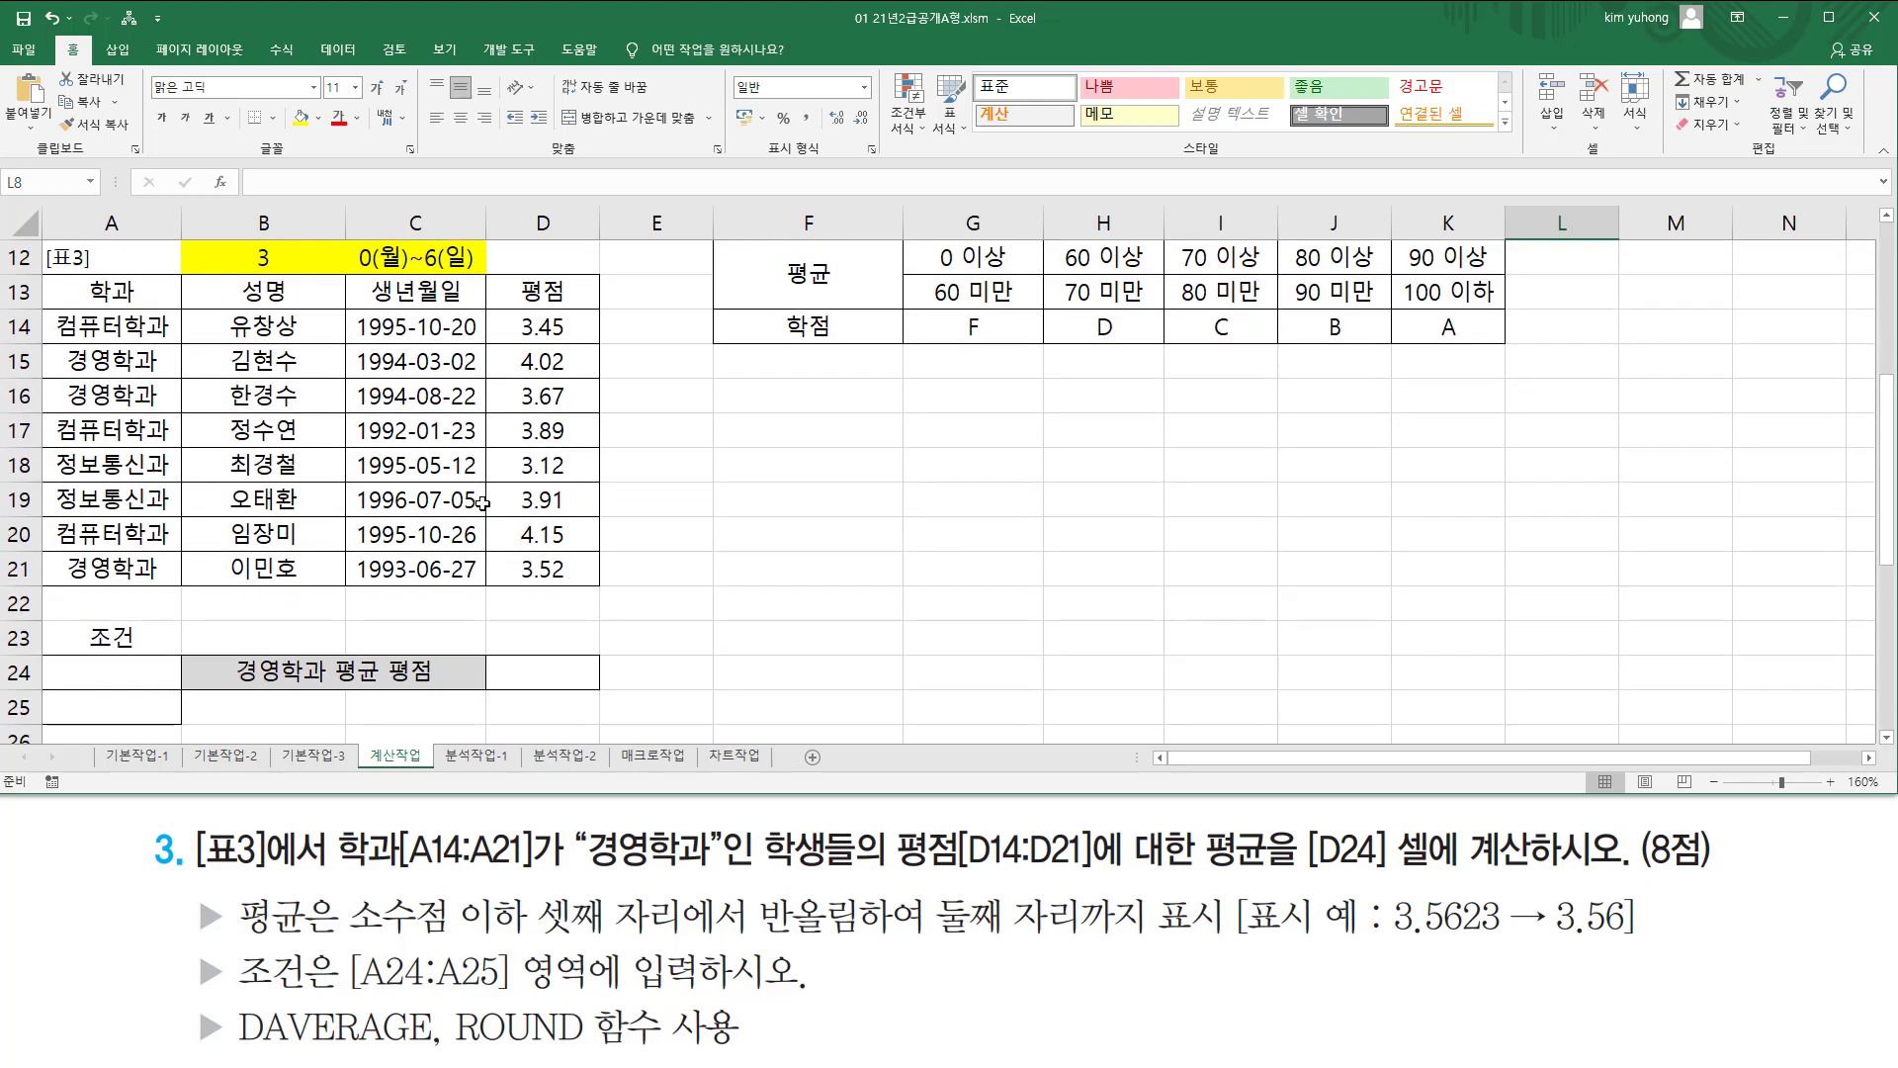
mouse_move(48, 232)
mouse_down()
mouse_move(596, 634)
mouse_move(613, 611)
mouse_up()
key(Escape)
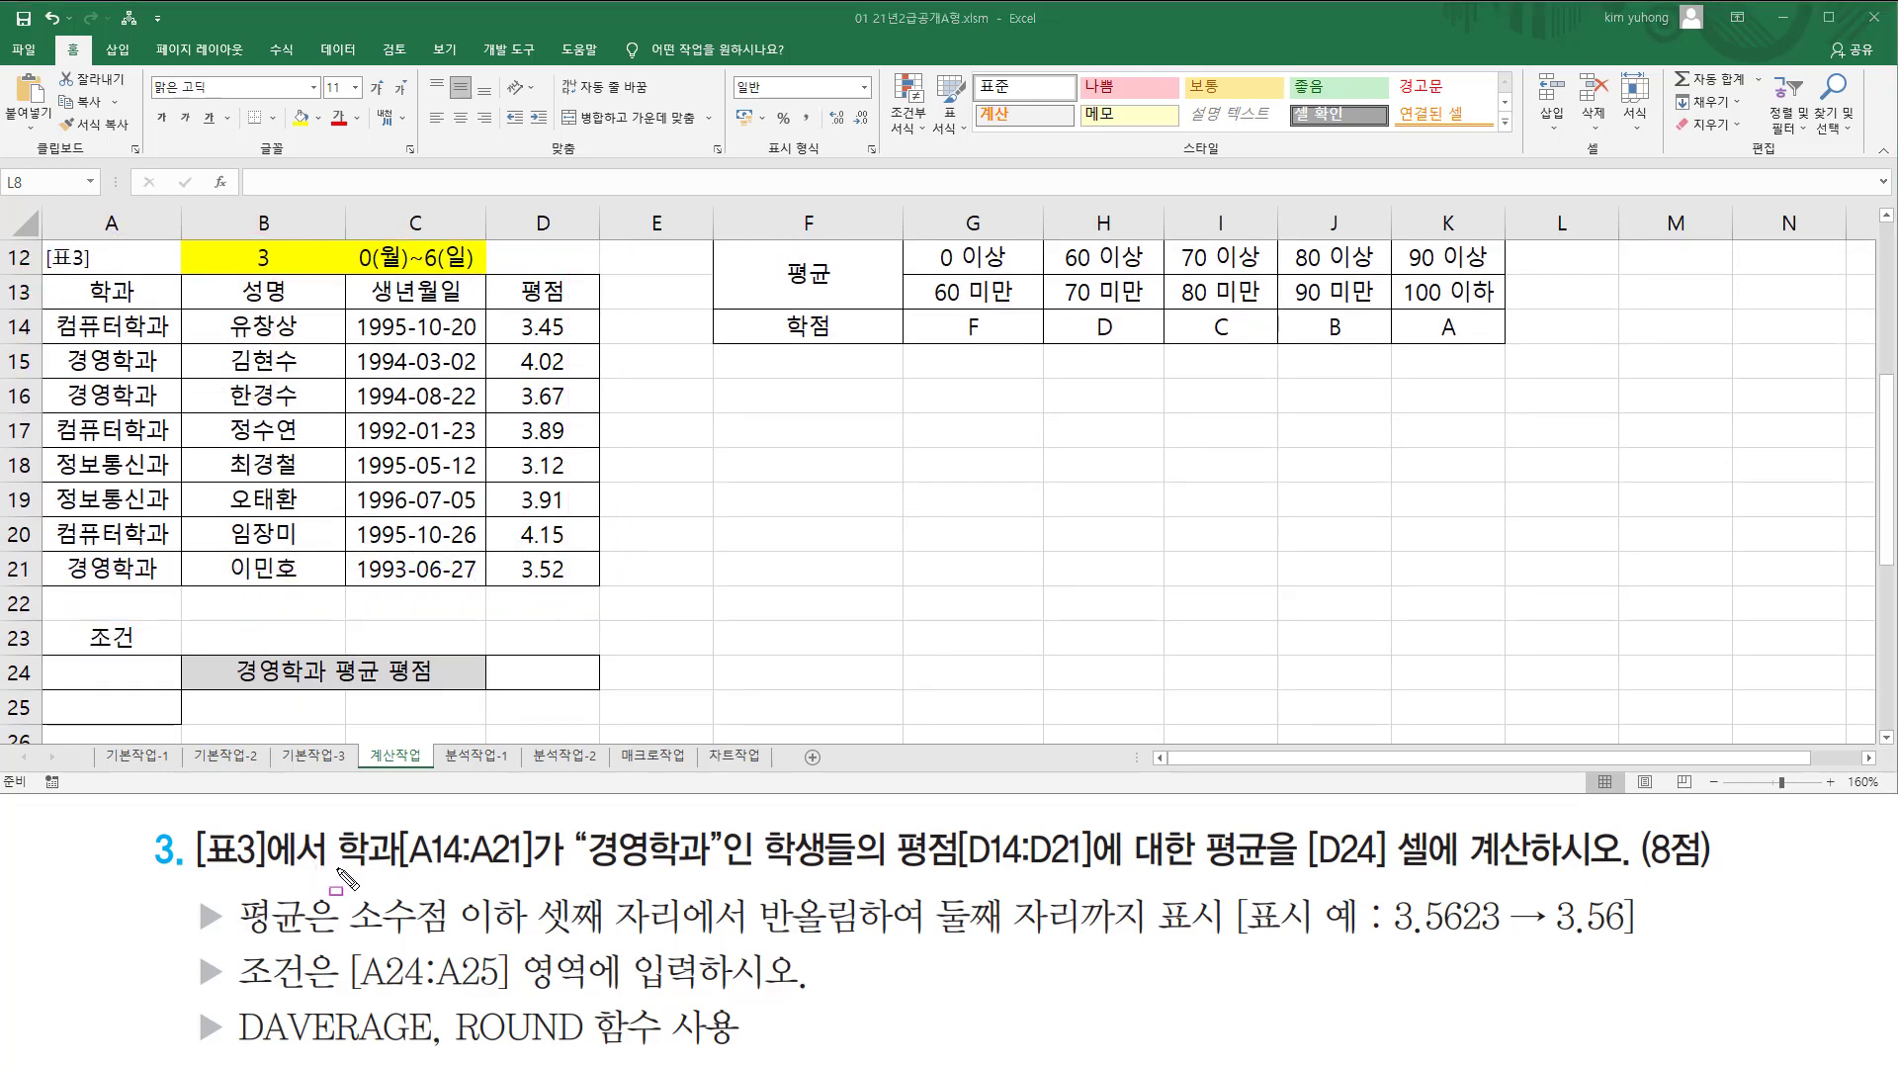
Review the task's requirements against [표3]: the 경영학과 rows, their 평점 values, result cell D24, the DAVERAGE function and condition range A24:A25.
mouse_move(334, 871)
mouse_down()
mouse_move(638, 885)
mouse_move(1424, 864)
mouse_up()
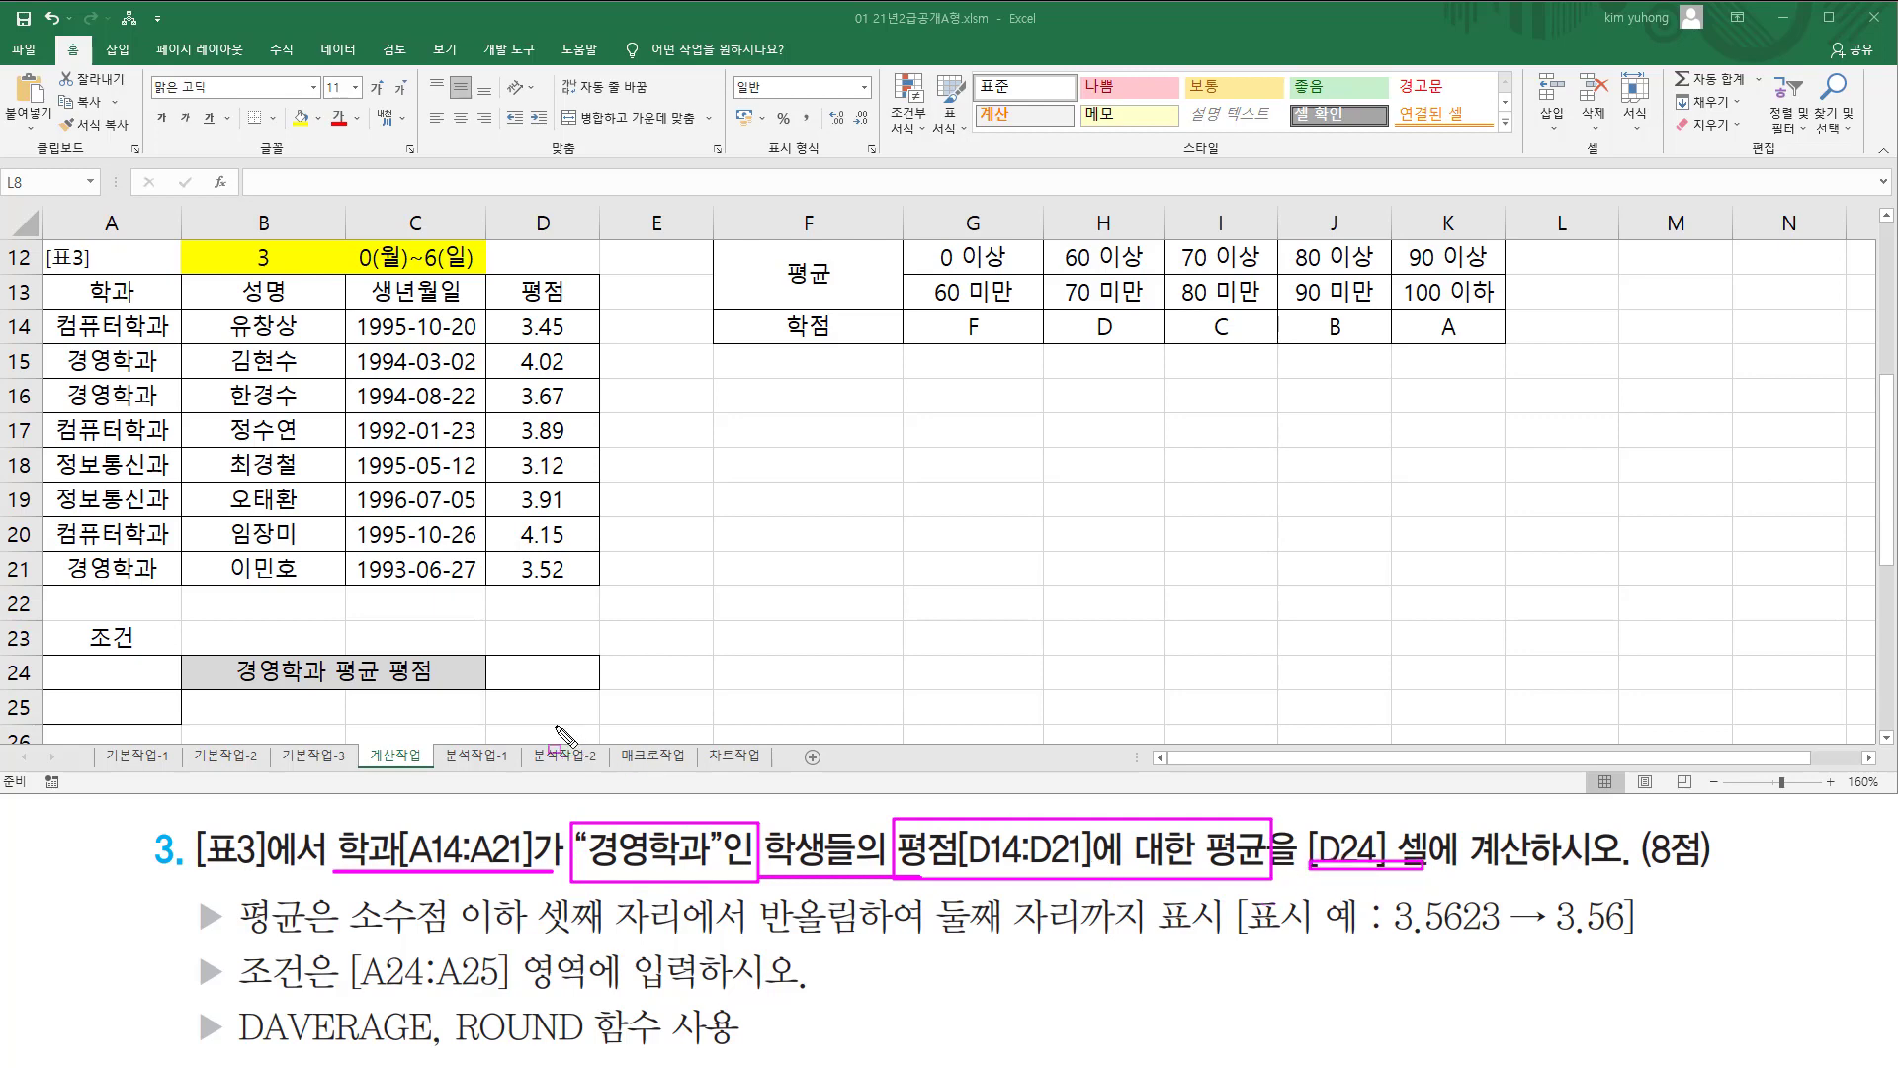
mouse_move(515, 660)
mouse_down()
mouse_move(534, 685)
mouse_move(580, 685)
mouse_up()
drag(516, 310, 586, 581)
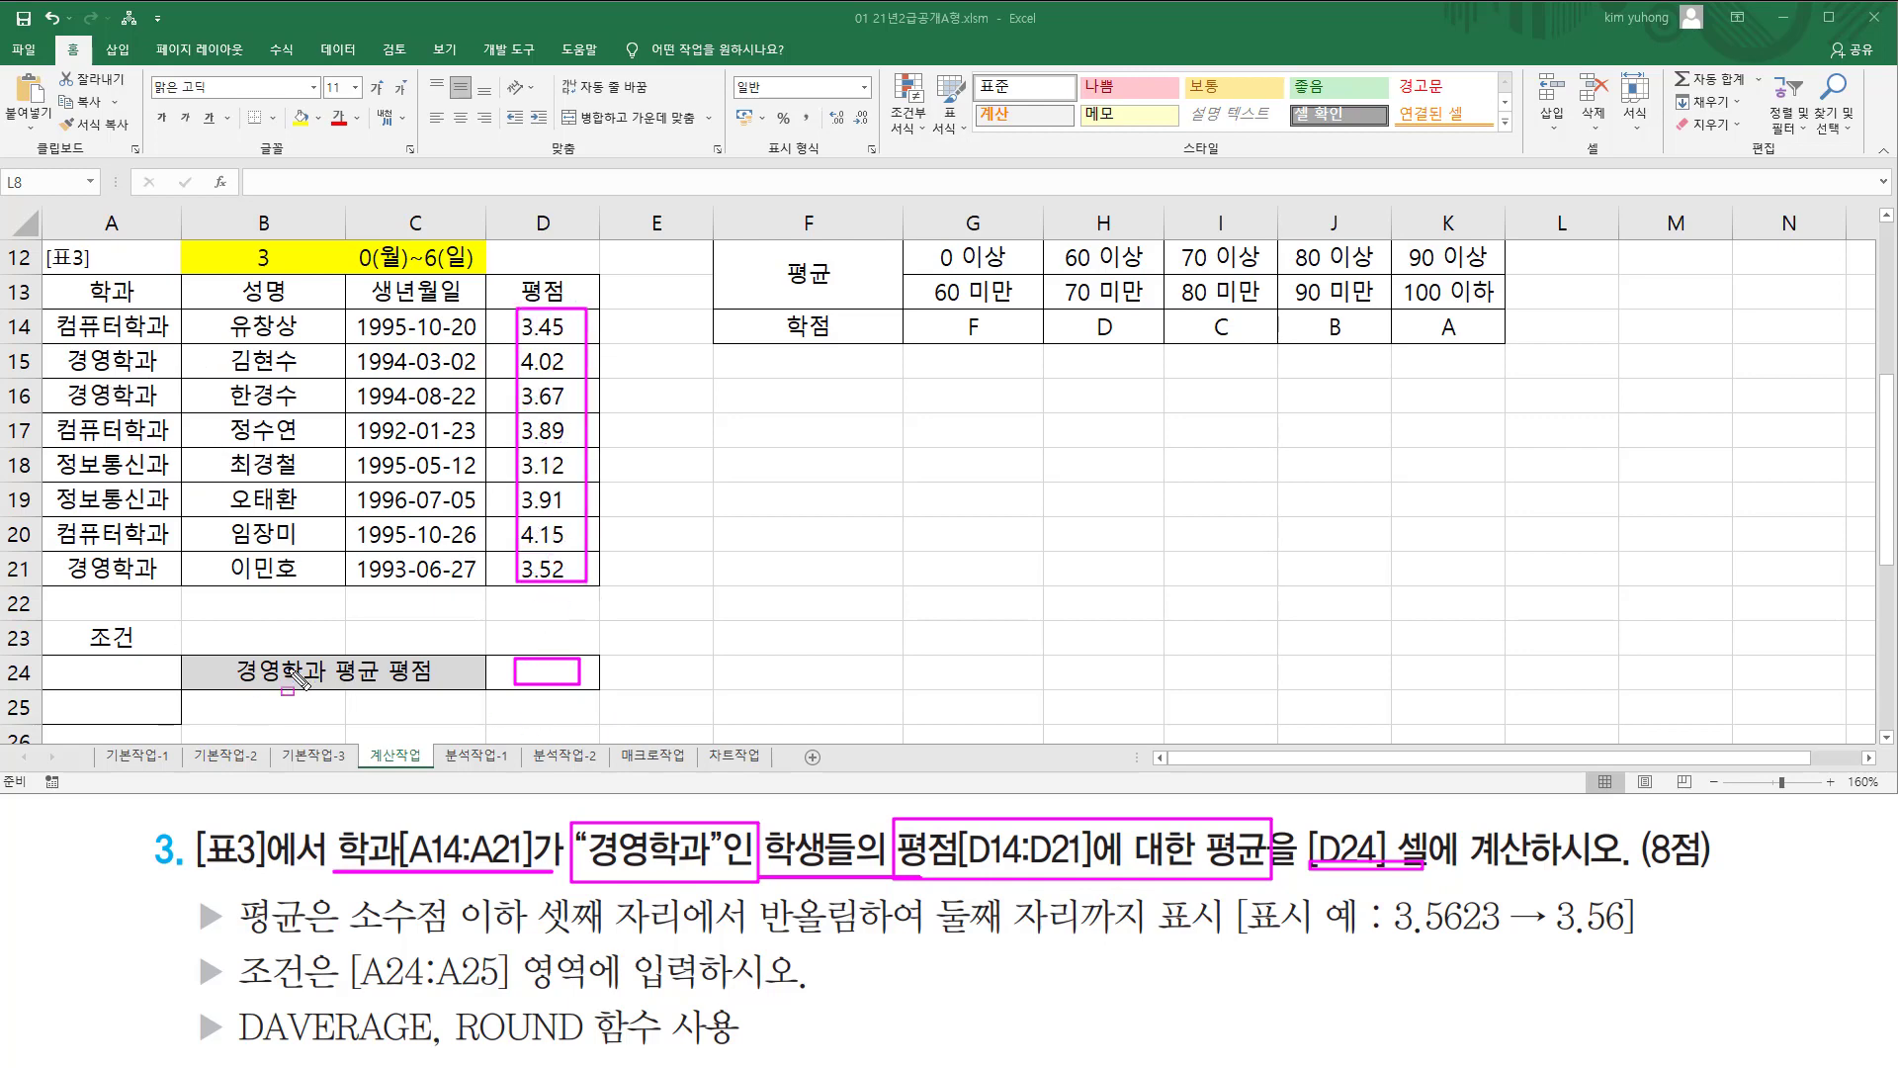
drag(228, 649, 331, 693)
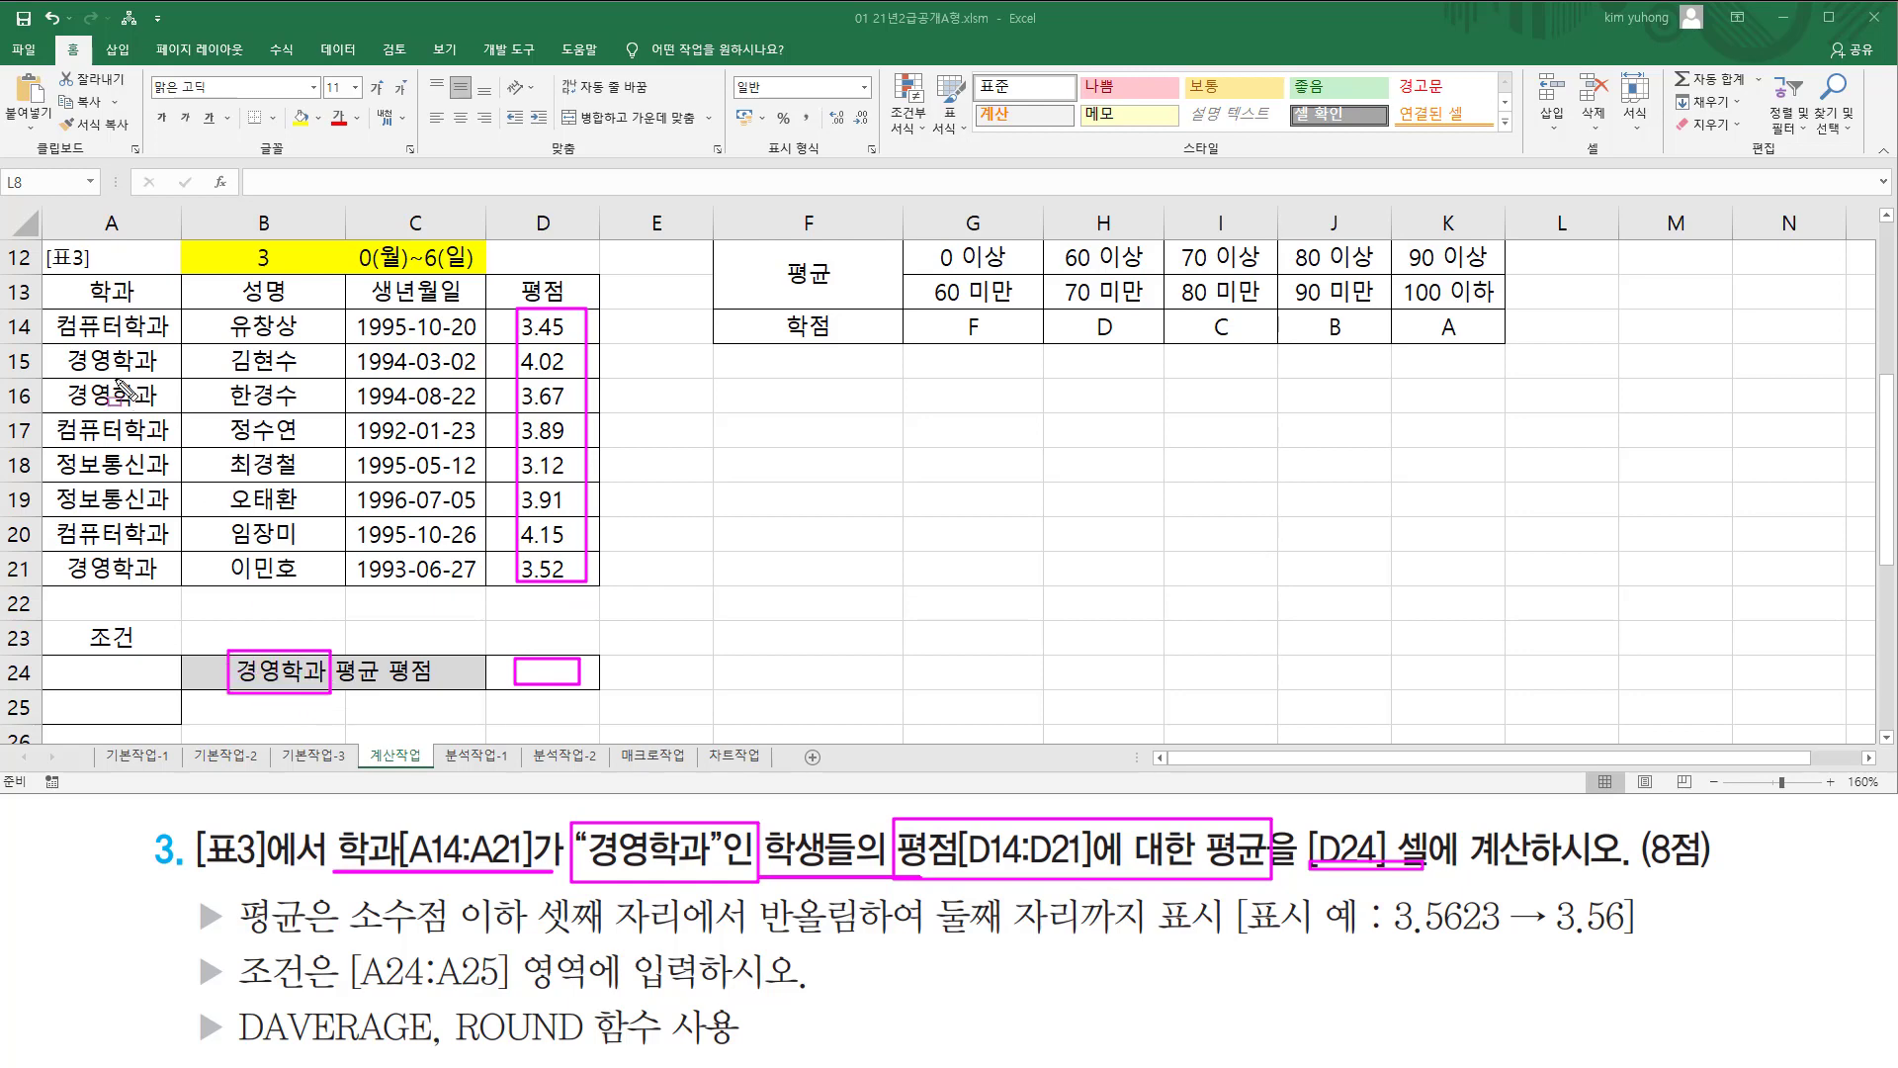
drag(59, 348, 196, 404)
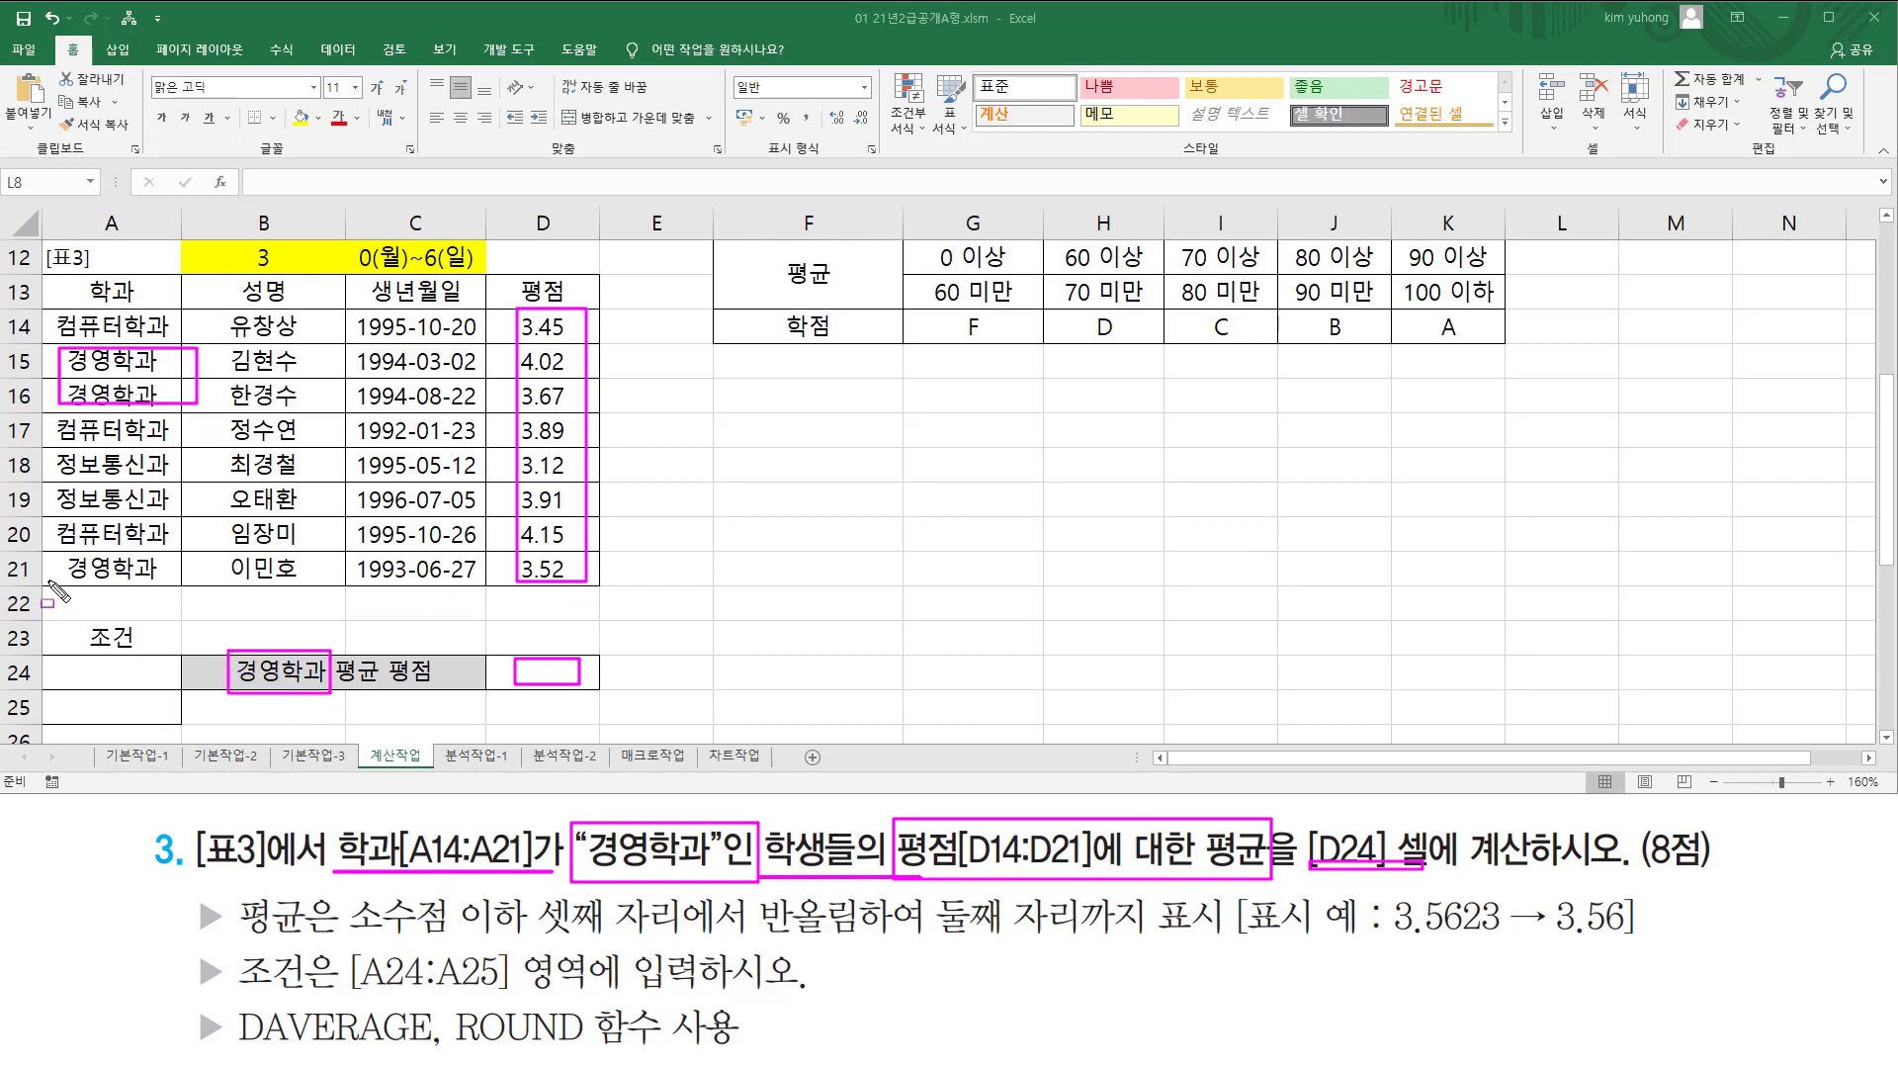
drag(56, 551, 169, 592)
drag(524, 345, 583, 396)
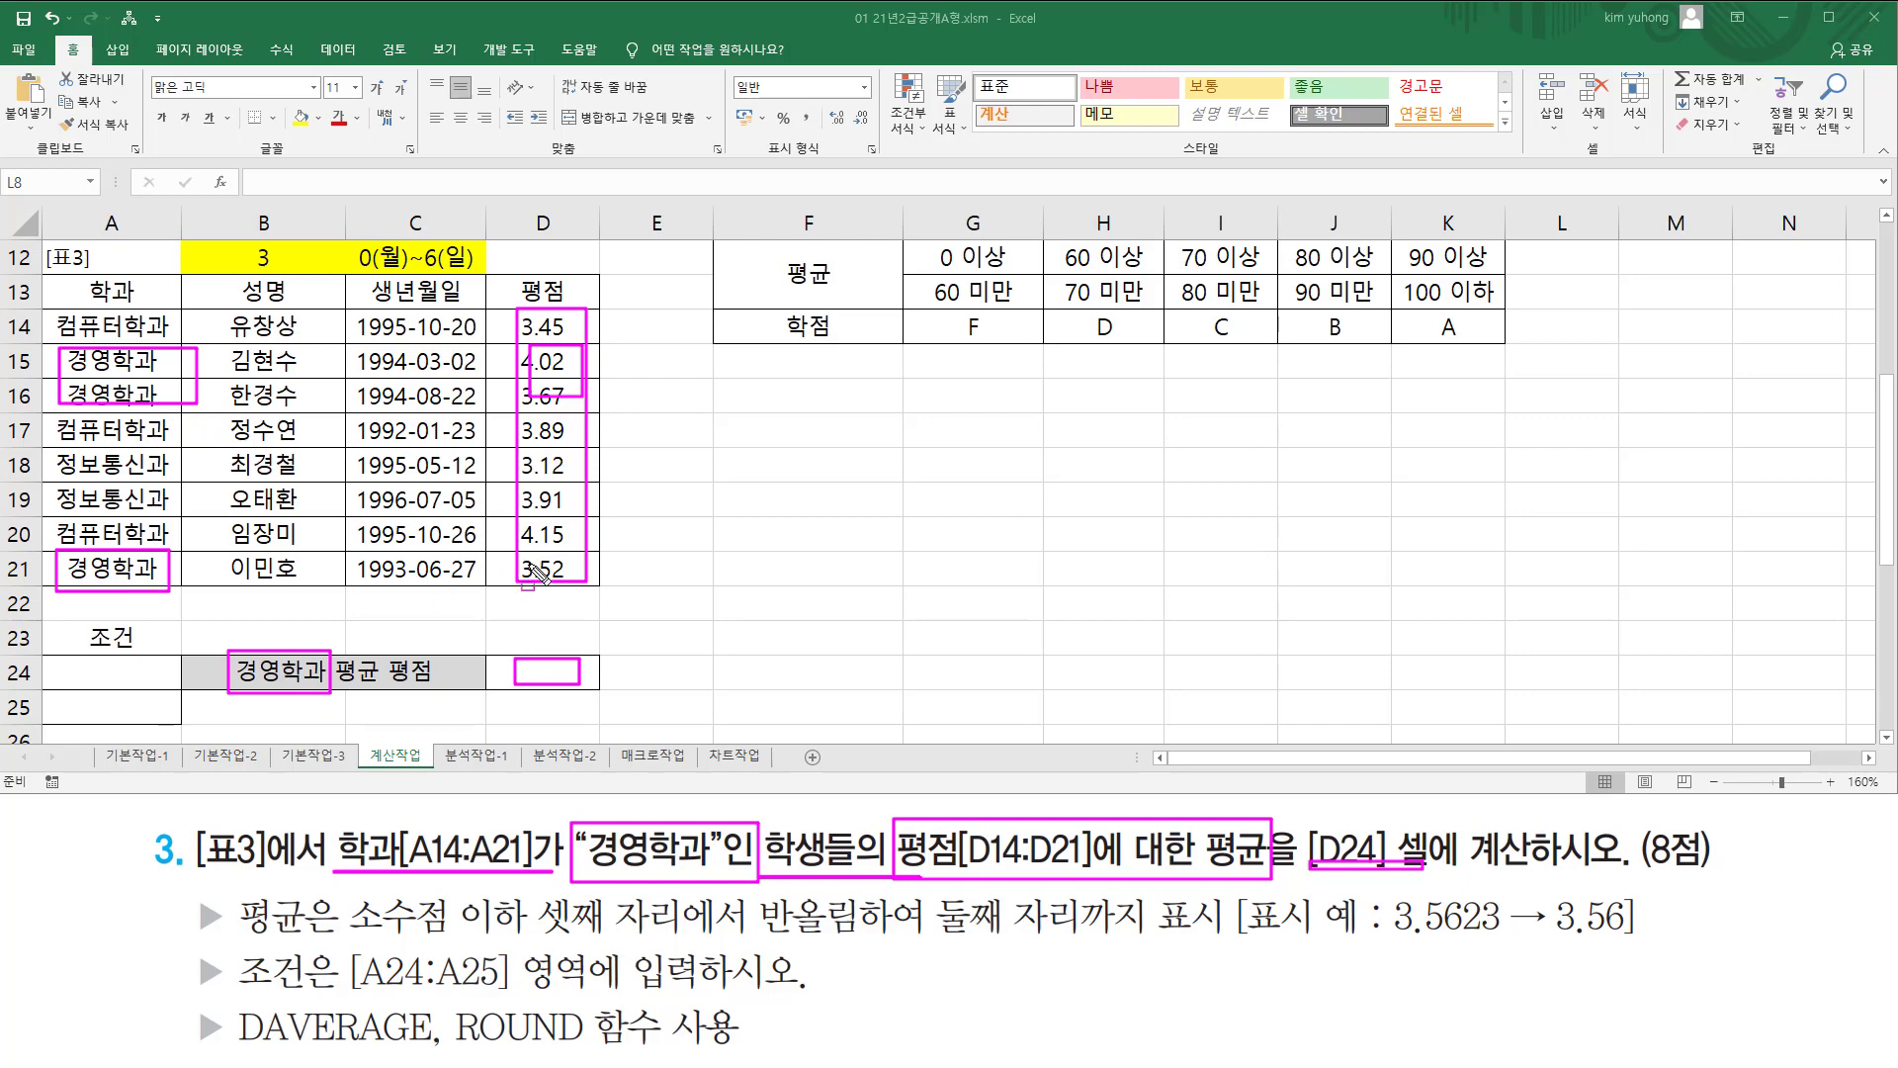
drag(518, 556, 570, 584)
drag(234, 1041, 427, 1045)
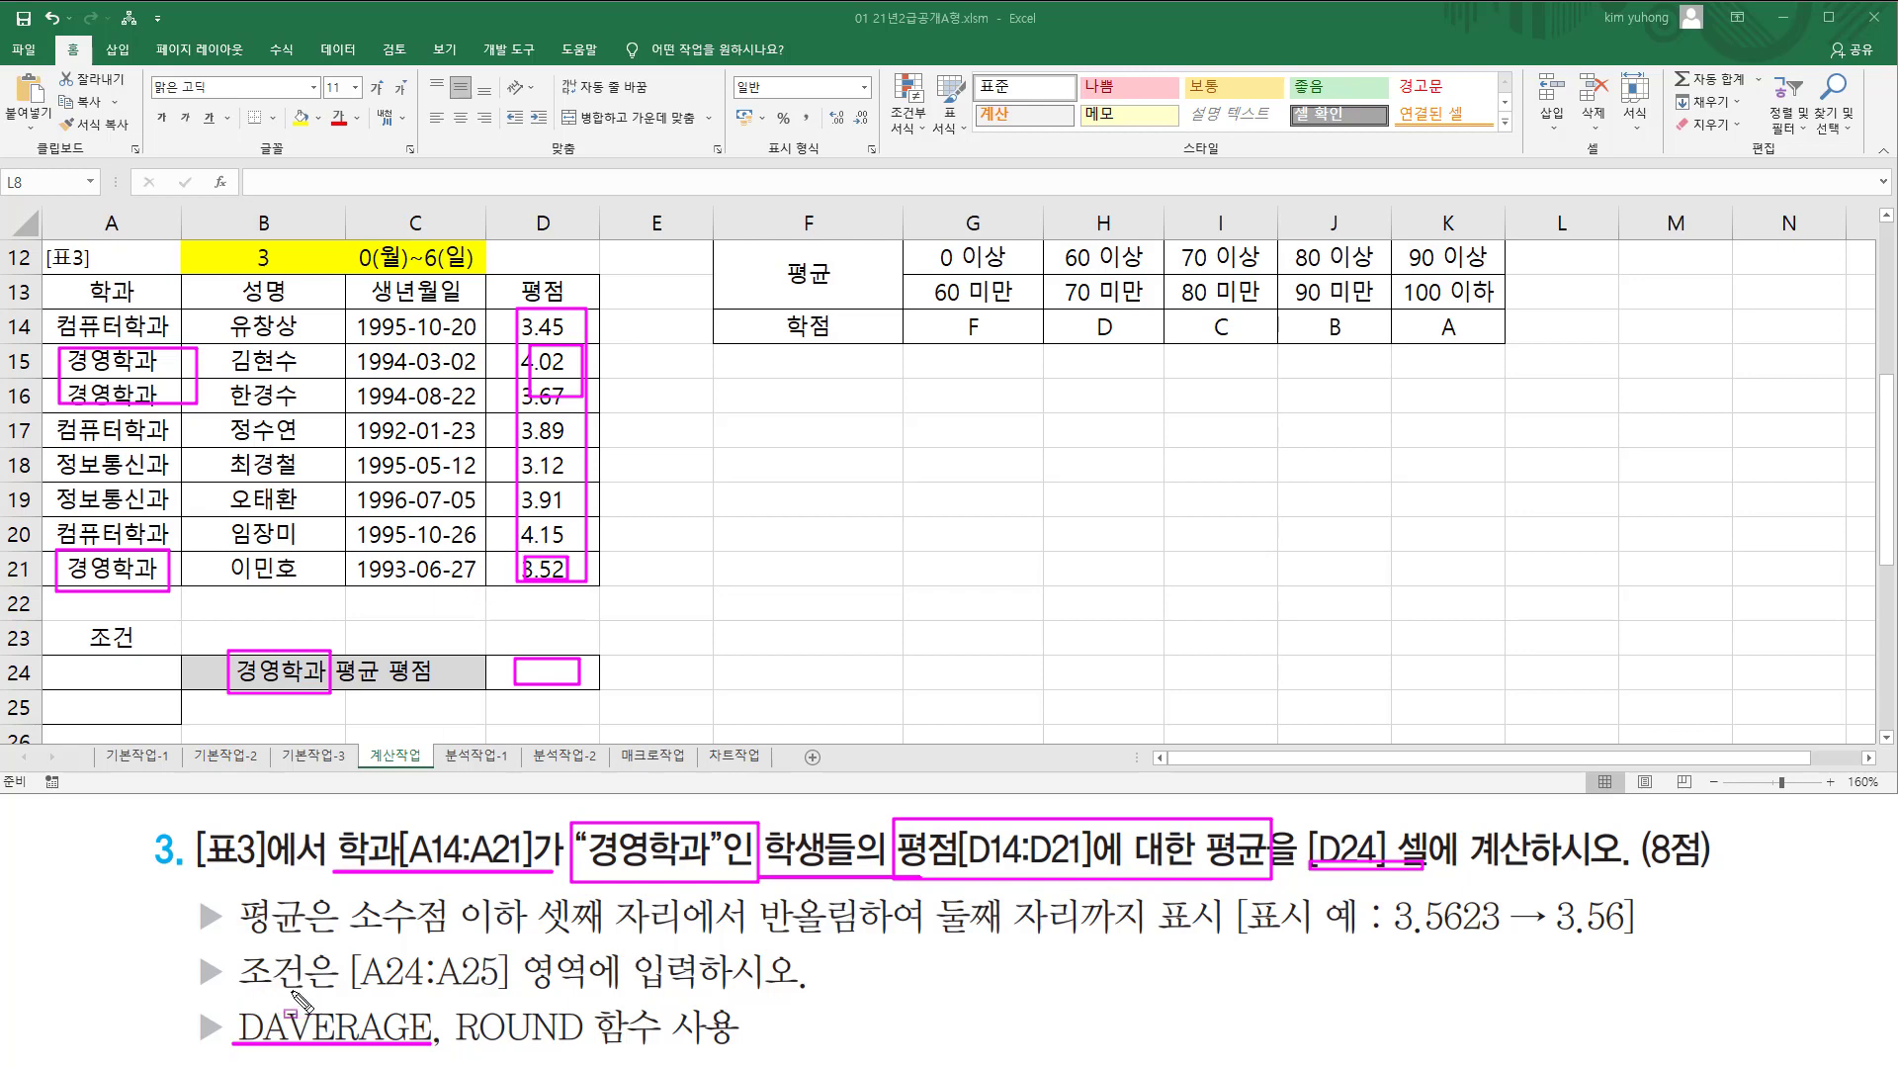
mouse_move(240, 988)
mouse_down()
mouse_move(807, 988)
mouse_move(241, 979)
mouse_up()
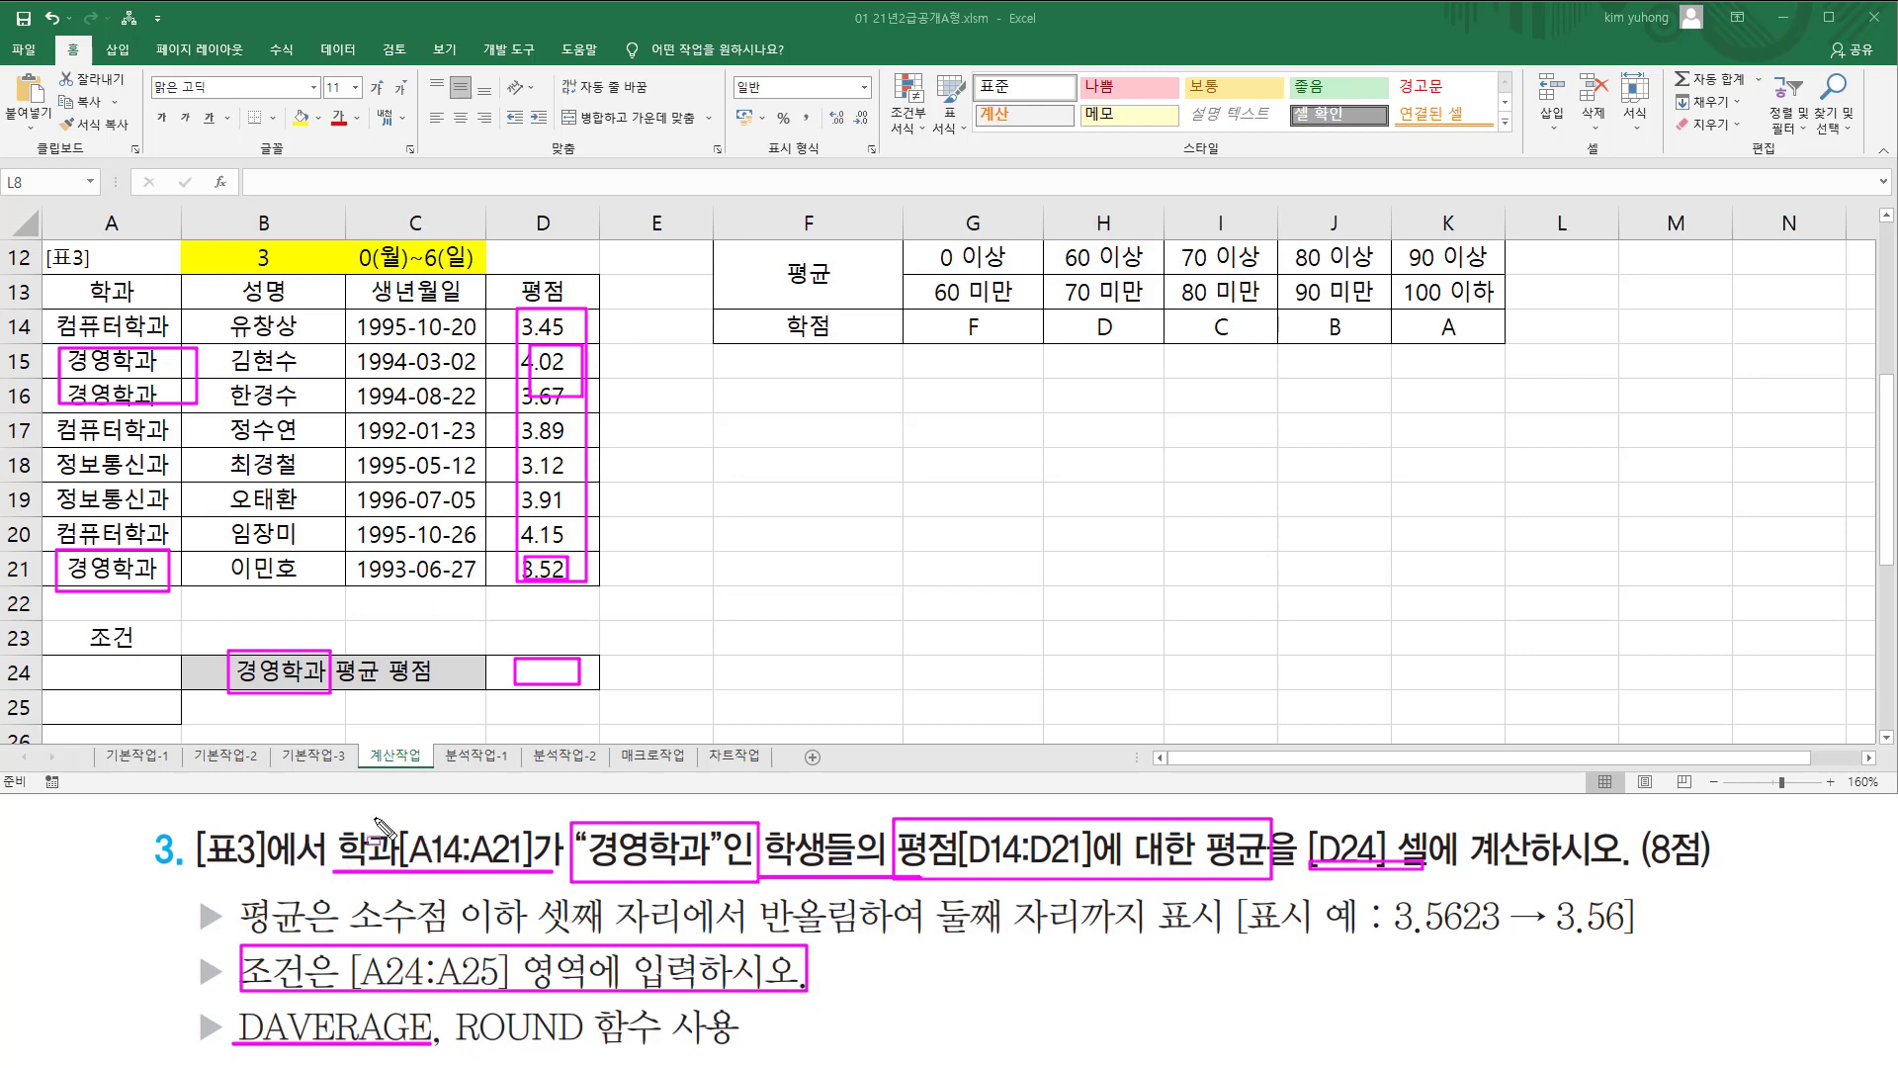
drag(61, 658, 153, 727)
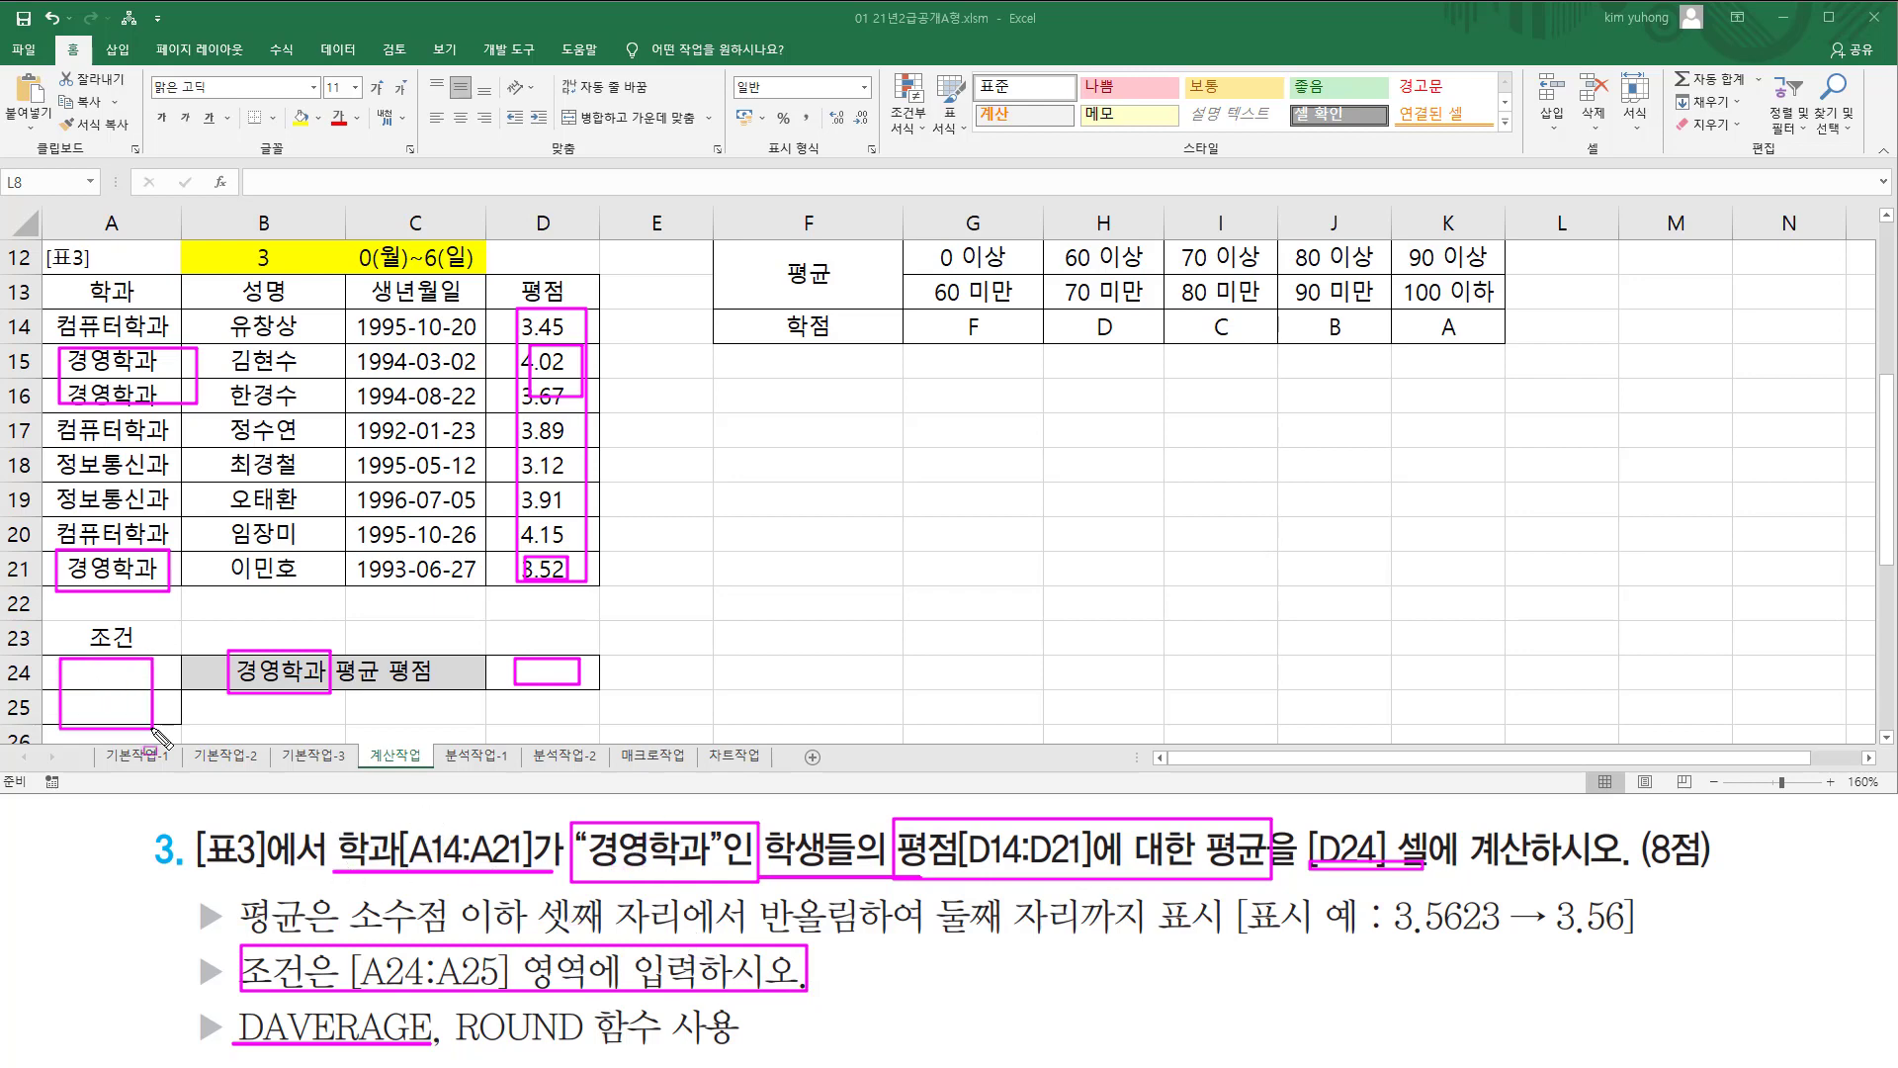
key(Escape)
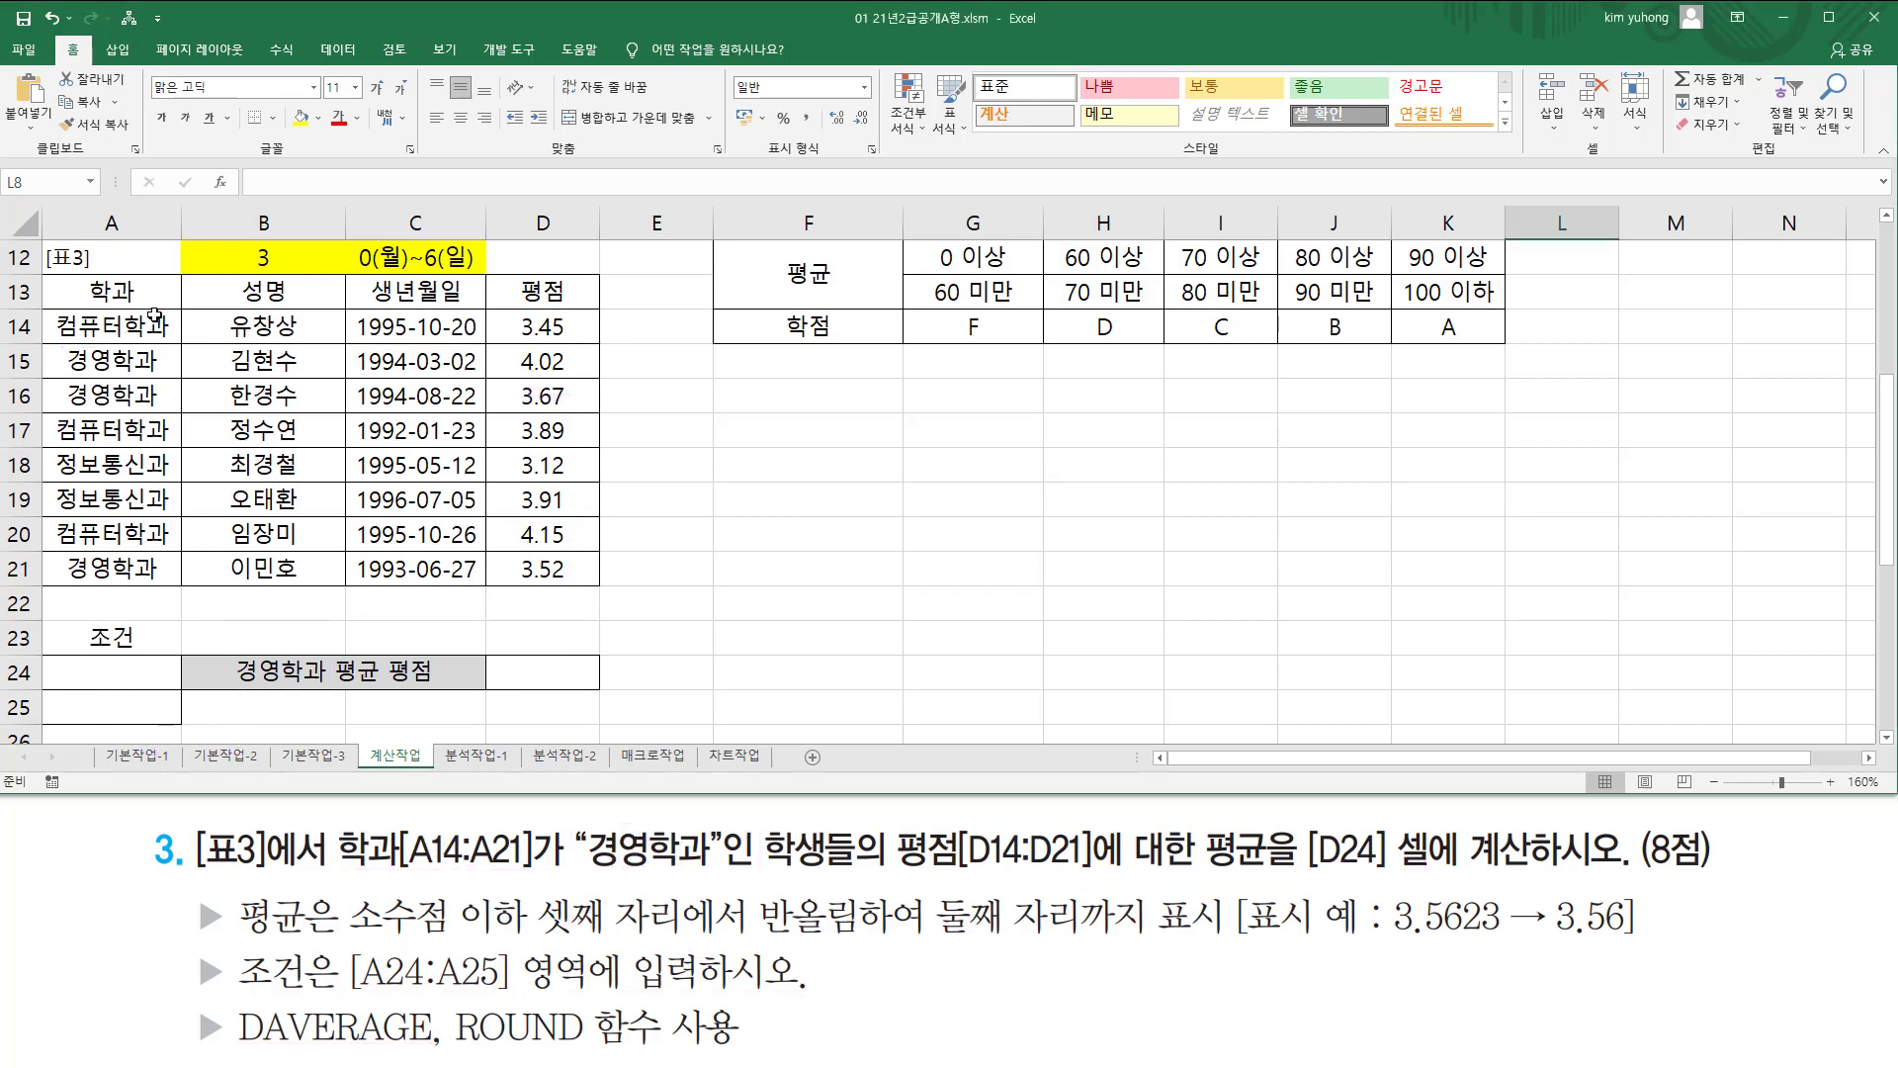
Build the criteria range by copying the 학과 header into A24 and 경영학과 into A25.
click(143, 306)
key(ctrl+c)
click(113, 673)
key(ctrl+v)
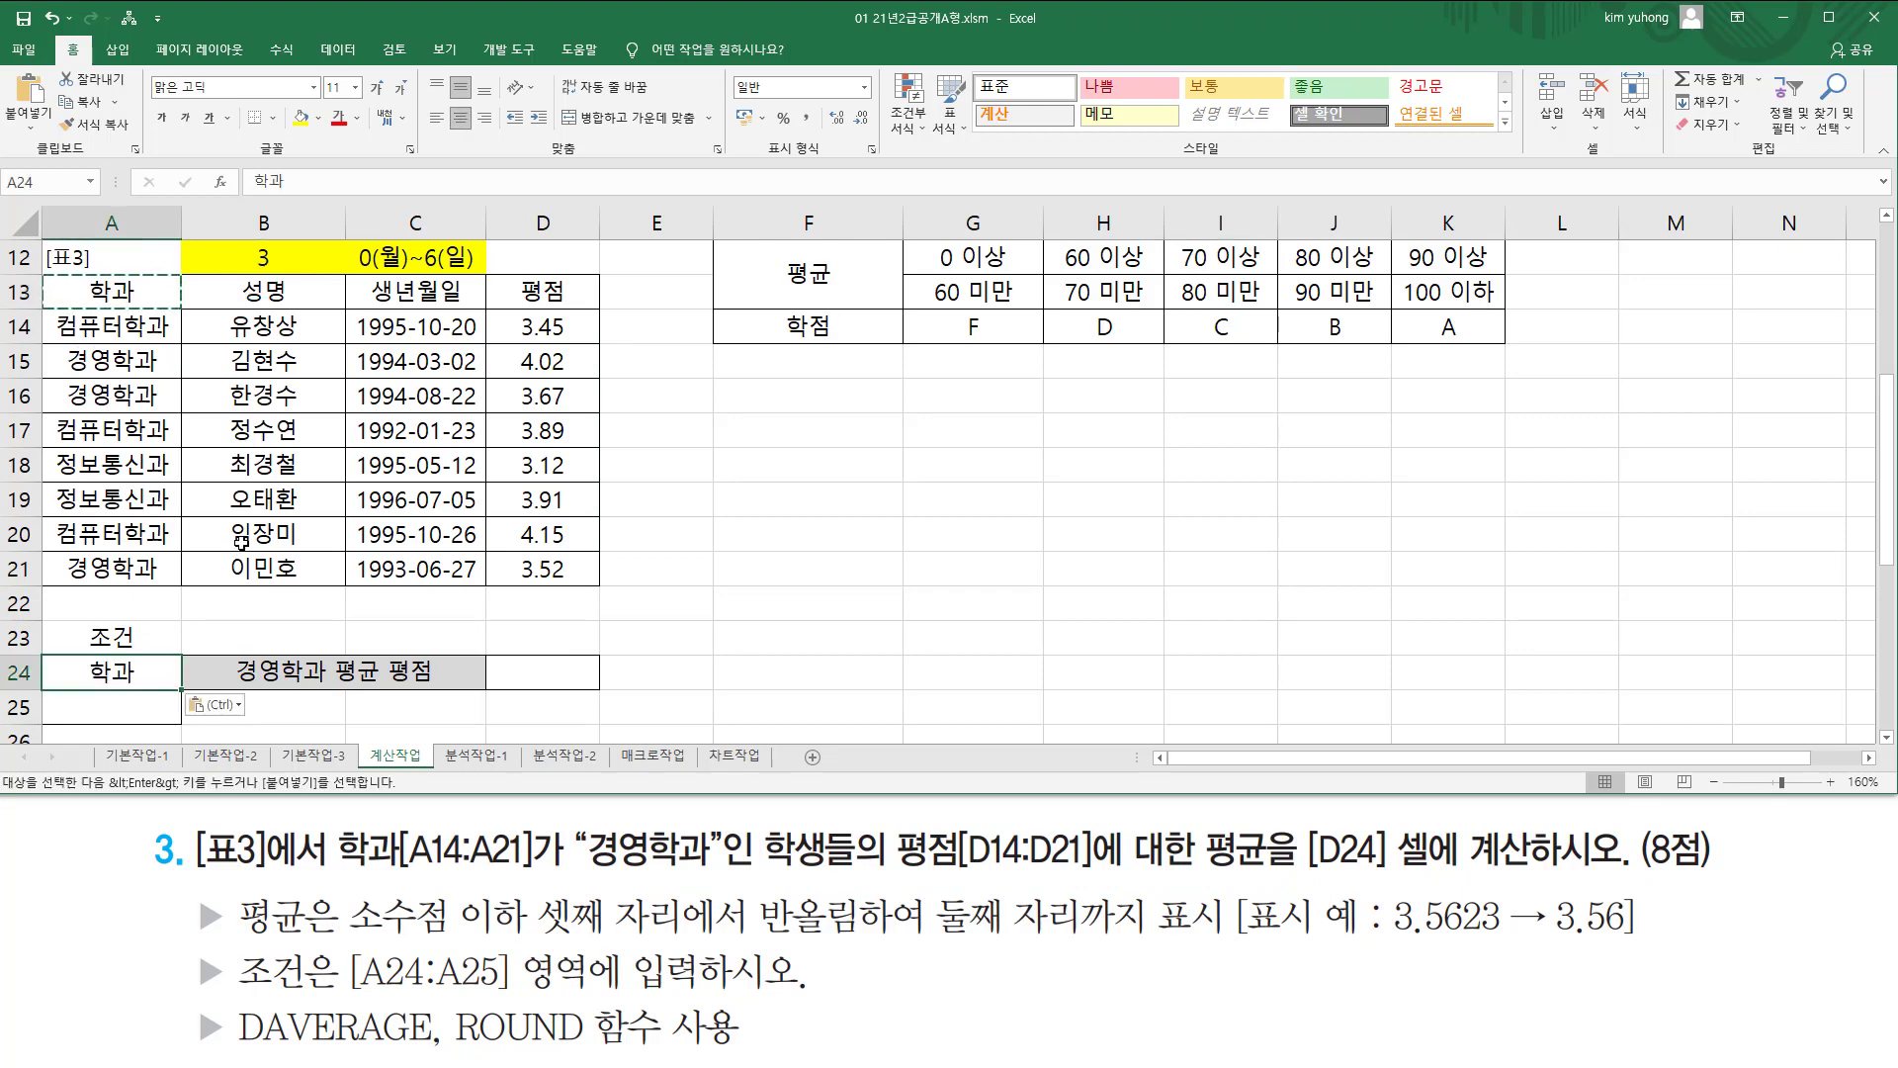
click(134, 364)
key(ctrl+c)
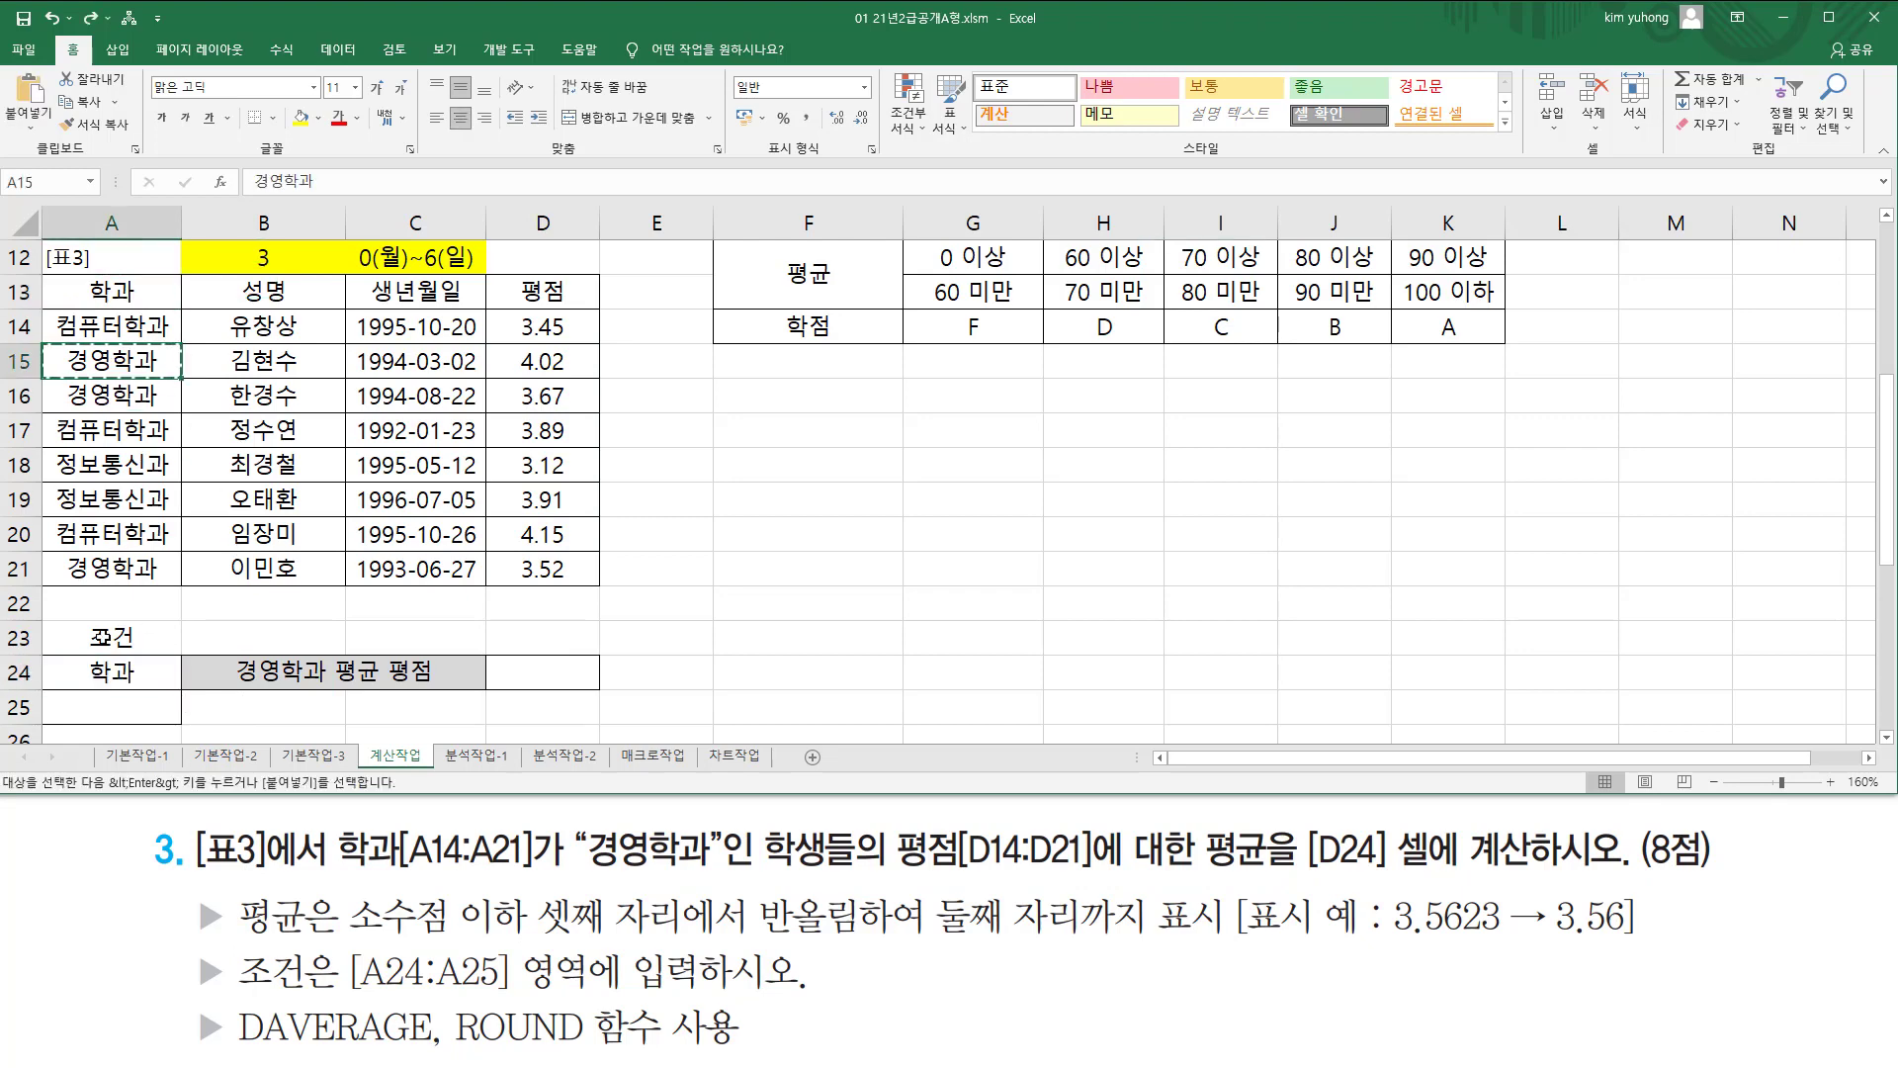
click(86, 704)
key(ctrl+v)
click(96, 669)
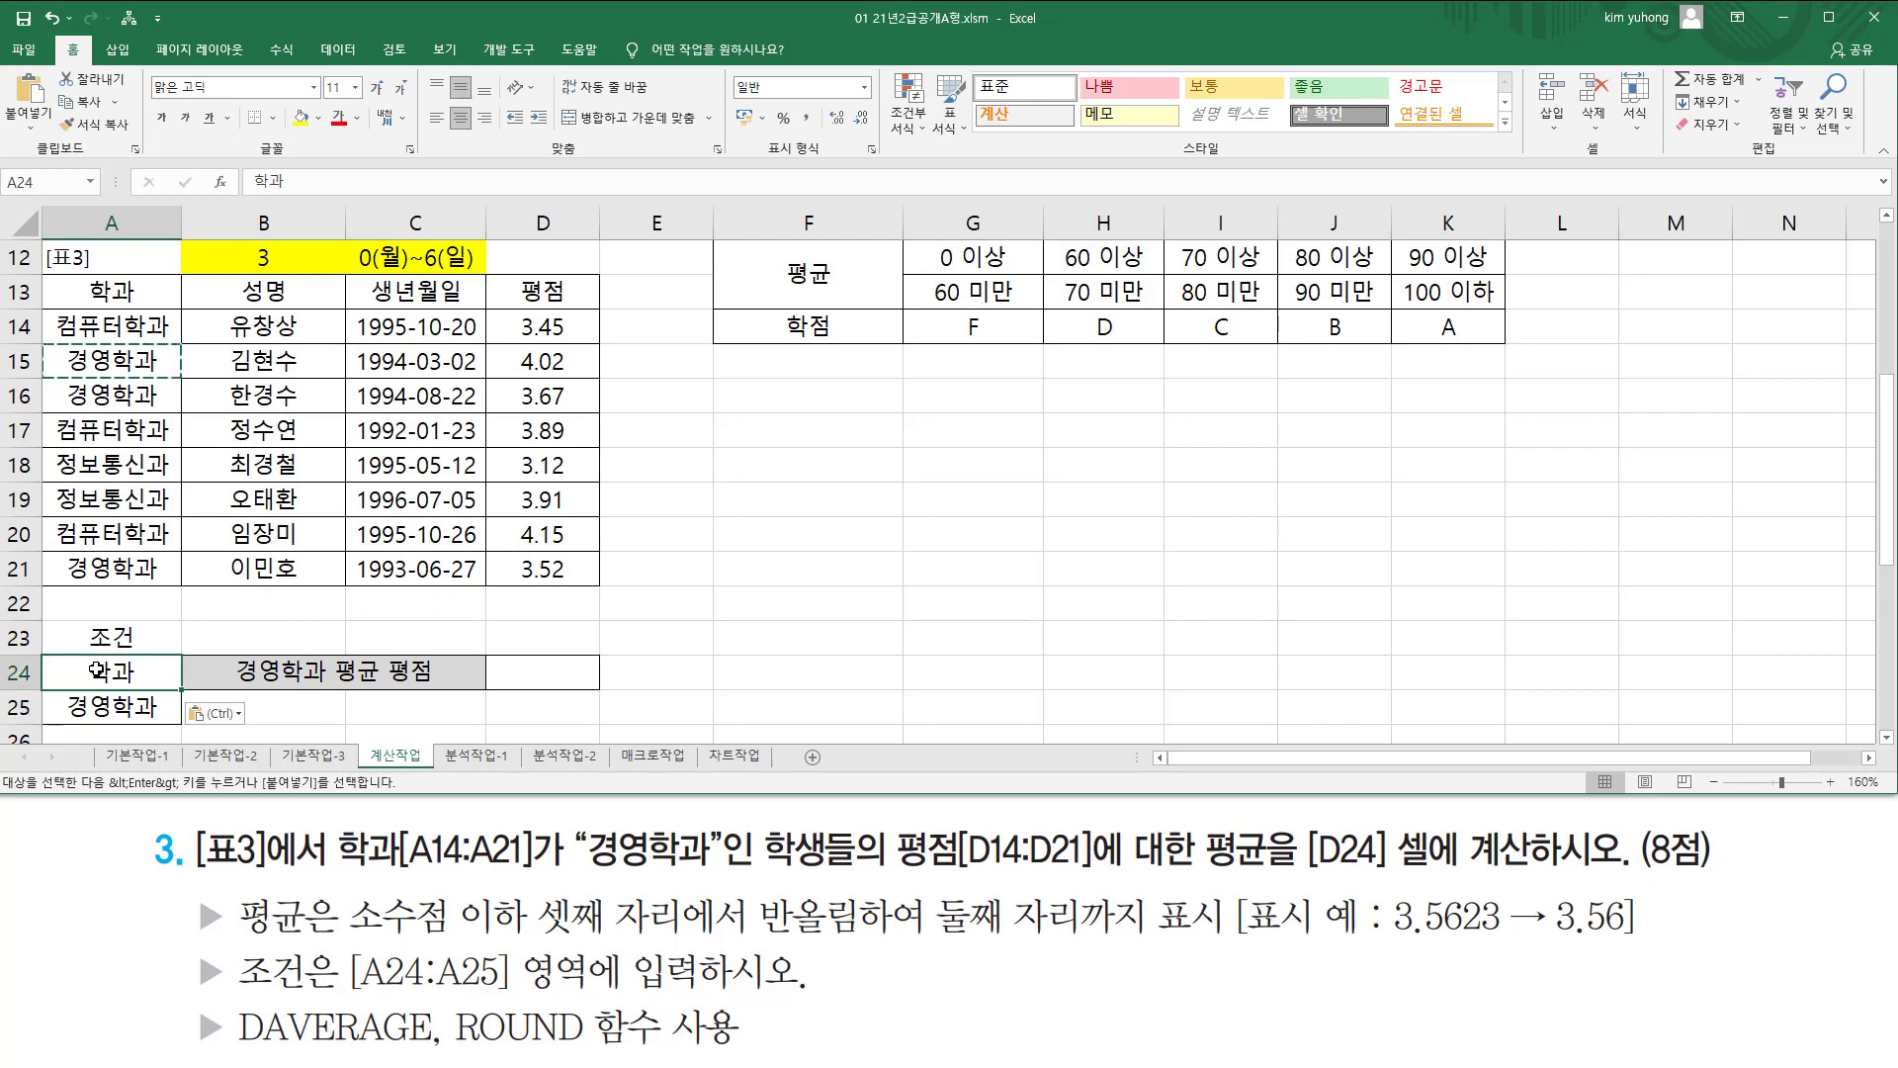
Begin a DAVERAGE formula in D24 with A13:D21 as the database argument.
click(553, 671)
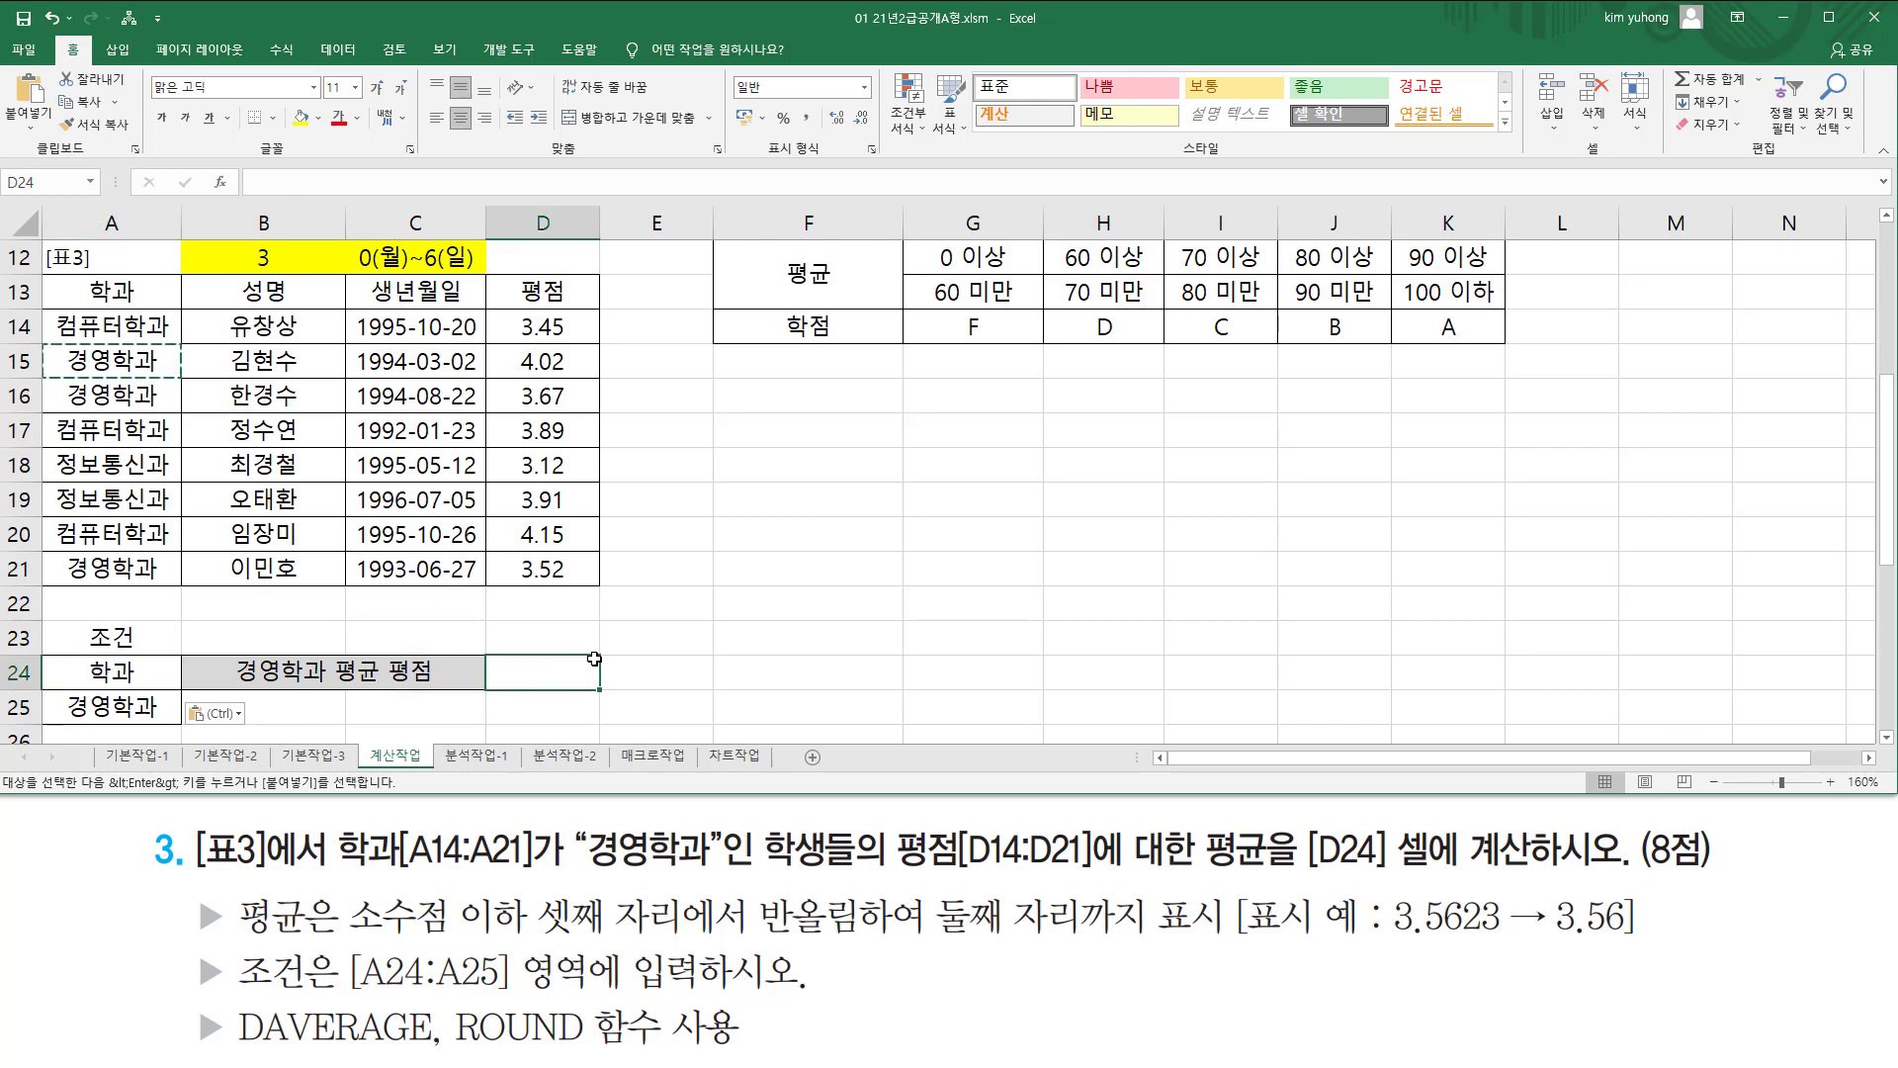
text(=dave)
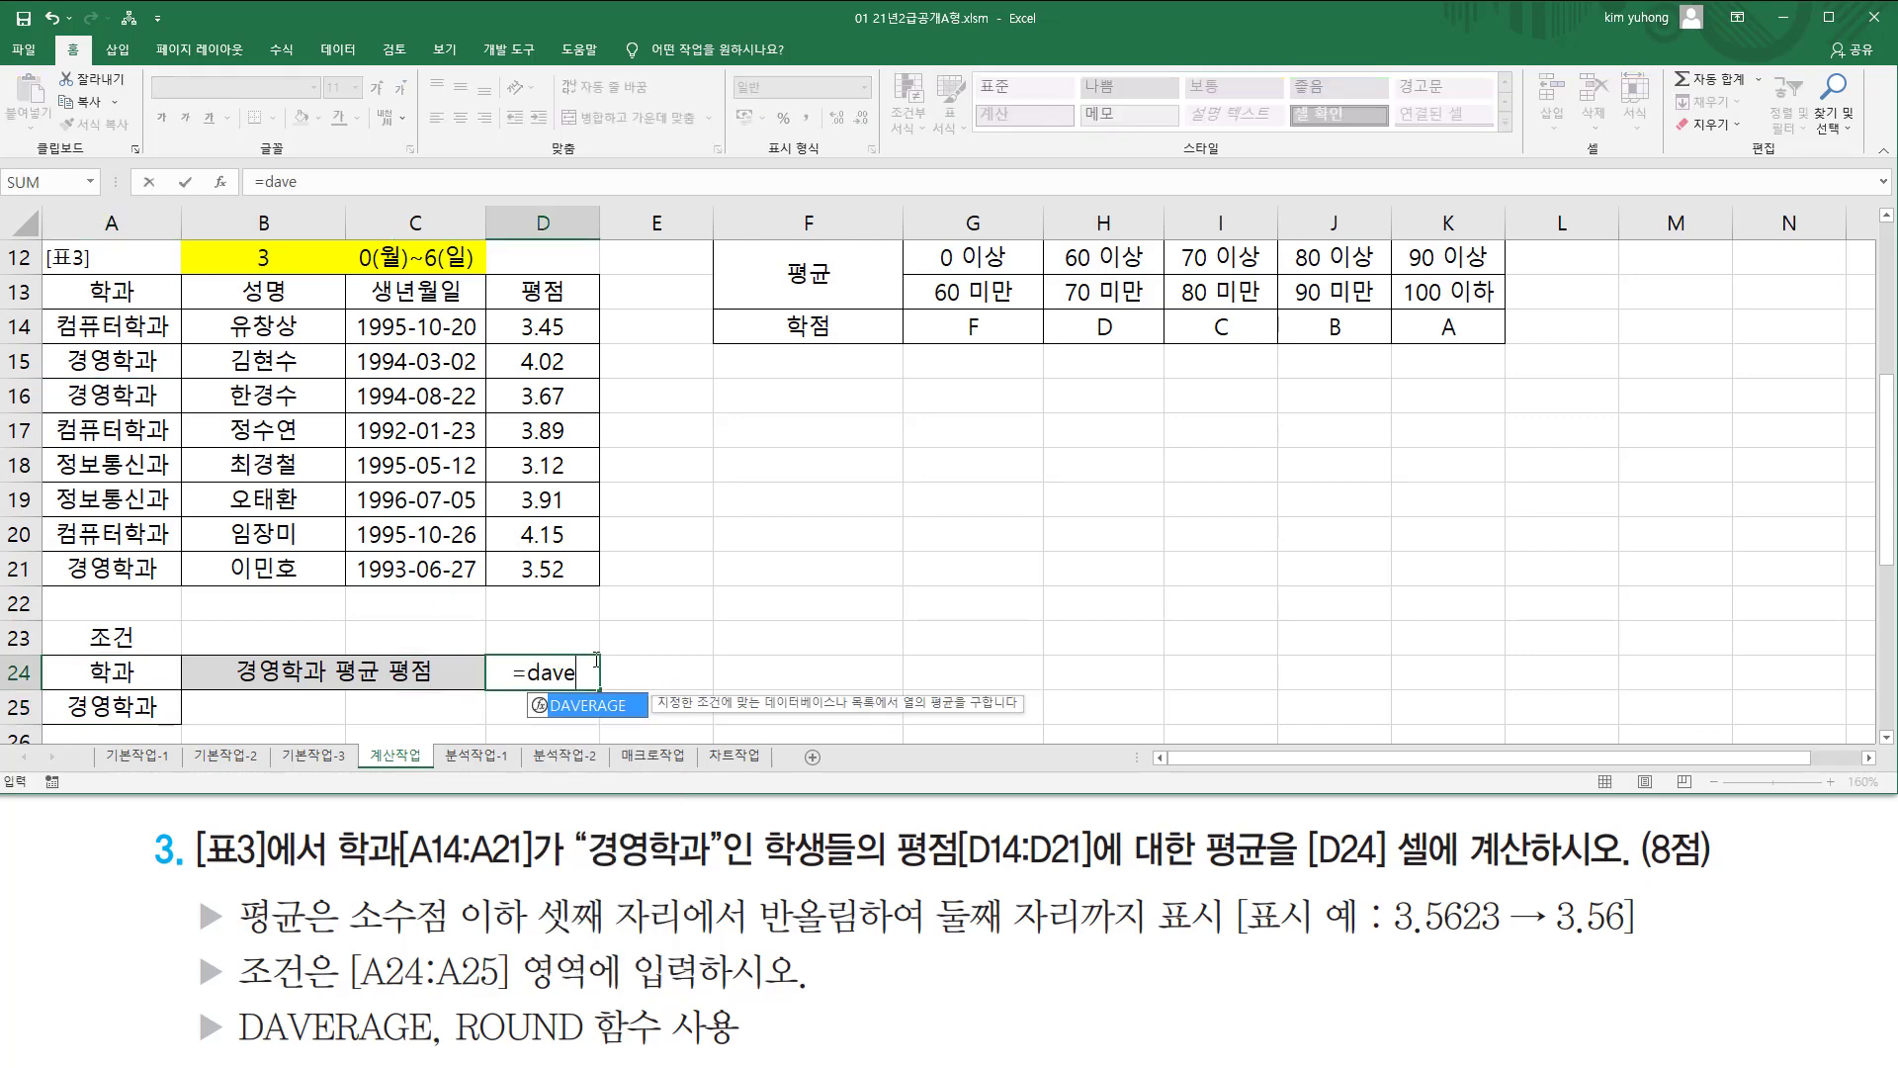
key(Tab)
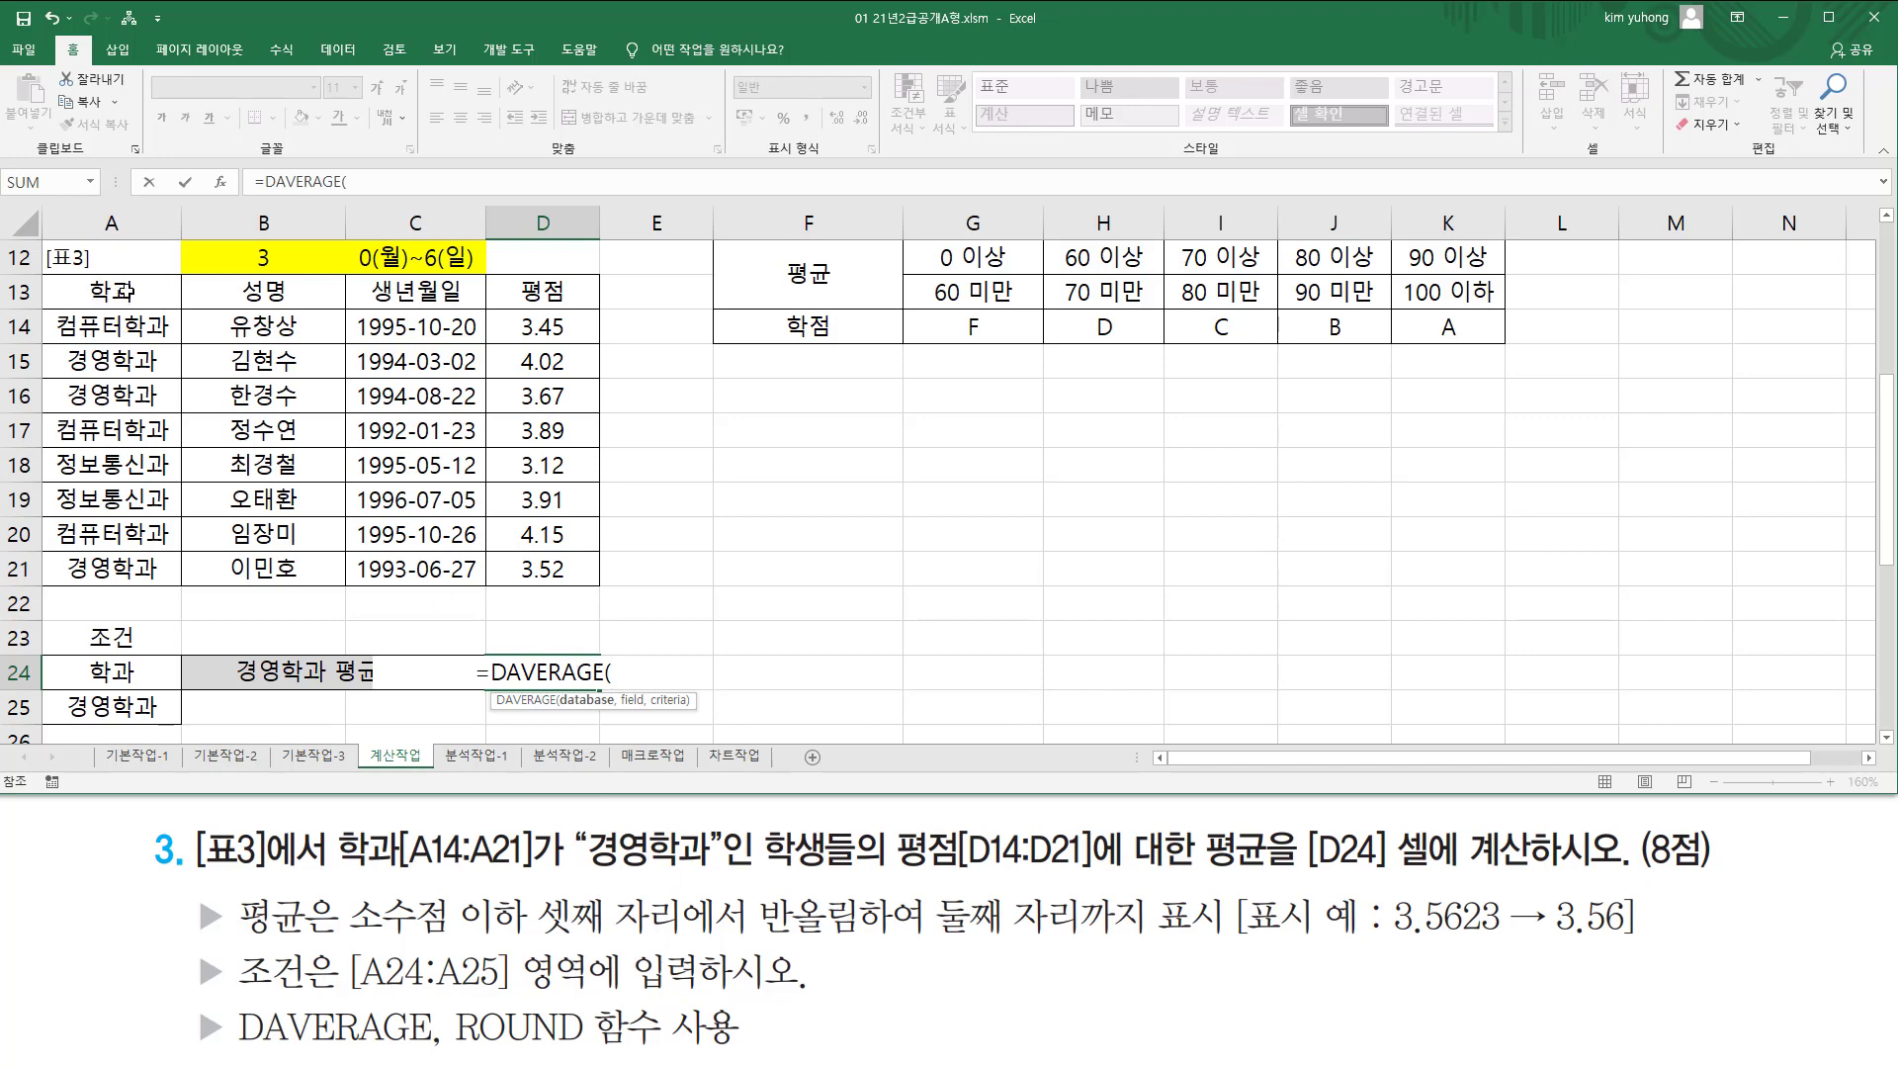
drag(126, 291, 534, 571)
text(,)
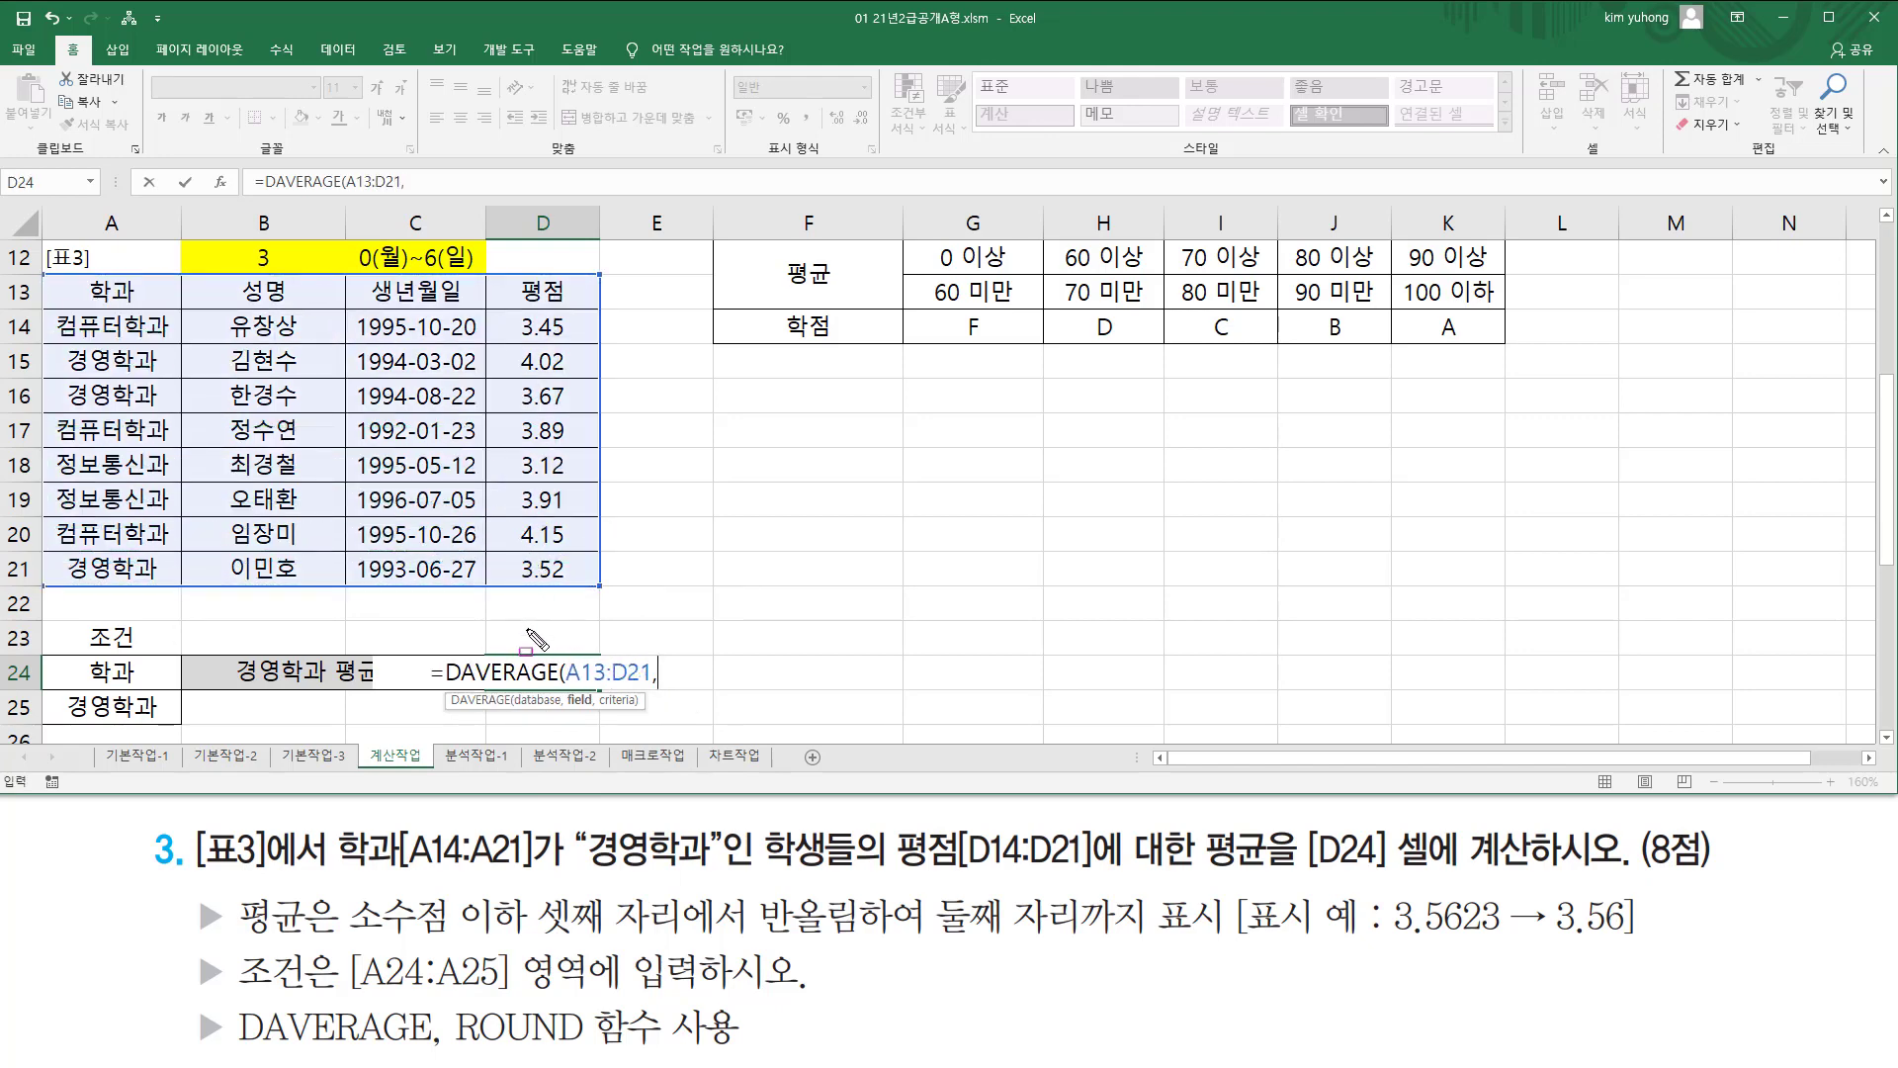
Complete the DAVERAGE formula with field 4 for the 평점 column and A24:A25 as the criteria.
drag(515, 313, 571, 587)
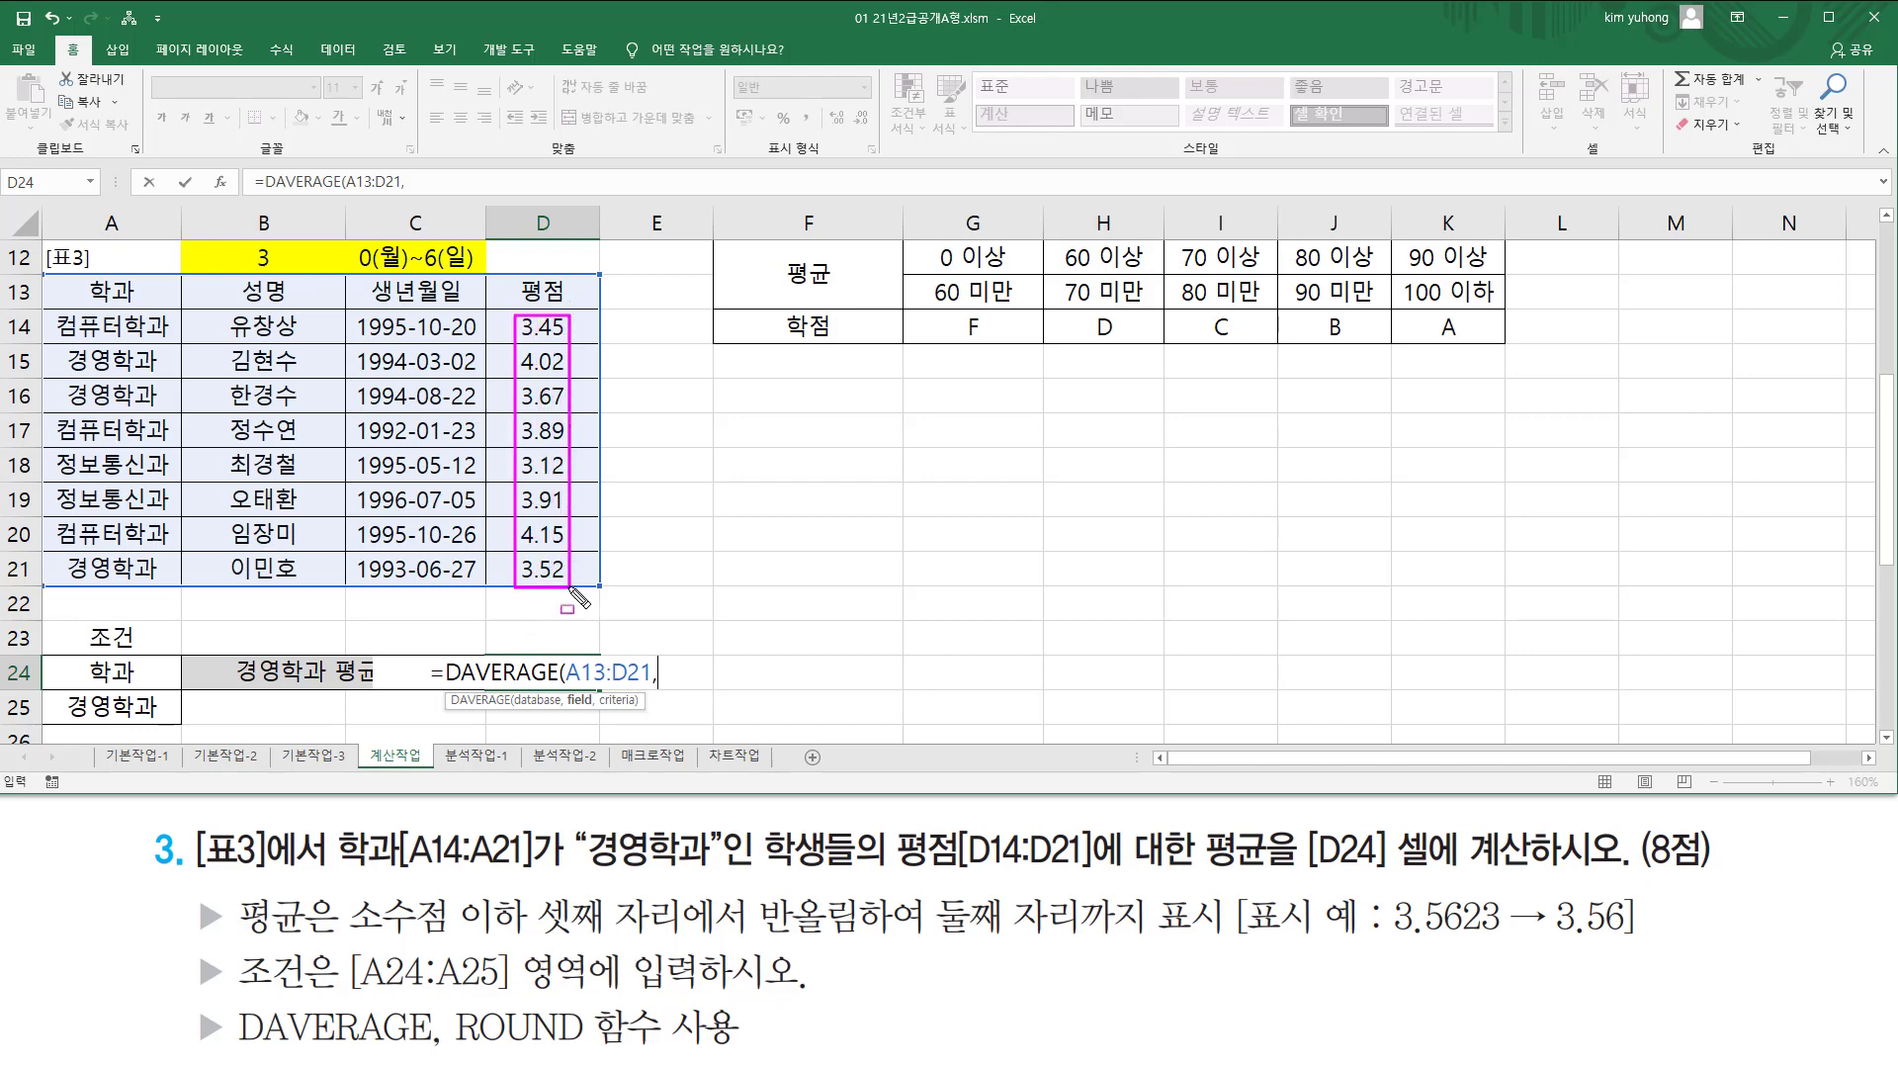
mouse_move(44, 276)
mouse_down()
mouse_move(61, 316)
mouse_move(500, 565)
mouse_move(610, 591)
mouse_up()
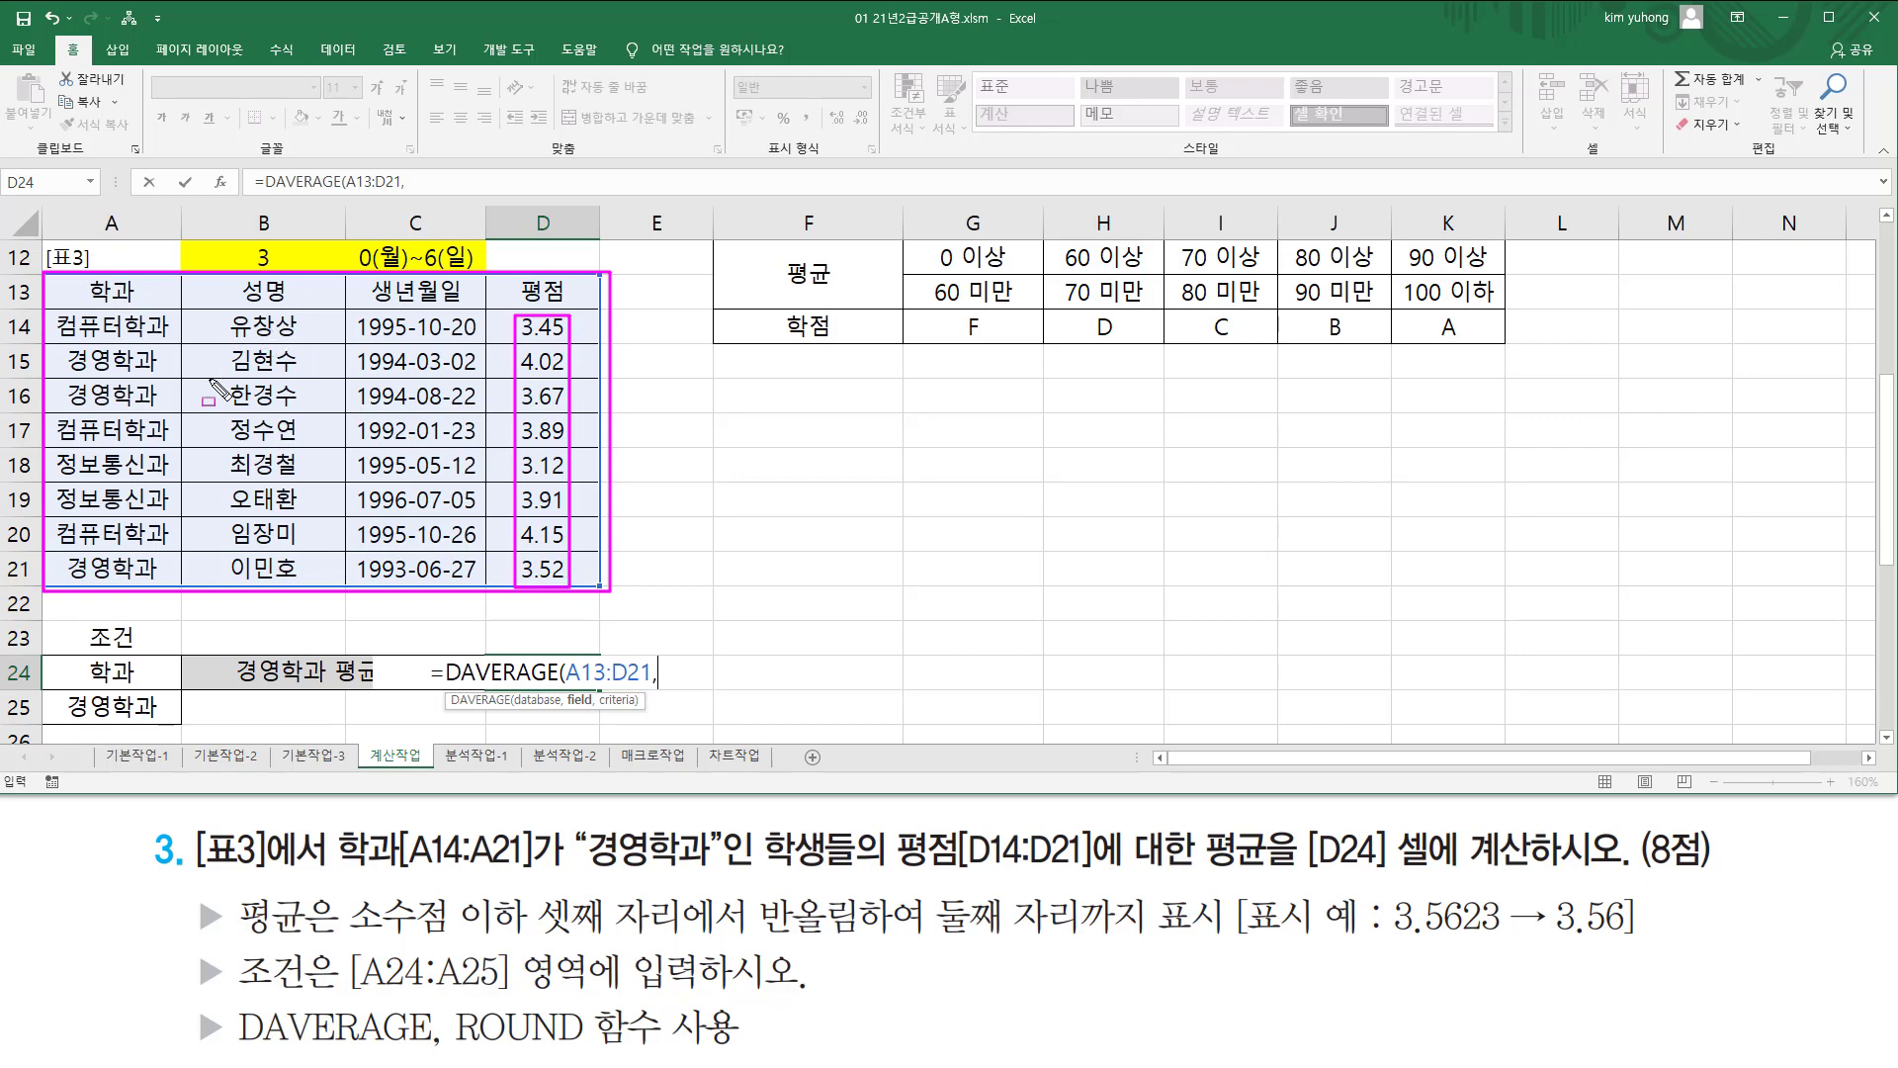
key(Escape)
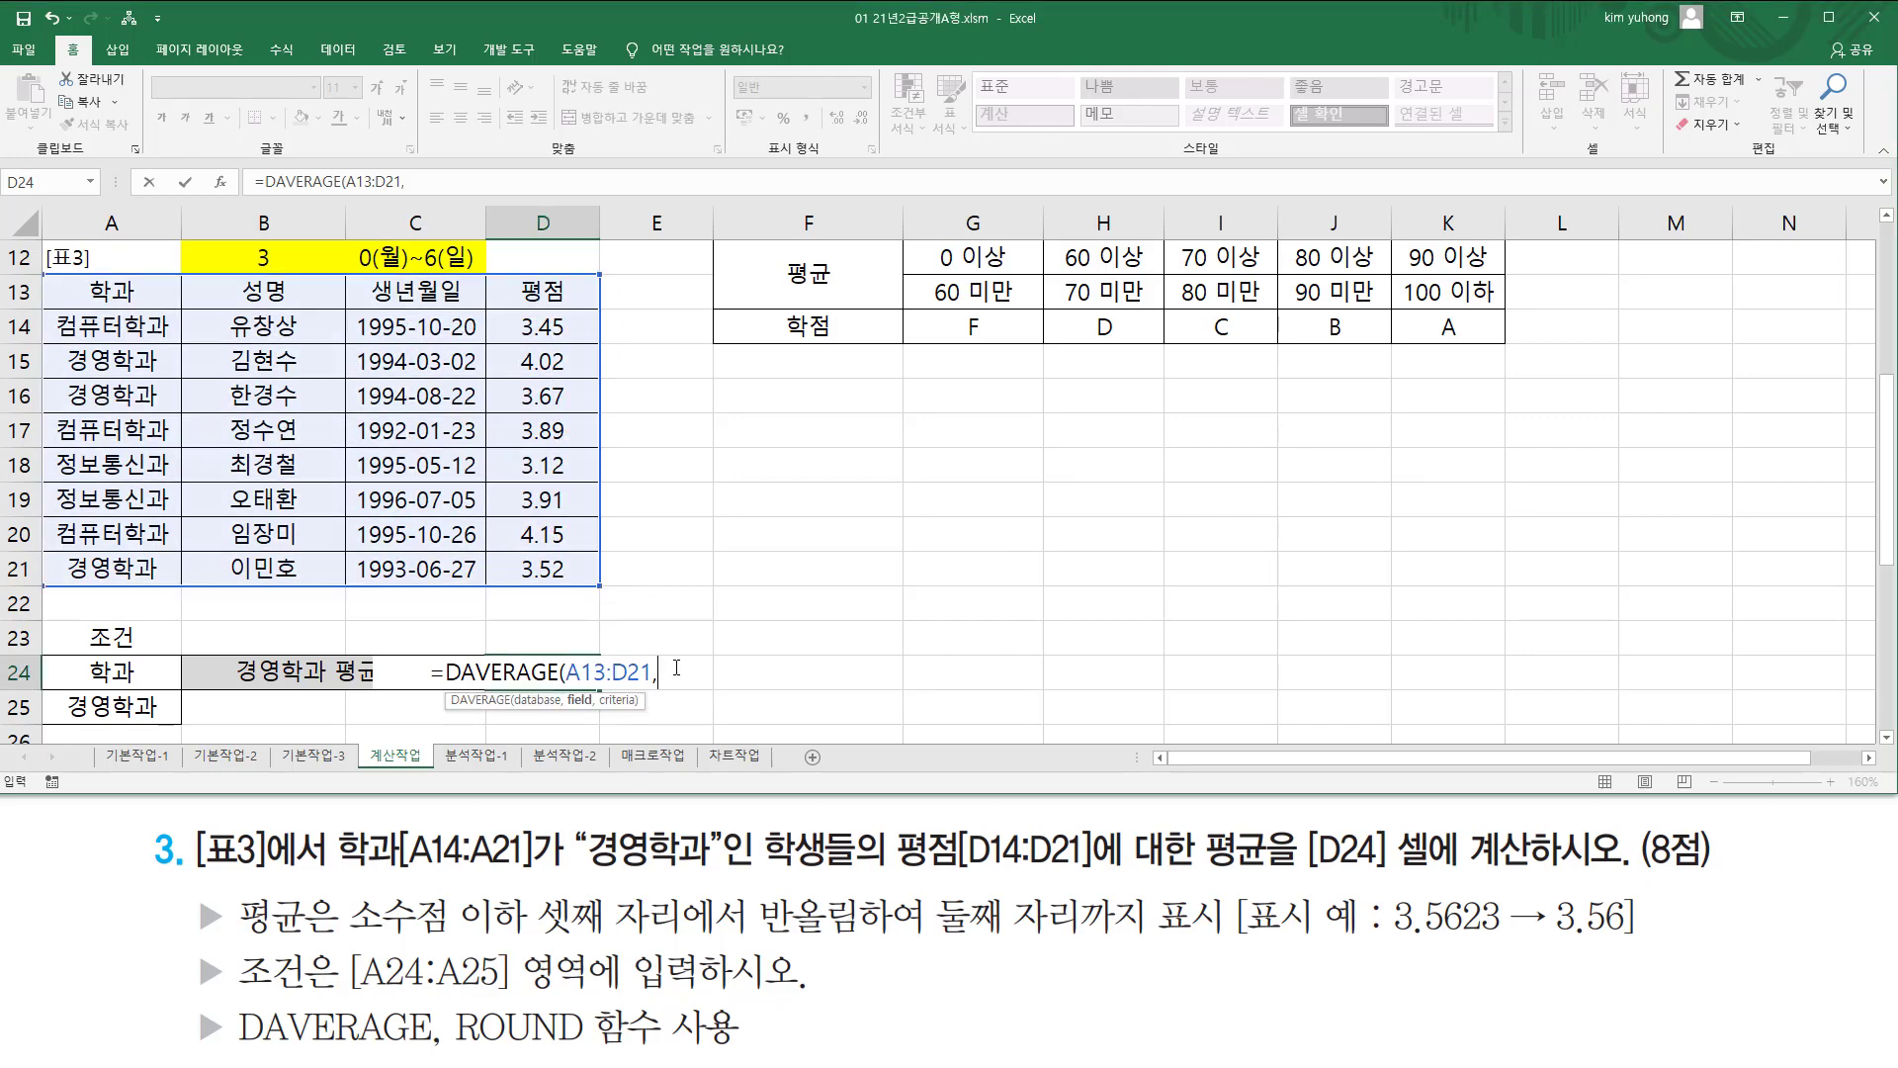
text(4)
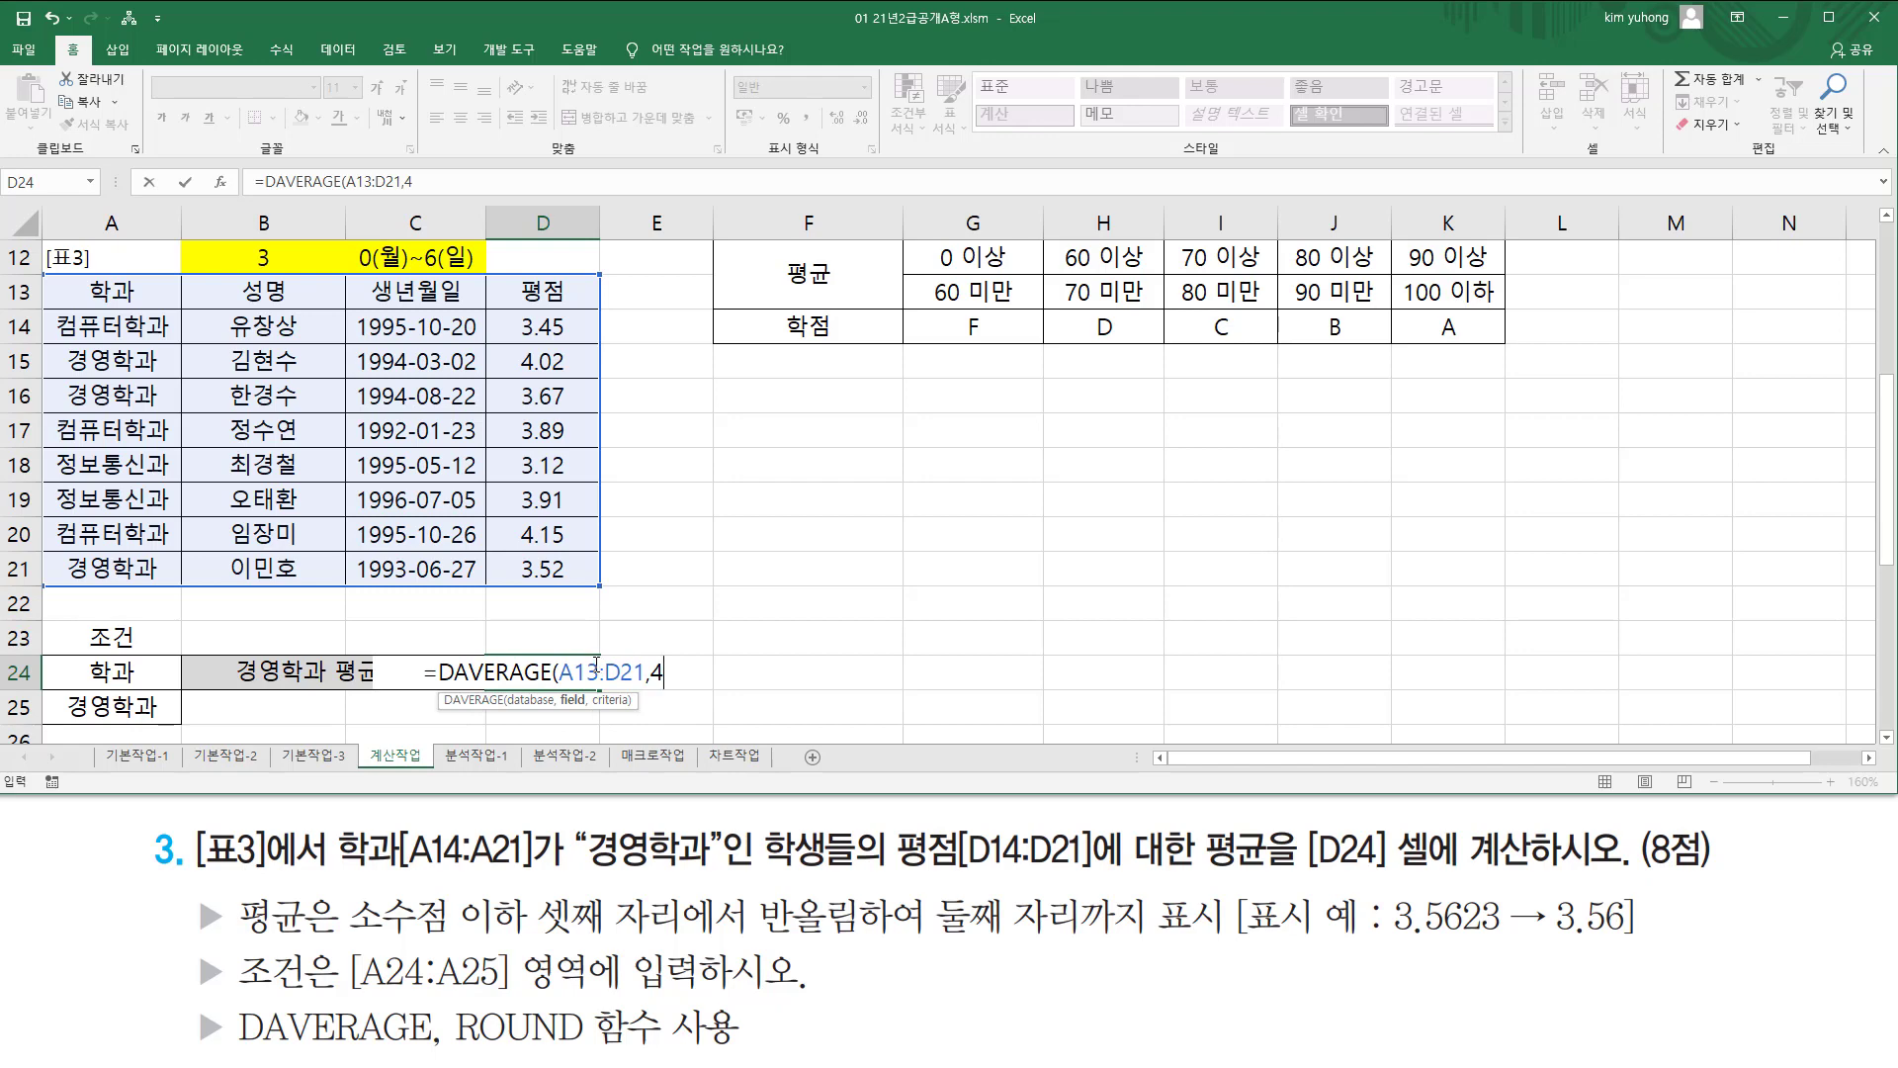
text(,)
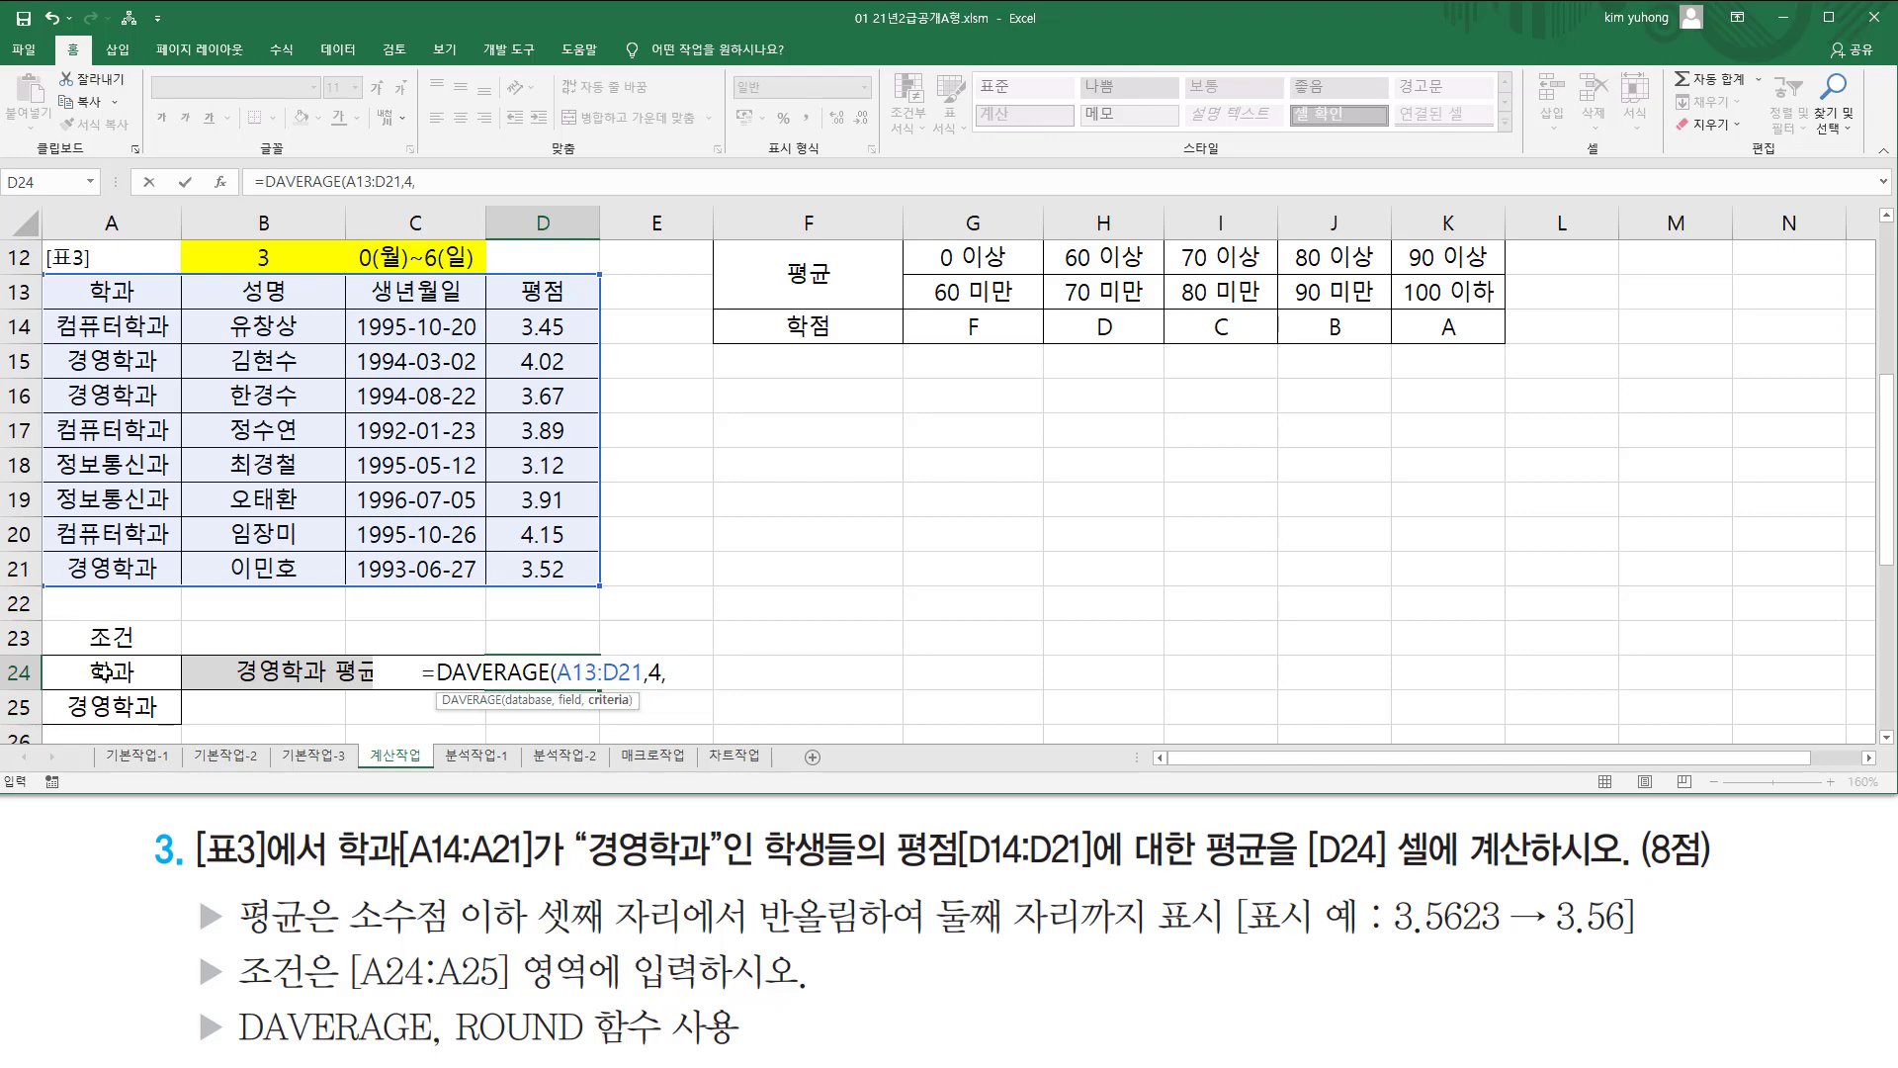
drag(99, 672, 99, 710)
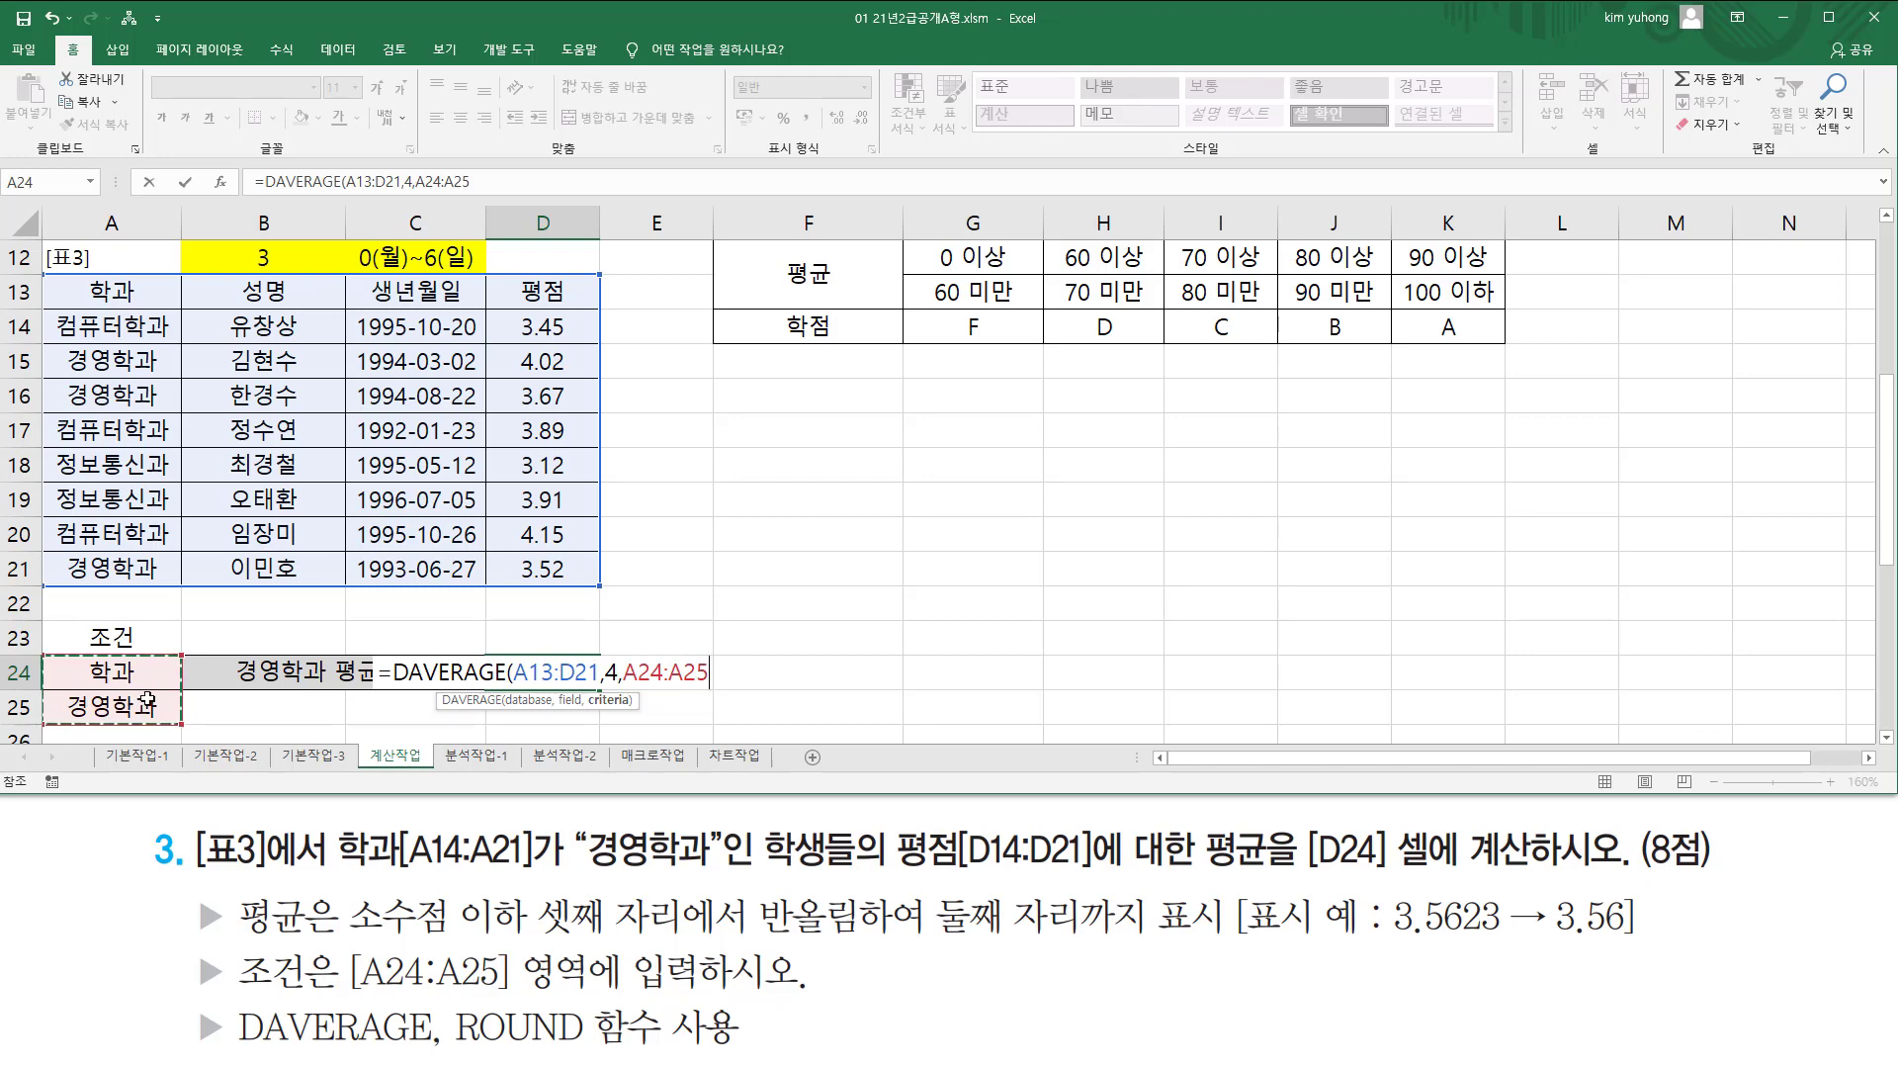
text())
key(Return)
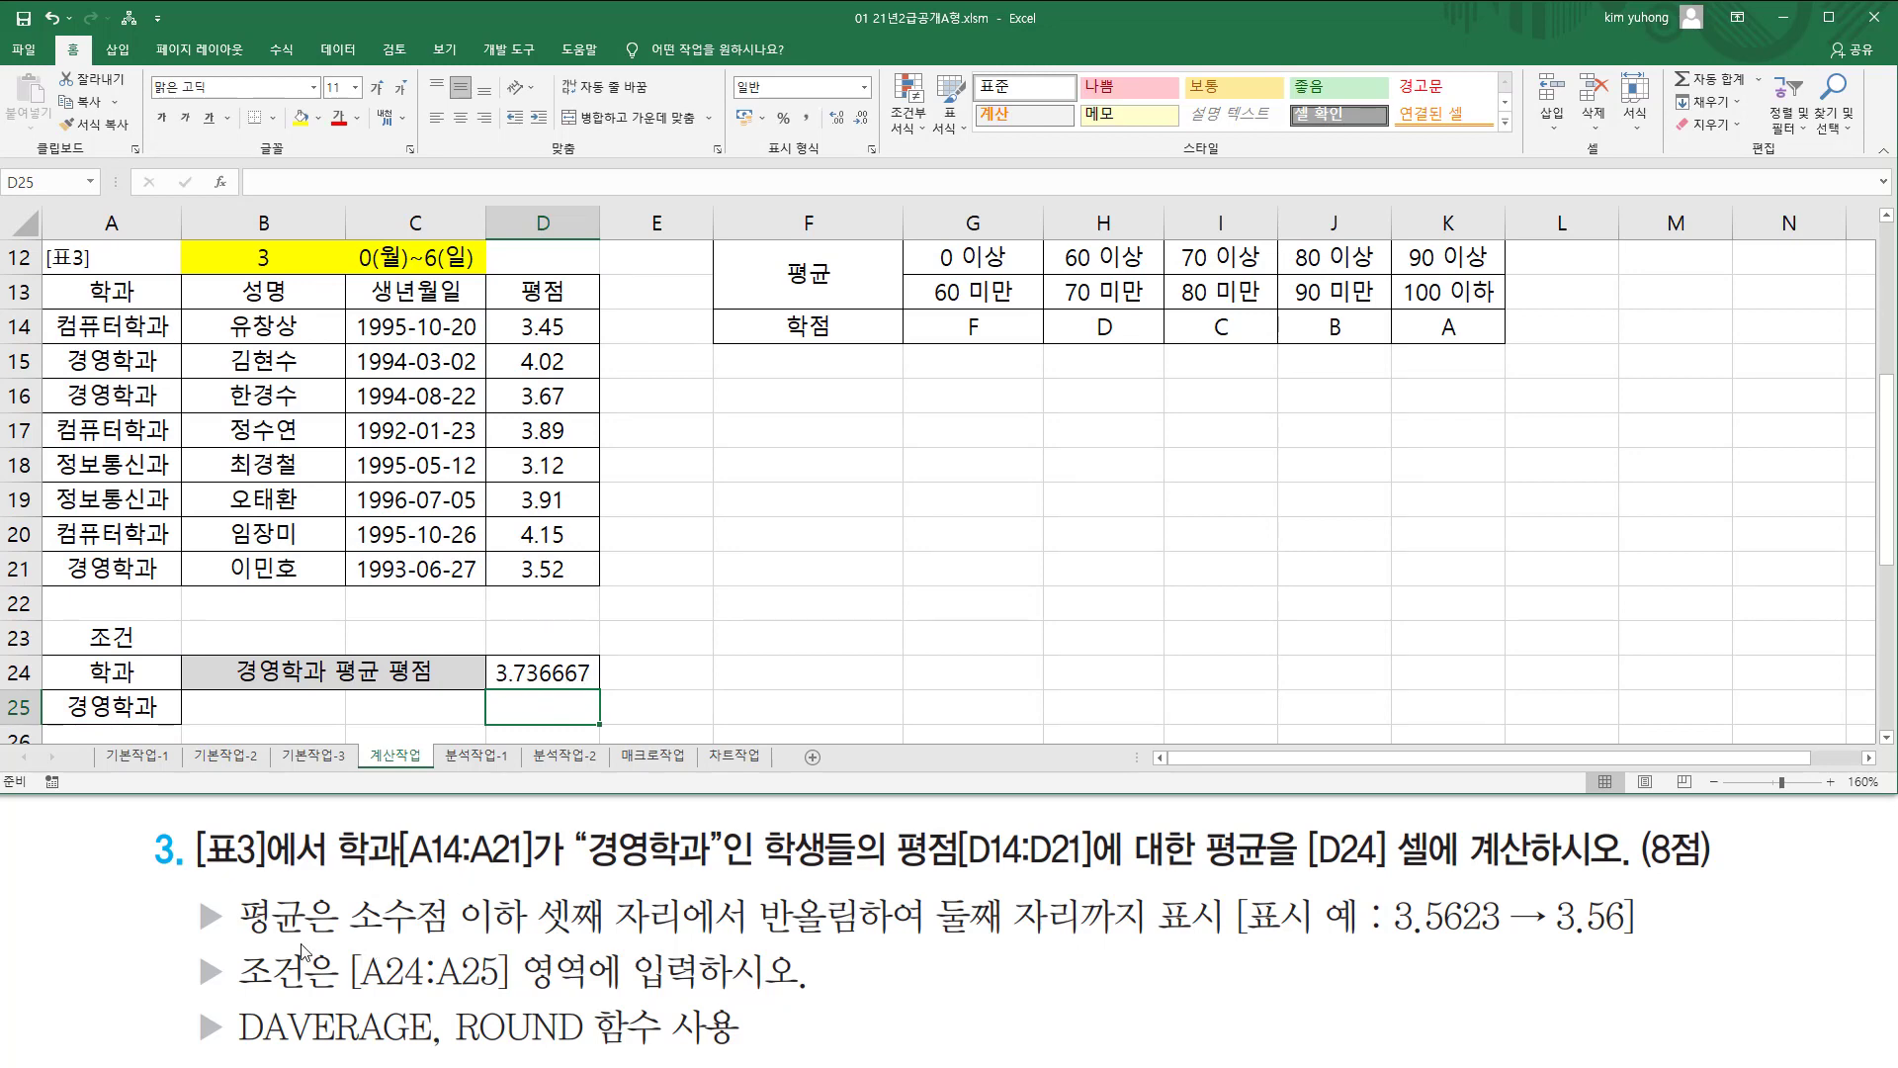
Wrap the DAVERAGE formula in D24 in ROUND with 2 decimal digits, as the rounding requirement asks.
drag(227, 935, 1207, 936)
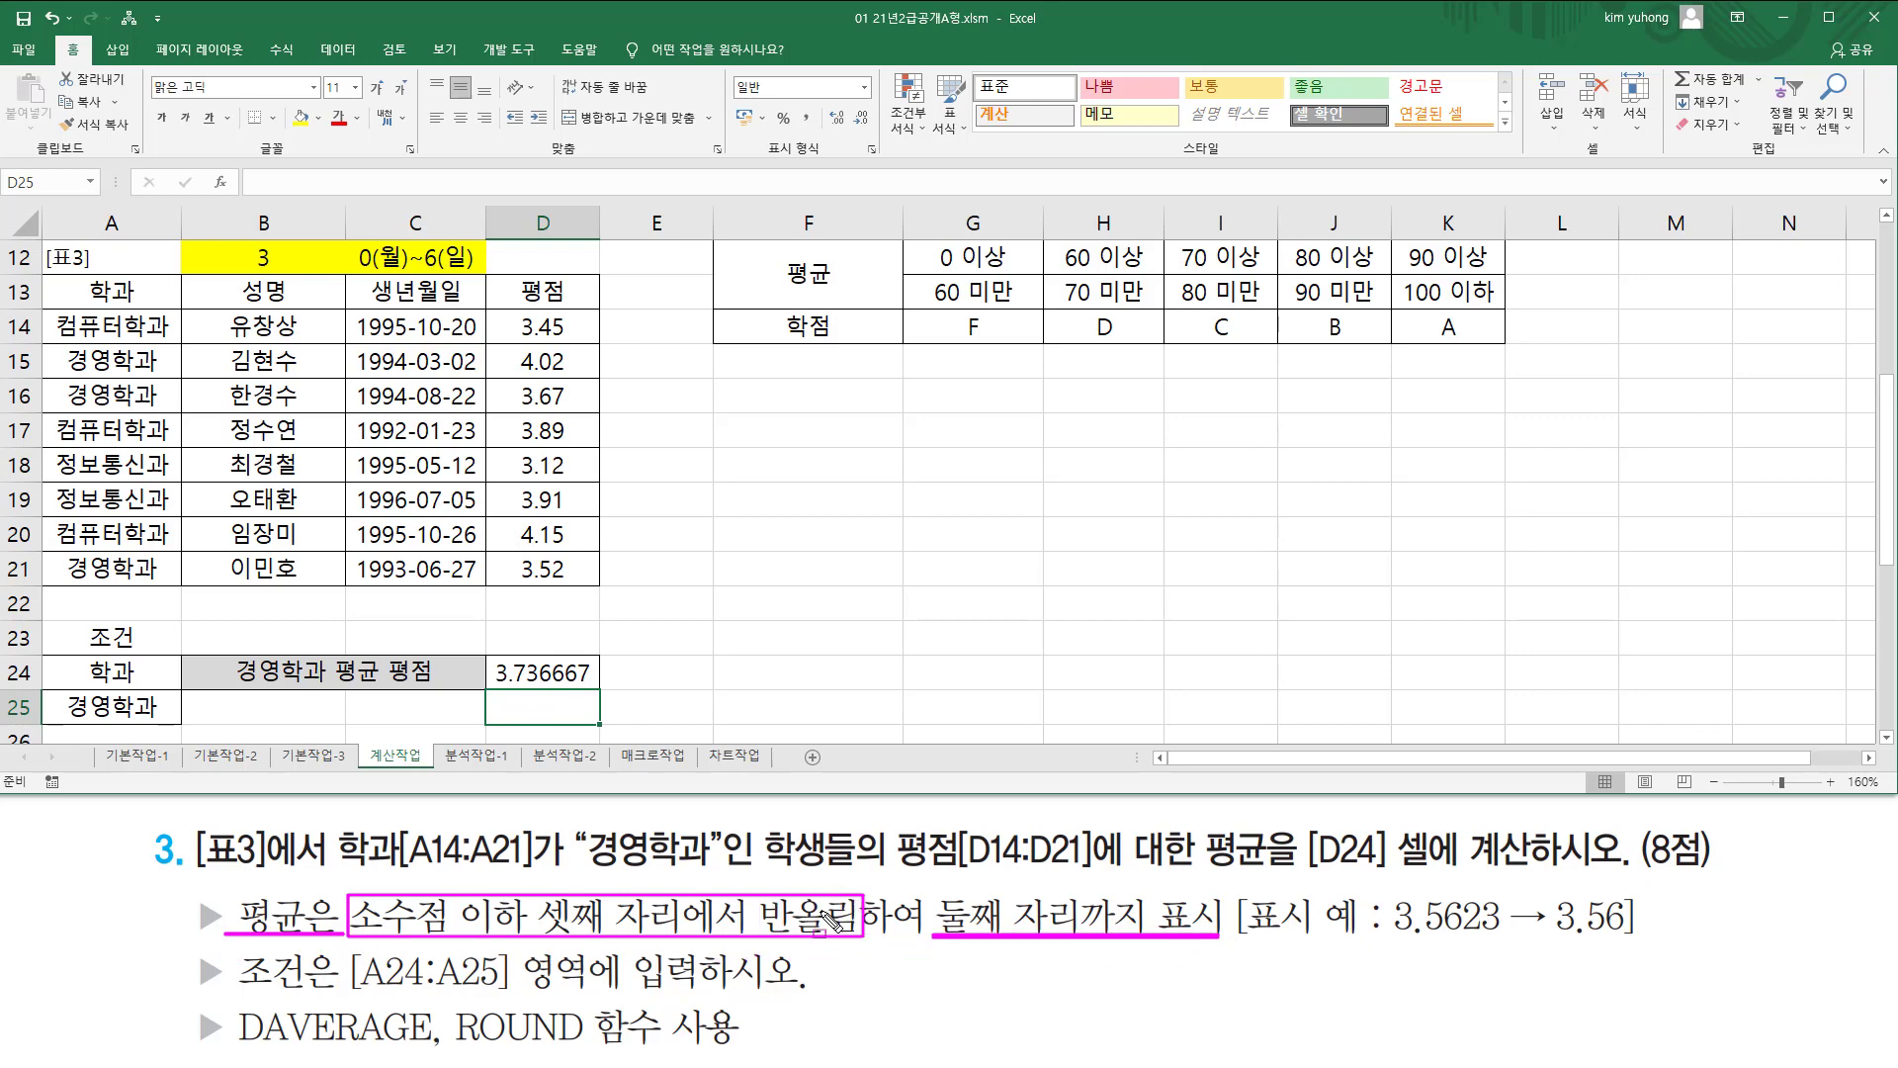
mouse_move(759, 868)
mouse_down()
mouse_move(781, 910)
mouse_move(890, 974)
mouse_move(868, 957)
mouse_up()
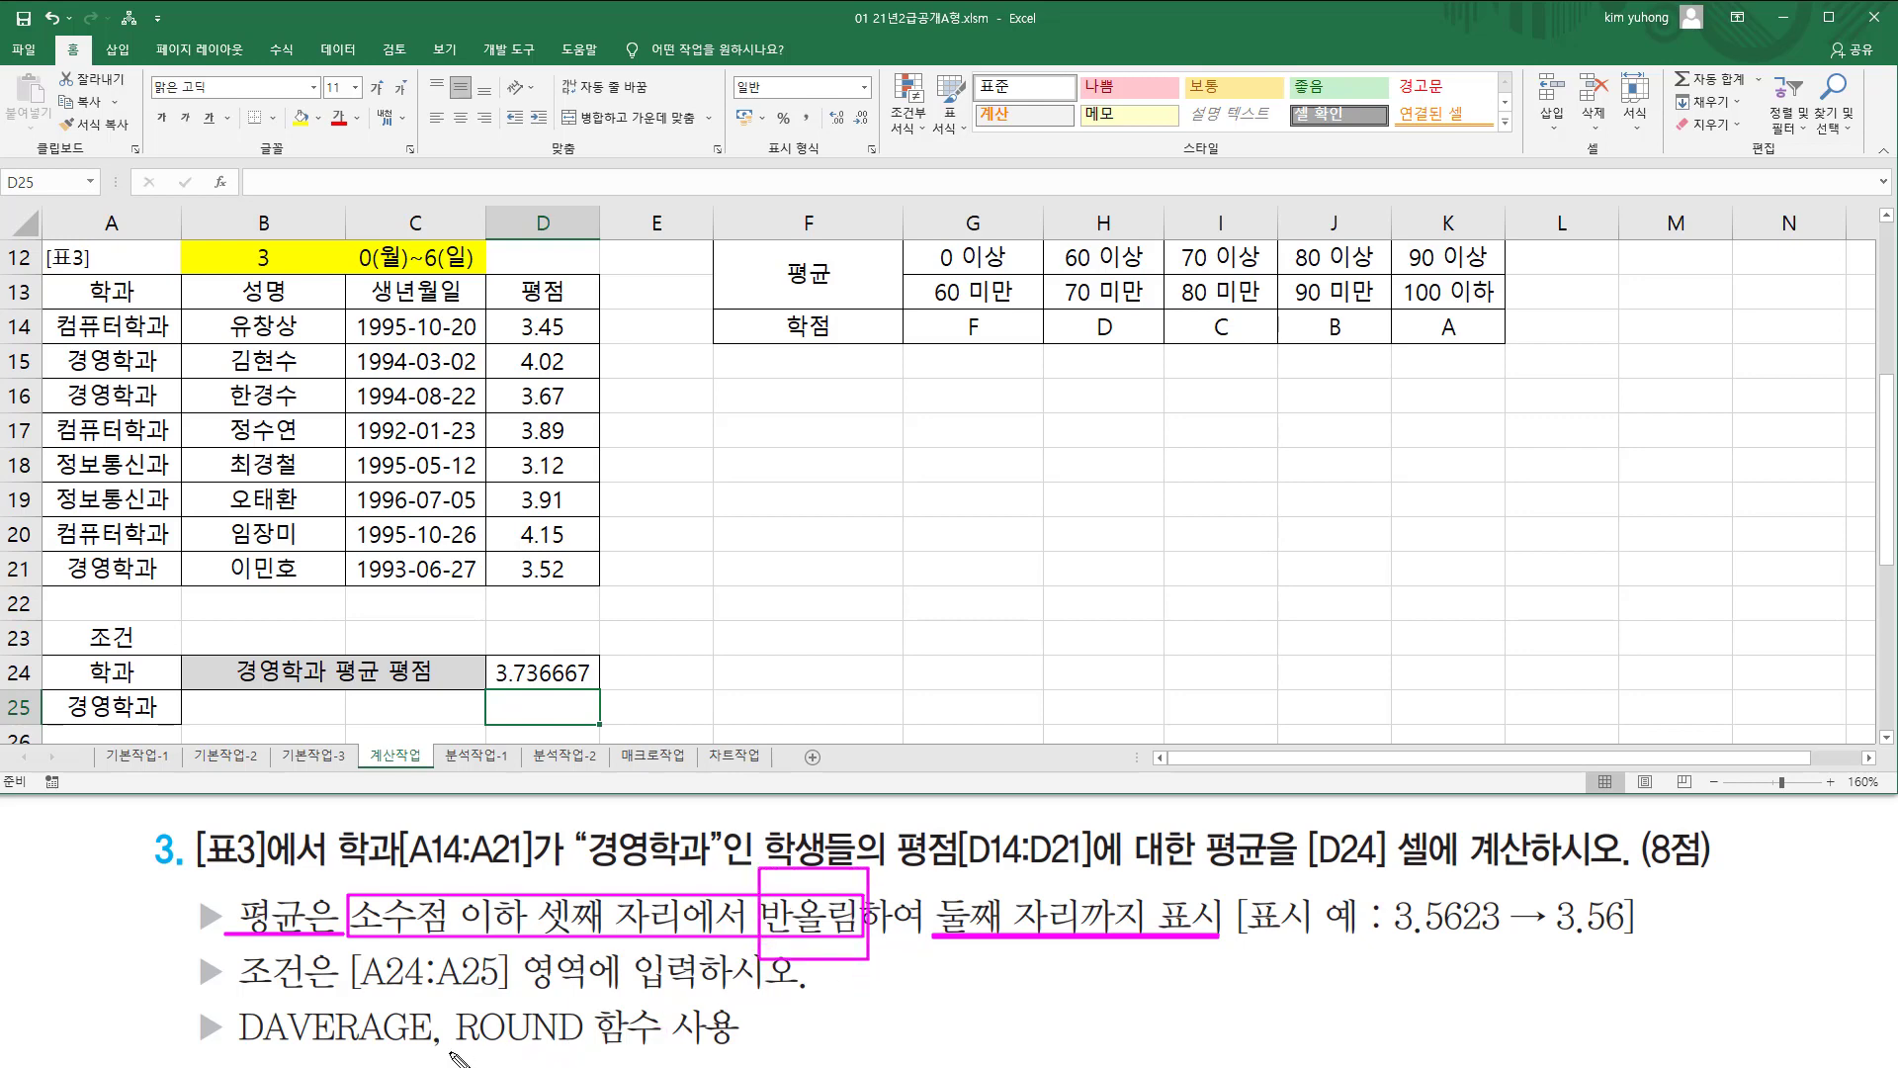
drag(456, 1049, 598, 1050)
key(Escape)
double_click(519, 674)
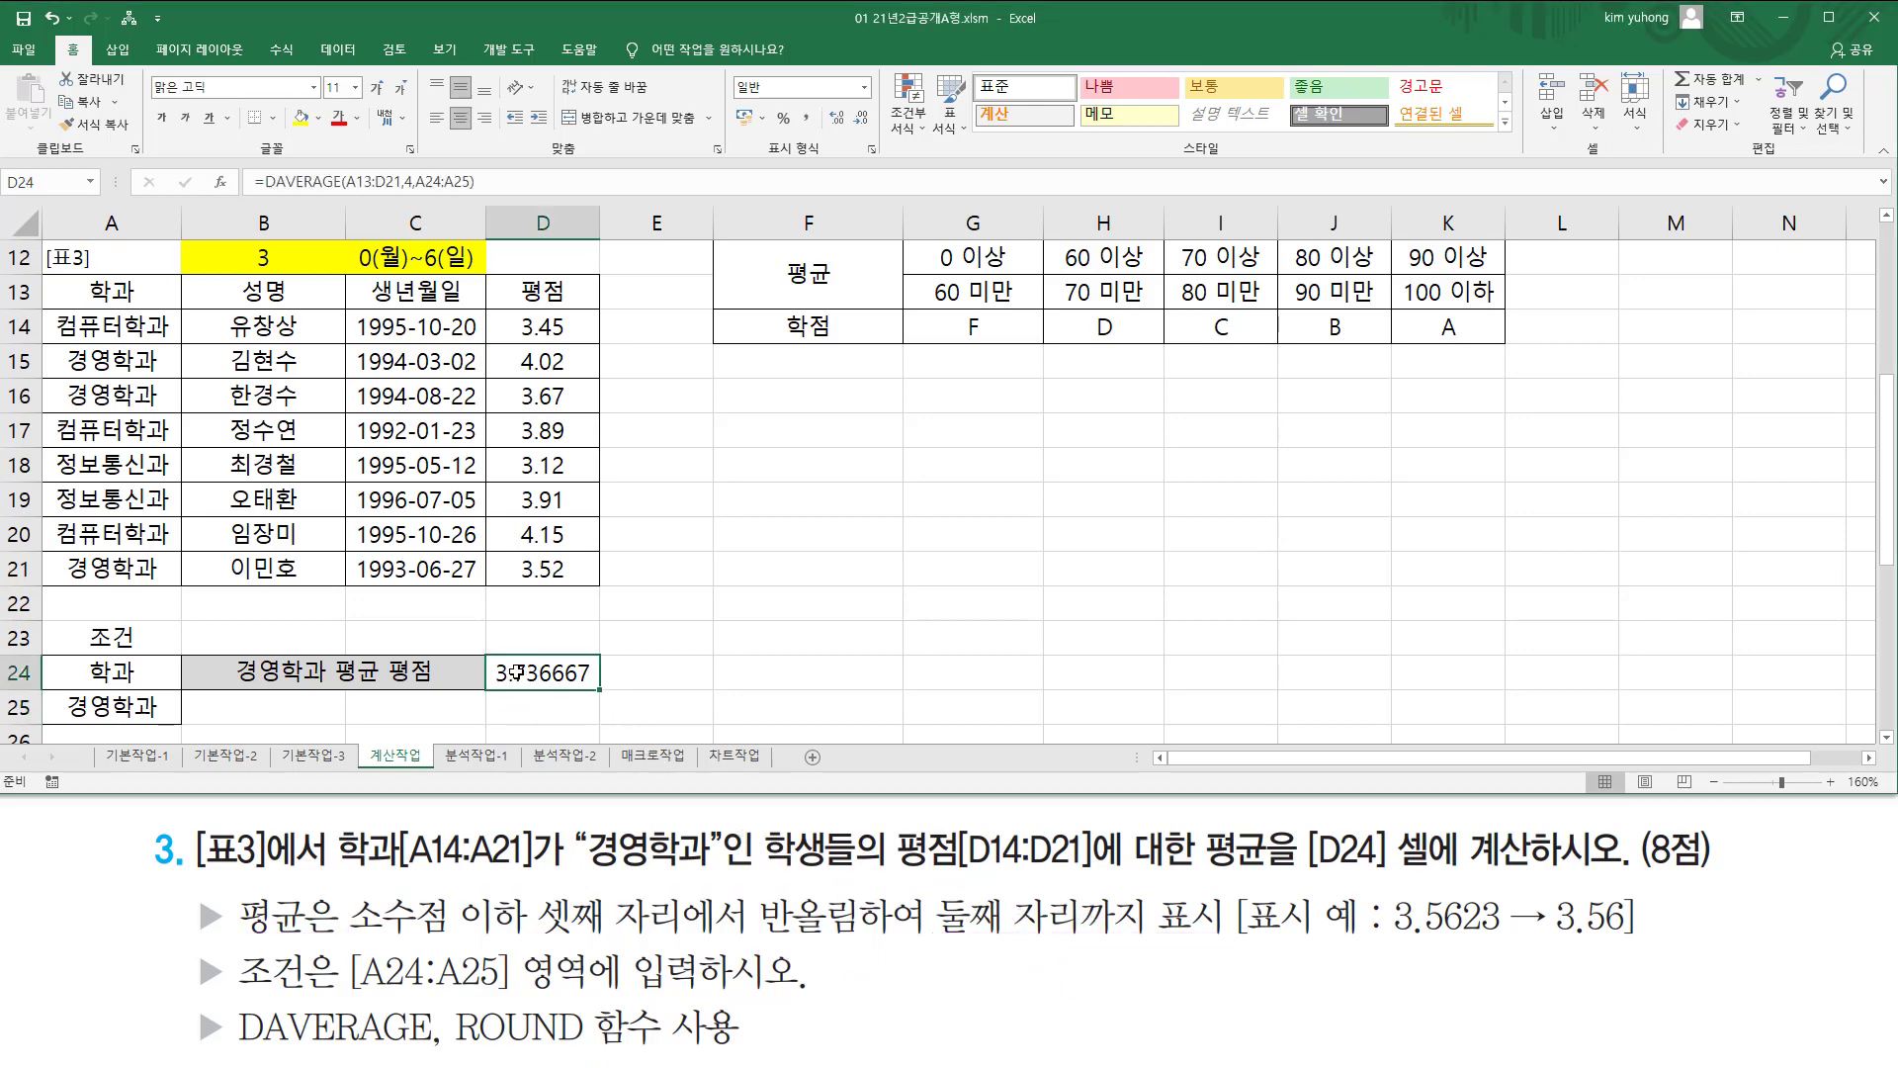
click(393, 674)
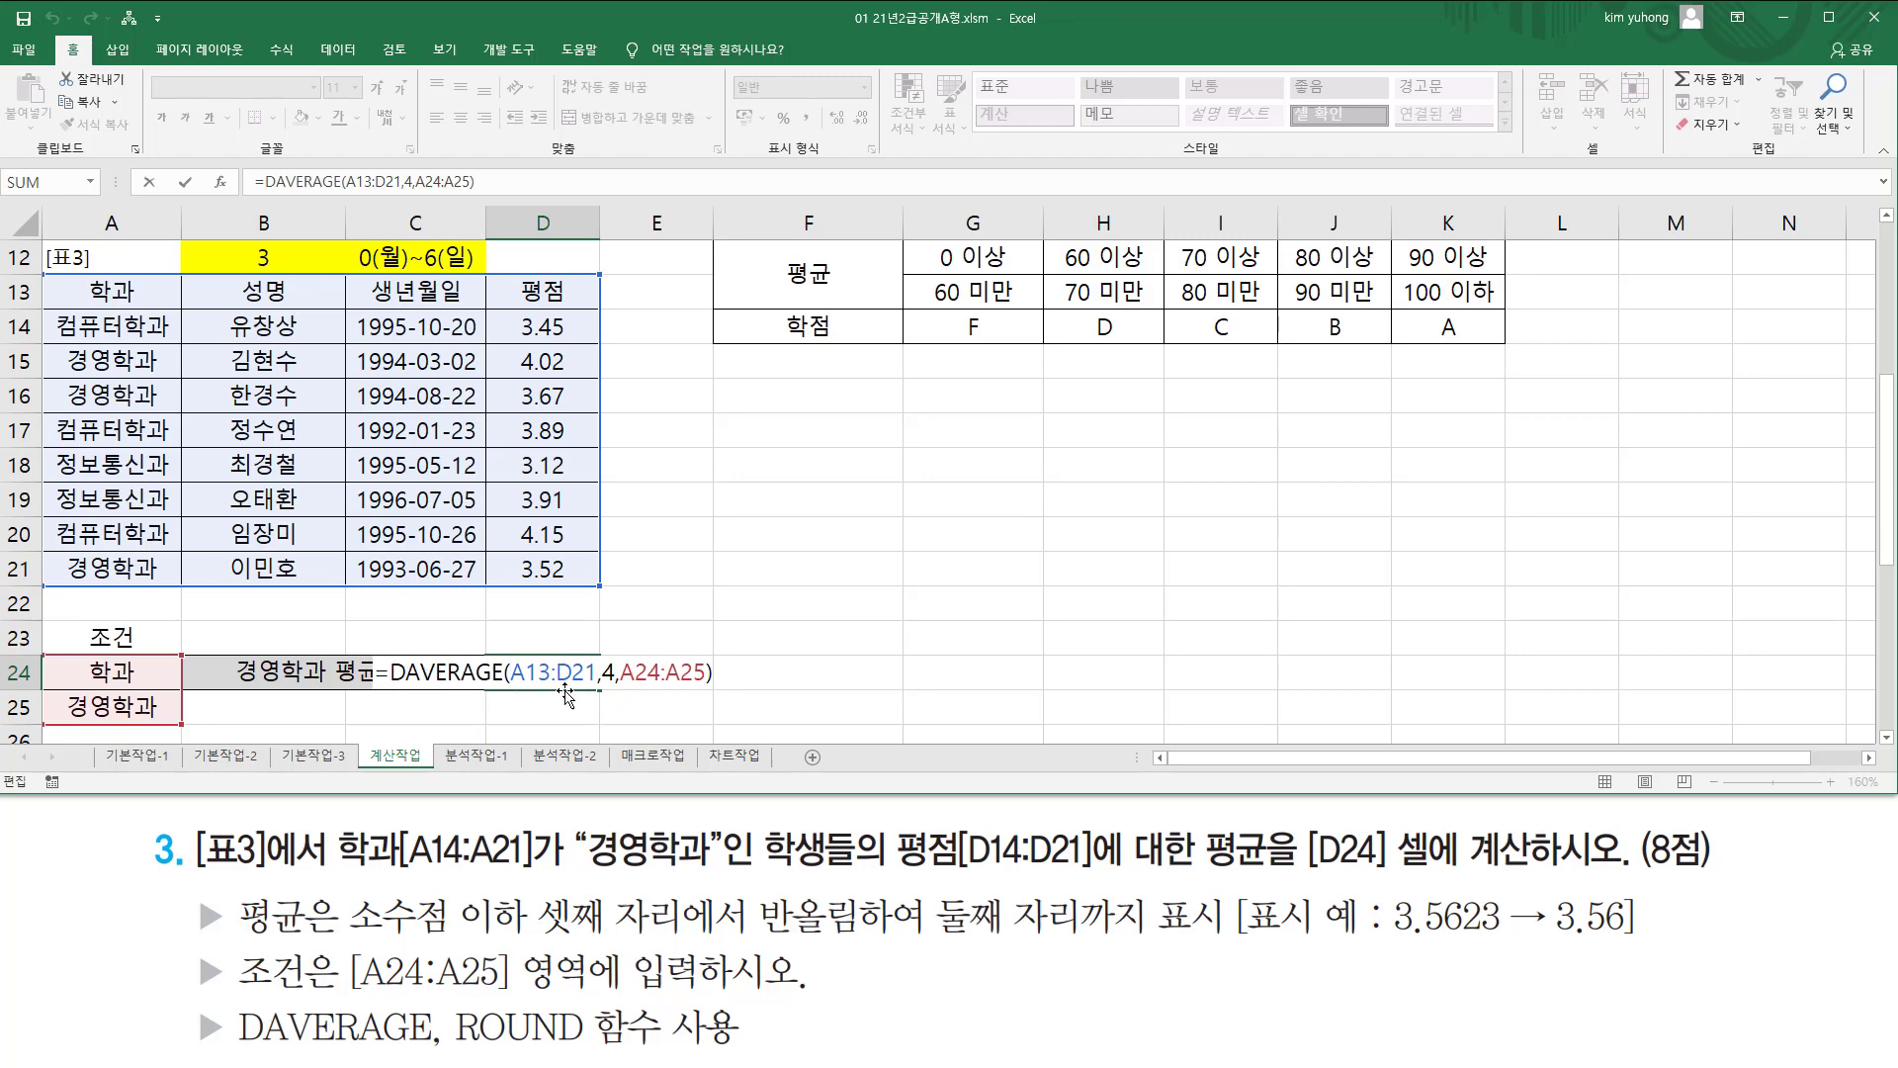
text(round)
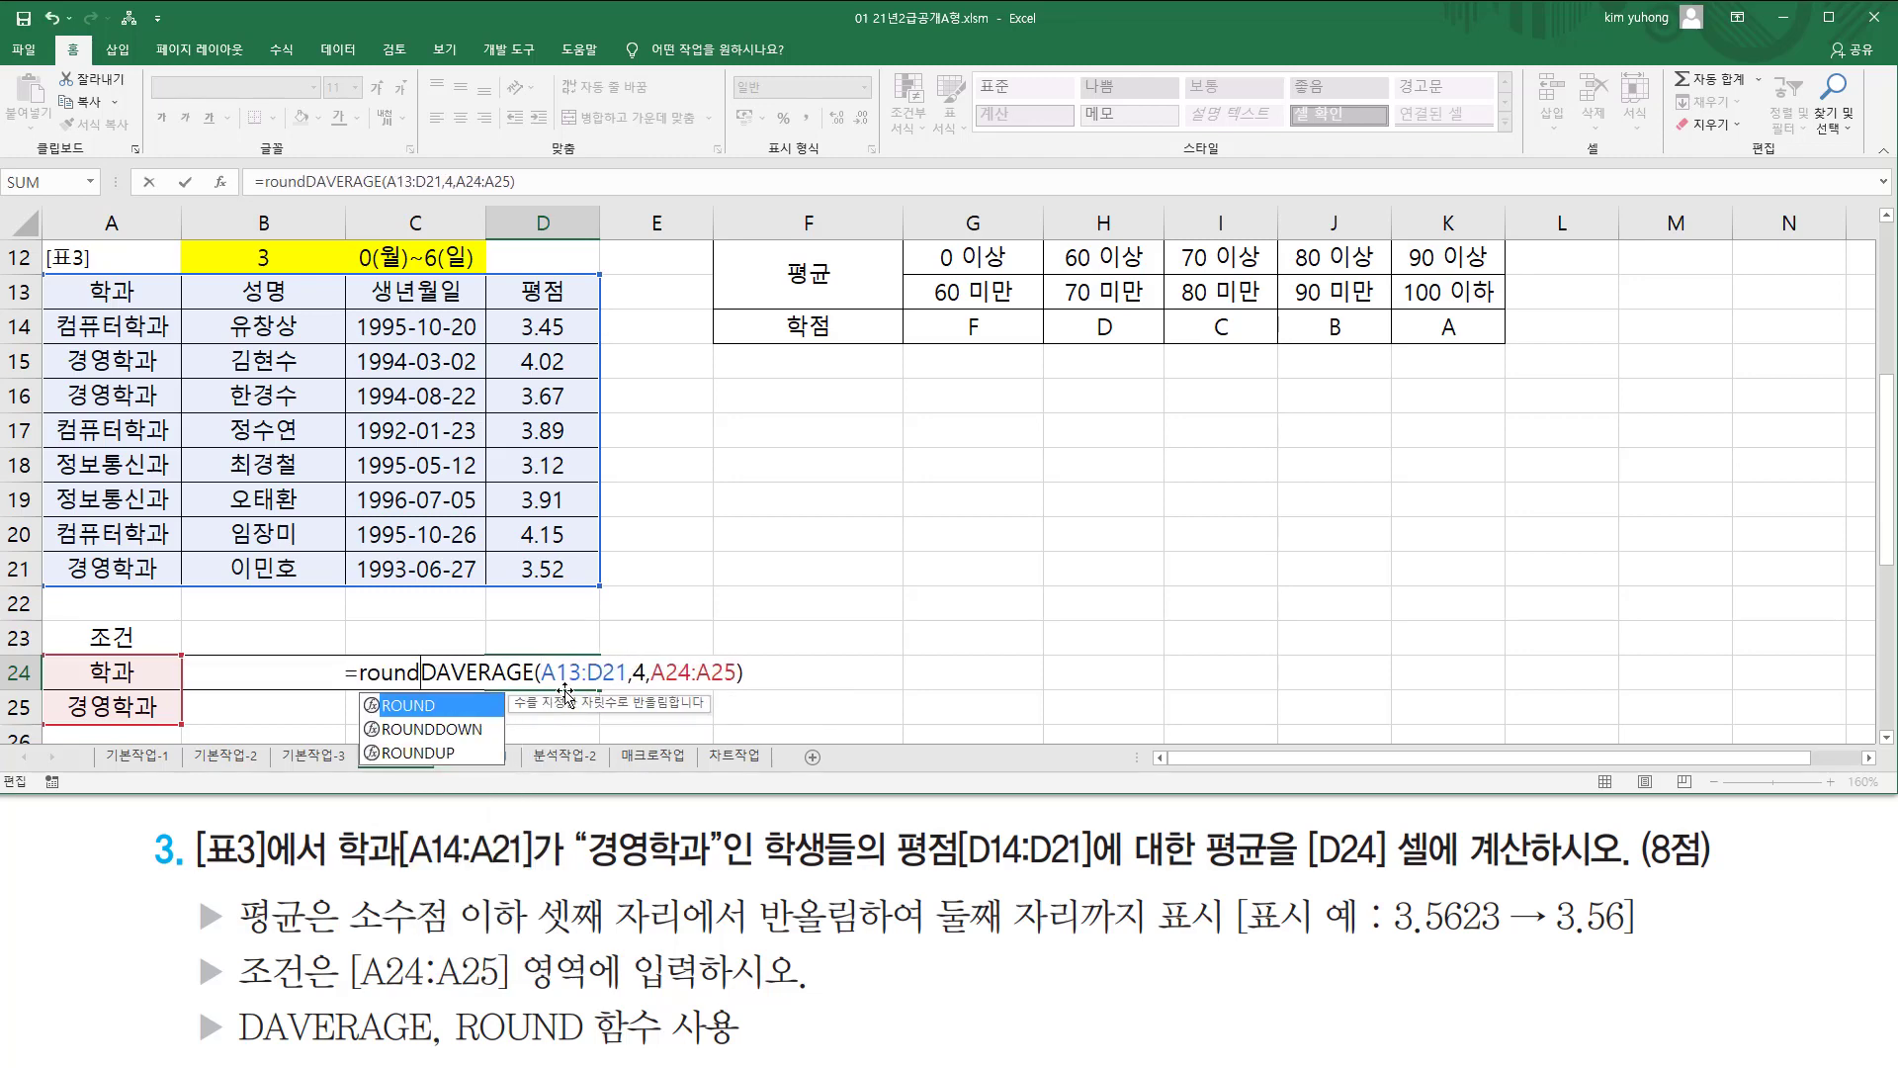
key(Tab)
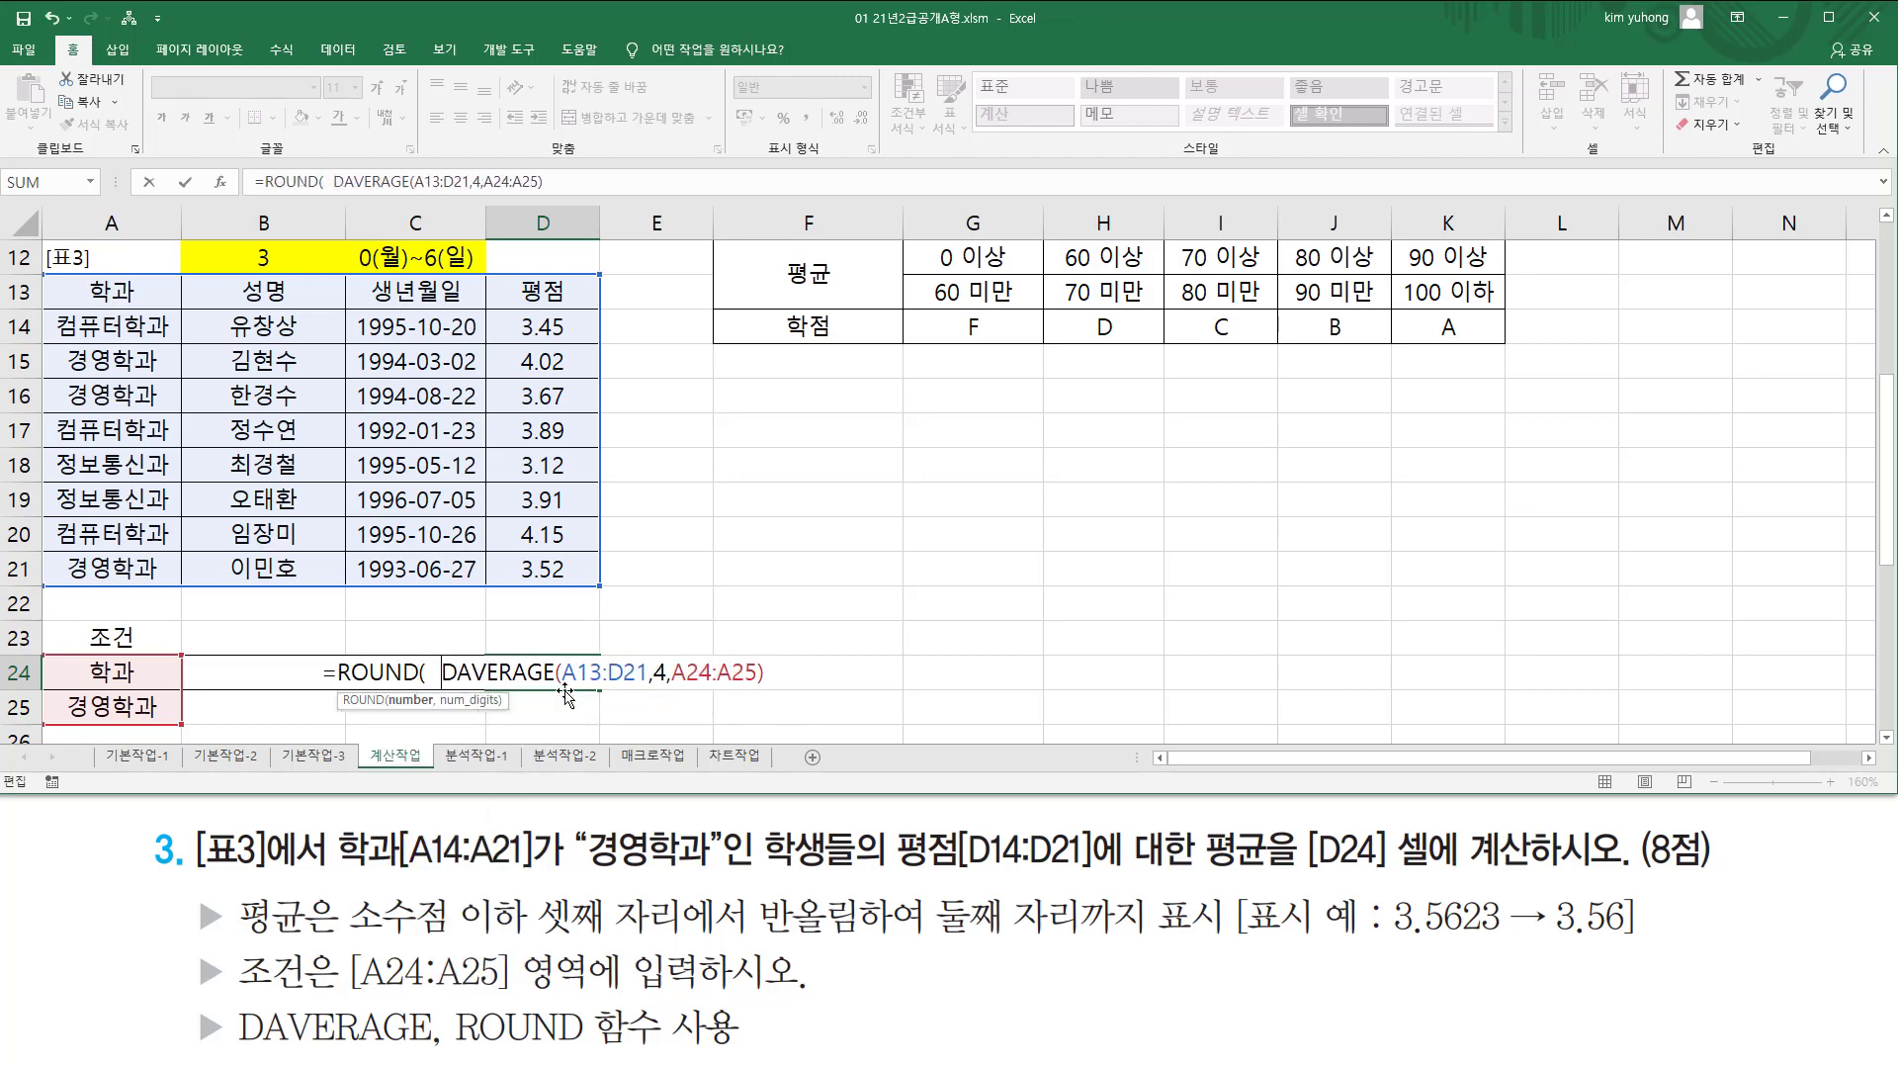
key(shift+End)
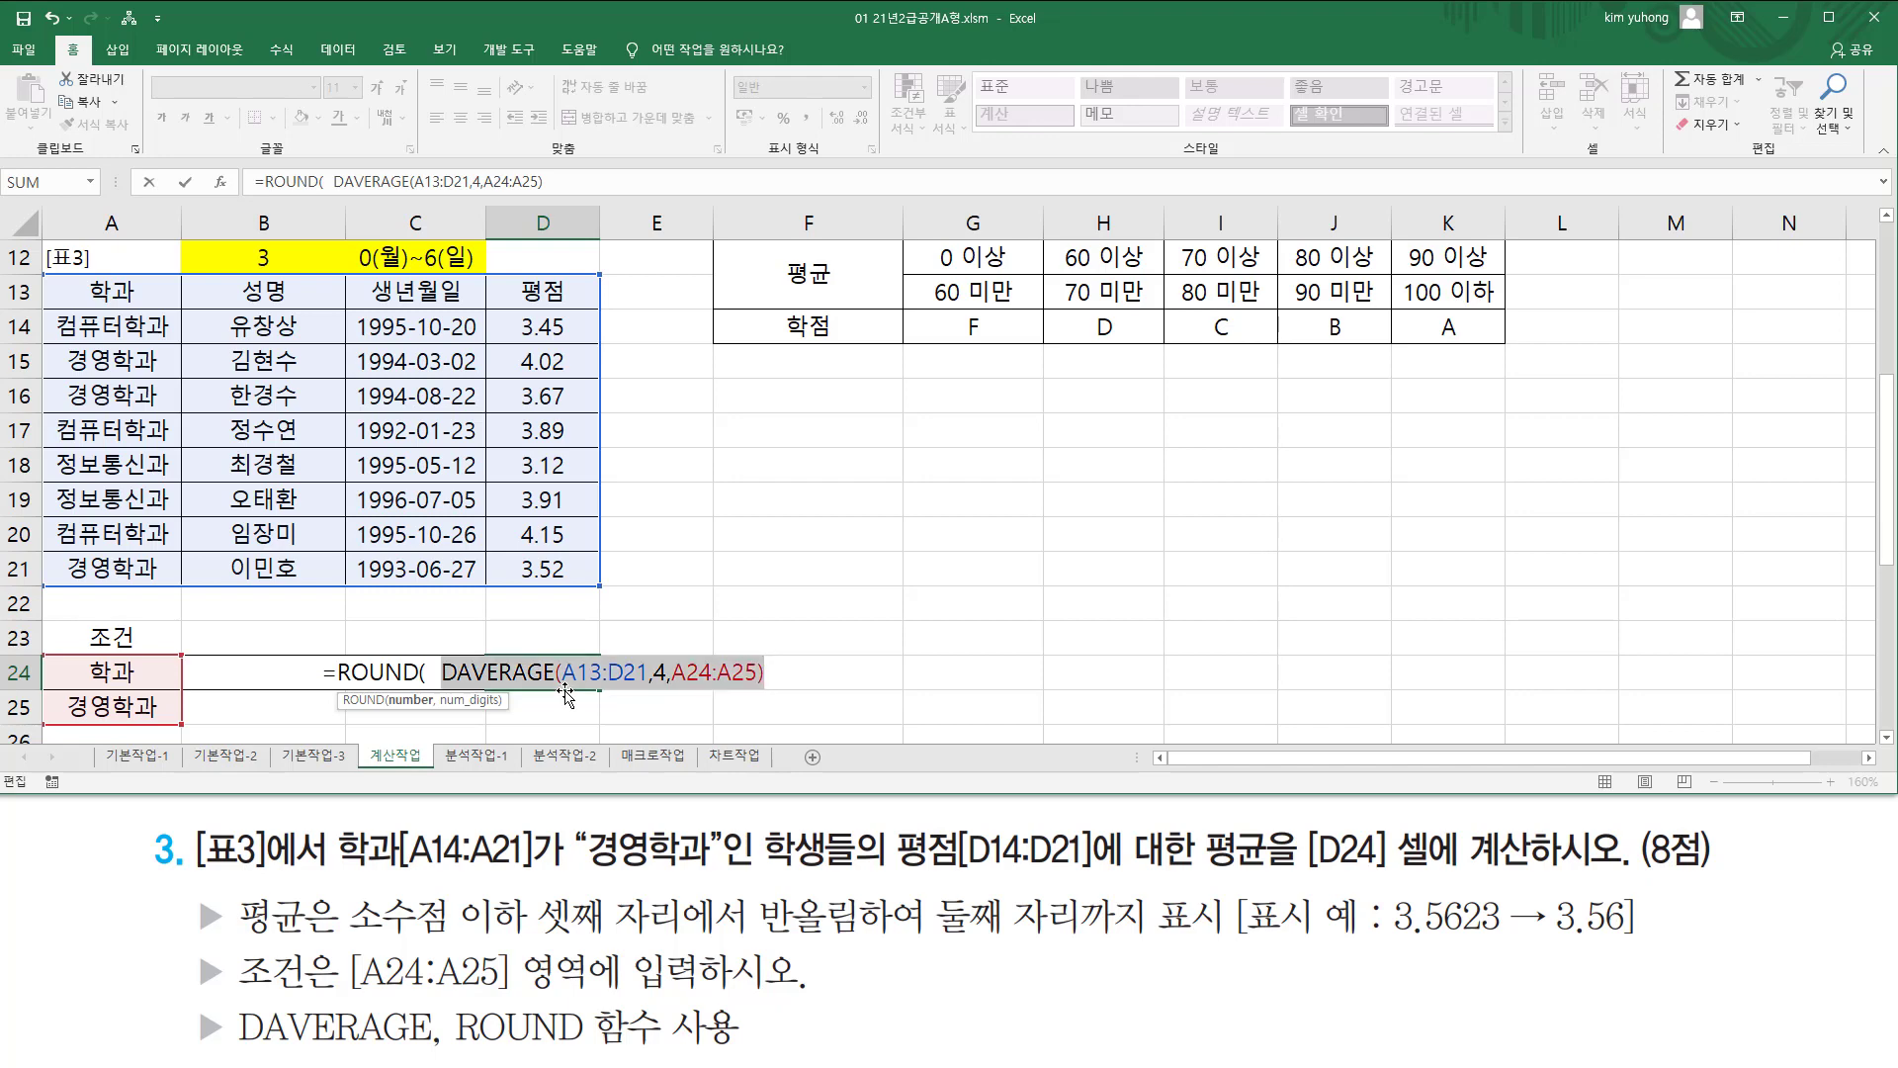
key(End)
text(, 2)
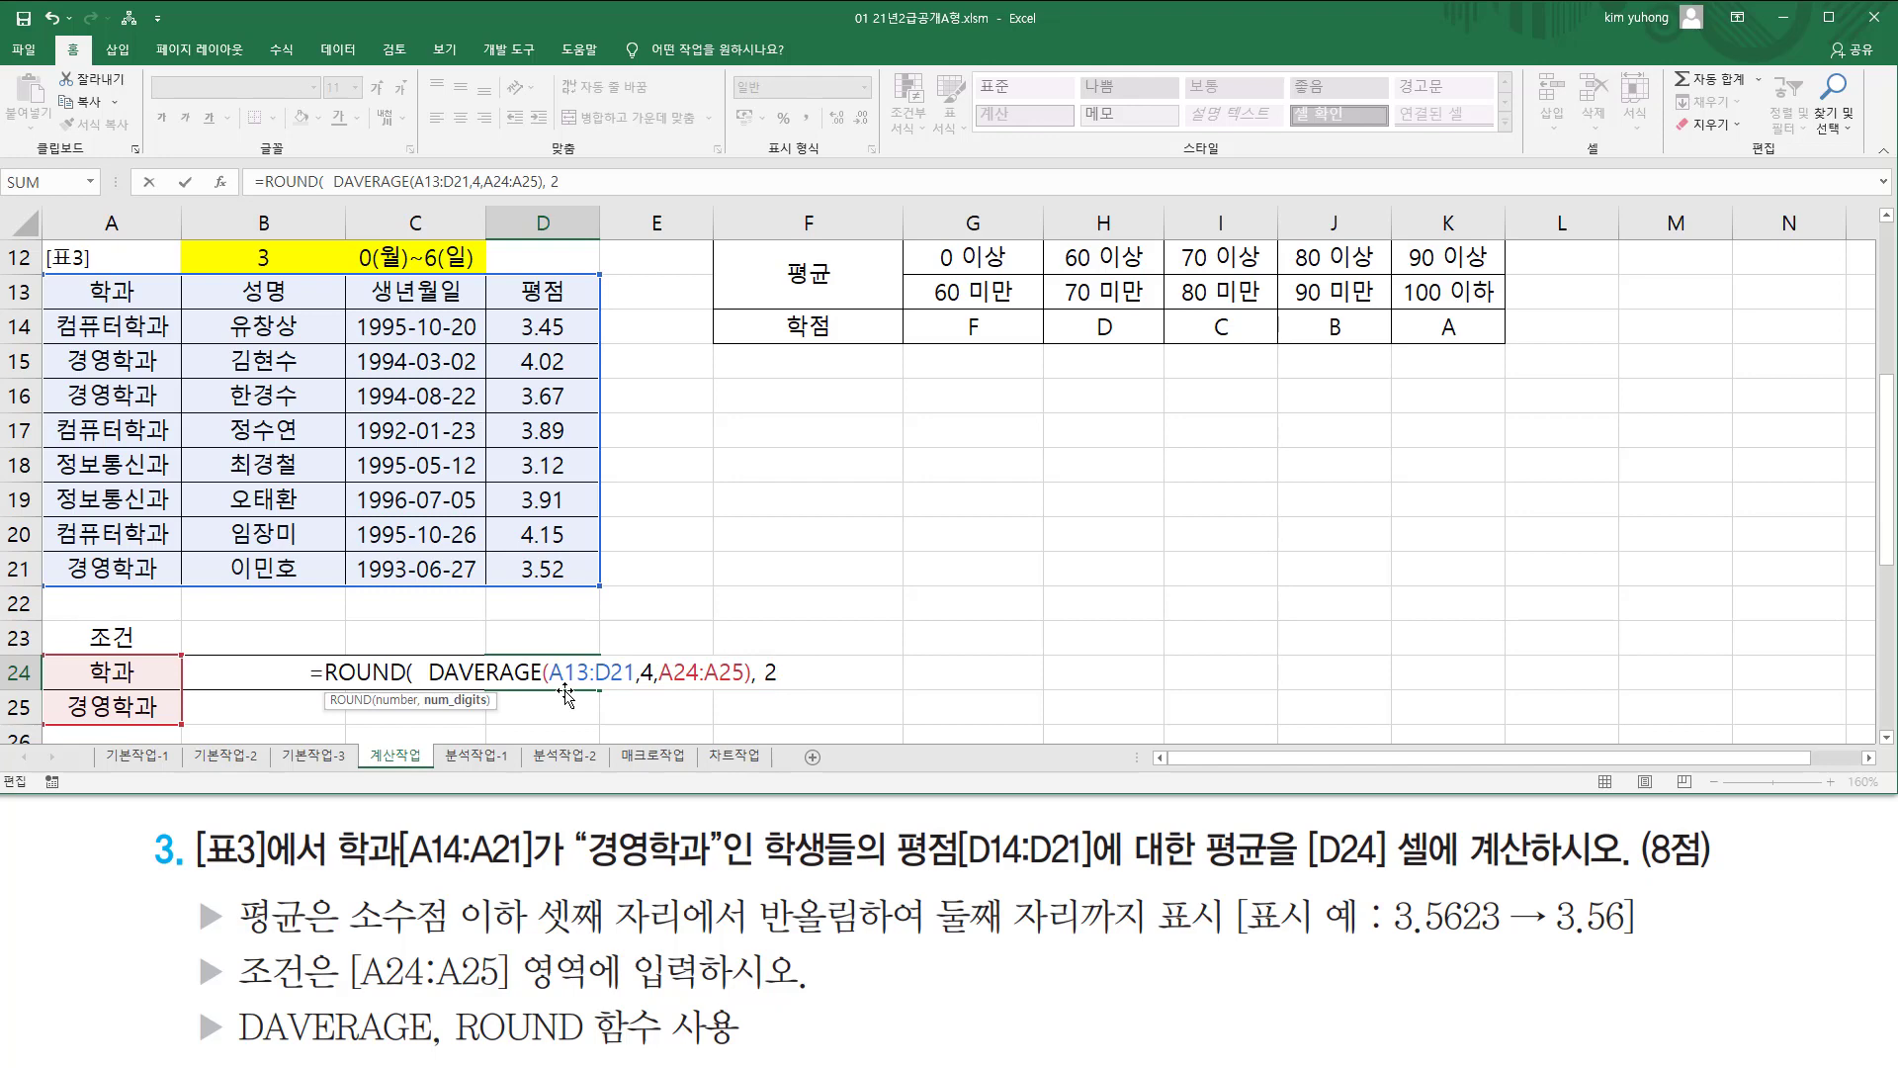
text())
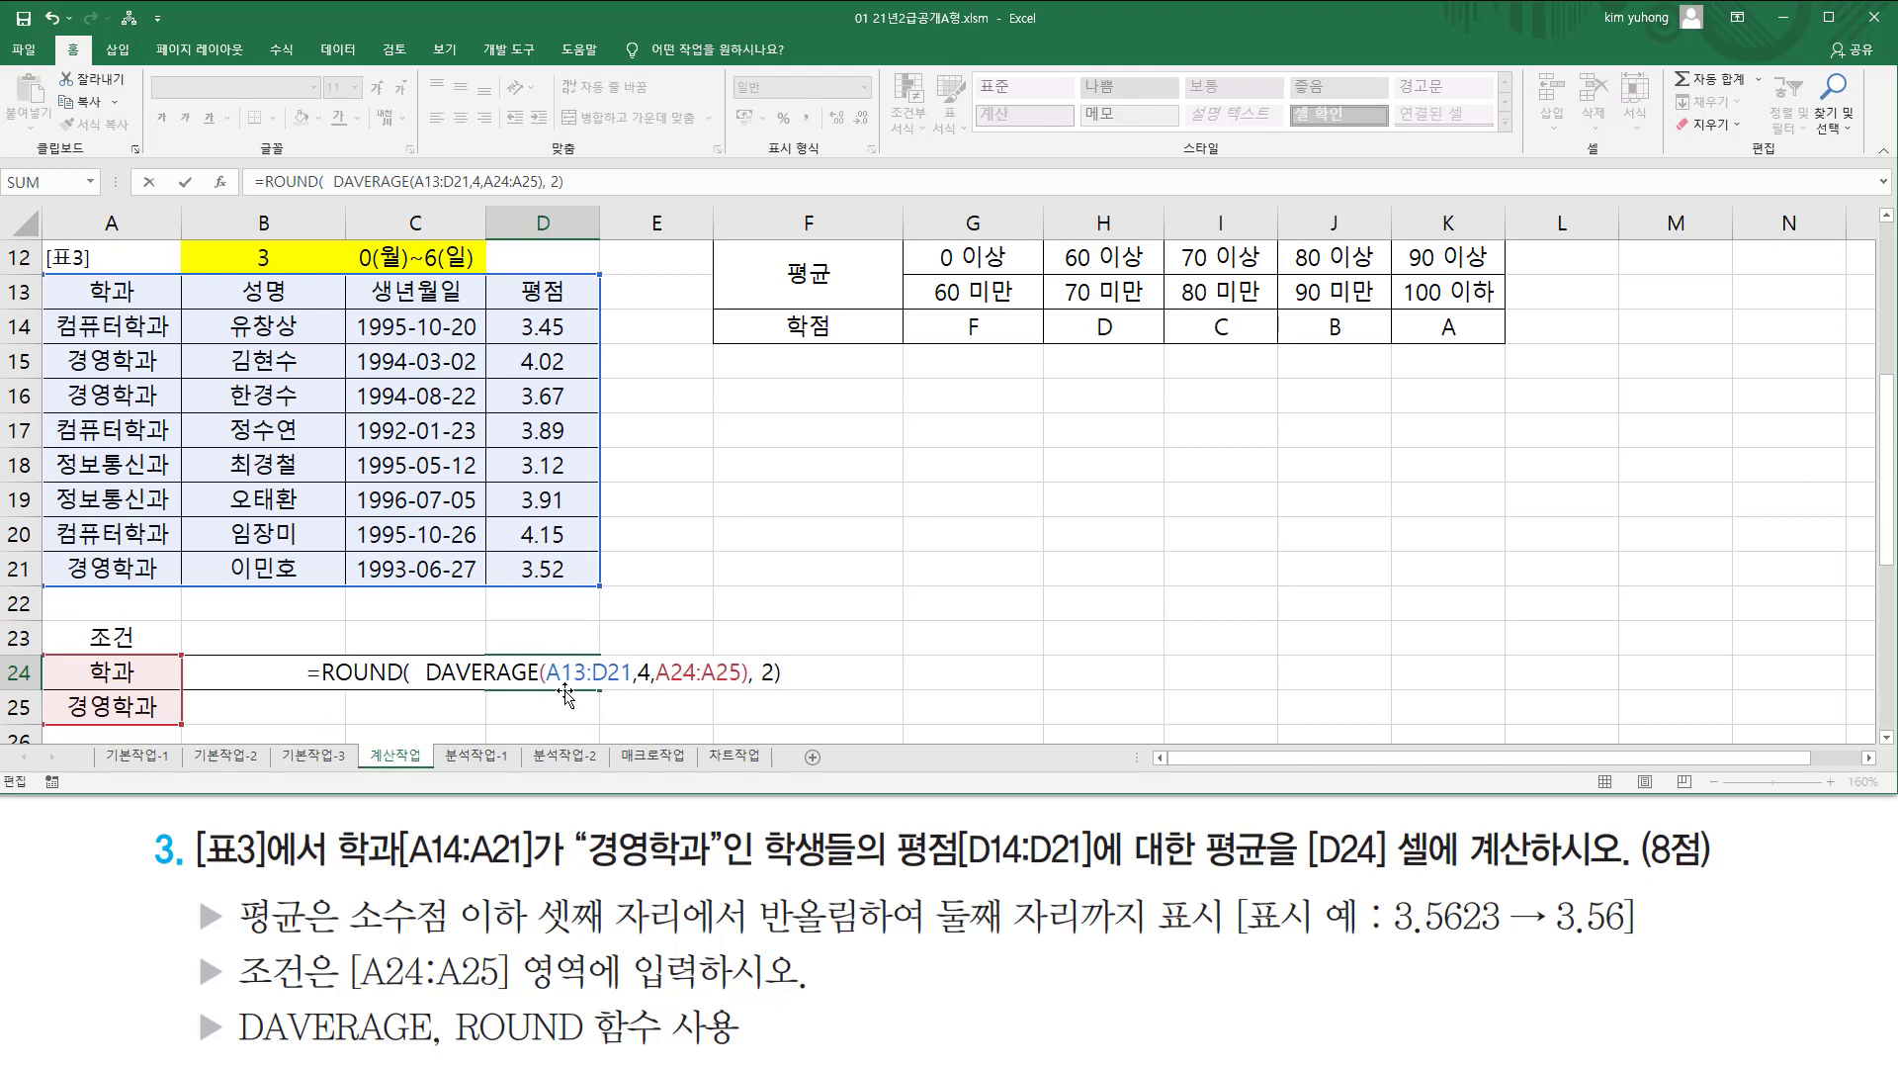
Enter the completed D24 formula and paste a copy of it as red text in B22 for reference.
key(shift+Home)
key(ctrl+c)
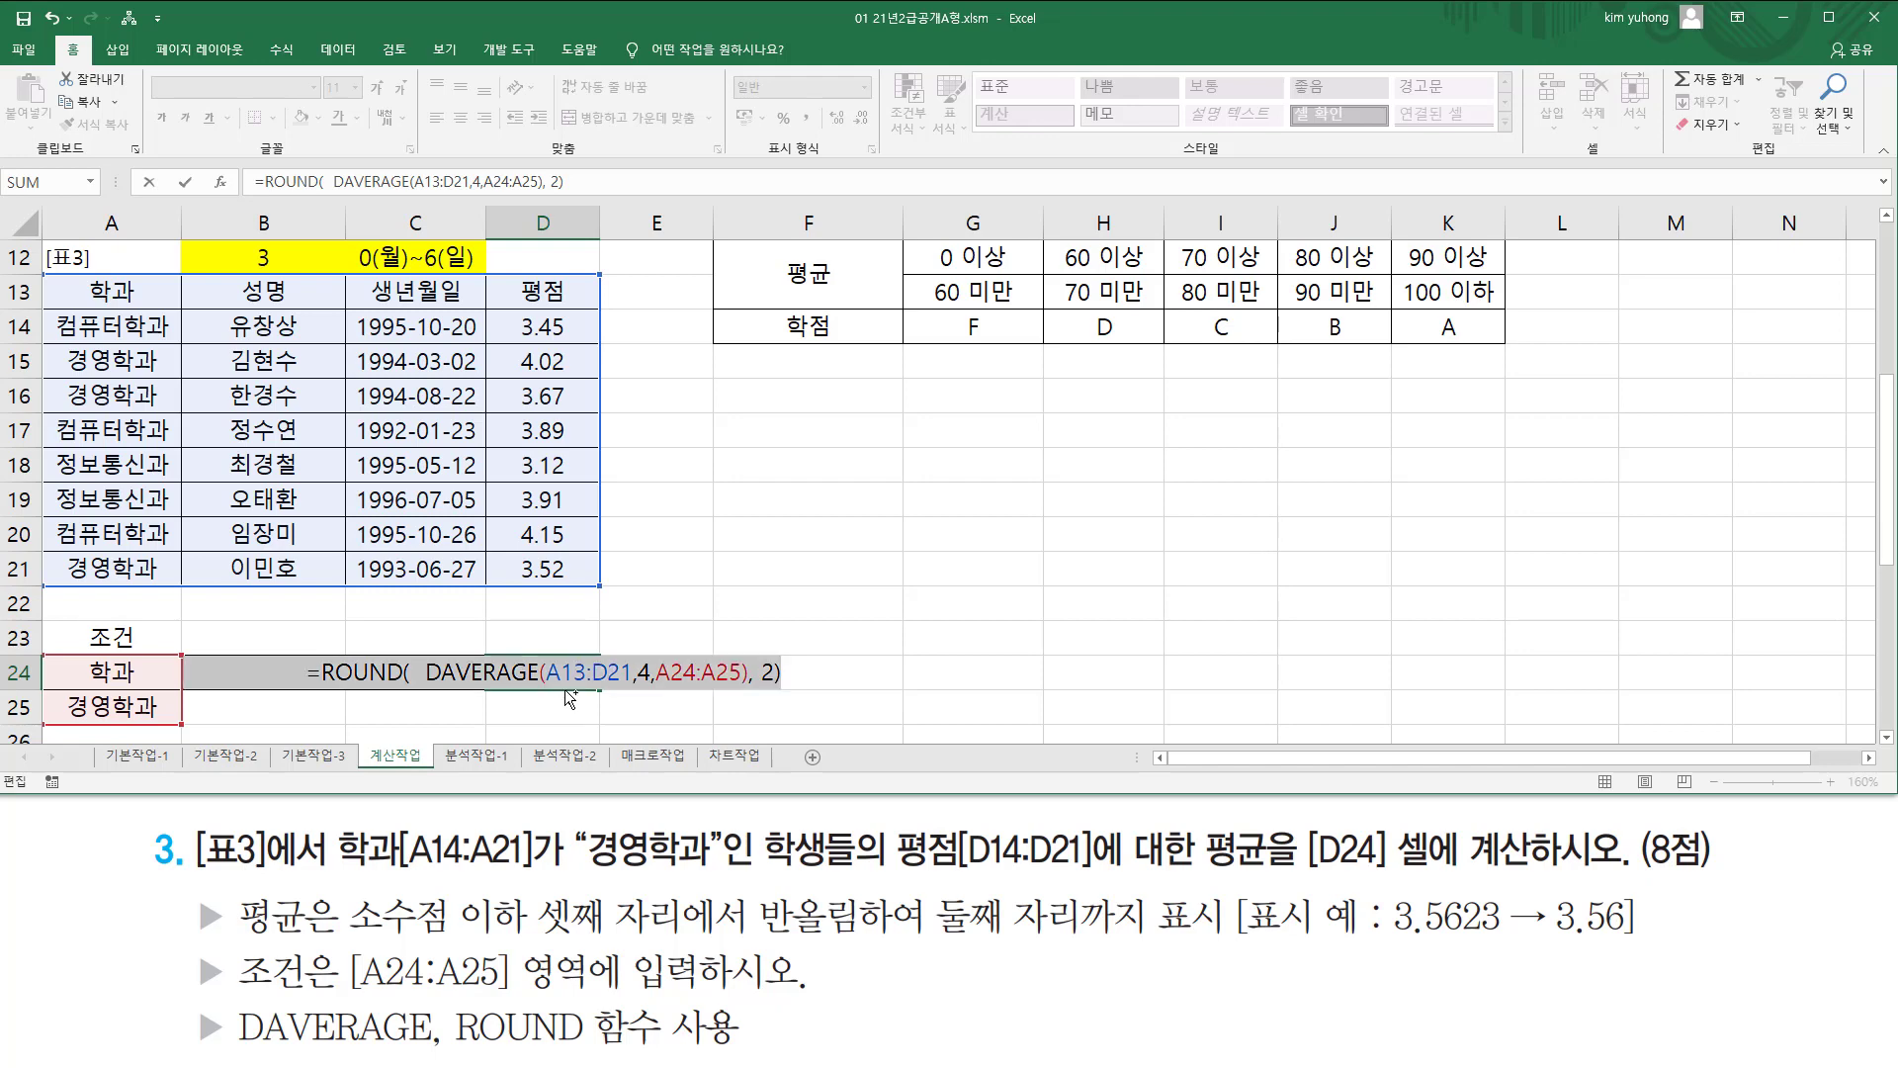
key(Return)
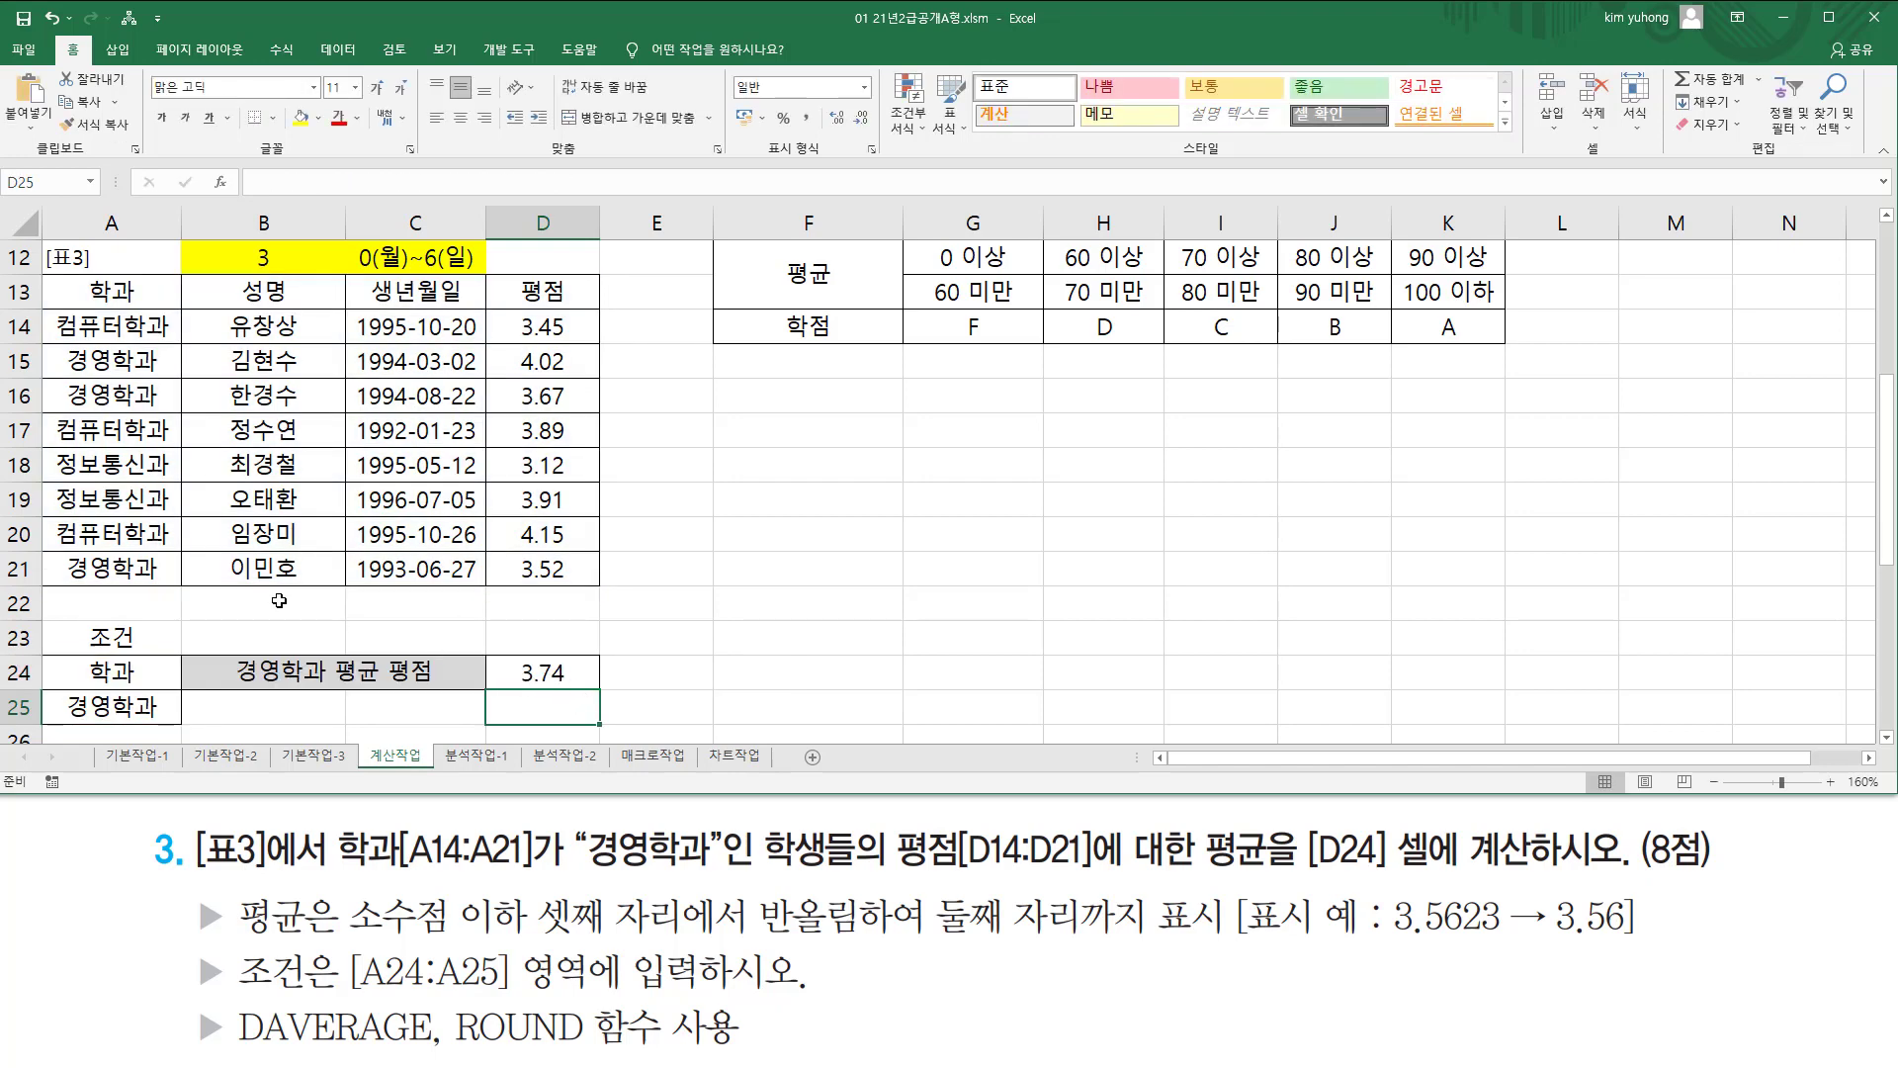
click(718, 442)
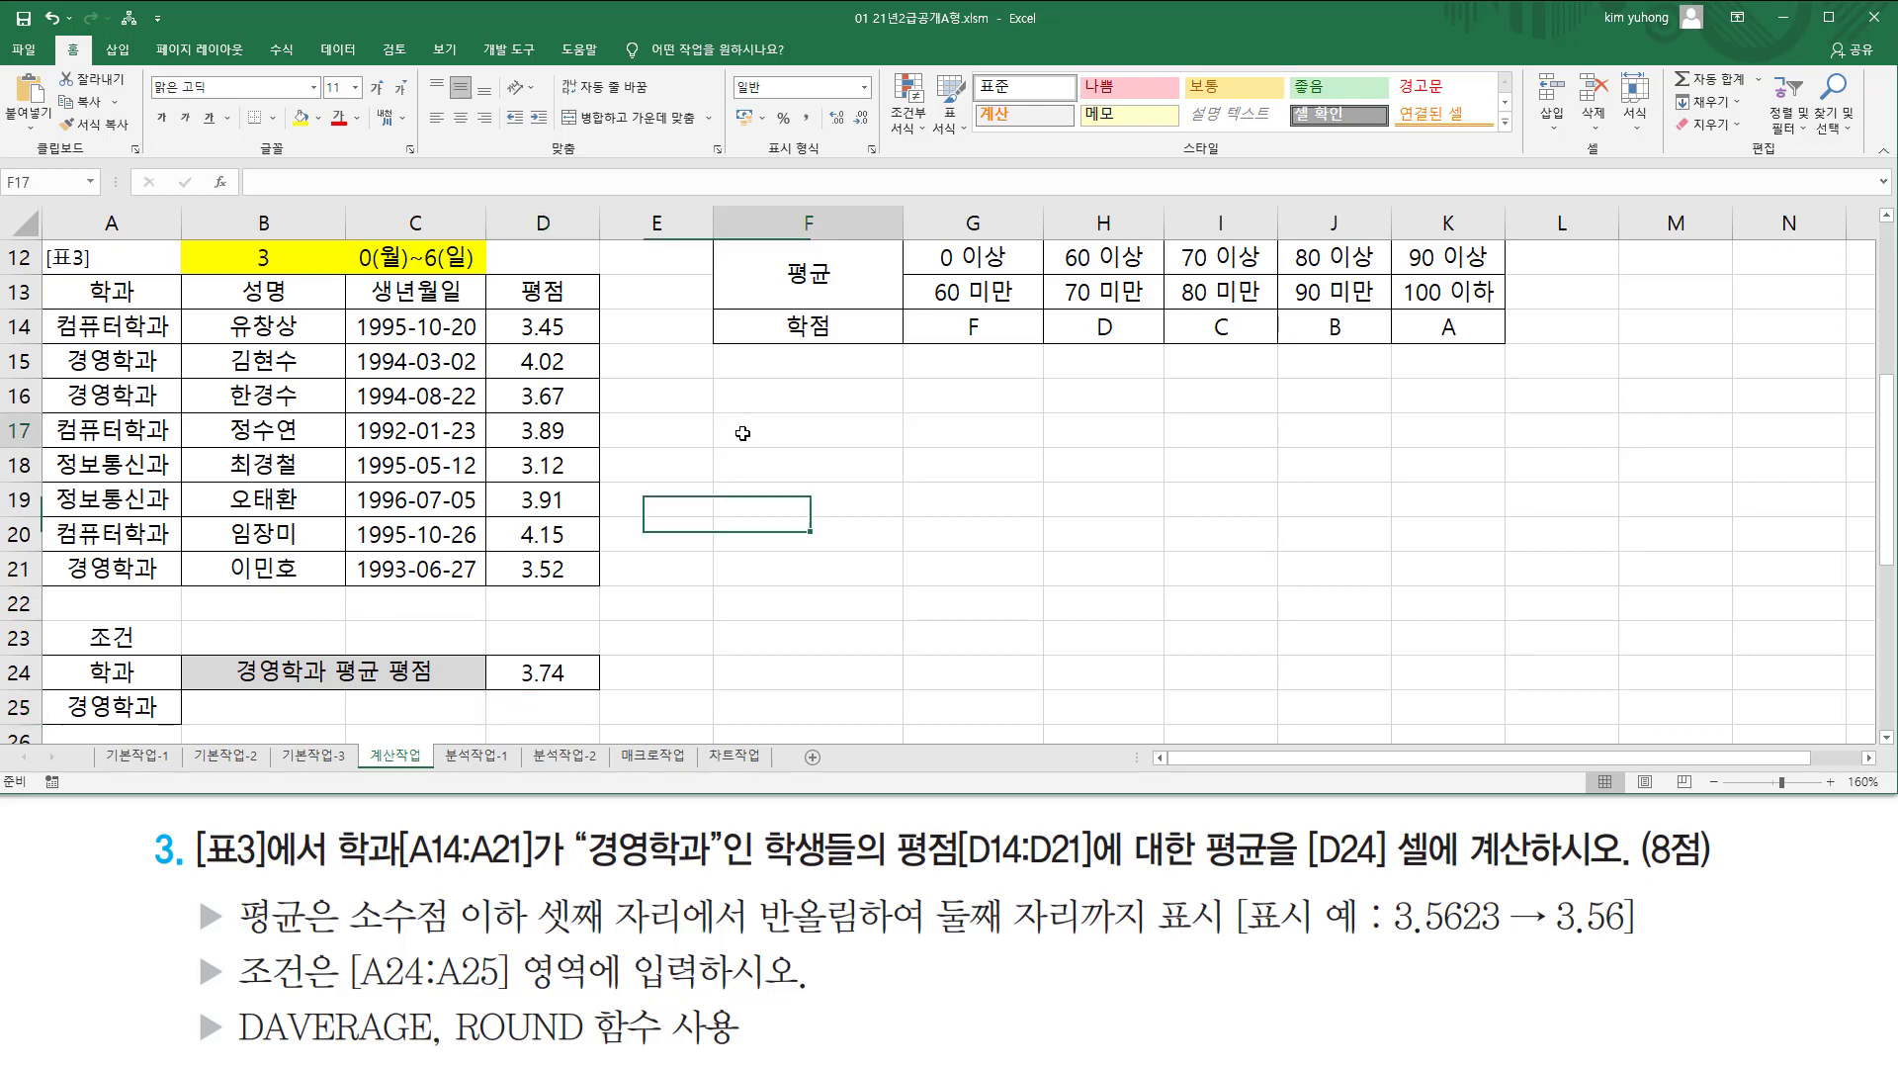
click(301, 604)
key(ctrl+v)
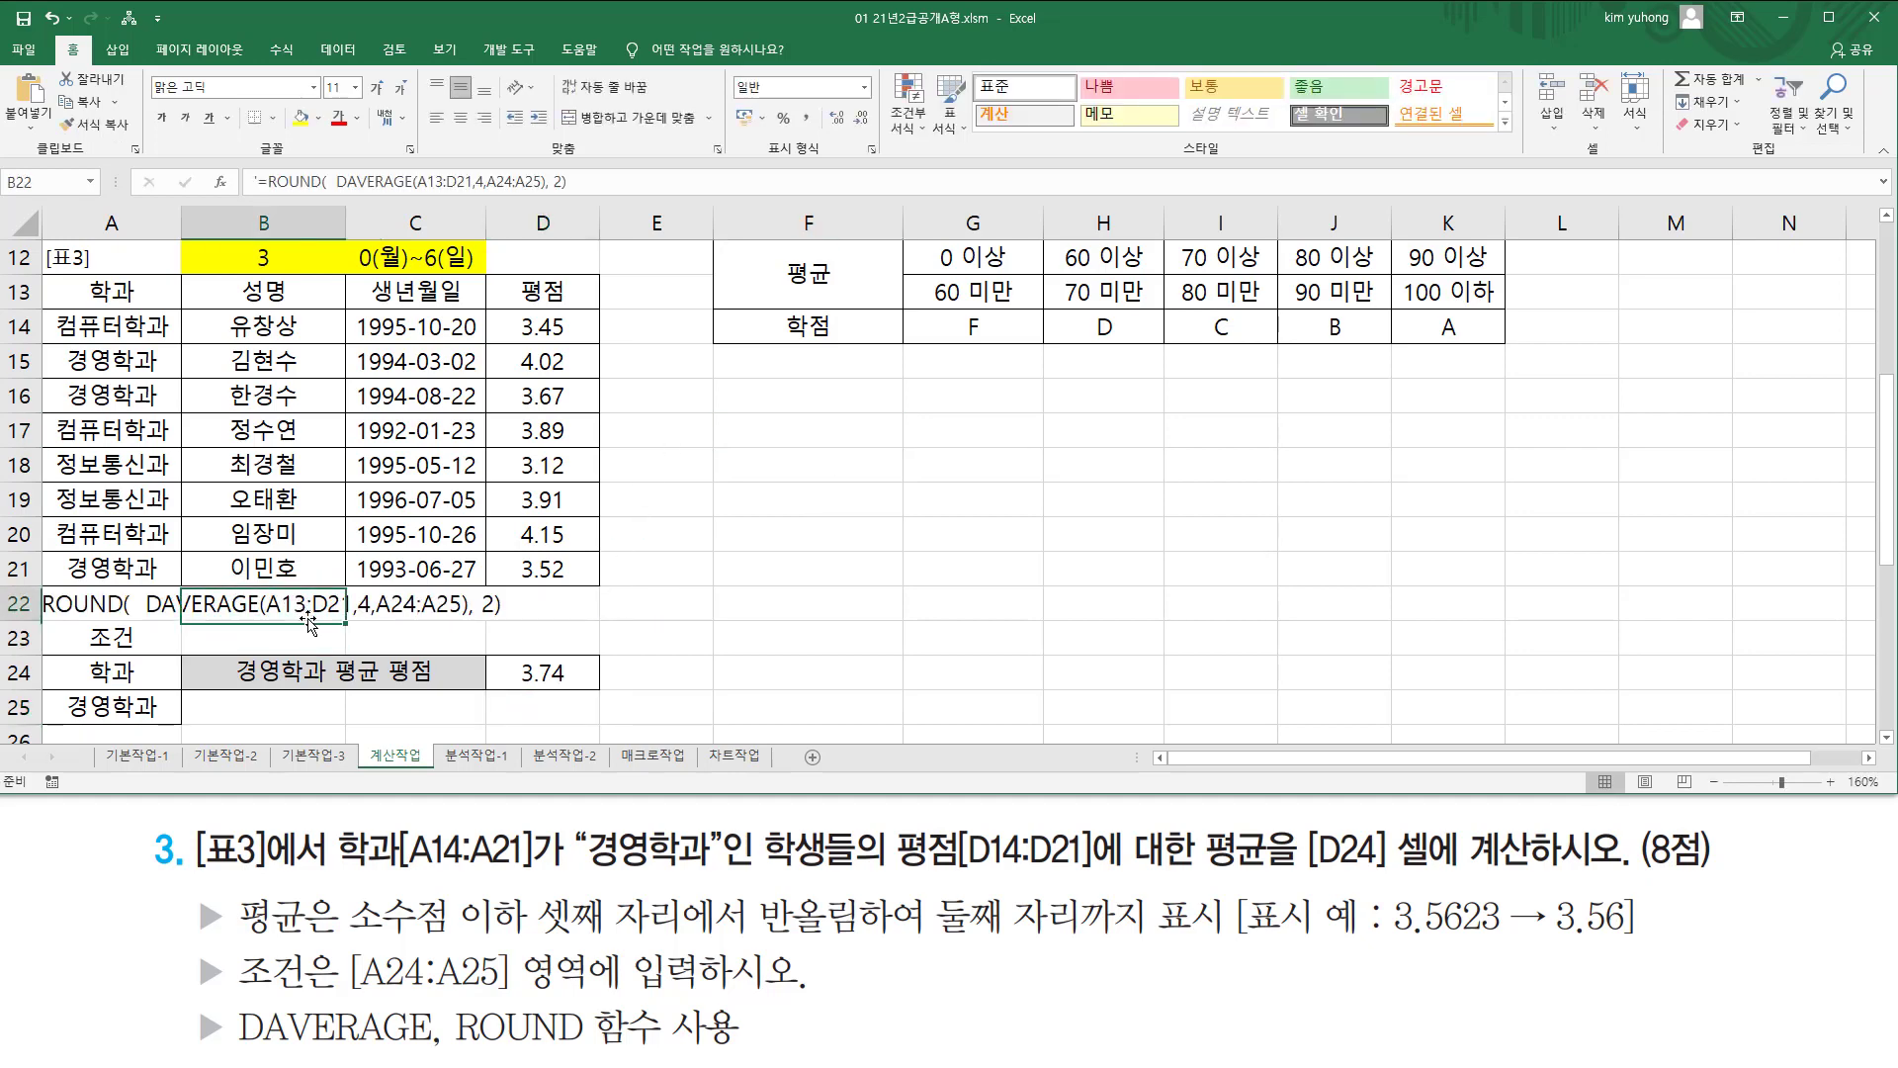
click(827, 598)
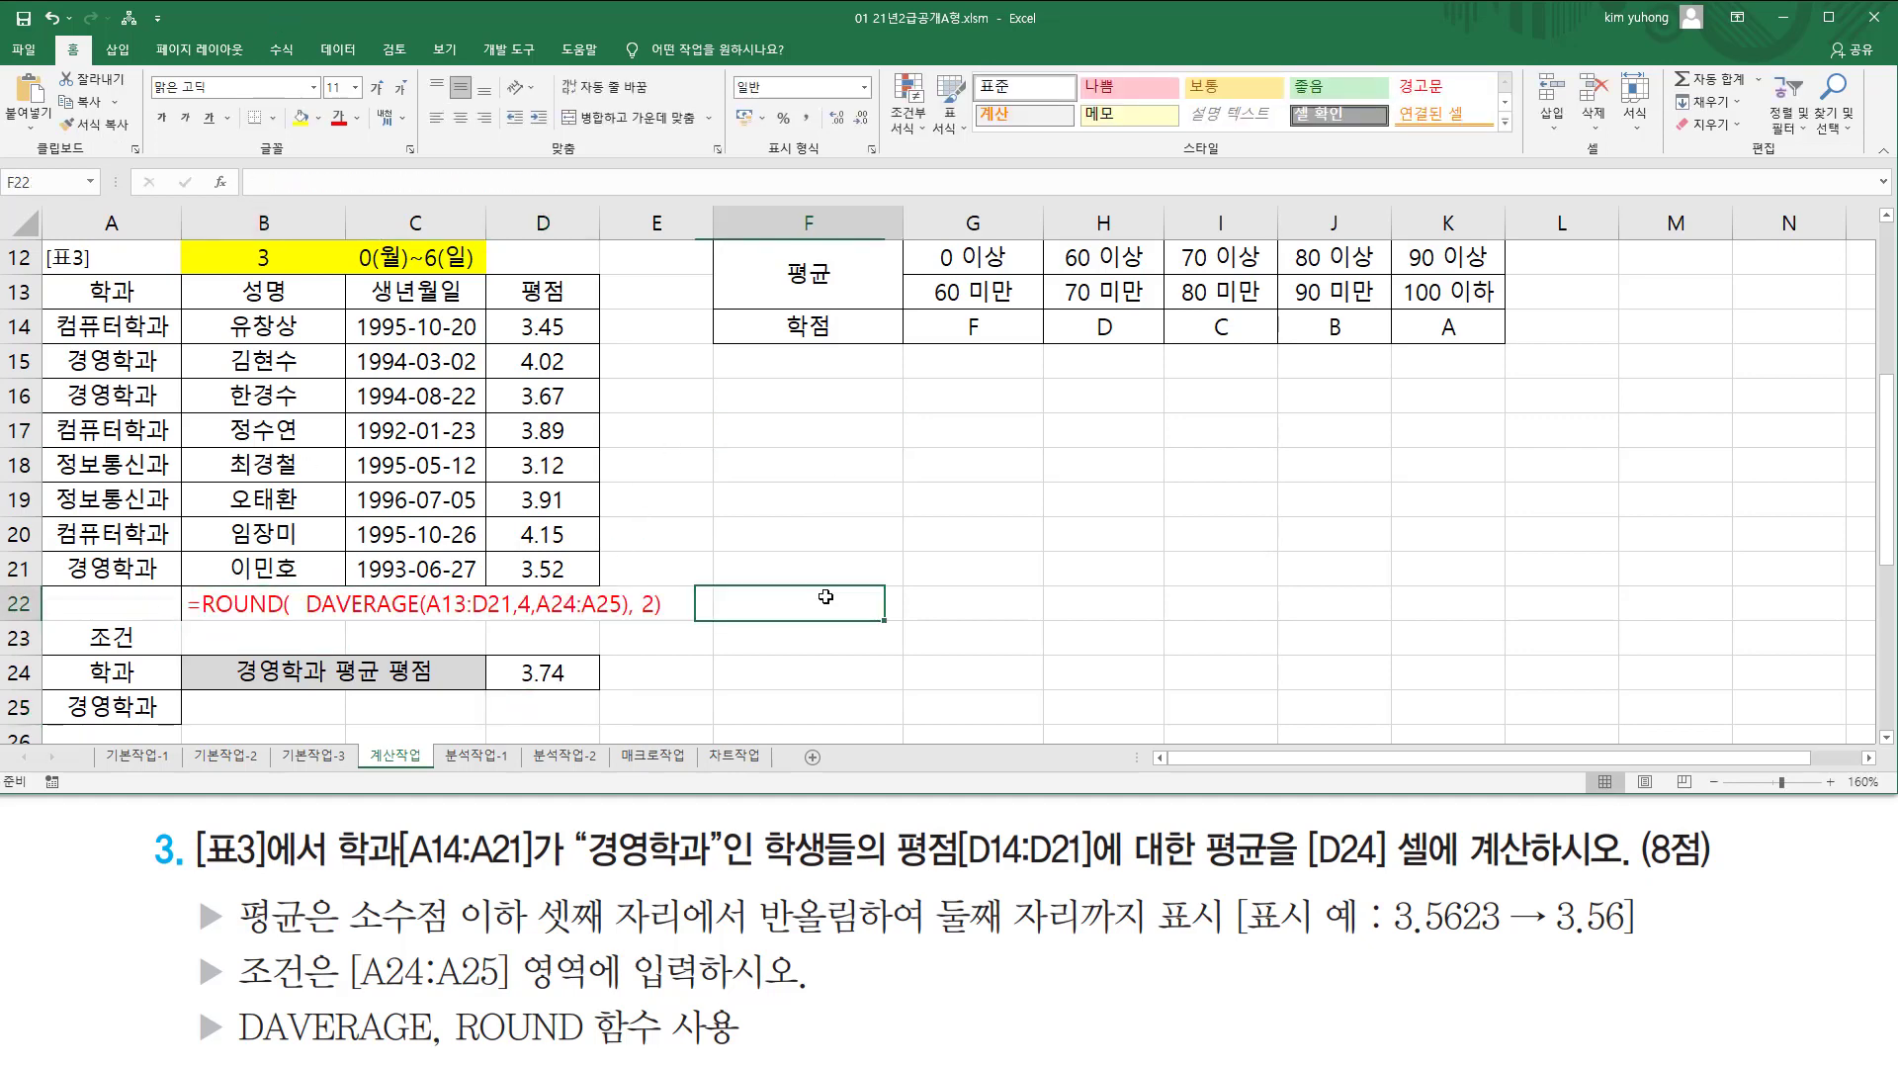
key(ctrl+2)
mouse_move(303, 615)
mouse_down()
mouse_move(617, 619)
mouse_move(629, 587)
mouse_up()
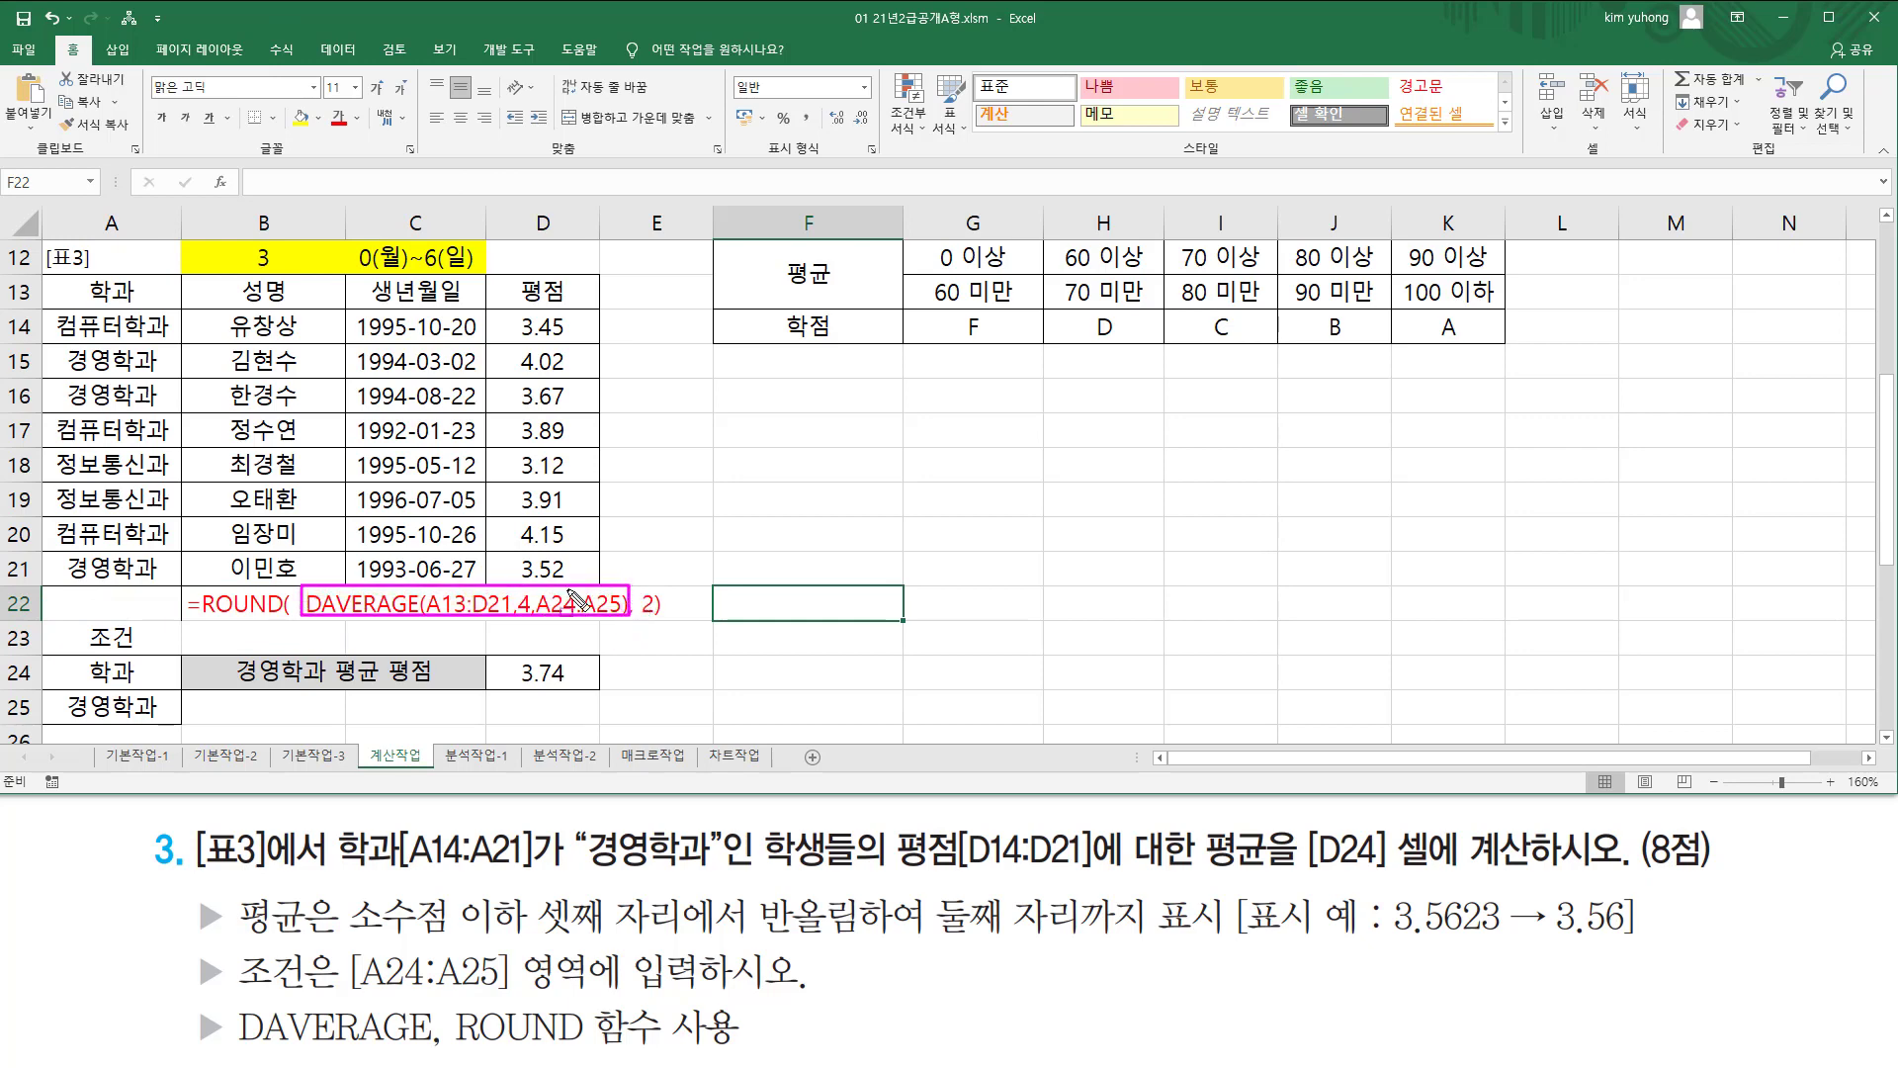
drag(203, 618, 270, 618)
key(Escape)
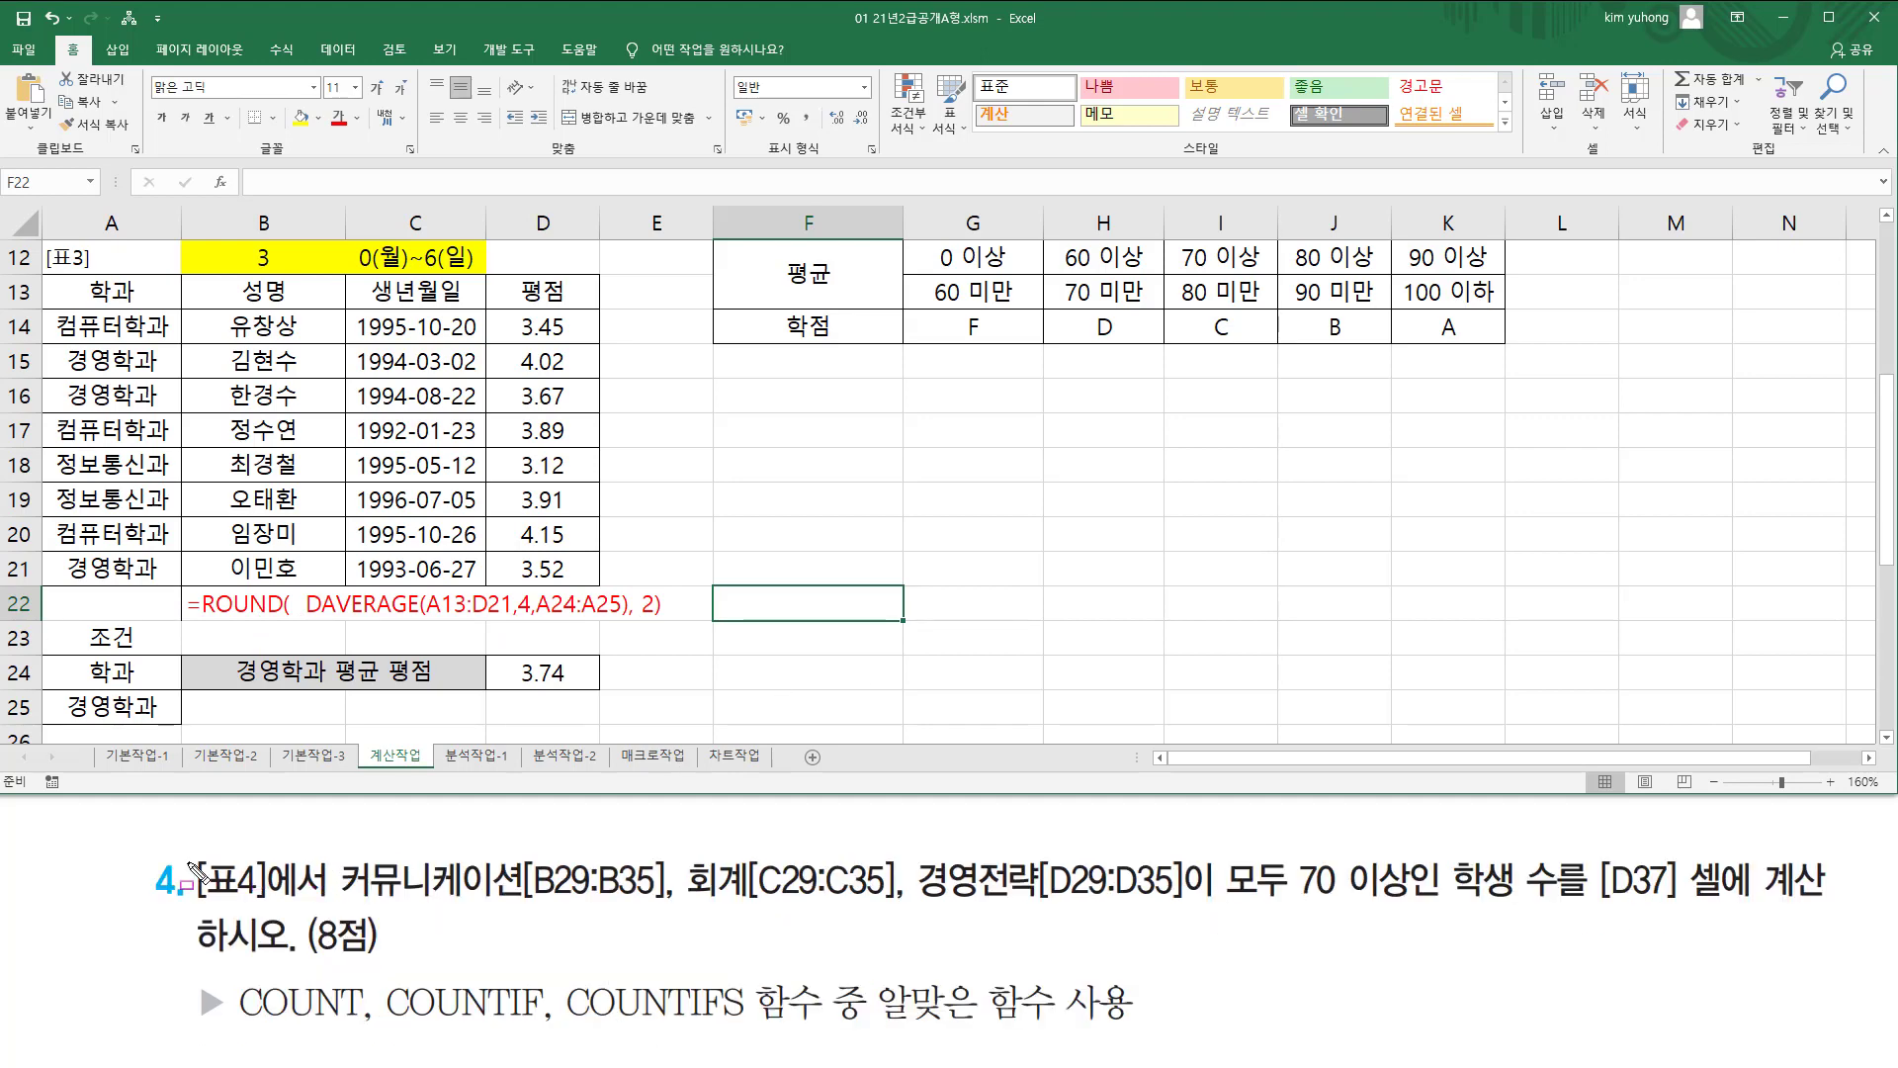
Review task 4 against [표4]: the 커뮤니케이션, 회계 and 경영전략 scores, the 70 이상 condition, result cell D37 and the candidate COUNT functions.
mouse_move(154, 851)
mouse_down()
mouse_move(181, 904)
mouse_move(307, 901)
mouse_up()
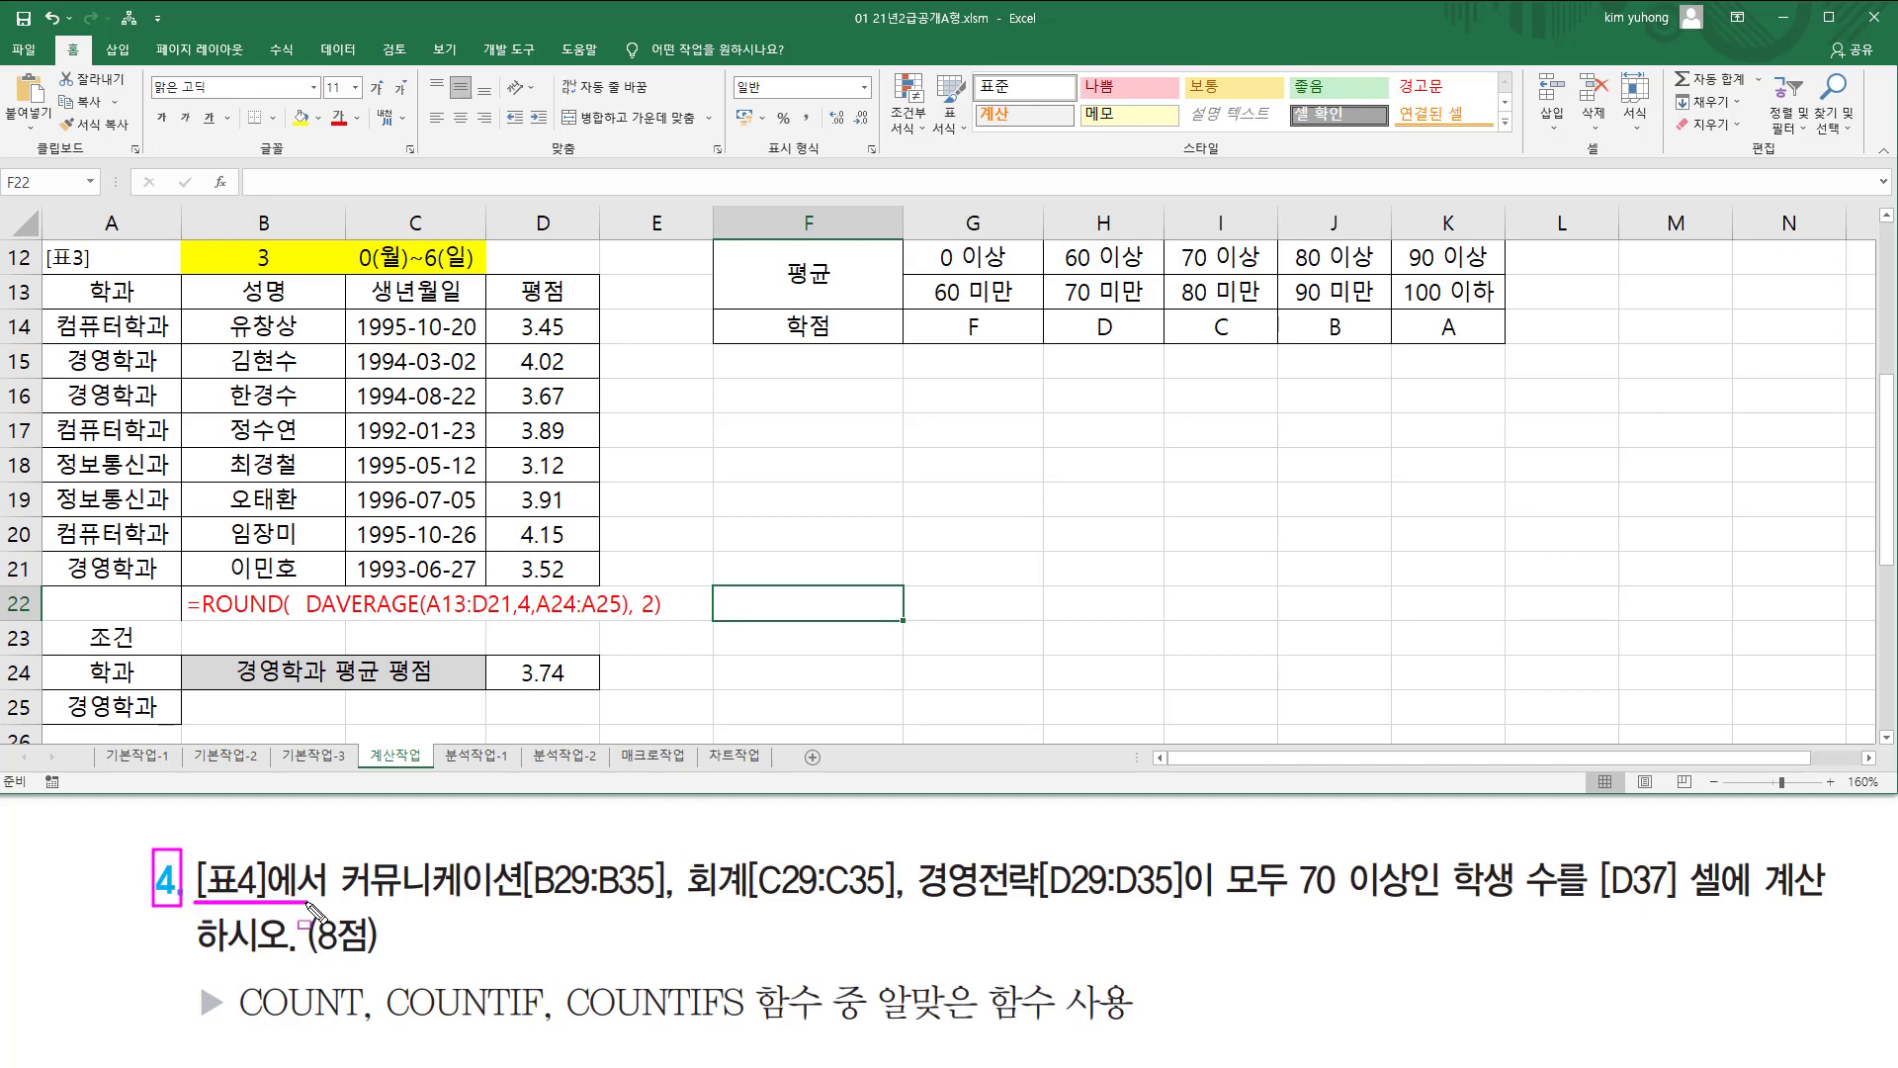
scroll(890, 595, down, 5)
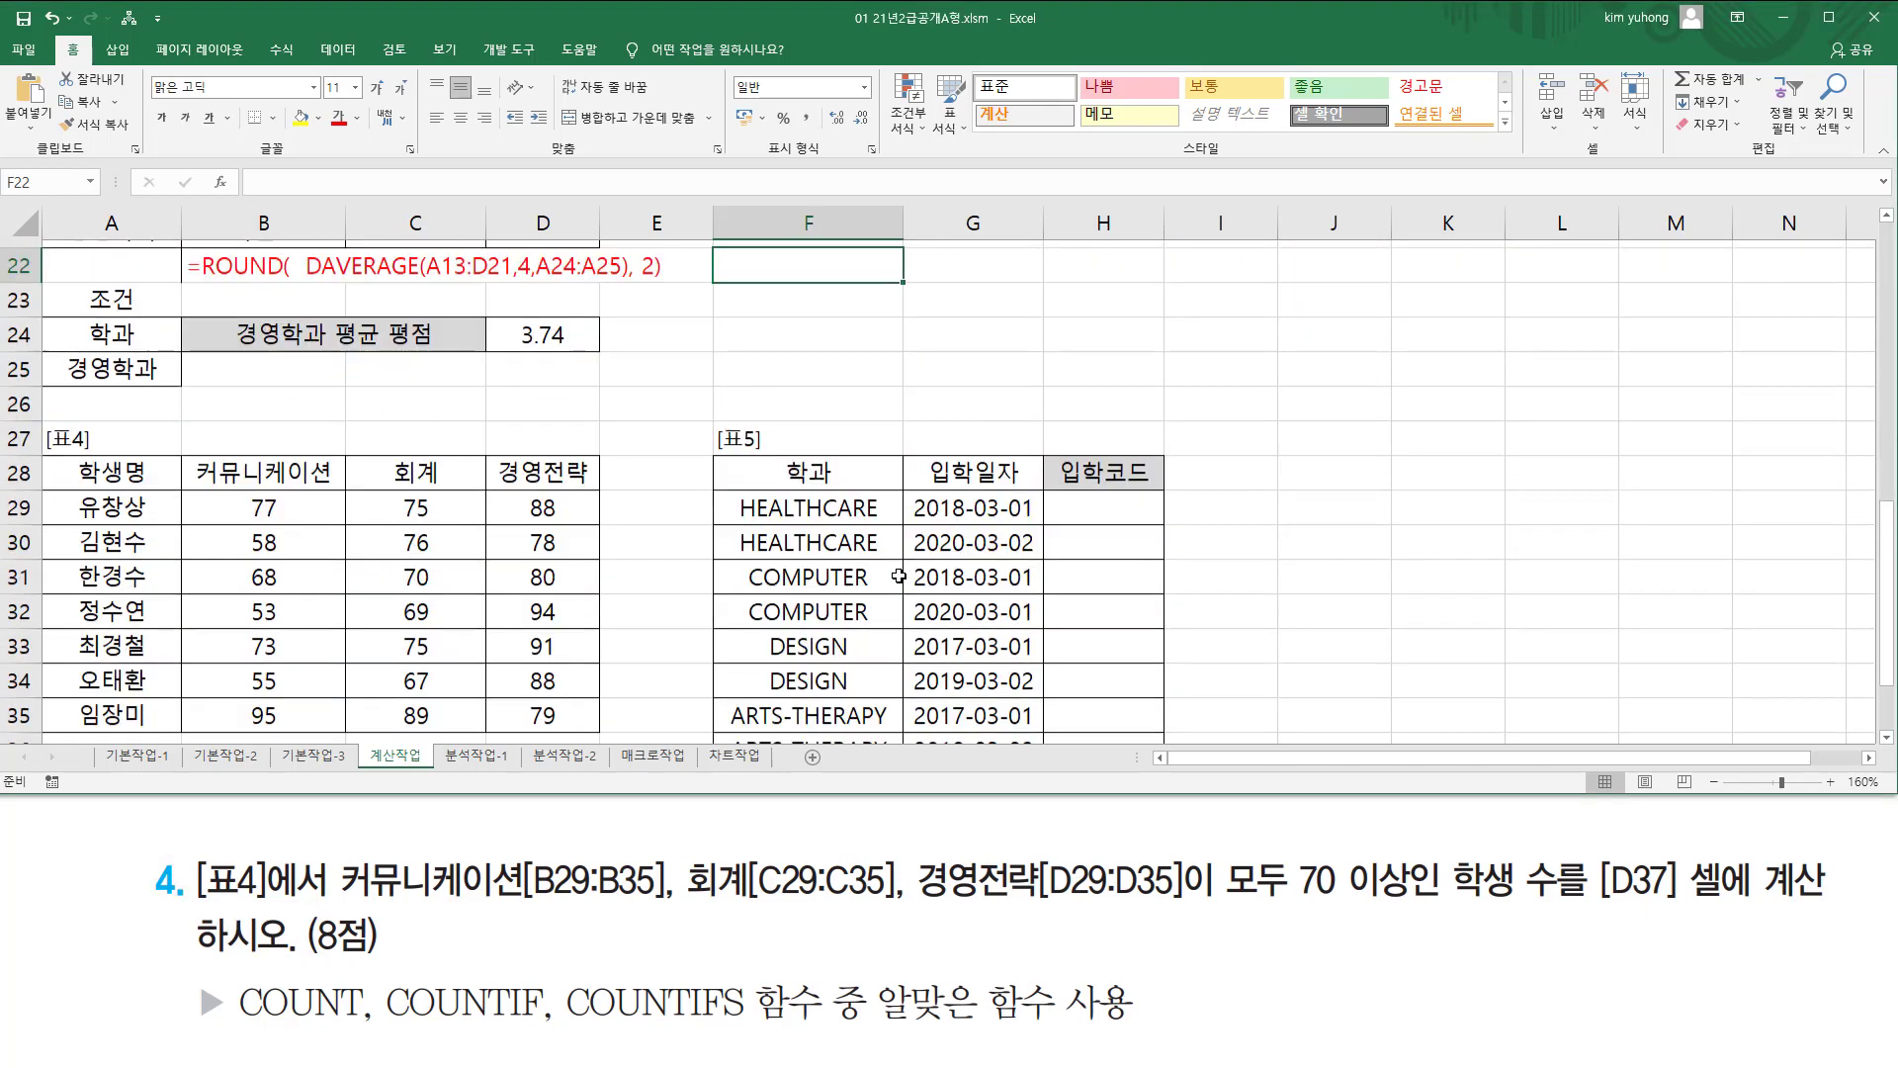
mouse_move(44, 267)
mouse_down()
mouse_move(94, 475)
mouse_move(615, 673)
mouse_move(617, 603)
mouse_move(615, 695)
mouse_up()
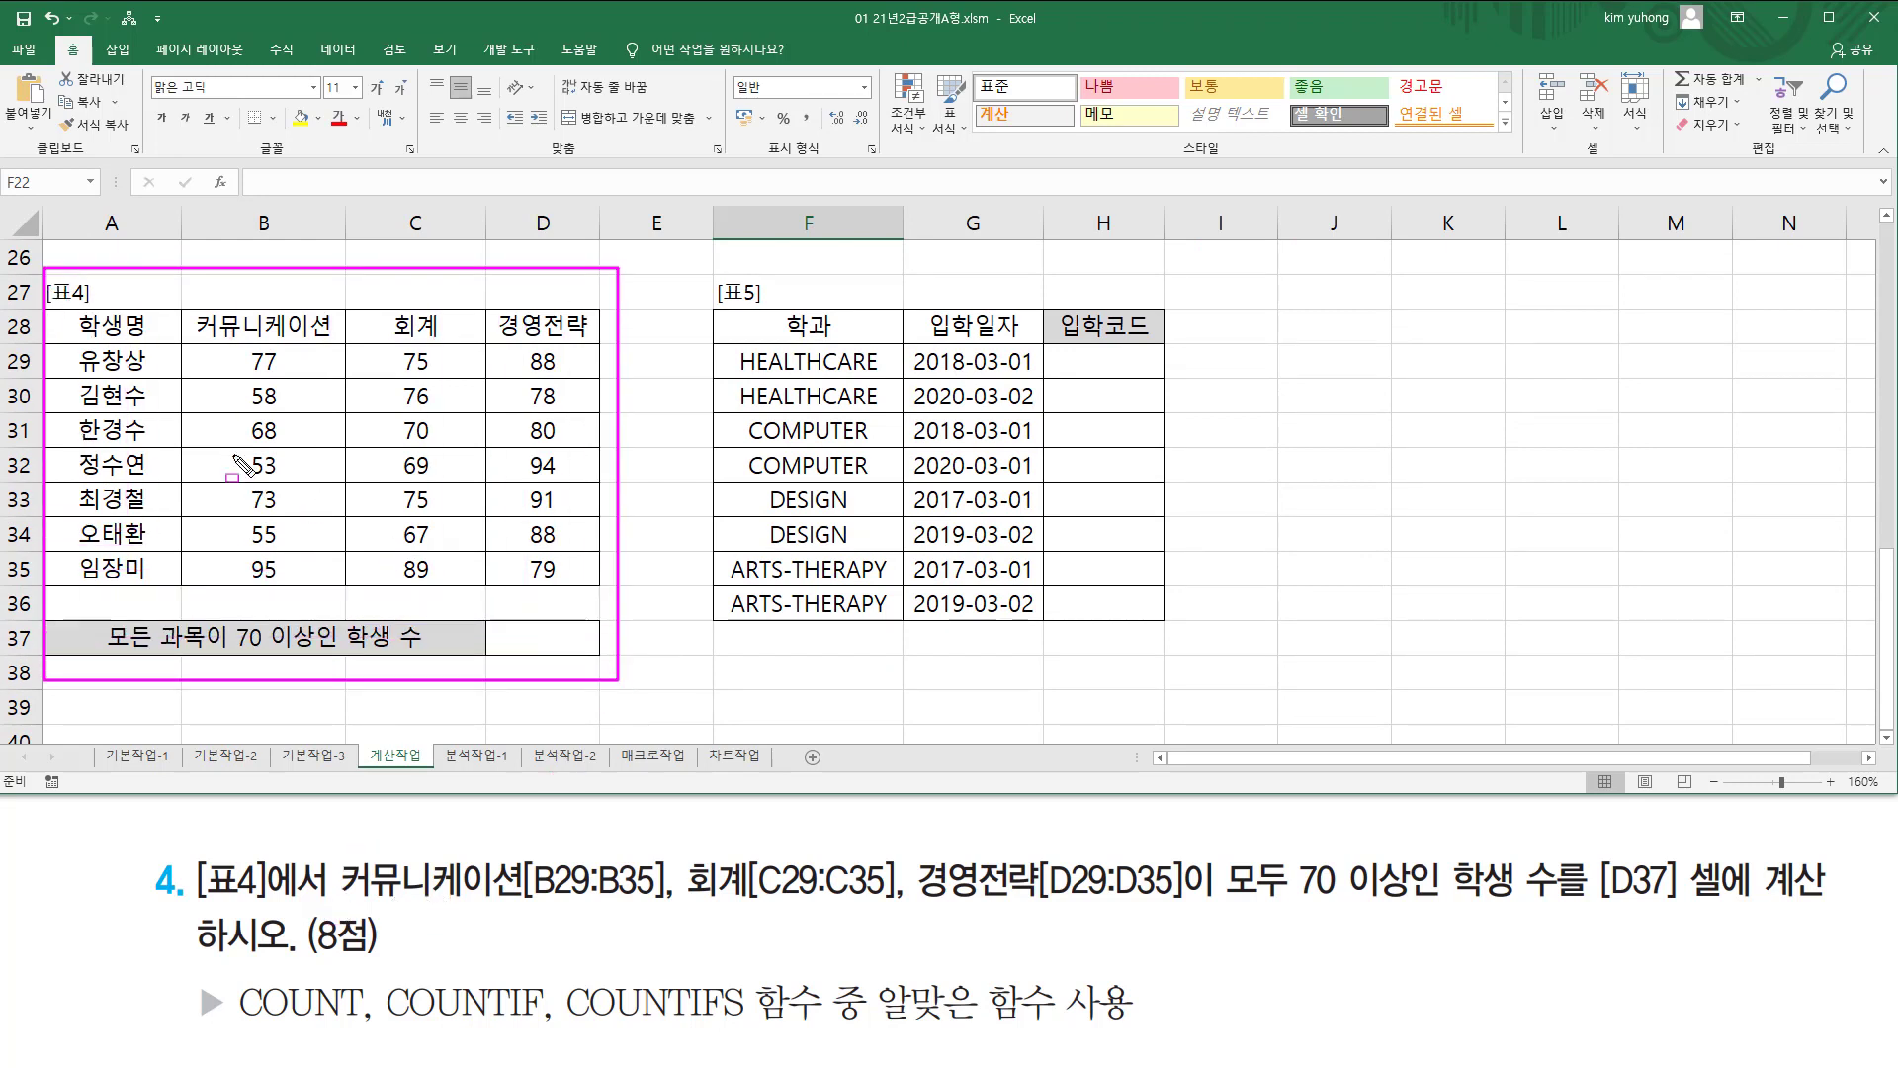
drag(341, 902, 535, 903)
drag(682, 903, 781, 903)
drag(901, 902, 1052, 903)
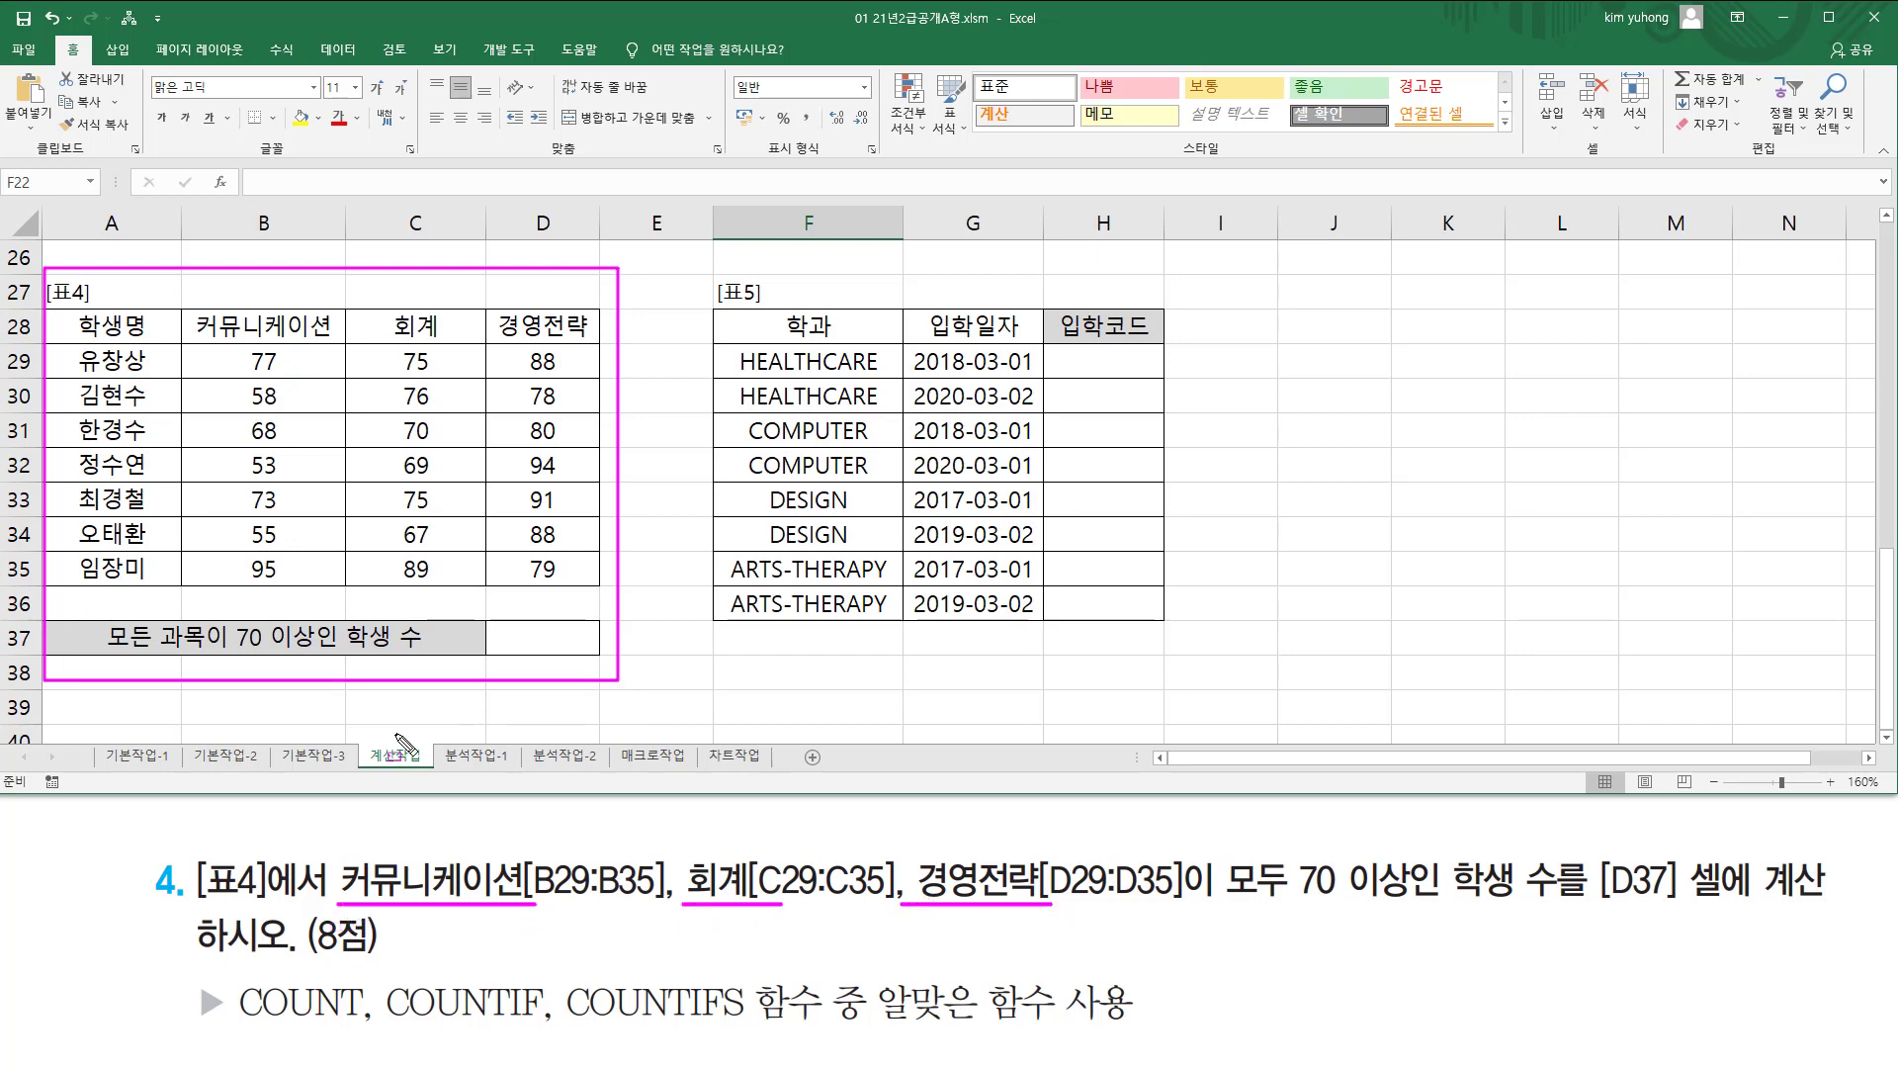
mouse_move(188, 310)
mouse_down()
mouse_move(593, 314)
mouse_move(188, 329)
mouse_move(186, 303)
mouse_up()
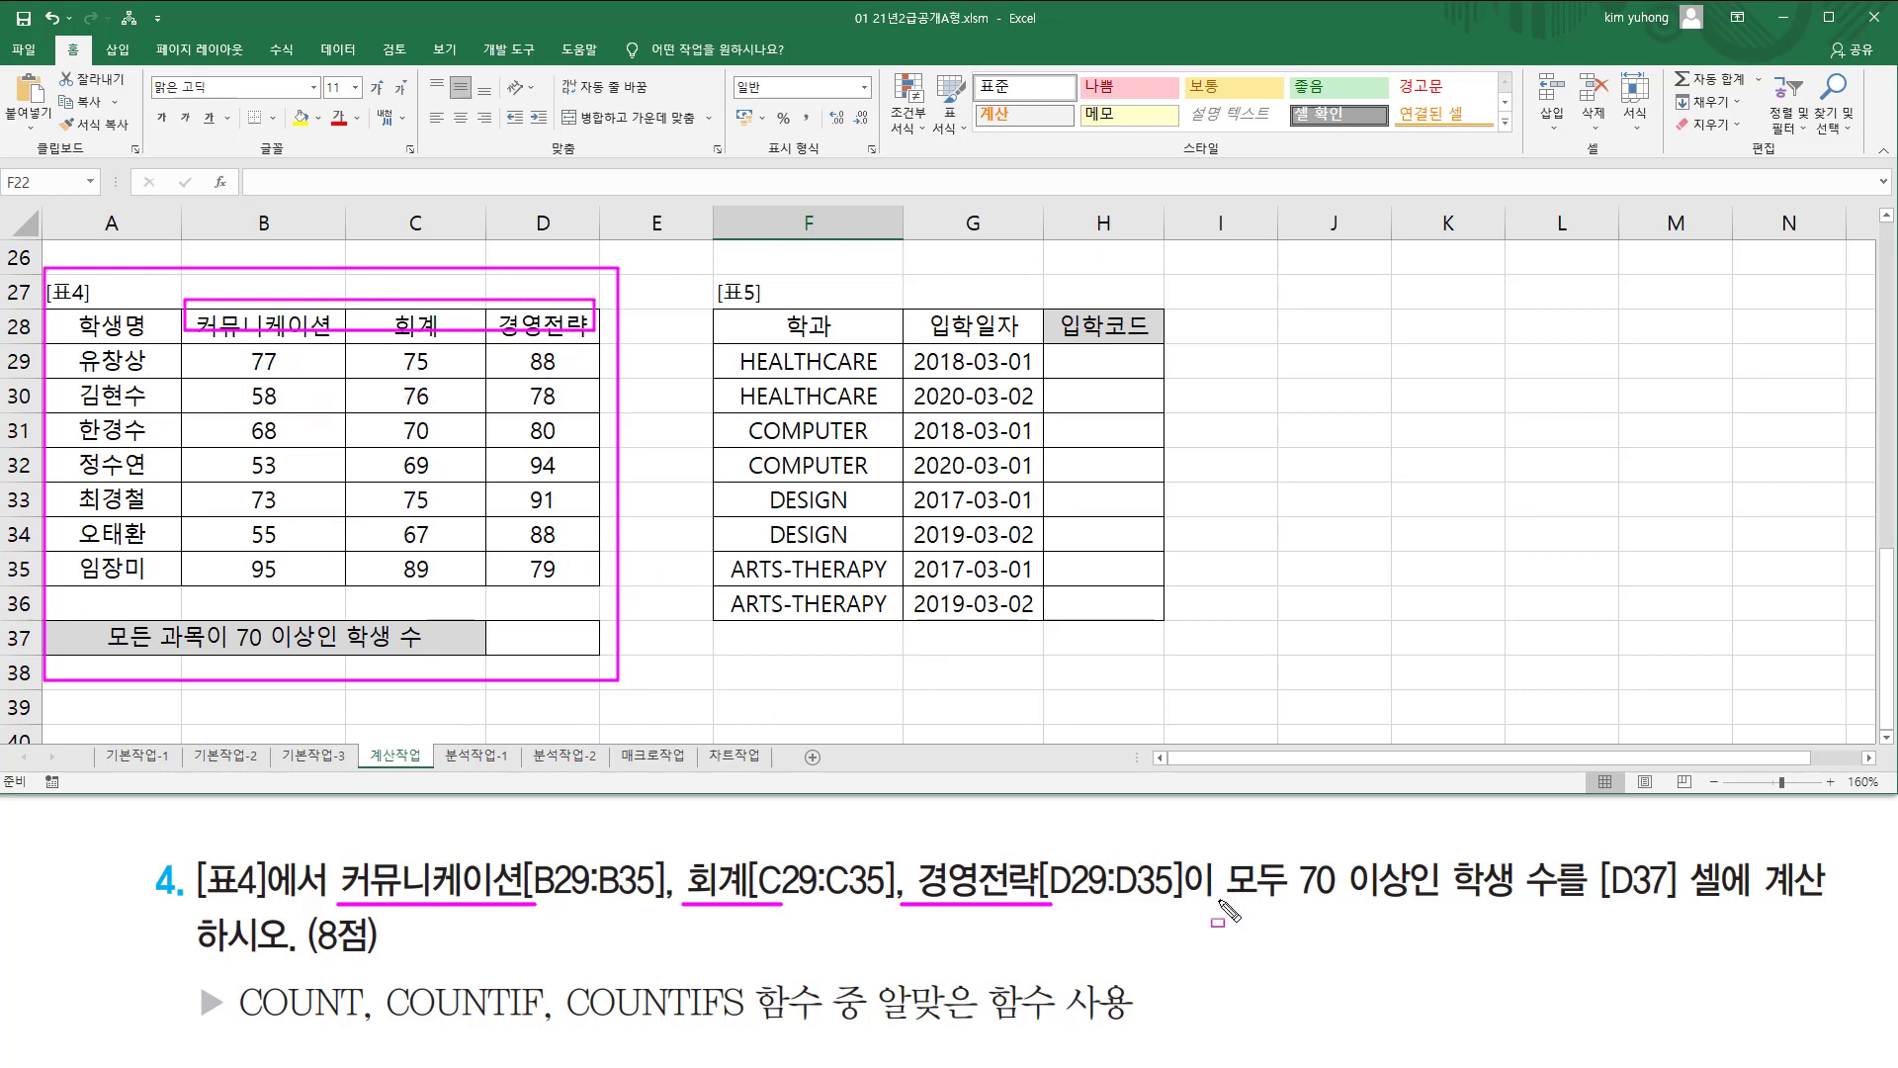
mouse_move(1219, 904)
mouse_down()
mouse_move(1421, 901)
mouse_move(1218, 902)
mouse_move(1425, 851)
mouse_move(1425, 902)
mouse_move(1526, 901)
mouse_up()
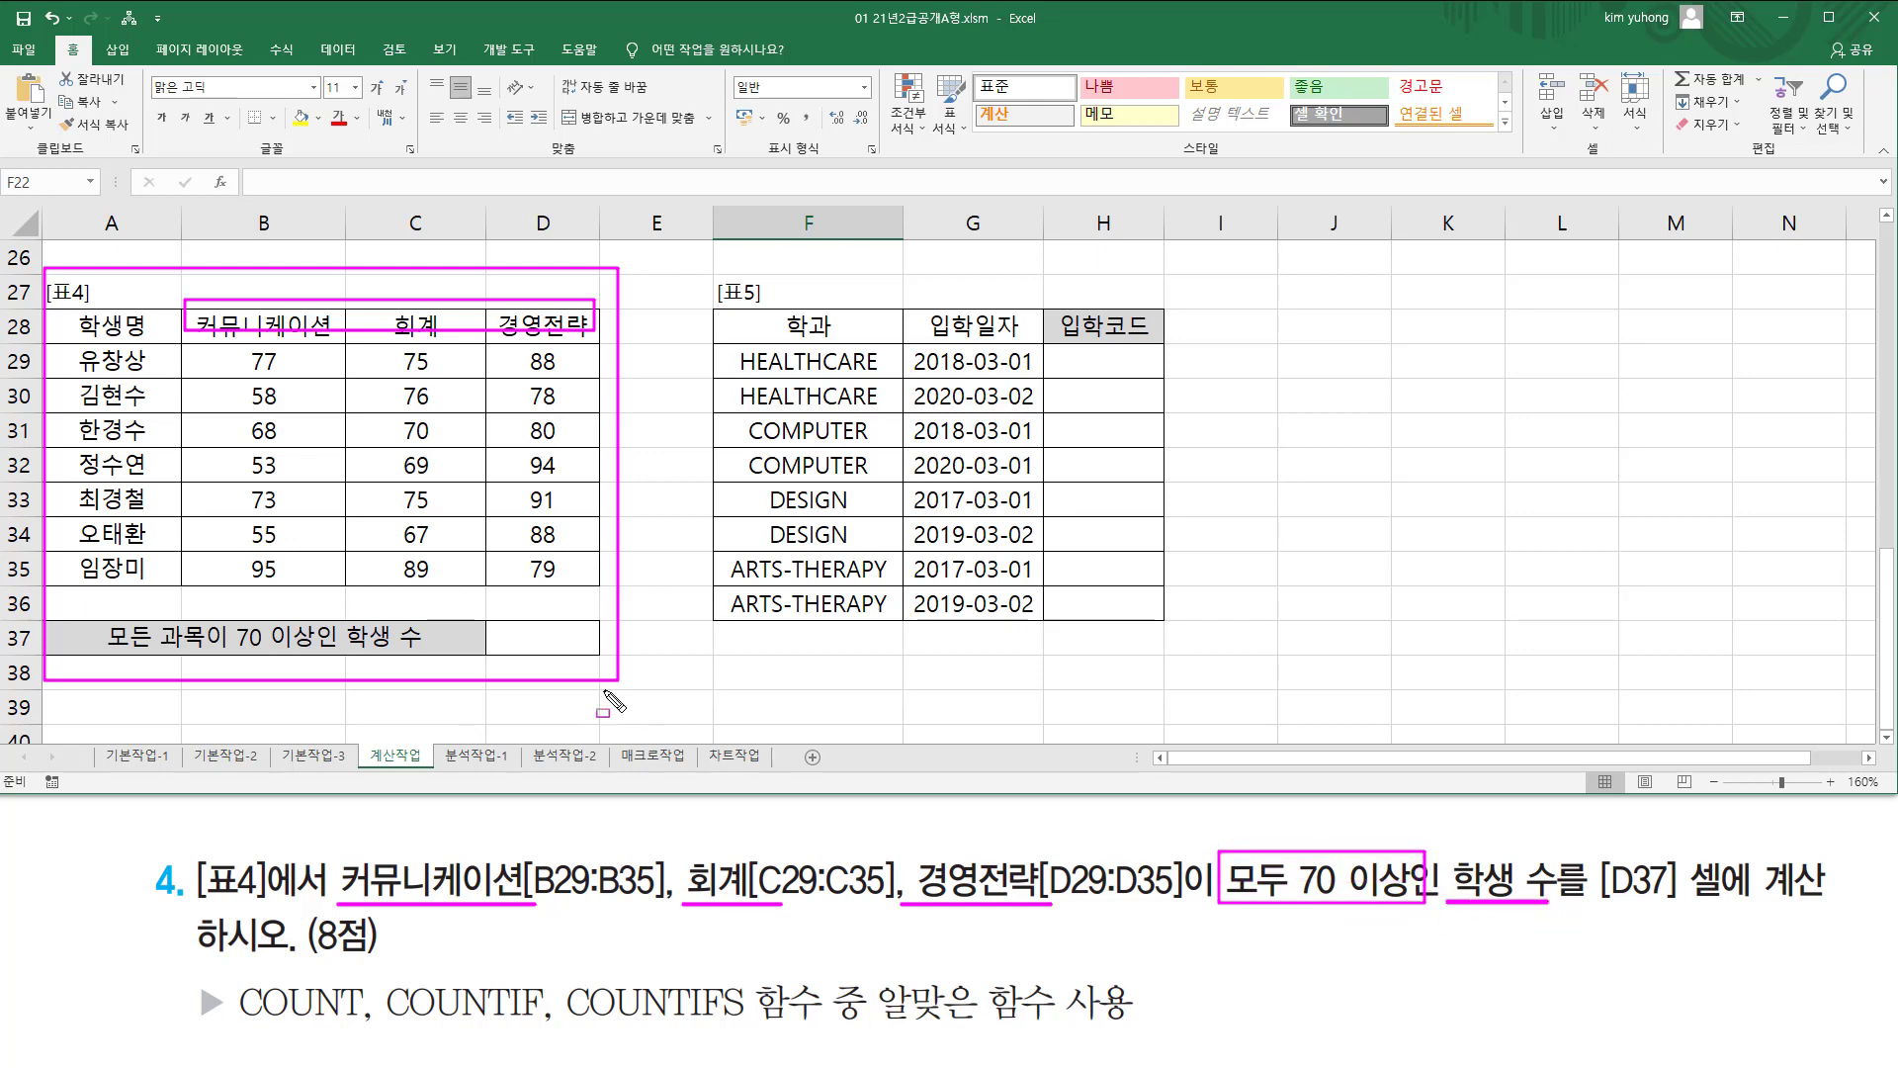
mouse_move(487, 617)
mouse_down()
mouse_move(509, 648)
mouse_move(599, 657)
mouse_up()
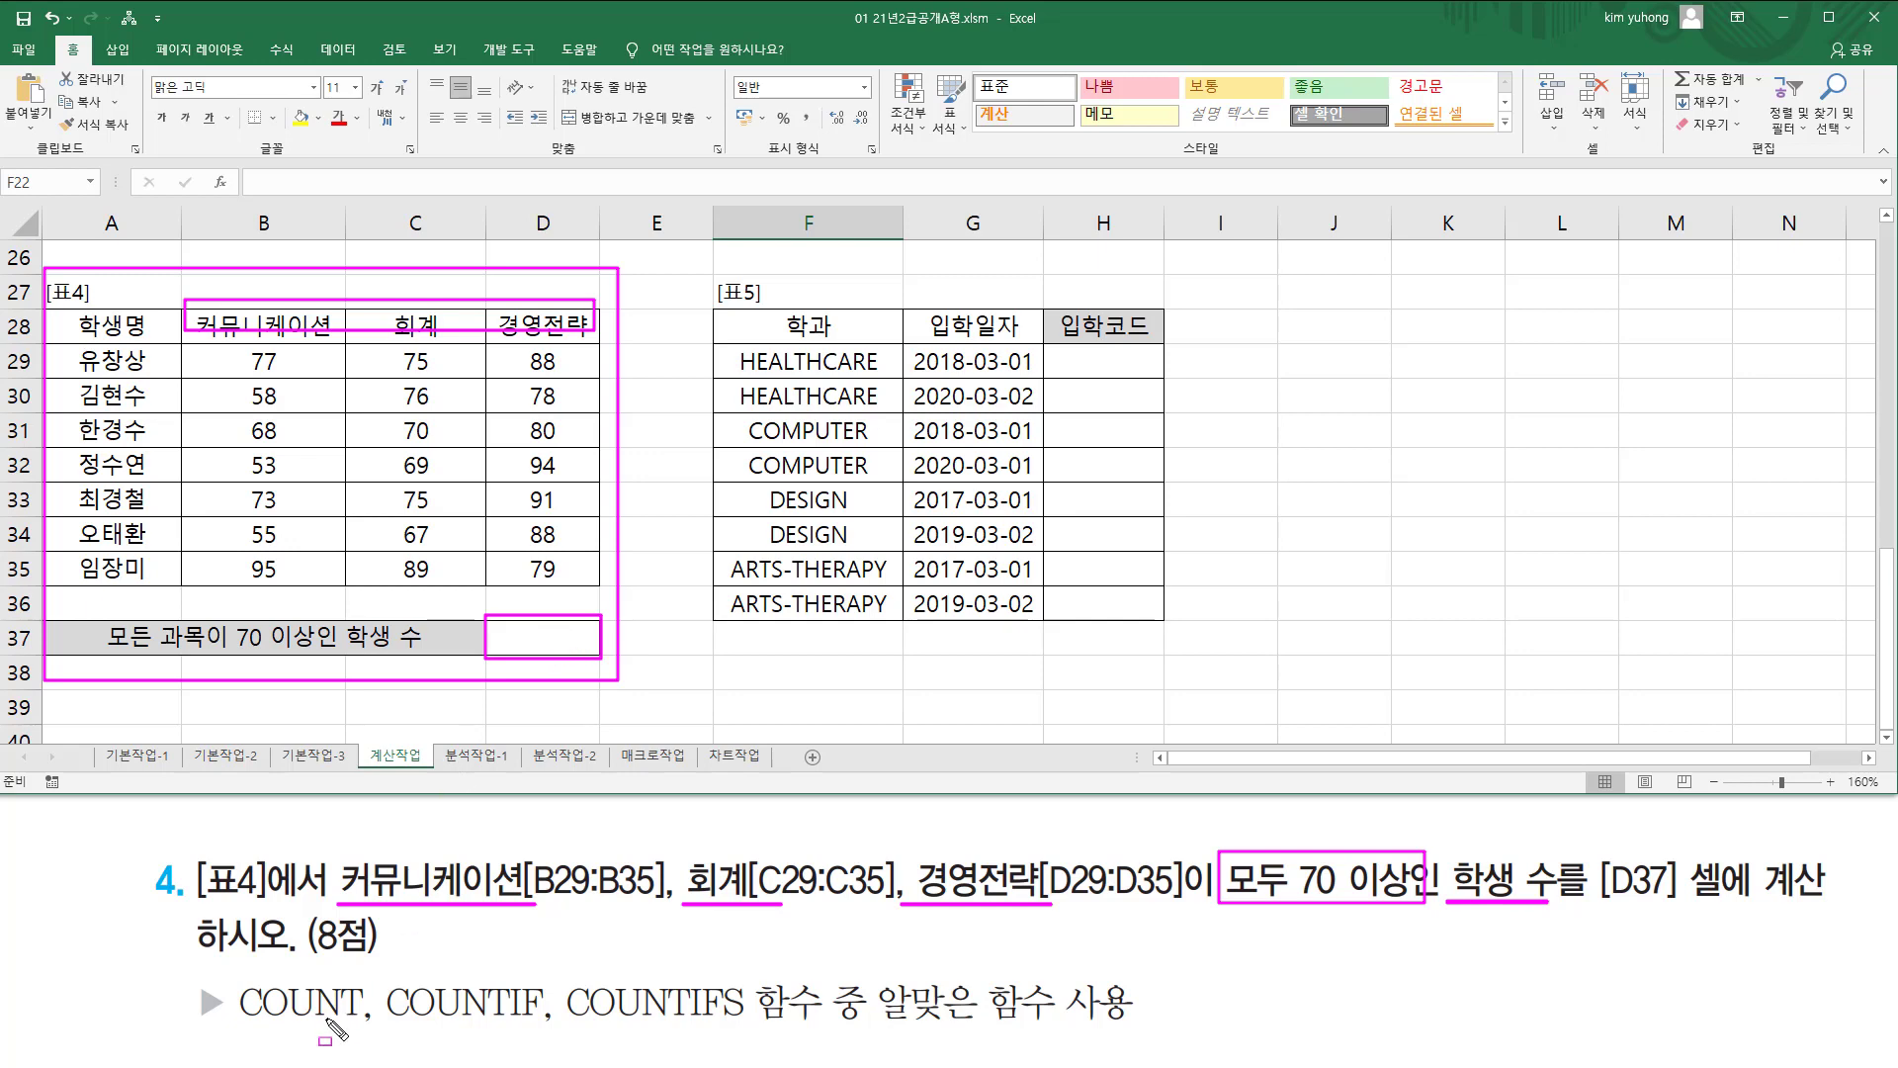
drag(230, 1020, 757, 1027)
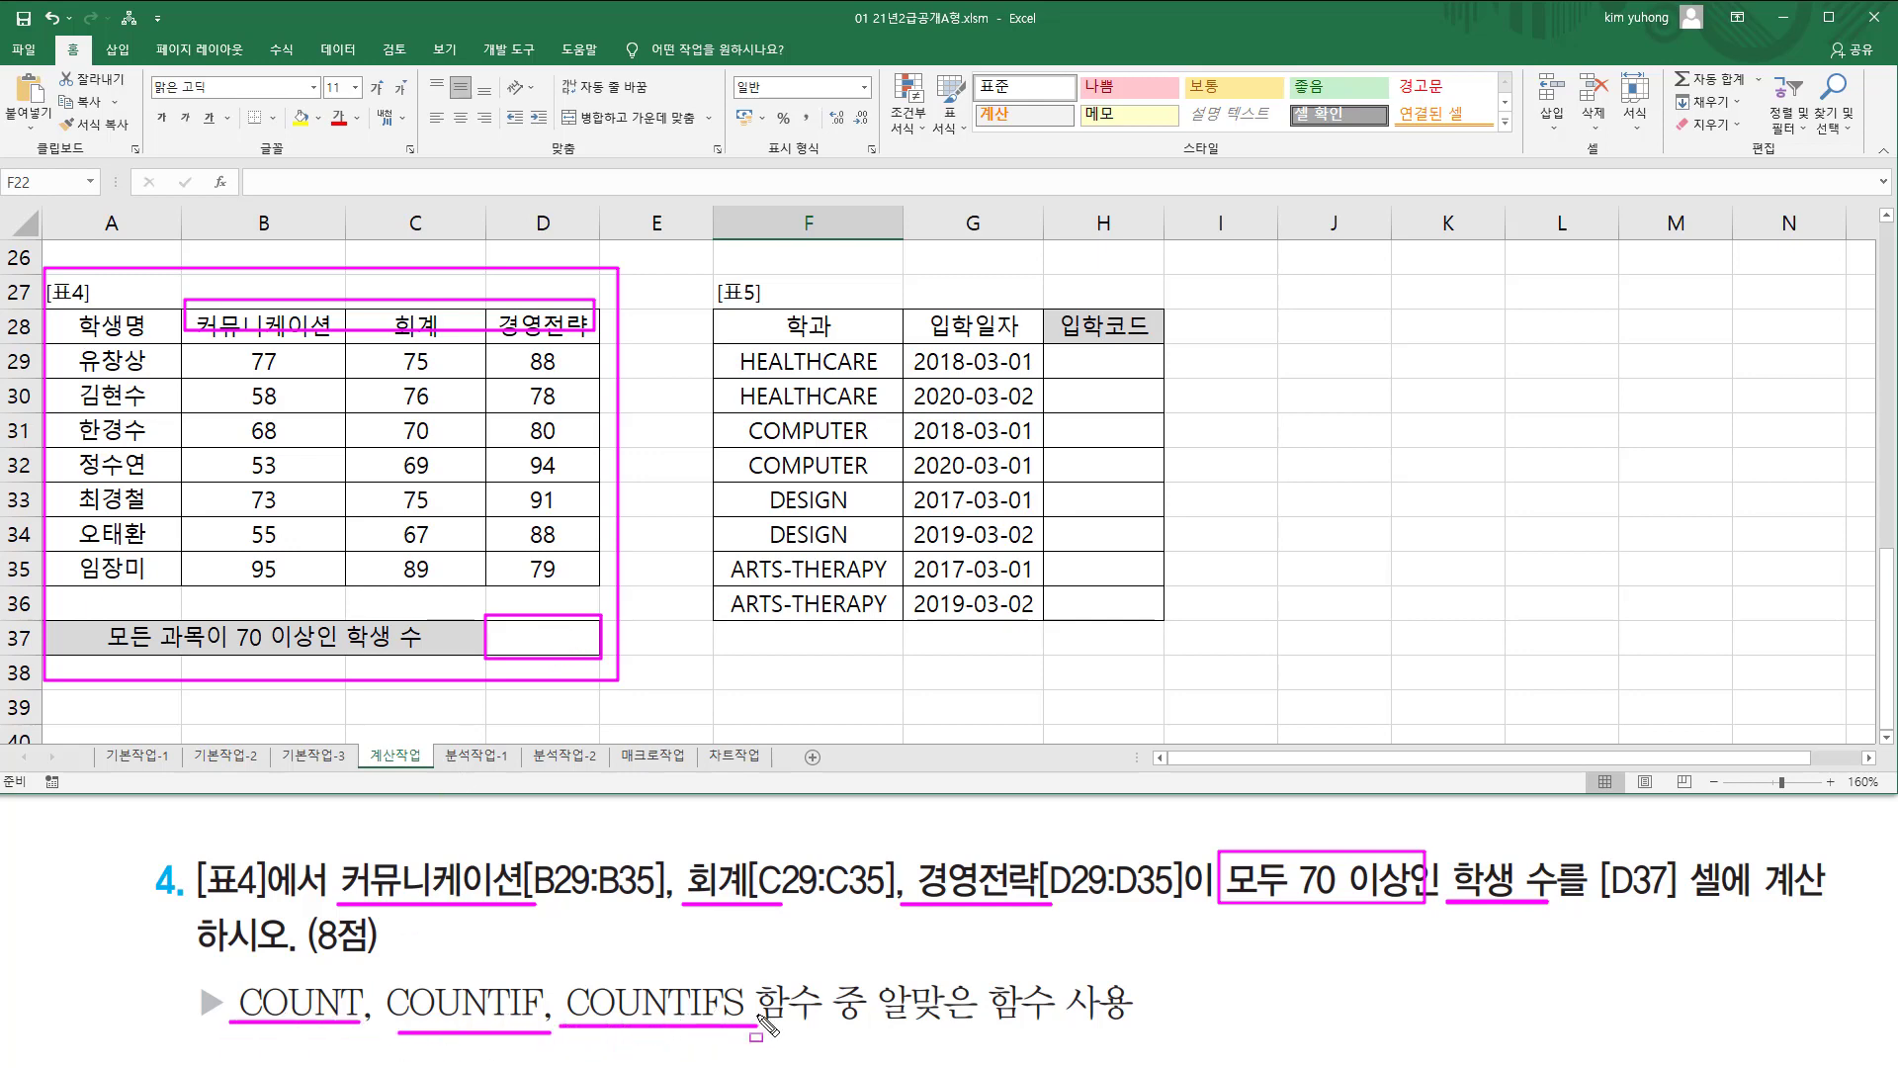
drag(893, 1024, 1122, 1034)
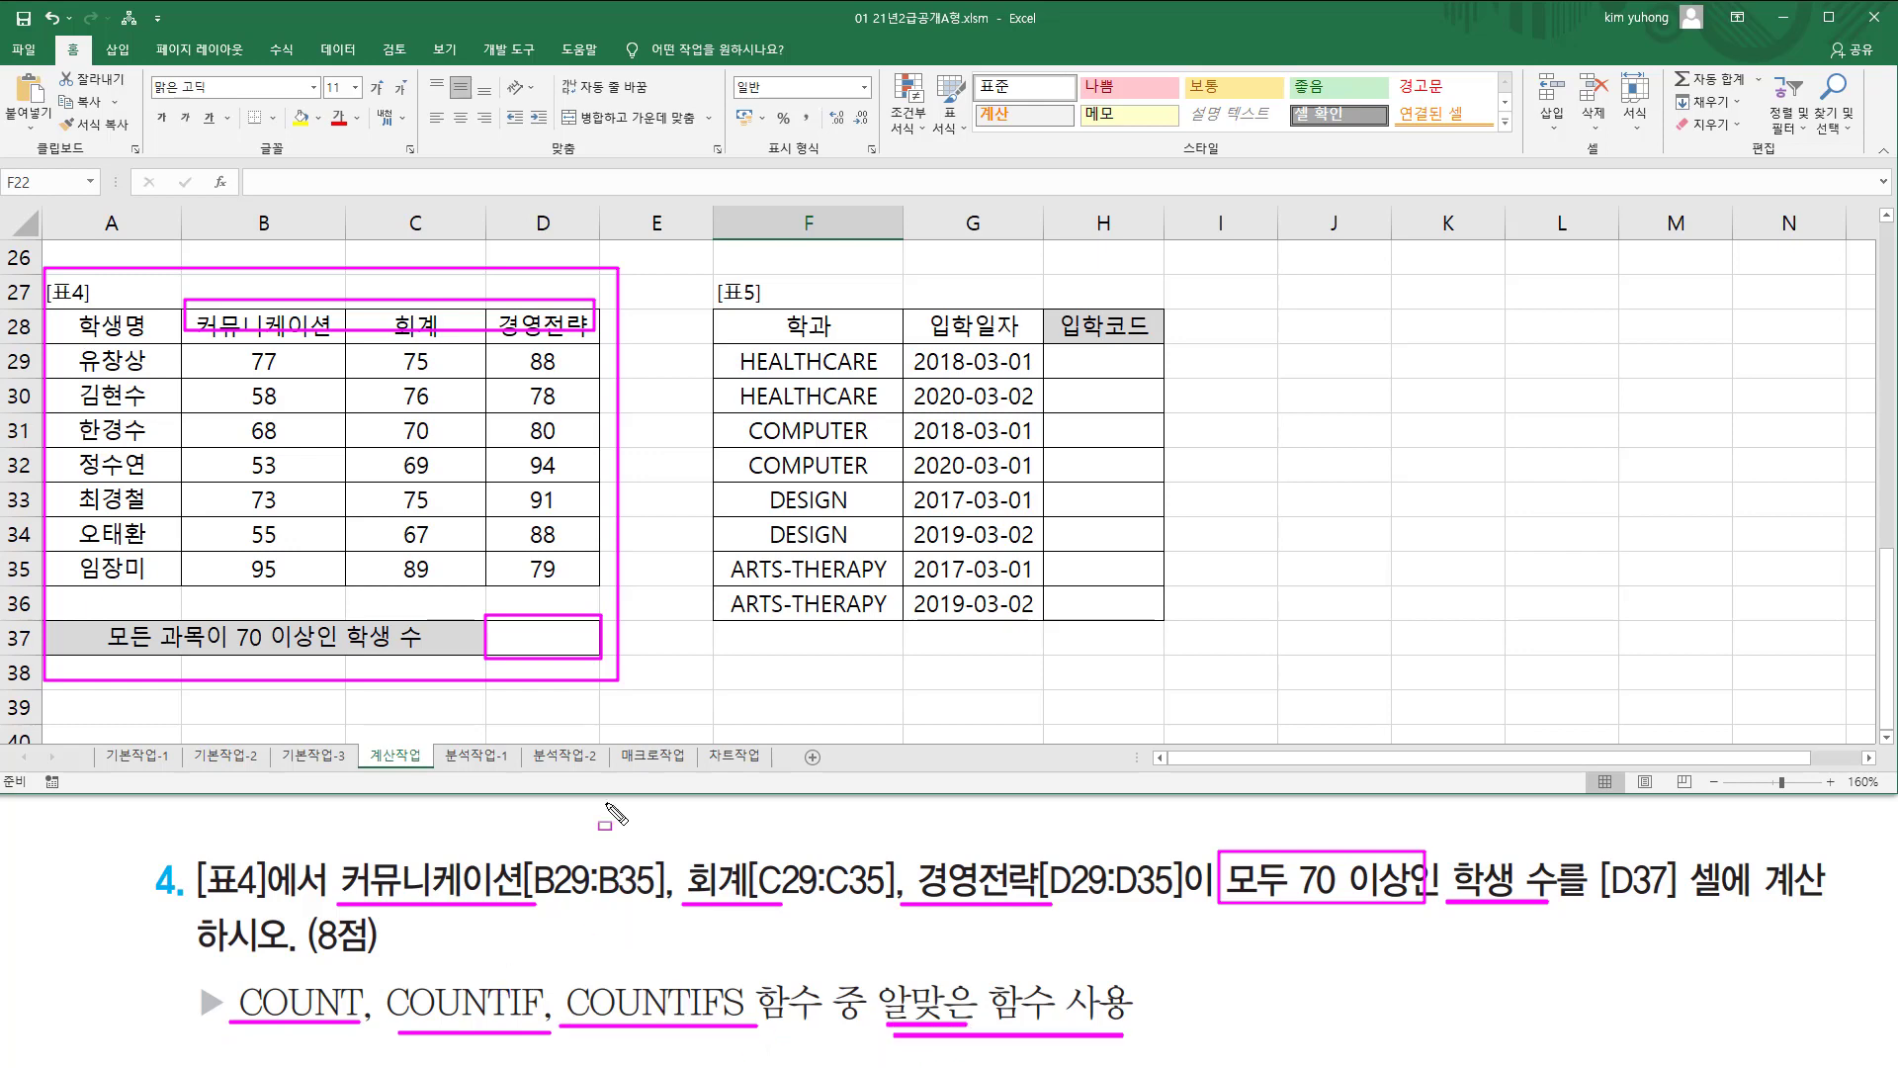
mouse_move(294, 343)
mouse_down()
mouse_move(233, 362)
mouse_move(571, 375)
mouse_up()
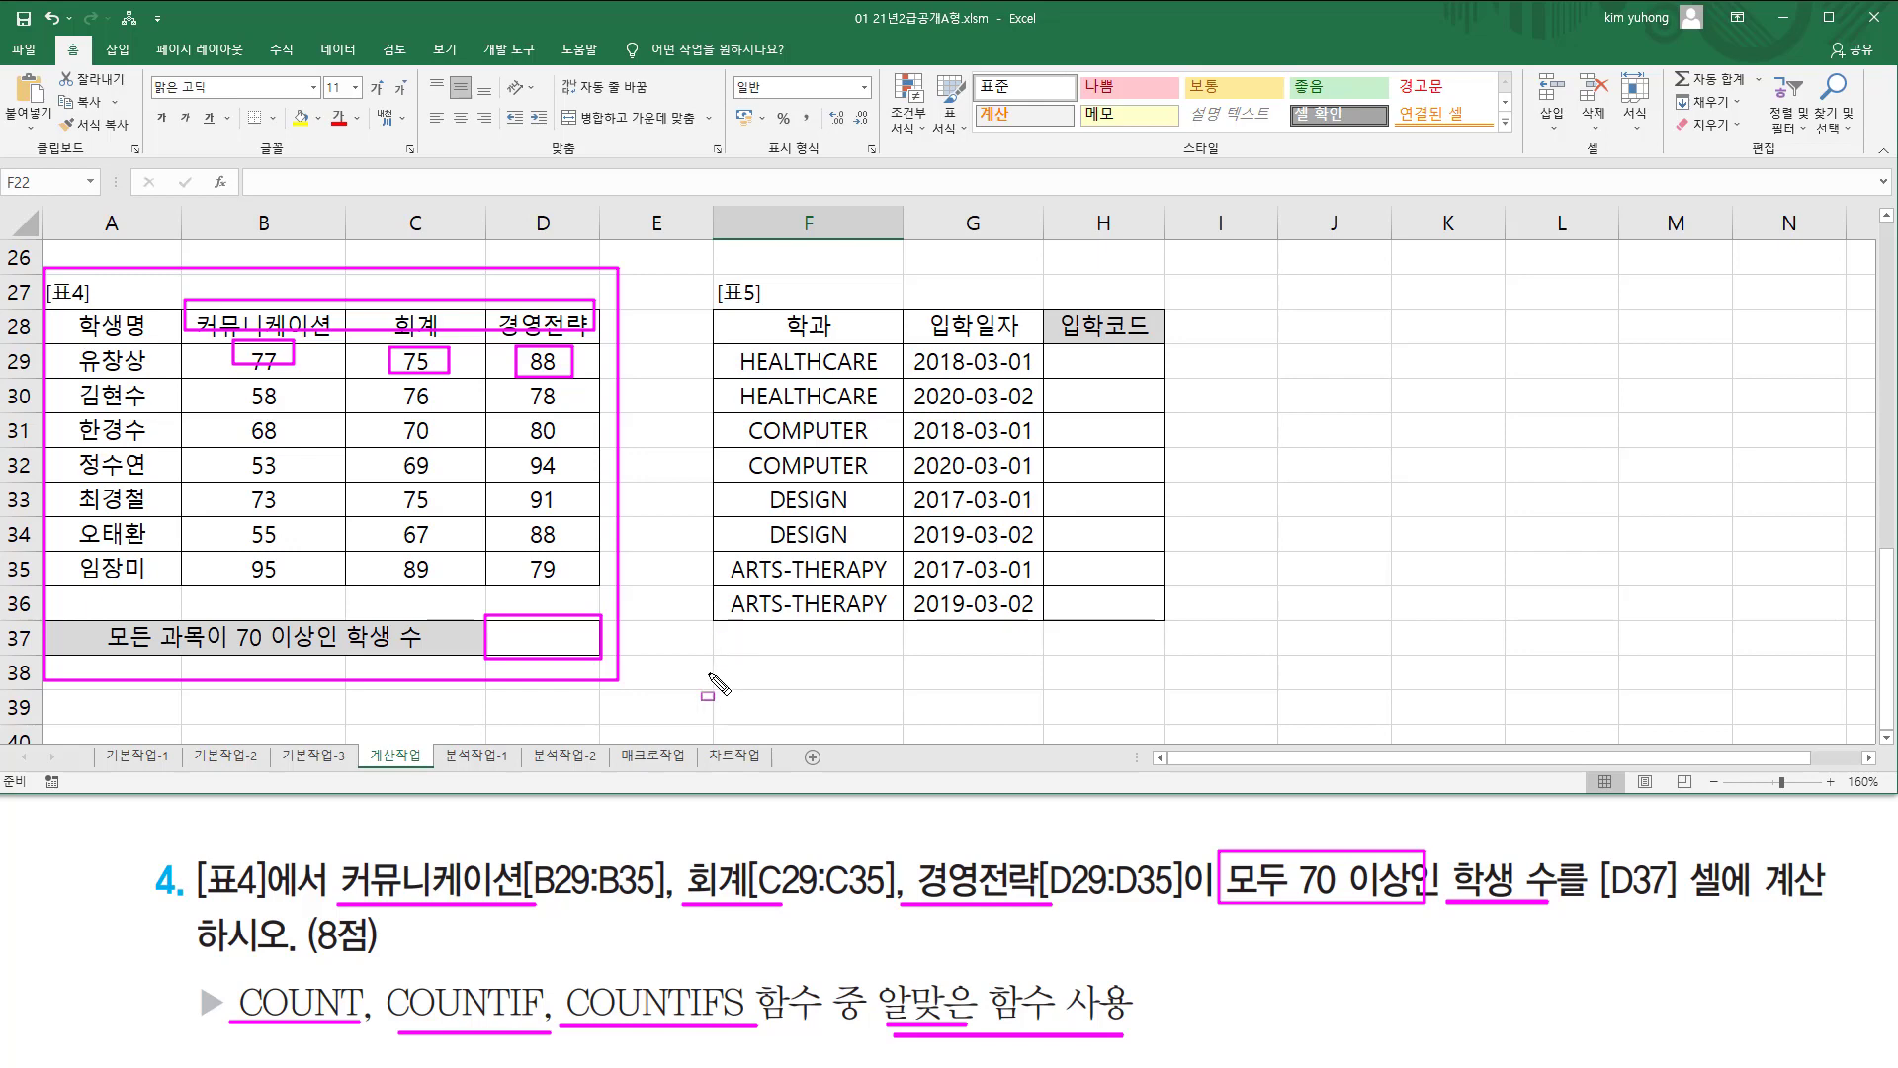
drag(561, 973, 756, 1043)
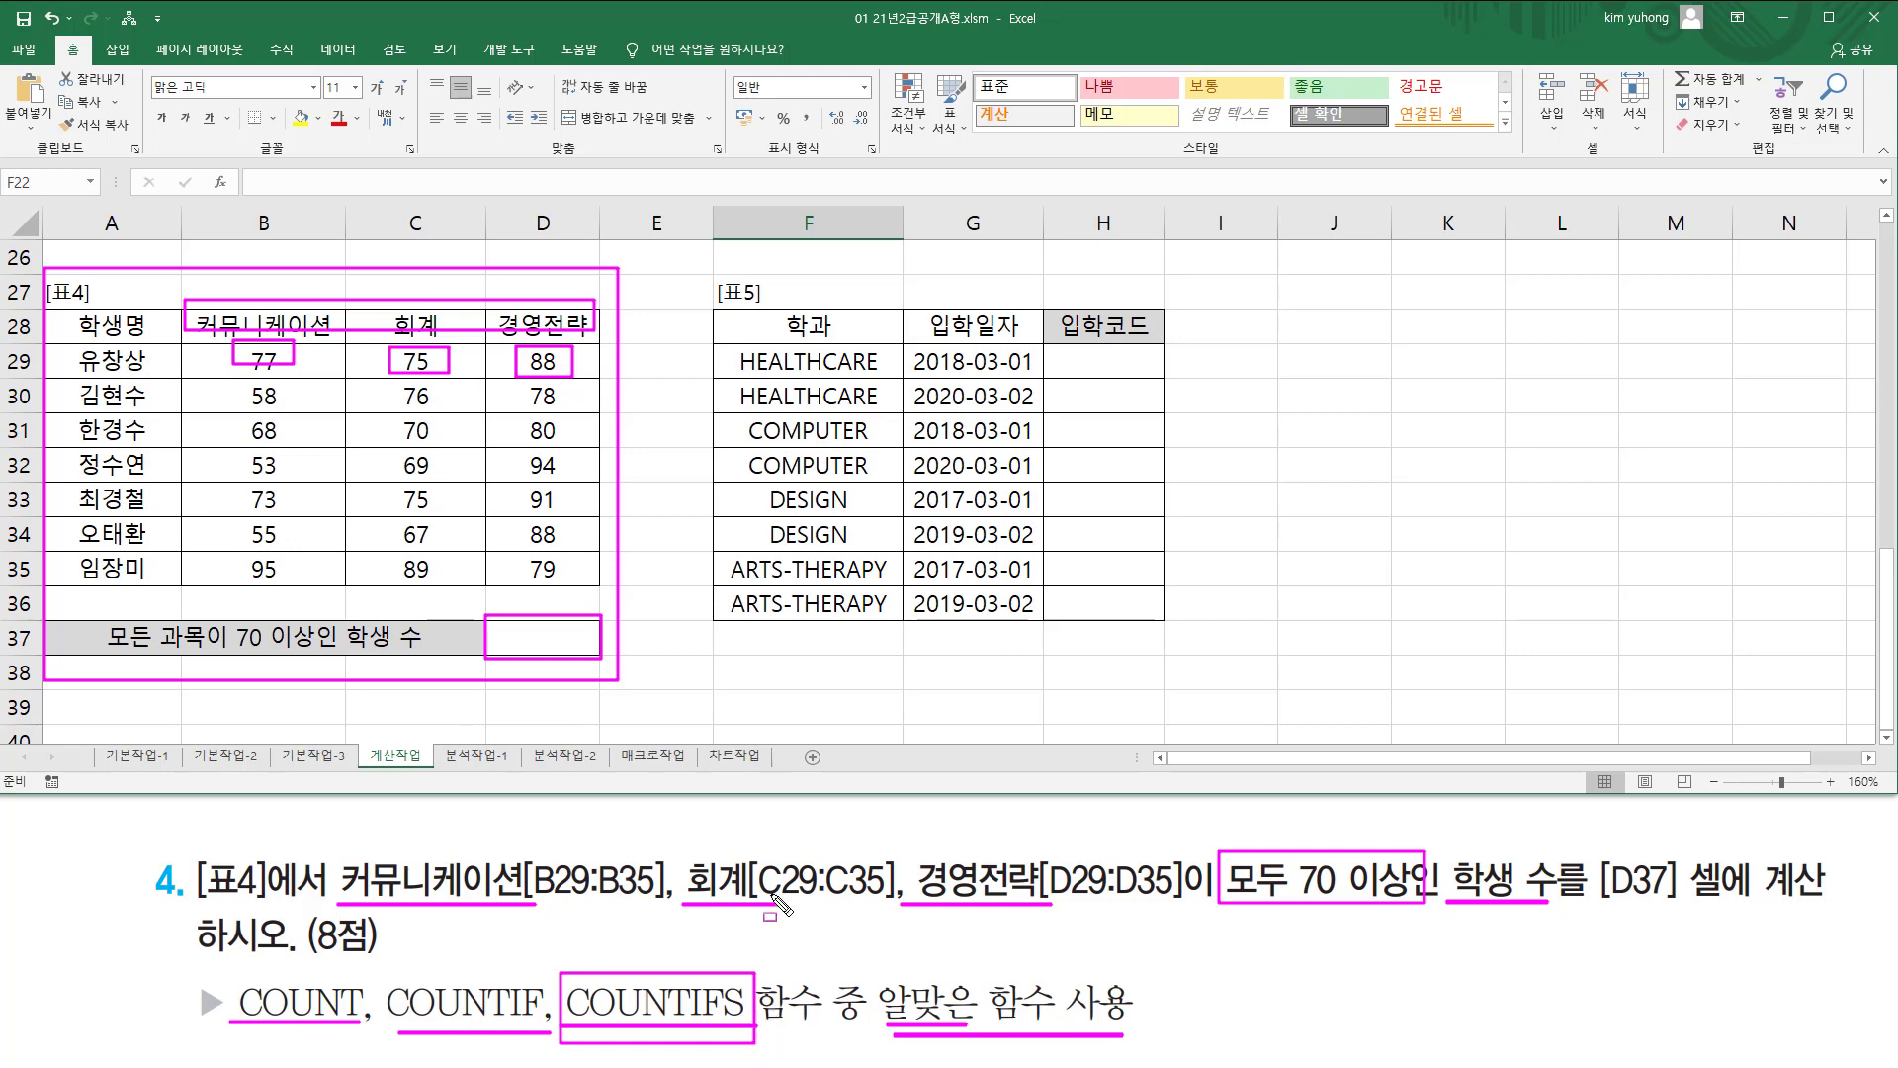
key(Escape)
Start a COUNTIFS formula in D37 with the 커뮤니케이션 scores B29:B35 and the criterion ">=70".
click(552, 637)
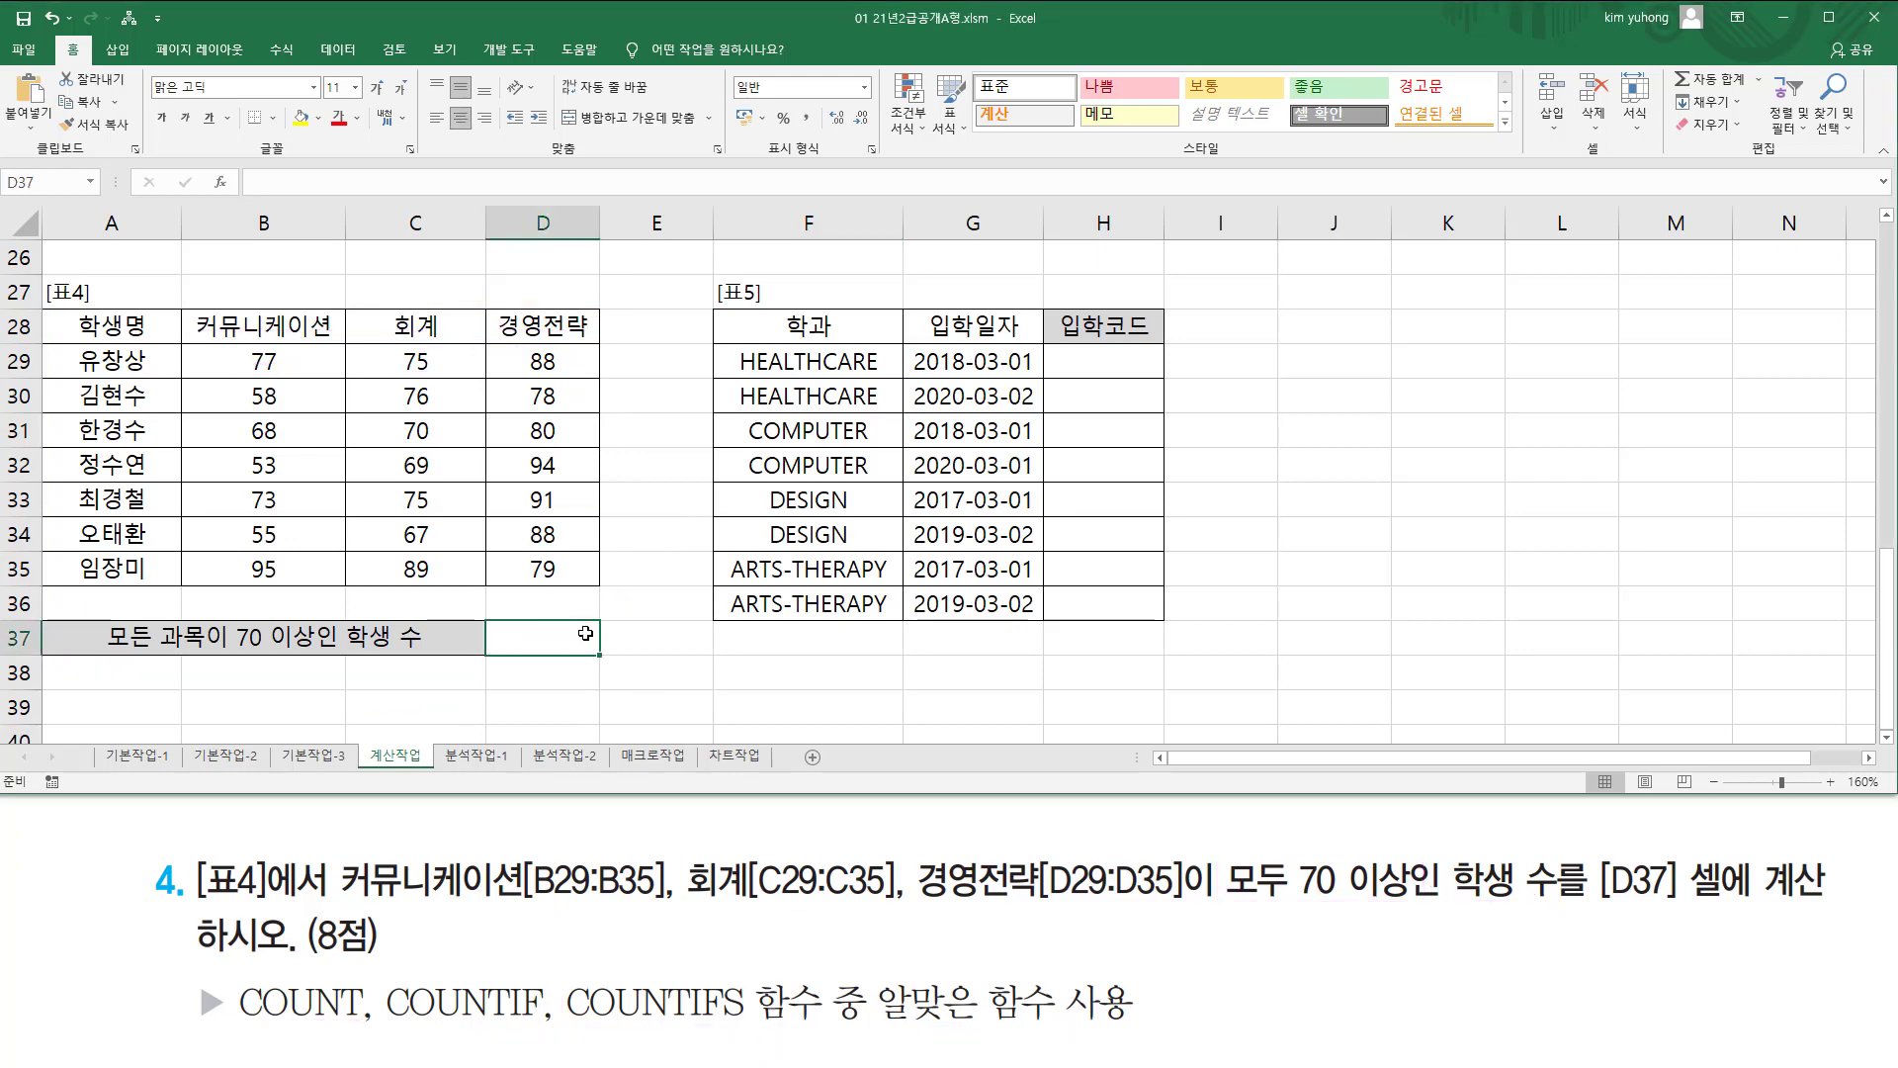
text(=counti)
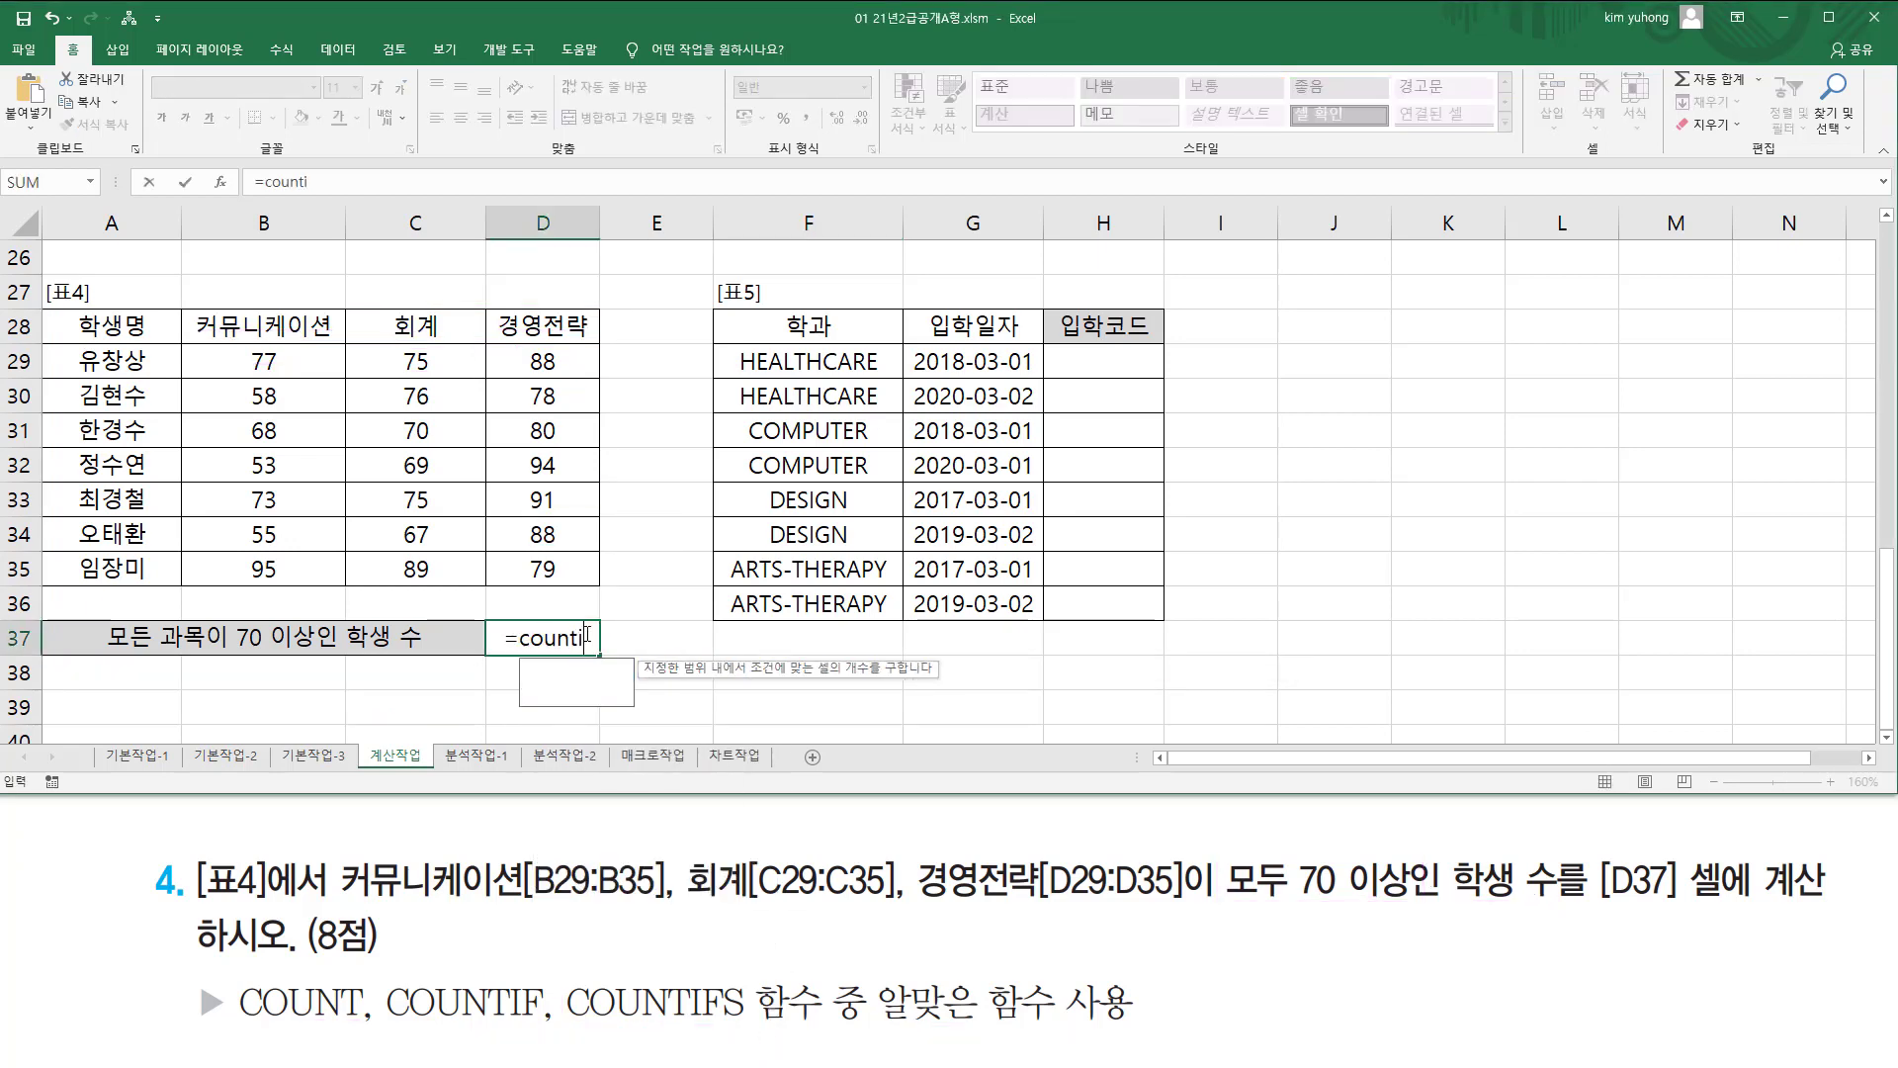
text(fs()
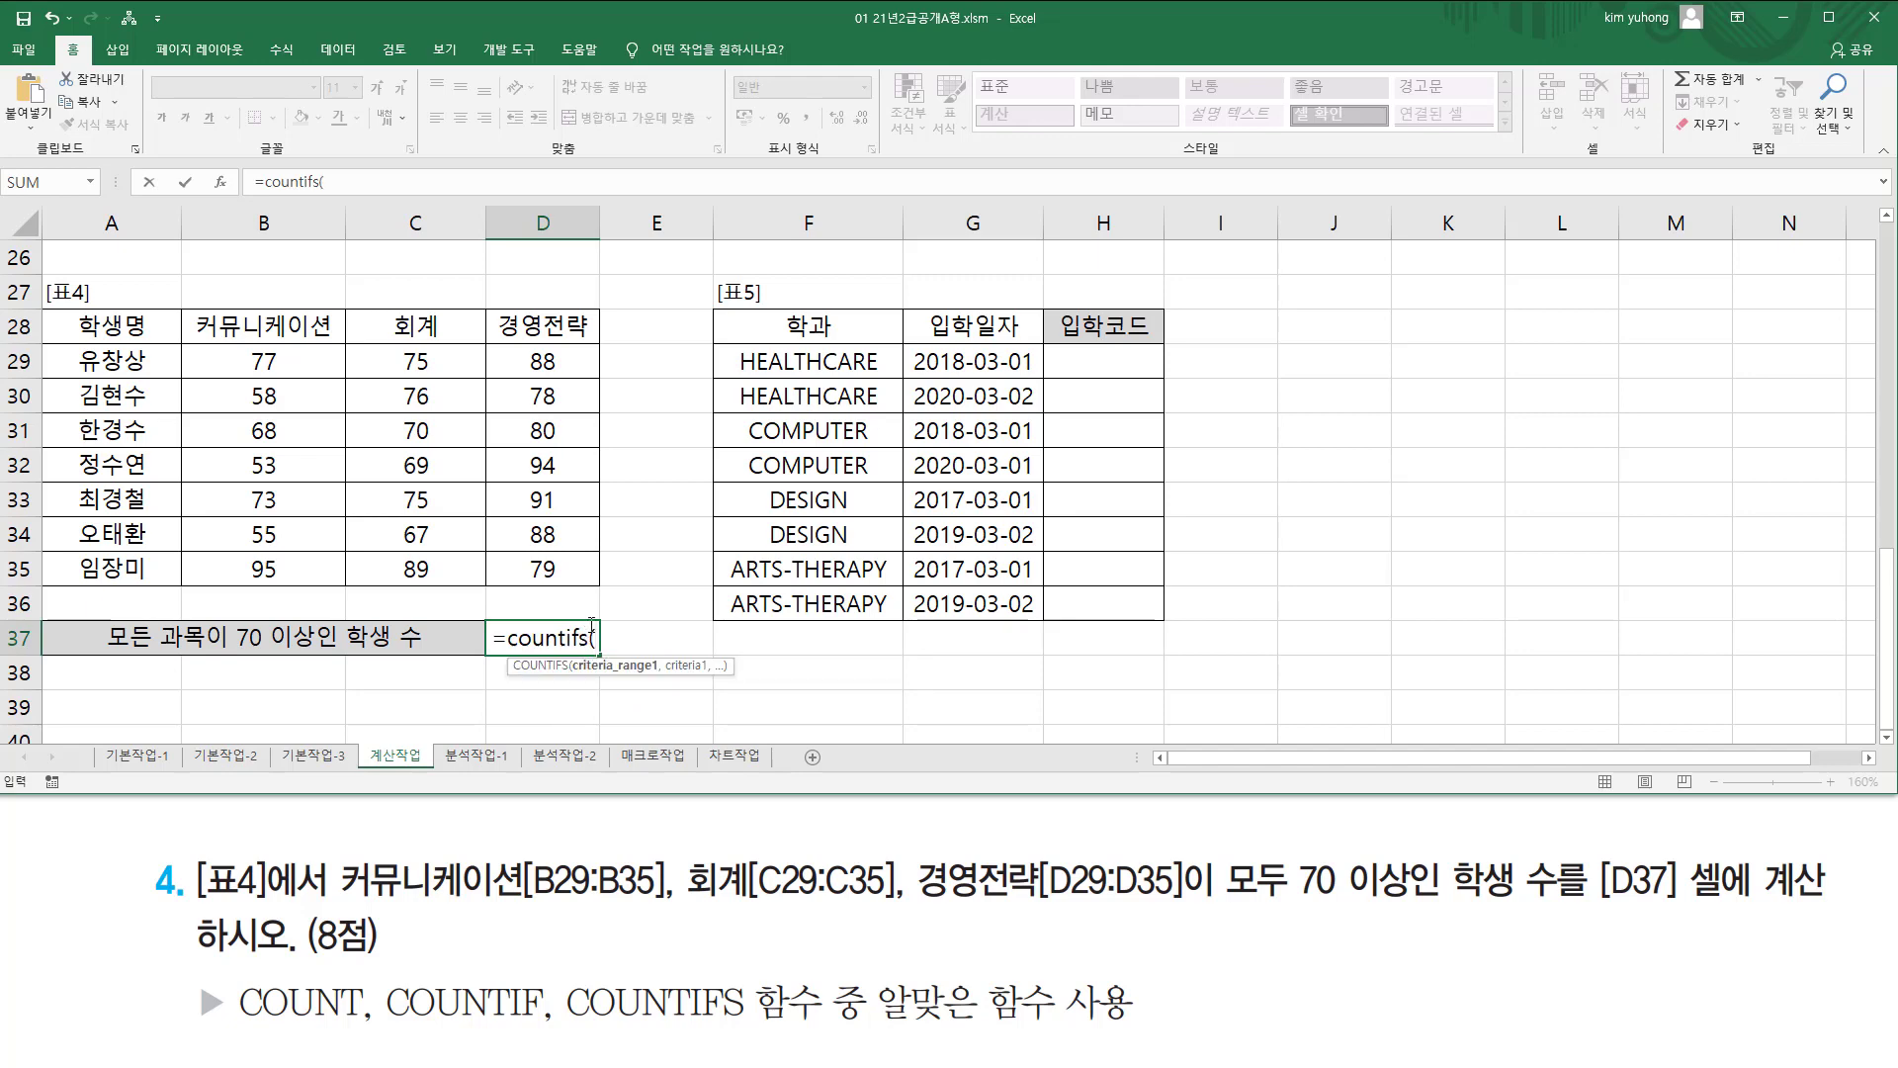
drag(265, 359, 258, 569)
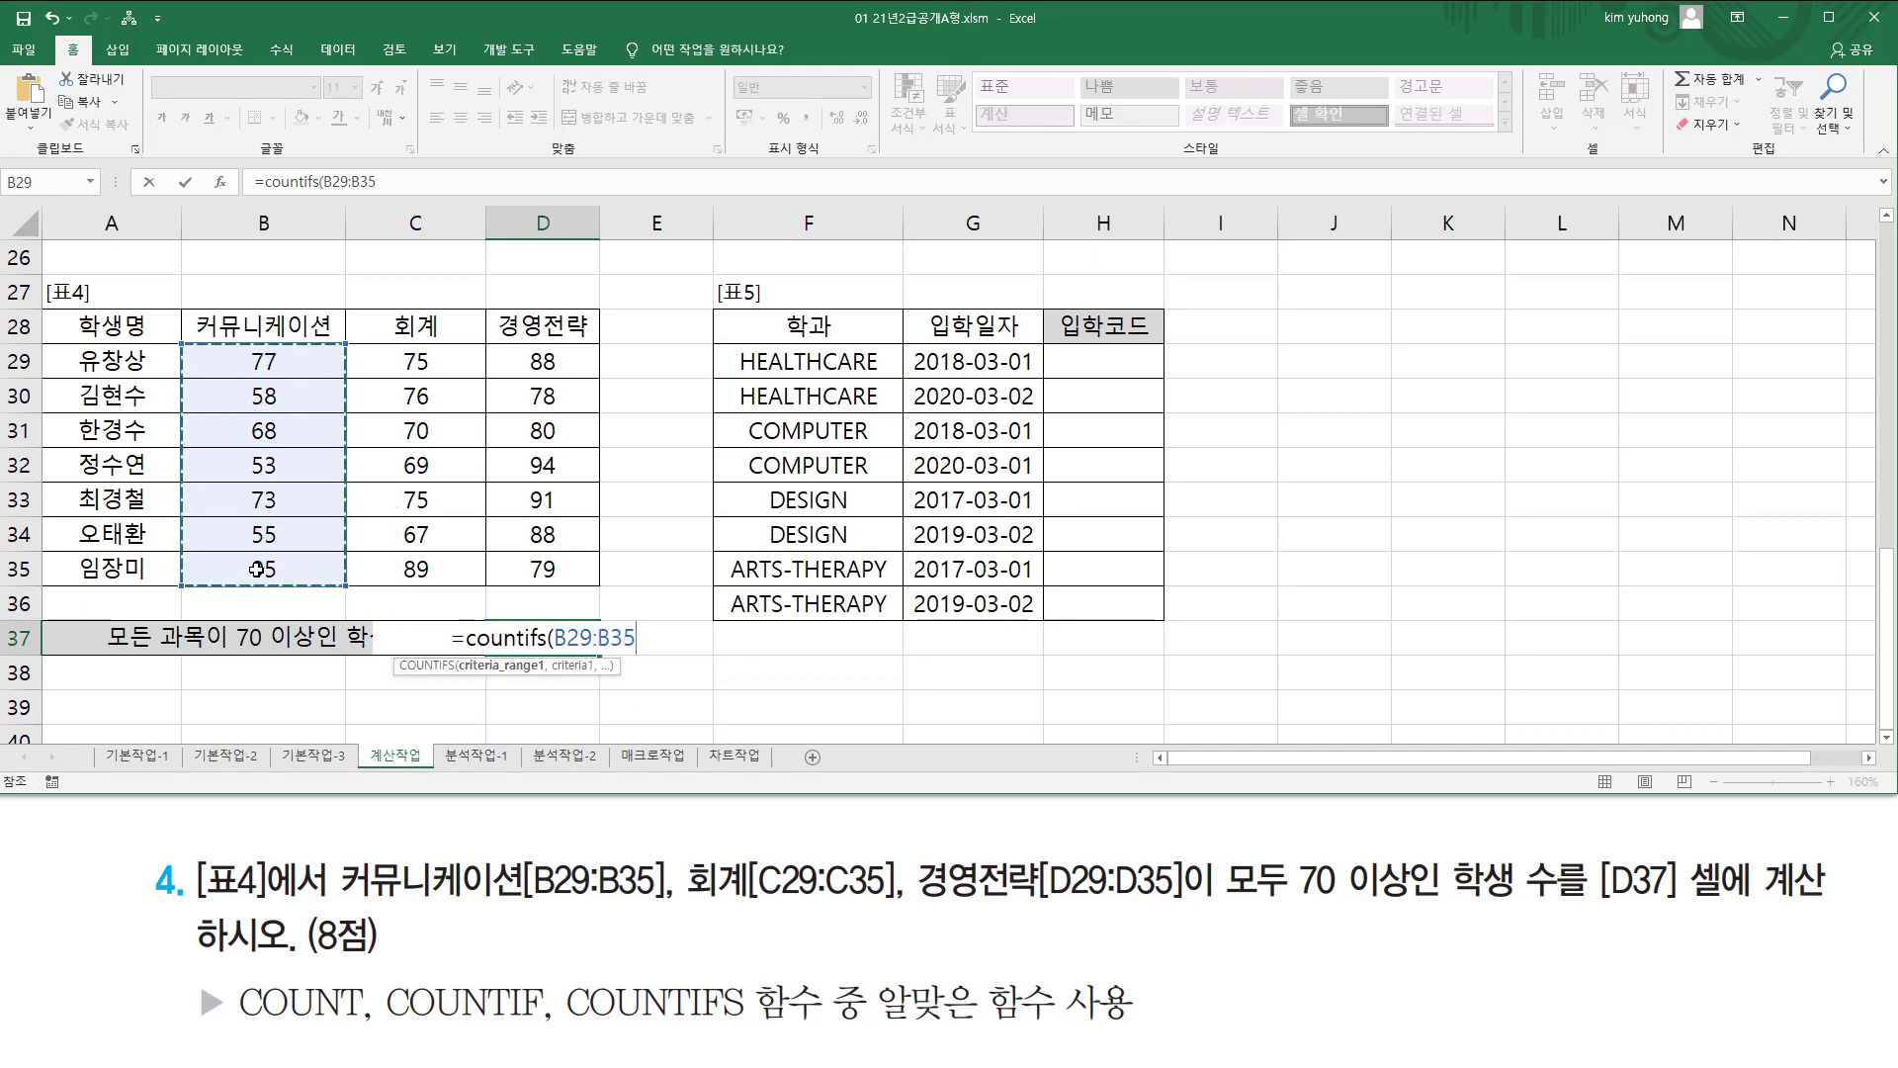
text(,">)
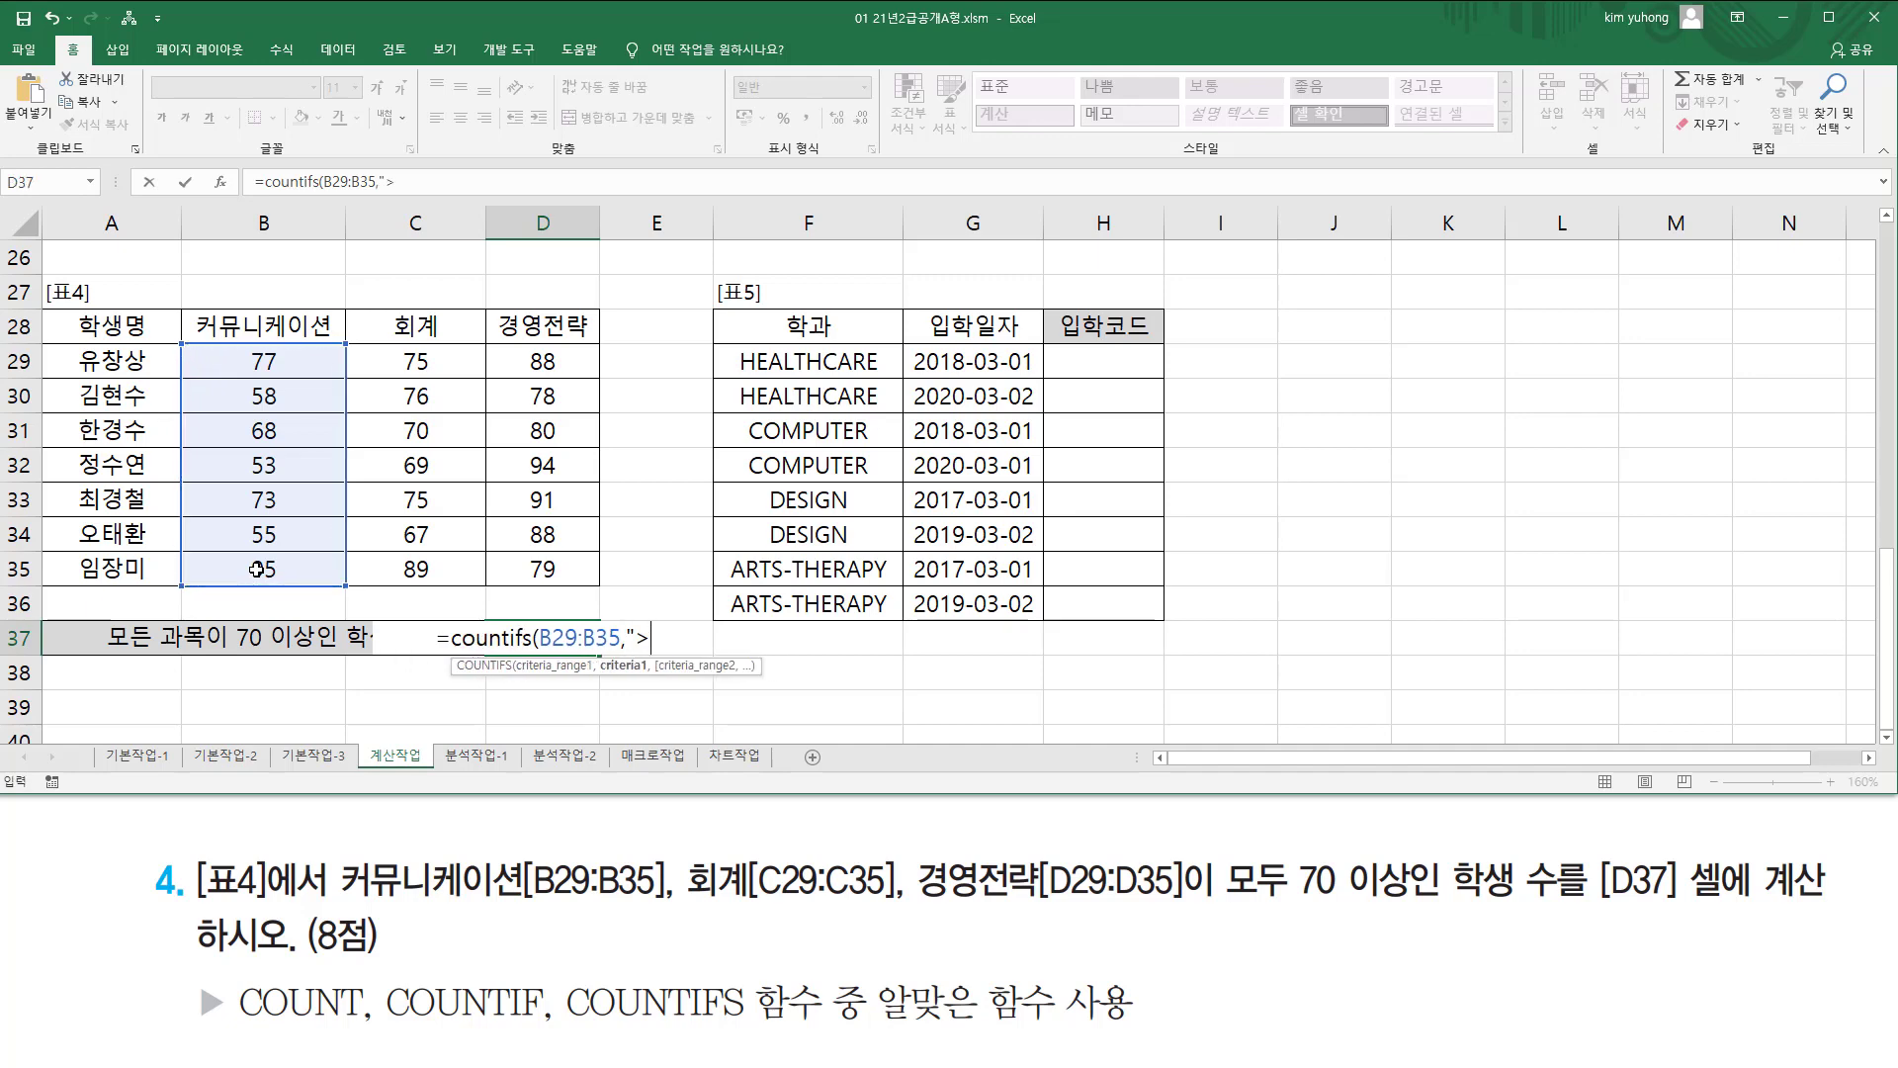
text(=70")
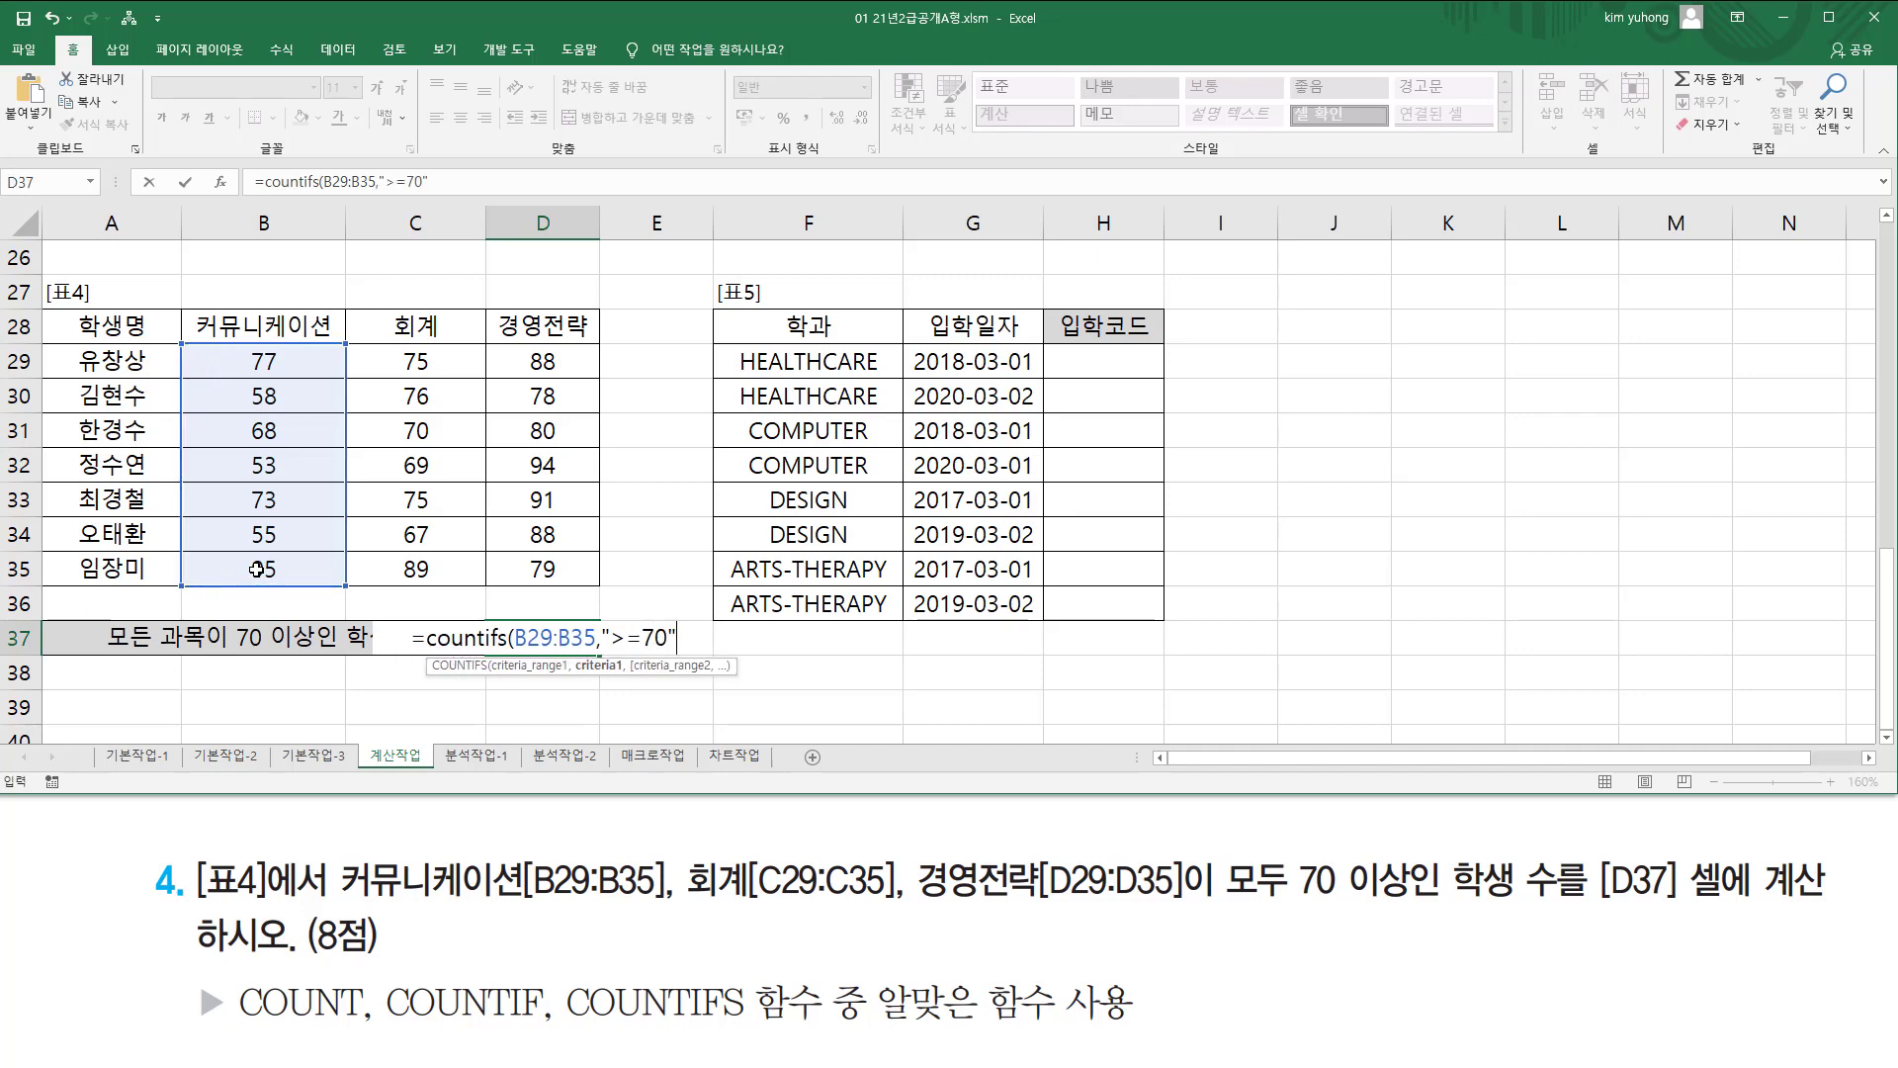
Add the 회계 scores C29:C35 with the criterion ">=70" as the second COUNTIFS condition.
text(,)
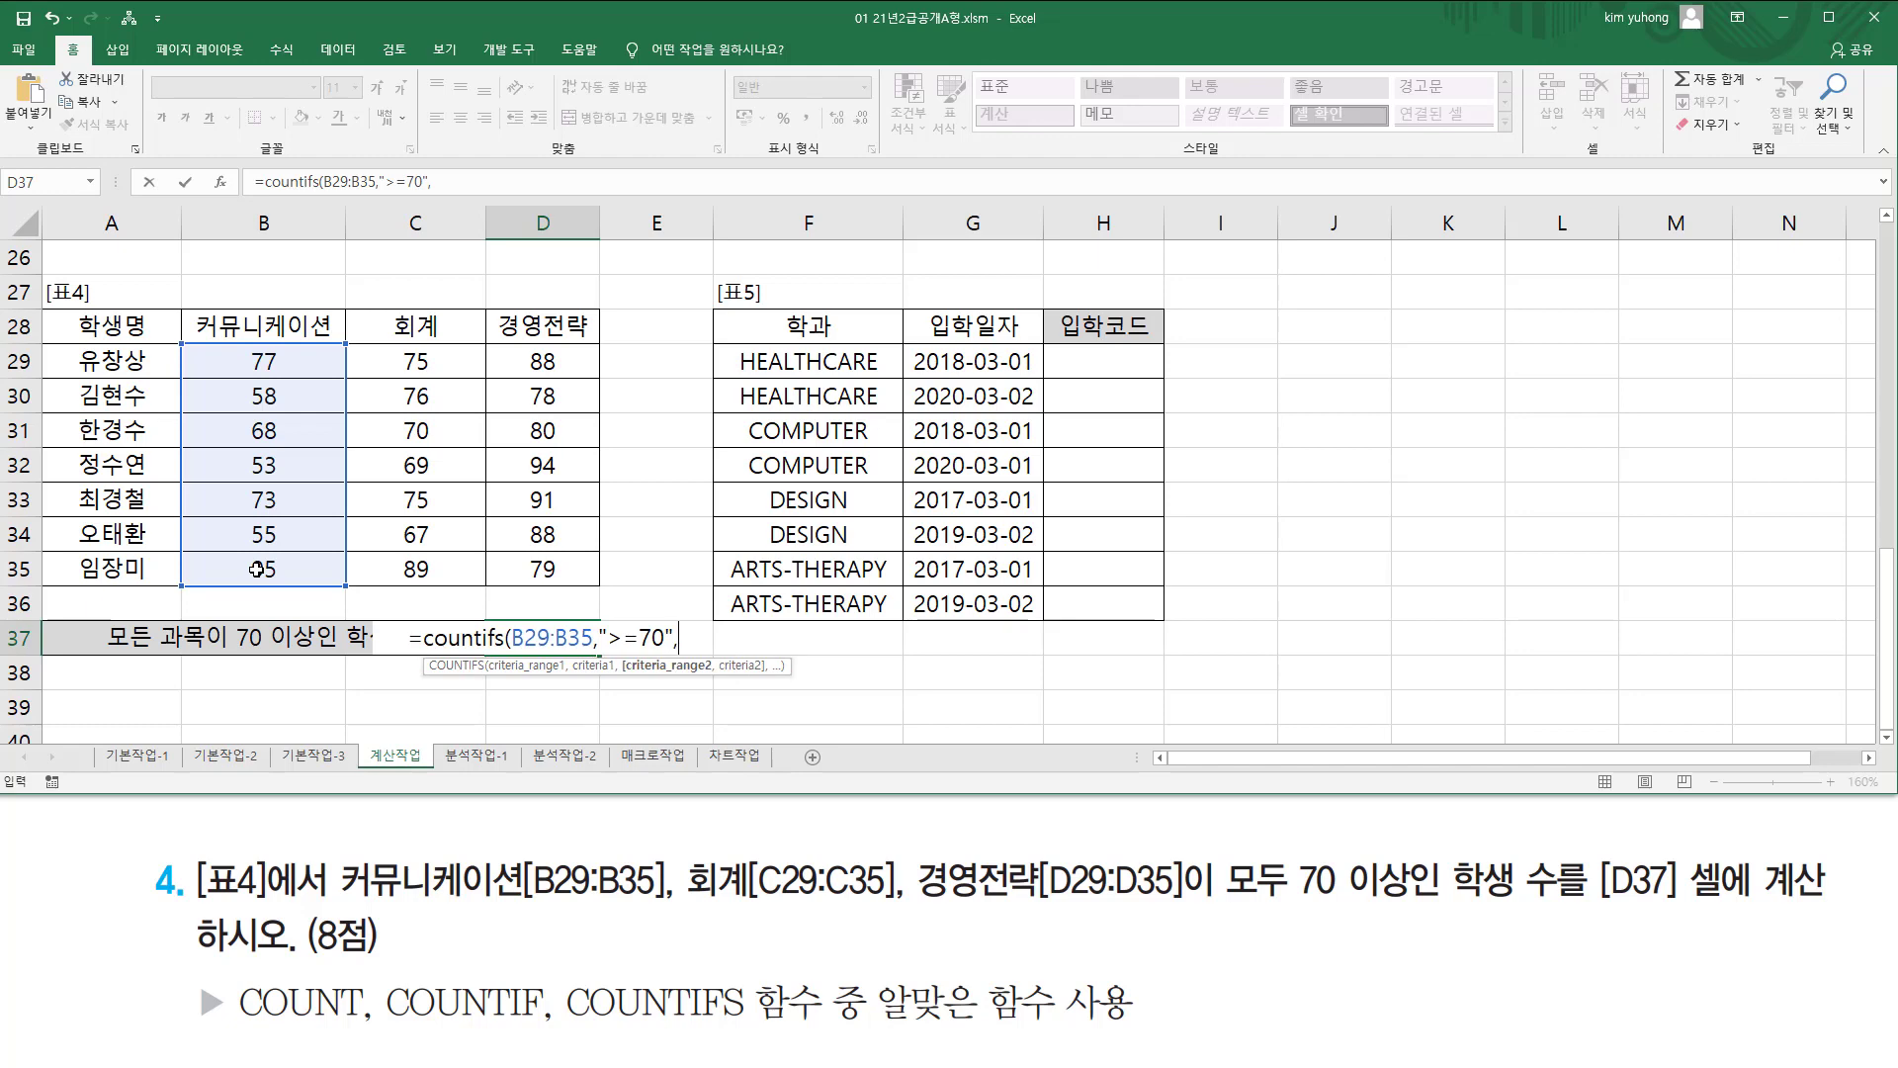
drag(410, 358, 433, 560)
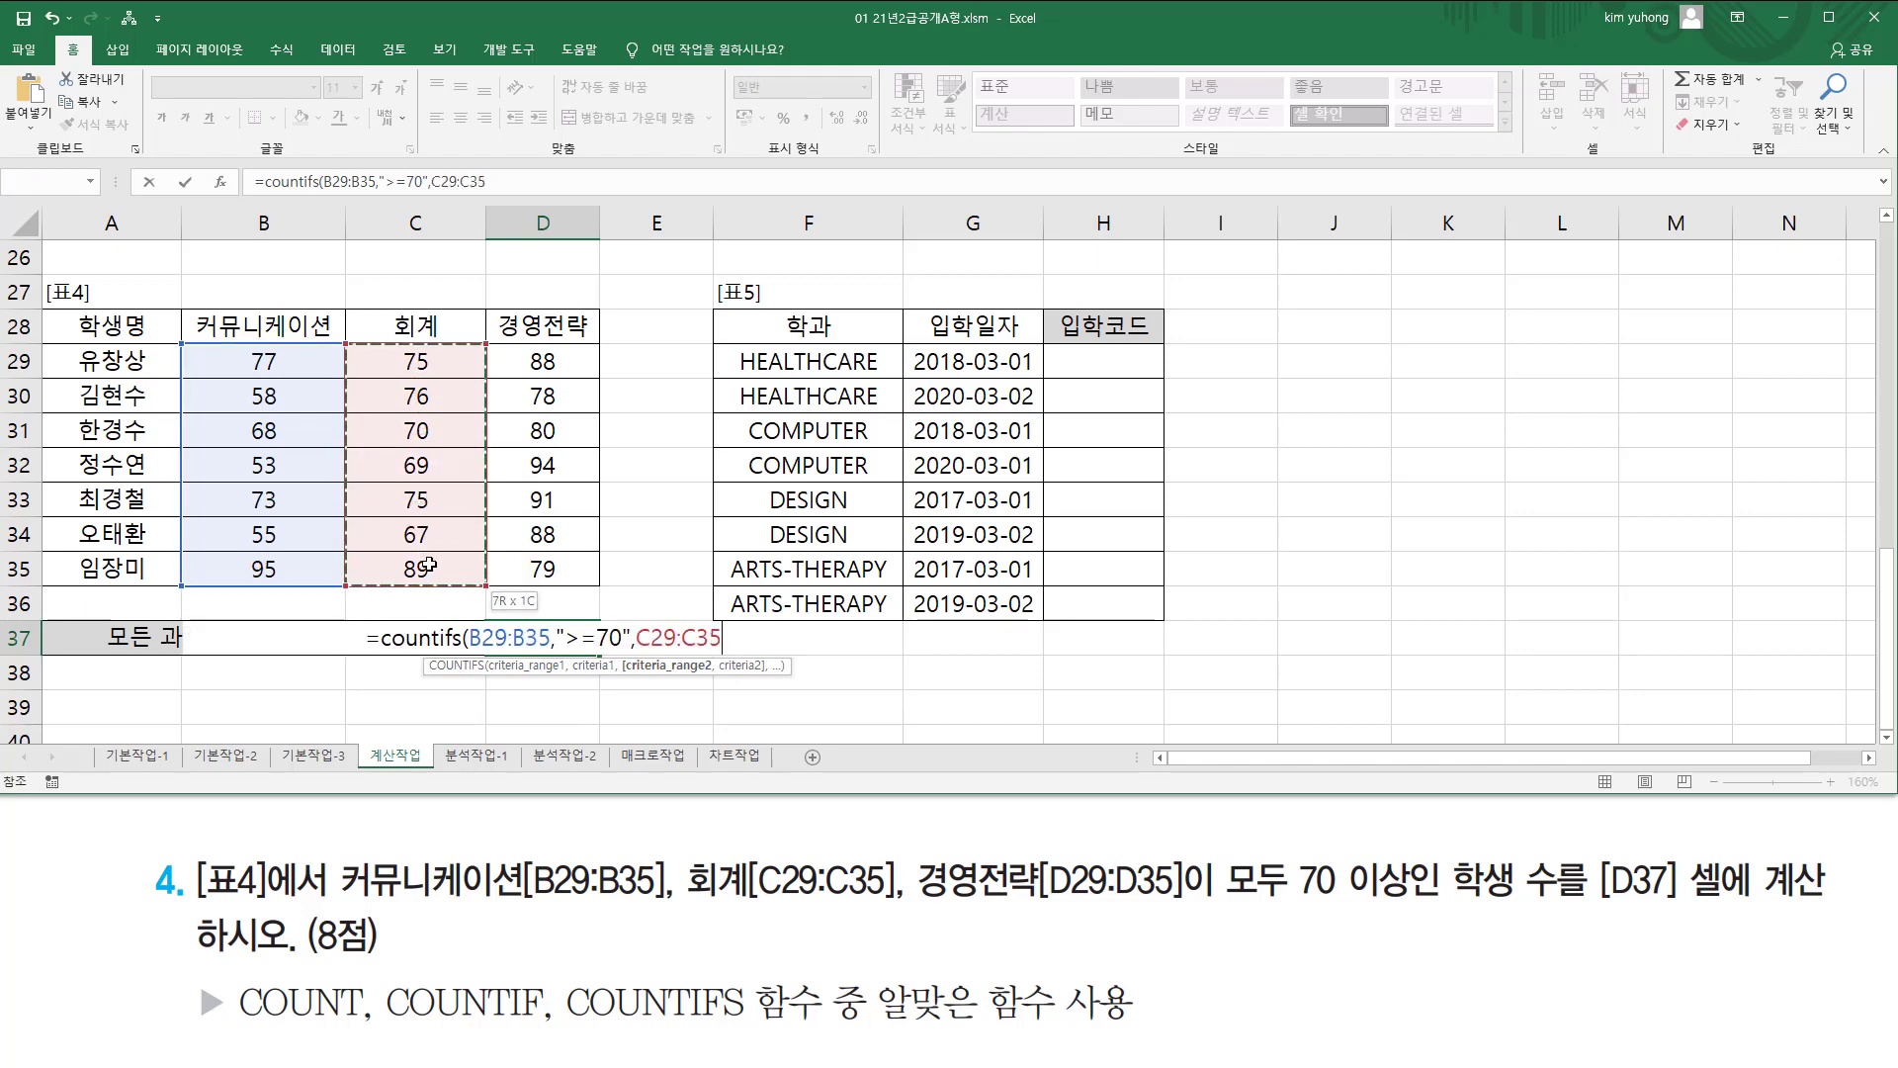
text(,")
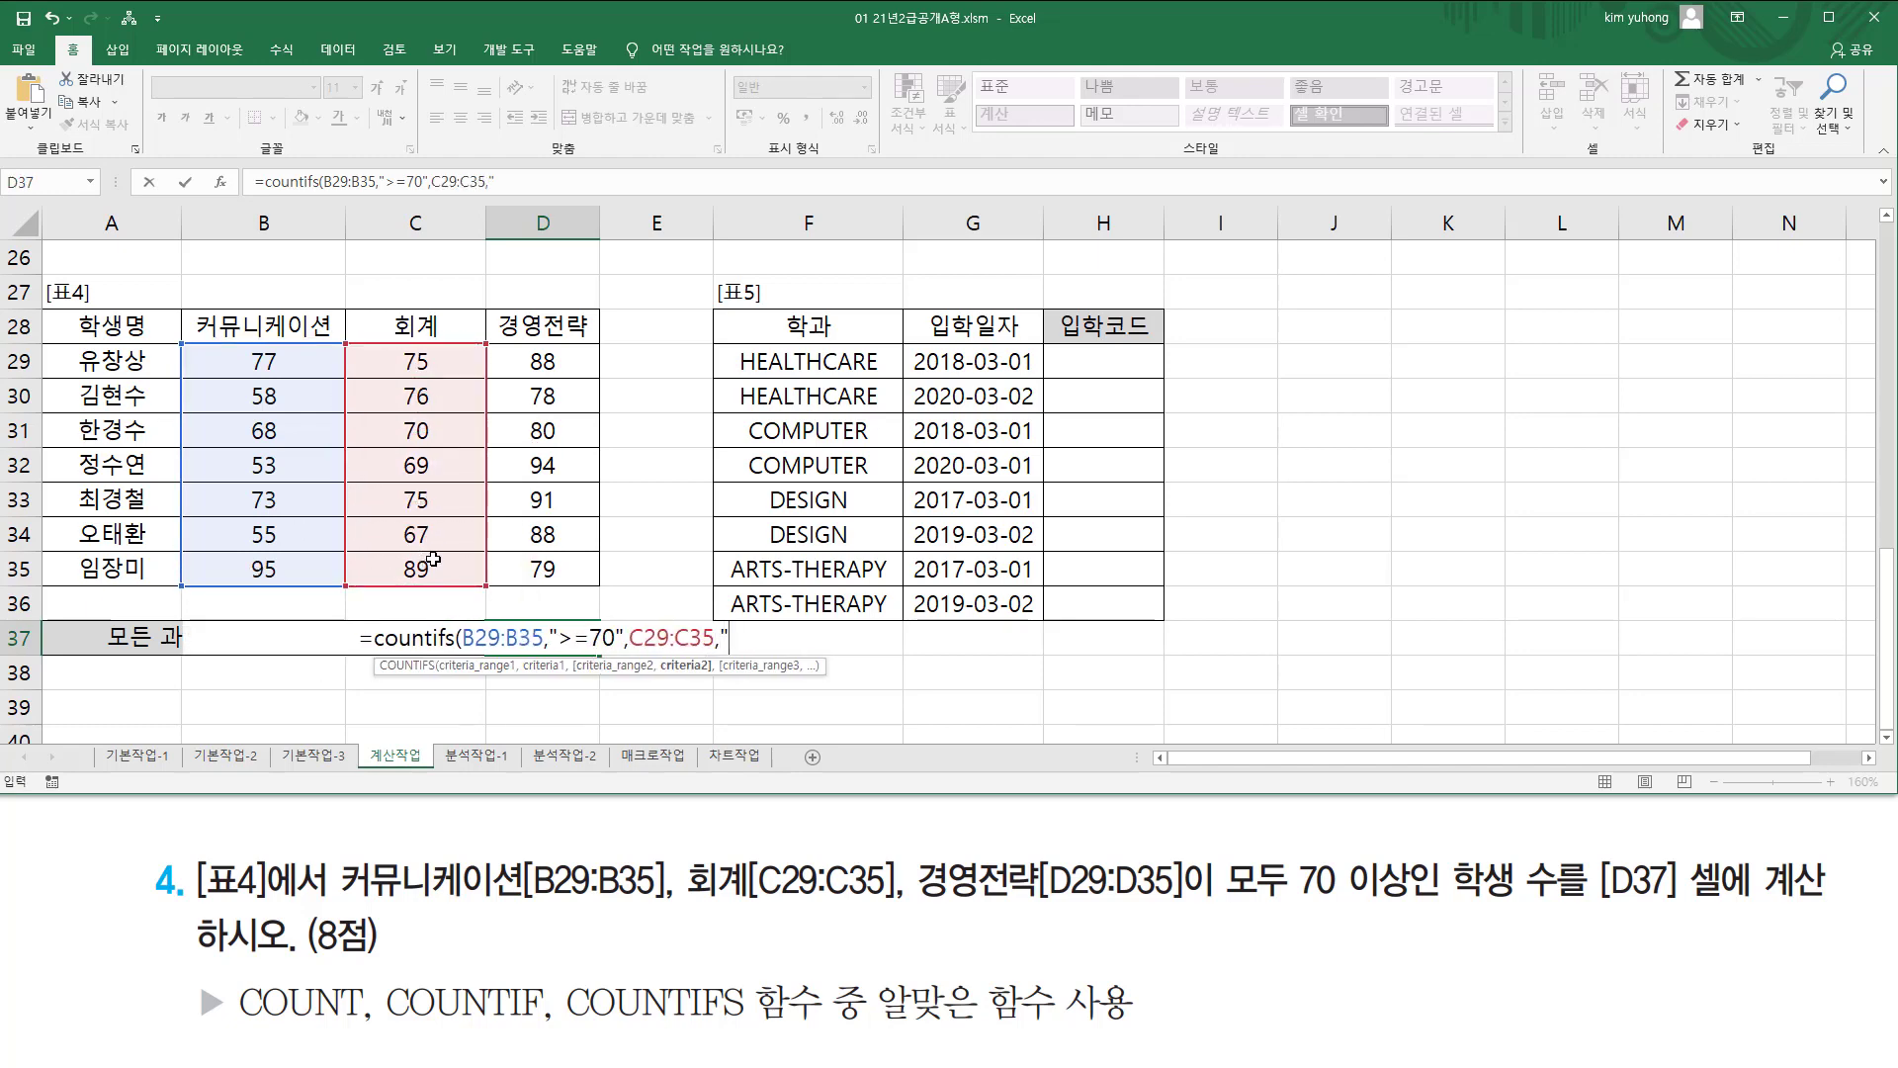
text(>=)
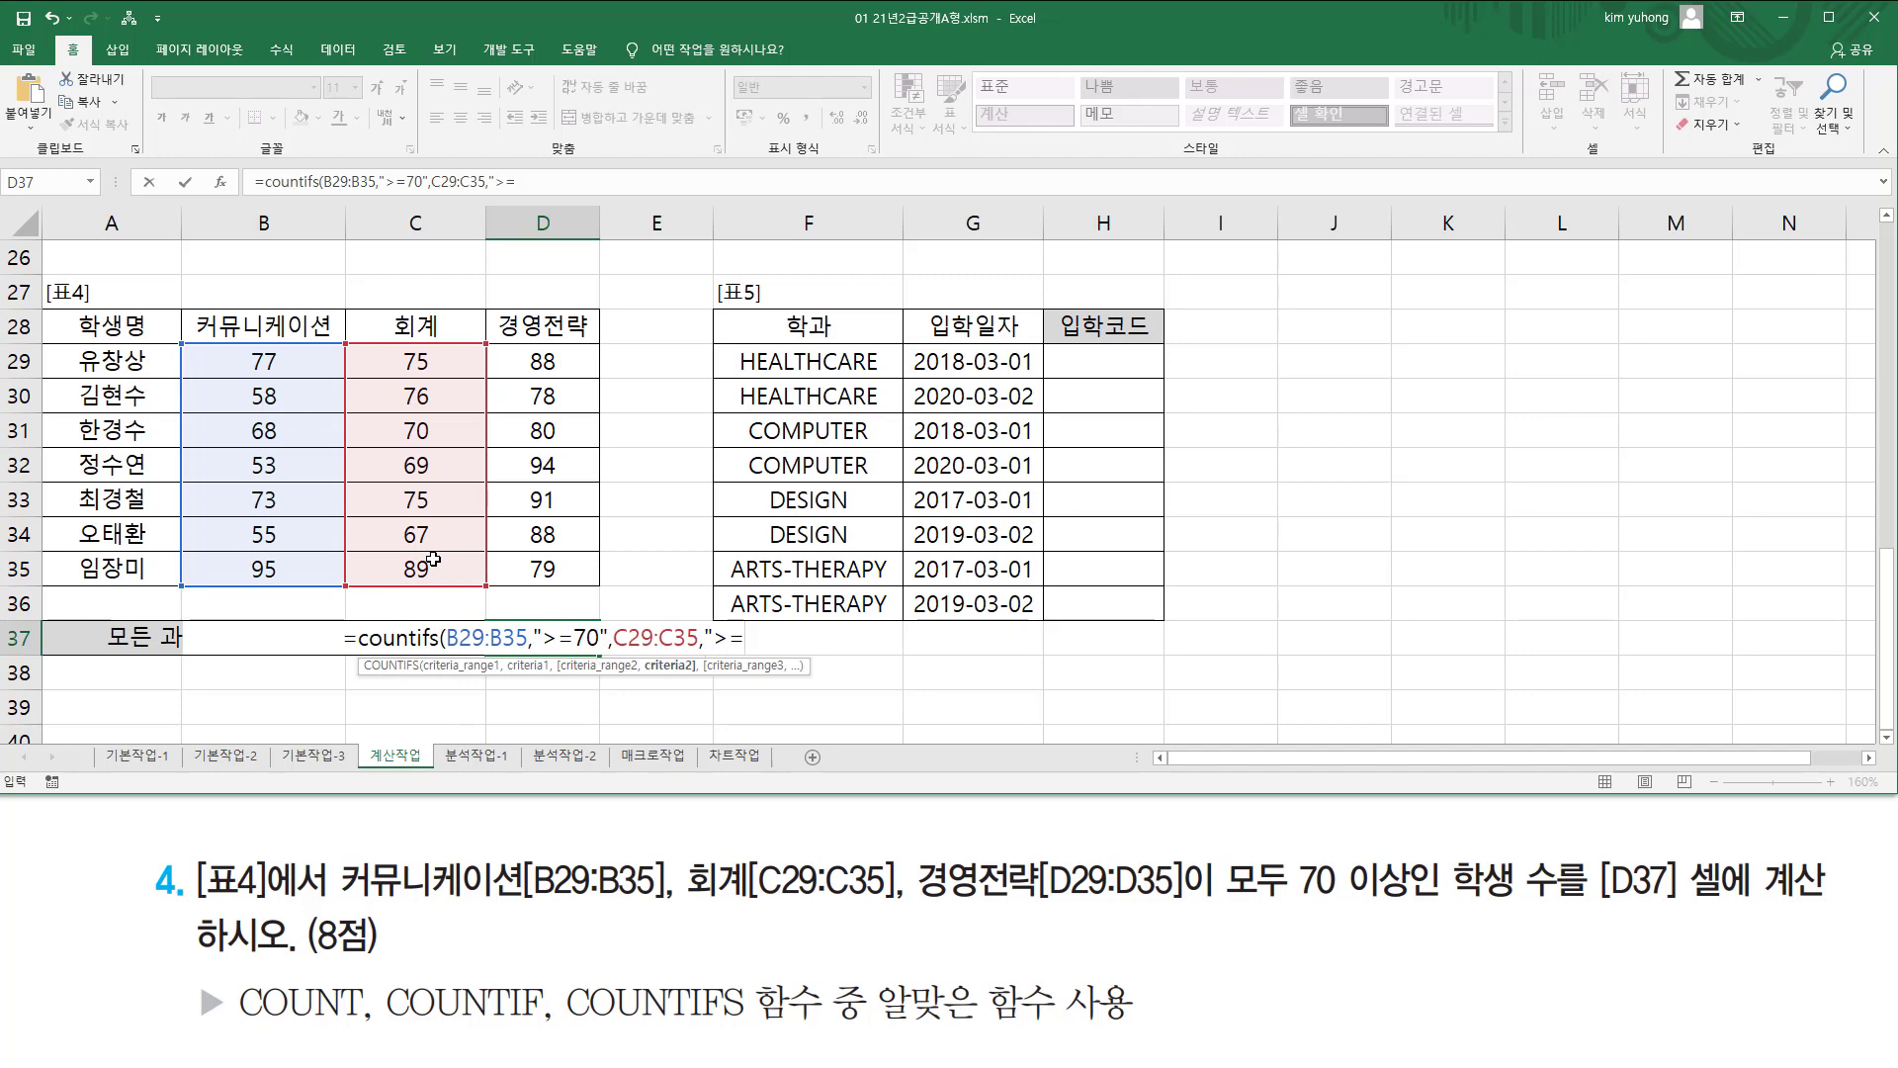
text(70")
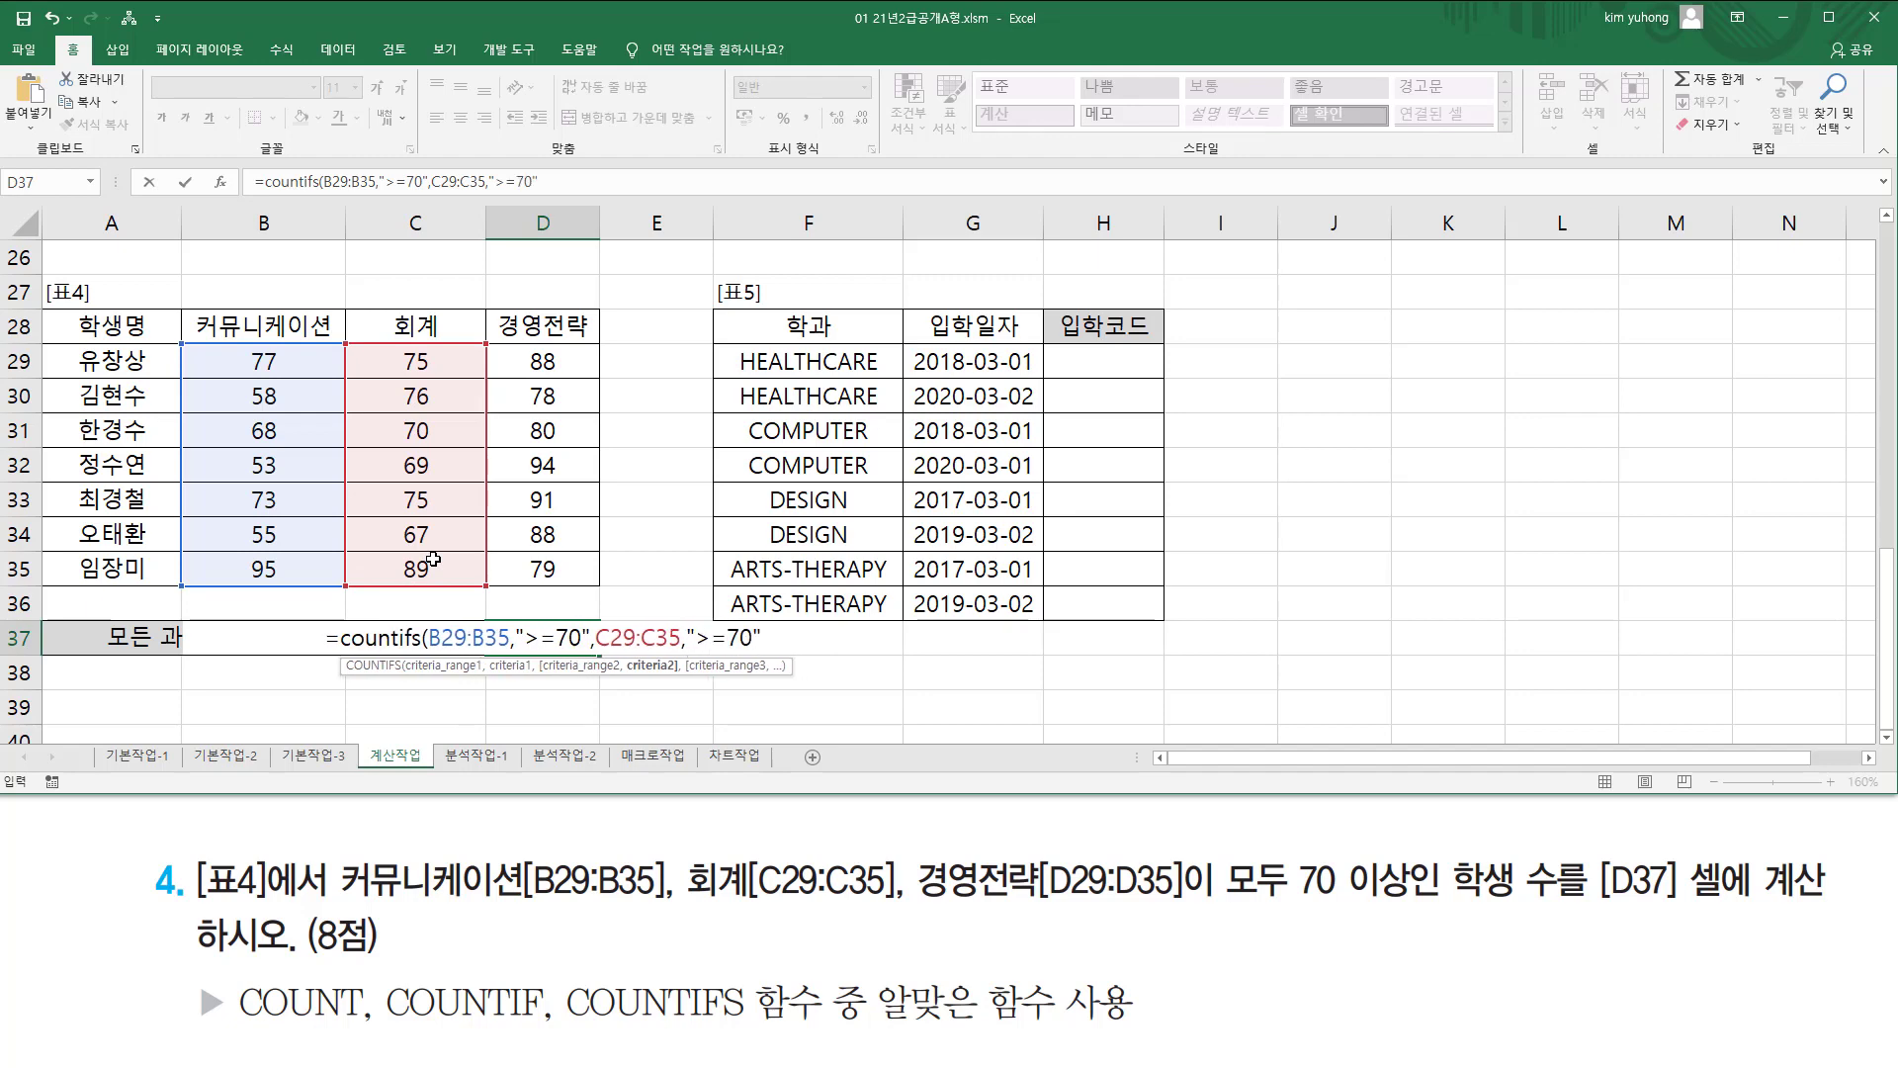
Add the 경영전략 scores D29:D35 with ">=70" as the third condition, and enter the completed COUNTIFS formula in D37.
text(,)
drag(531, 362, 572, 581)
text(,">=)
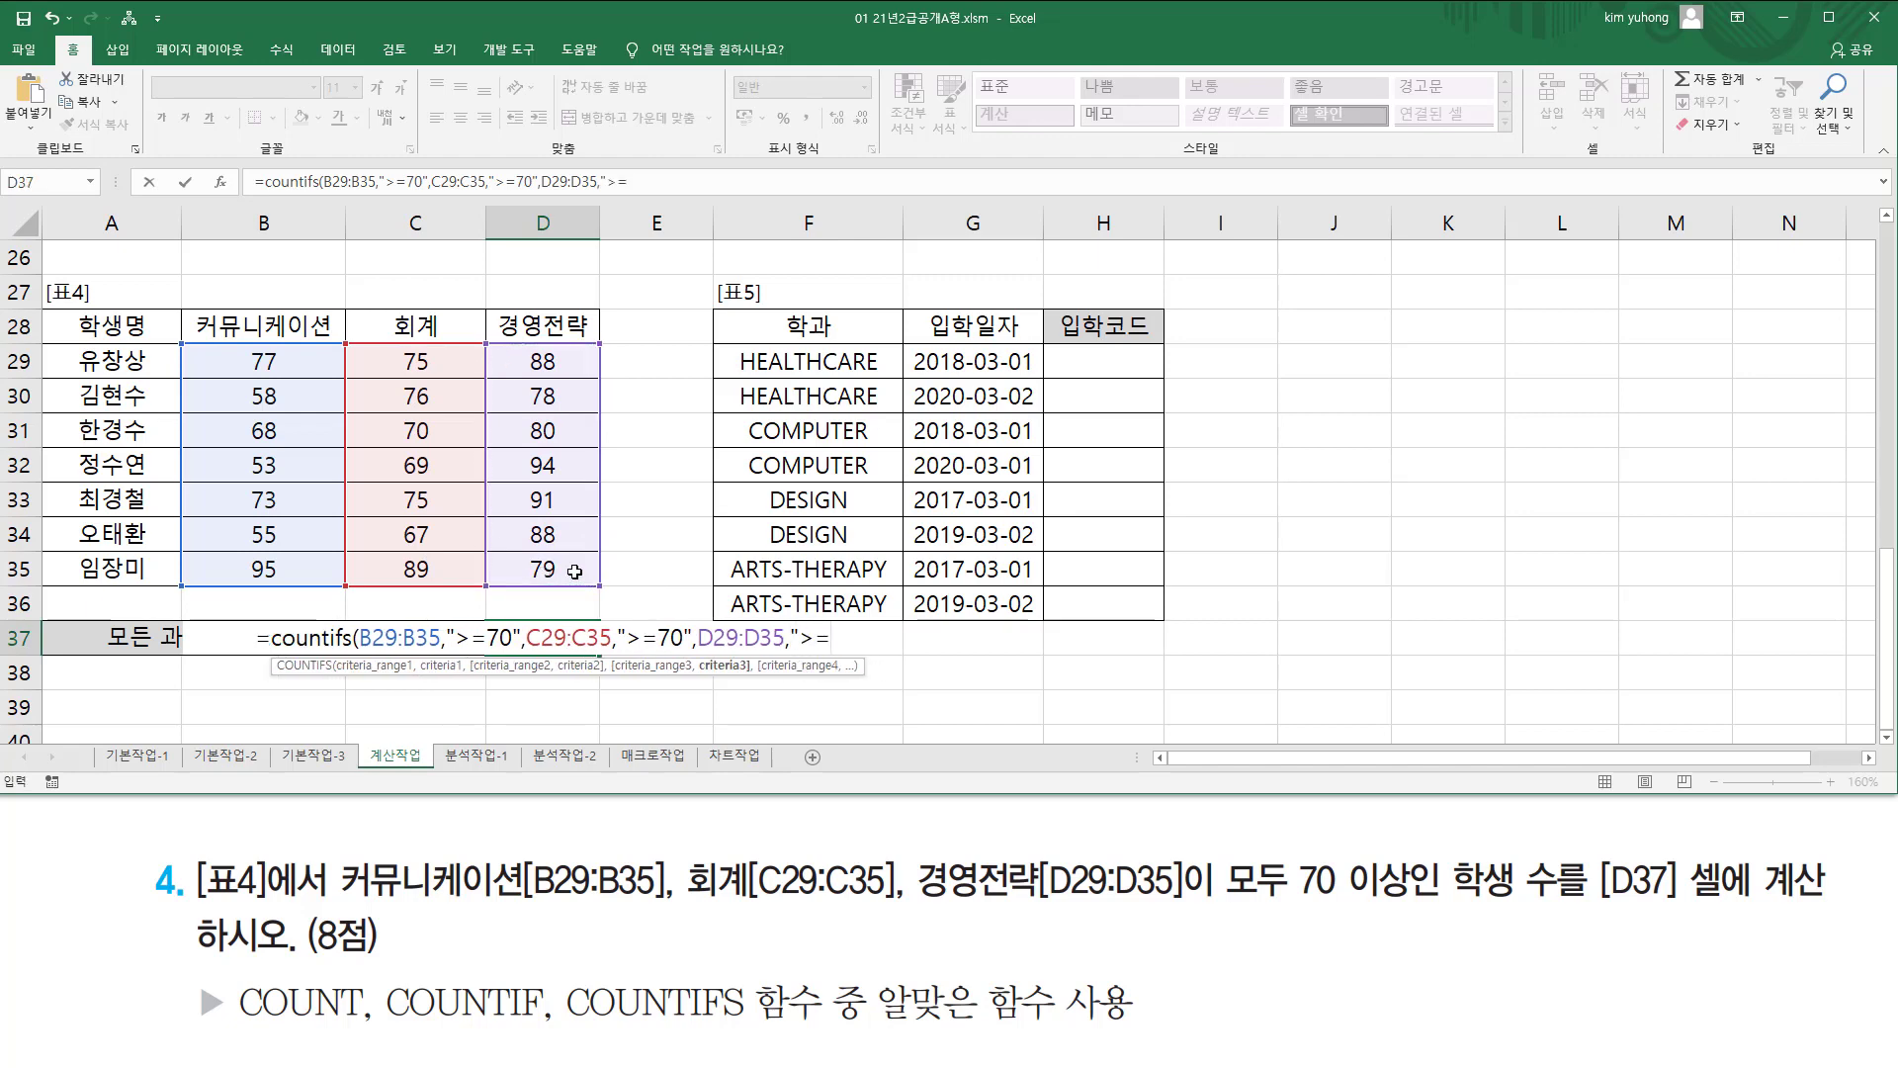
text(70")
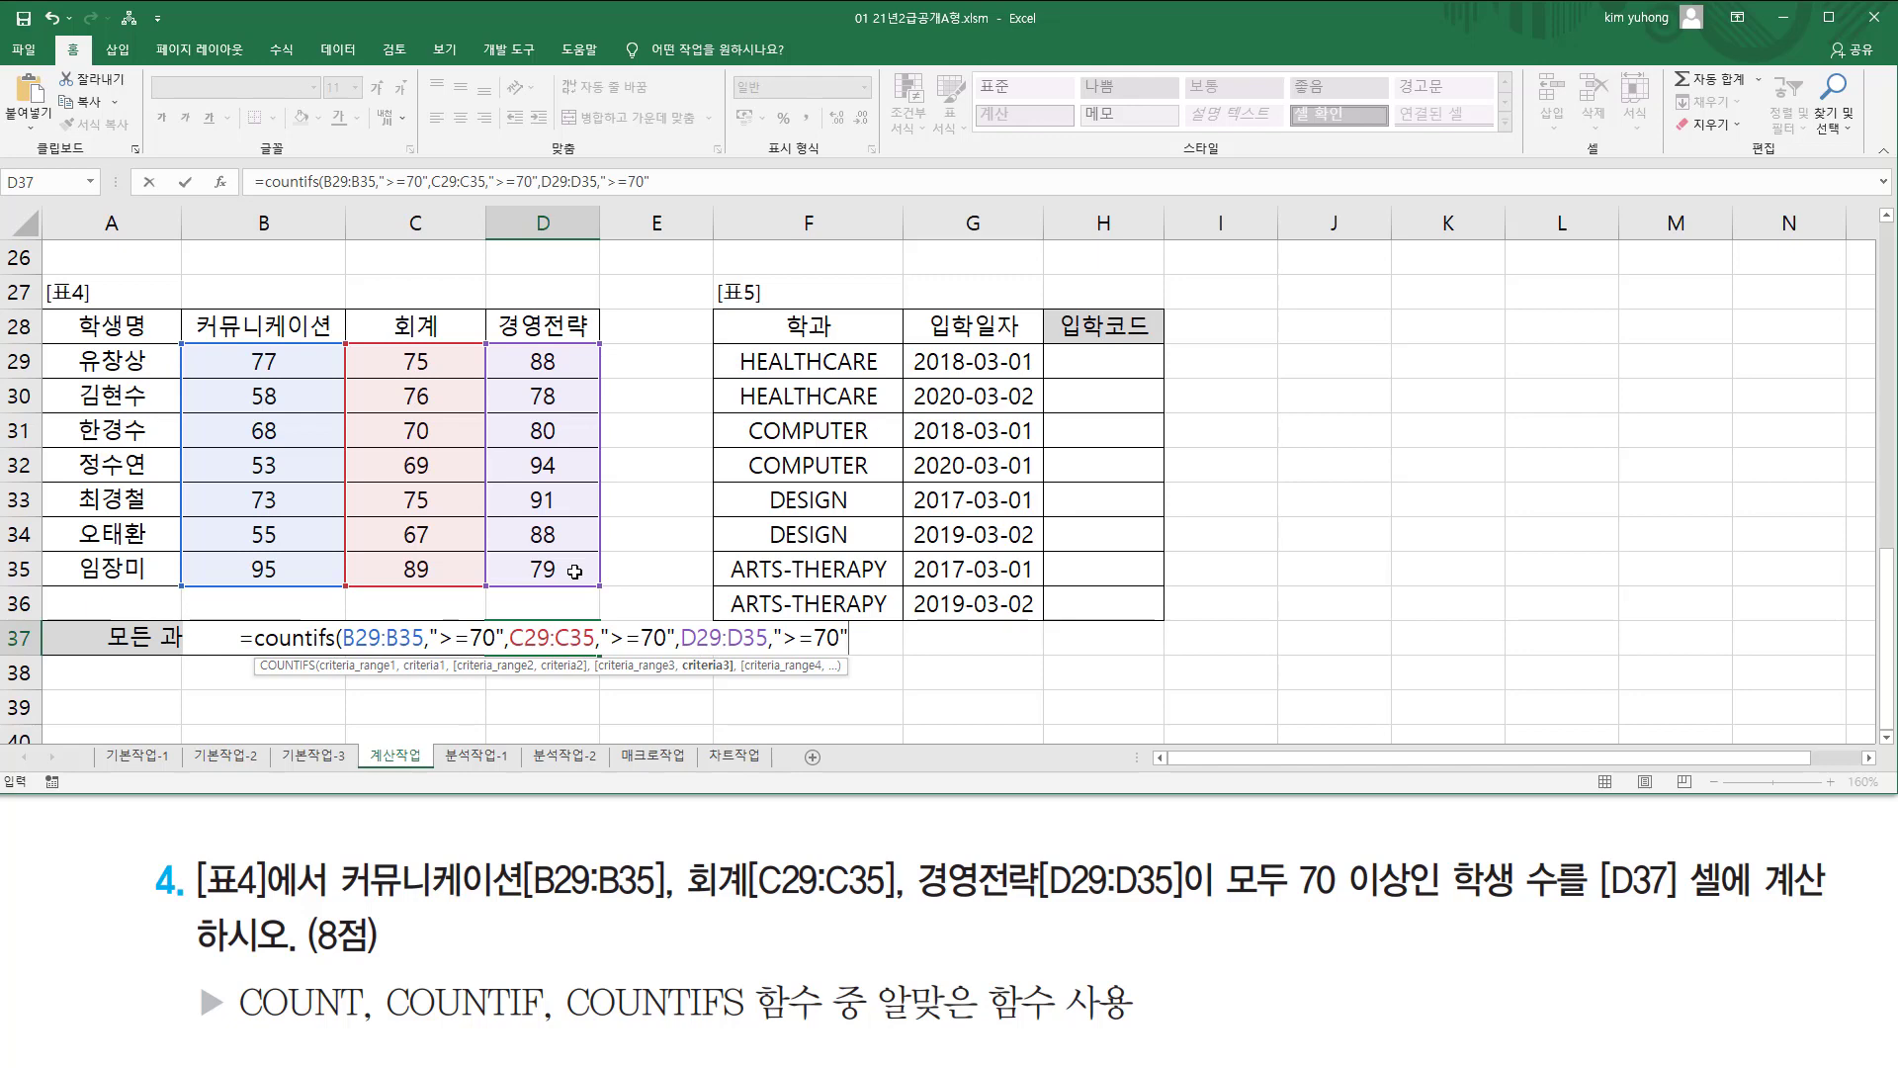
text())
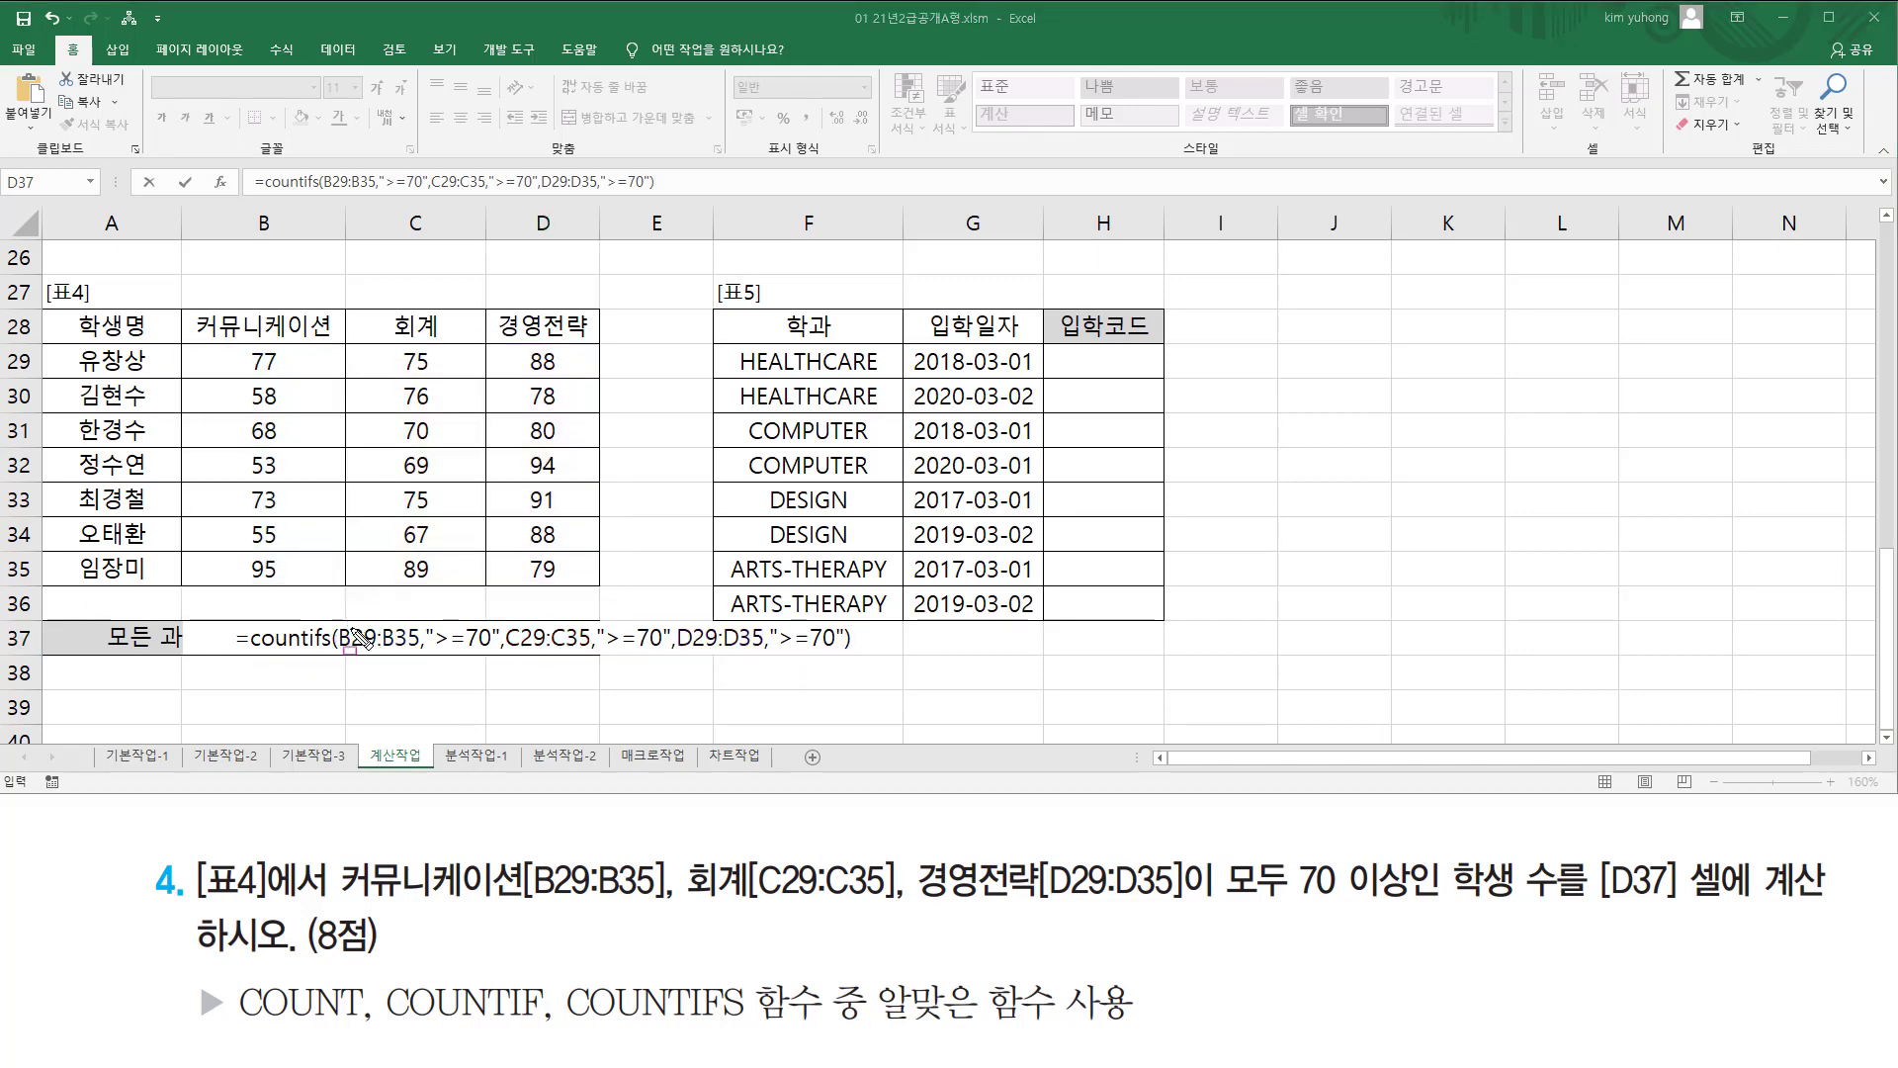
mouse_move(343, 615)
mouse_down()
mouse_move(489, 660)
mouse_move(648, 641)
mouse_move(842, 658)
mouse_up()
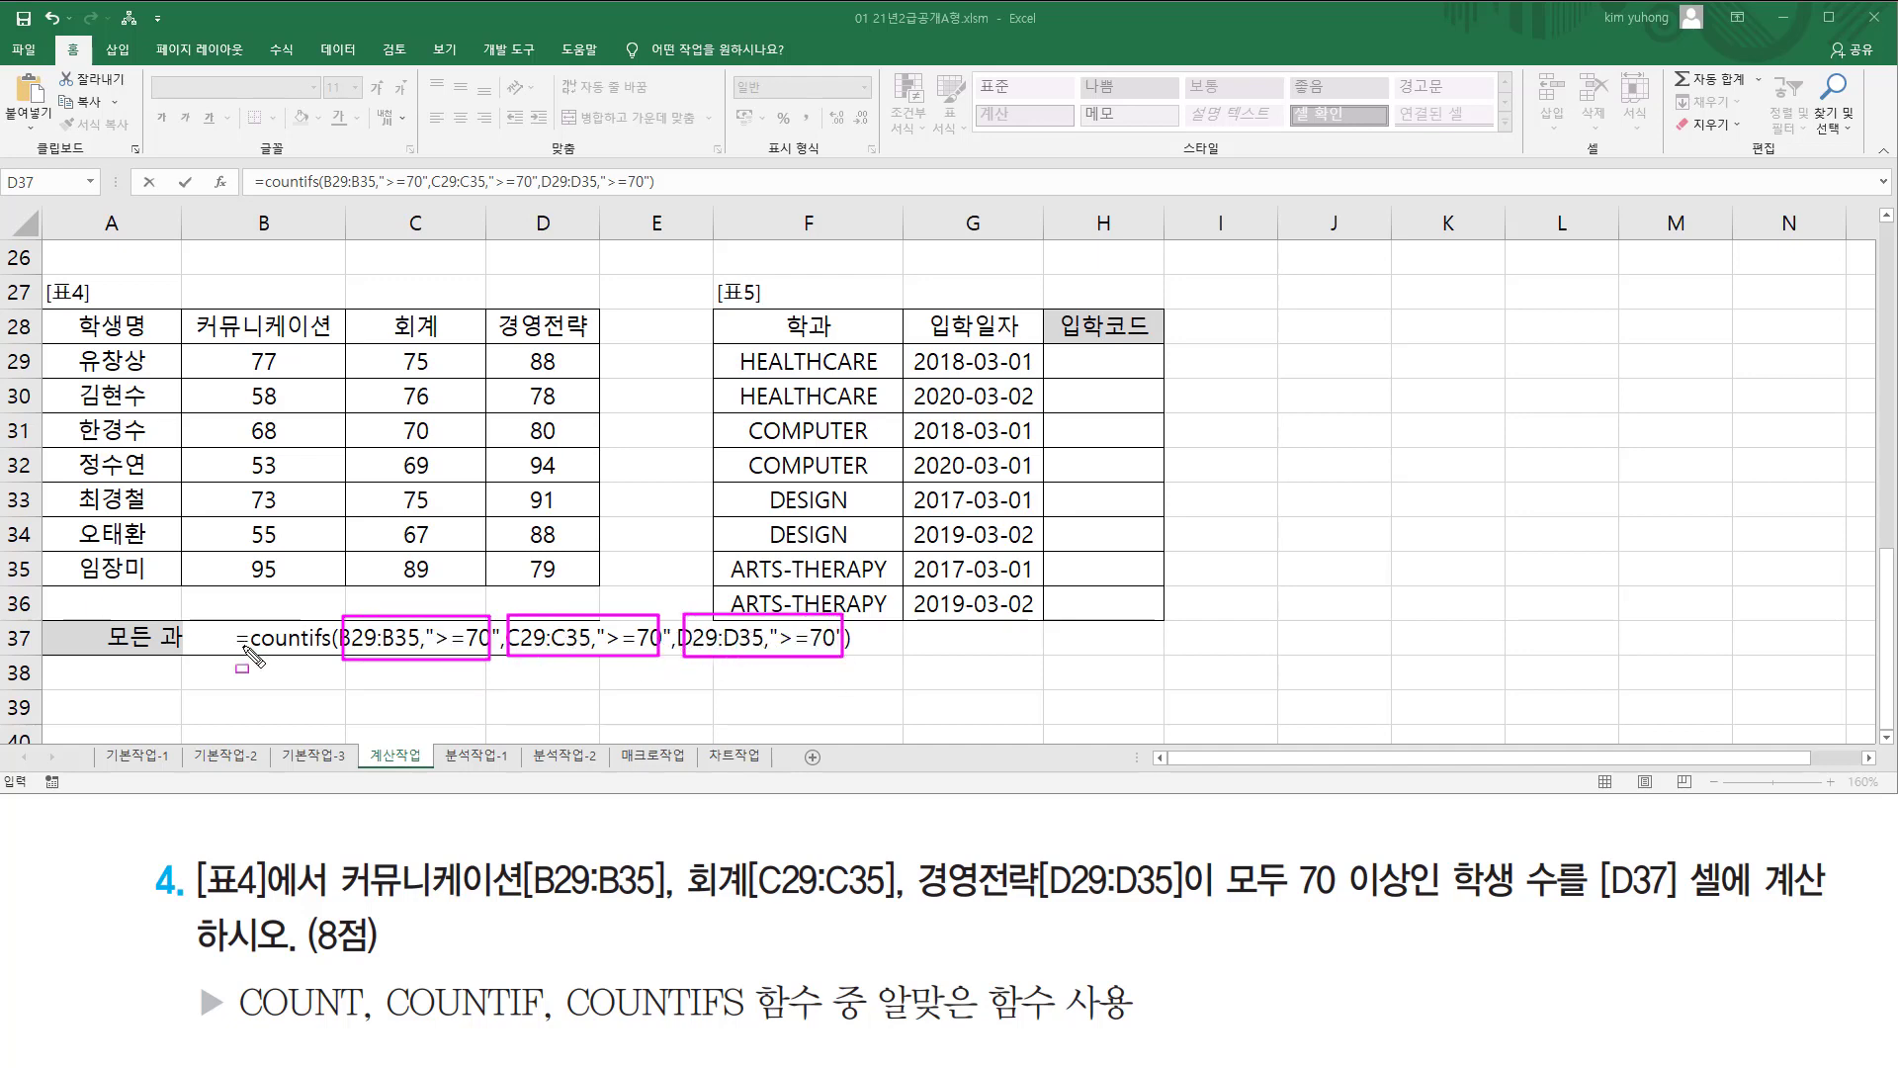
drag(243, 649, 293, 652)
key(Escape)
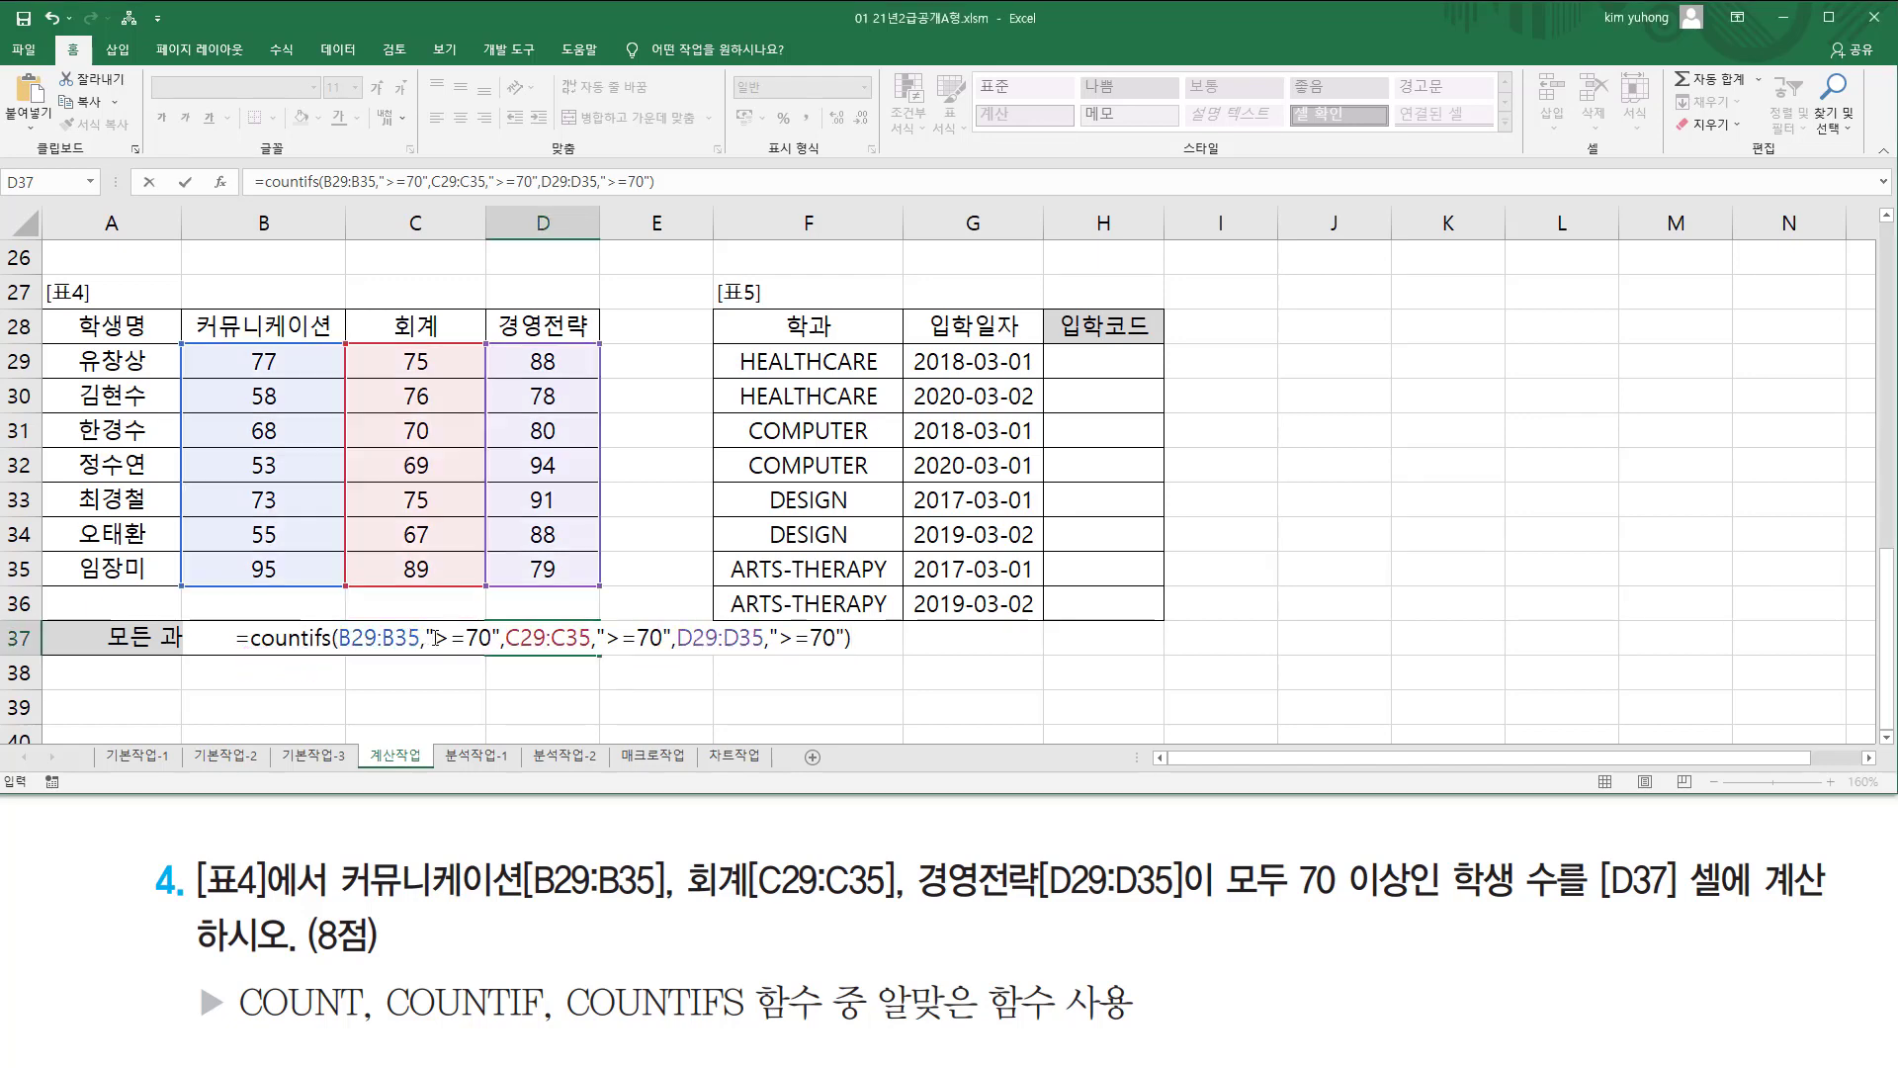
key(Return)
Check the D37 result against the [표4] rows whose three subject scores are all 70 or higher.
click(527, 634)
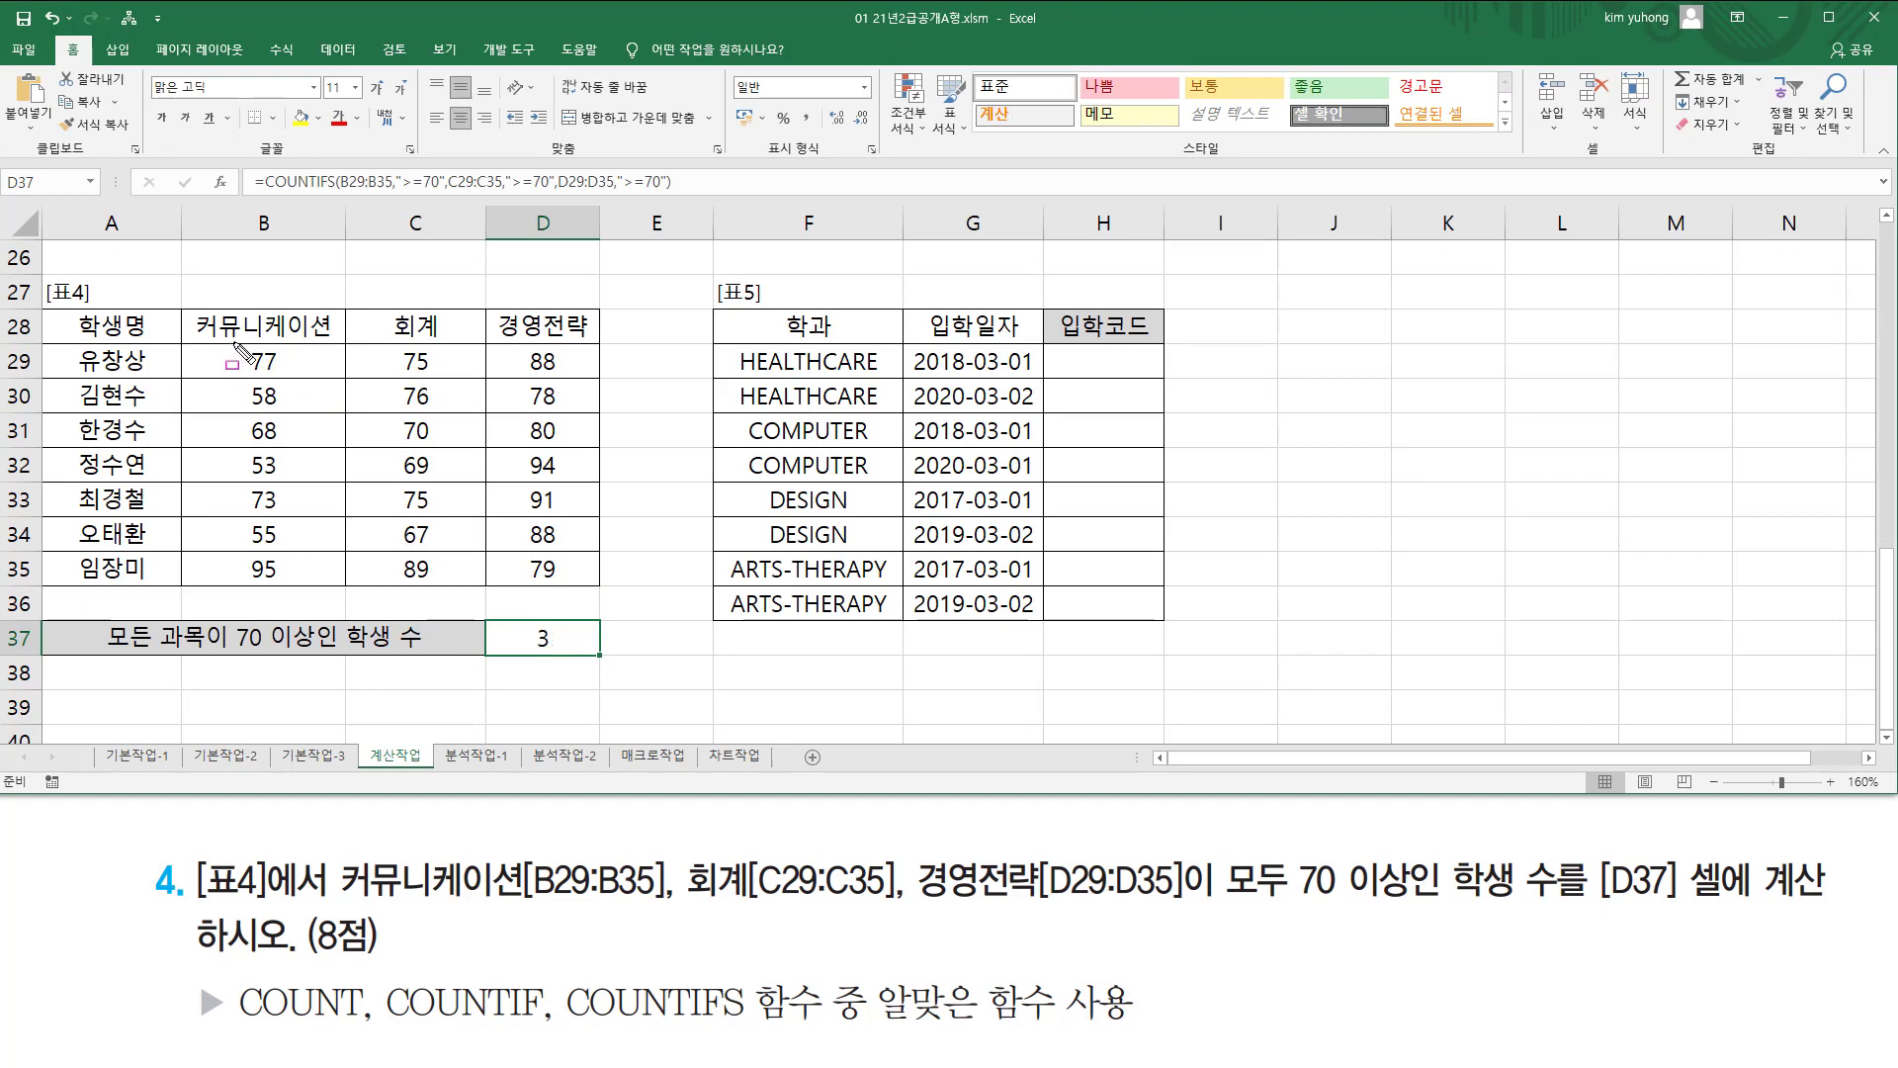
drag(230, 344, 589, 379)
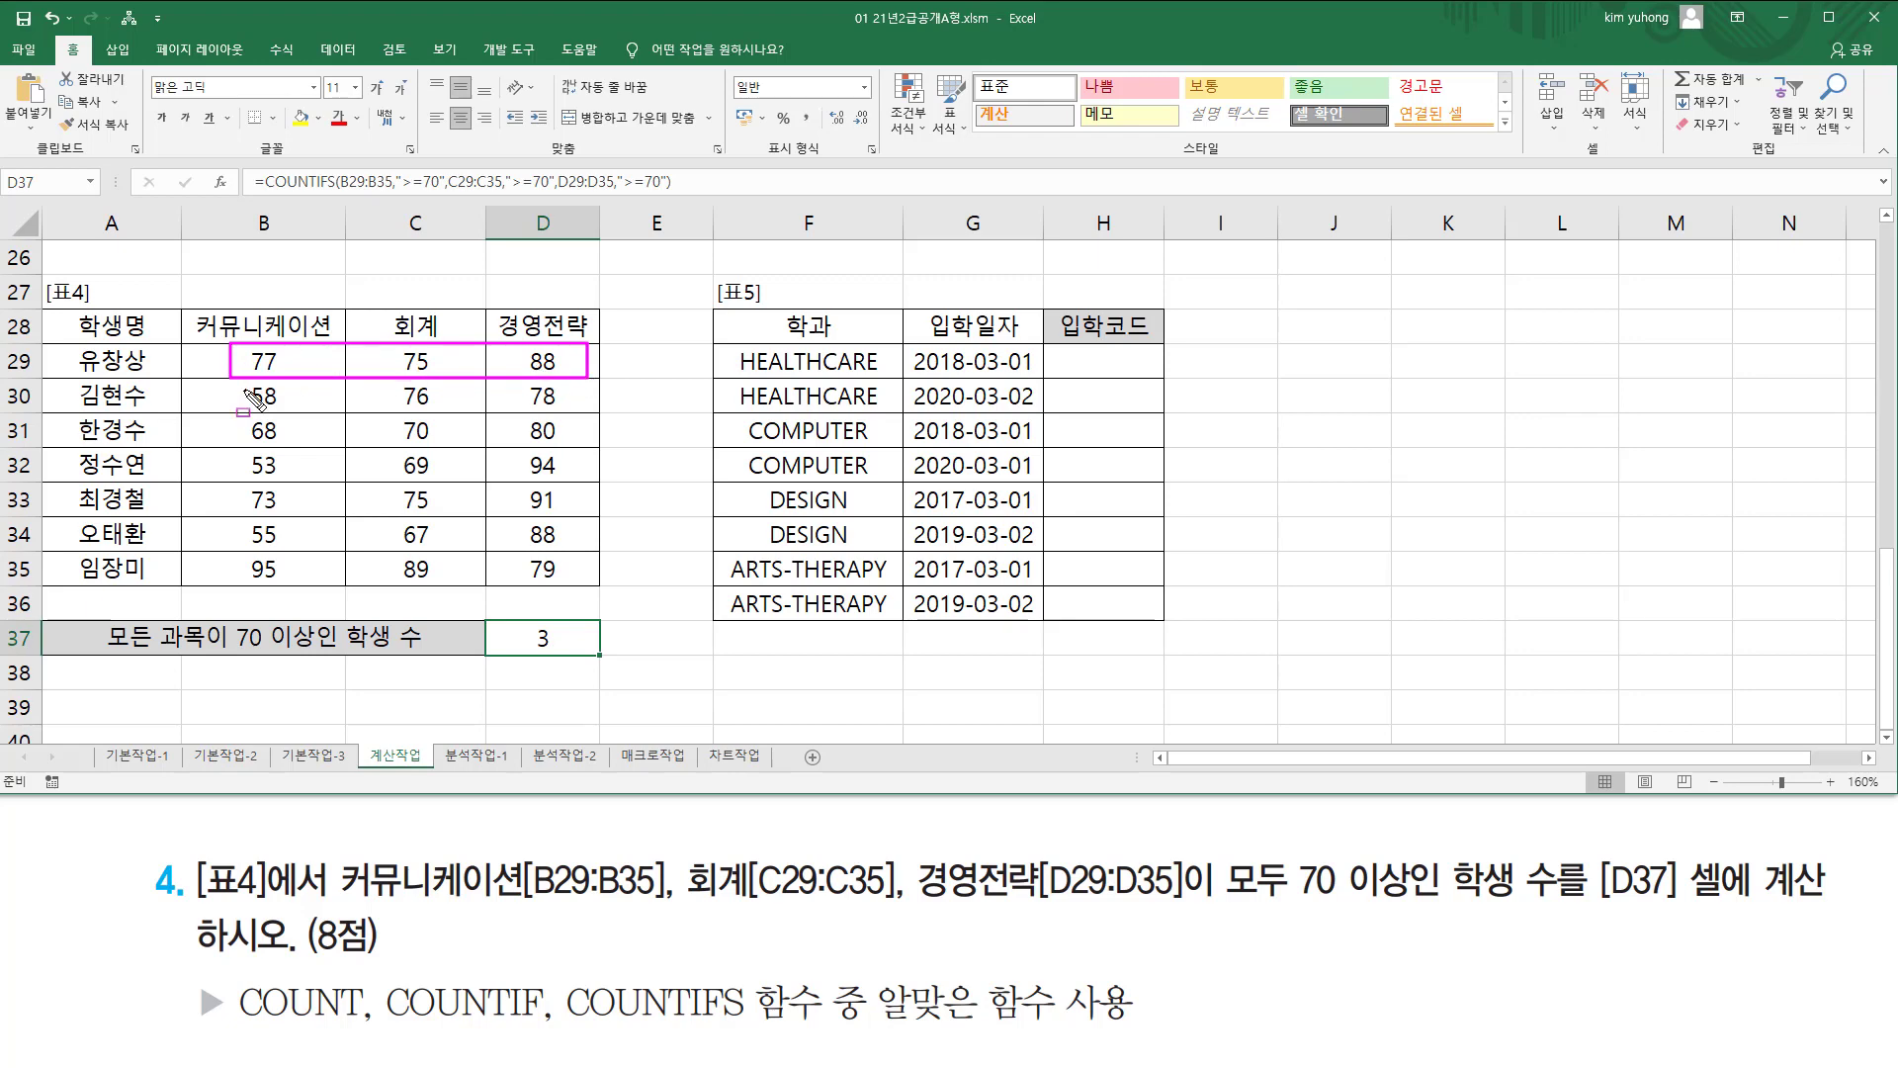
drag(232, 482, 599, 516)
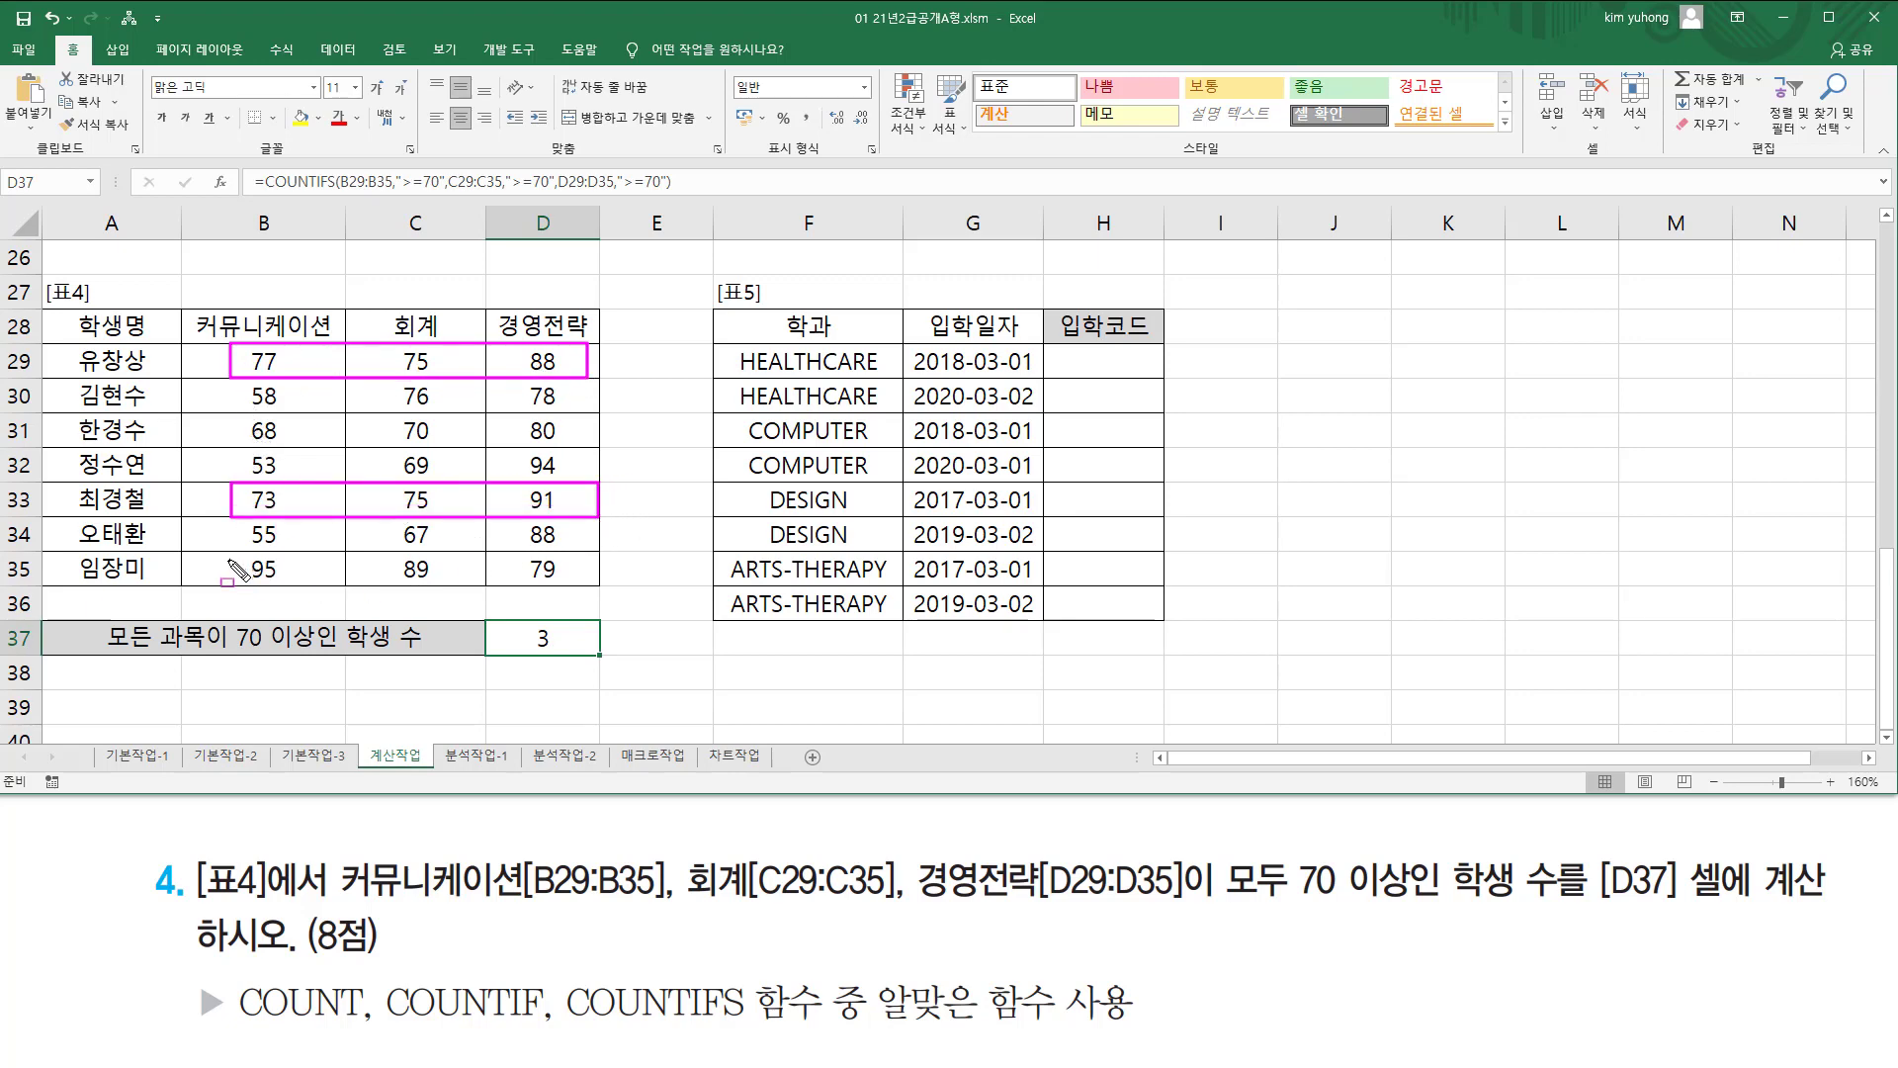
drag(229, 559, 603, 587)
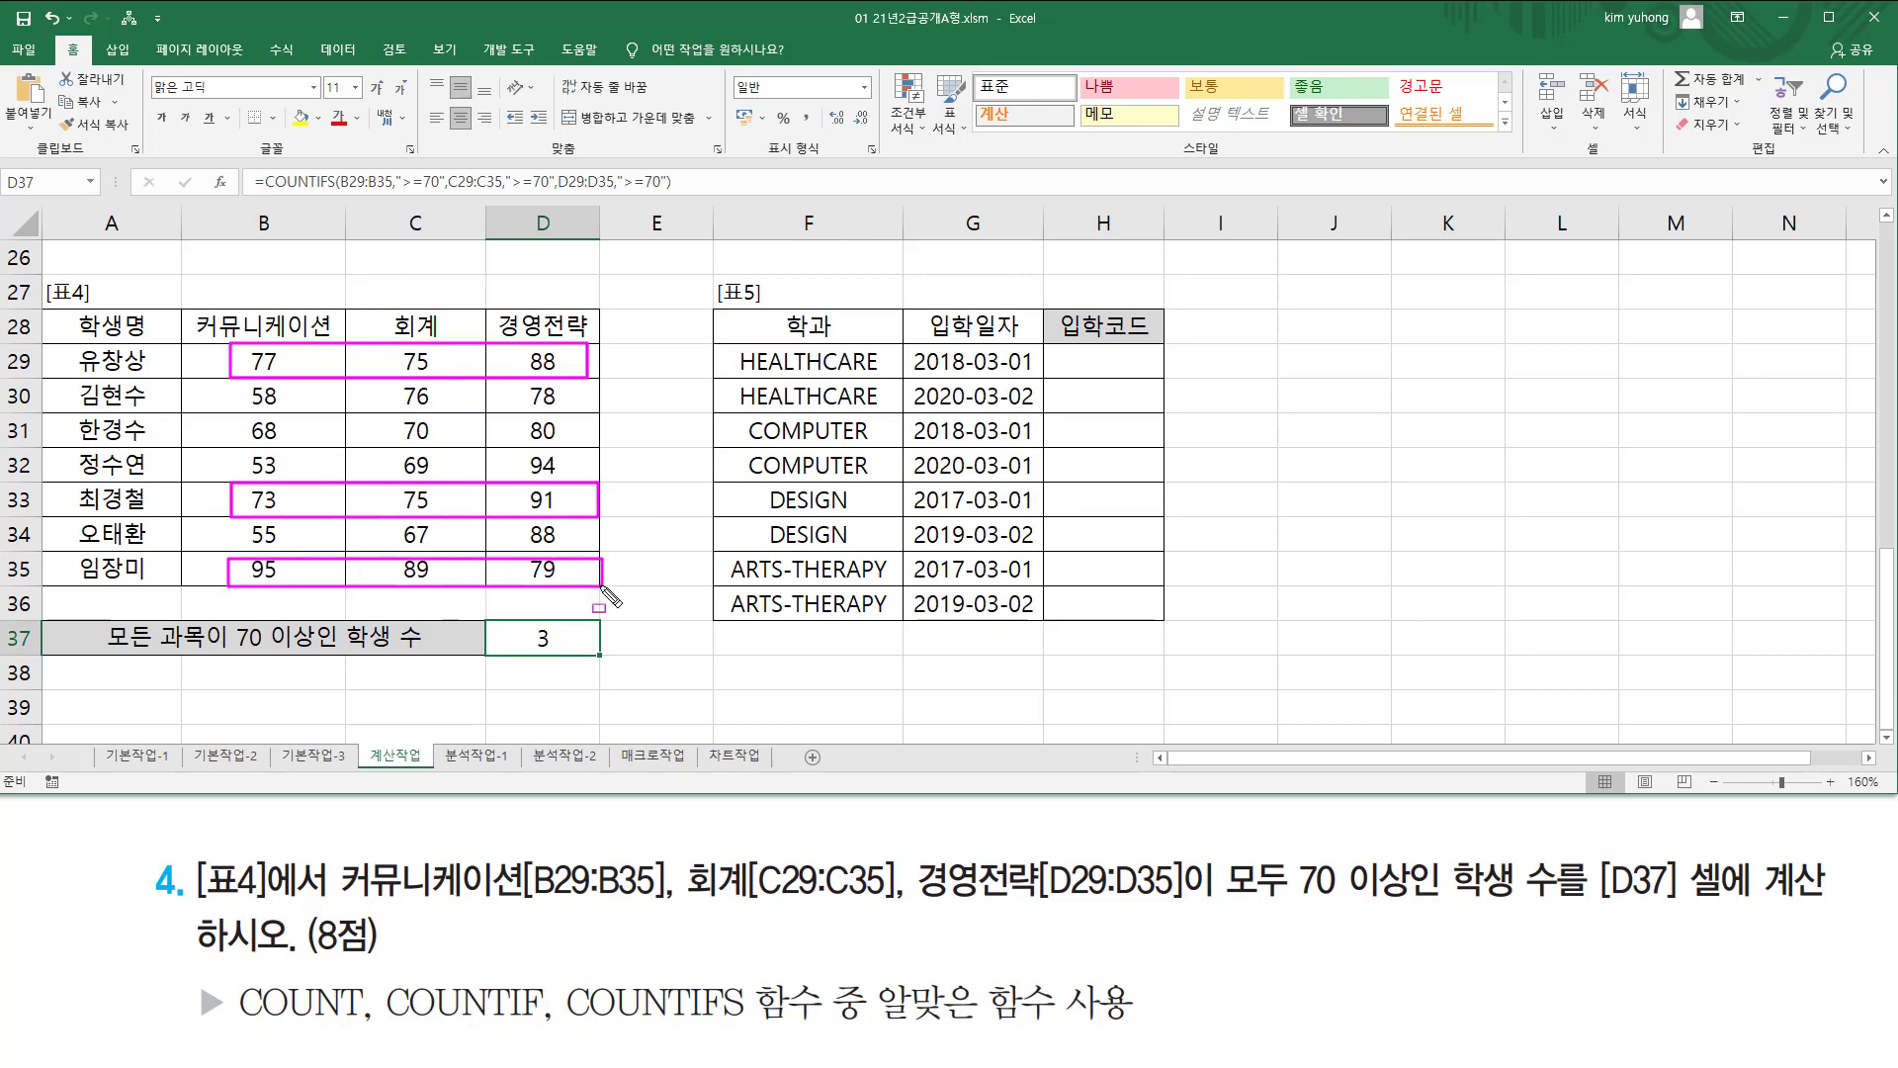
key(Escape)
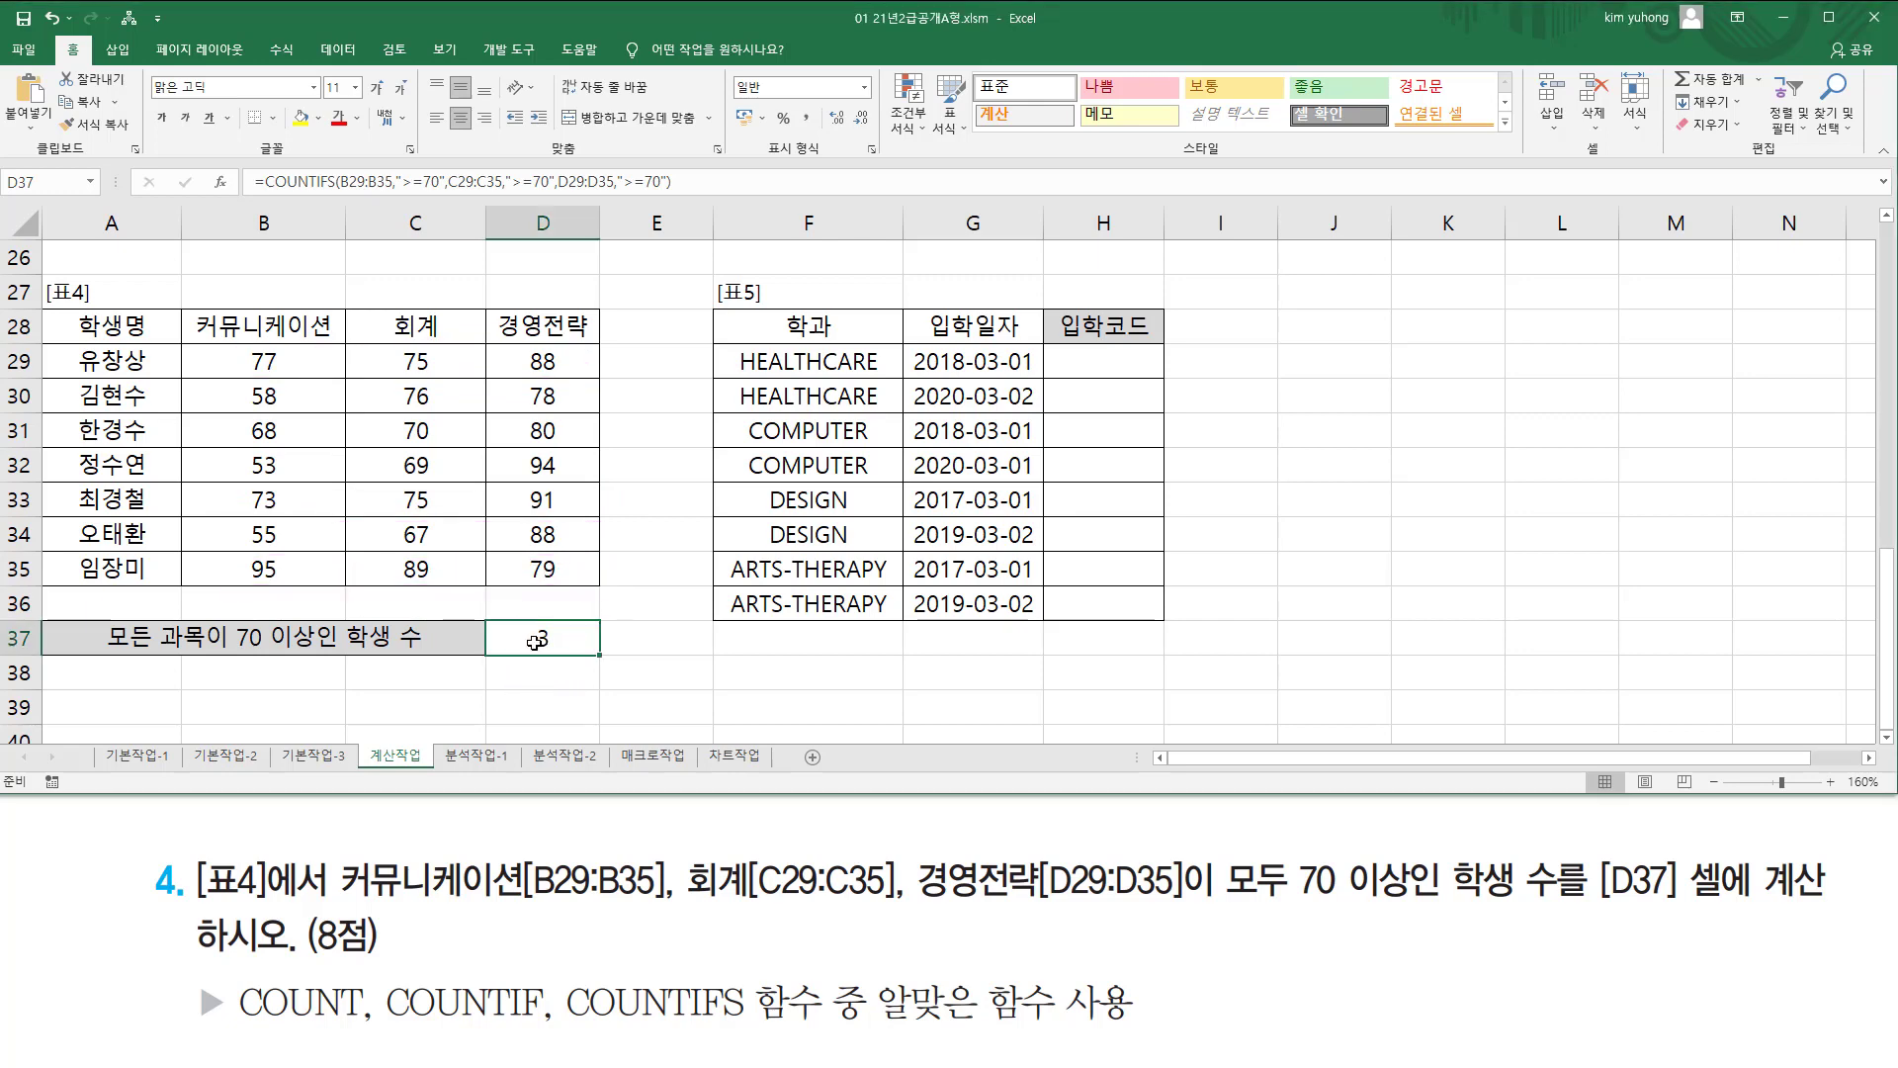
Copy the COUNTIFS formula from D37 and paste it as plain text in A38 with a leading apostrophe.
double_click(535, 641)
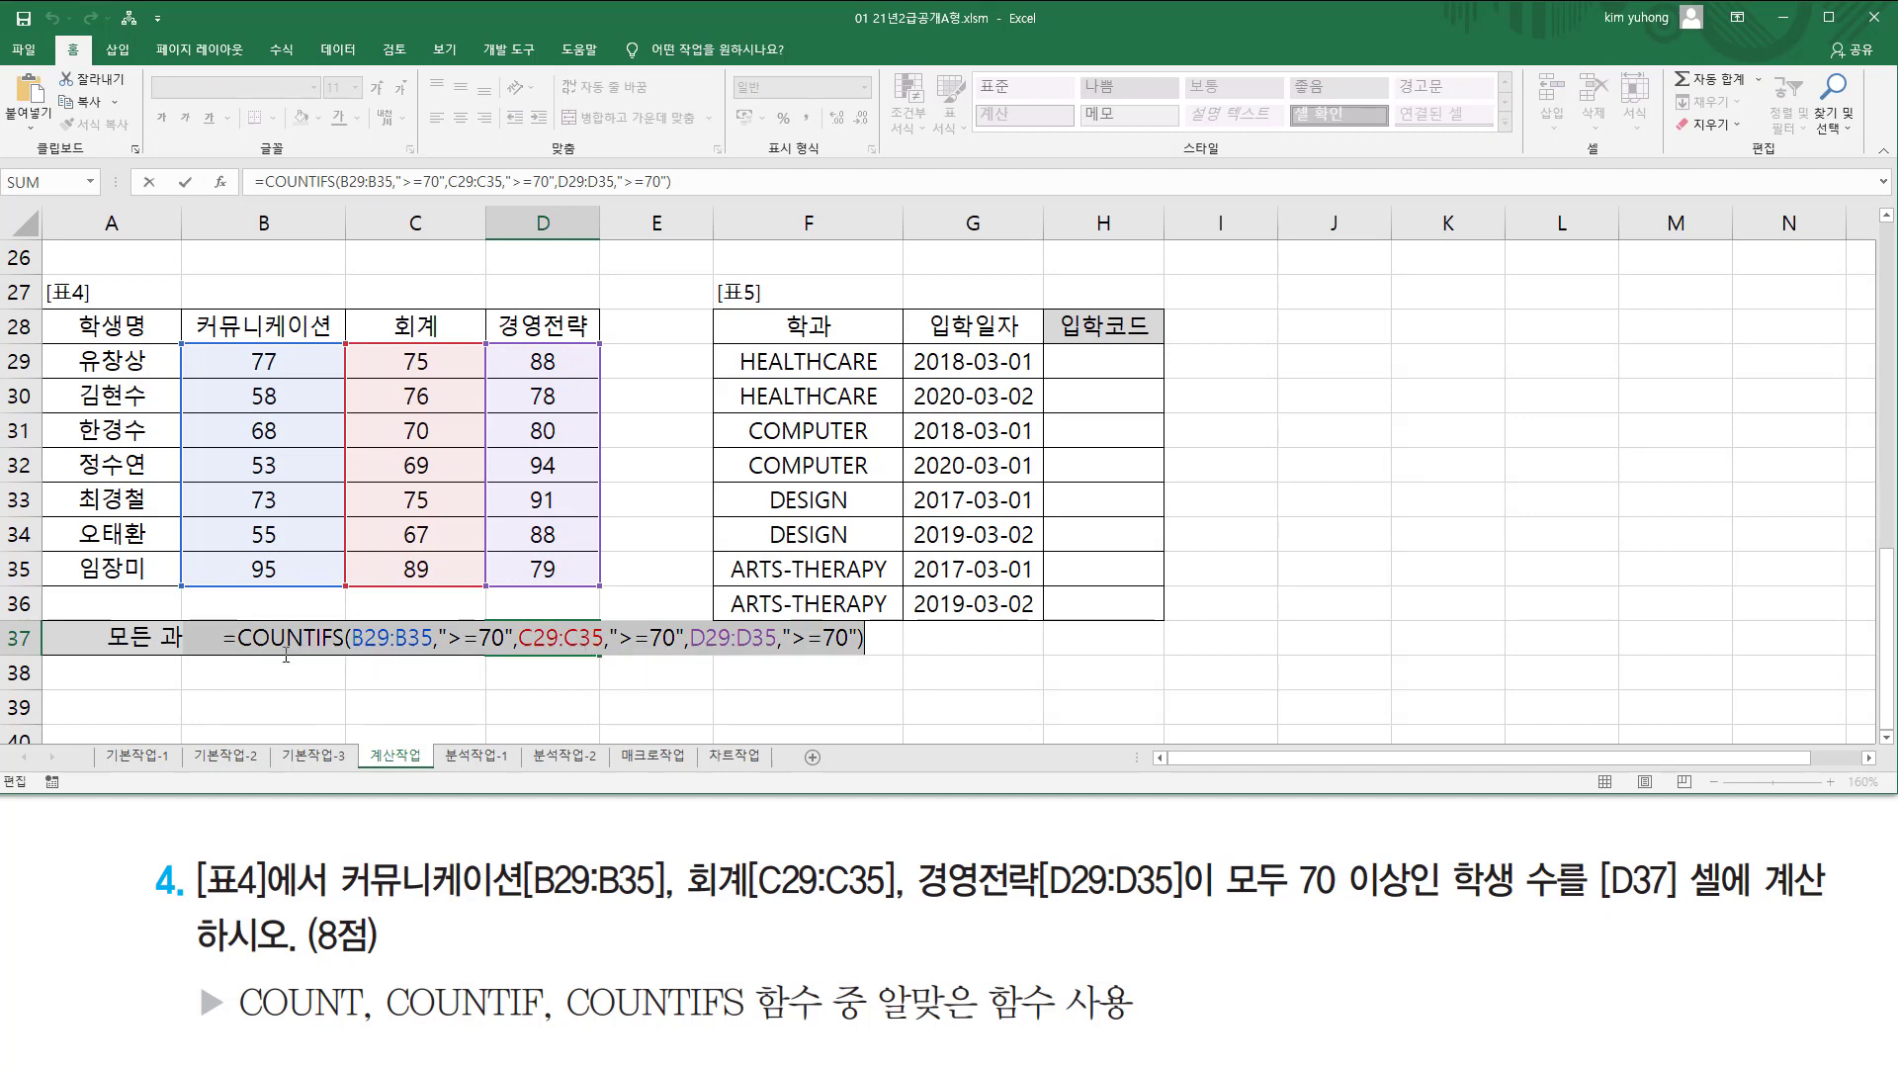
key(ctrl+c)
key(Escape)
click(93, 674)
text(')
key(ctrl+v)
key(Return)
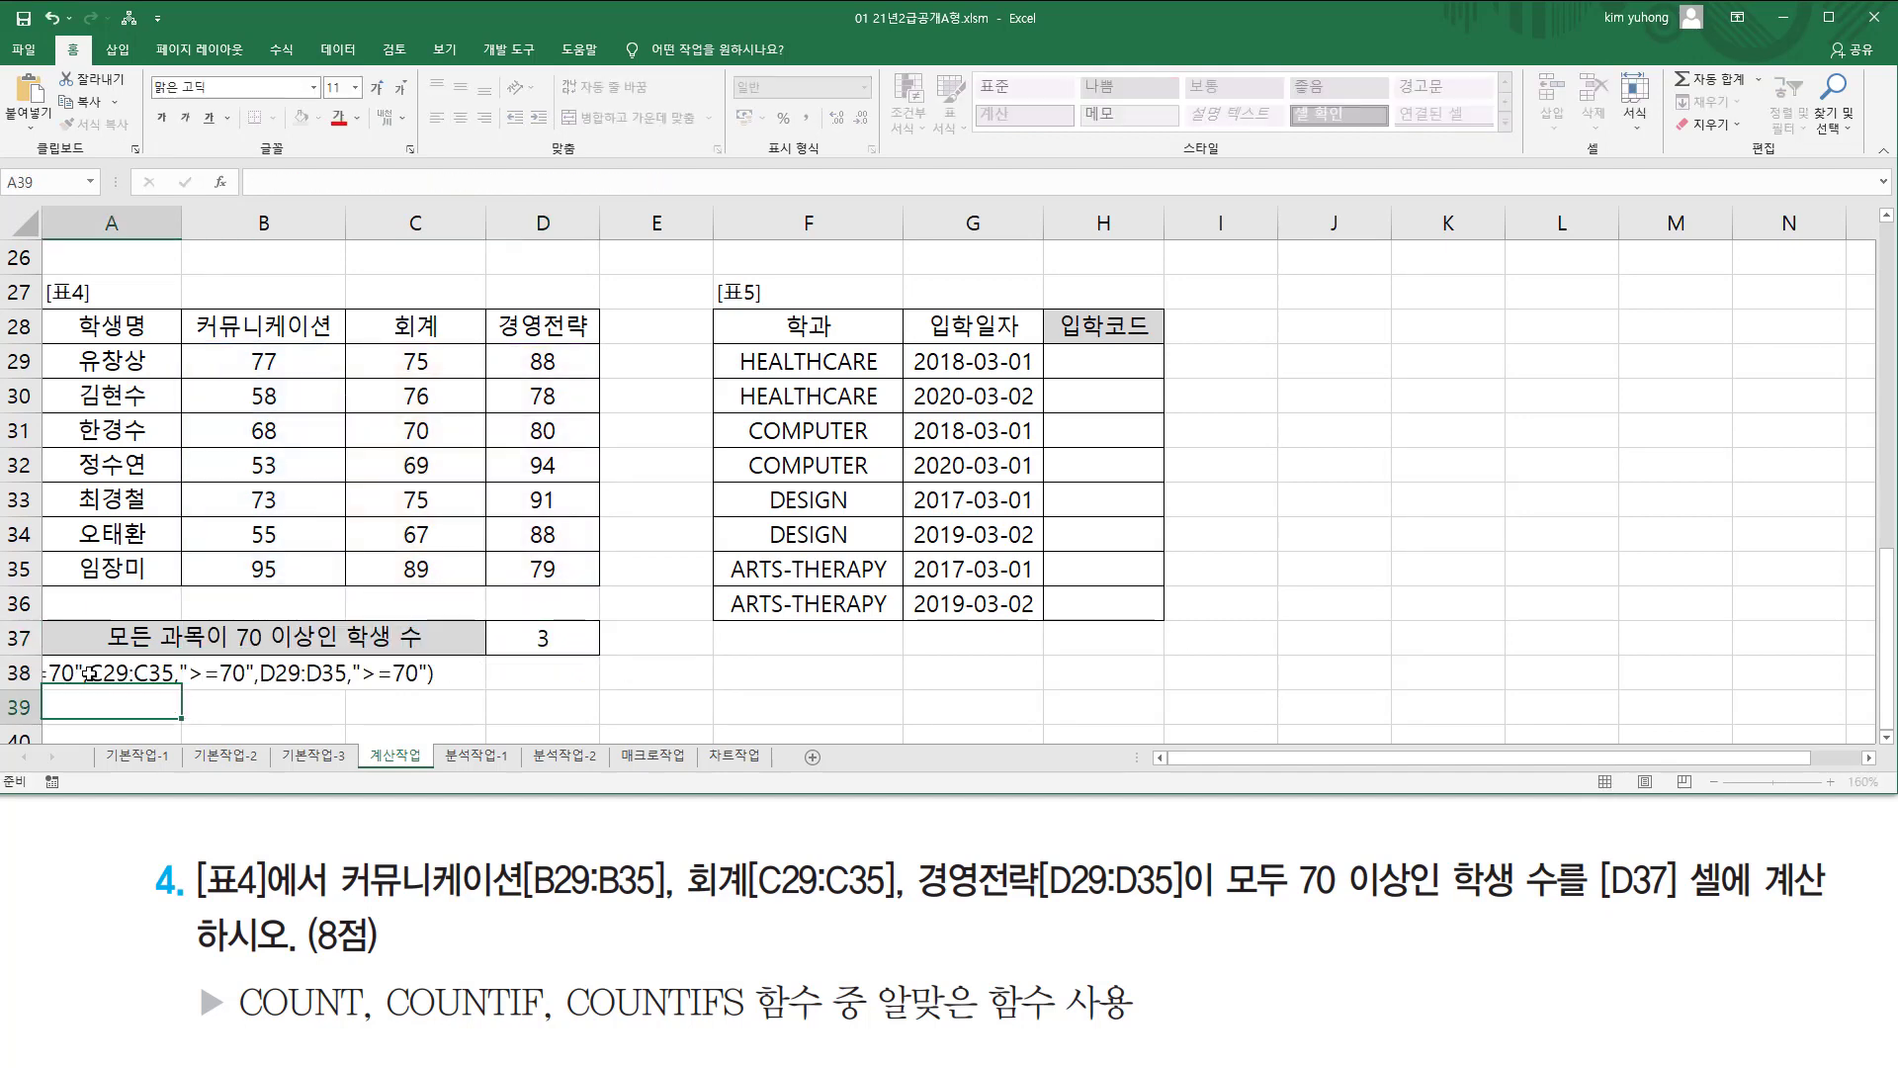
Left-align the formula text in A38 and color it red.
click(94, 675)
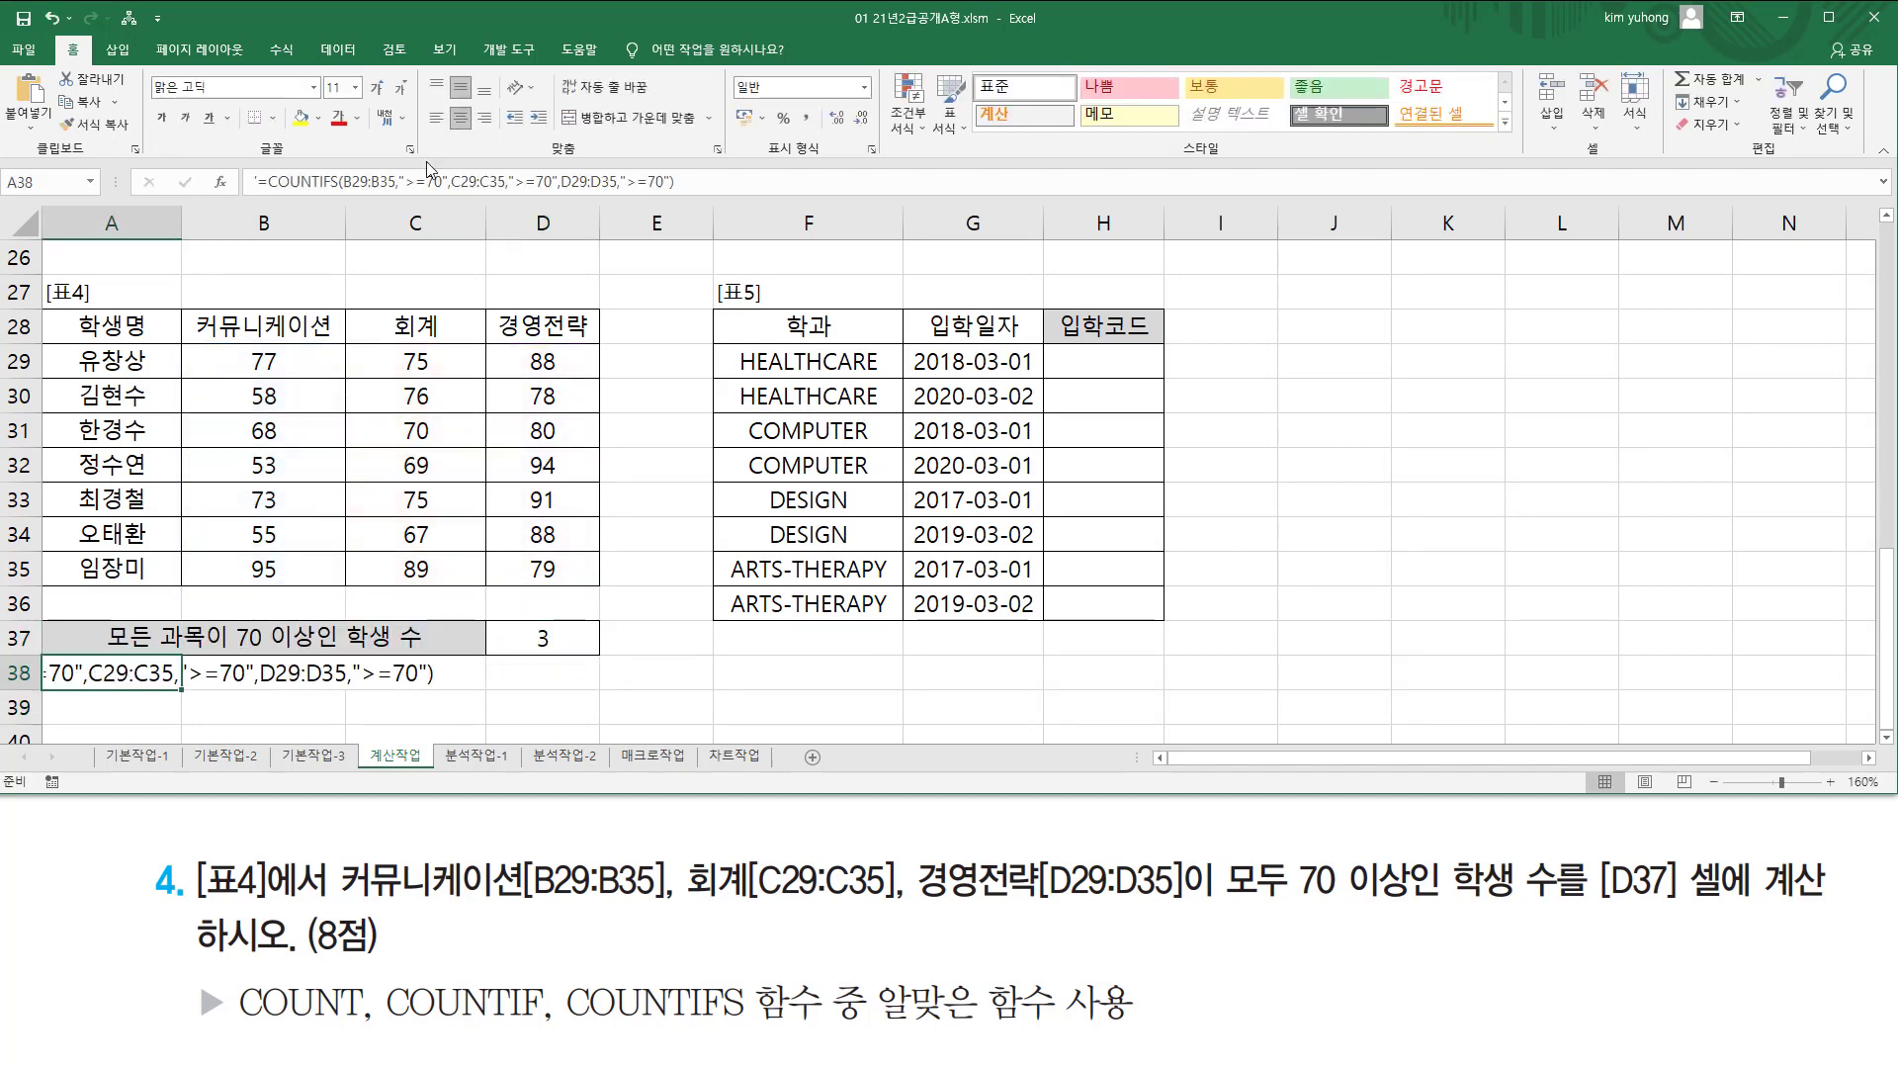
click(139, 714)
drag(180, 692, 687, 689)
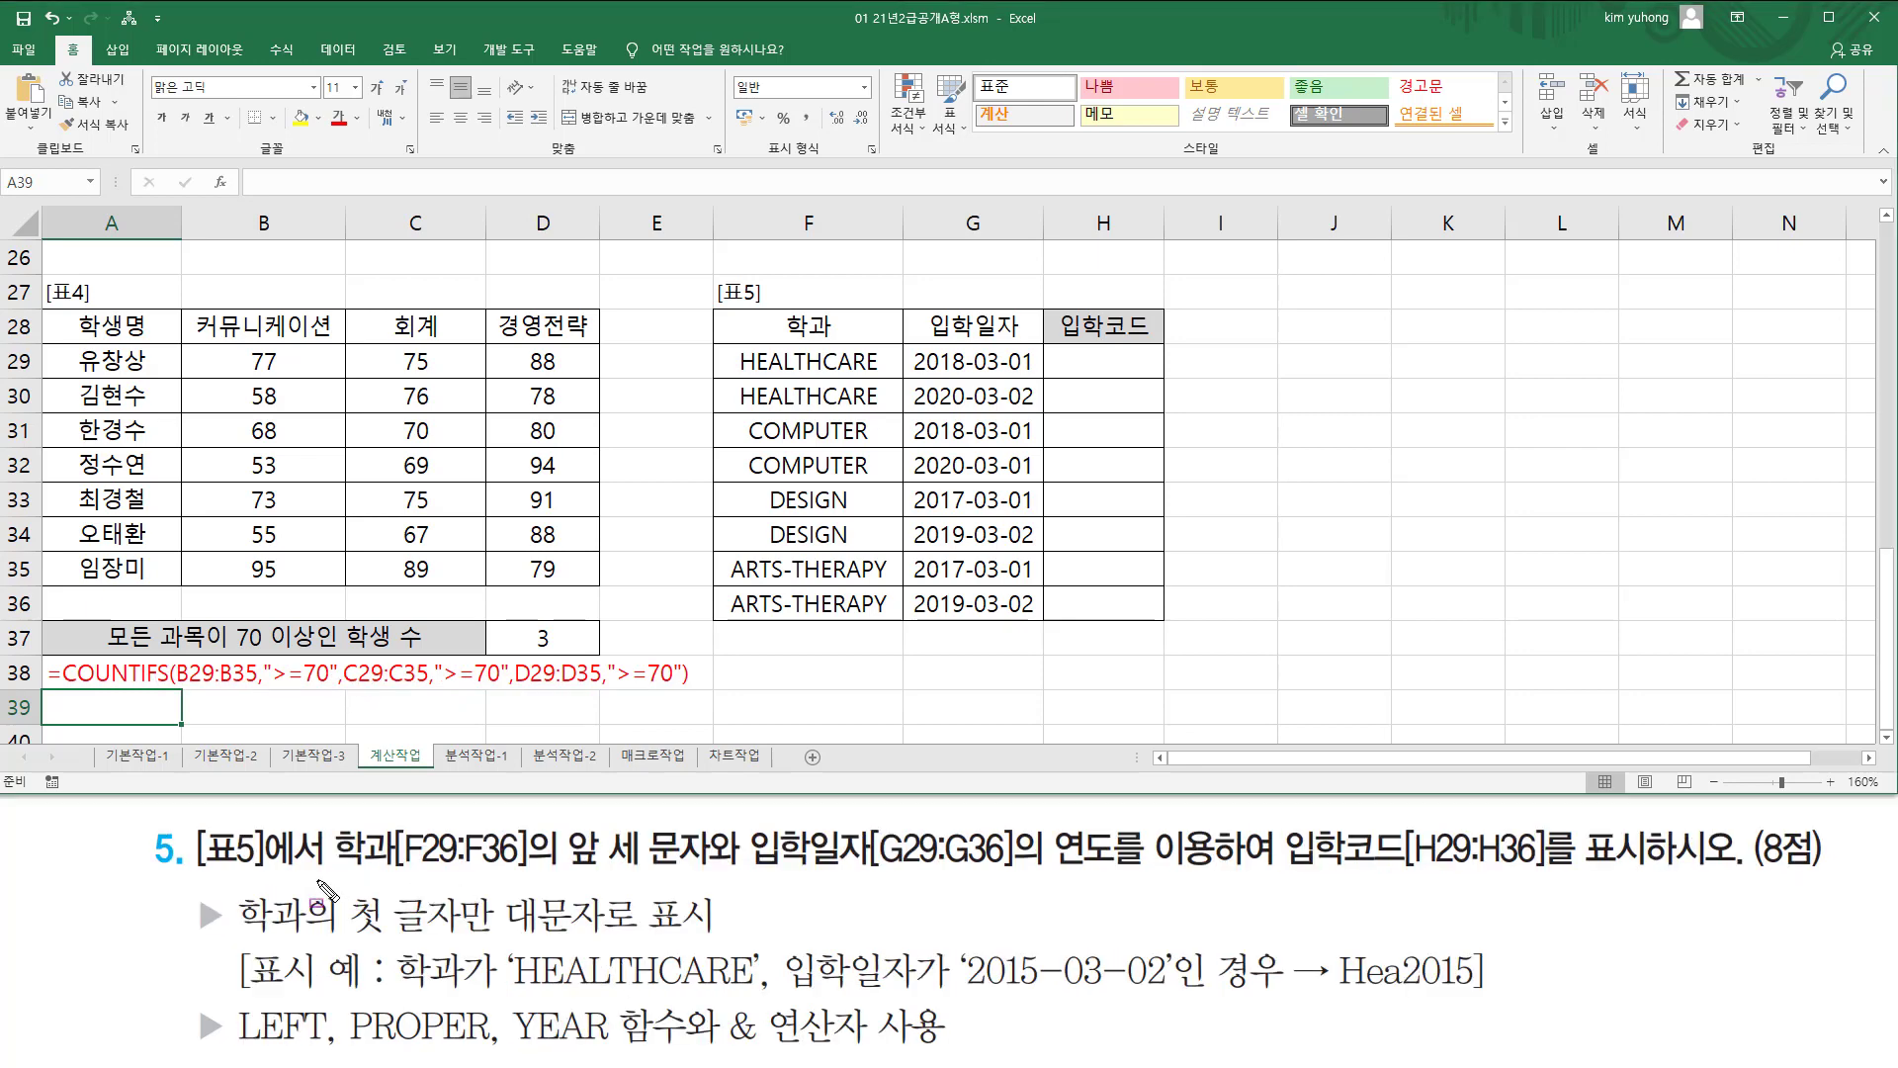
Read task 5 and match its 학과, 입학일자 and 입학코드 ranges to the columns of [표5].
mouse_move(188, 817)
mouse_down()
mouse_move(212, 866)
mouse_move(294, 880)
mouse_up()
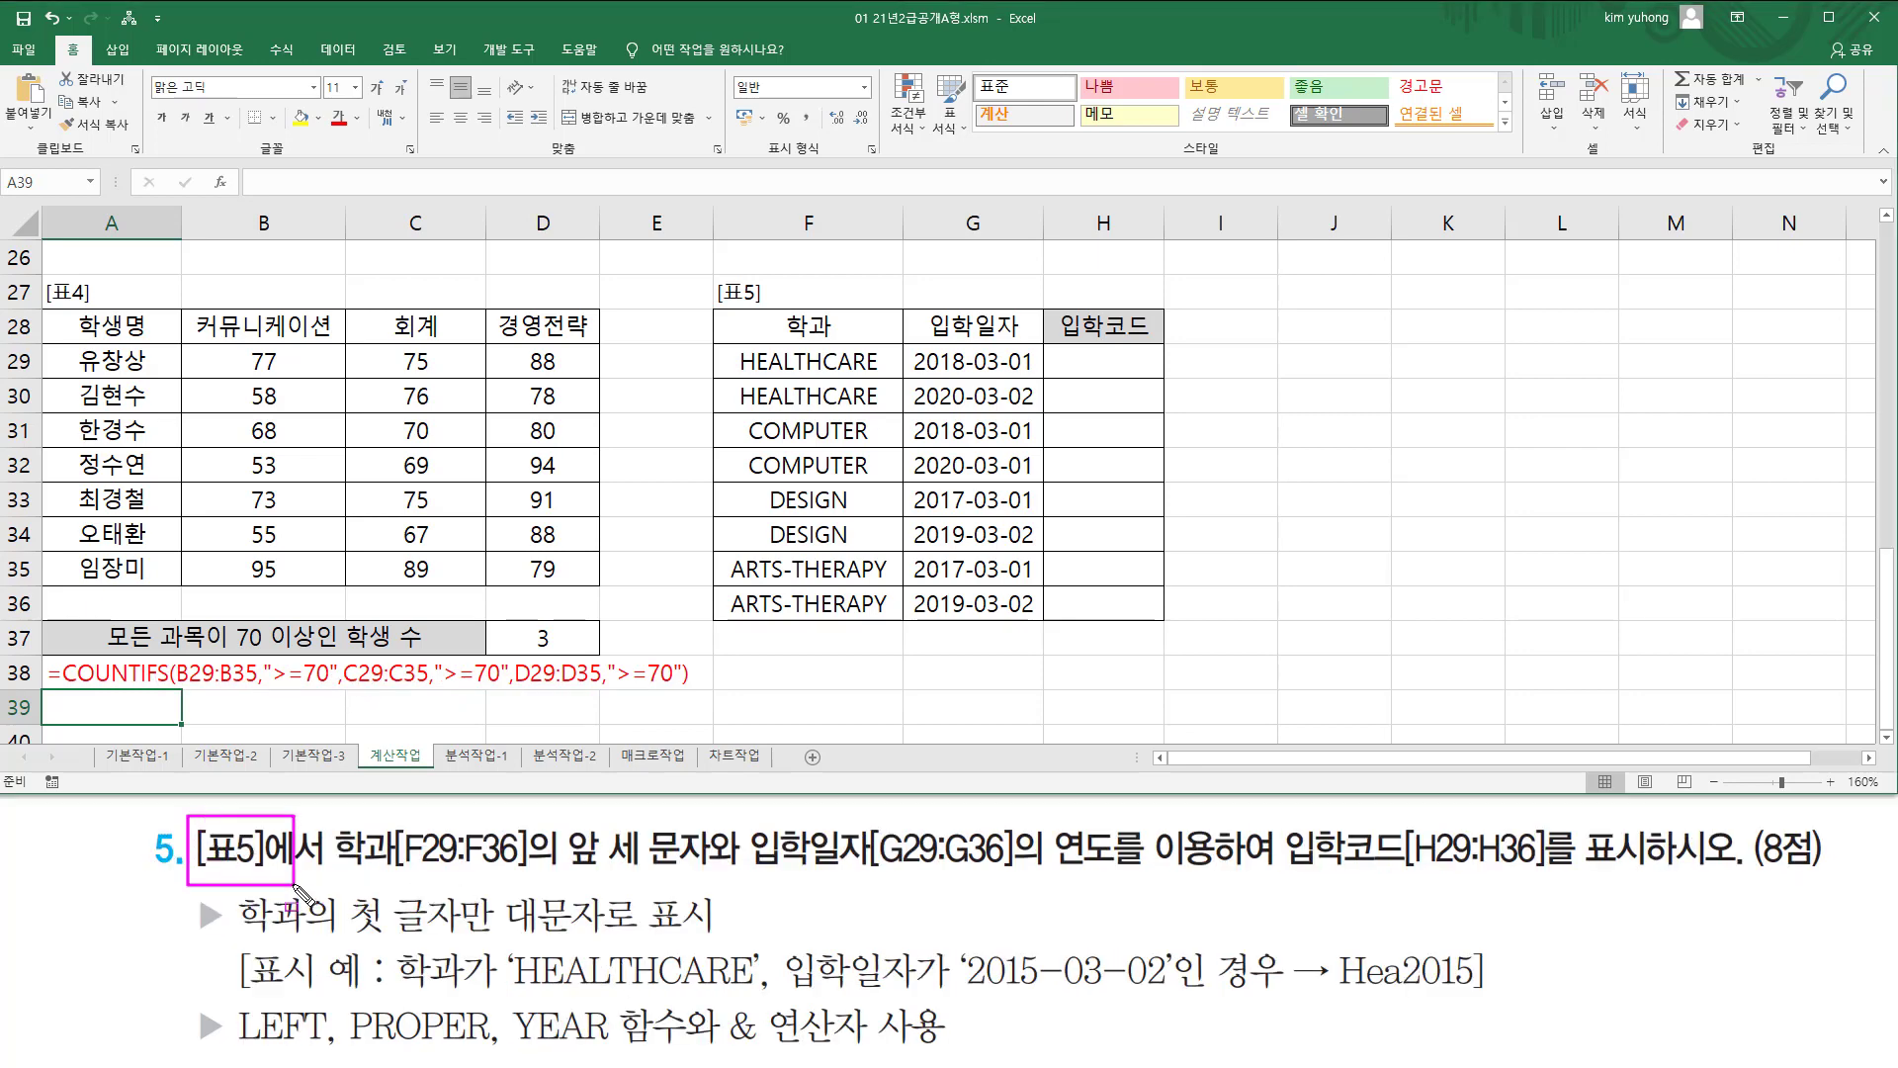
mouse_move(708, 269)
mouse_down()
mouse_move(925, 539)
mouse_move(1177, 635)
mouse_up()
drag(323, 865, 534, 862)
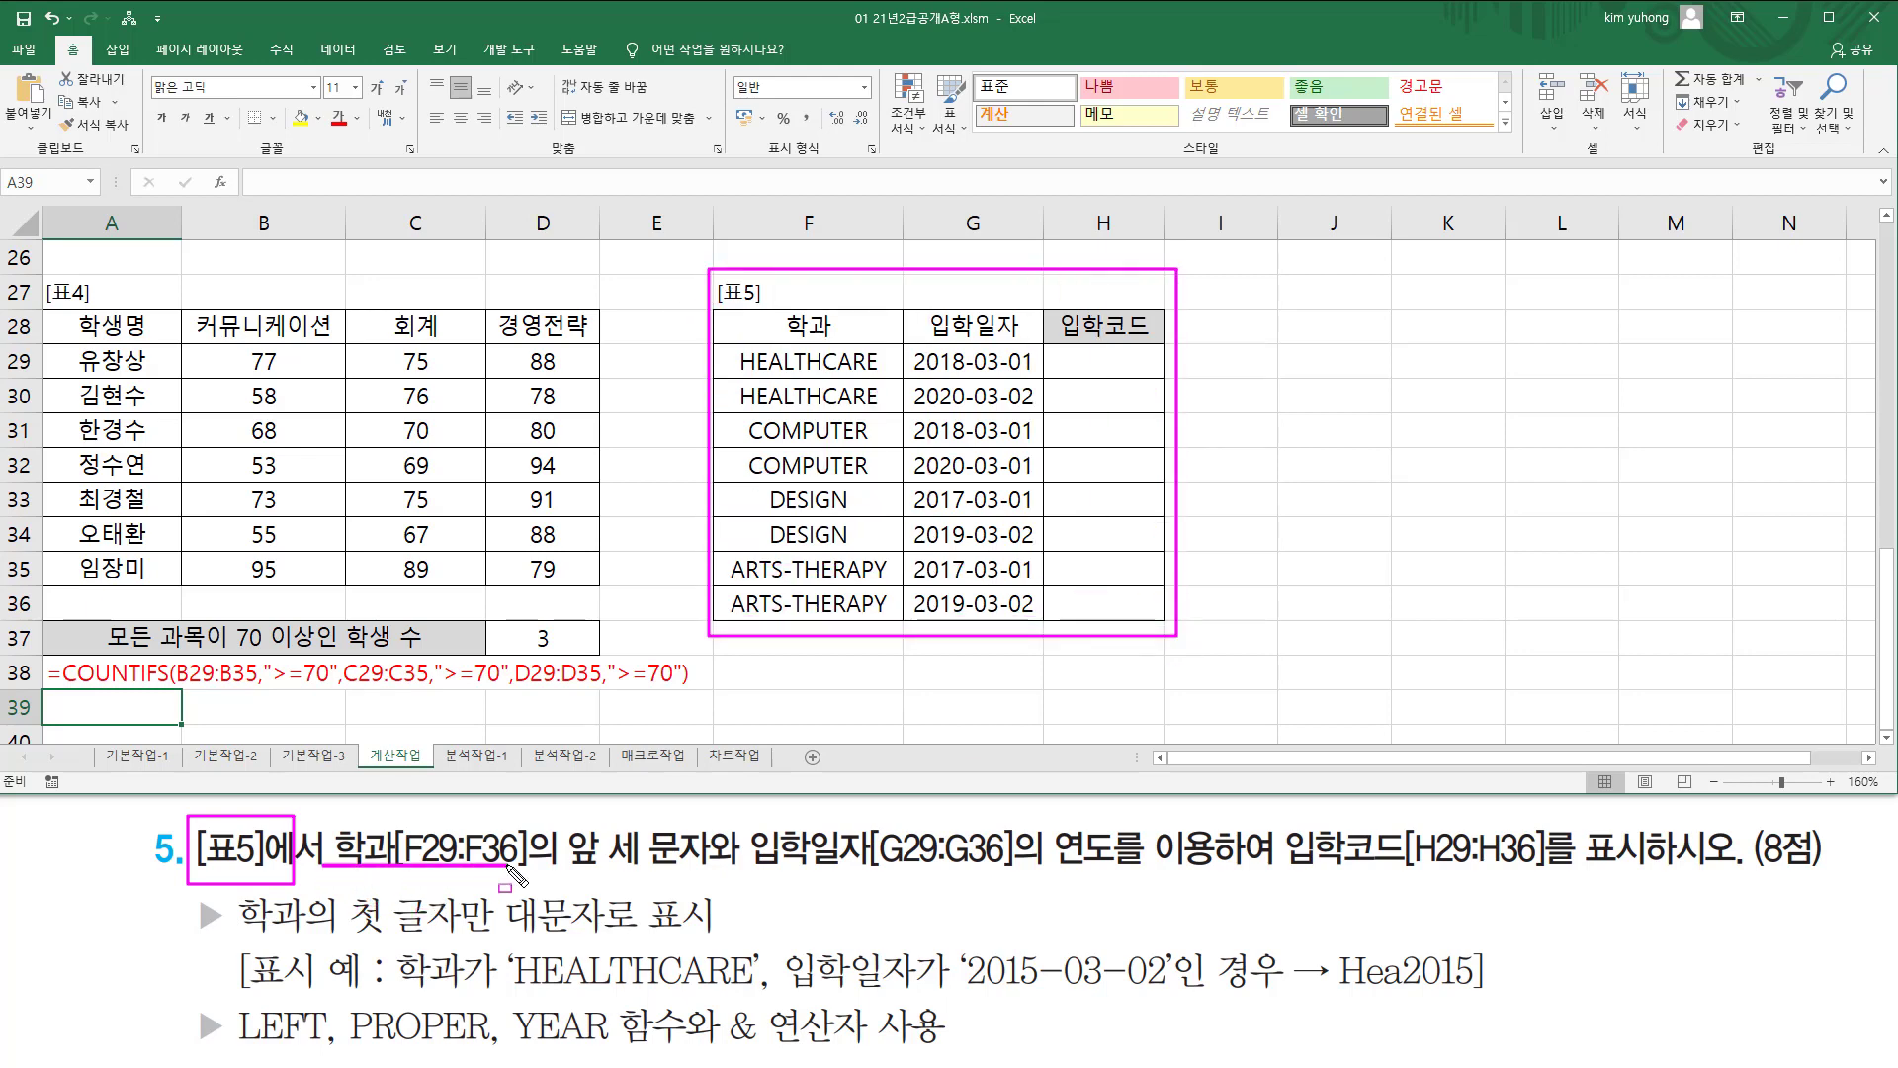
mouse_move(729, 336)
mouse_down()
mouse_move(734, 400)
mouse_move(902, 615)
mouse_up()
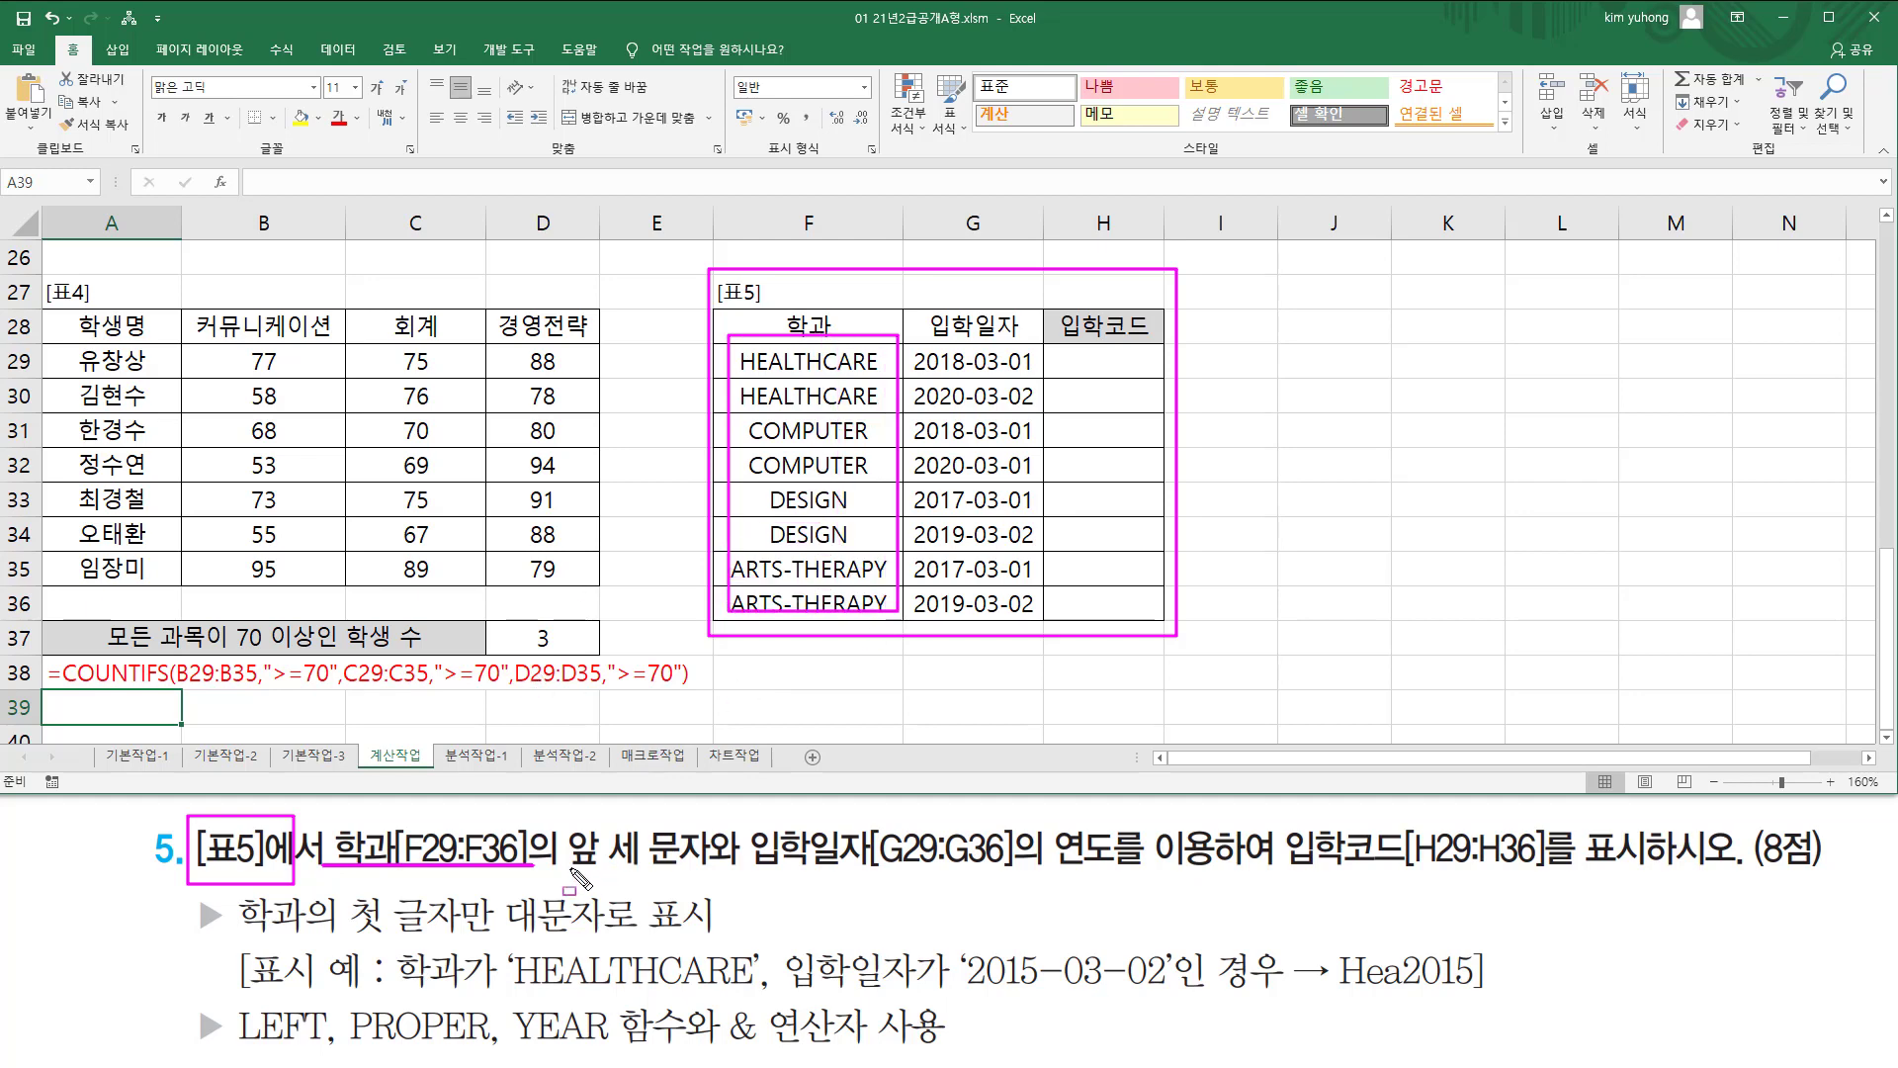
mouse_move(569, 866)
mouse_down()
mouse_move(693, 867)
mouse_move(714, 820)
mouse_up()
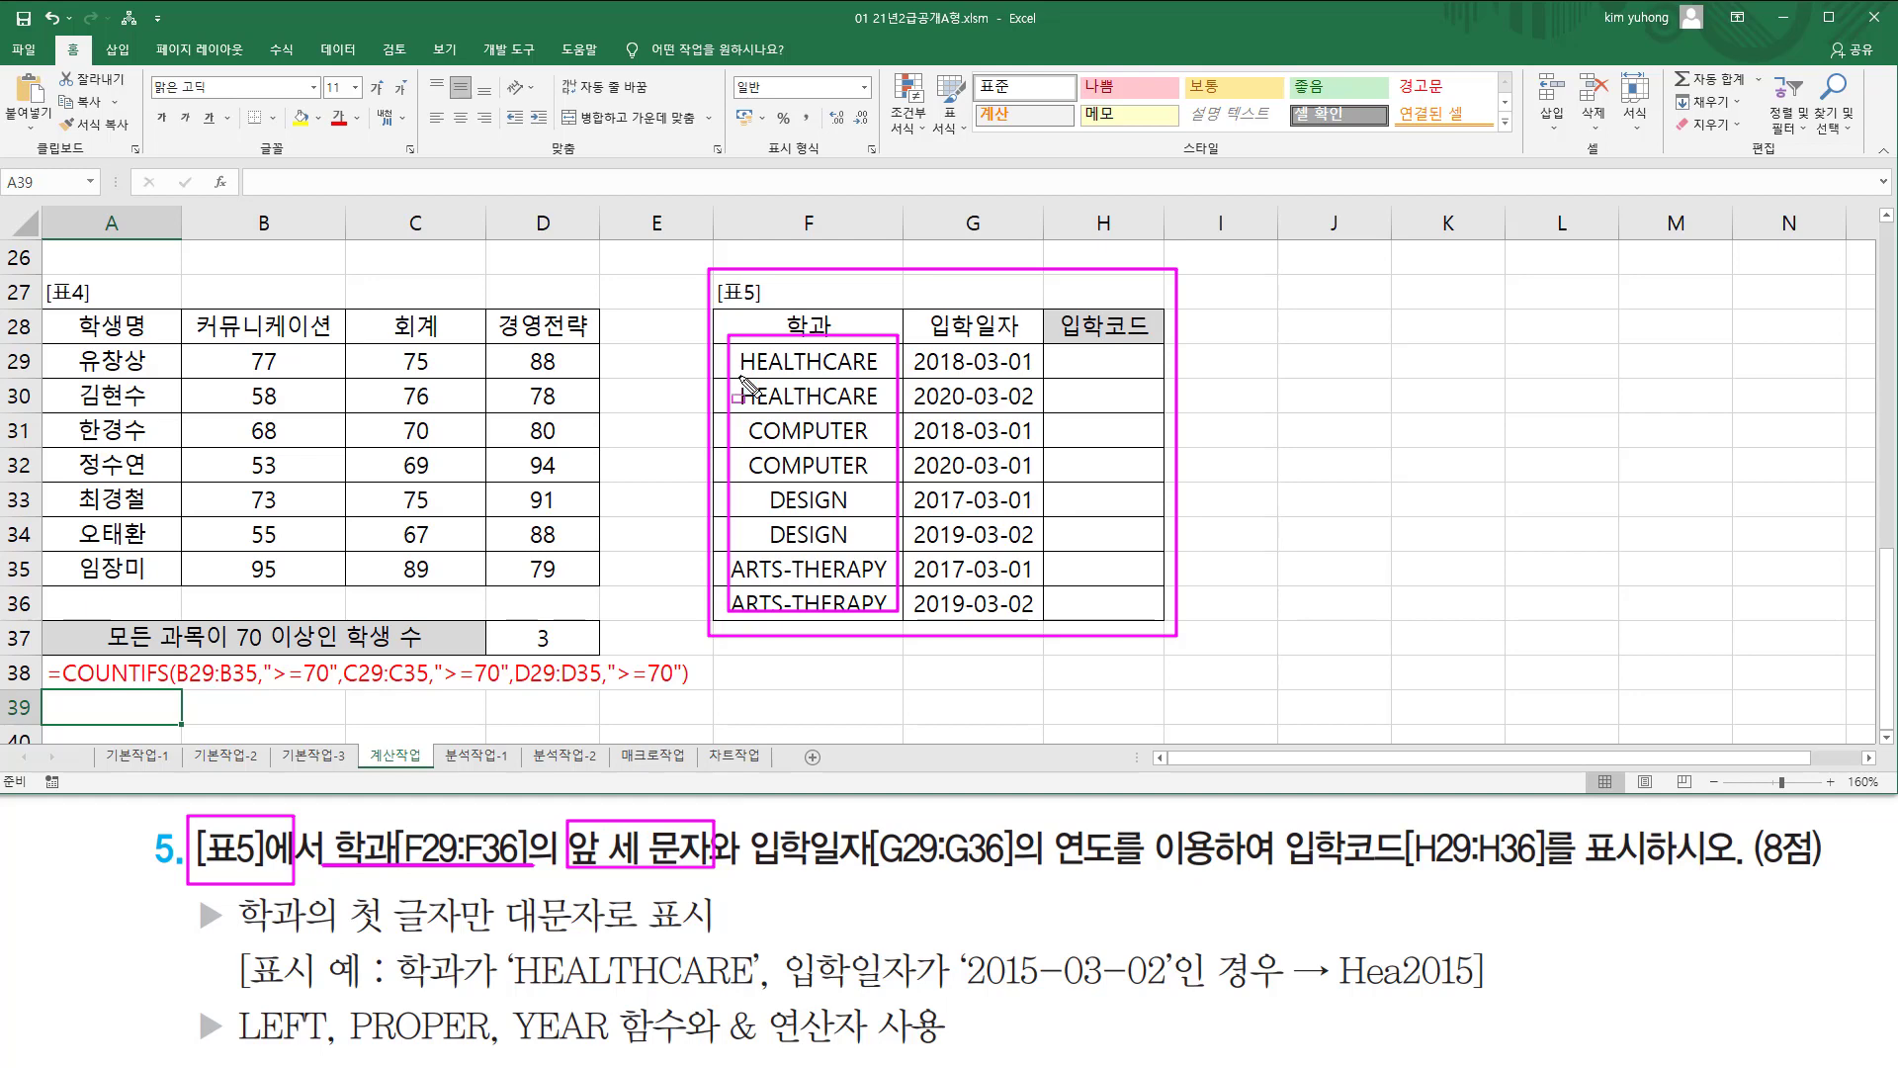
mouse_move(741, 376)
mouse_down()
mouse_move(777, 376)
mouse_move(787, 512)
mouse_move(806, 510)
mouse_move(806, 545)
mouse_move(753, 582)
mouse_move(763, 618)
mouse_up()
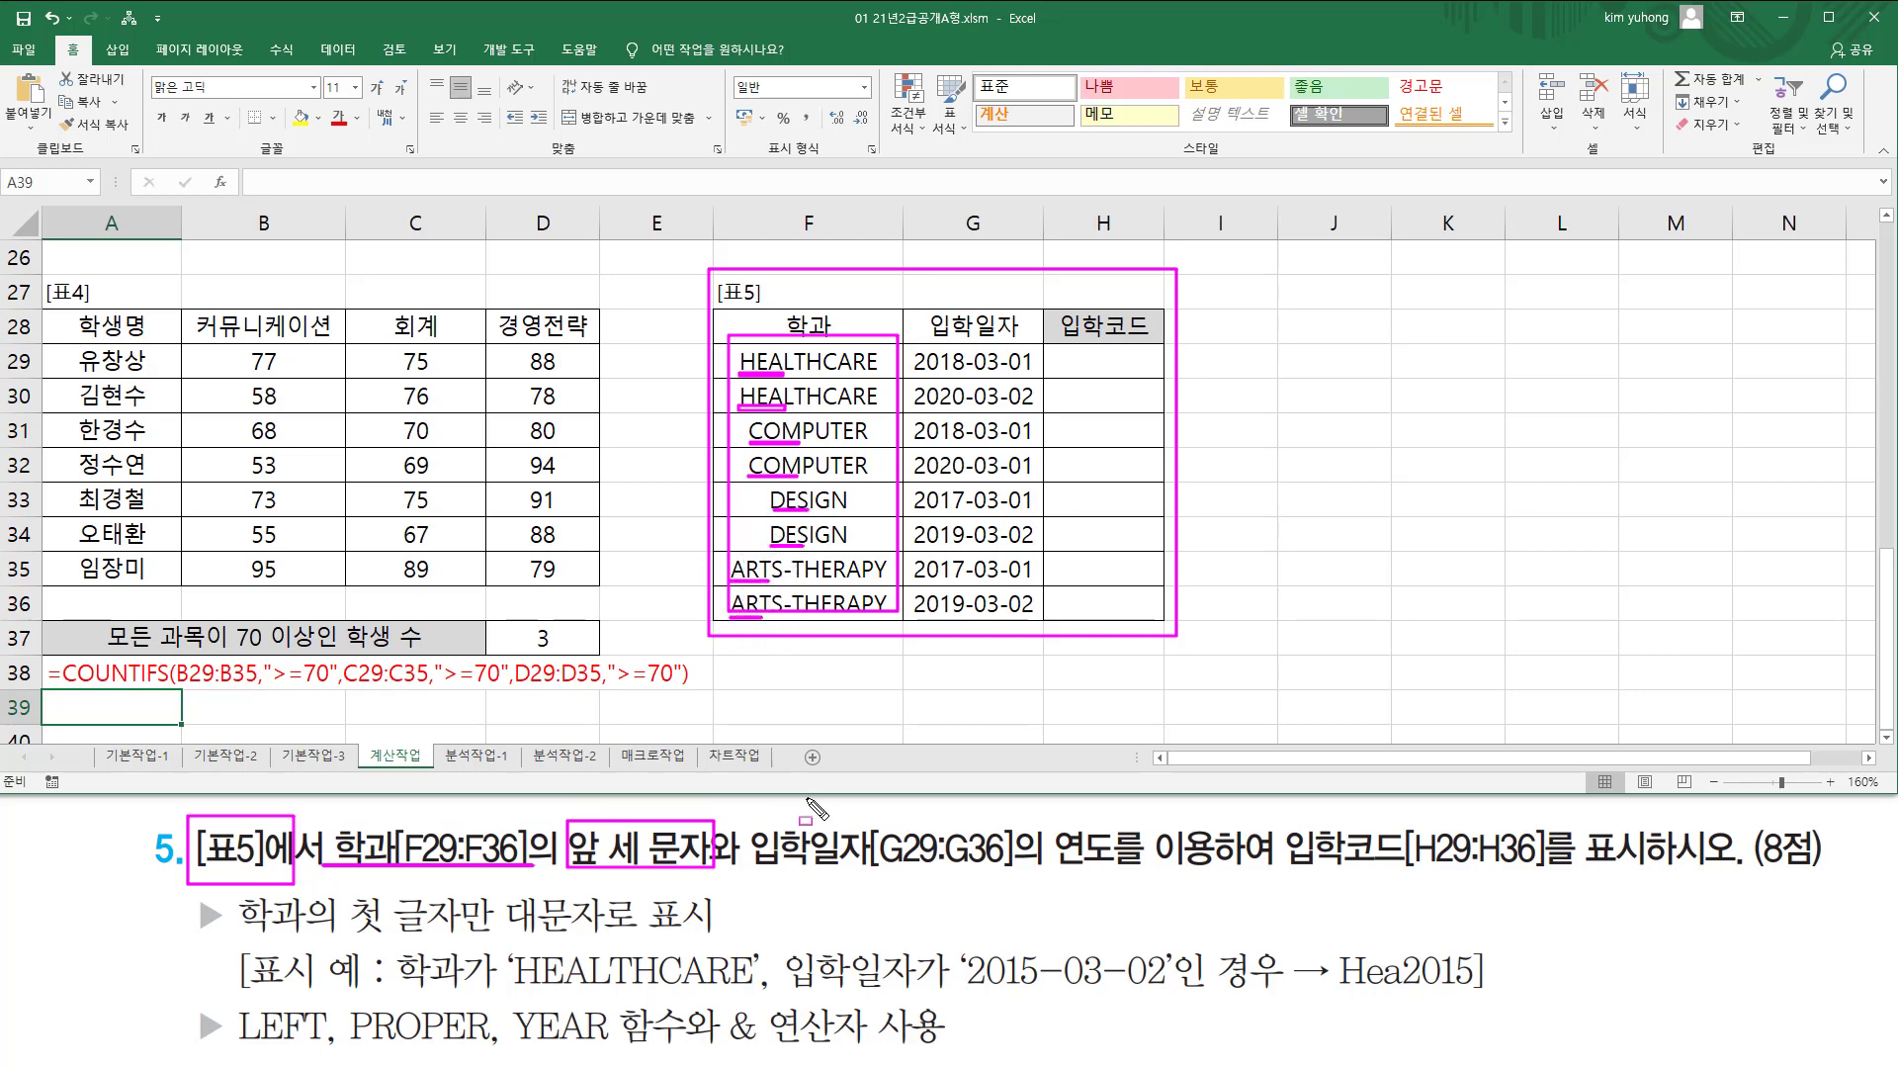
mouse_move(752, 814)
mouse_down()
mouse_move(778, 852)
mouse_move(1224, 877)
mouse_up()
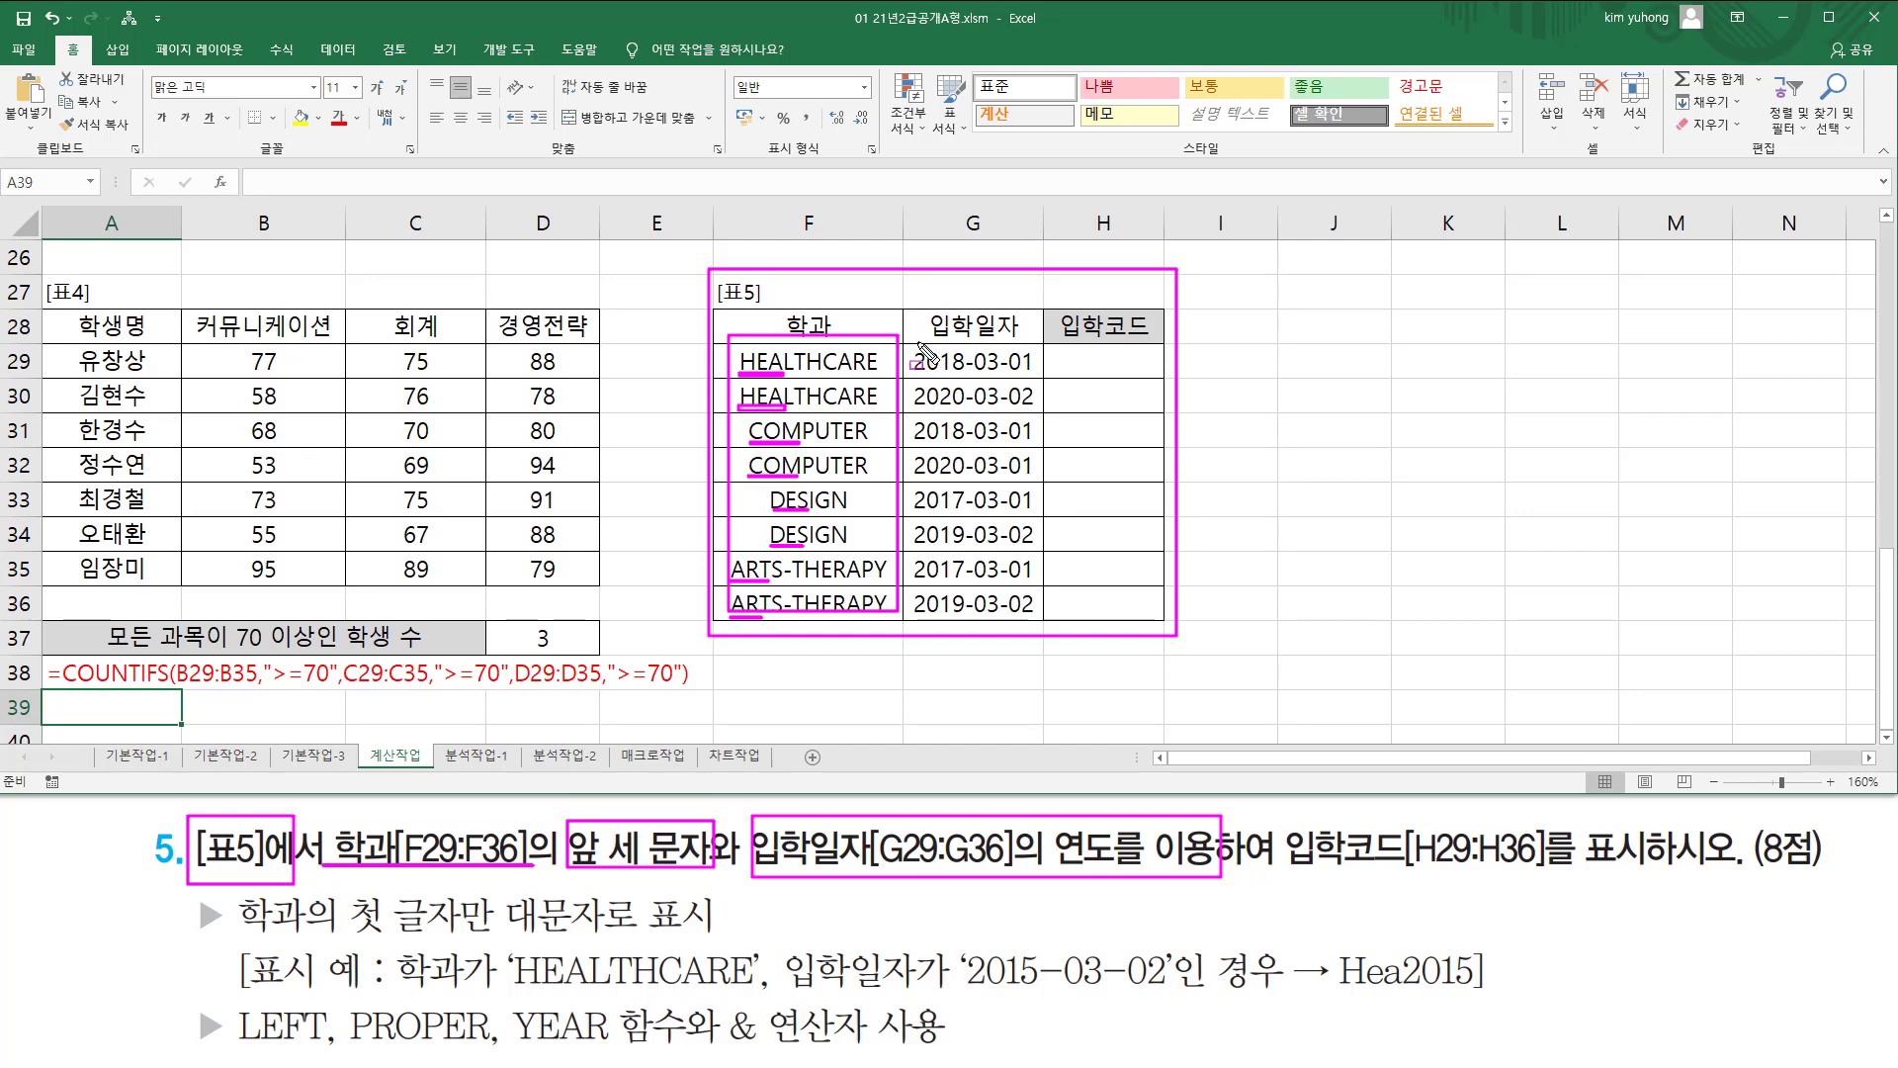
mouse_move(916, 342)
mouse_down()
mouse_move(934, 544)
mouse_move(966, 620)
mouse_up()
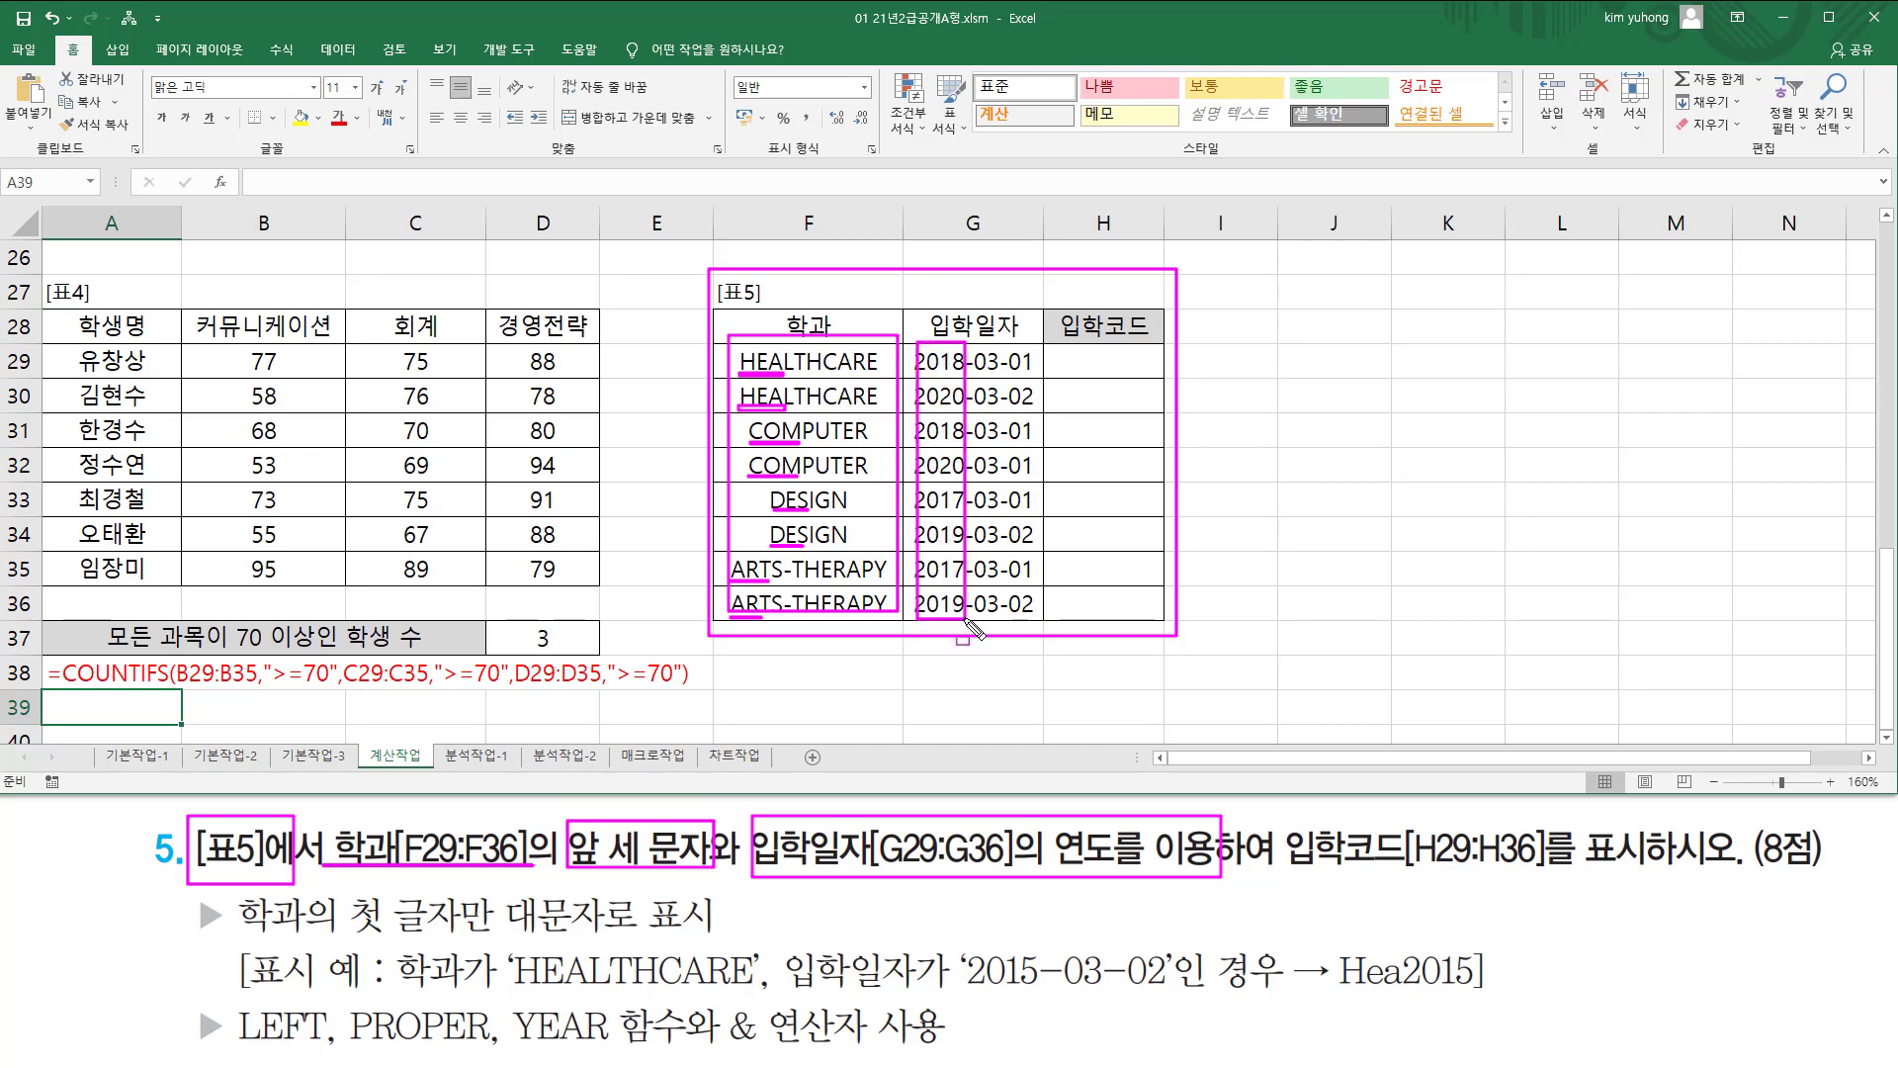
drag(1277, 868, 1637, 867)
mouse_move(1053, 355)
mouse_down()
mouse_move(1080, 380)
mouse_move(1157, 638)
mouse_move(1161, 603)
mouse_up()
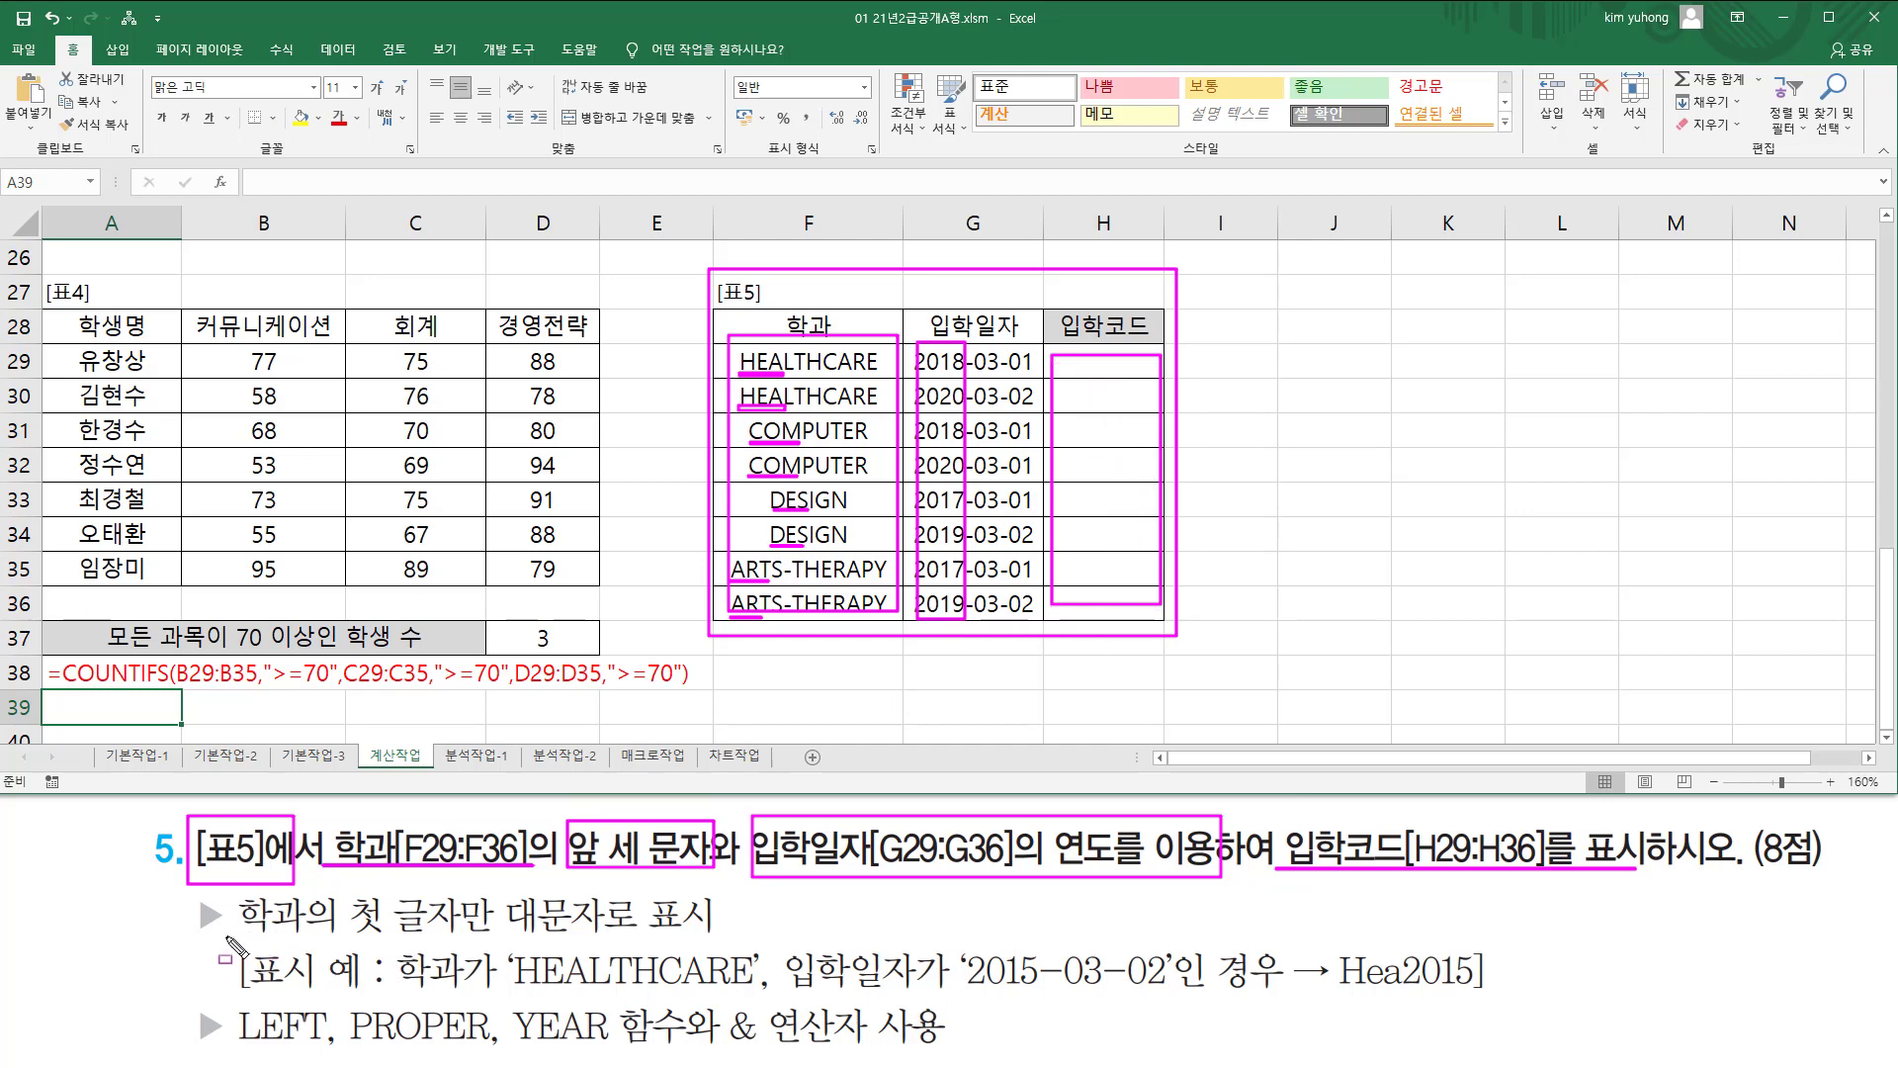
Examine task 5's capitalization rule, the Hea2015 example and the required LEFT, PROPER, YEAR and & usage.
mouse_move(226, 936)
mouse_down()
mouse_move(682, 938)
mouse_move(732, 896)
mouse_up()
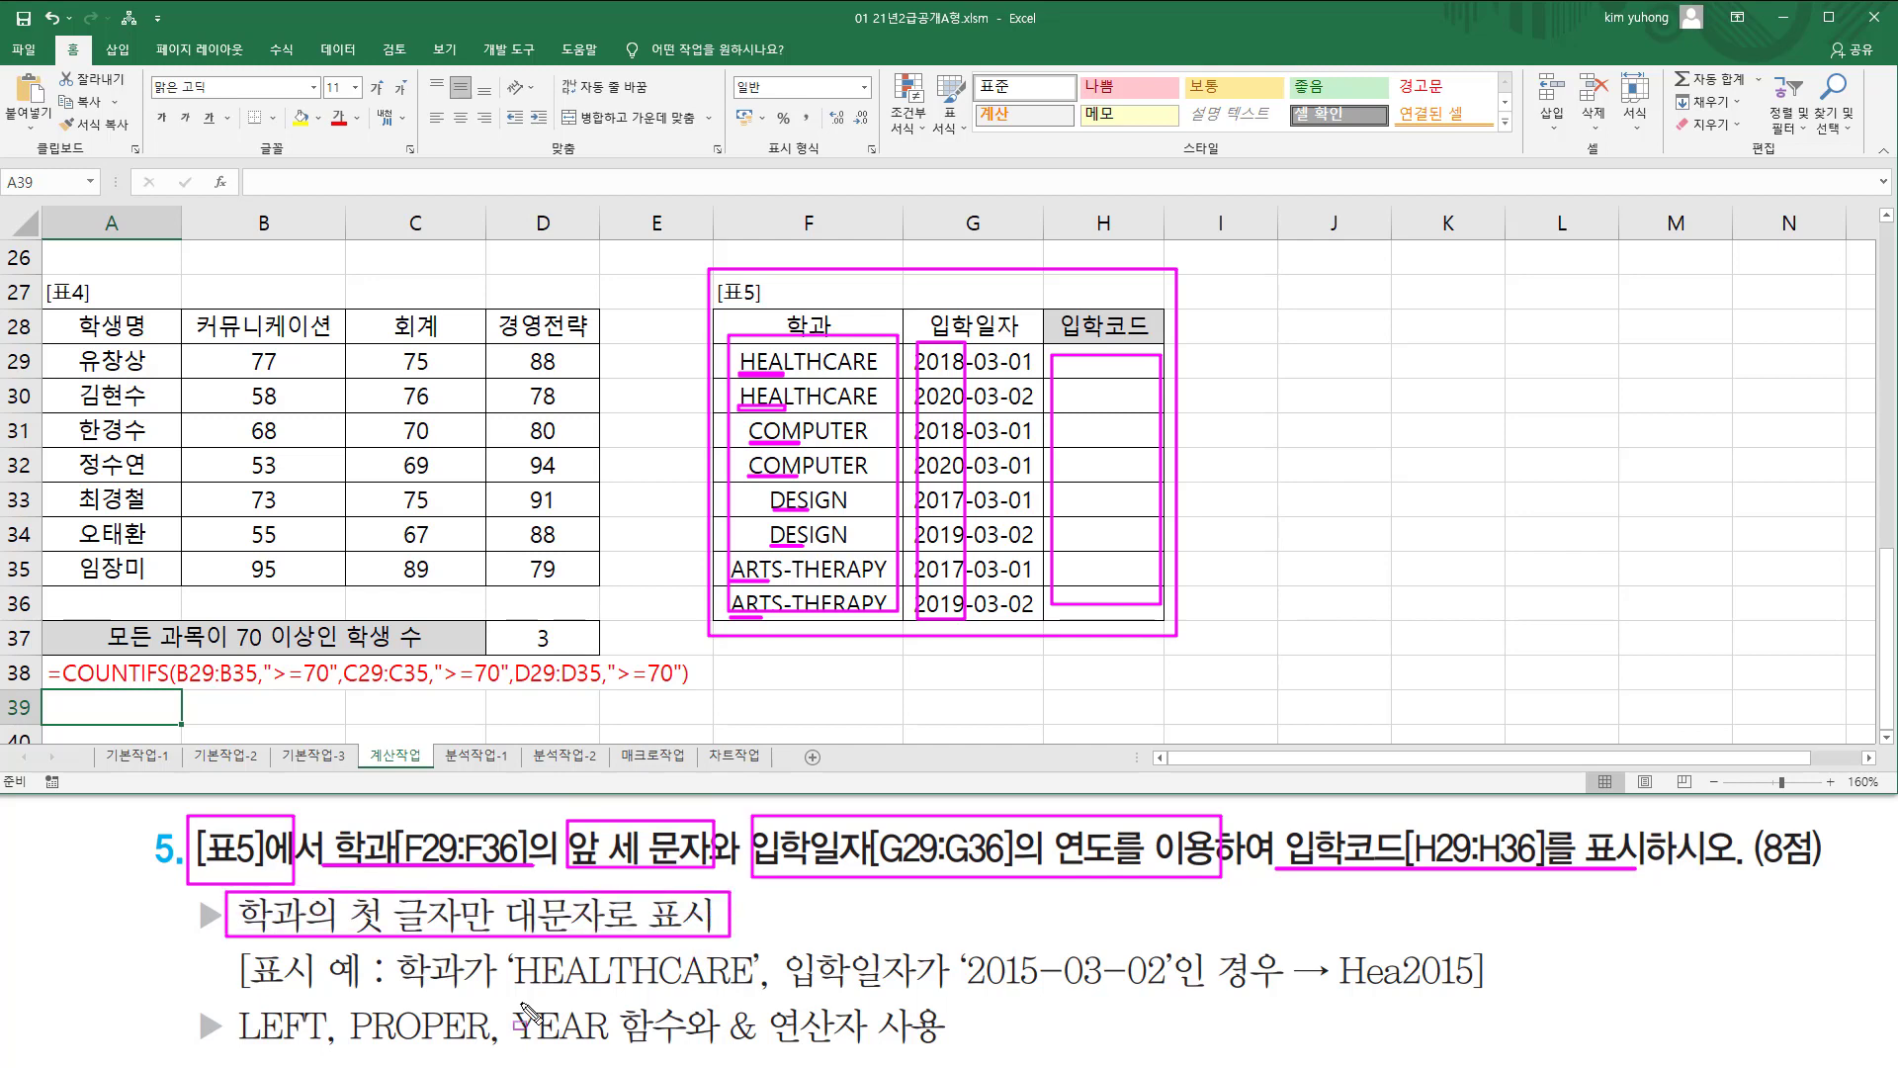
drag(355, 1050, 495, 1050)
drag(236, 1054, 319, 1054)
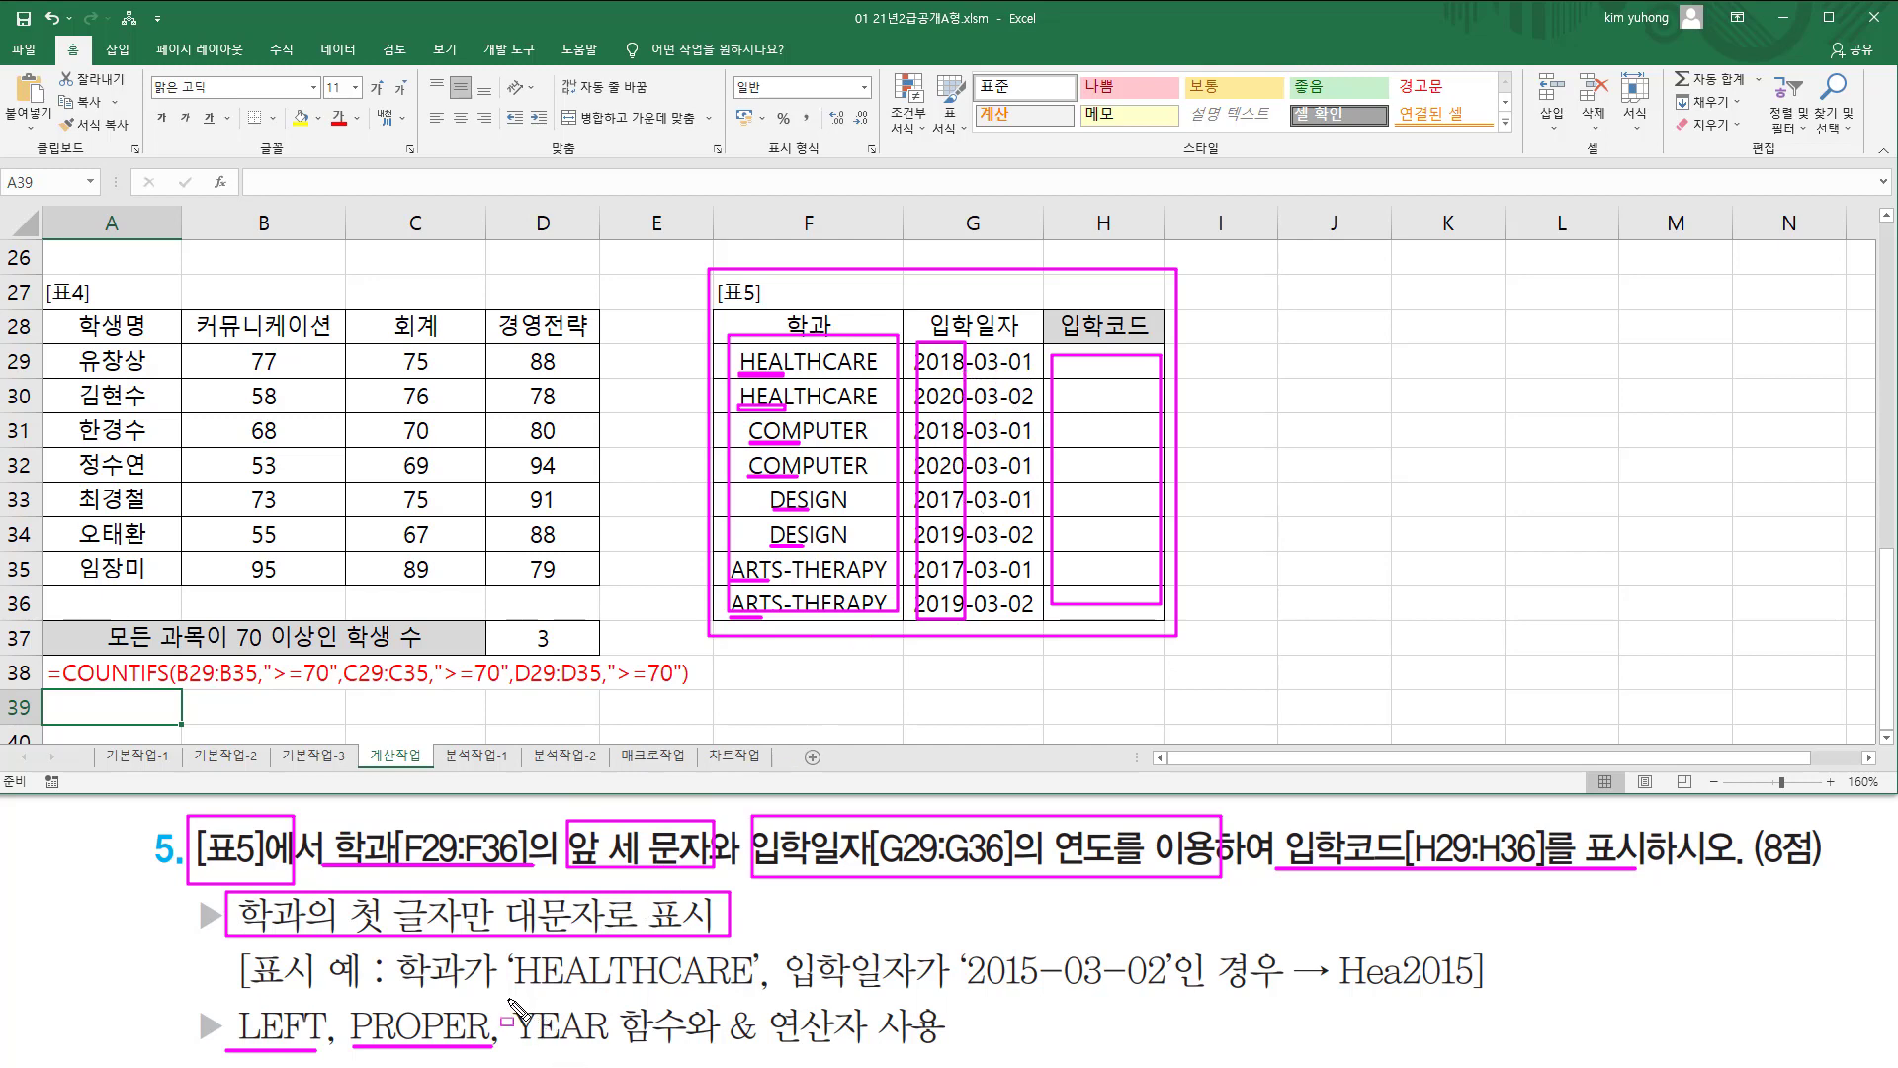
mouse_move(509, 997)
mouse_down()
mouse_move(561, 1049)
mouse_move(684, 1050)
mouse_up()
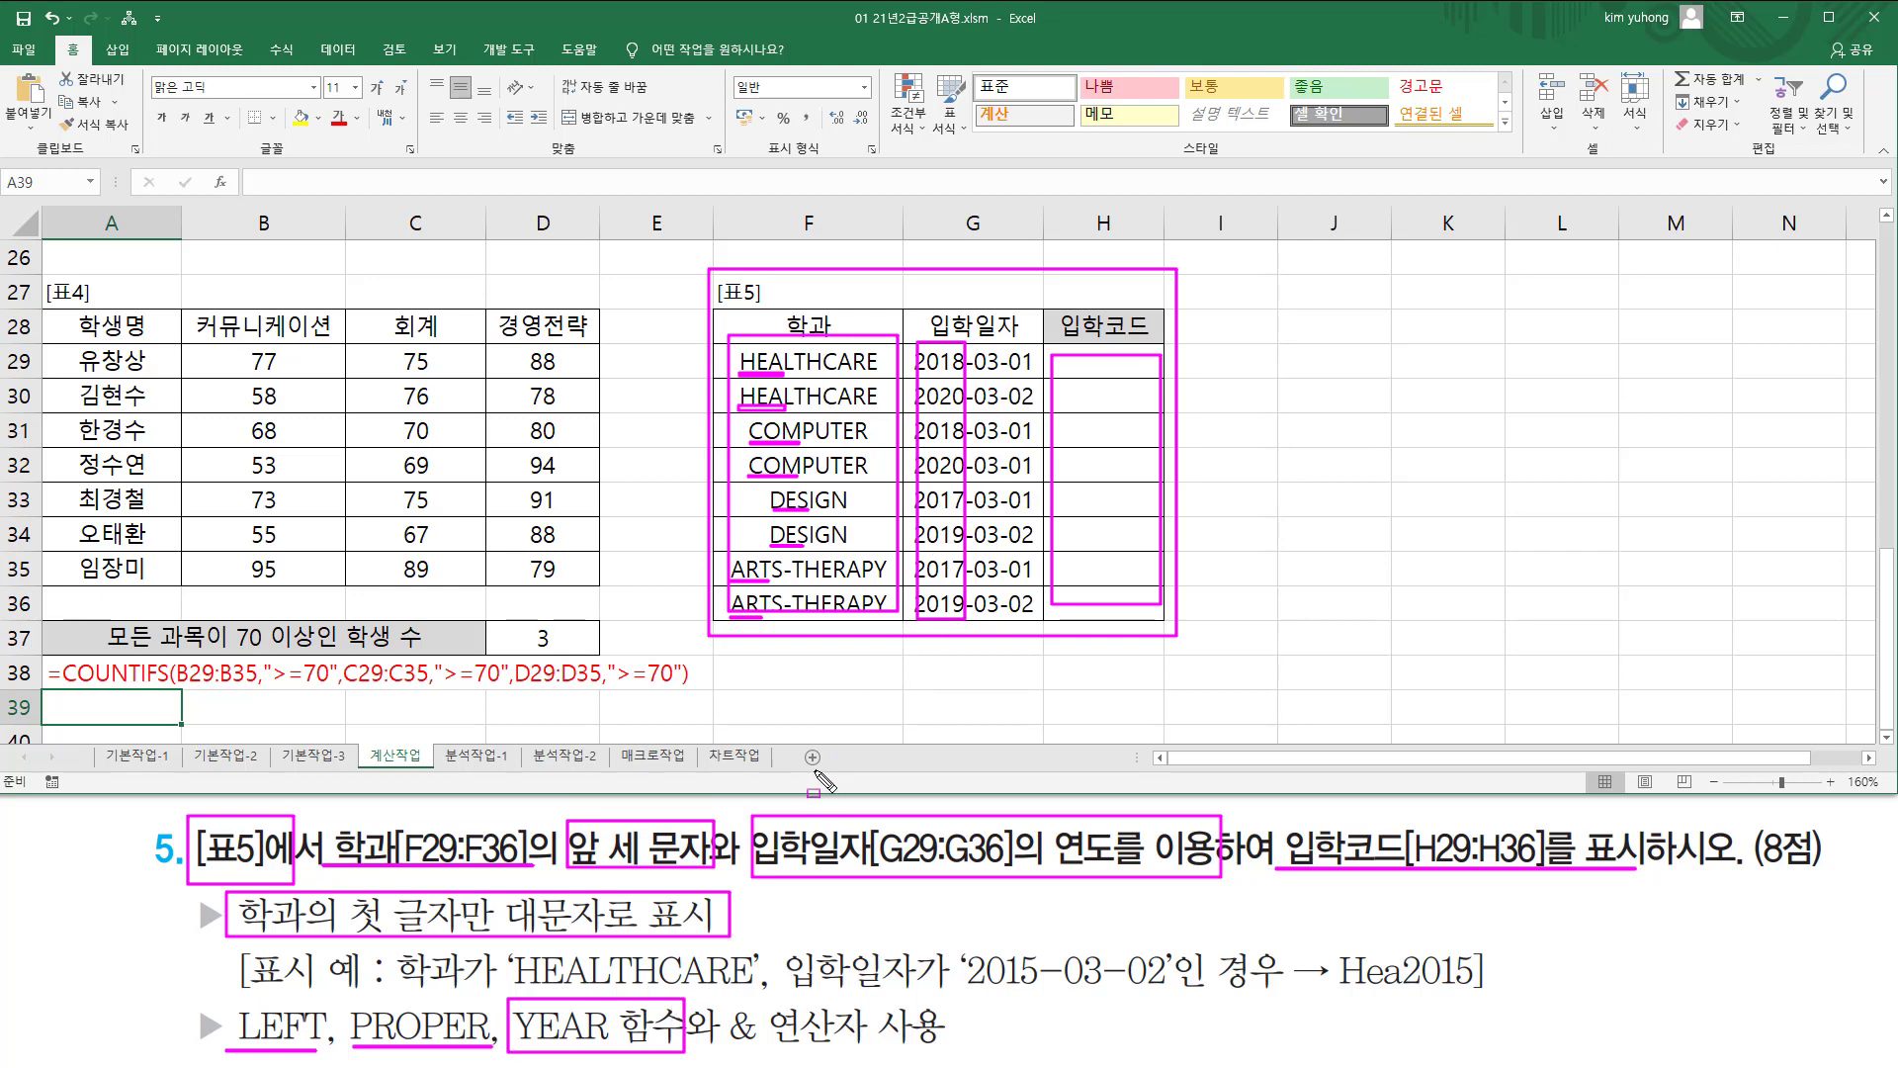
drag(399, 989, 1200, 989)
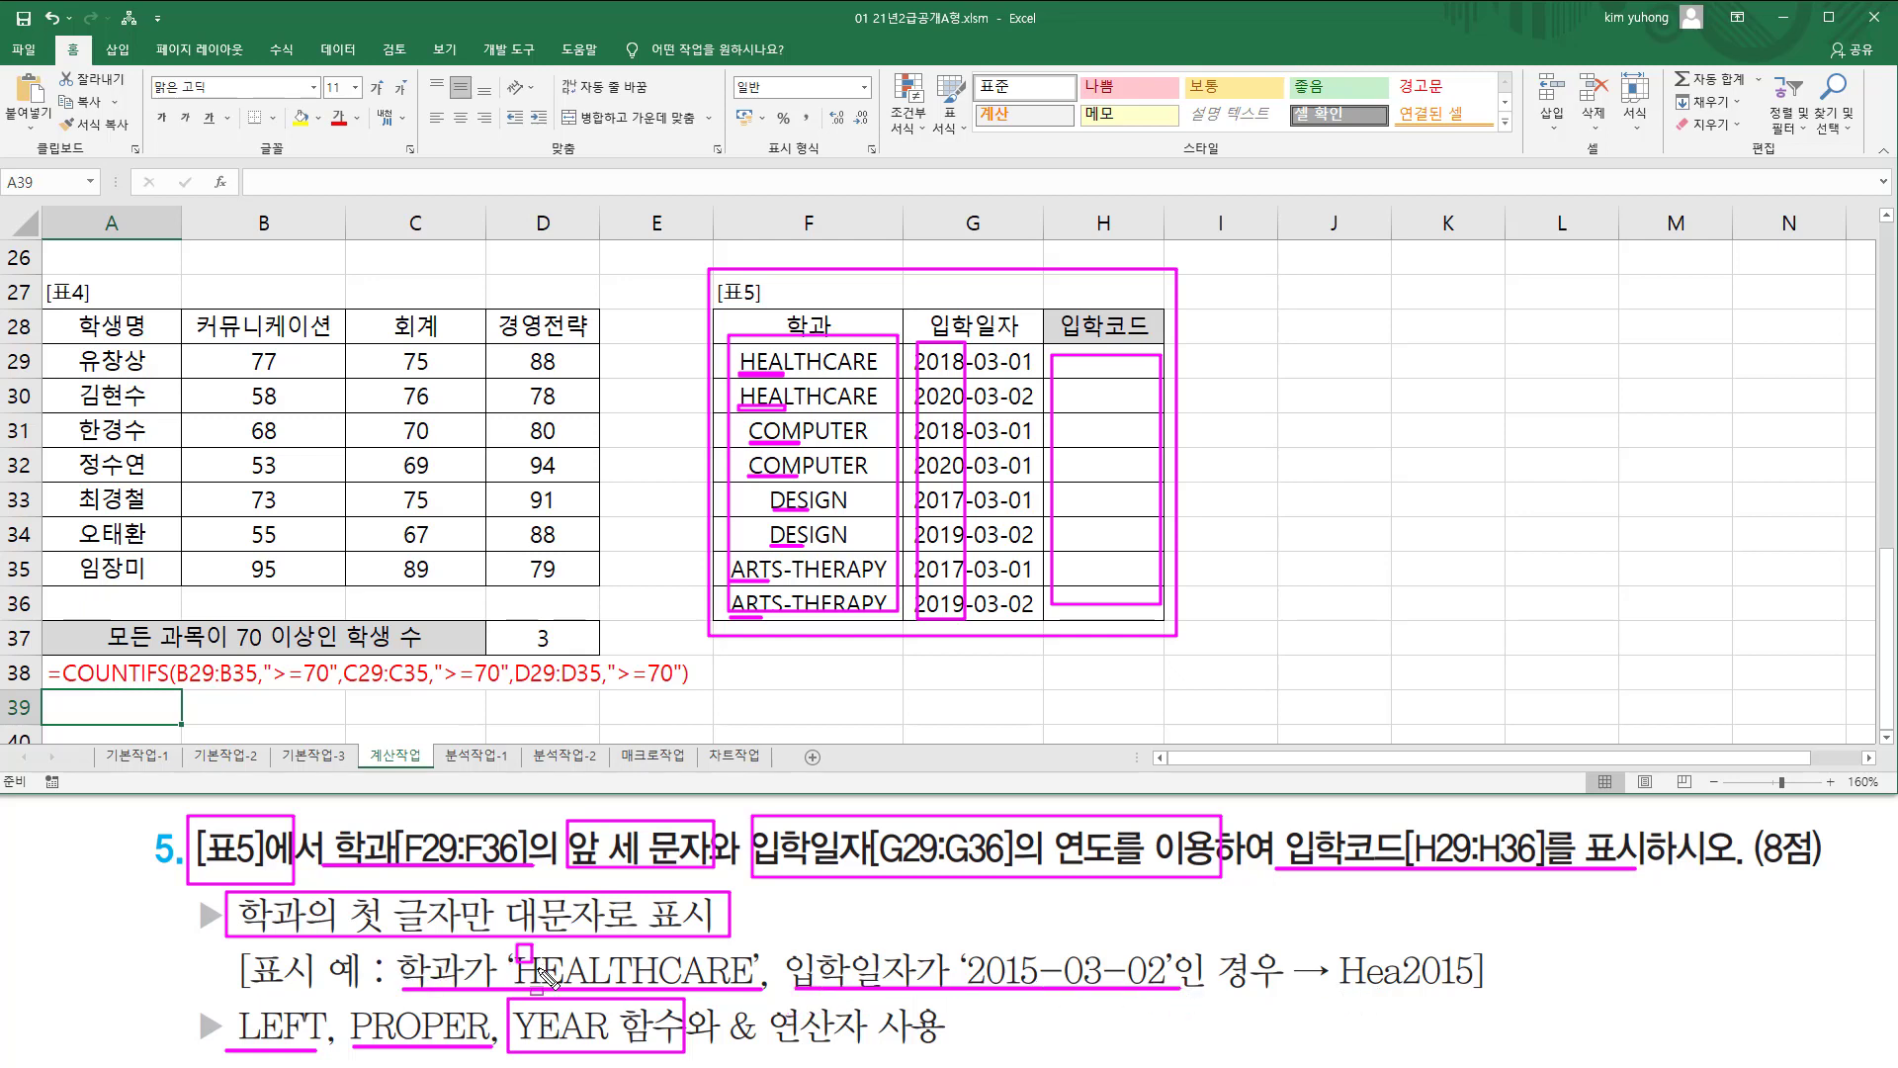
drag(516, 941, 585, 991)
mouse_move(1343, 946)
mouse_down()
mouse_move(1399, 997)
mouse_move(1479, 993)
mouse_up()
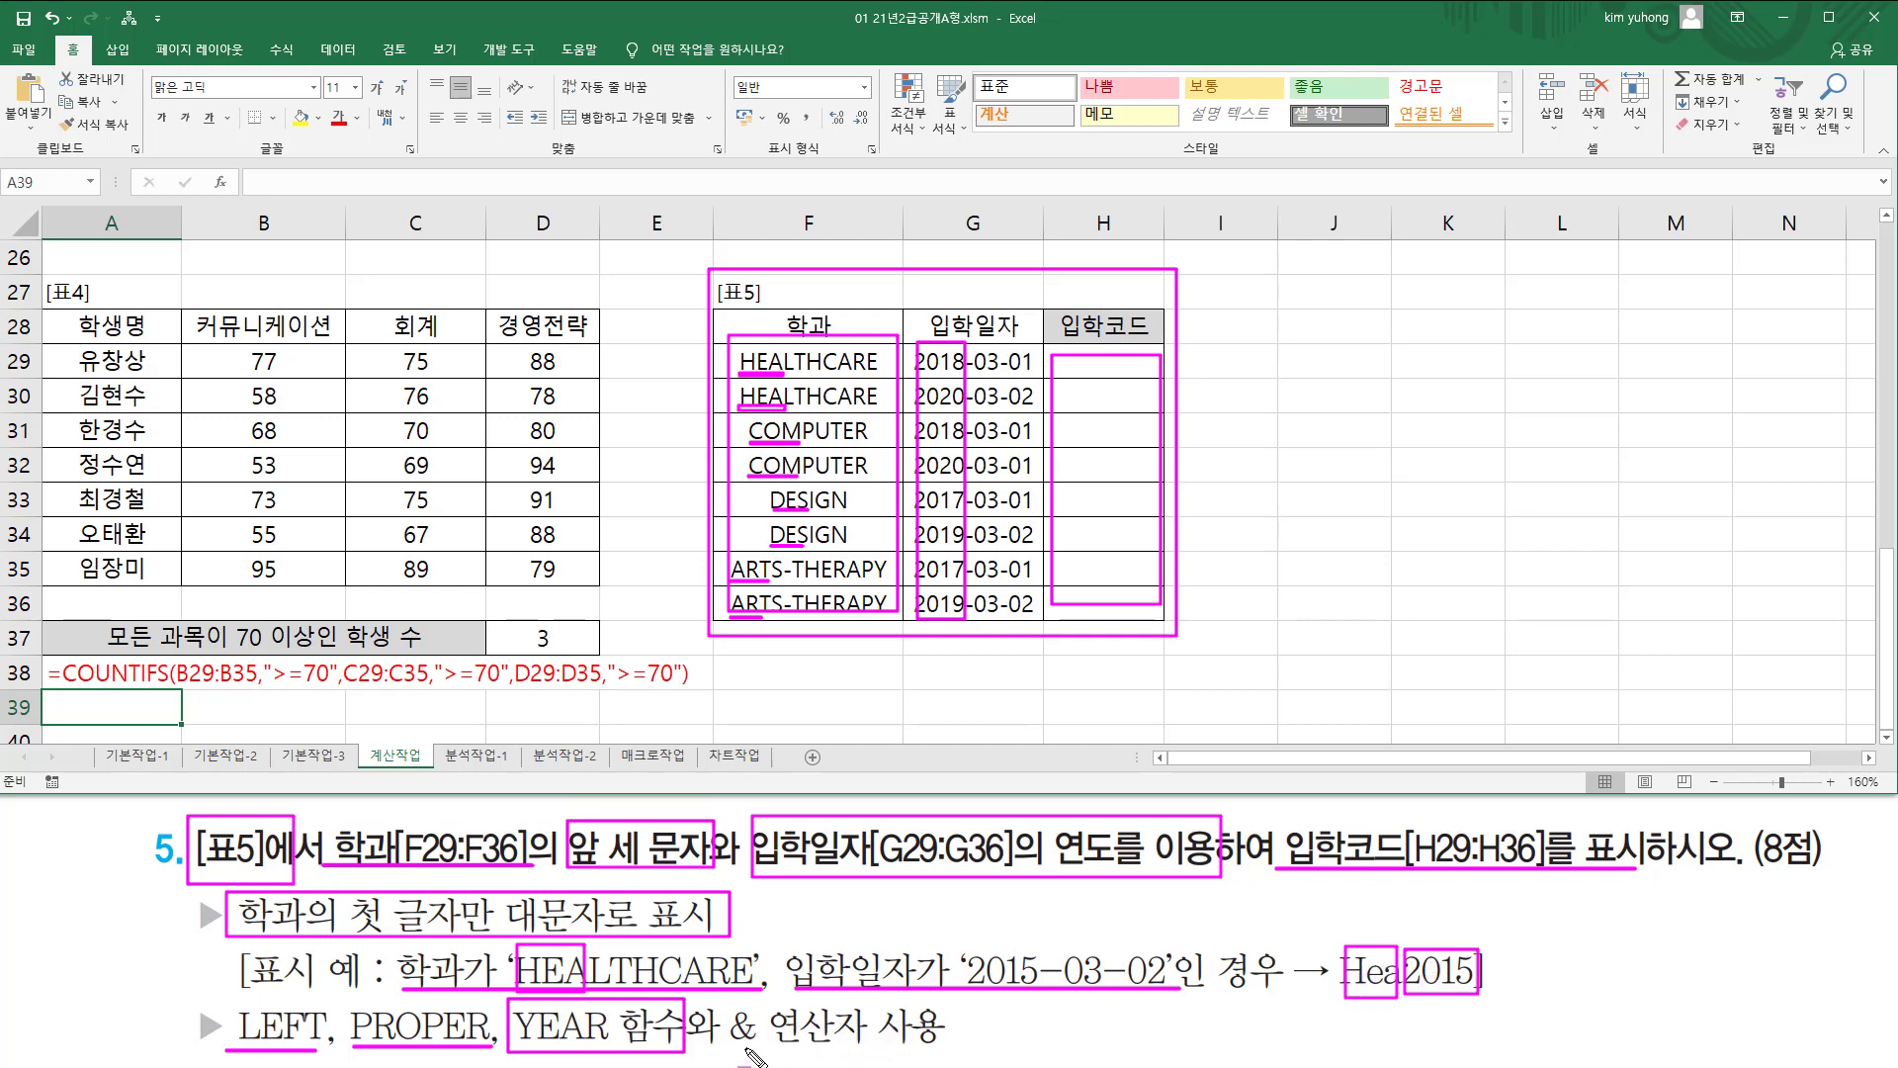
drag(725, 1046, 857, 1047)
key(Escape)
Enter =LEFT(F29,3) in H29 to extract the first three 학과 letters and fill it down to H36.
click(1149, 363)
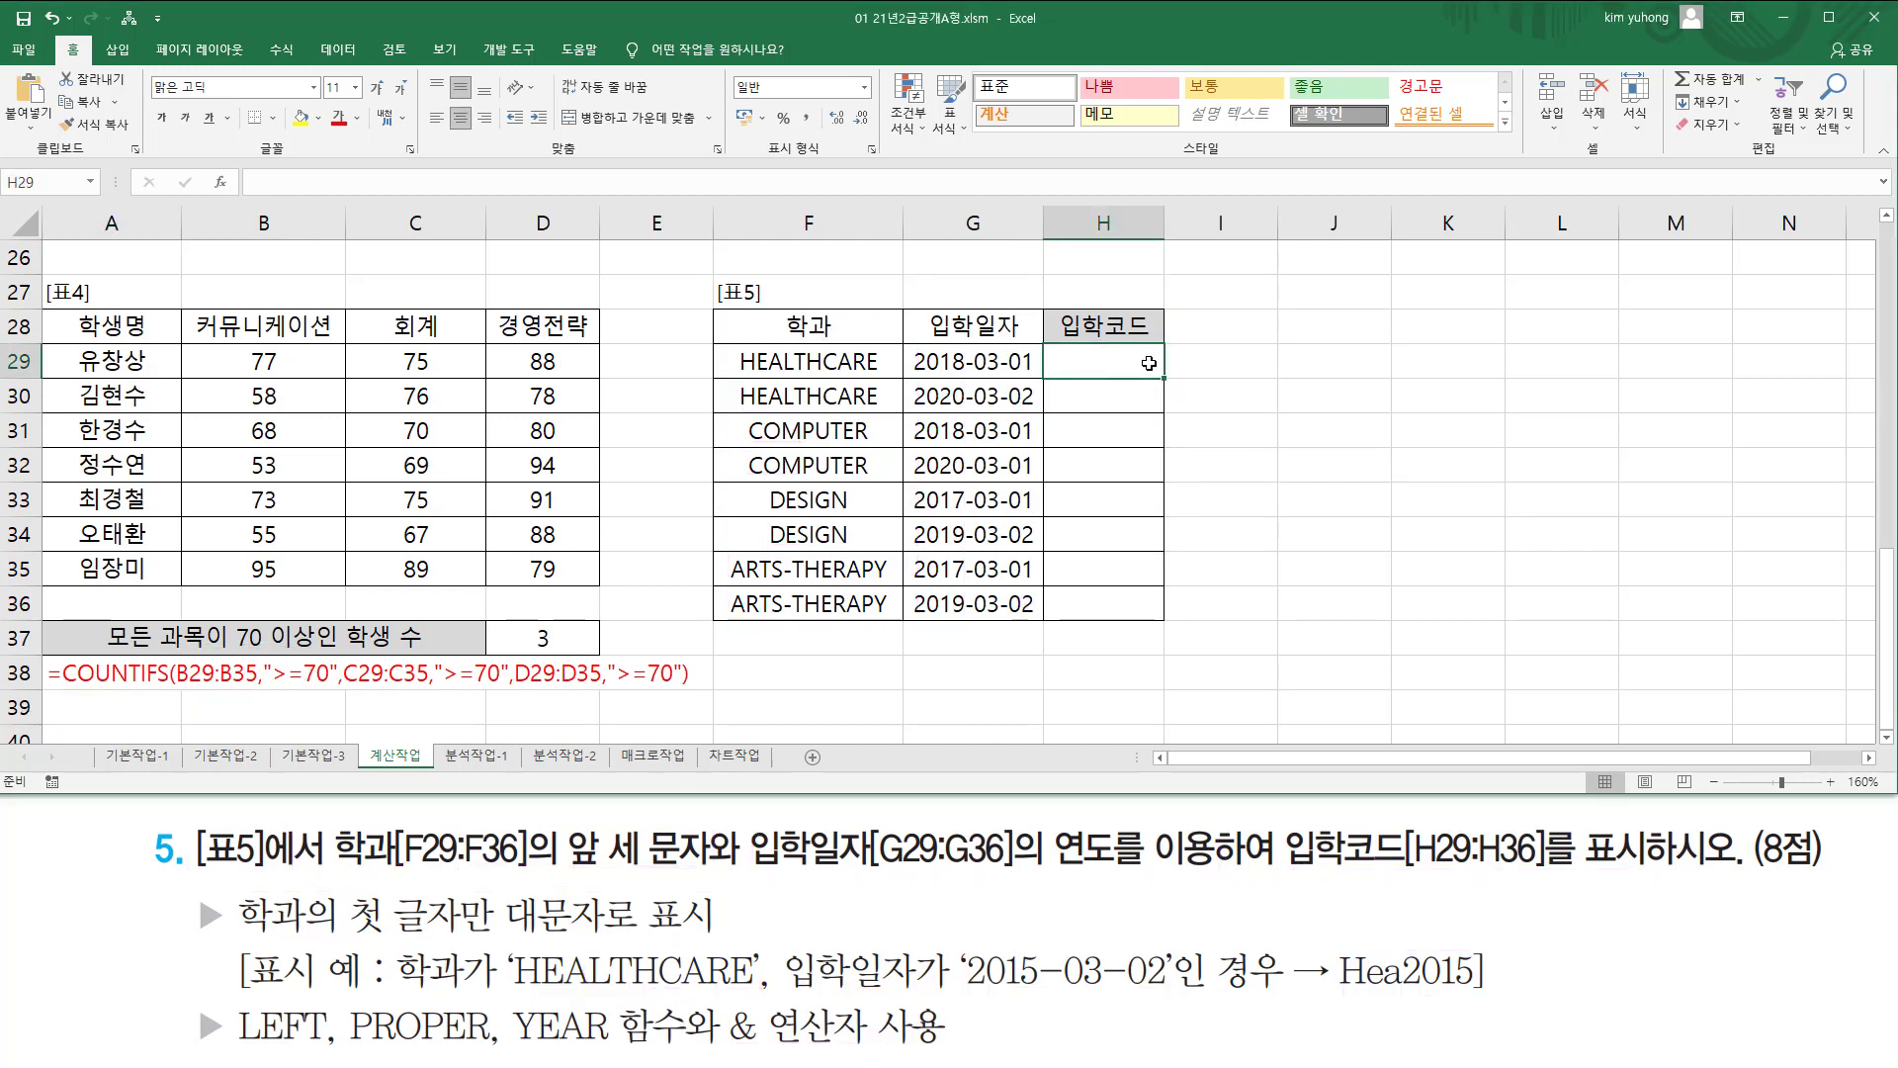
text(=)
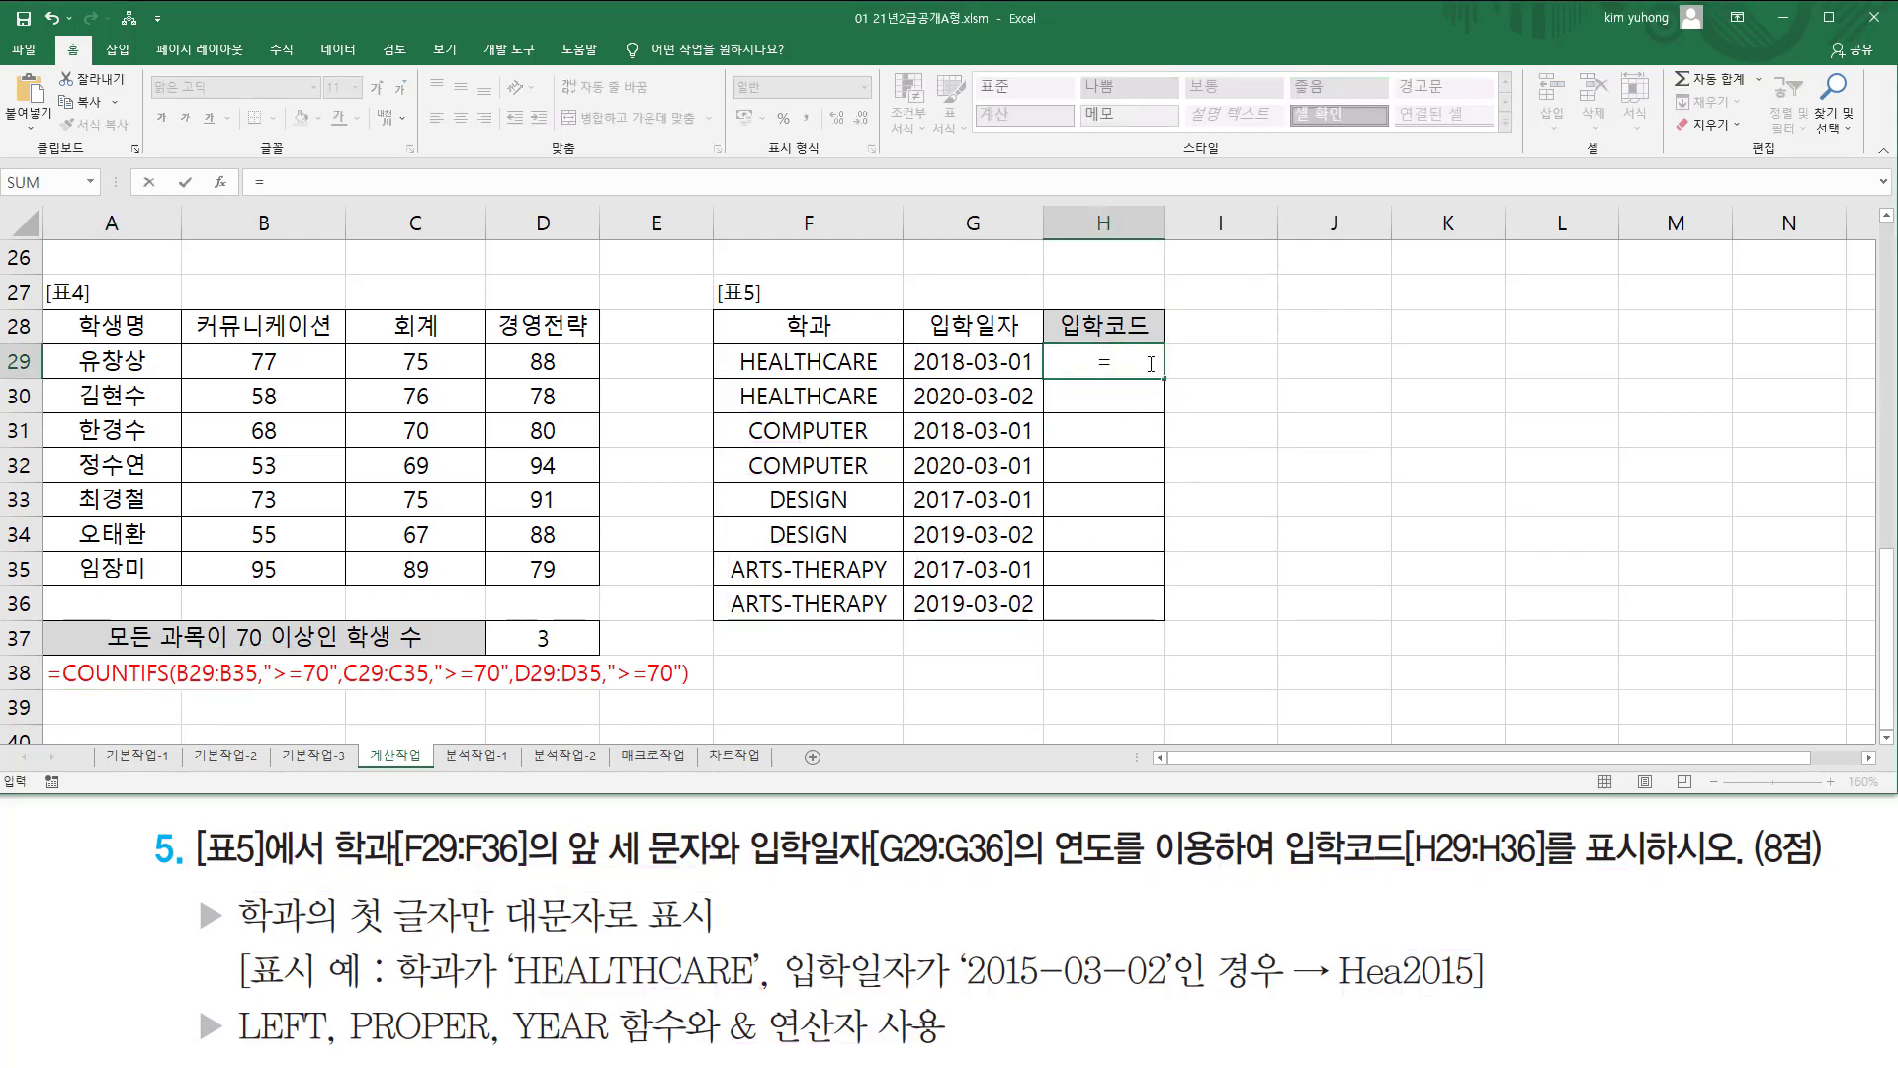
text(LEFT()
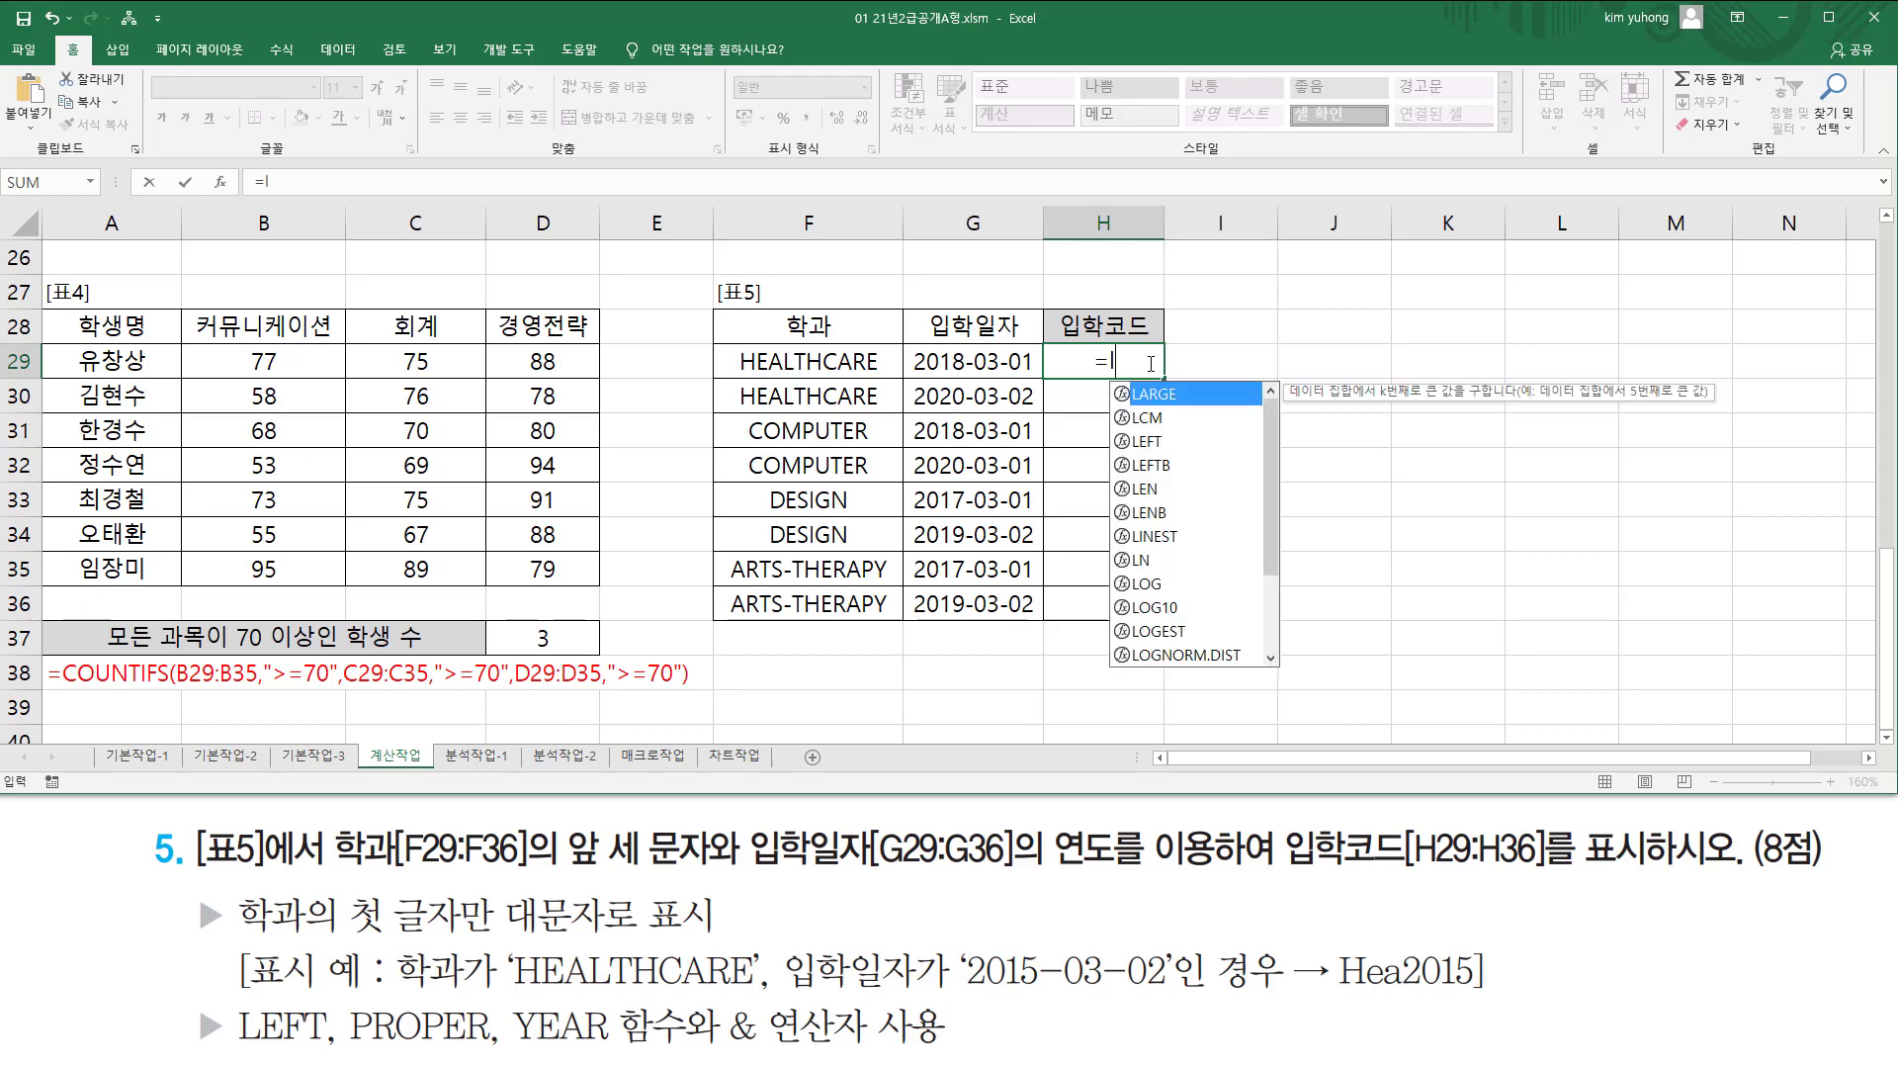
key(Left)
key(Left)
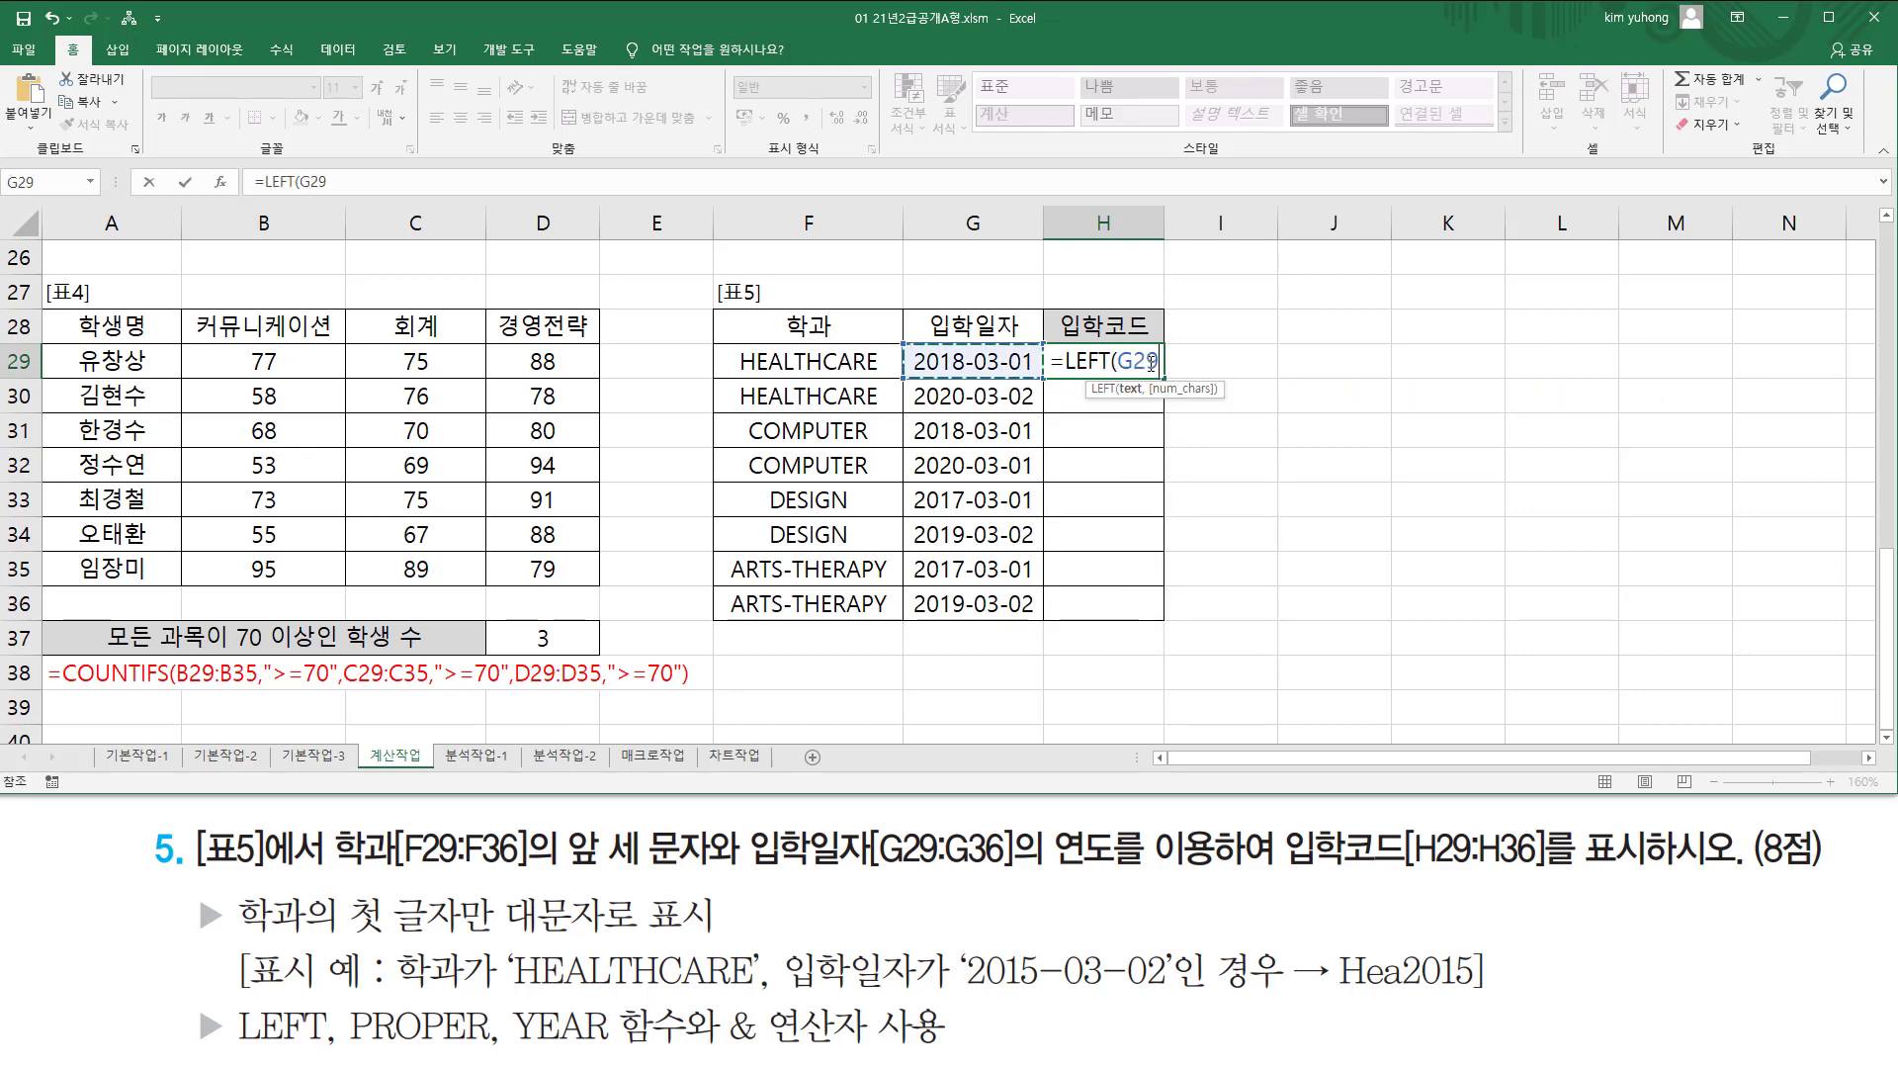
text(,3))
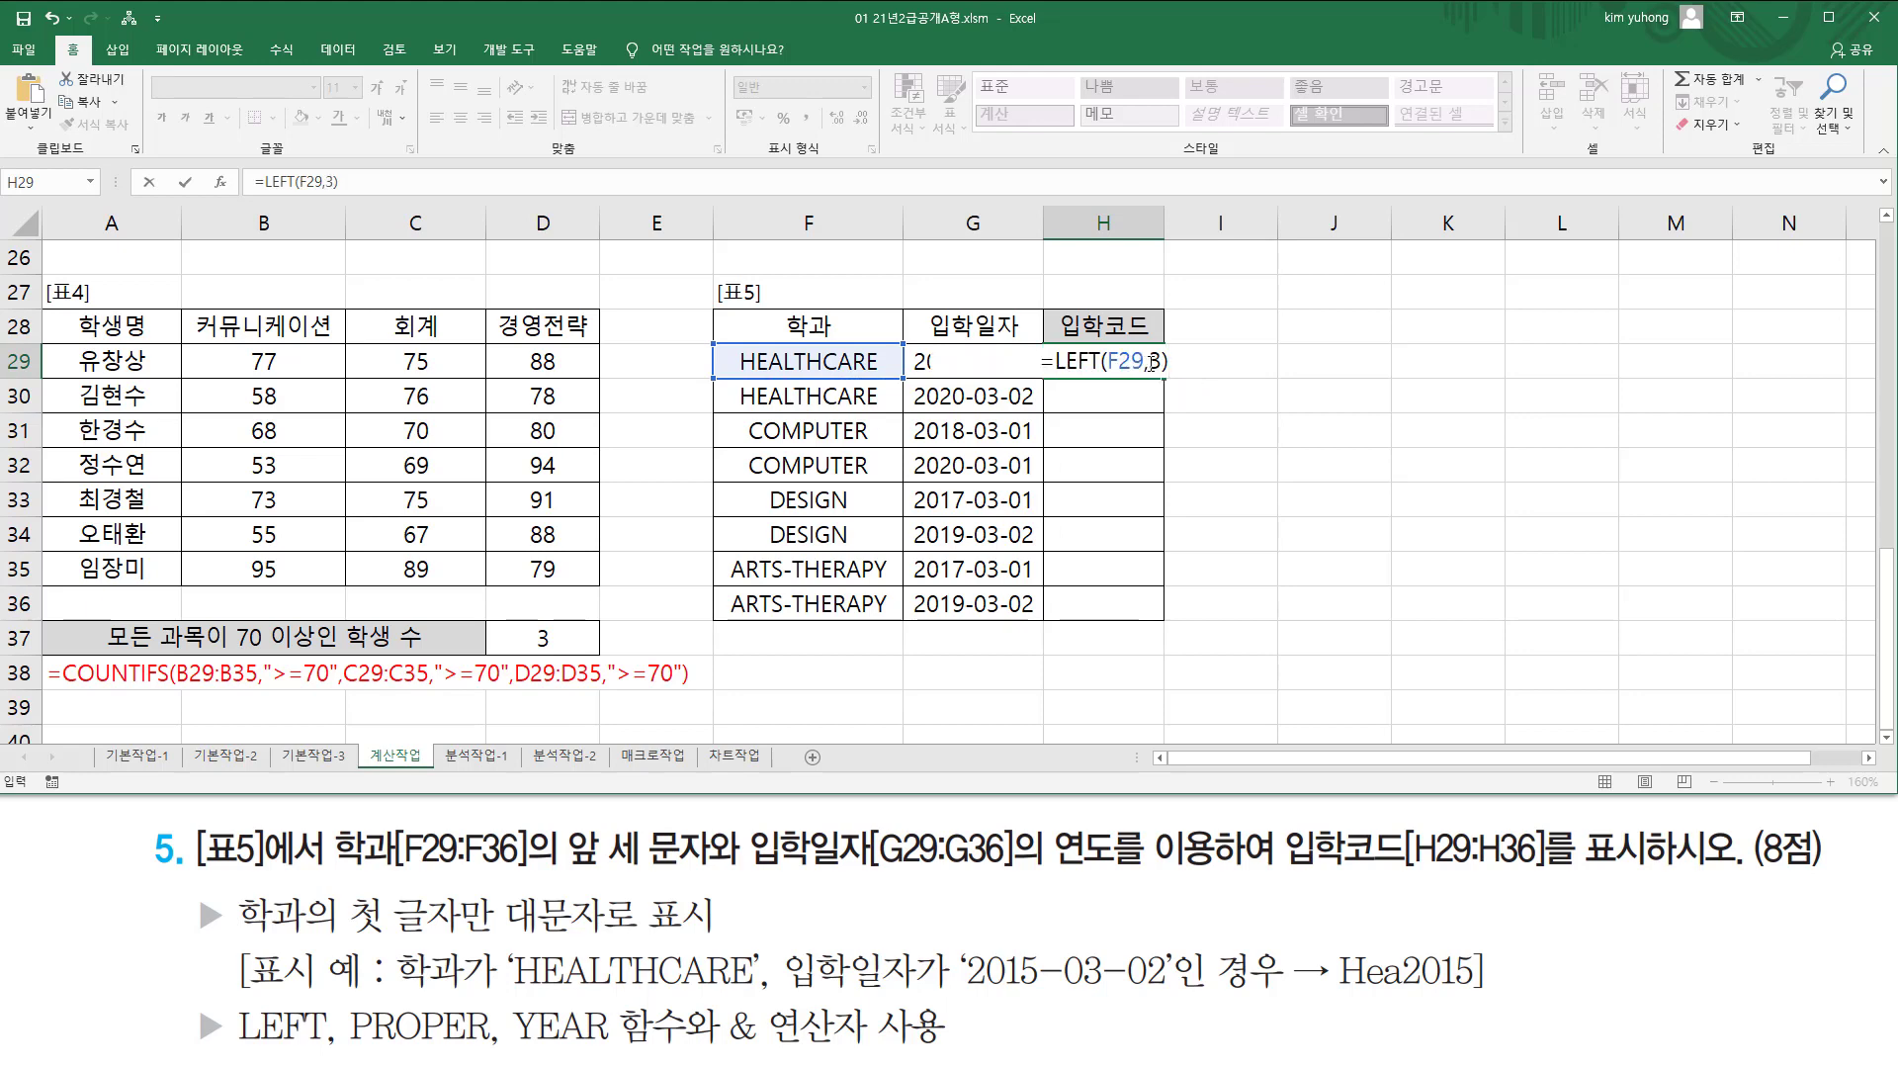
key(ctrl+Return)
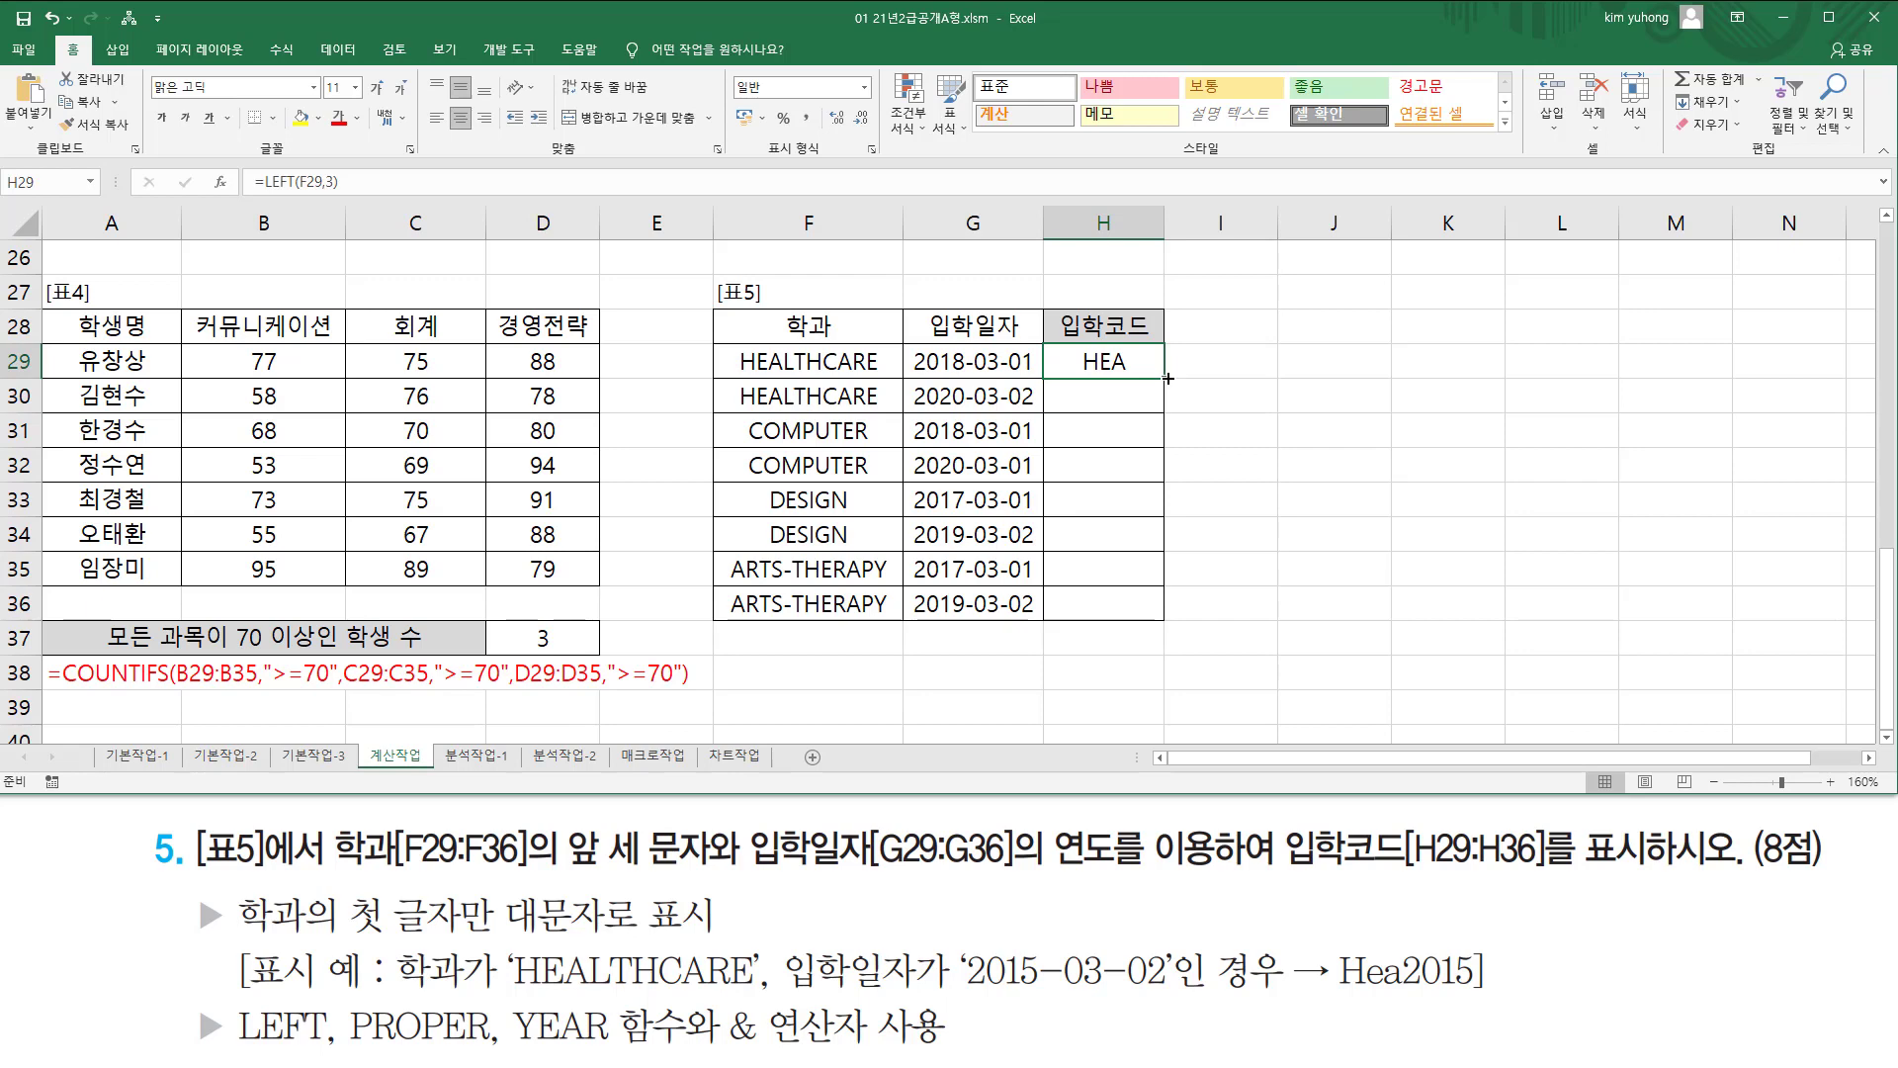
drag(1167, 378, 1172, 633)
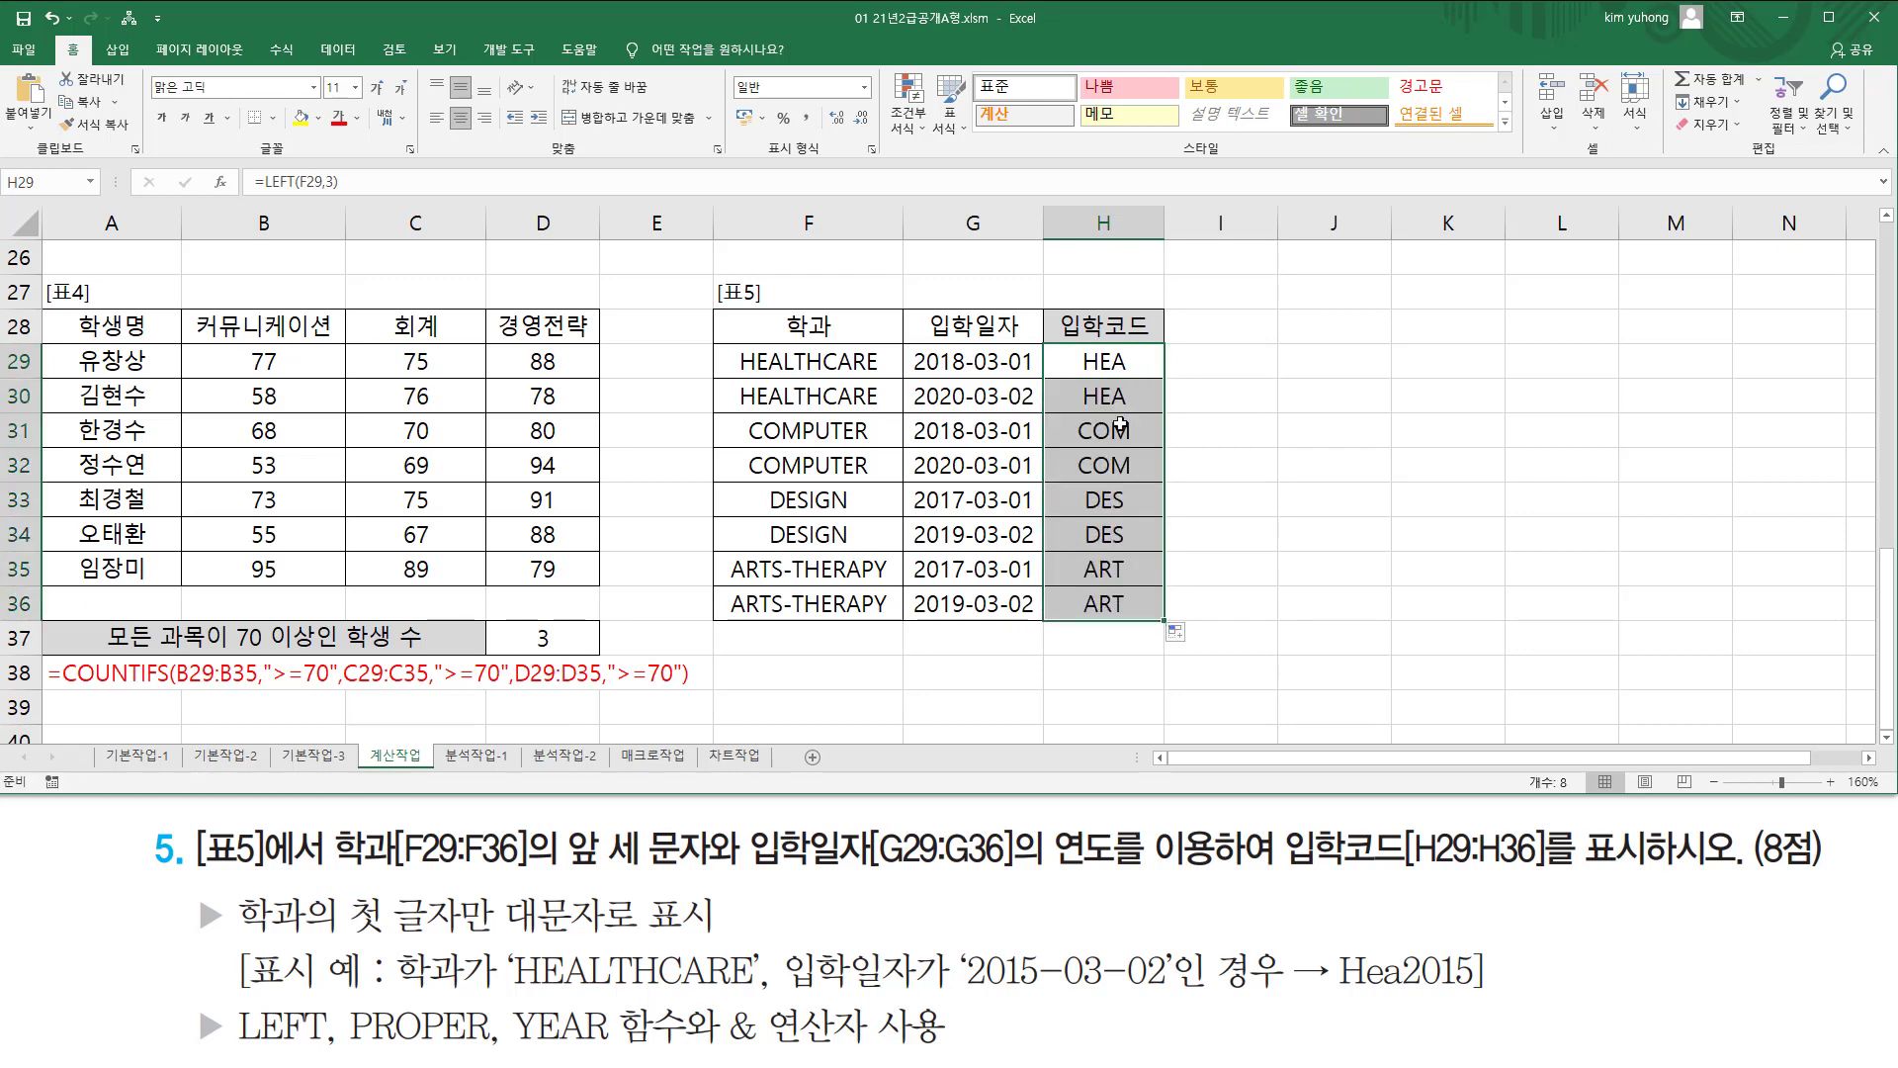
drag(1068, 349, 1131, 614)
key(Escape)
Wrap the LEFT formula in H29 with PROPER so only the first letter is capitalized, and fill it down to H36.
mouse_move(352, 937)
mouse_down()
mouse_move(428, 937)
mouse_move(499, 890)
mouse_up()
drag(500, 895, 752, 895)
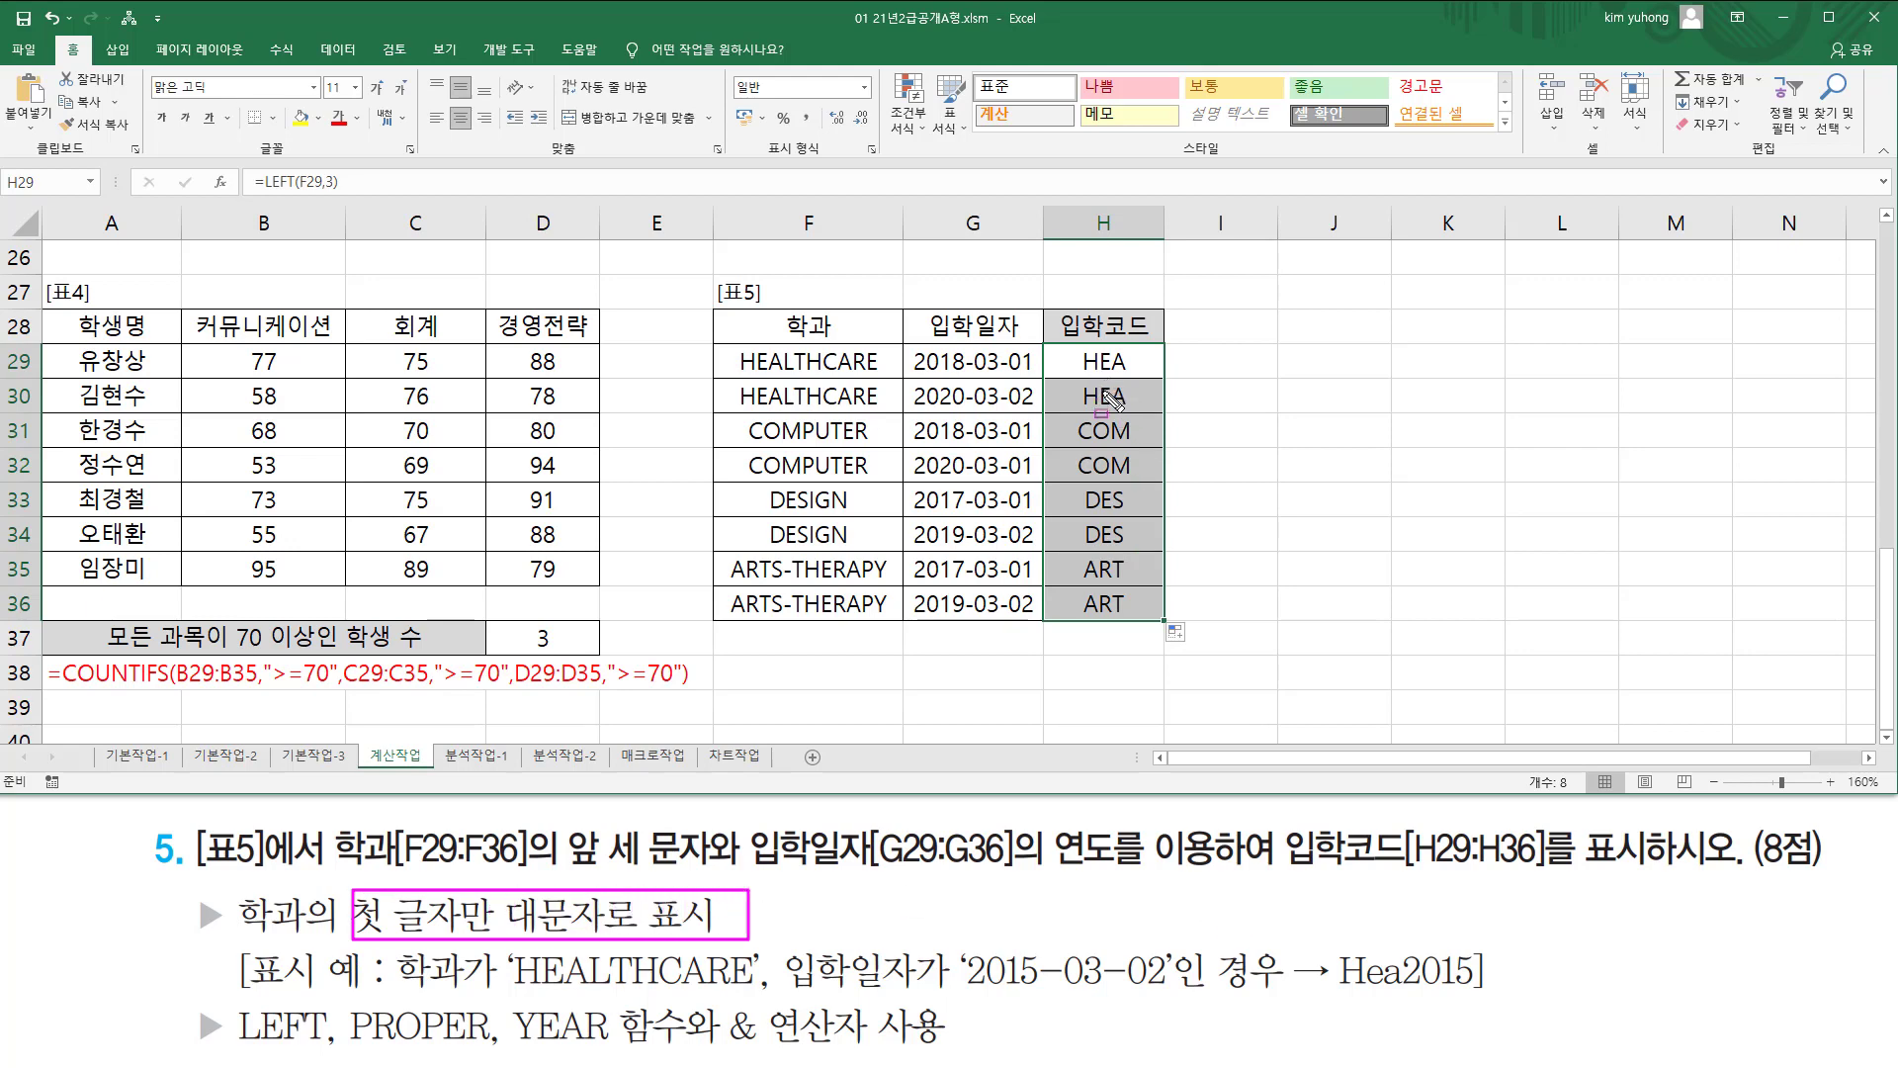
click(1078, 358)
double_click(1077, 358)
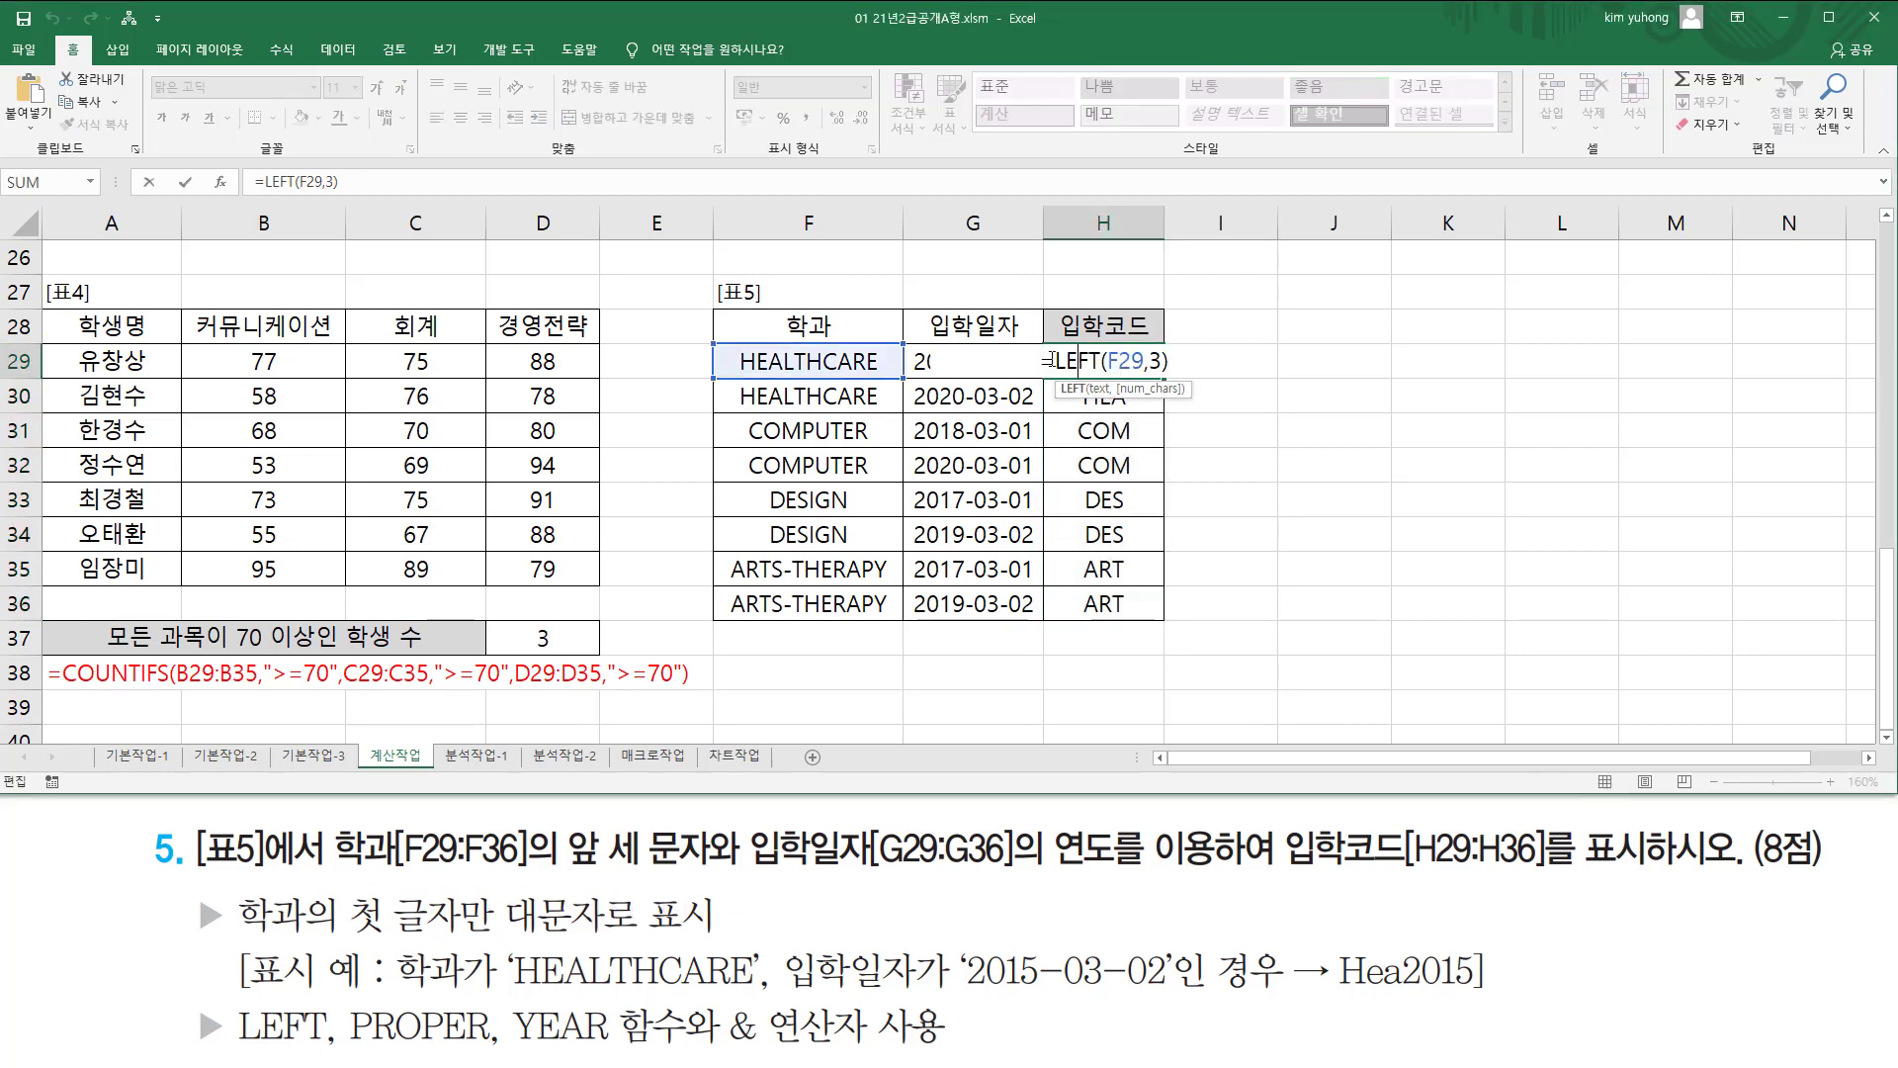
text(p[)
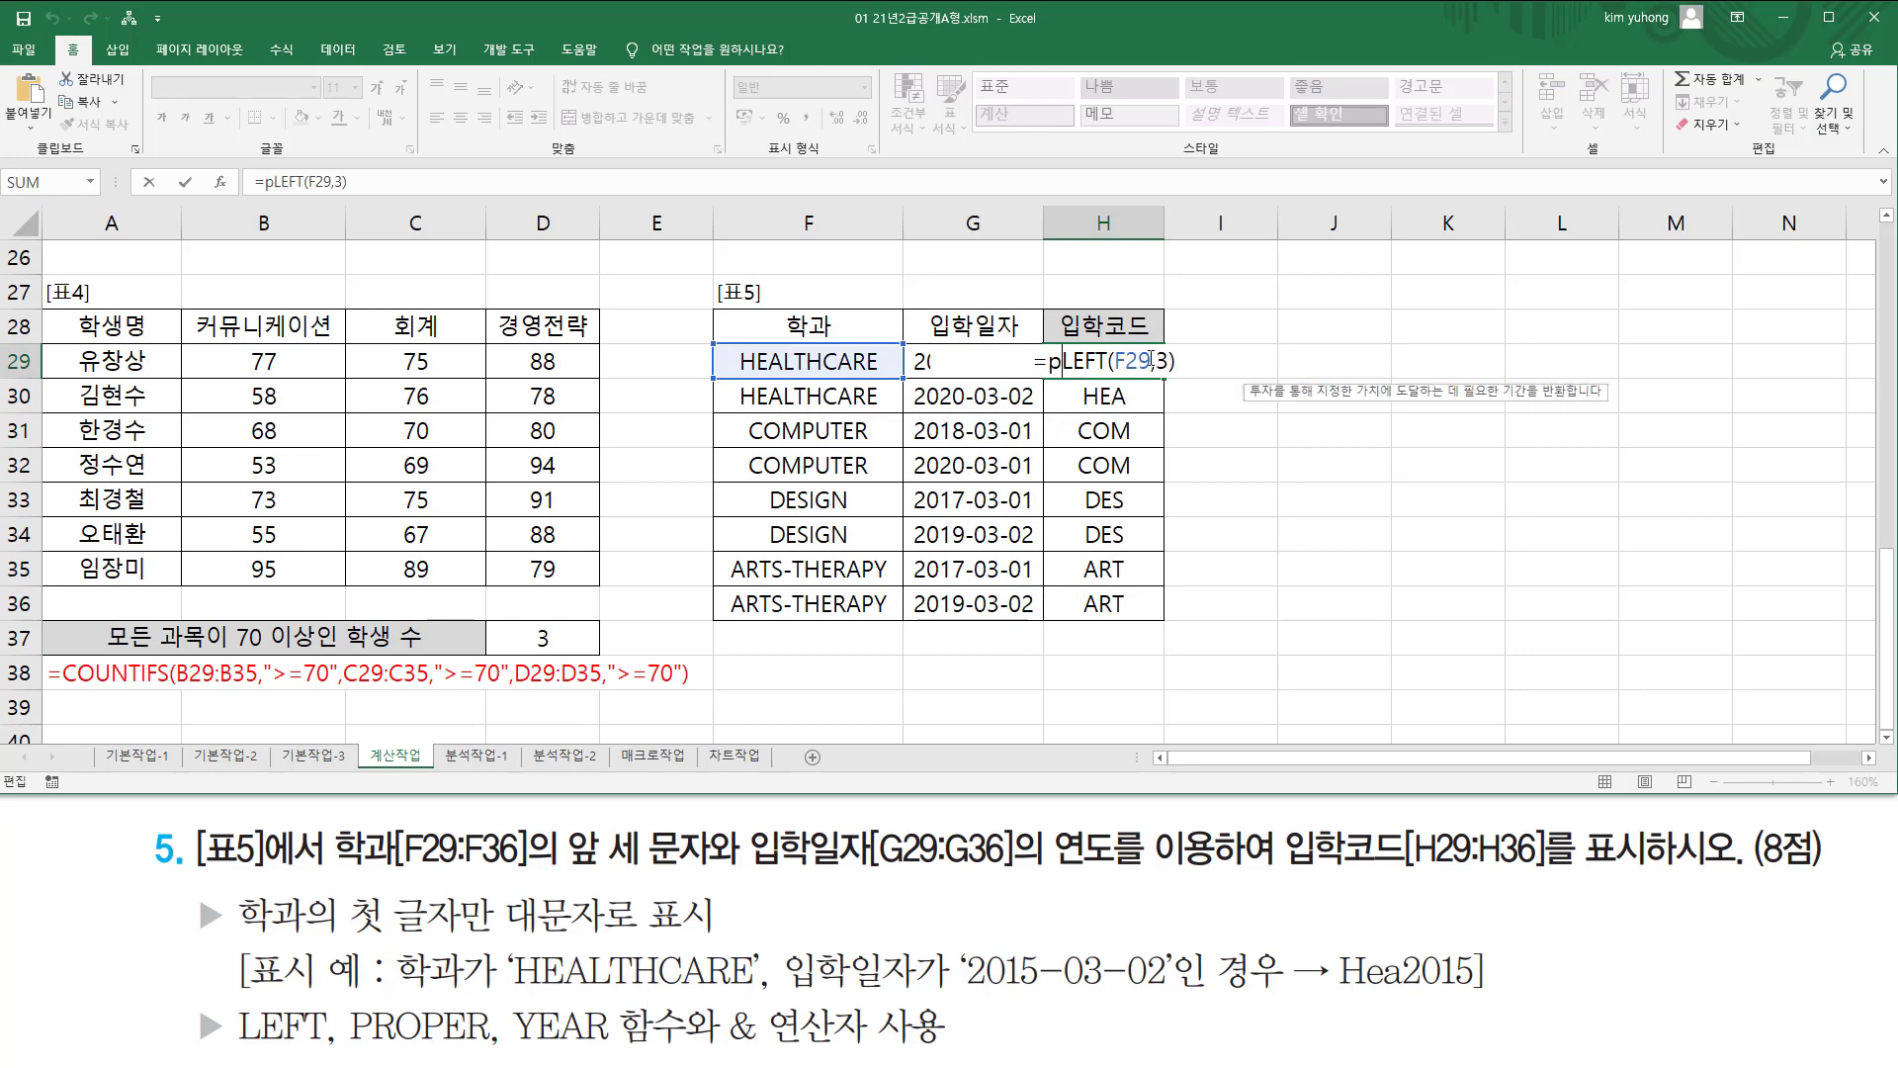
text(rop)
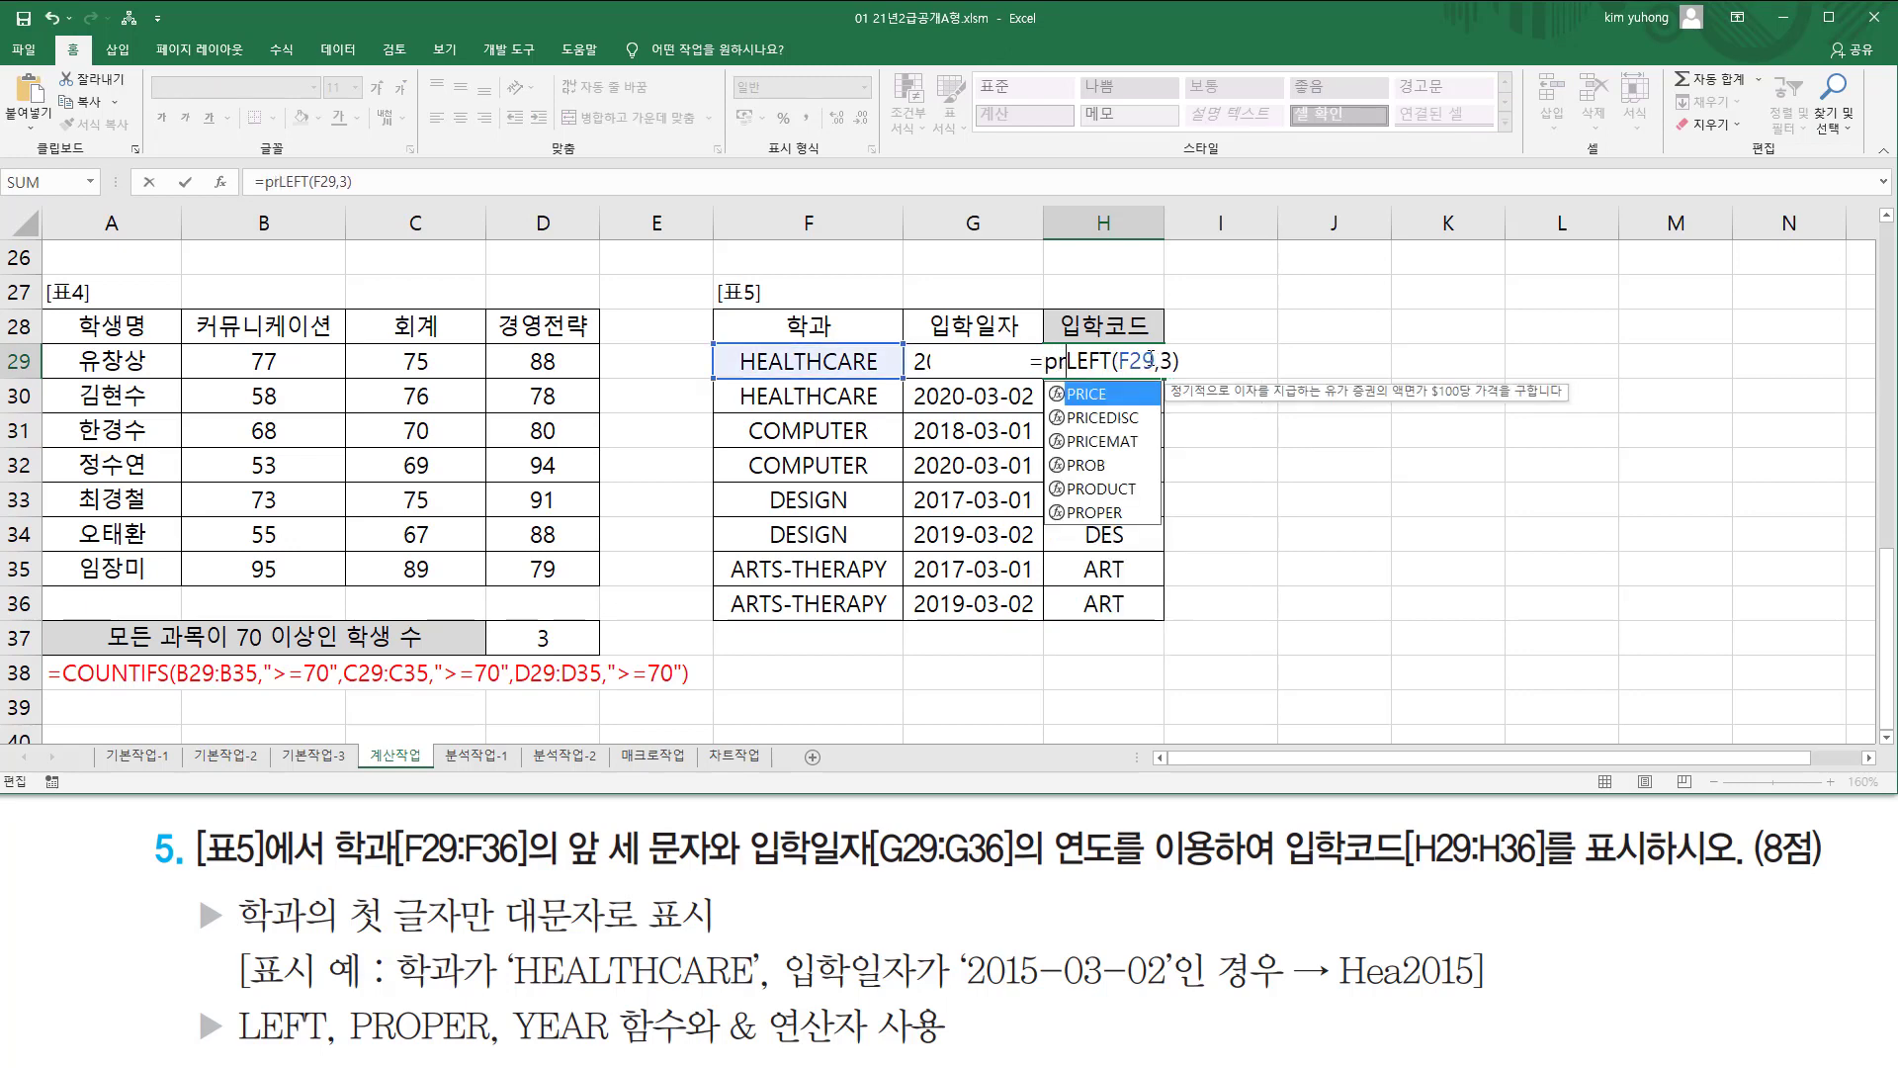
key(Tab)
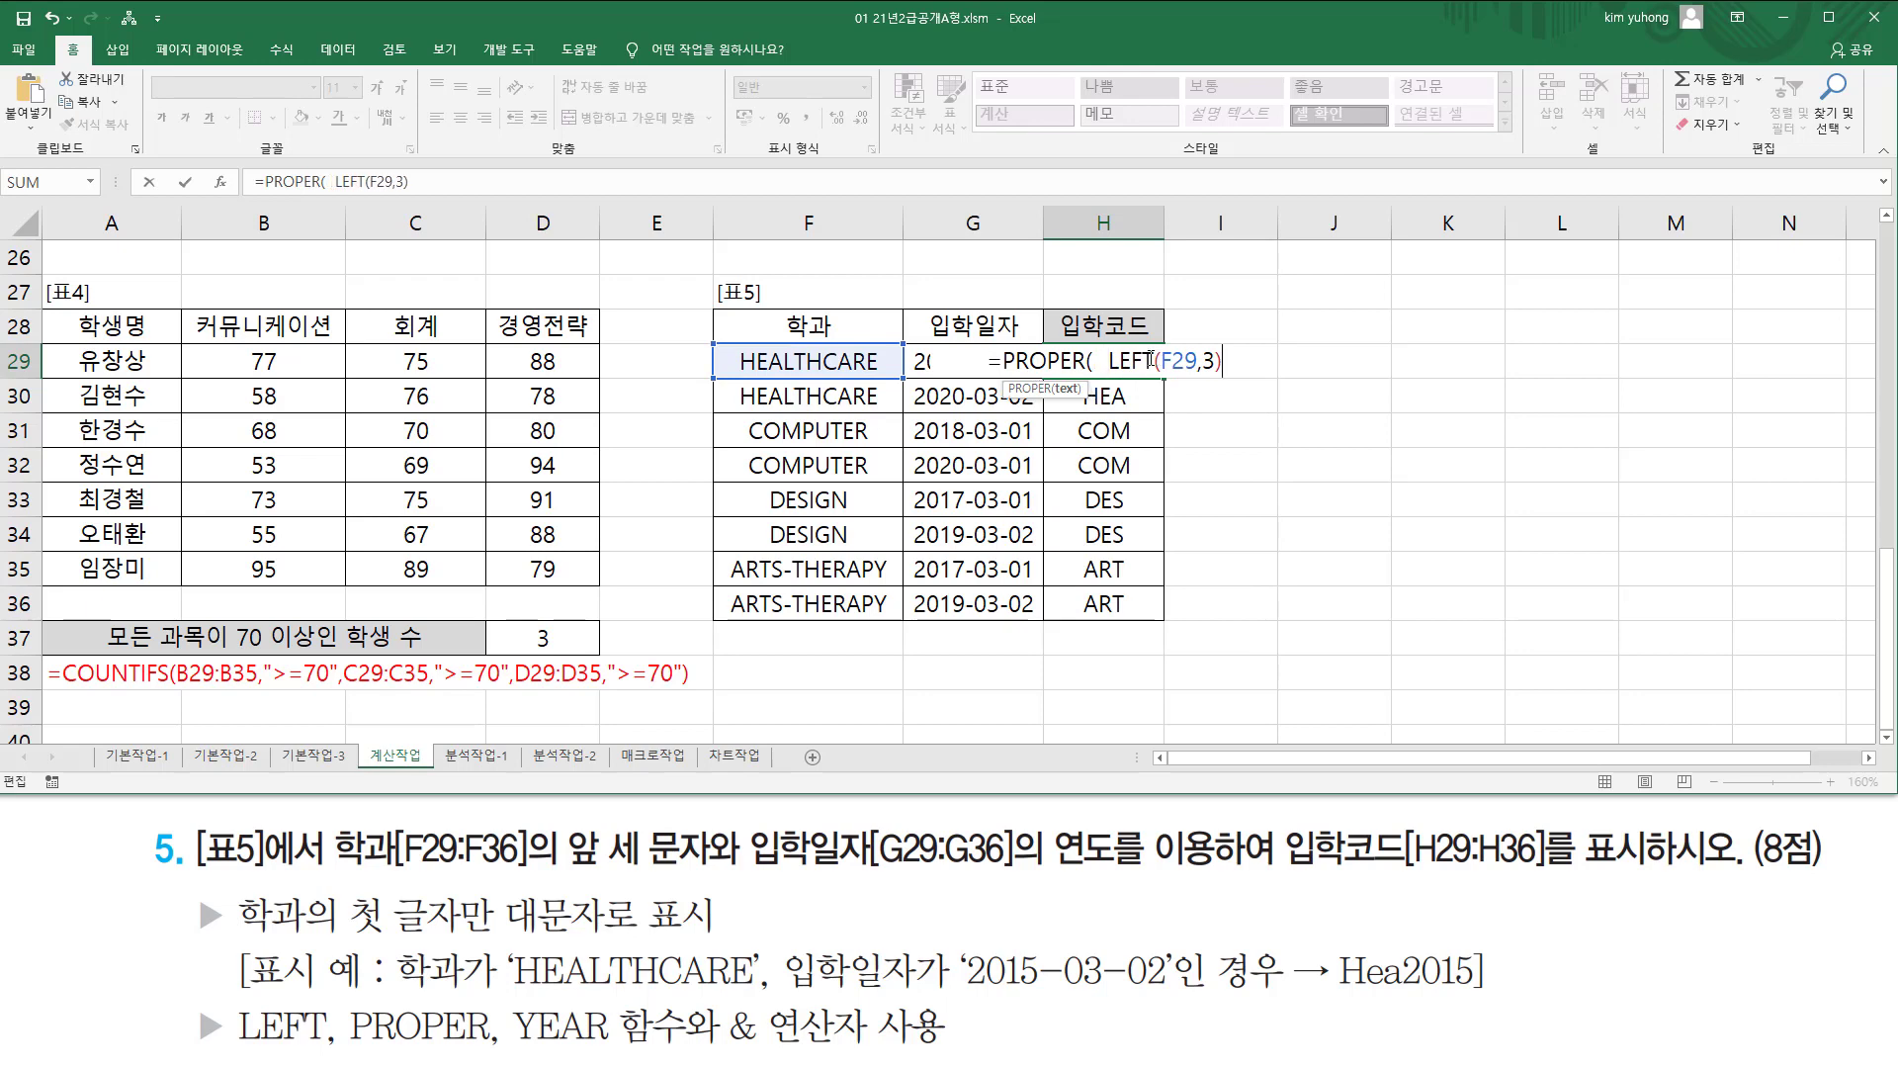
text())
key(Return)
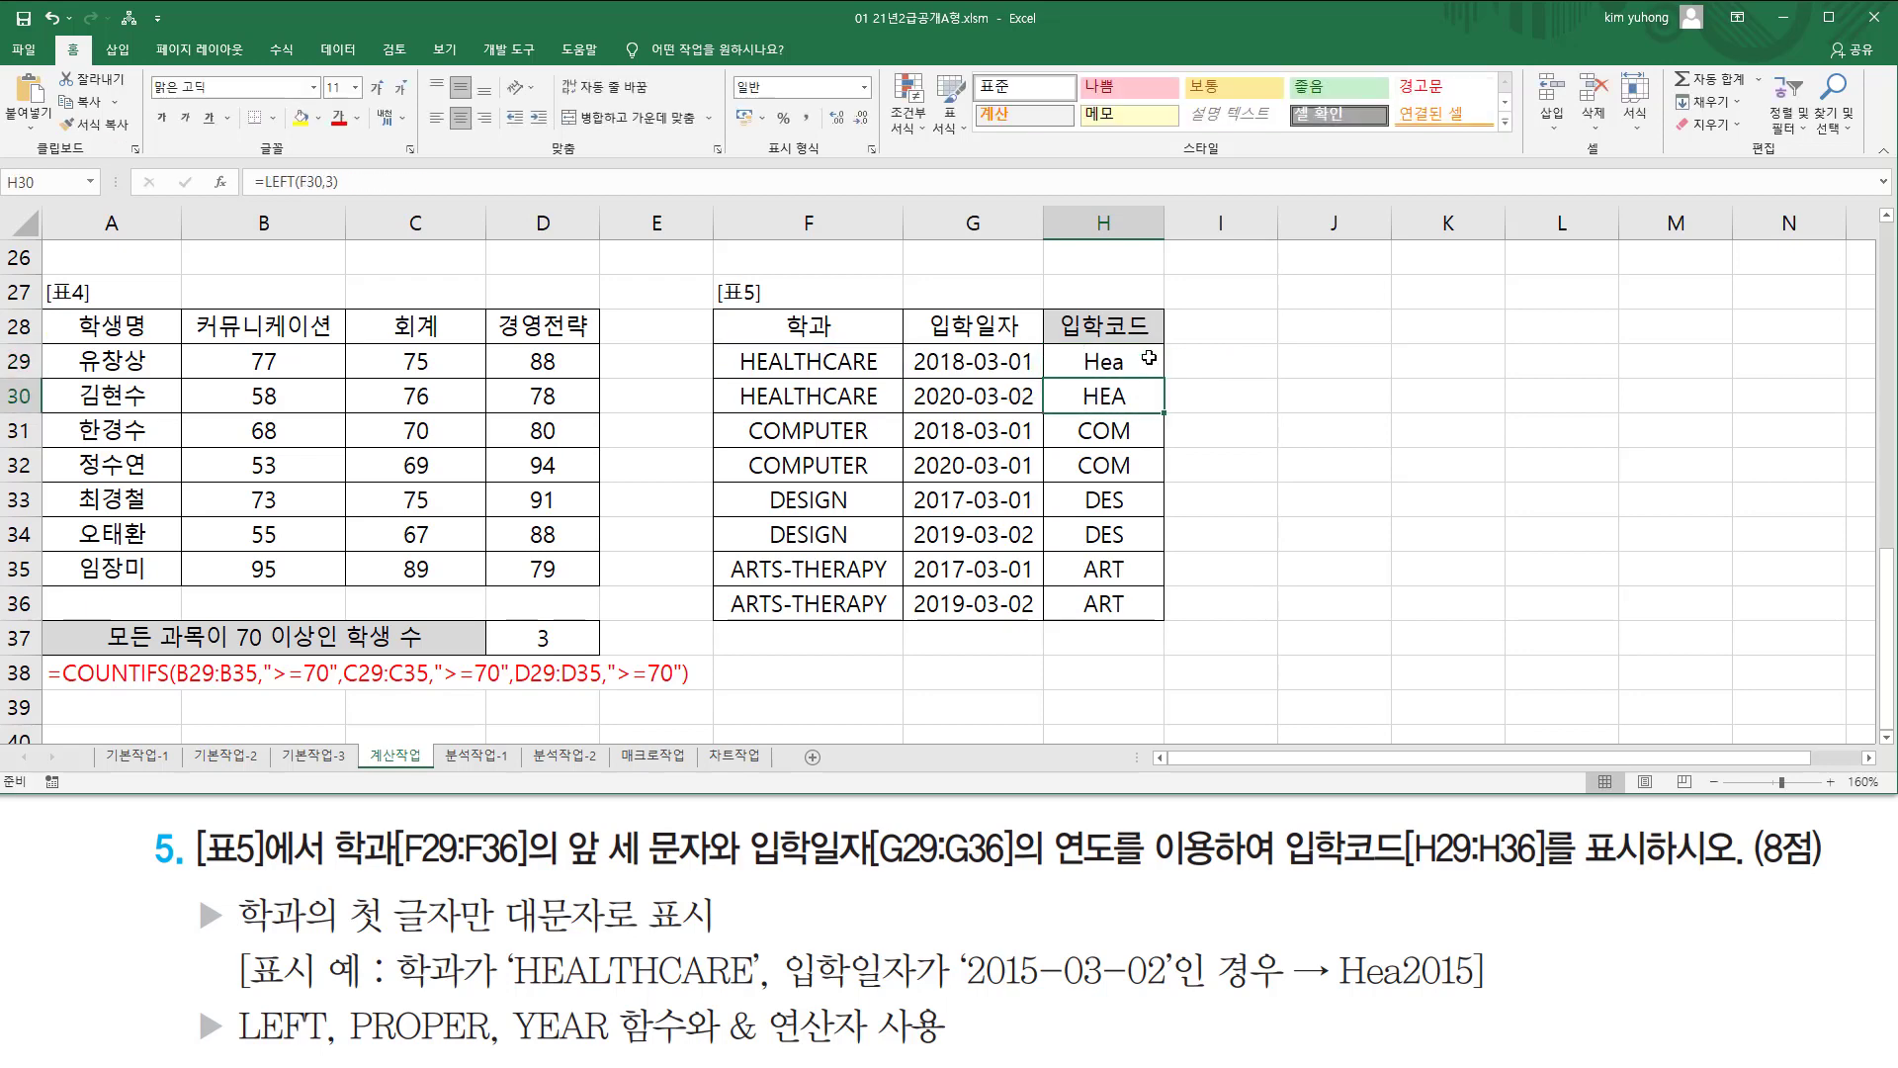
click(1149, 358)
drag(1165, 379, 1149, 618)
drag(1073, 346, 1103, 644)
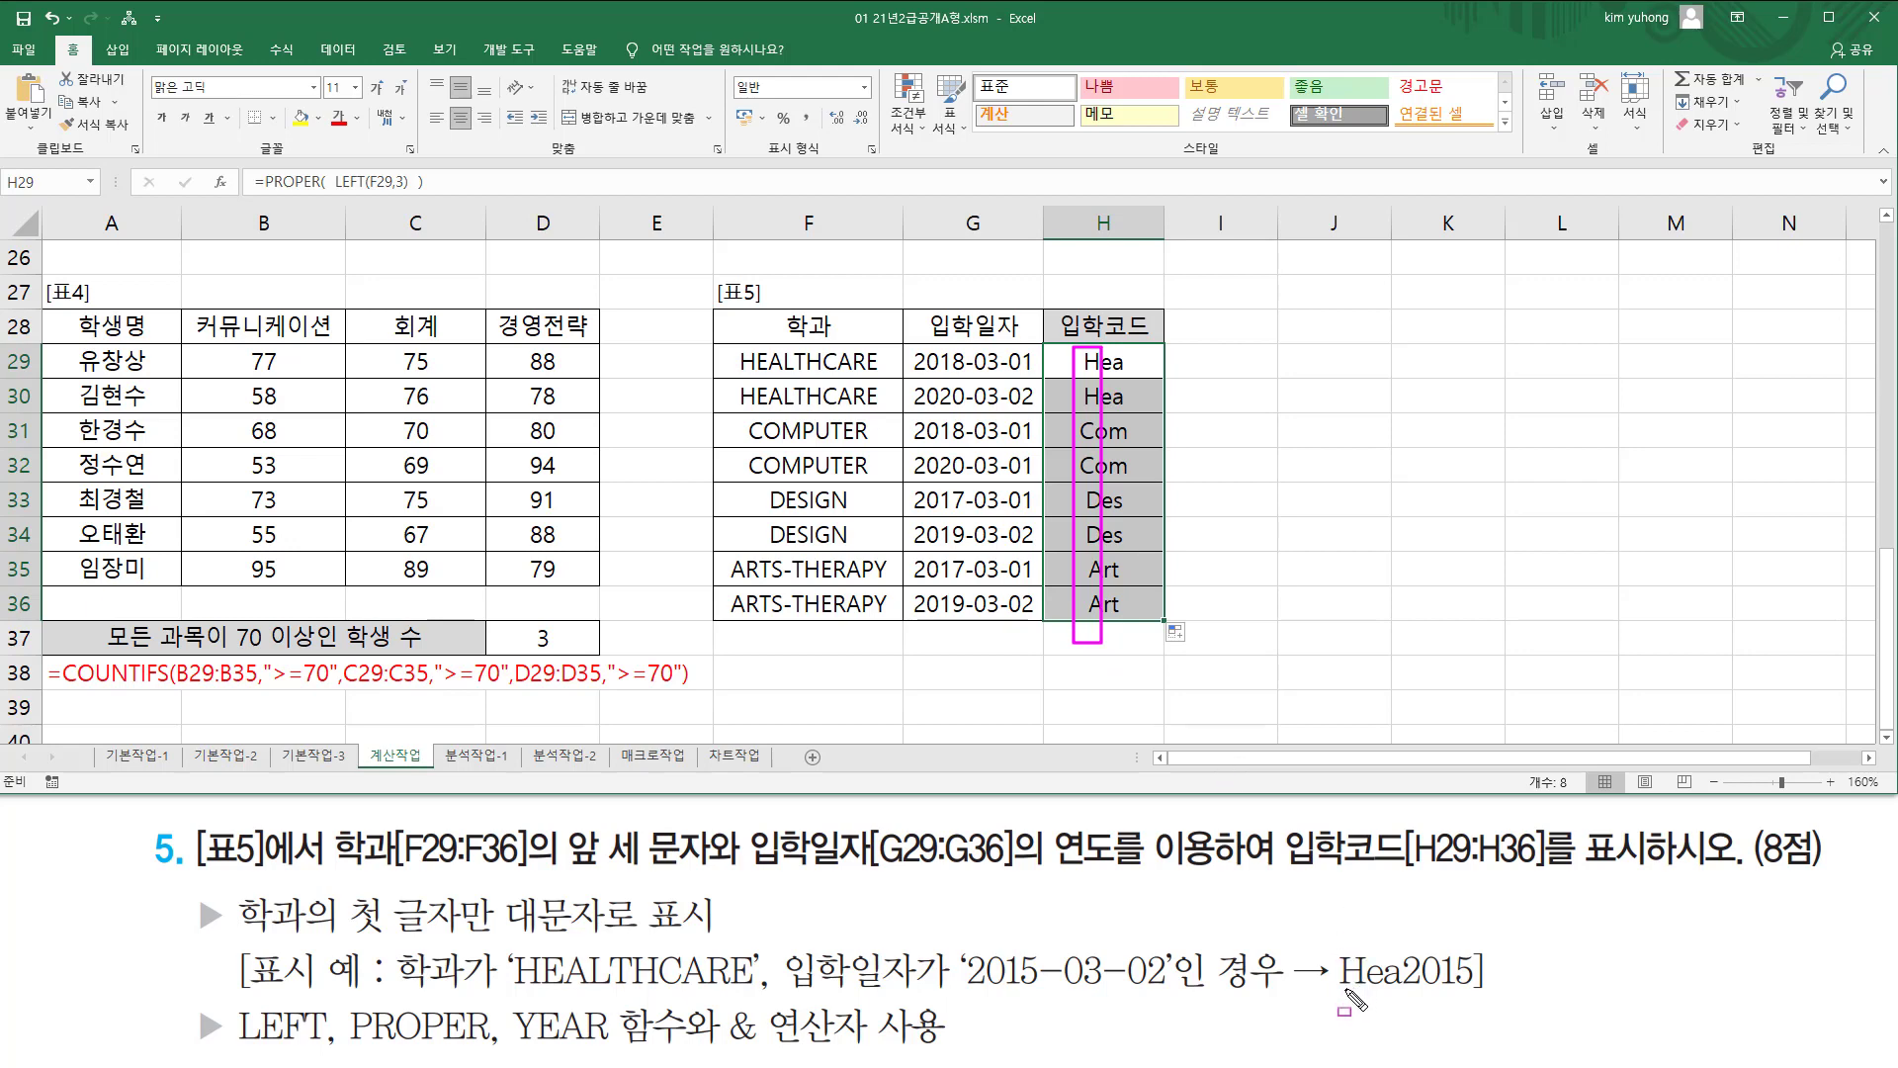
Append & YEAR(G29) to the PROPER formula in H29 and fill the completed formula down to H36.
drag(1343, 987, 1476, 999)
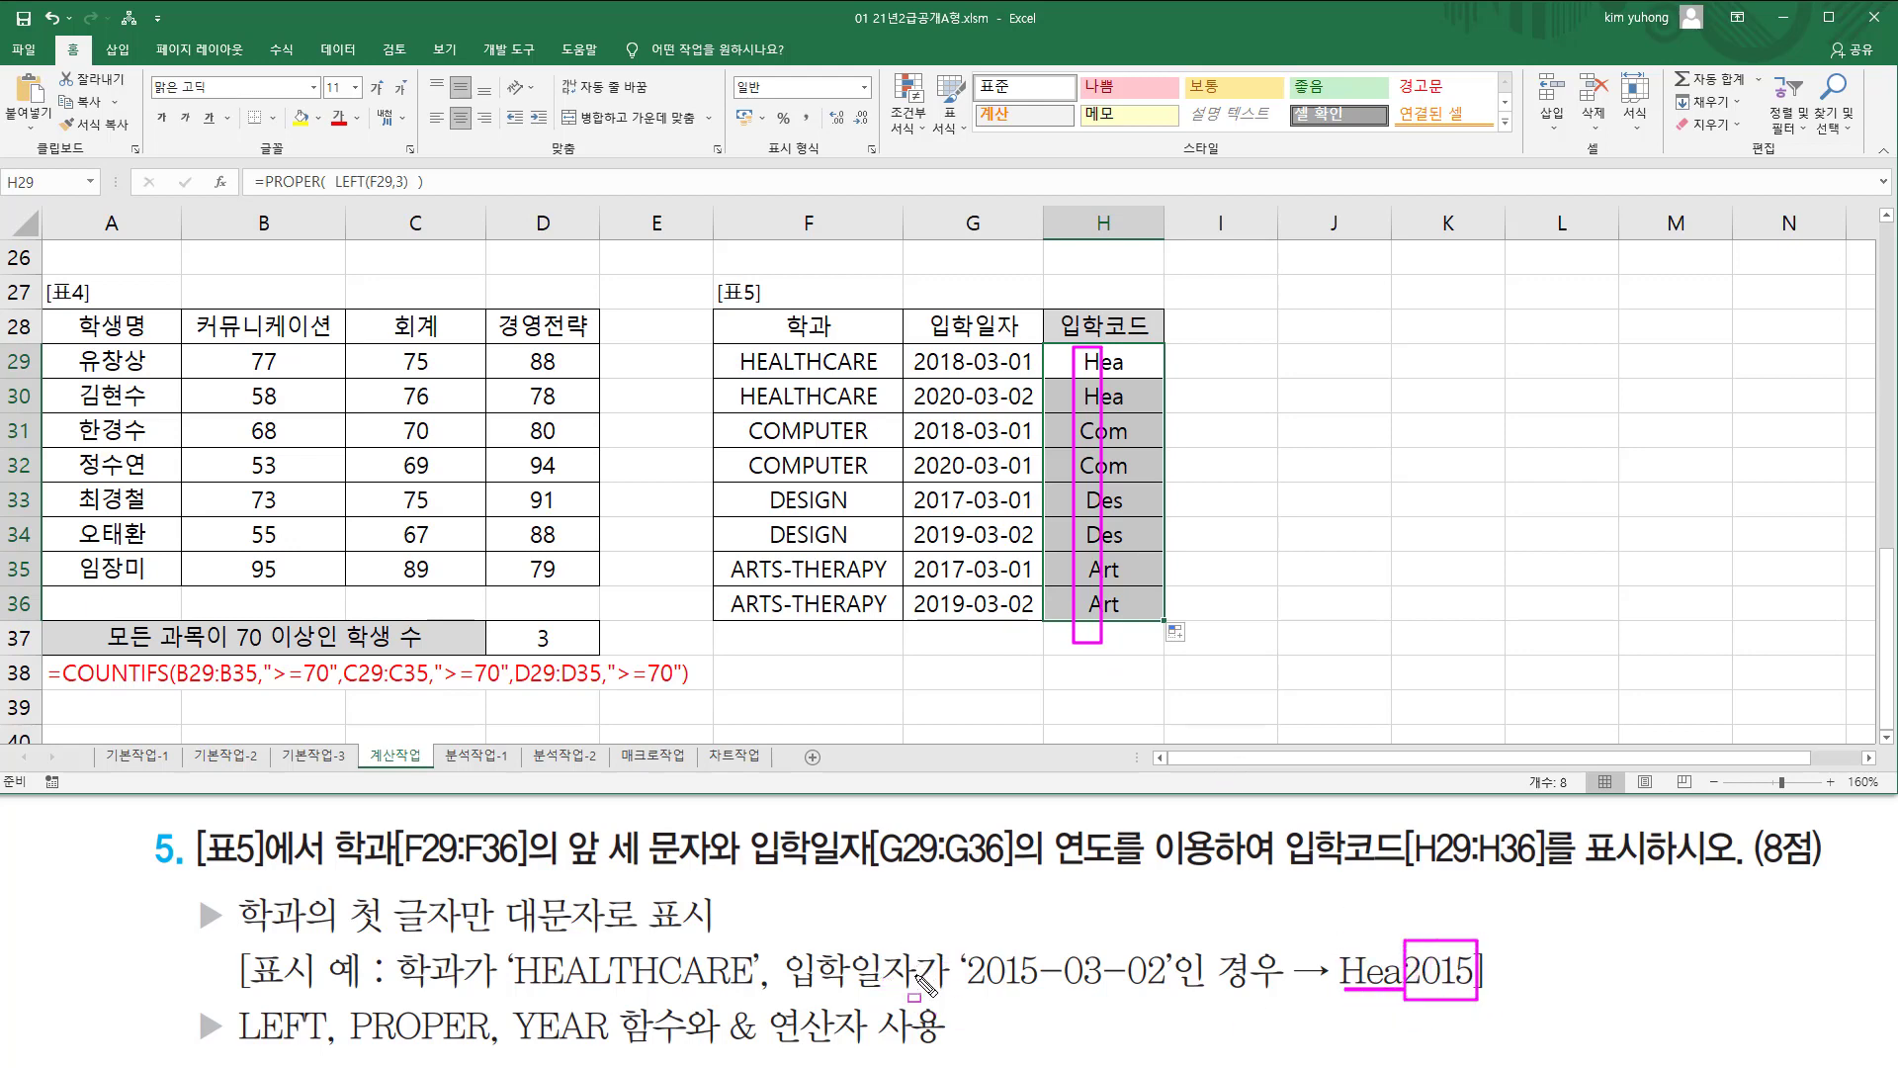
key(Escape)
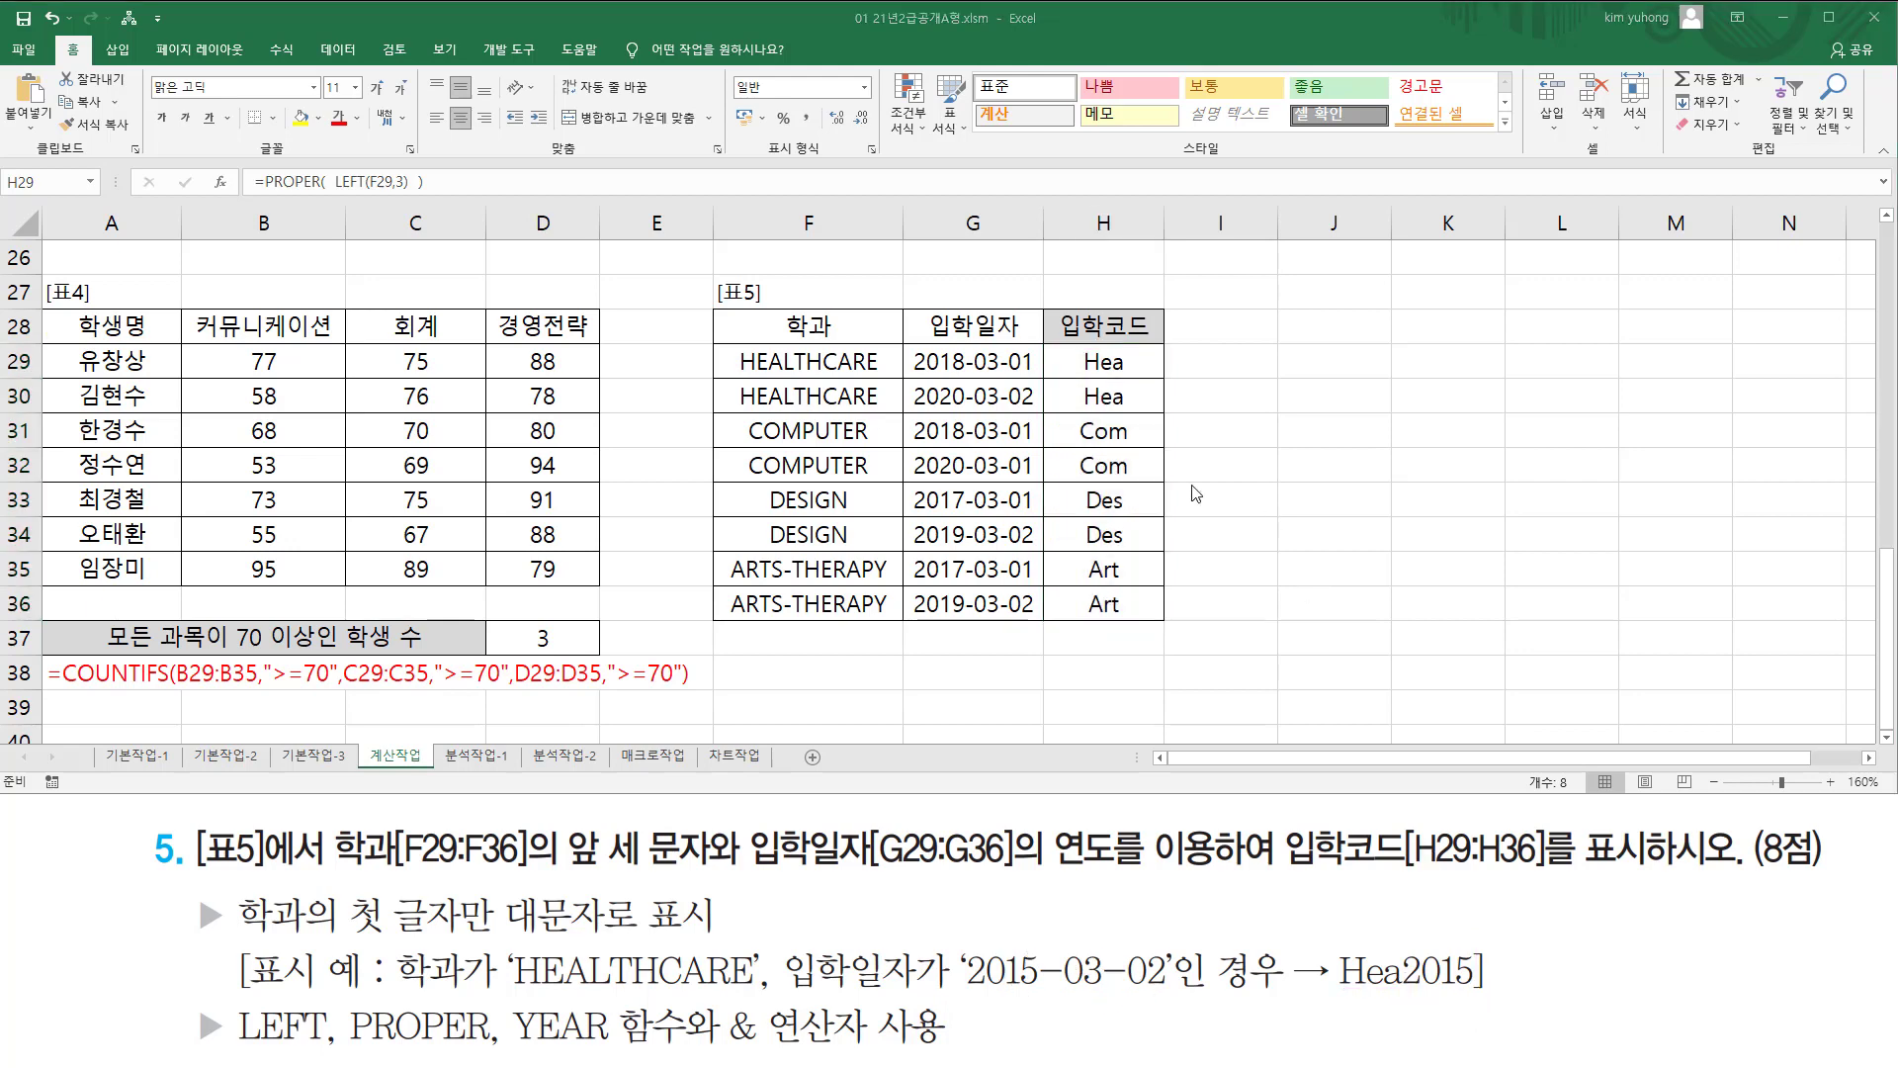
click(1140, 358)
double_click(1140, 358)
click(1273, 351)
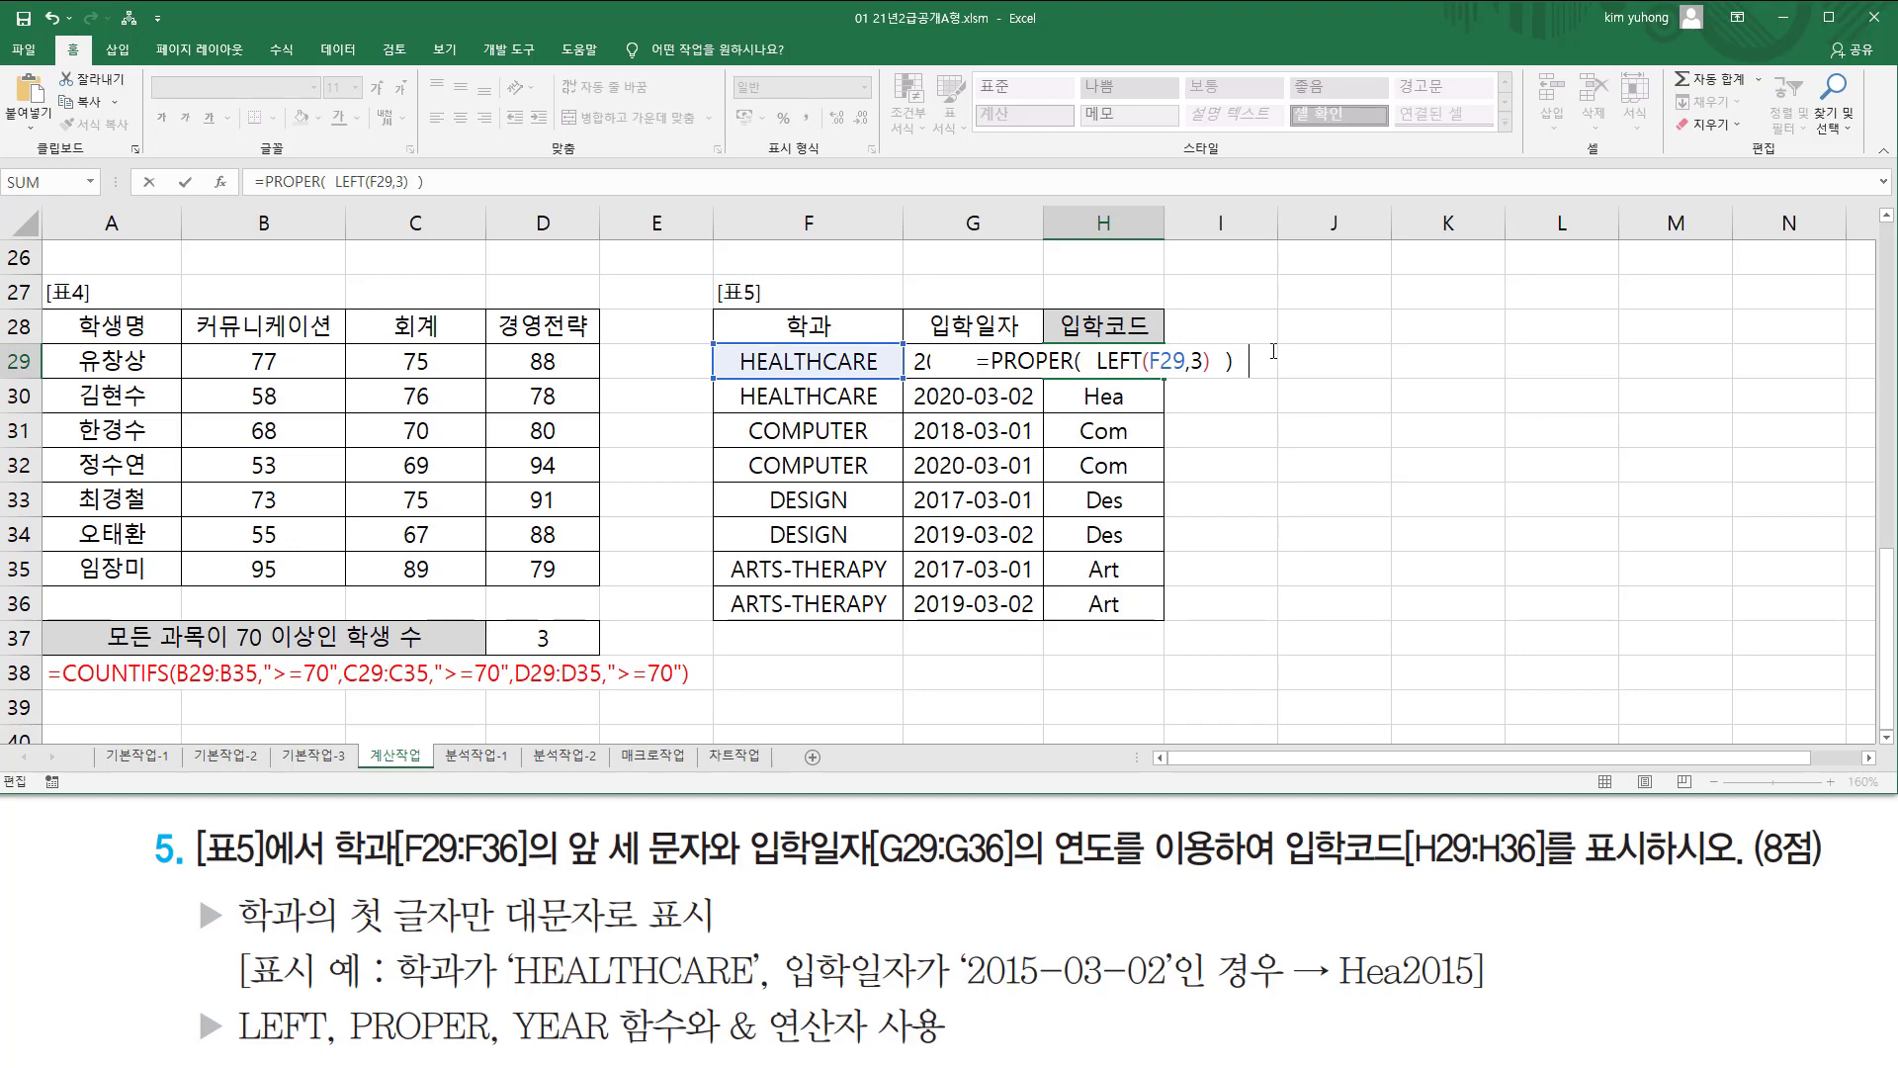
text(& )
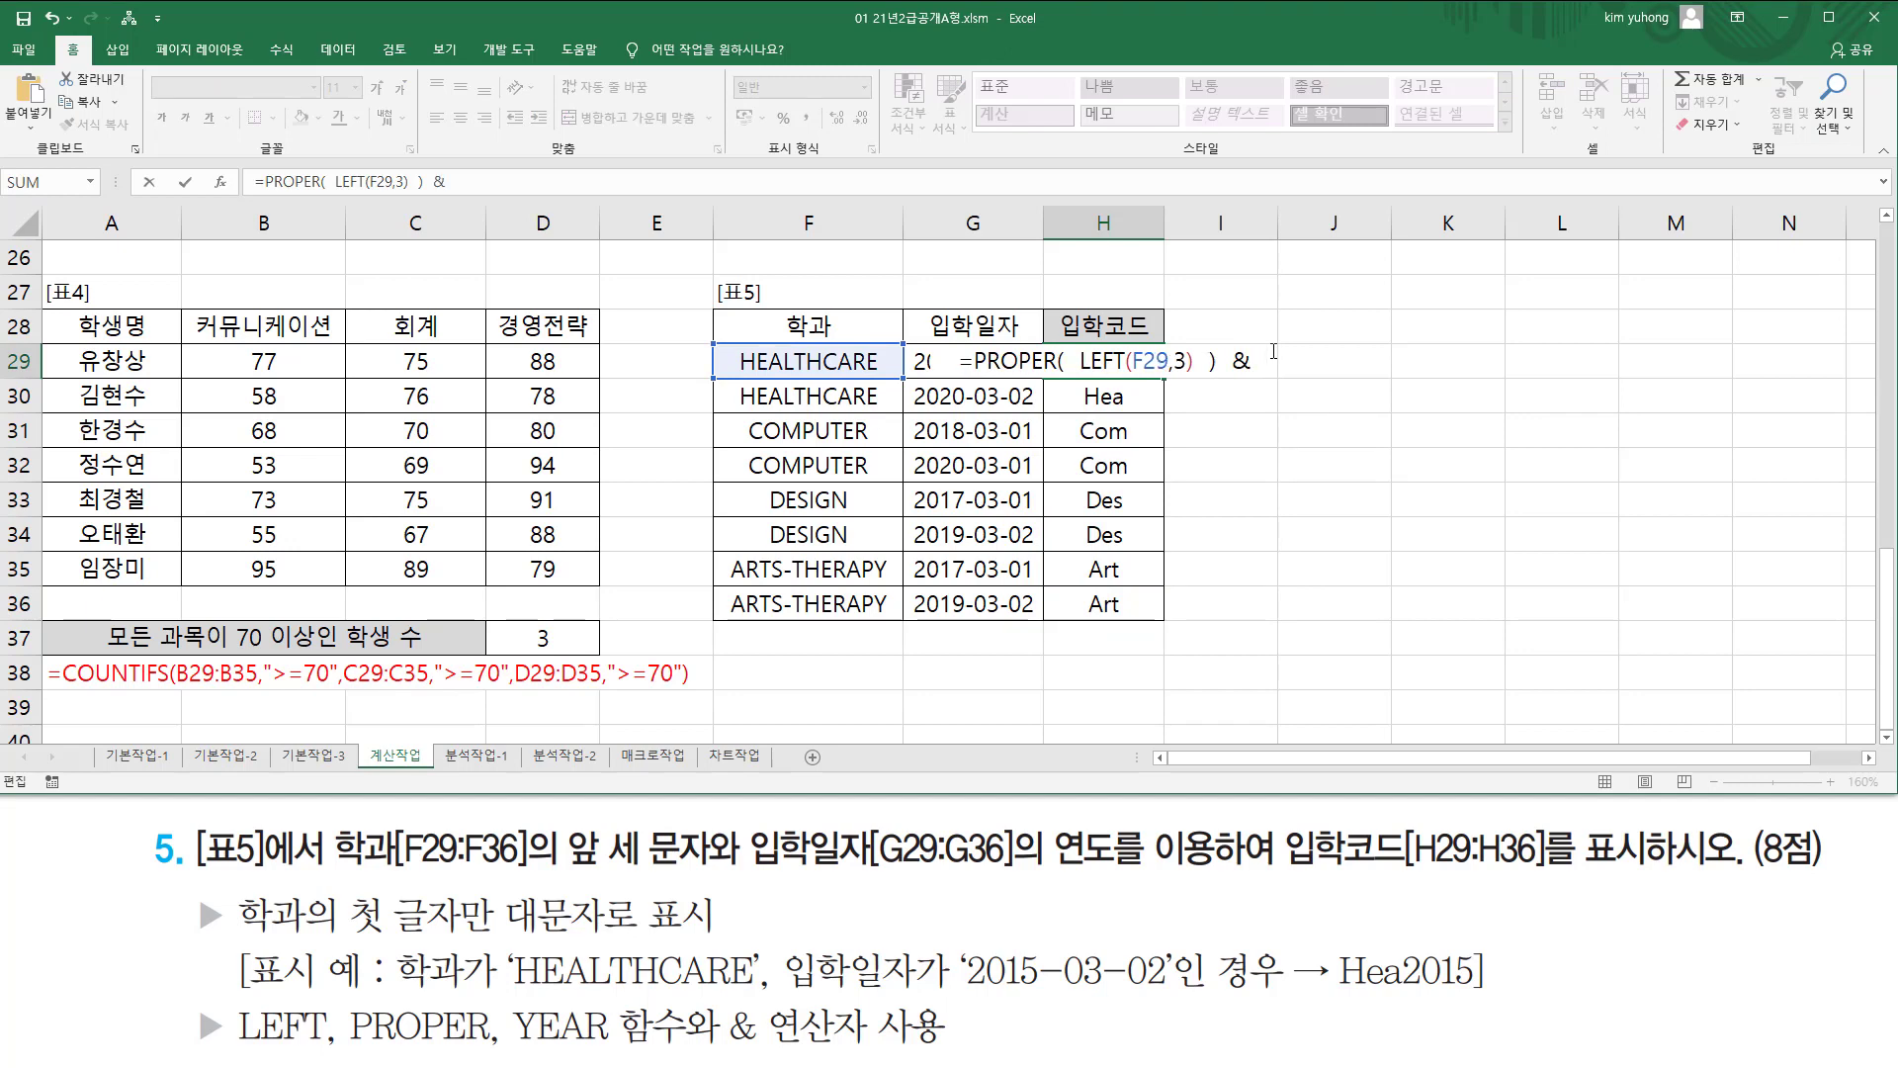
text( yea)
key(Tab)
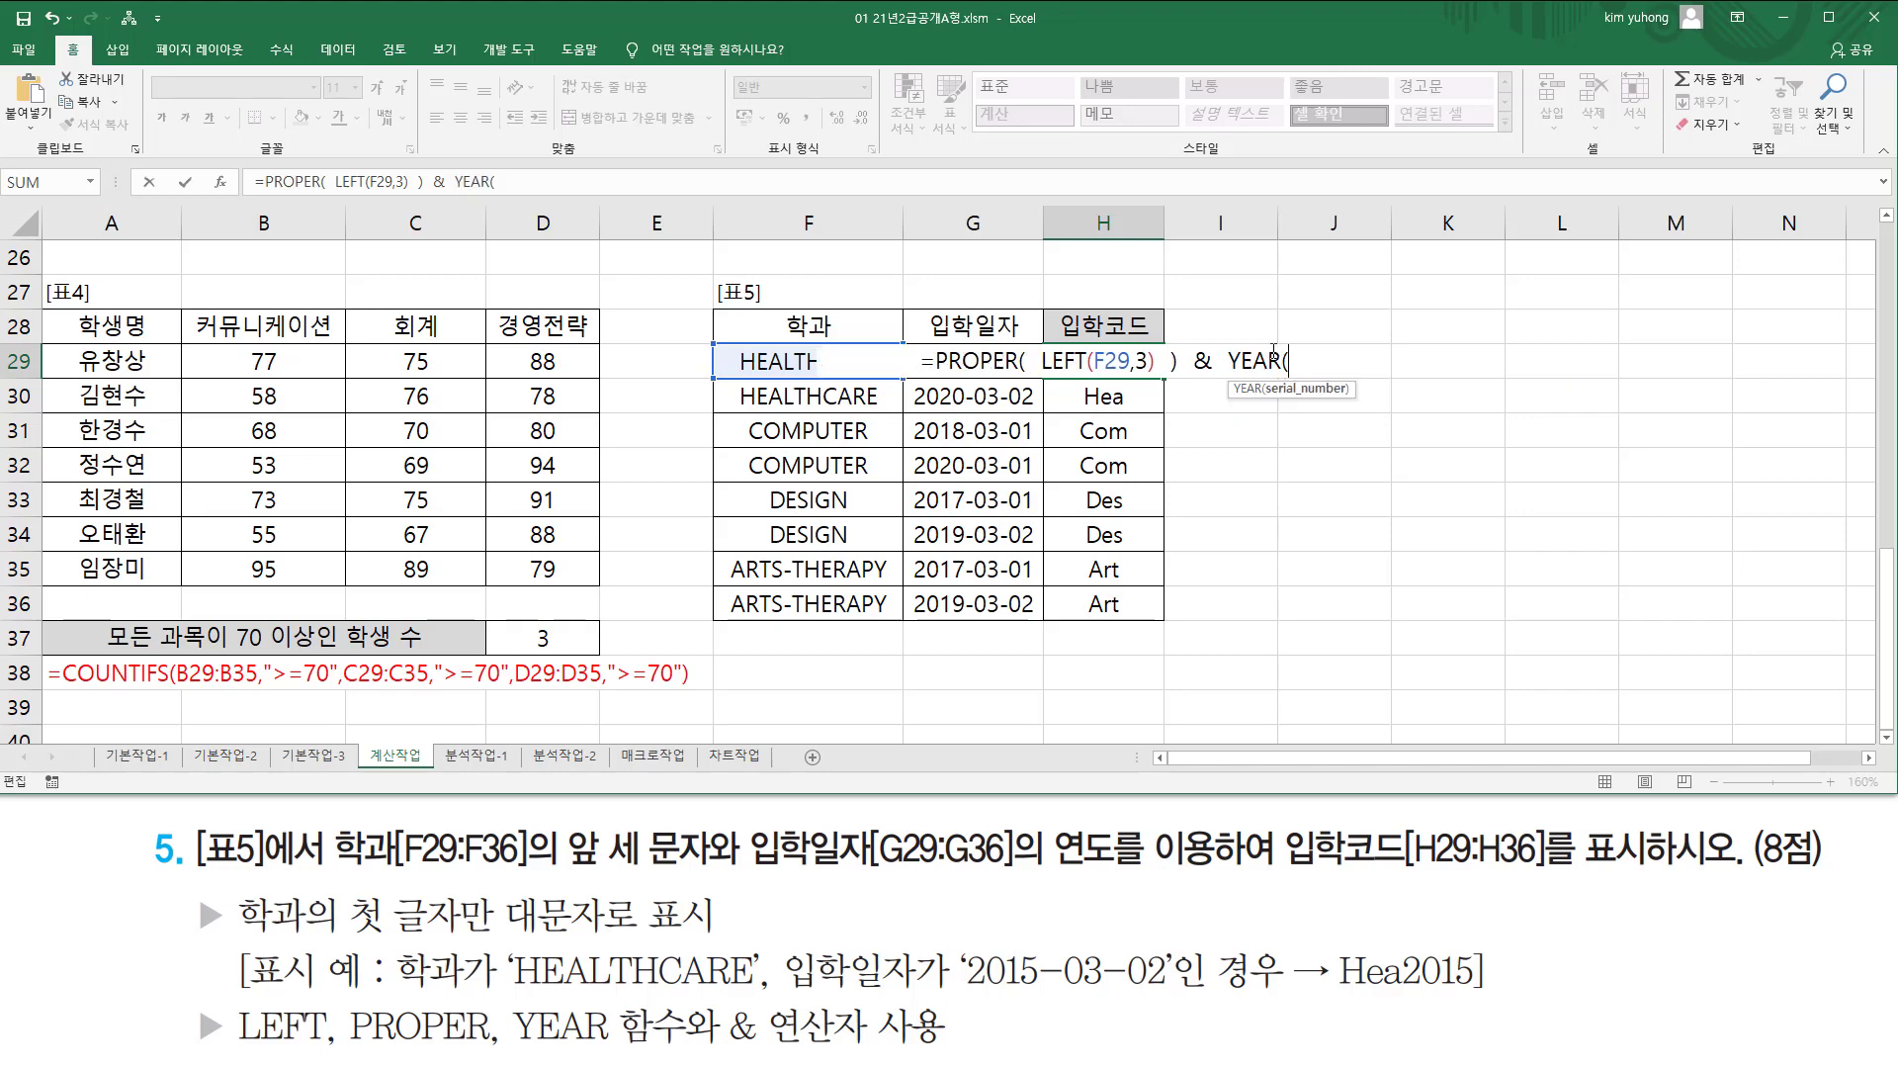
key(F2)
key(Left)
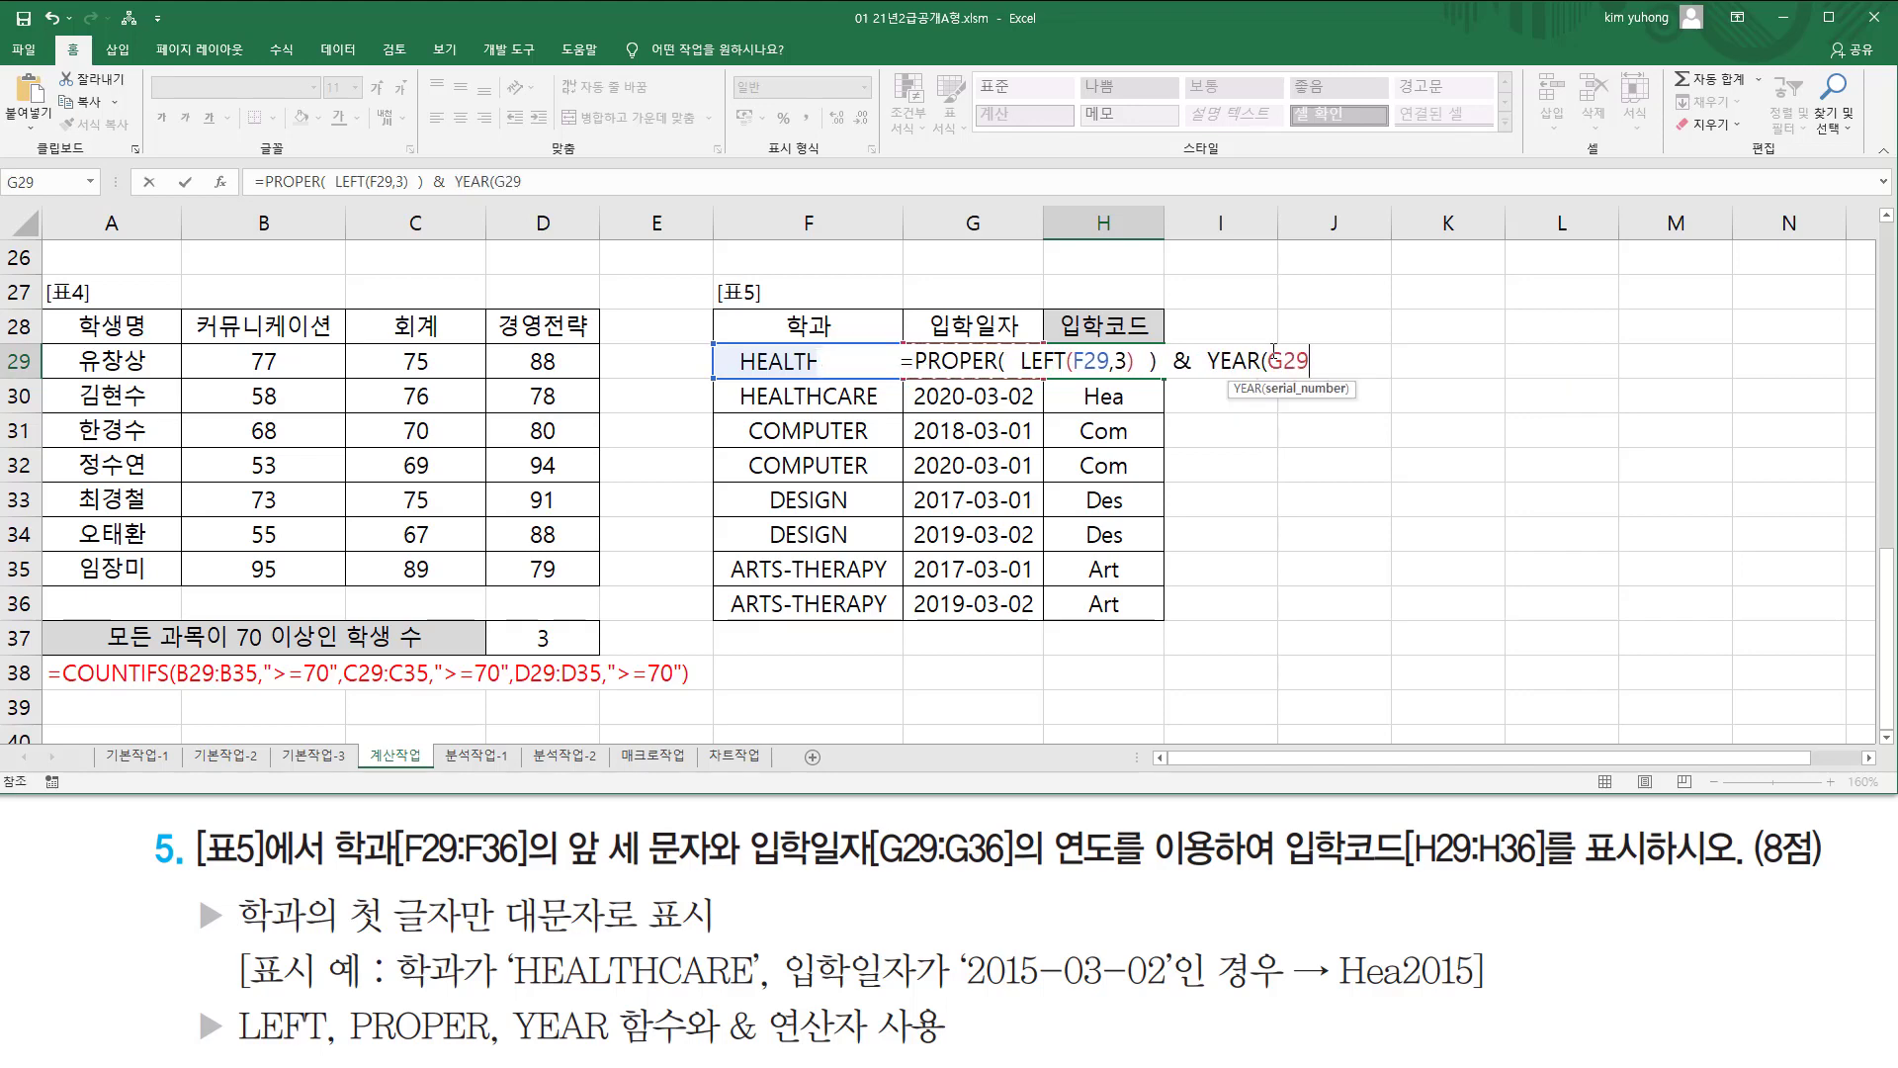
text())
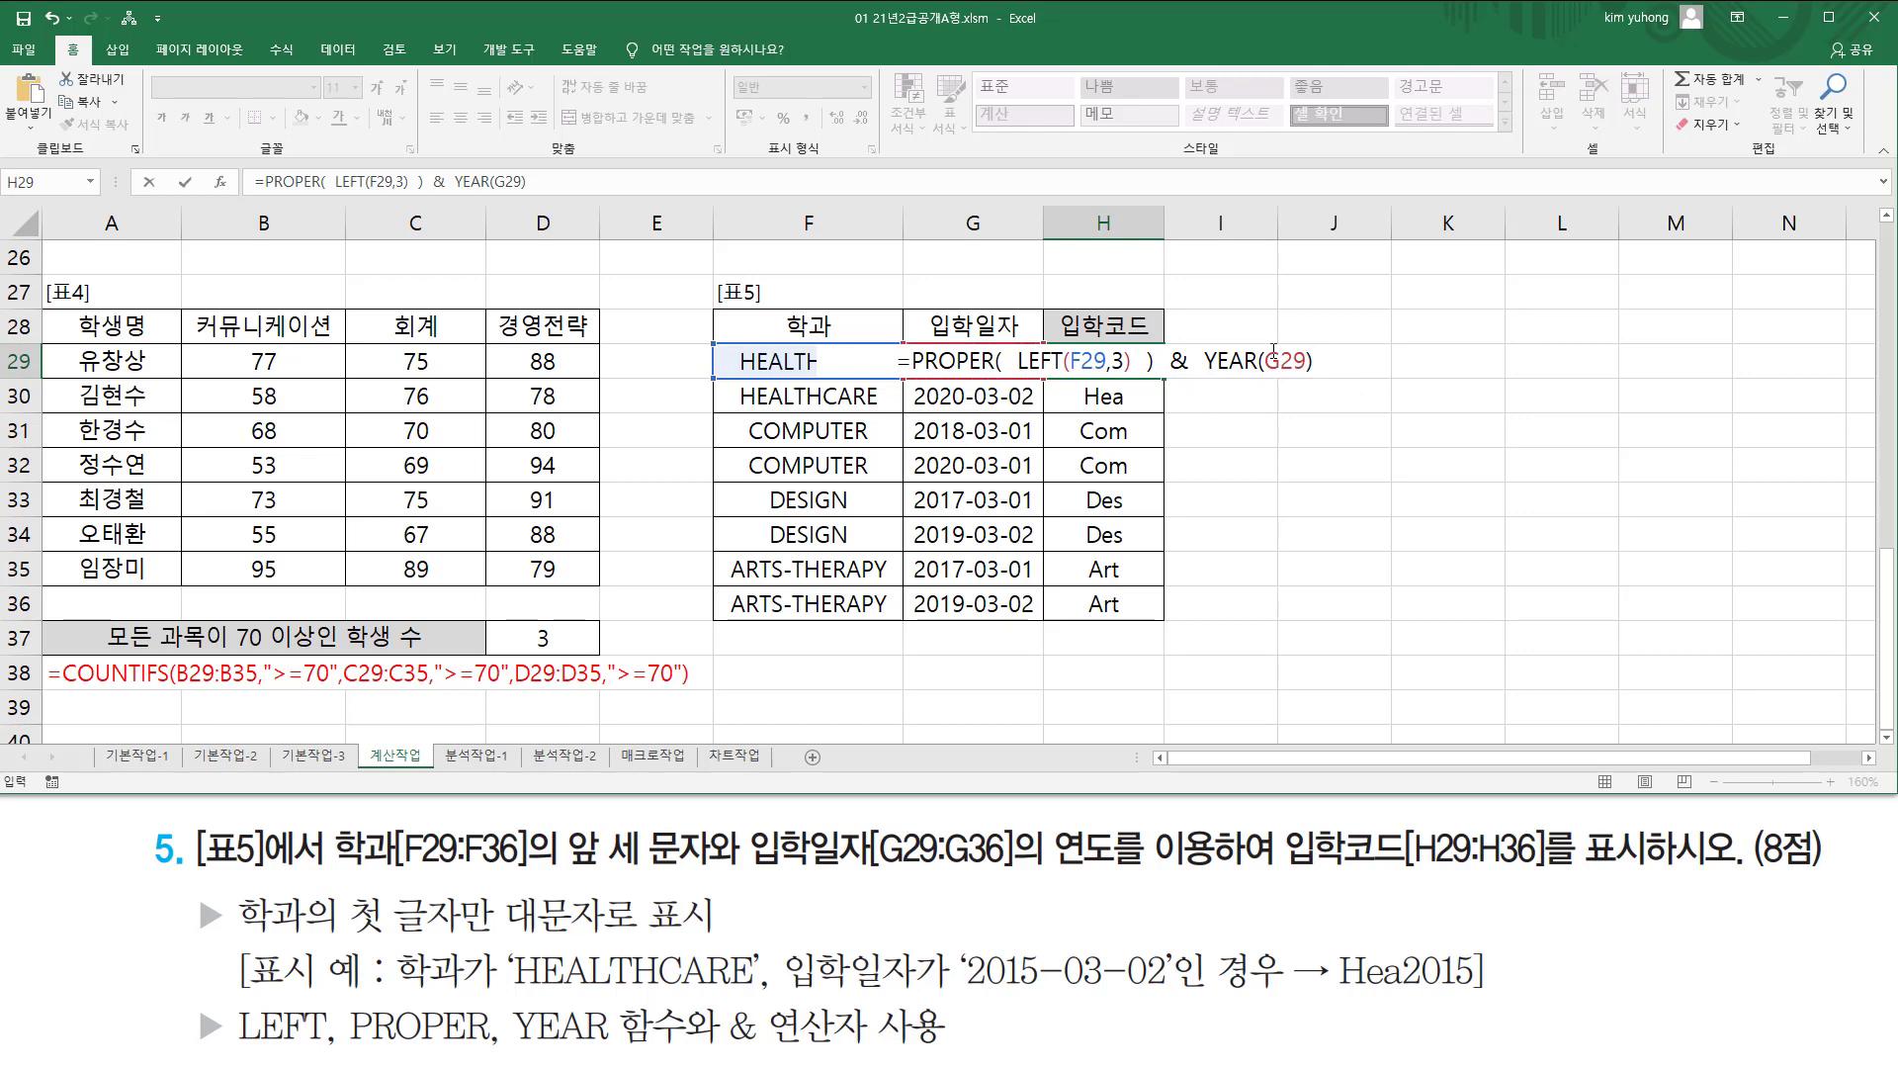
key(ctrl+Return)
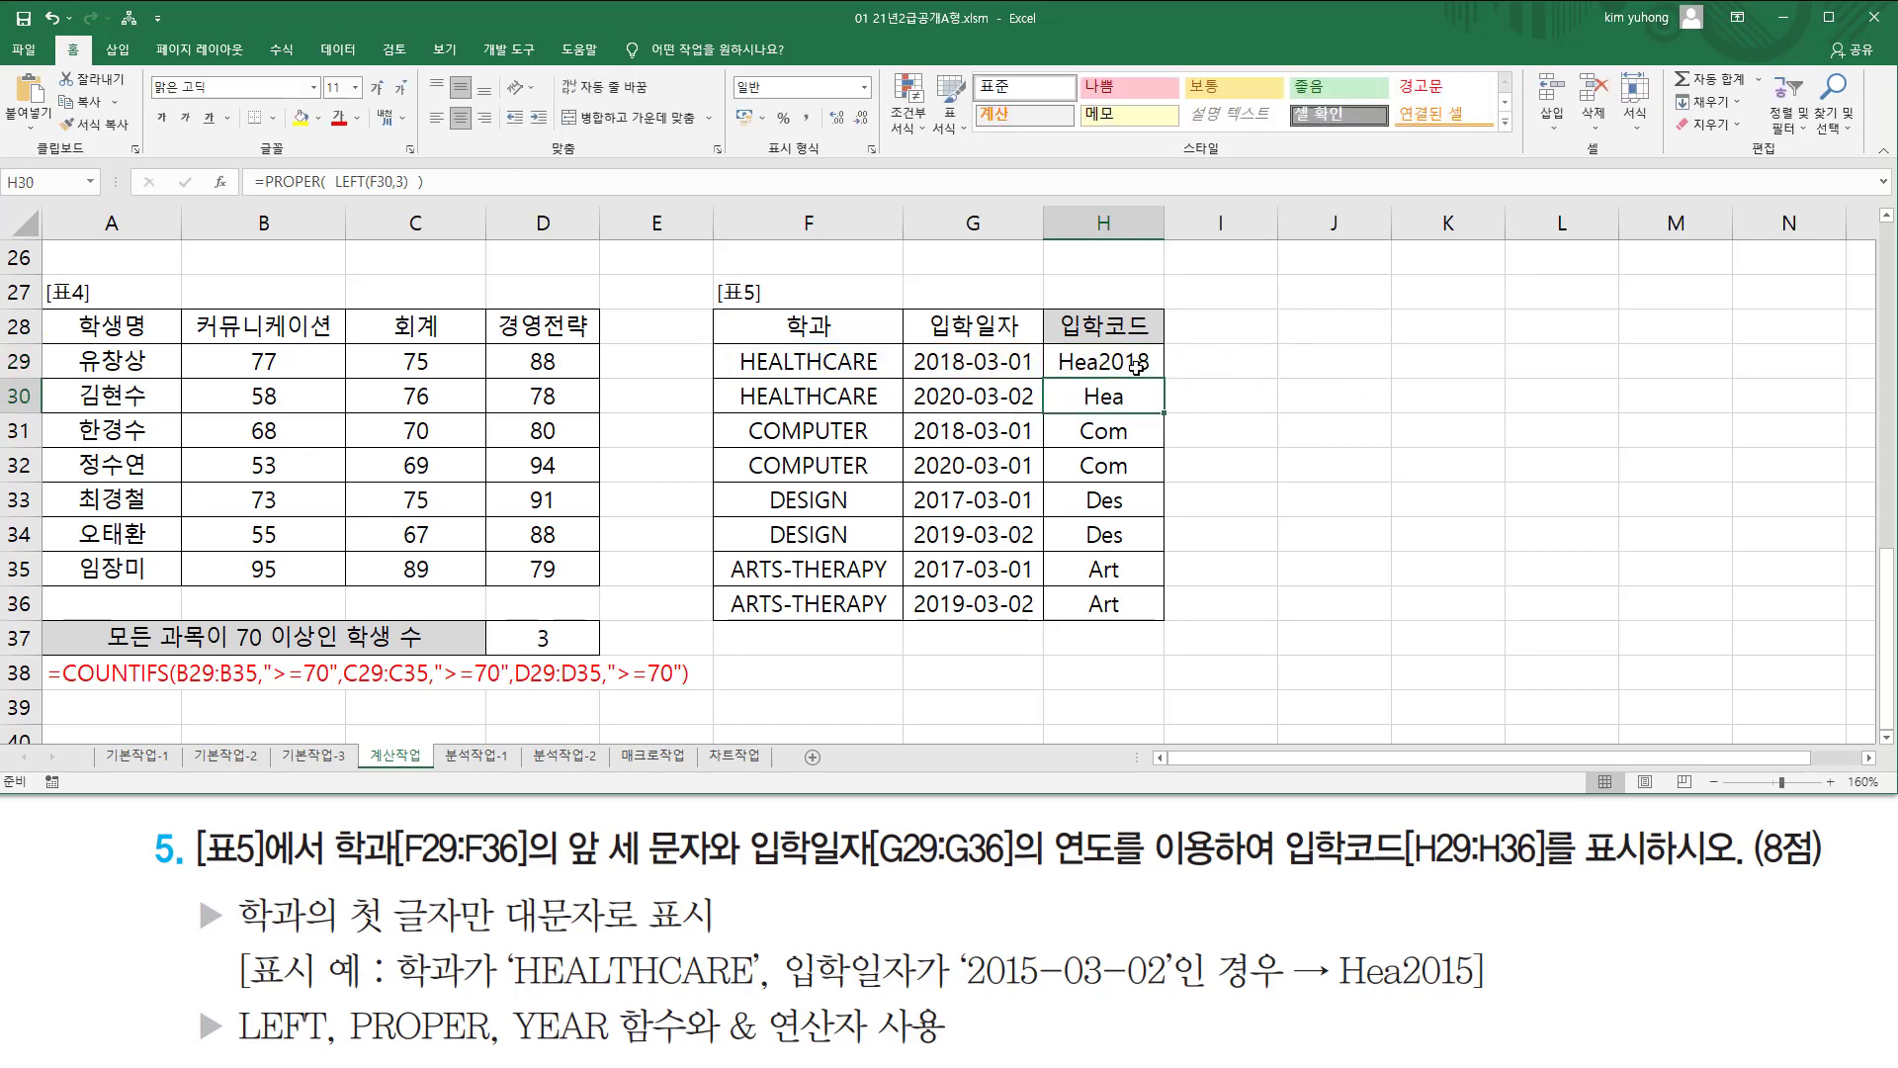
drag(1161, 377, 1159, 618)
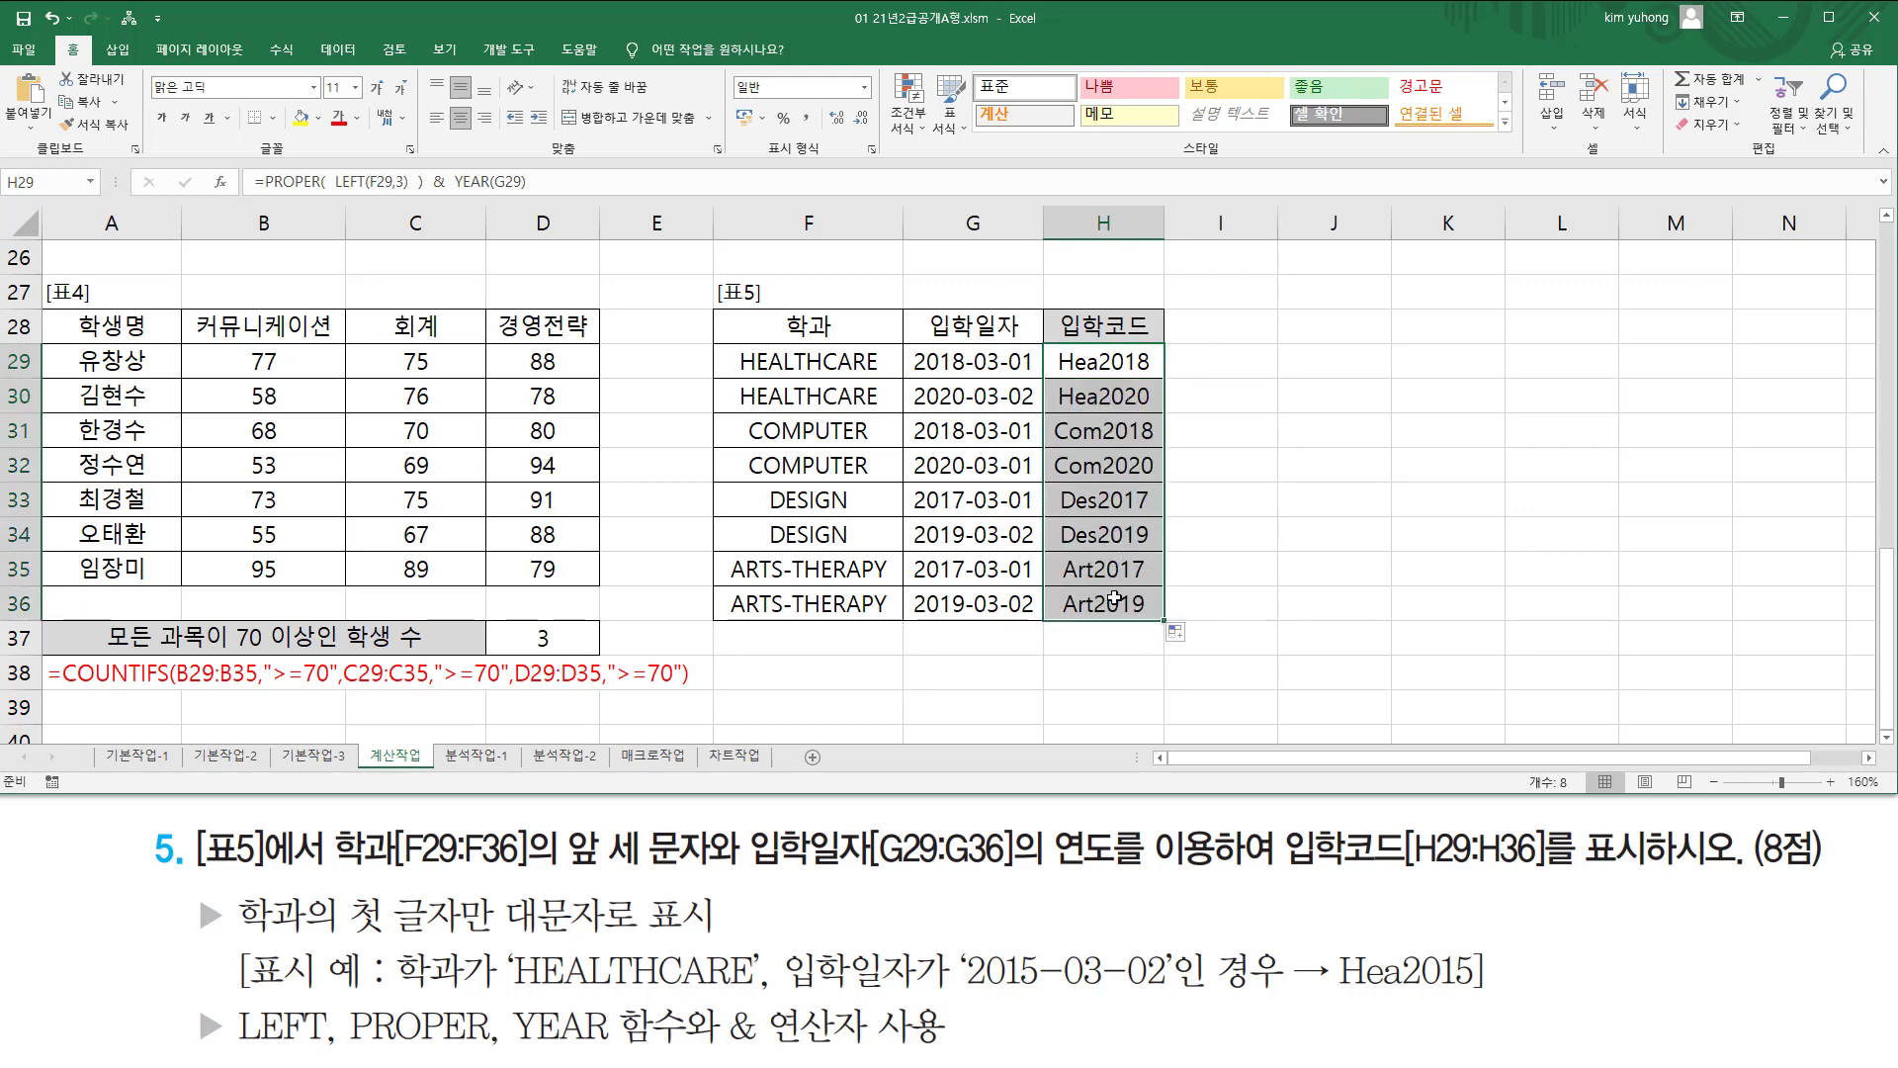
Copy the completed 입학코드 formula from H29 and paste it as plain text in F37 with a leading apostrophe.
key(F2)
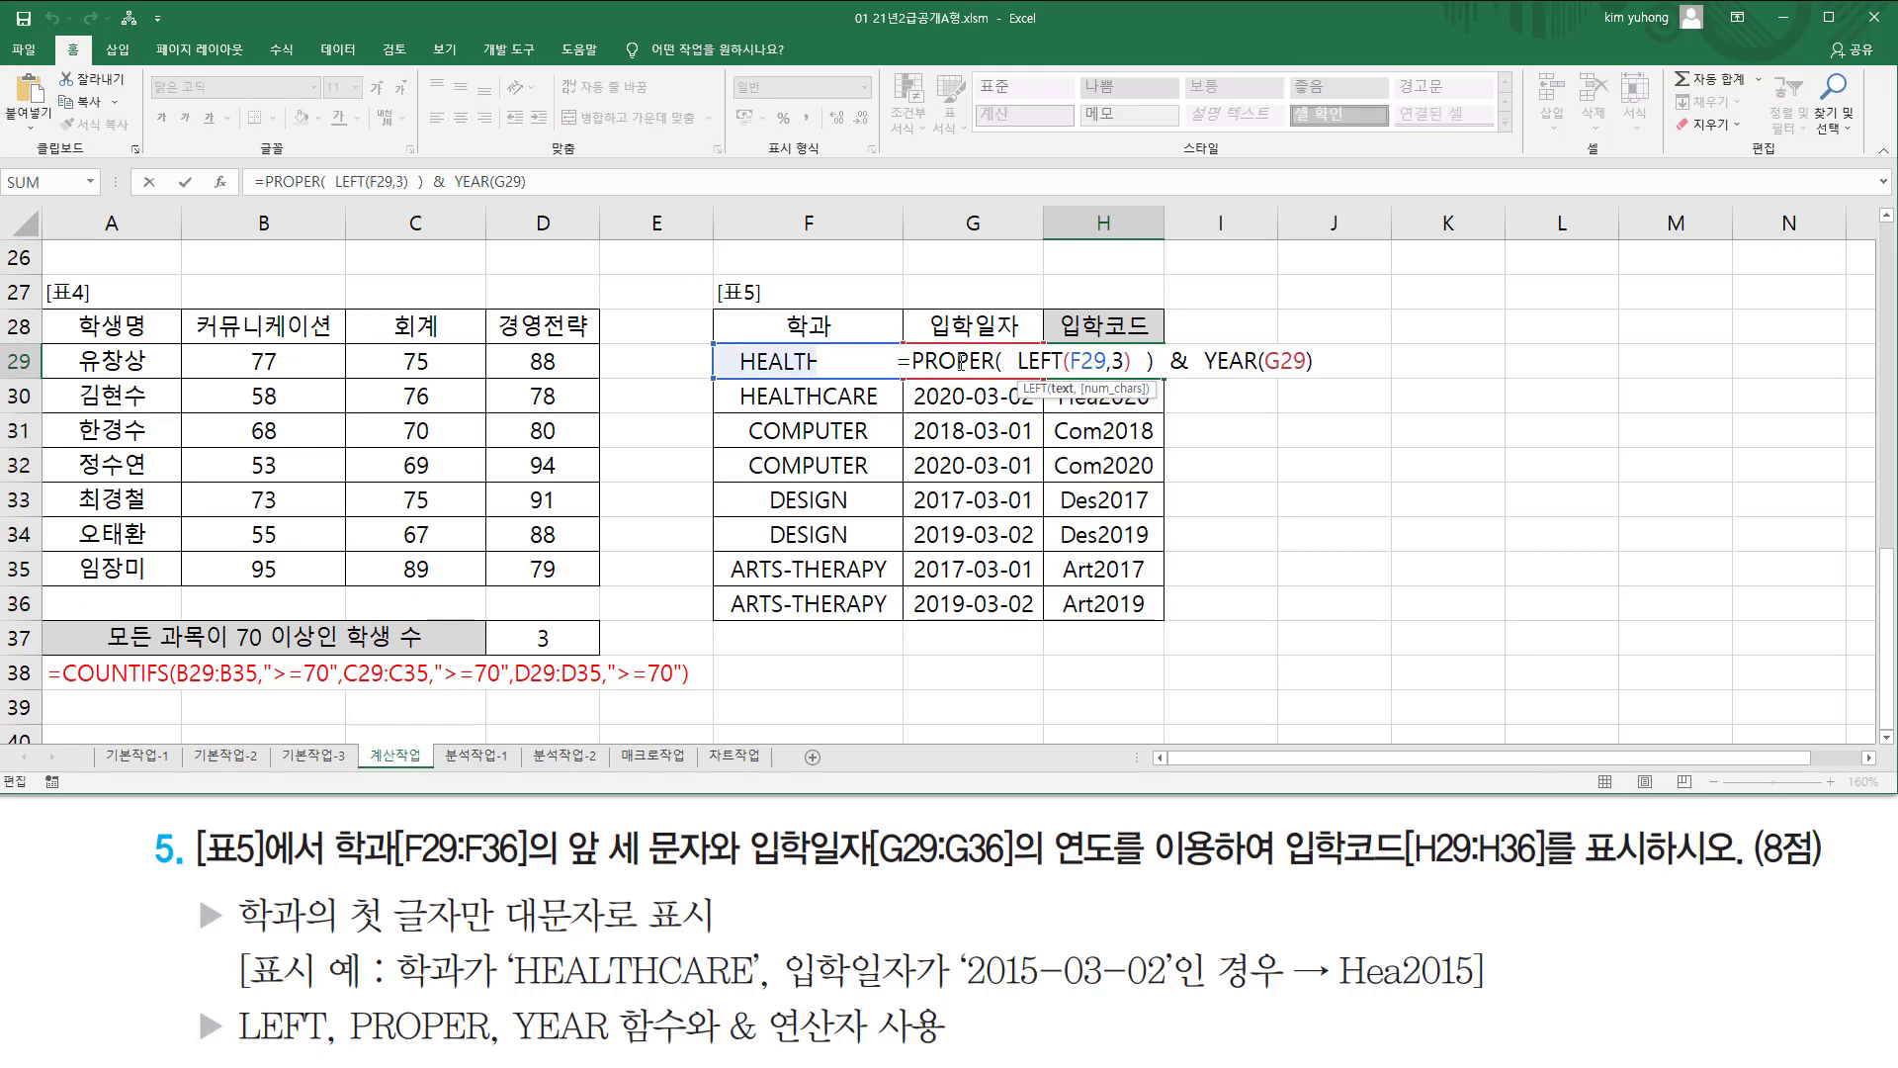
click(797, 649)
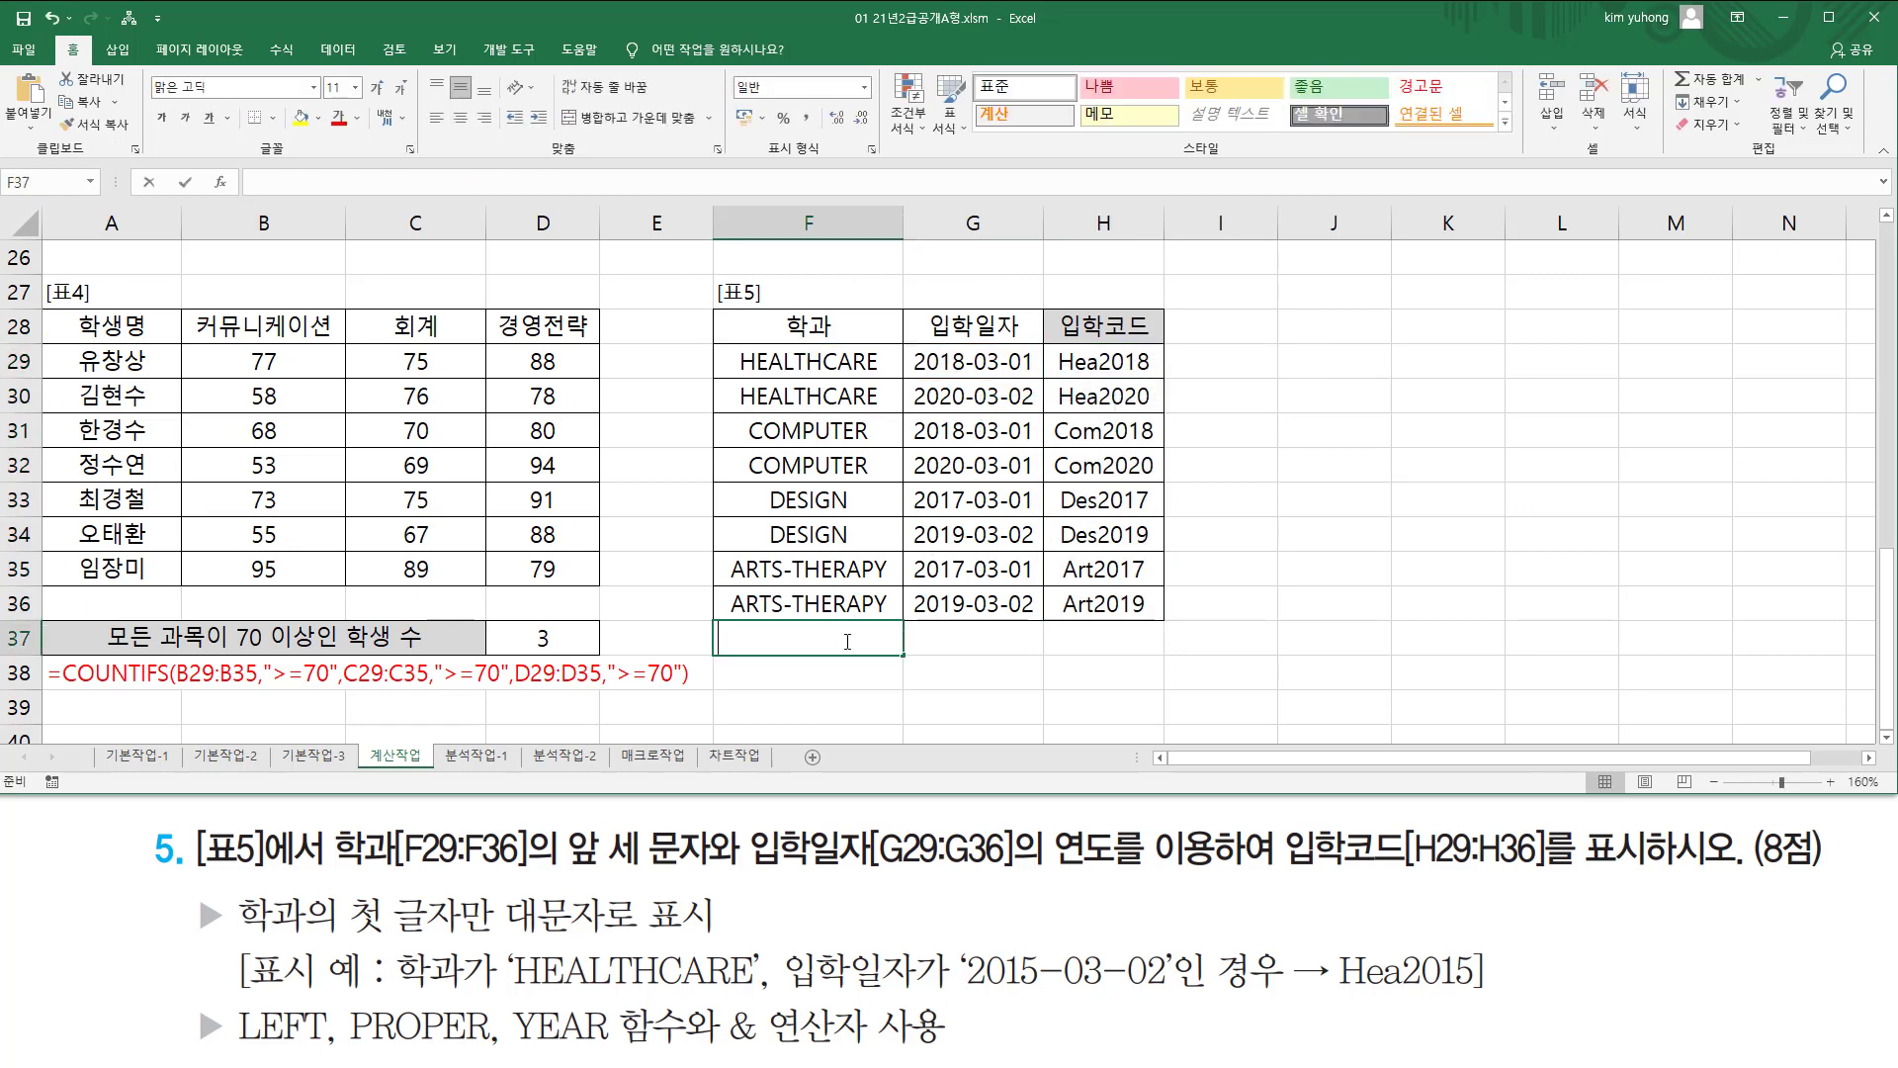
text(')
text(=PROPER(  LEFT(F29,3)  )  &  YEAR(G29))
key(Return)
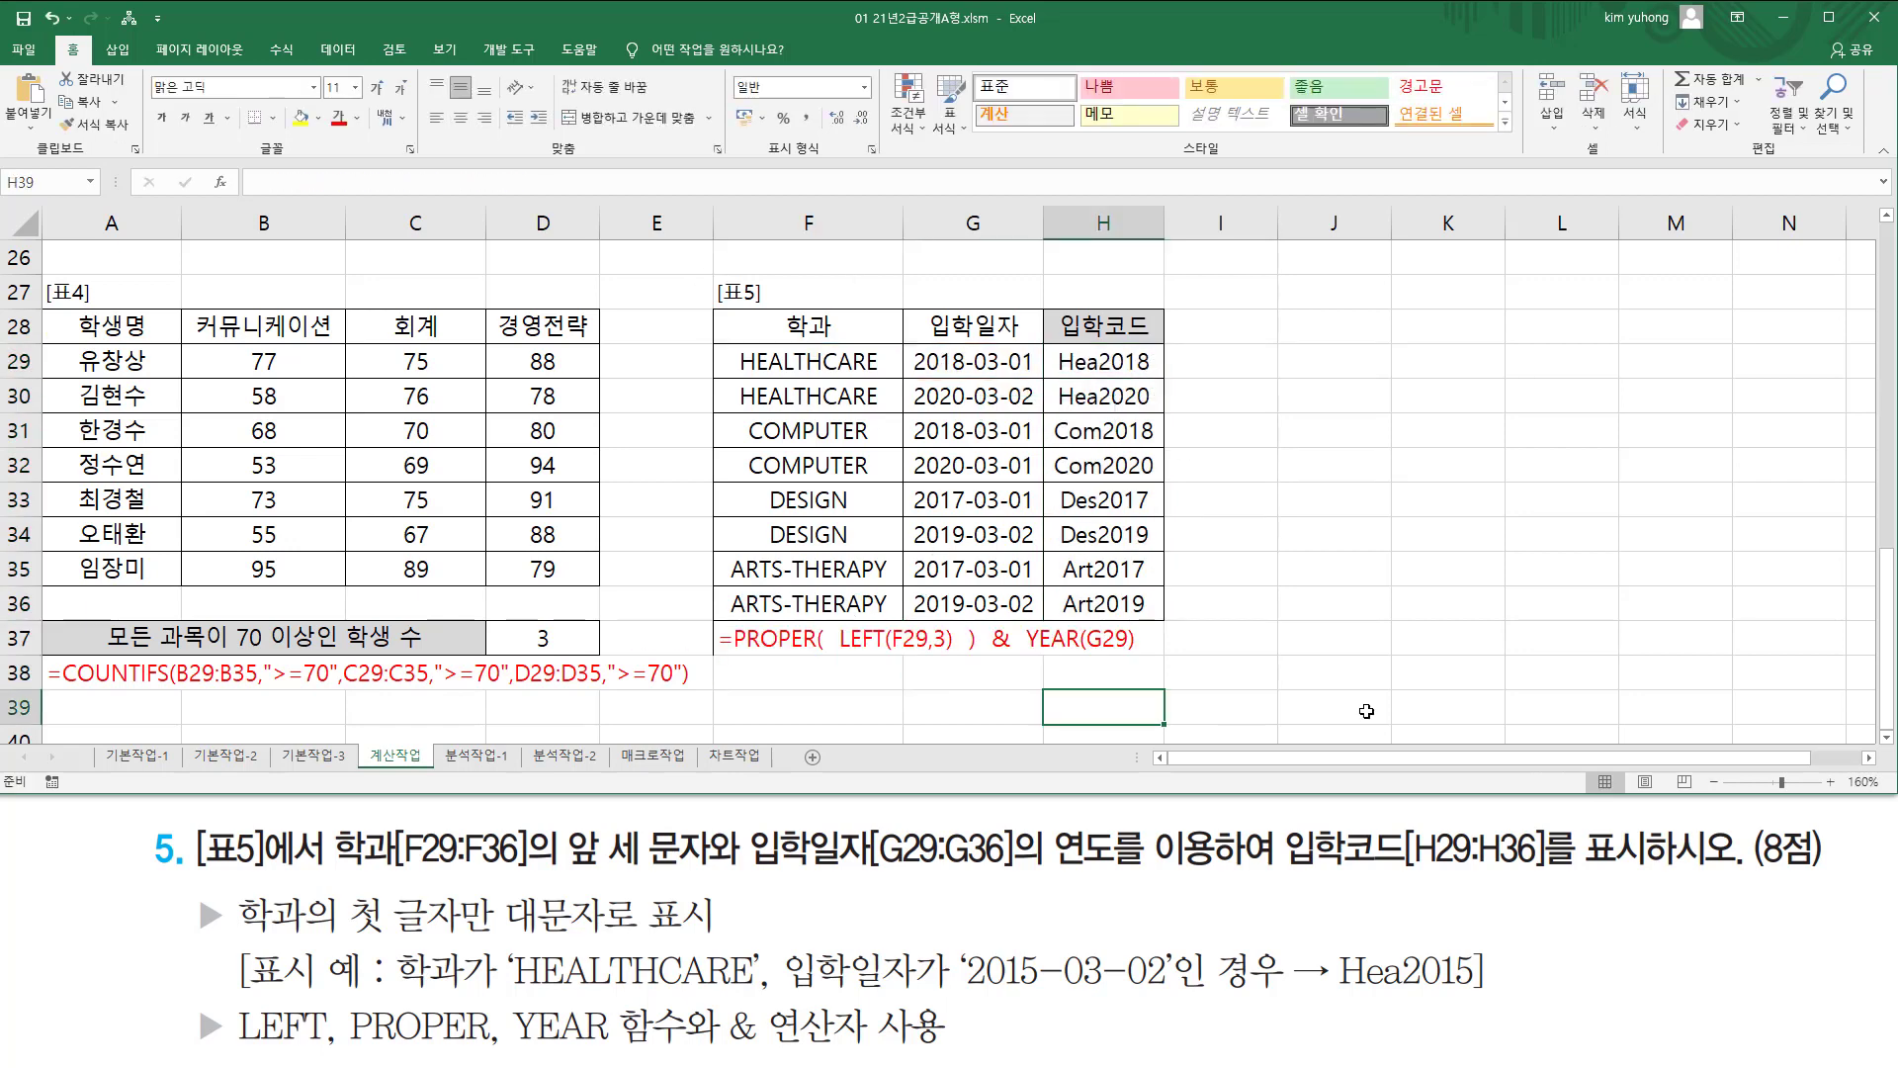